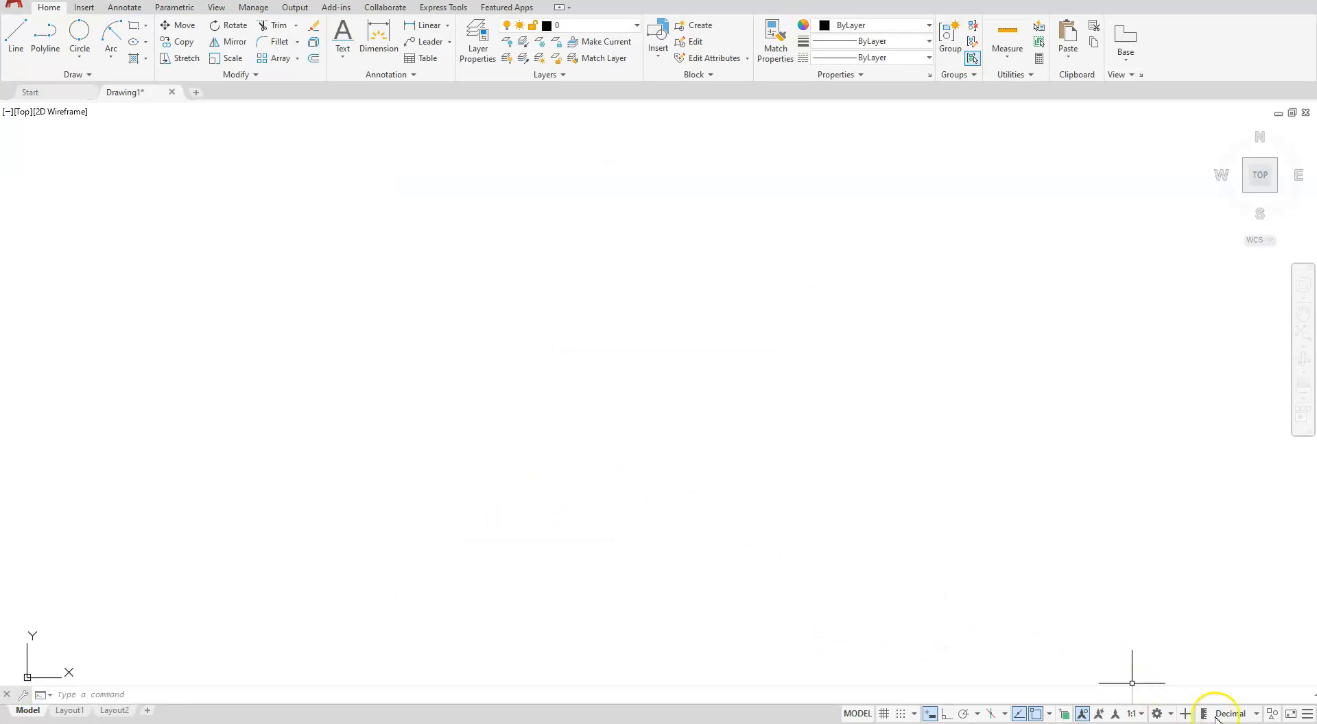
# - Set the drawing units to Architectural
pyautogui.click(1258, 715)
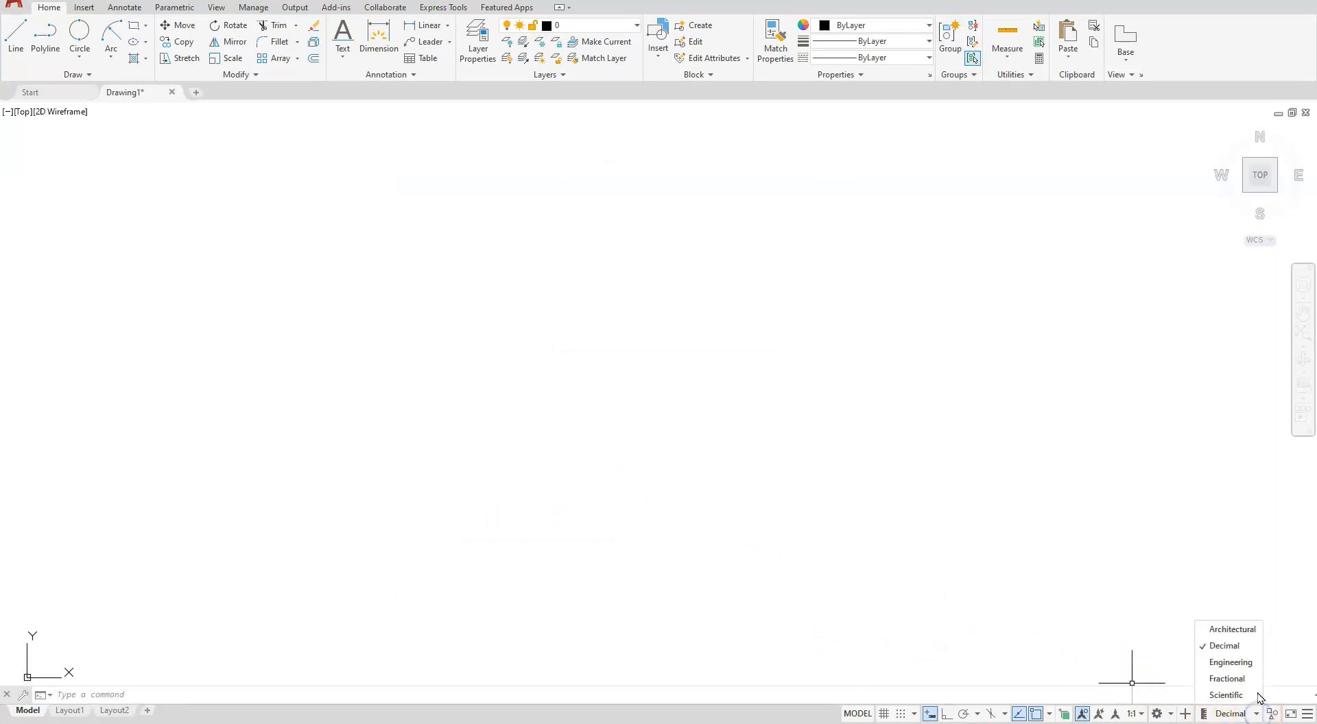
pyautogui.click(1247, 637)
pyautogui.click(1215, 632)
pyautogui.click(1222, 631)
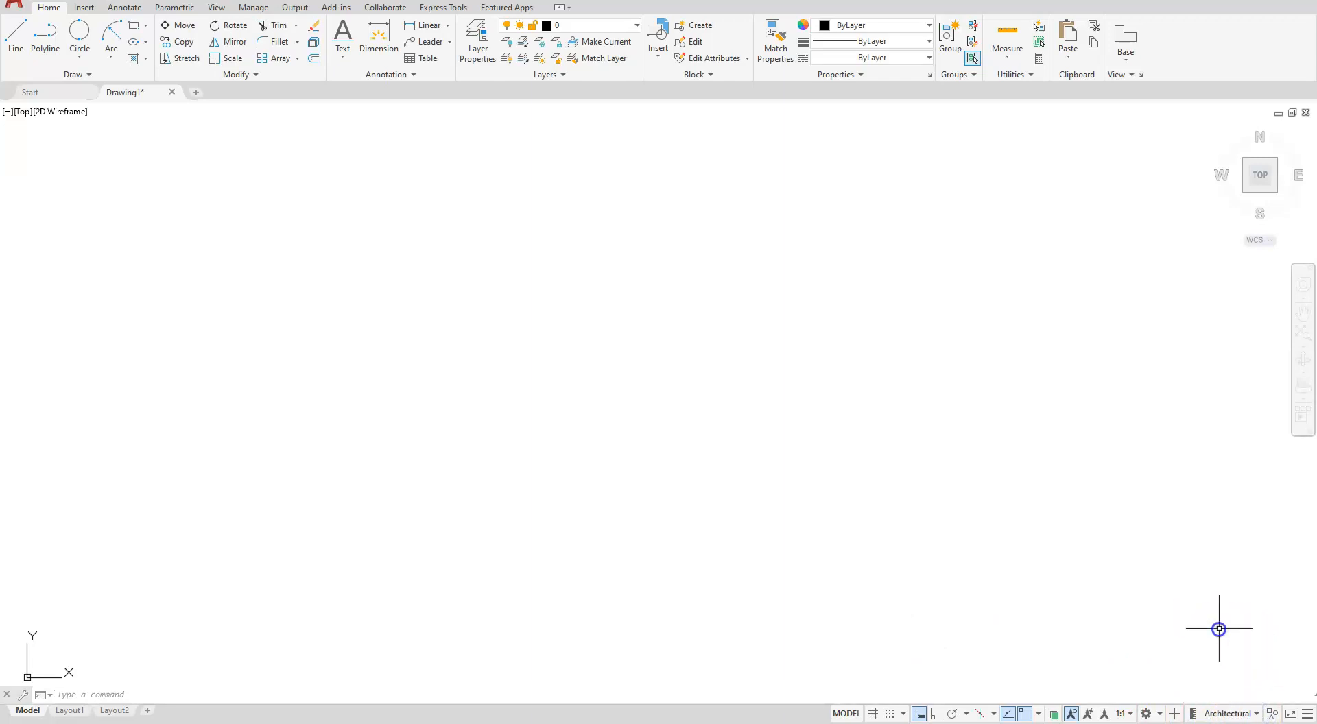
# - With Ortho turned on, draw a 22' vertical line upward near the drawing origin as the first wall
pyautogui.click(14, 30)
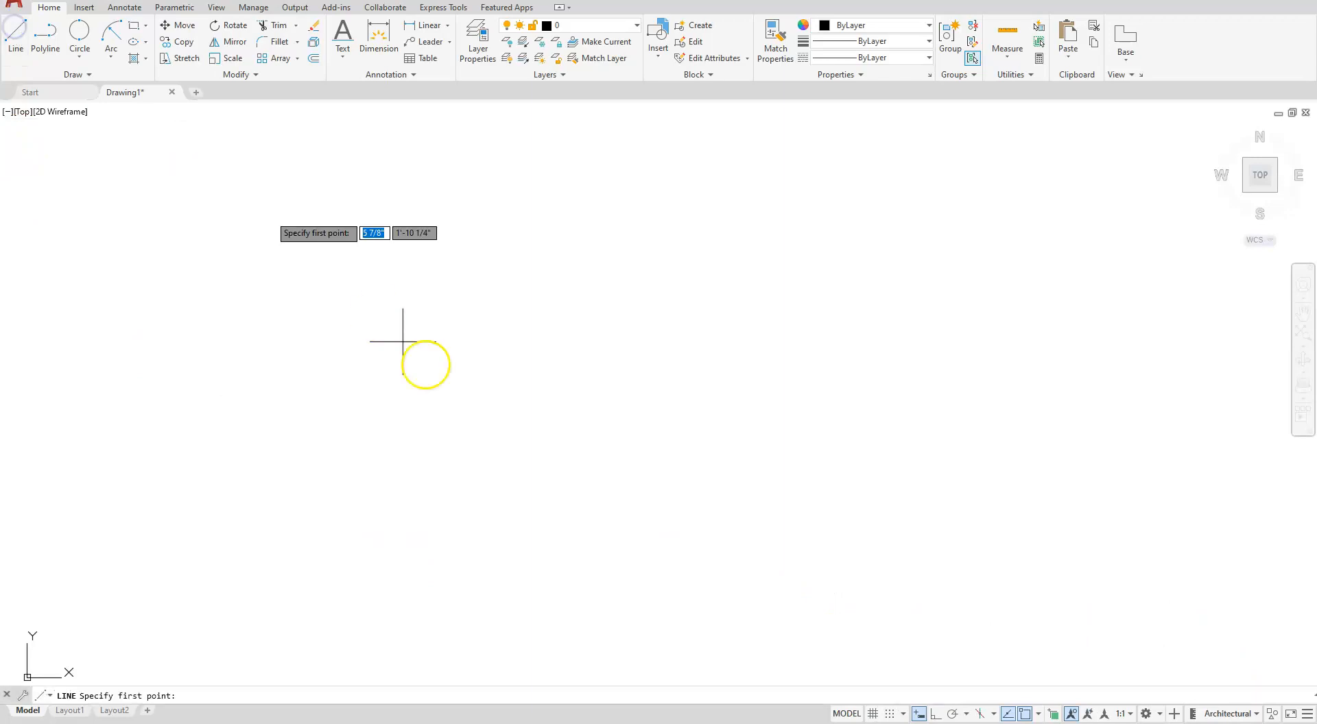
pyautogui.click(936, 715)
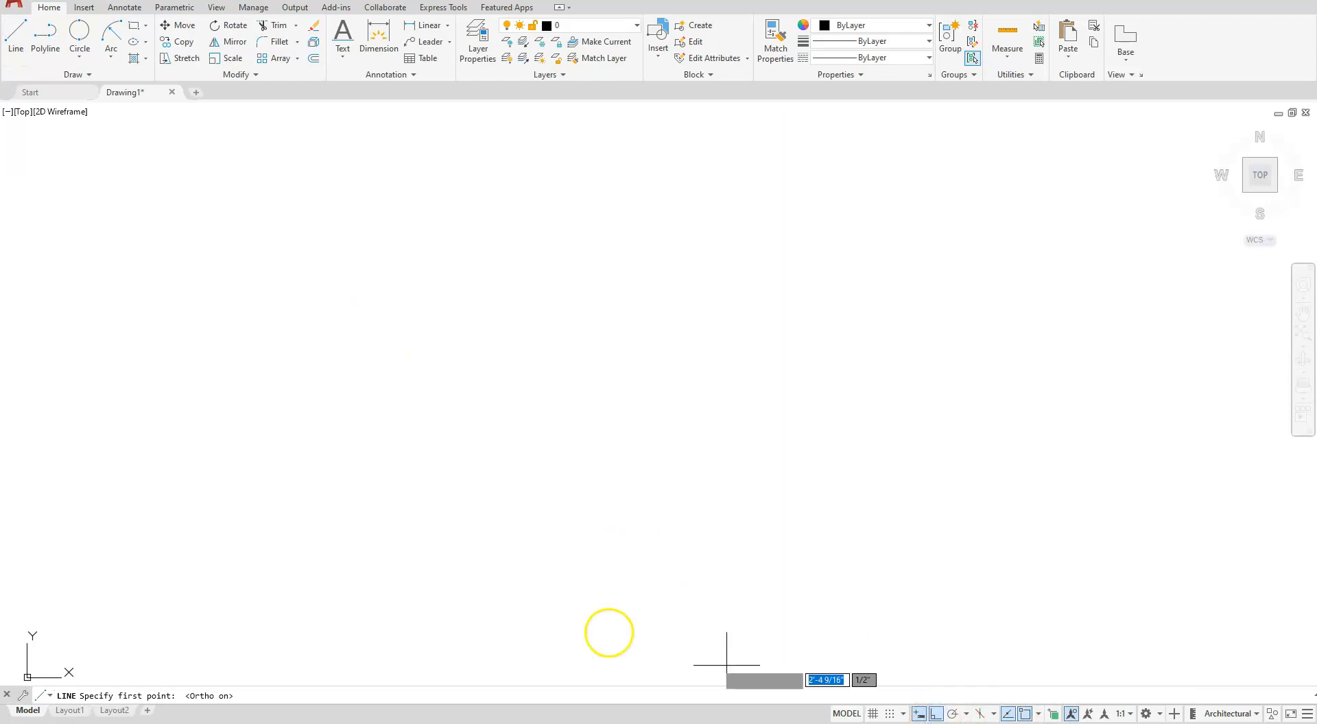
pyautogui.click(237, 606)
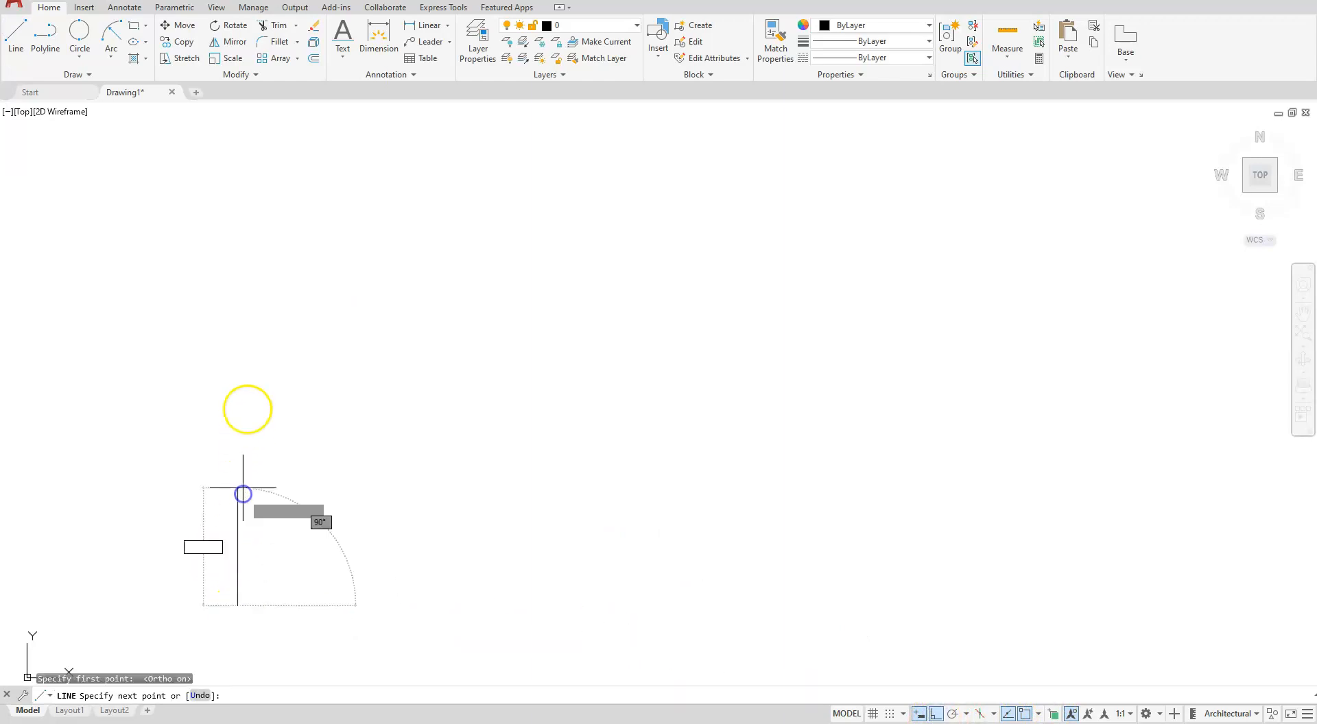
pyautogui.write('22')
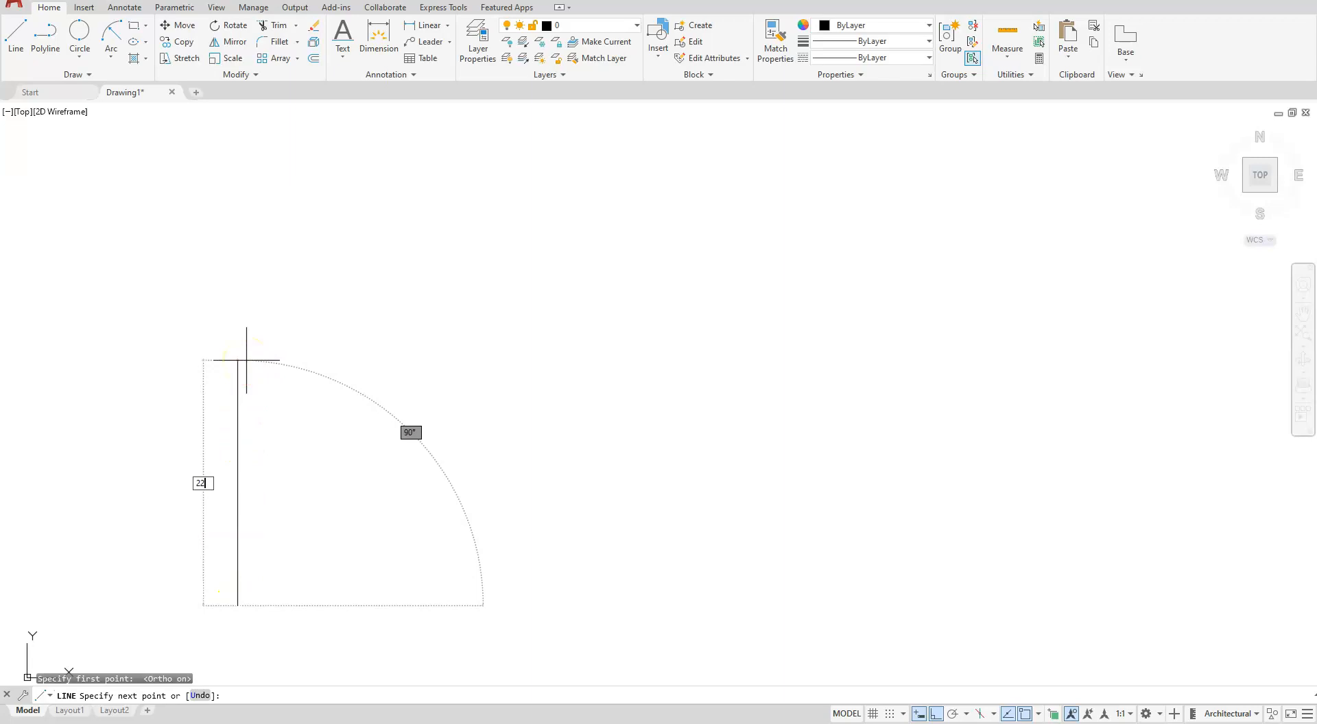
pyautogui.press('Return')
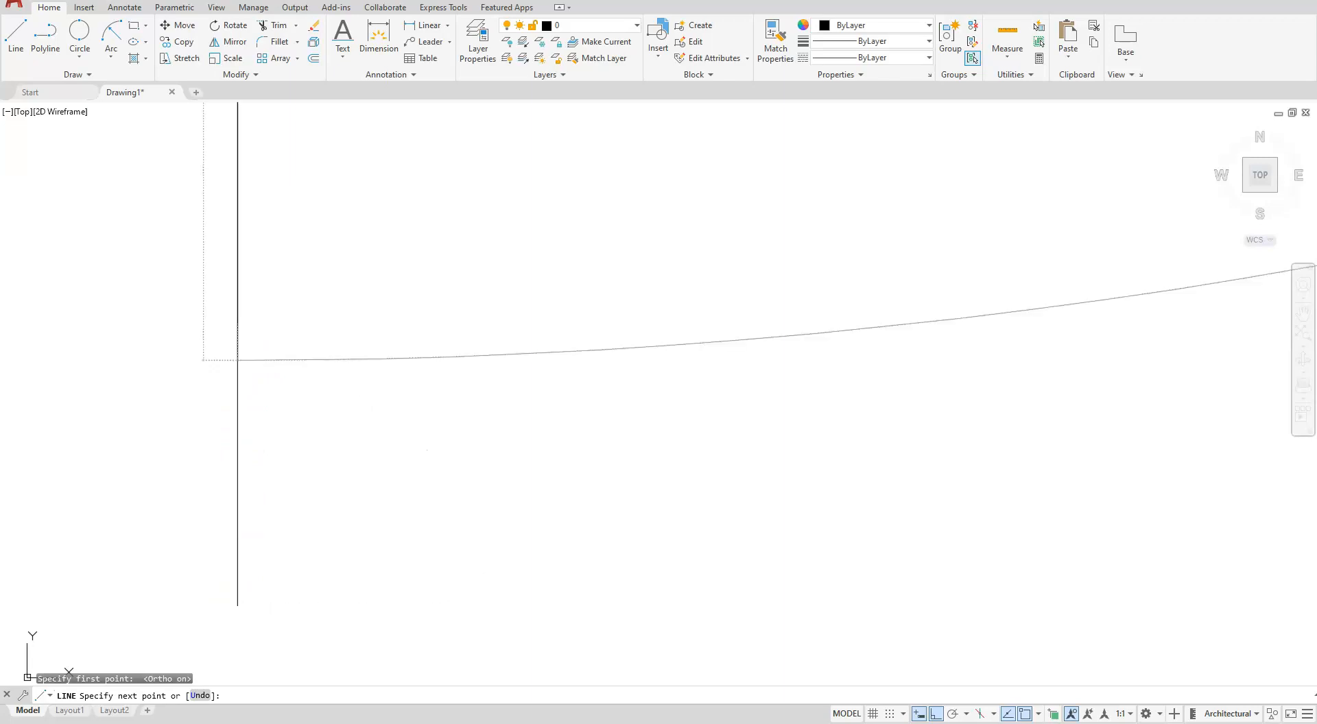
pyautogui.scroll(-5, 292, 438)
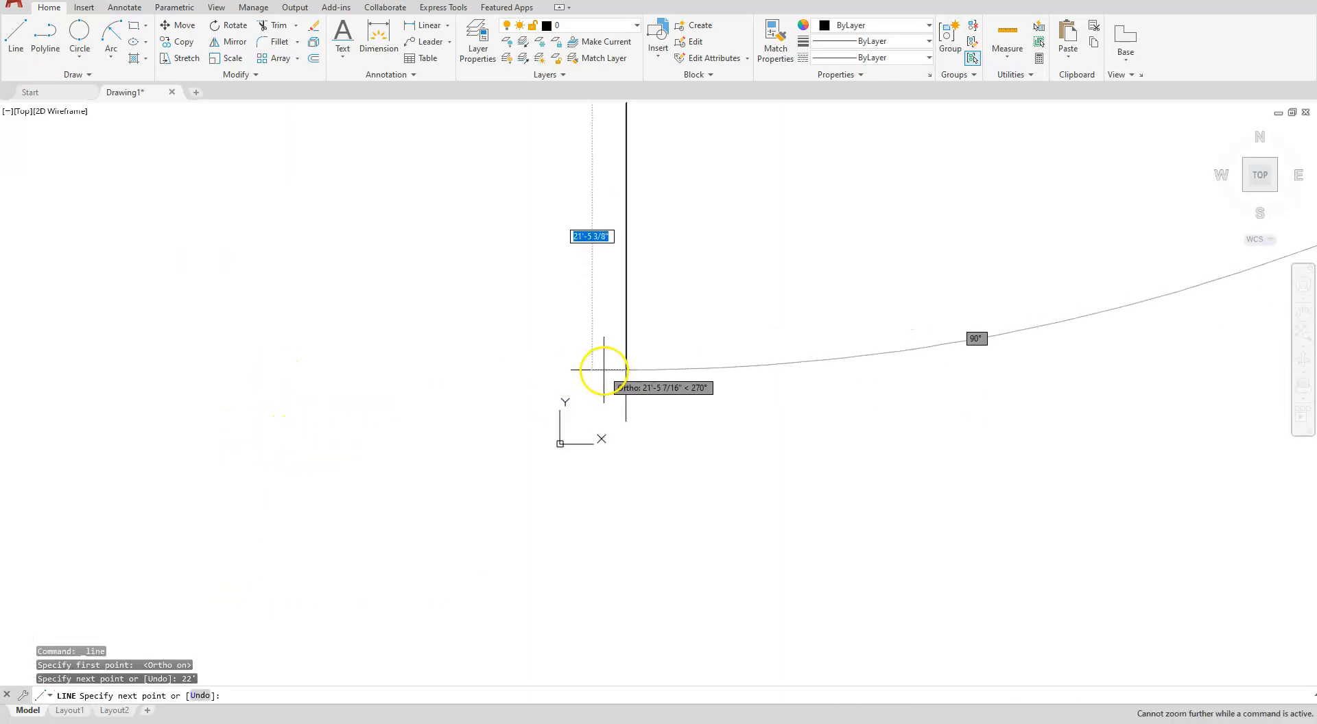
pyautogui.middleClick(547, 454)
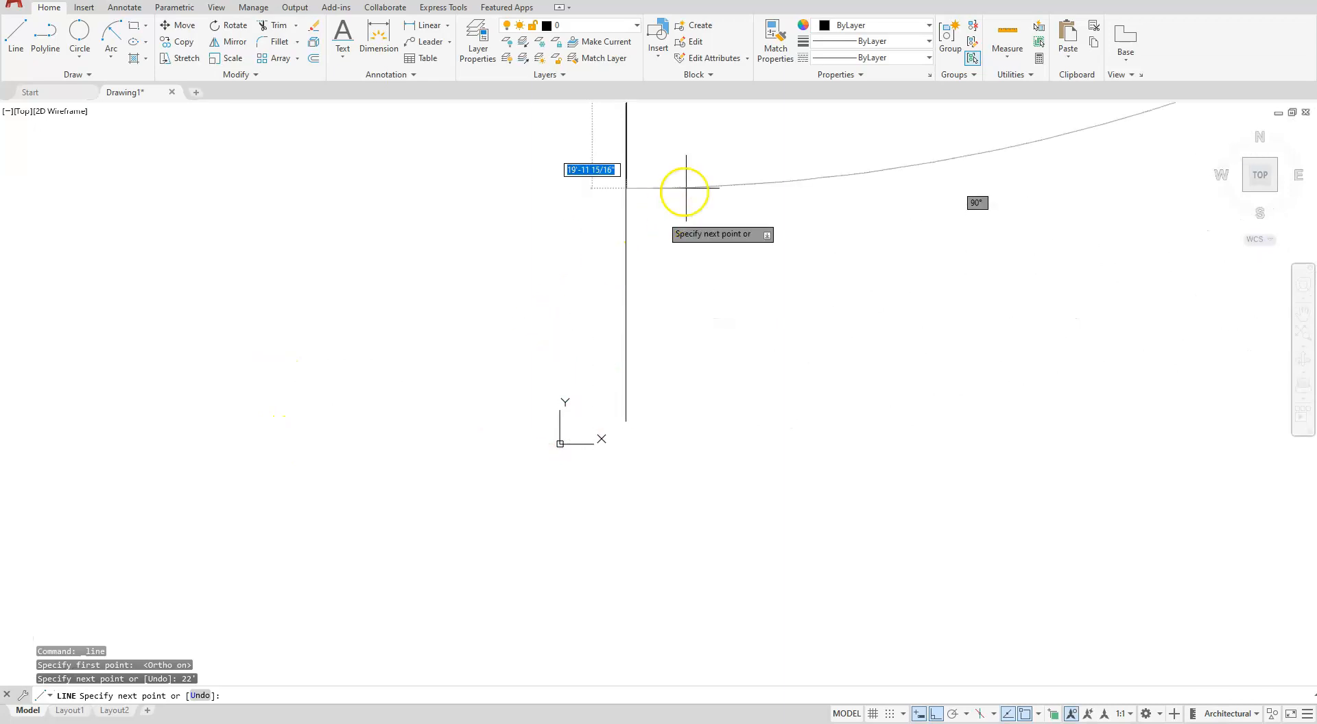
pyautogui.press('Escape')
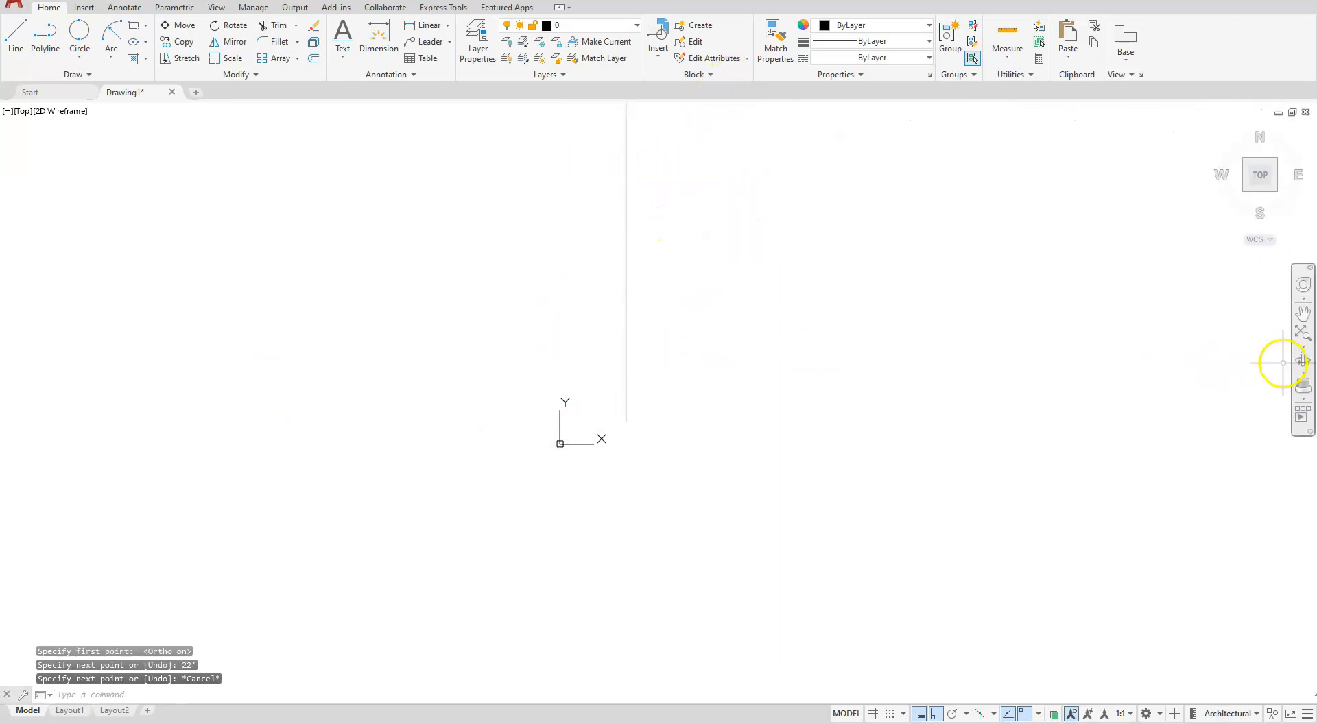
# - Draw a 19' horizontal line to the right from the upper end of the 22' wall
pyautogui.click(1303, 333)
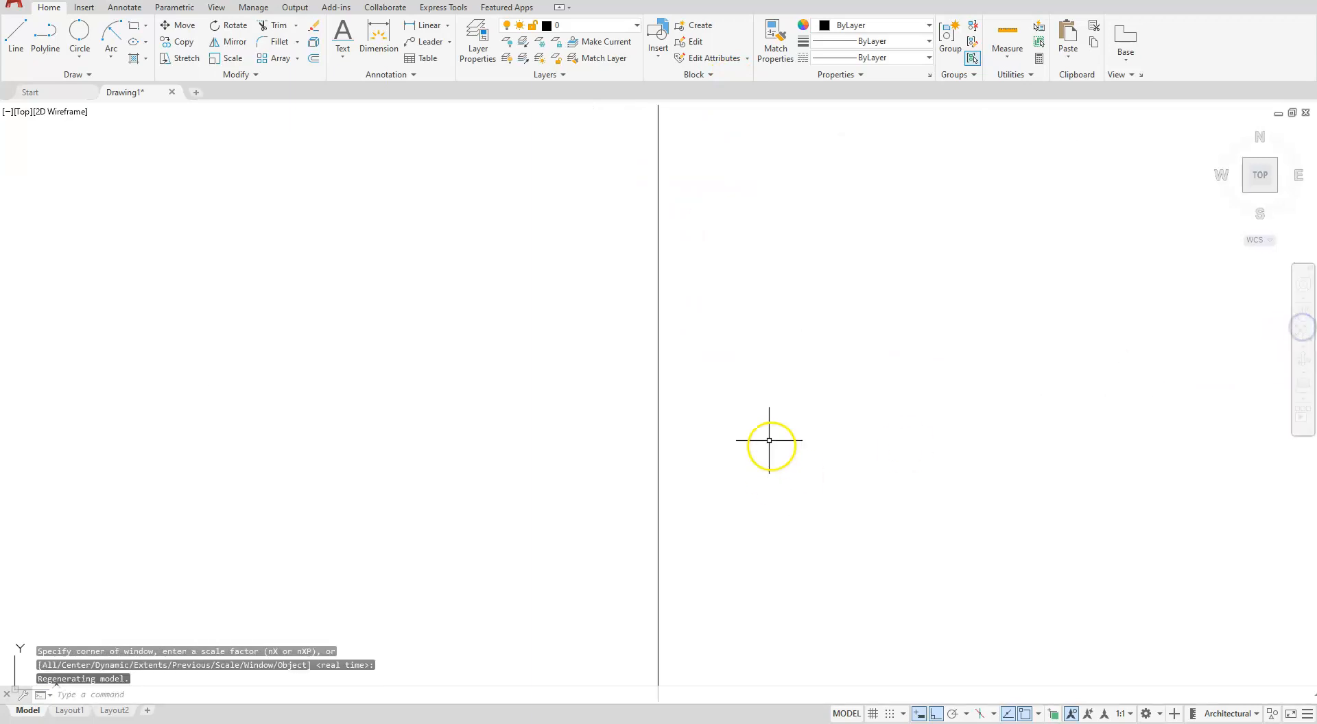
pyautogui.scroll(-2, 758, 412)
pyautogui.moveTo(800, 406); pyautogui.dragTo(629, 404, button='middle')
pyautogui.scroll(2, 615, 398)
pyautogui.scroll(-1, 615, 398)
pyautogui.moveTo(732, 389); pyautogui.dragTo(622, 390, button='middle')
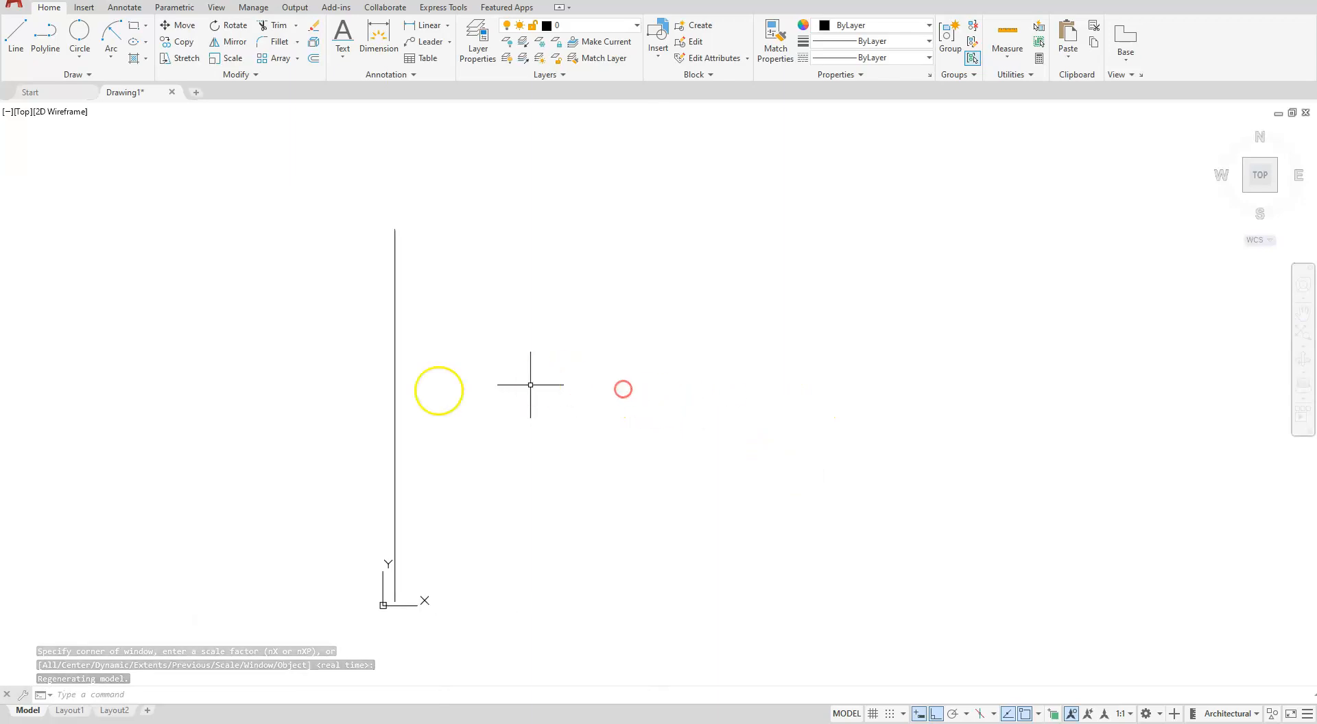
pyautogui.click(15, 37)
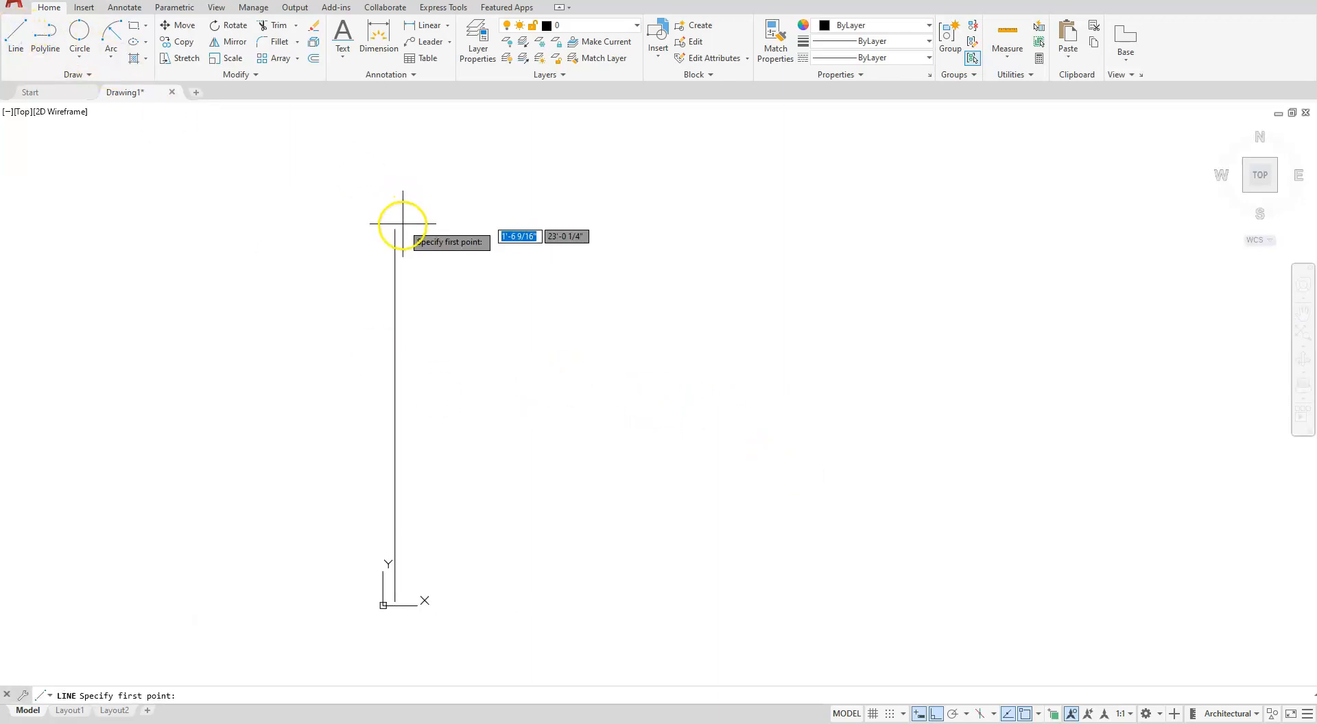
pyautogui.click(395, 229)
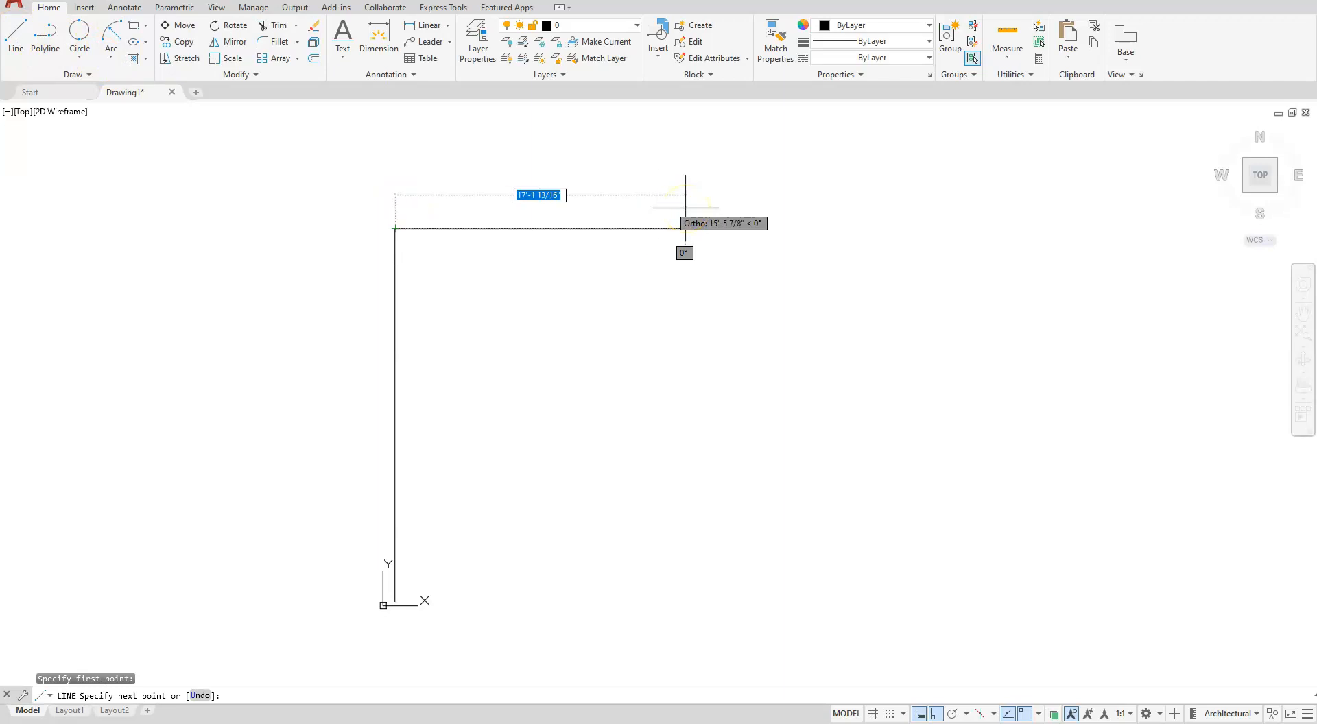
pyautogui.write('19')
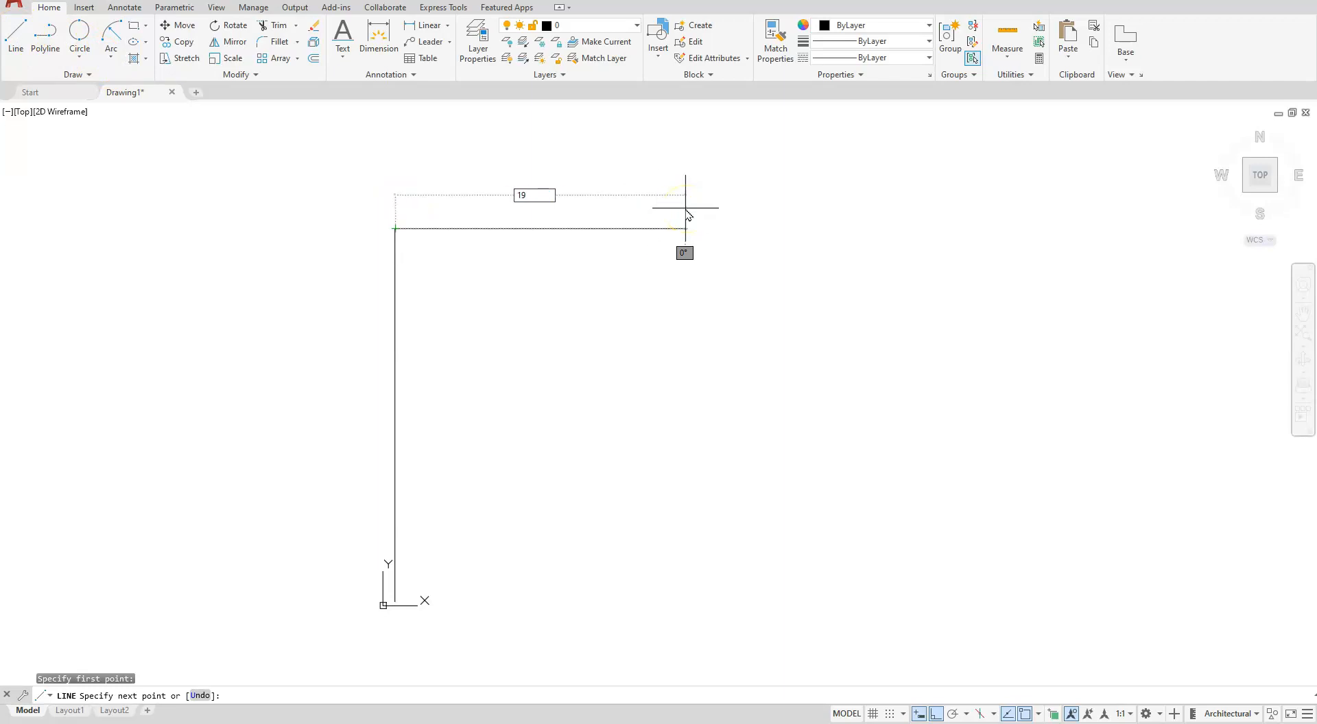
pyautogui.write("'")
pyautogui.press('Return')
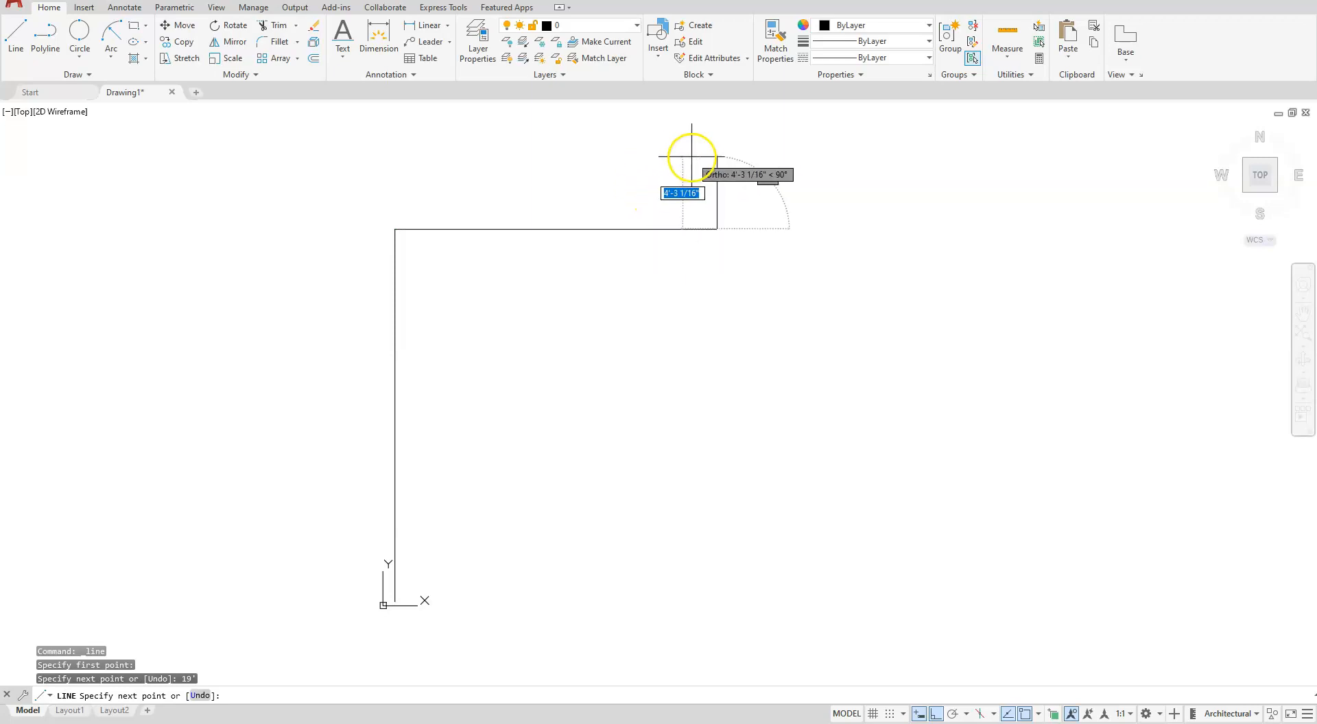
# - Continue the outline from the end of the 19' line with a segment 2' up and another 12' to the right
pyautogui.write("2'")
pyautogui.press('Return')
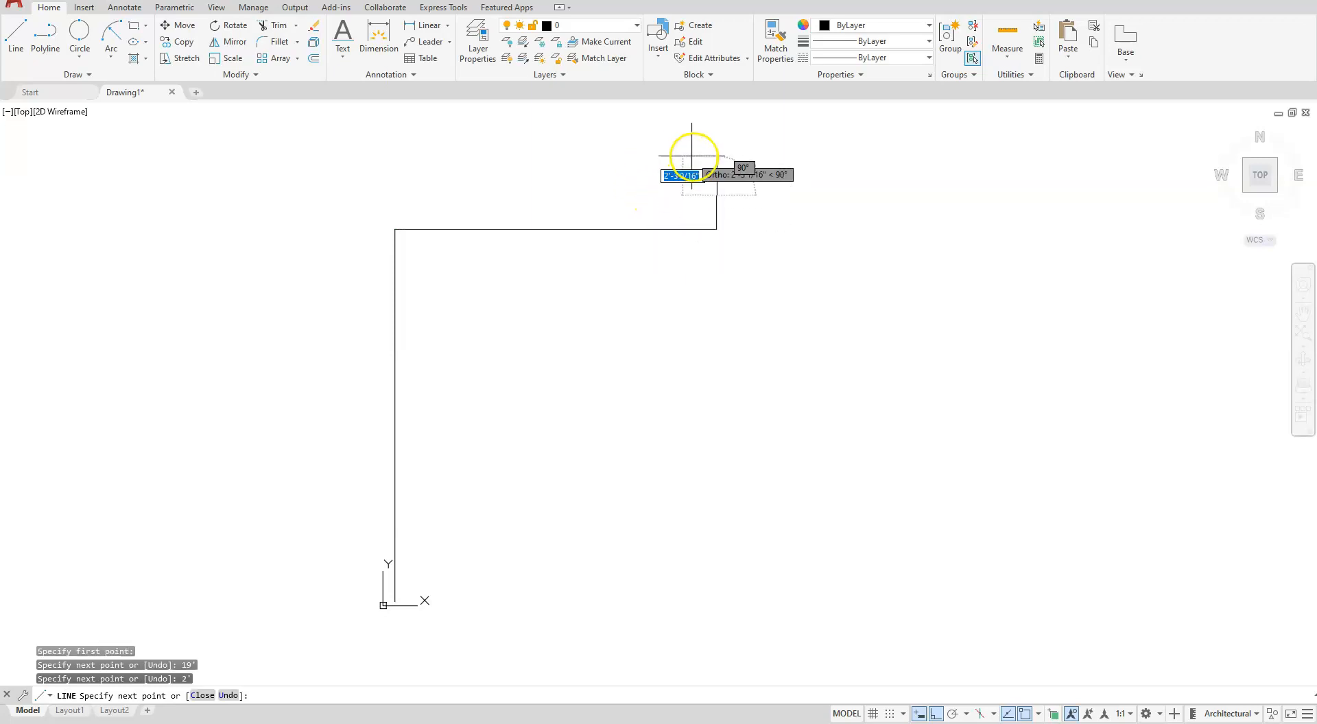
pyautogui.write("12'")
pyautogui.press('Return')
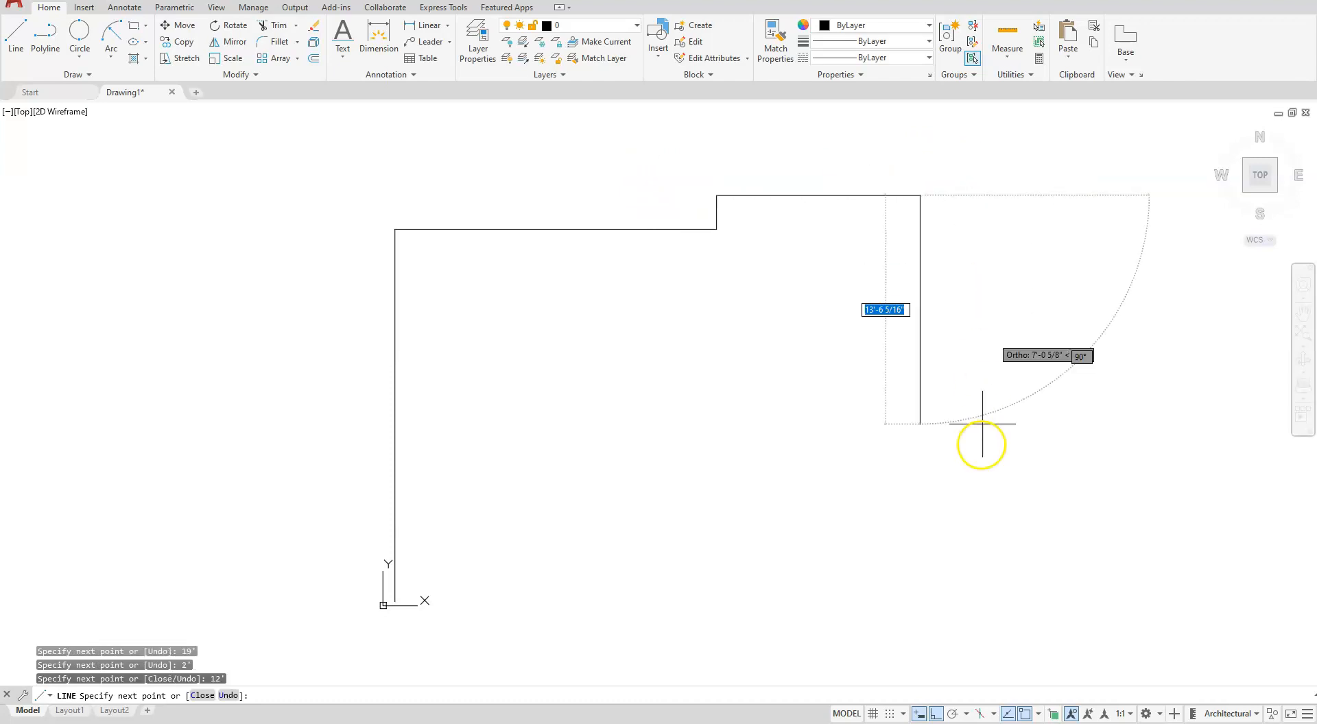
# - Continue the outline with a segment 28' down and another 12' to the left
pyautogui.write('28')
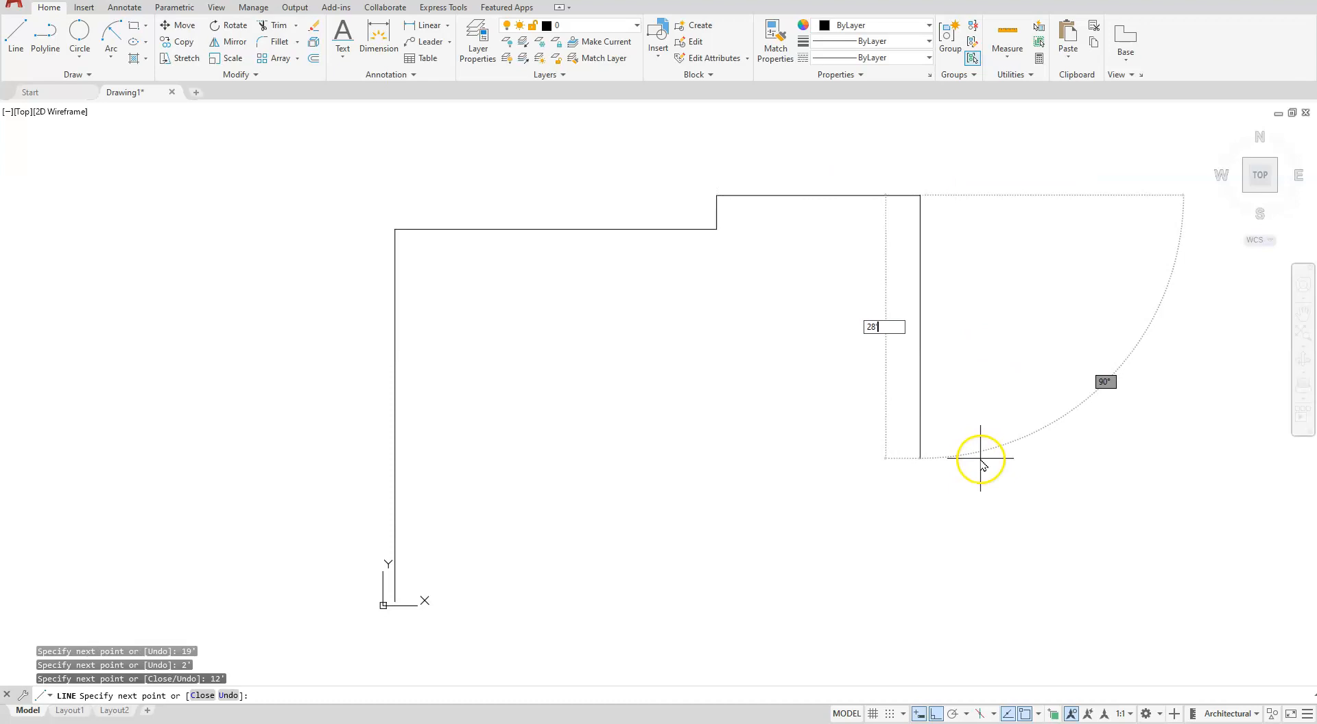
pyautogui.write("'")
pyautogui.press('Return')
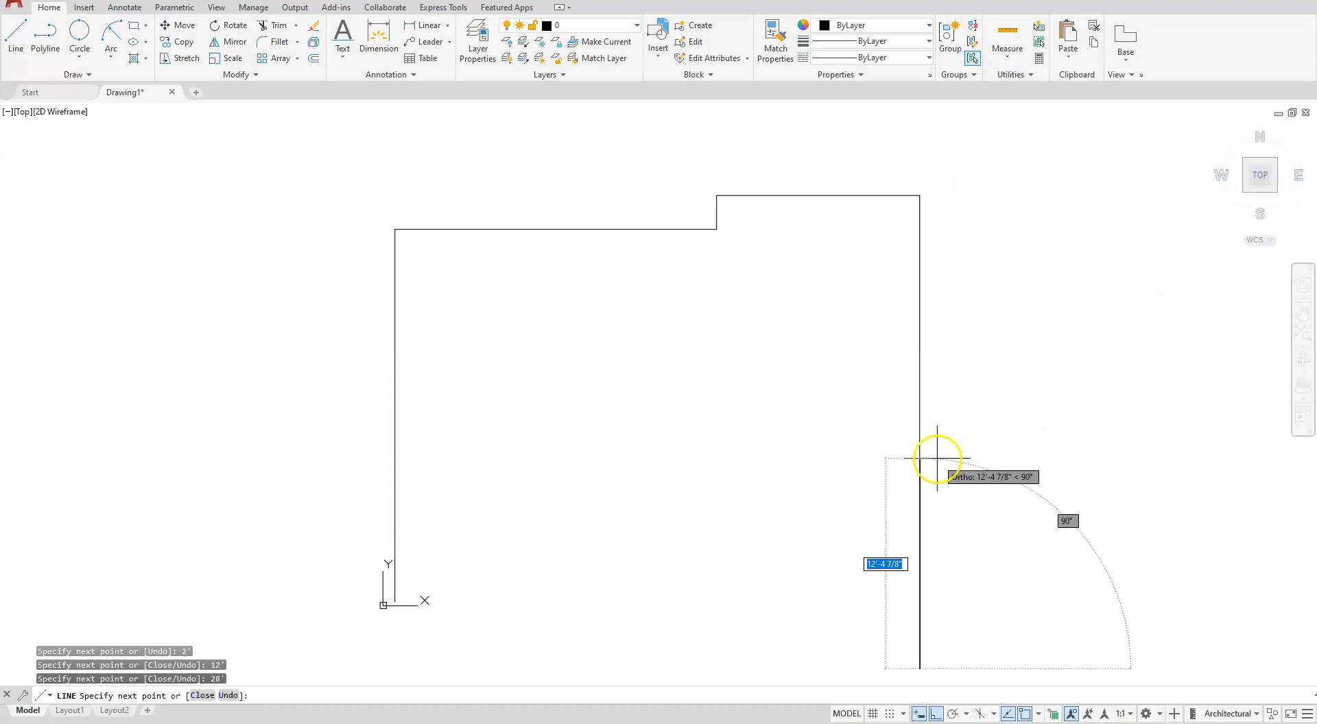
pyautogui.write('12')
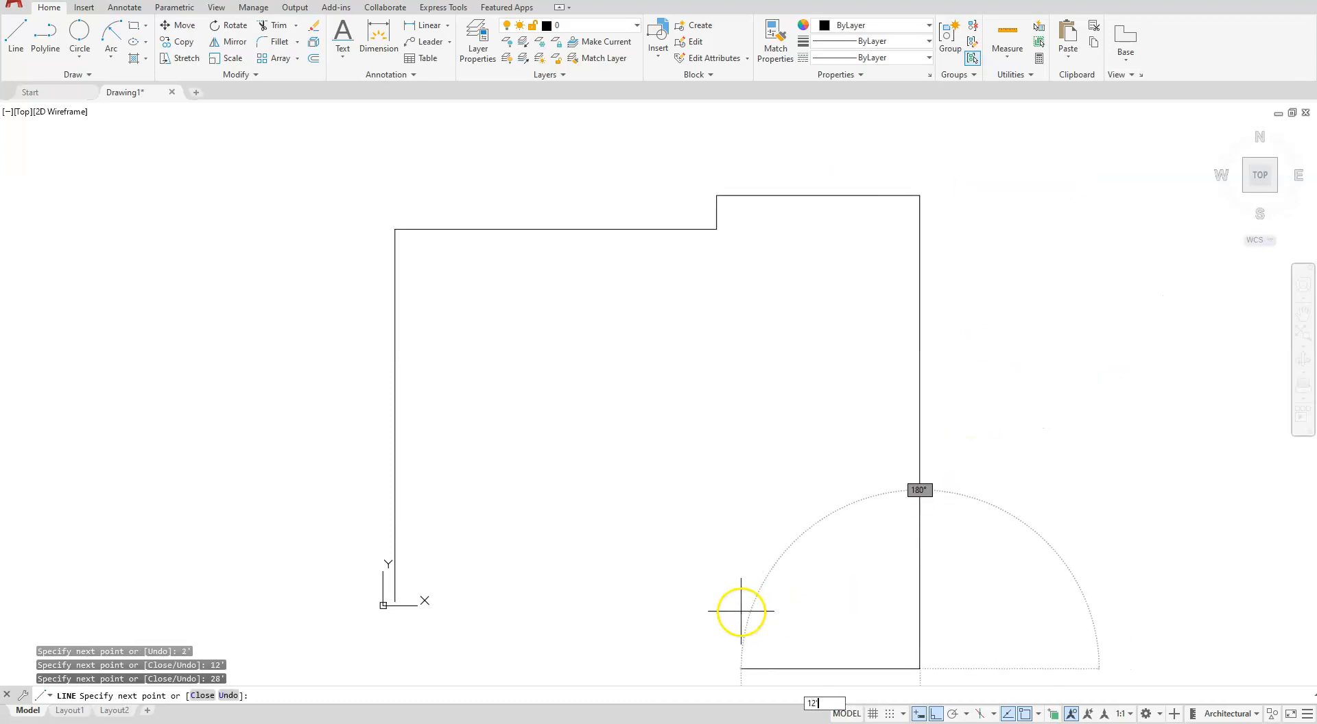
pyautogui.write("'")
pyautogui.press('Return')
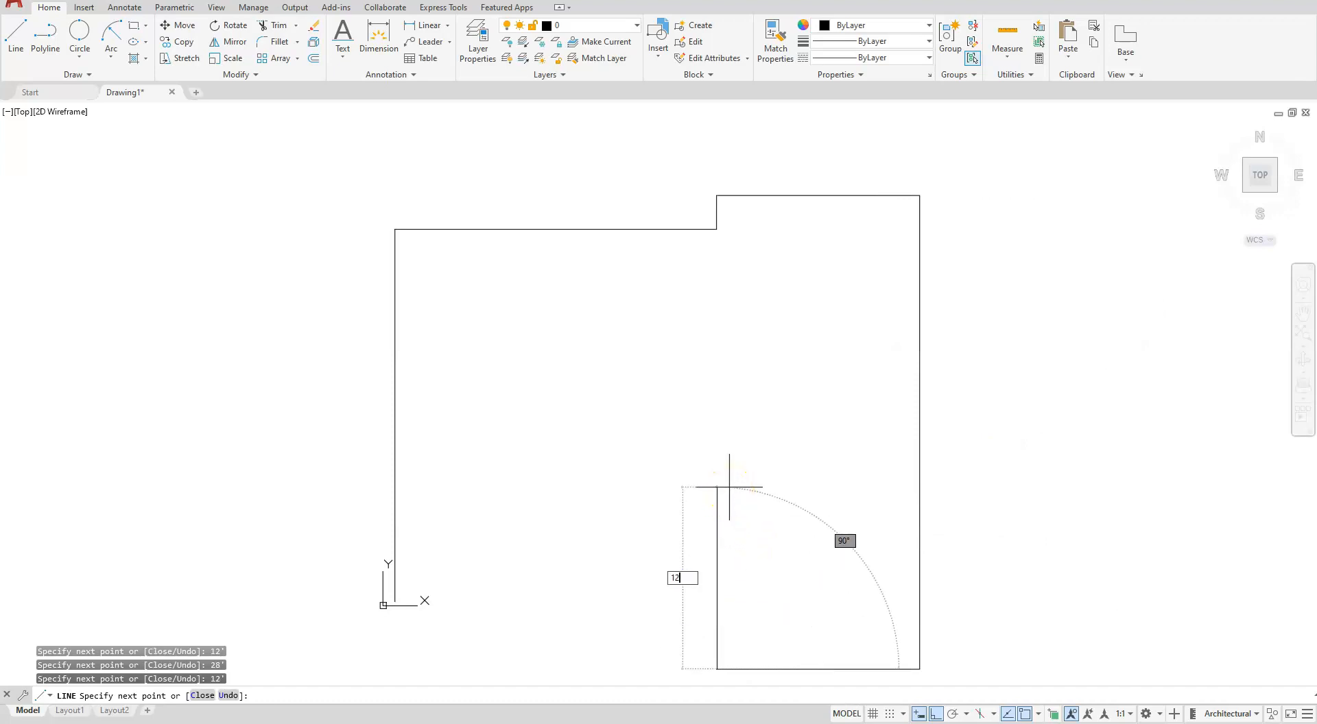
# - Continue the outline 12' up, 7' left, and down until level with the lower end of the 22' wall
pyautogui.write("12'")
pyautogui.press('Return')
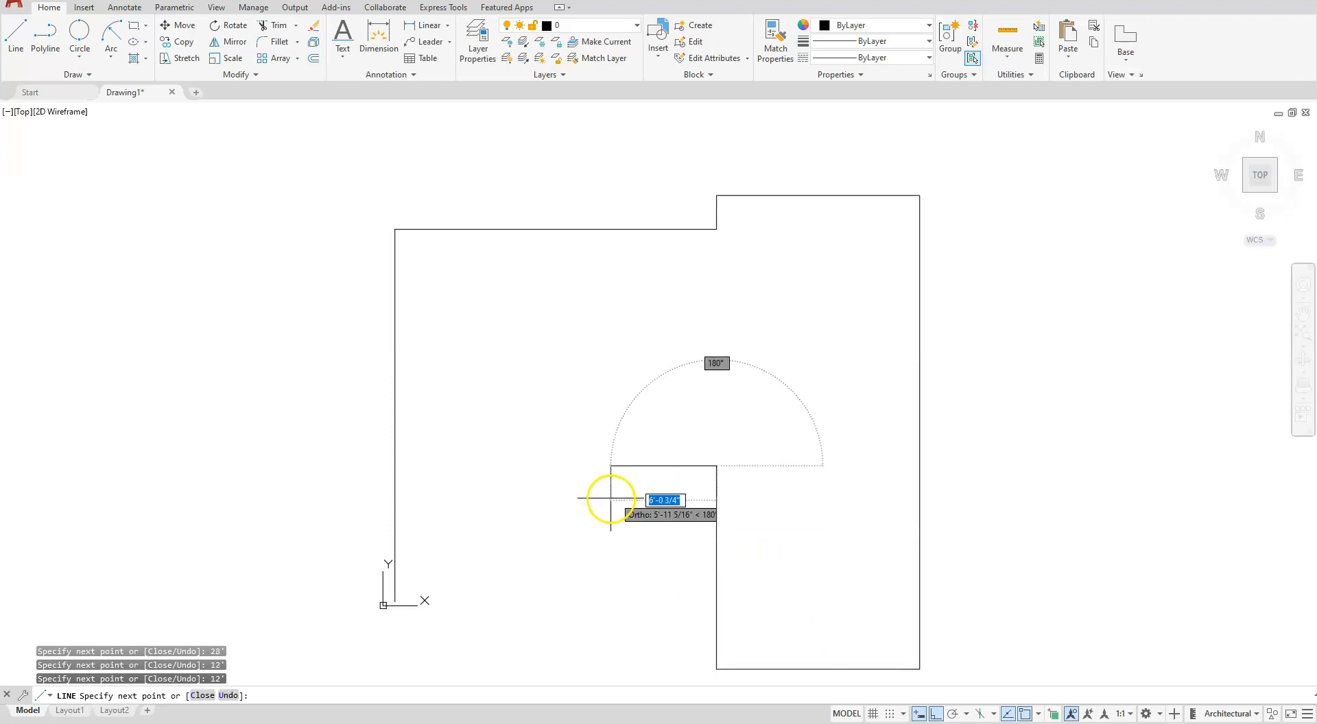
pyautogui.write('7')
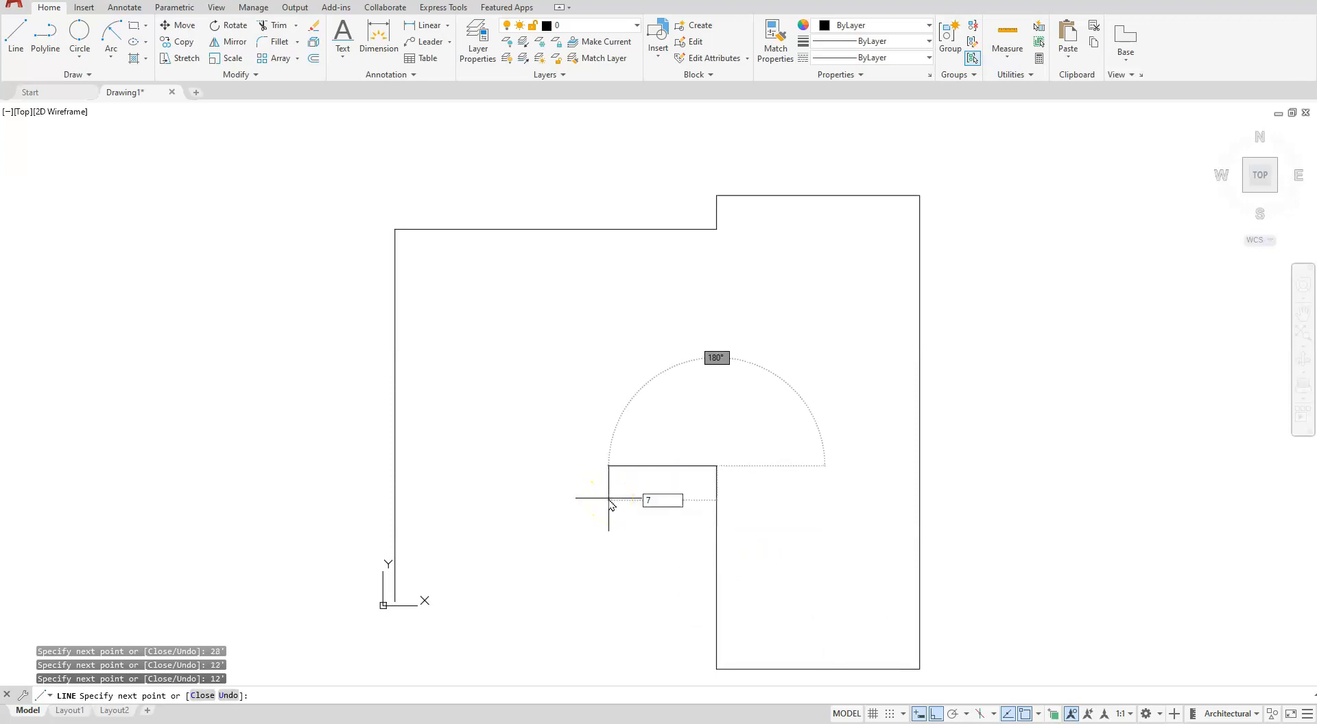
pyautogui.press('Return')
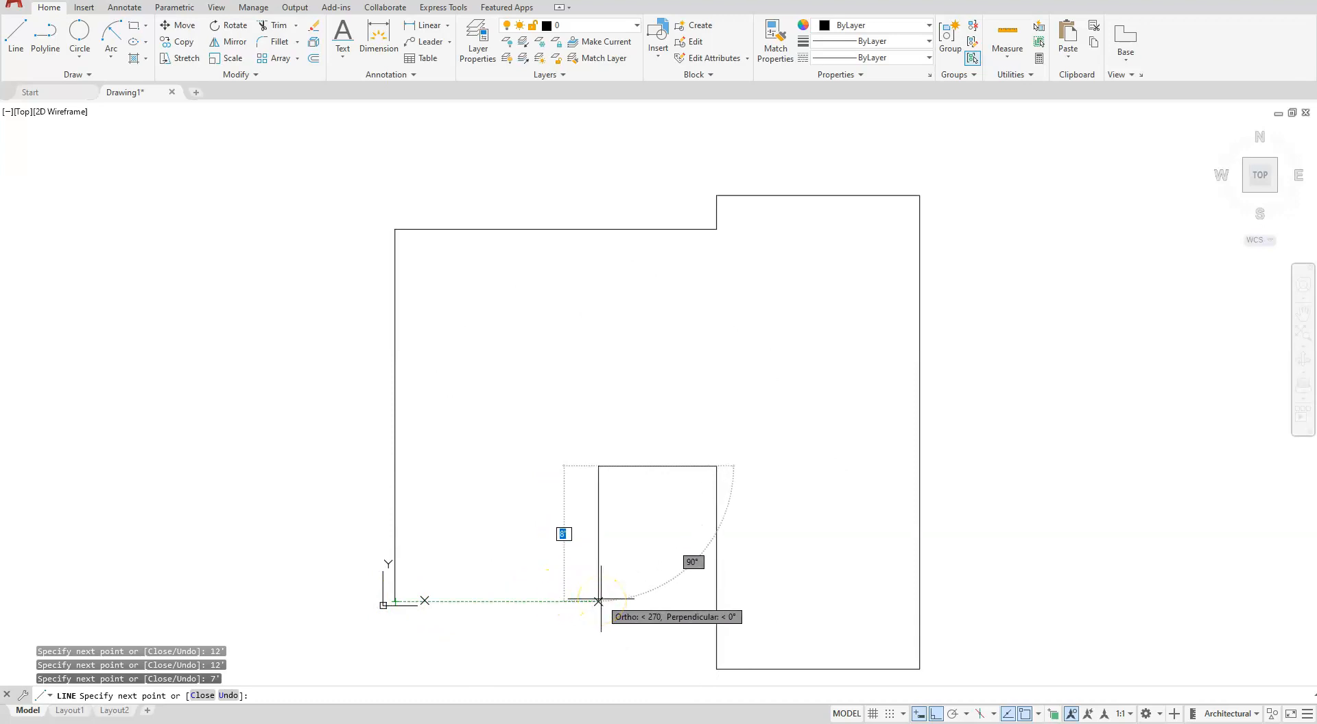
pyautogui.click(598, 601)
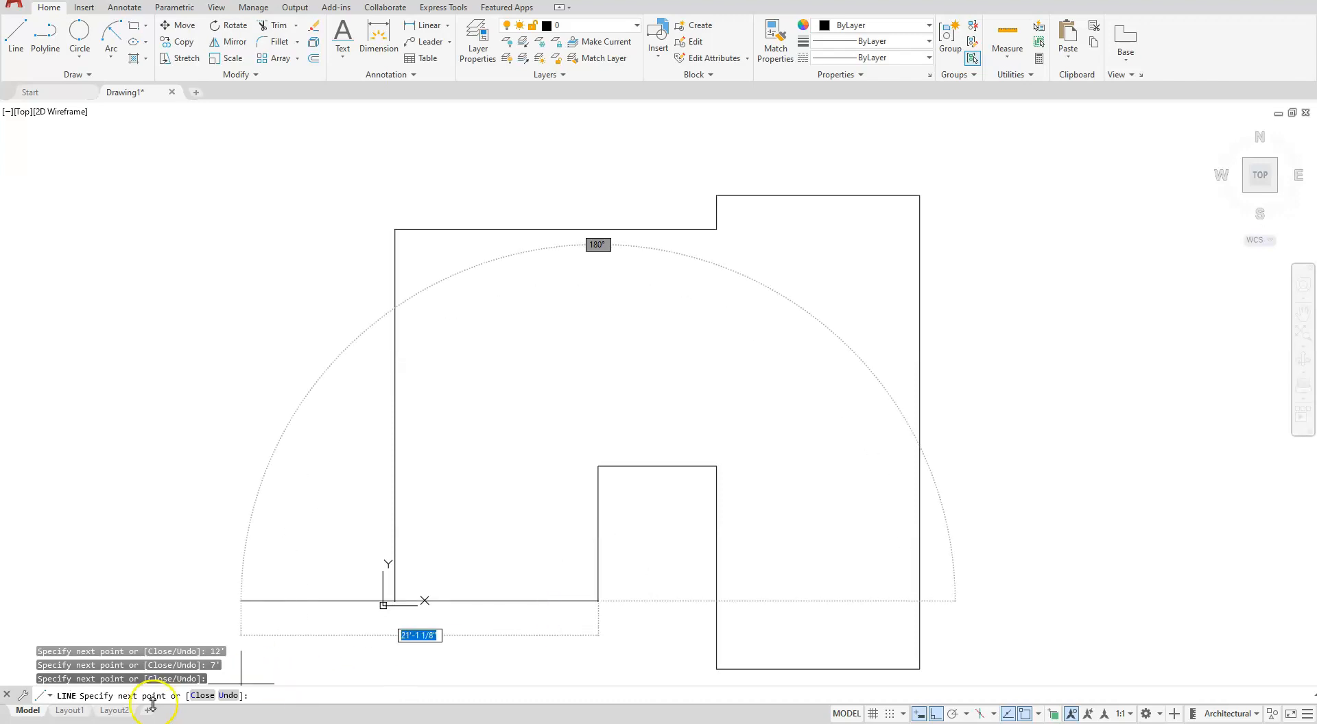
# - Close the line sequence and stretch the closing diagonal's upper end down to the lower end of the 22' wall
pyautogui.click(203, 695)
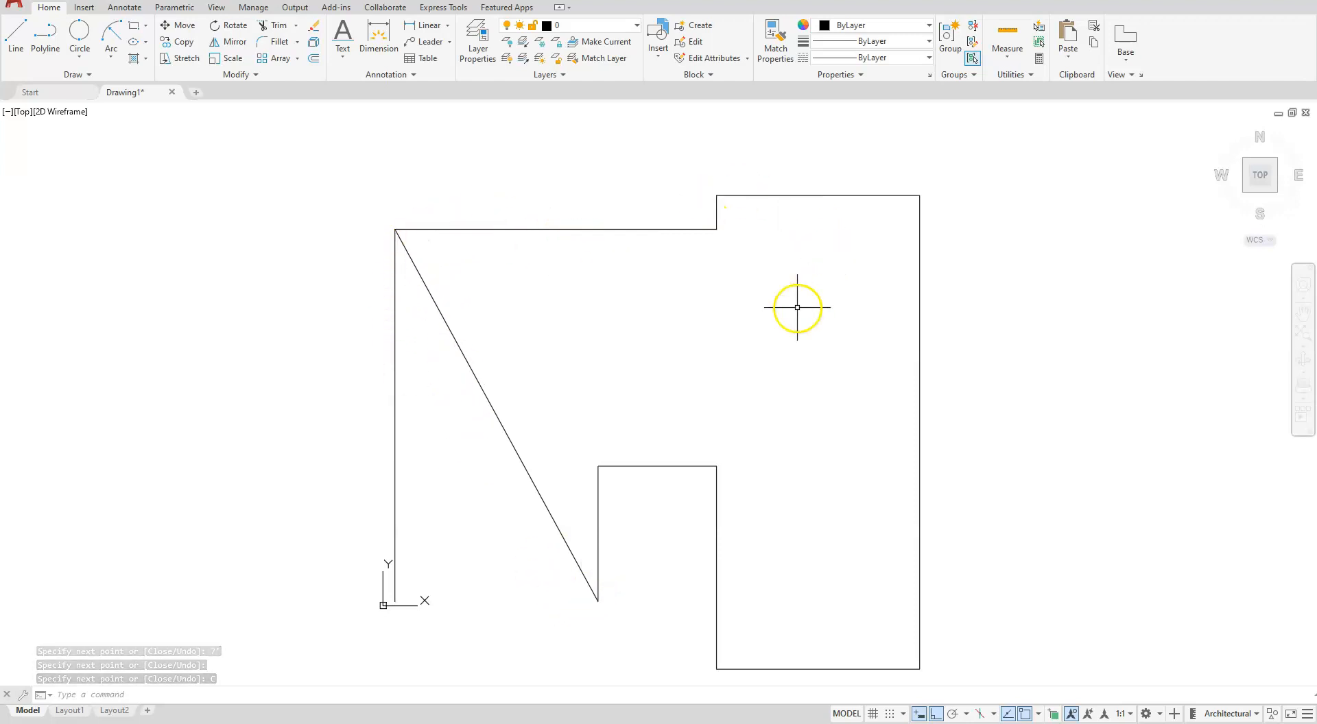
pyautogui.click(463, 349)
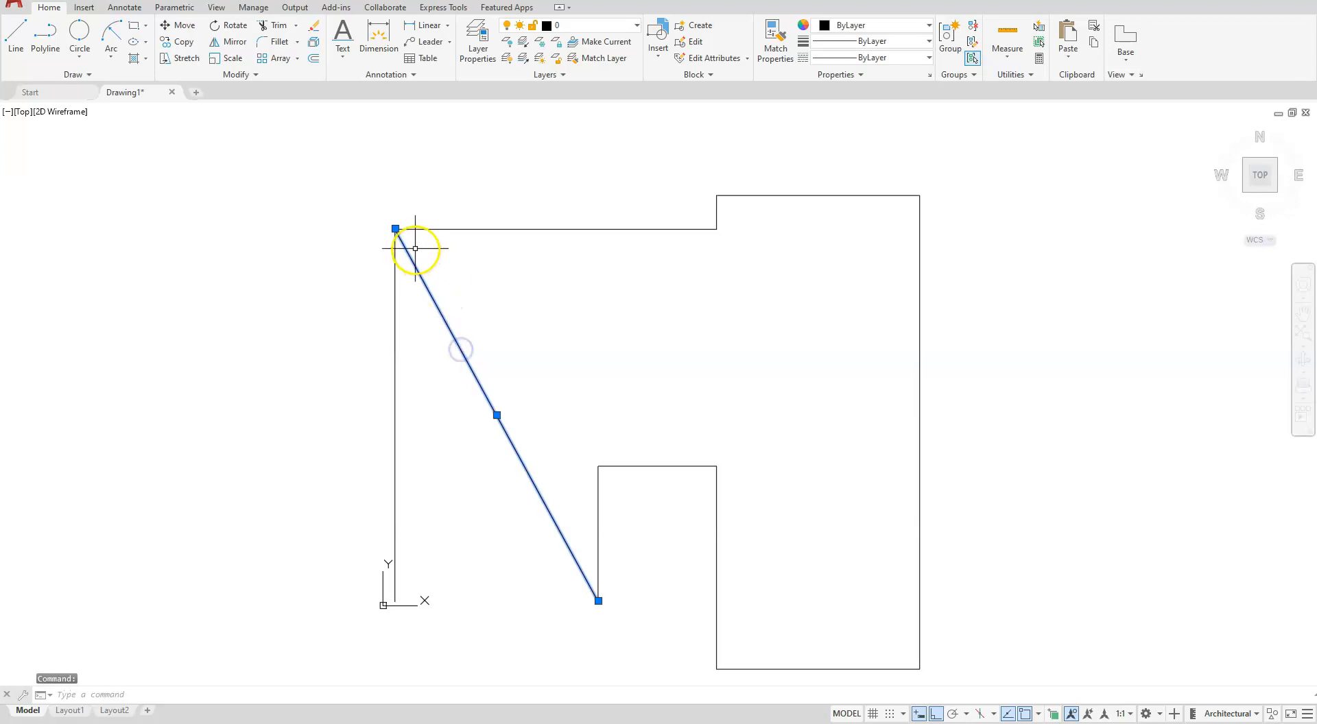
pyautogui.click(389, 219)
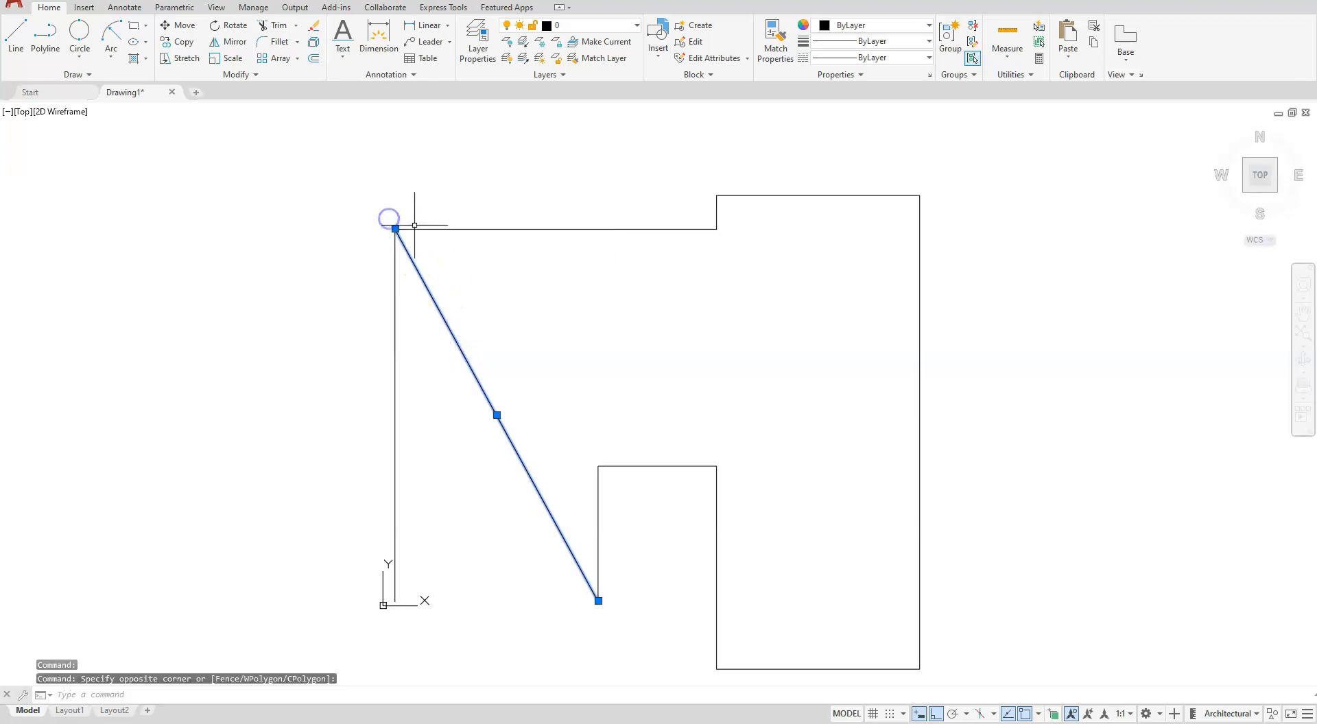
pyautogui.click(395, 229)
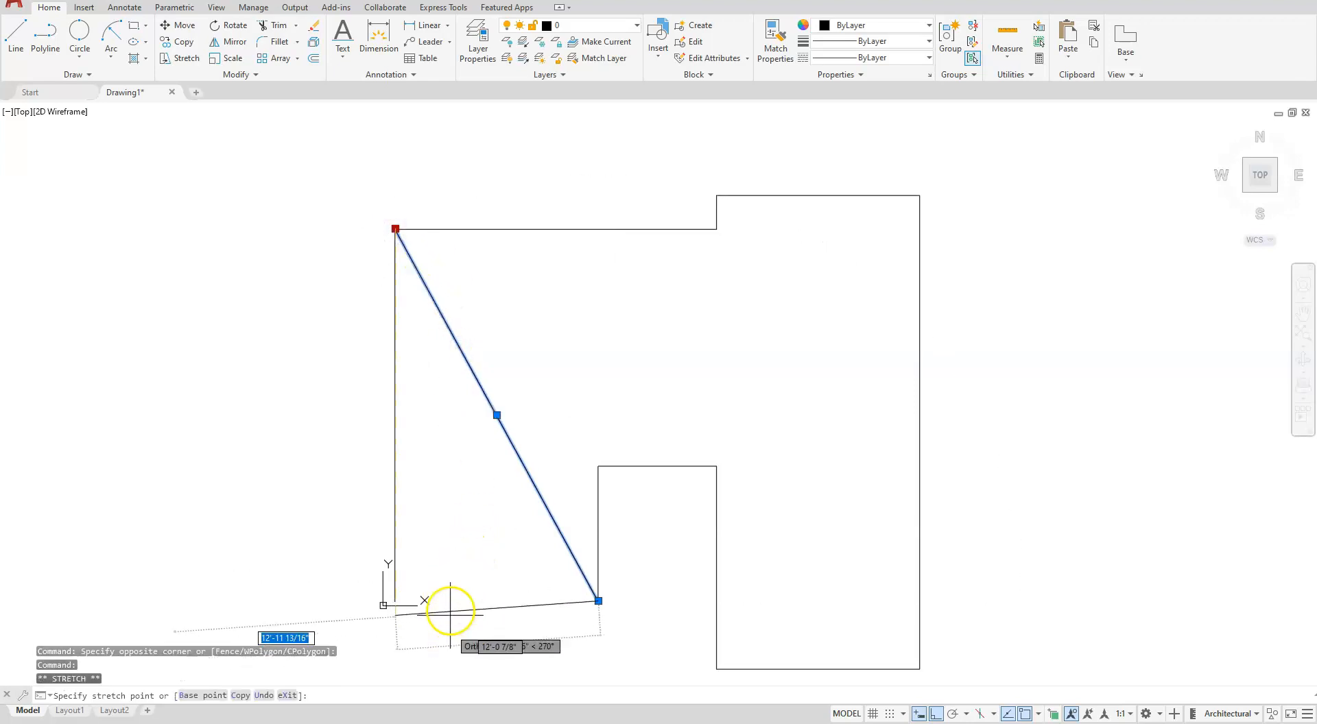
pyautogui.click(422, 592)
pyautogui.press('Escape')
pyautogui.press('Escape')
pyautogui.press('Escape')
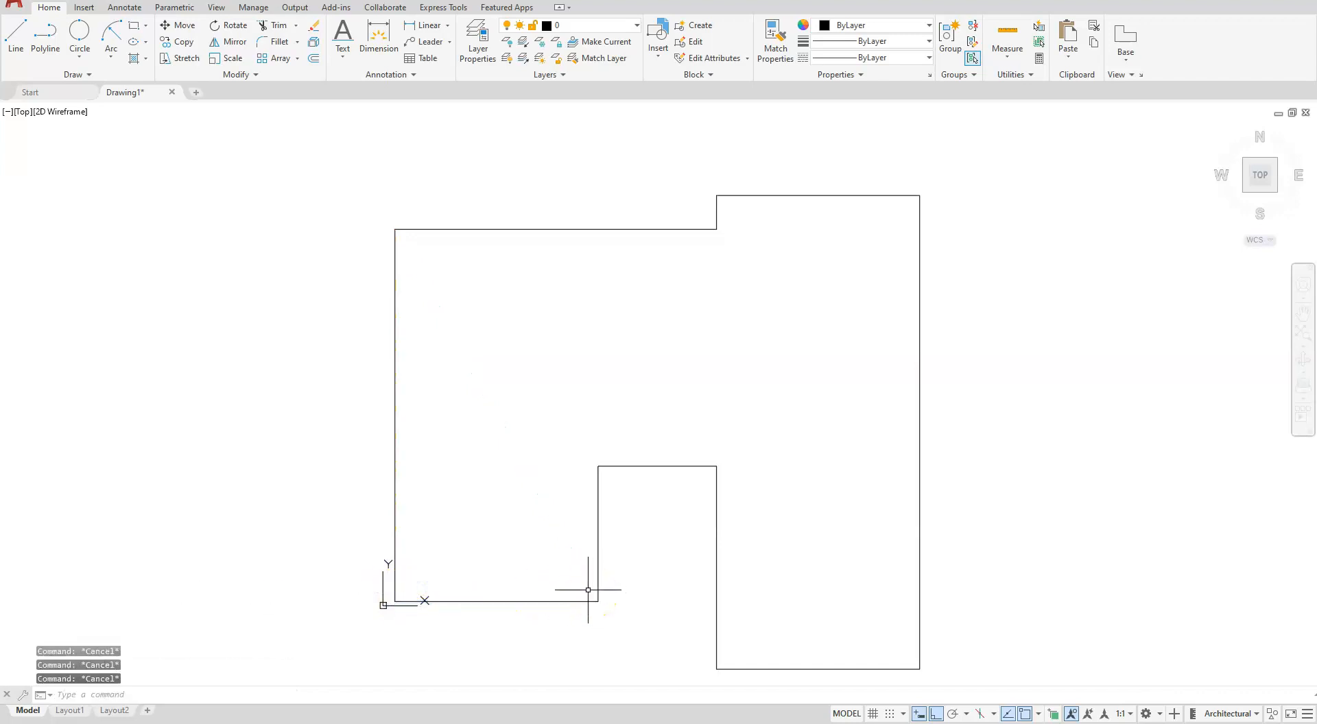
# - Select all the lines of the outline and join them into one polyline
pyautogui.scroll(-2, 668, 367)
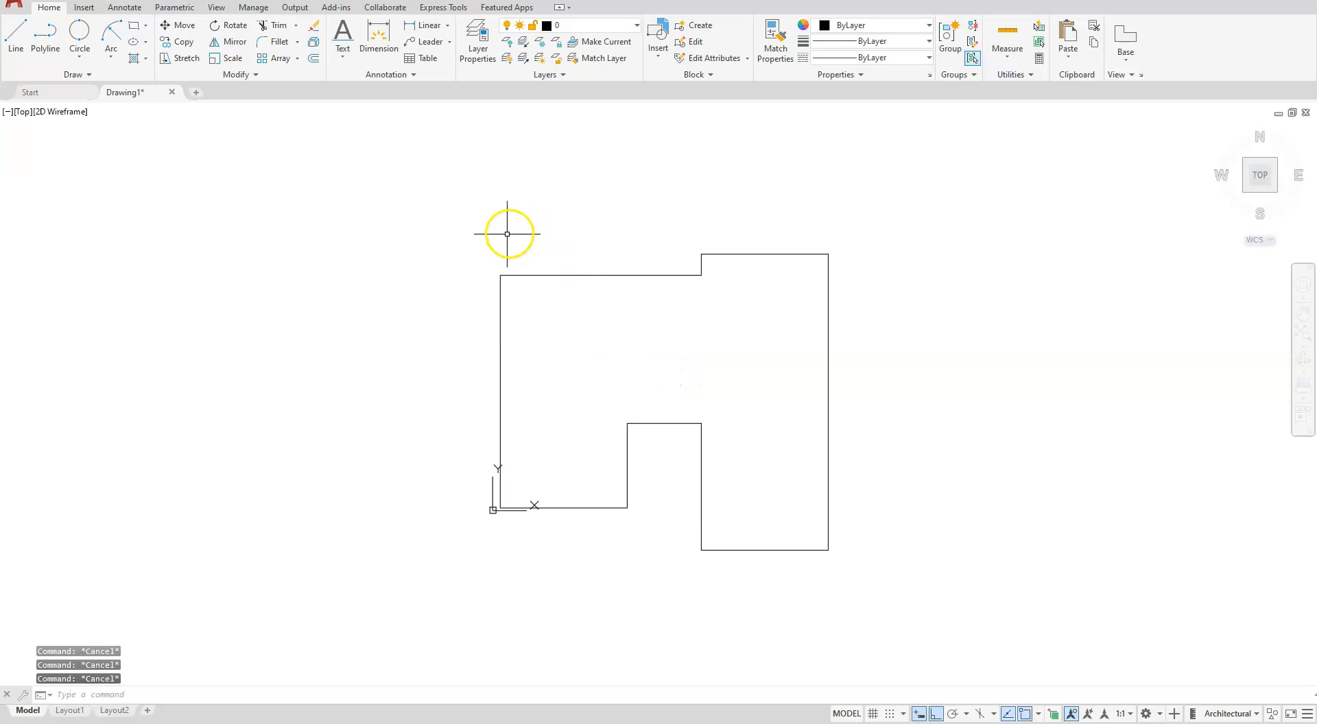
pyautogui.click(454, 203)
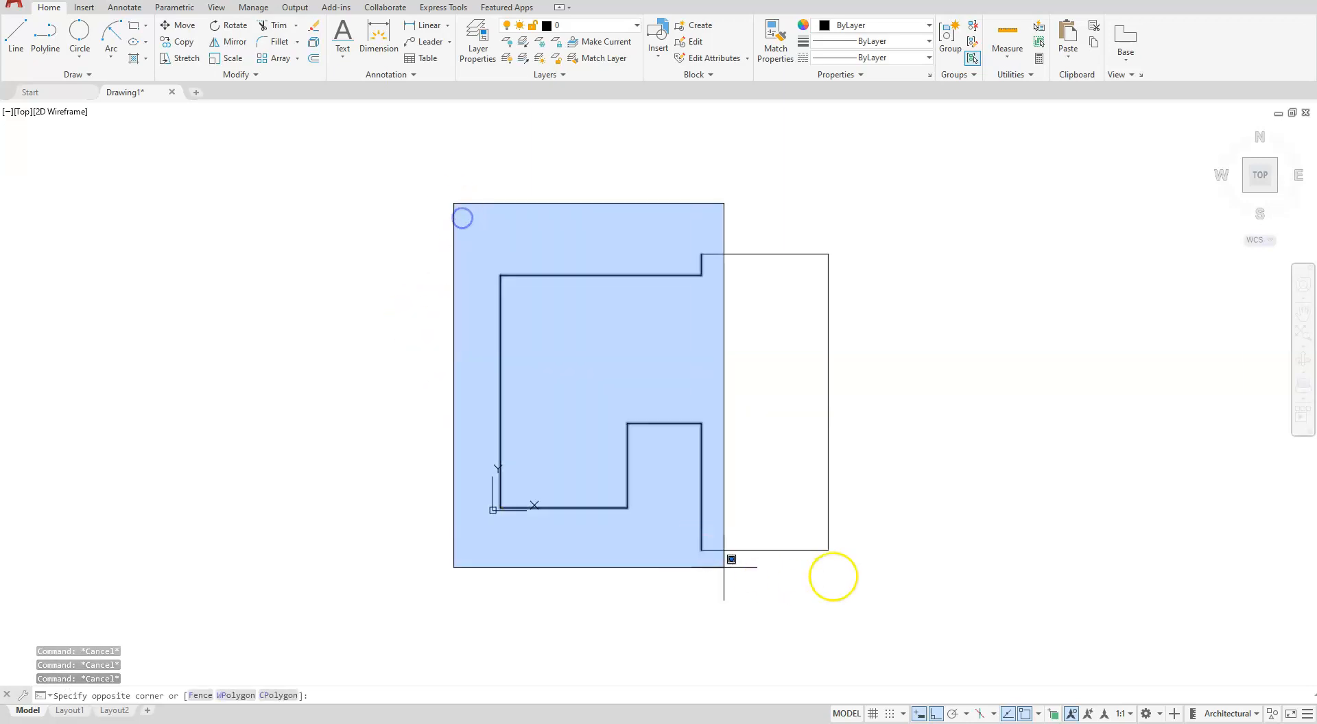
pyautogui.click(910, 601)
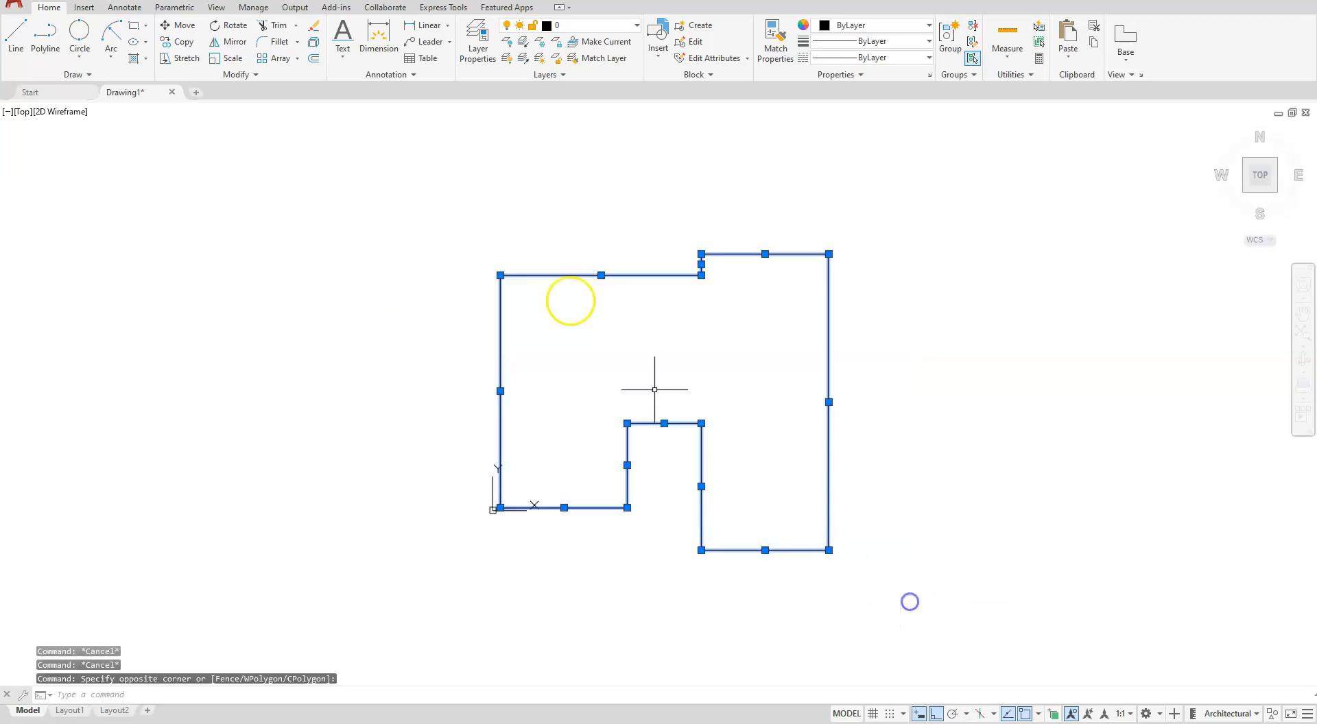
pyautogui.click(254, 75)
pyautogui.click(215, 108)
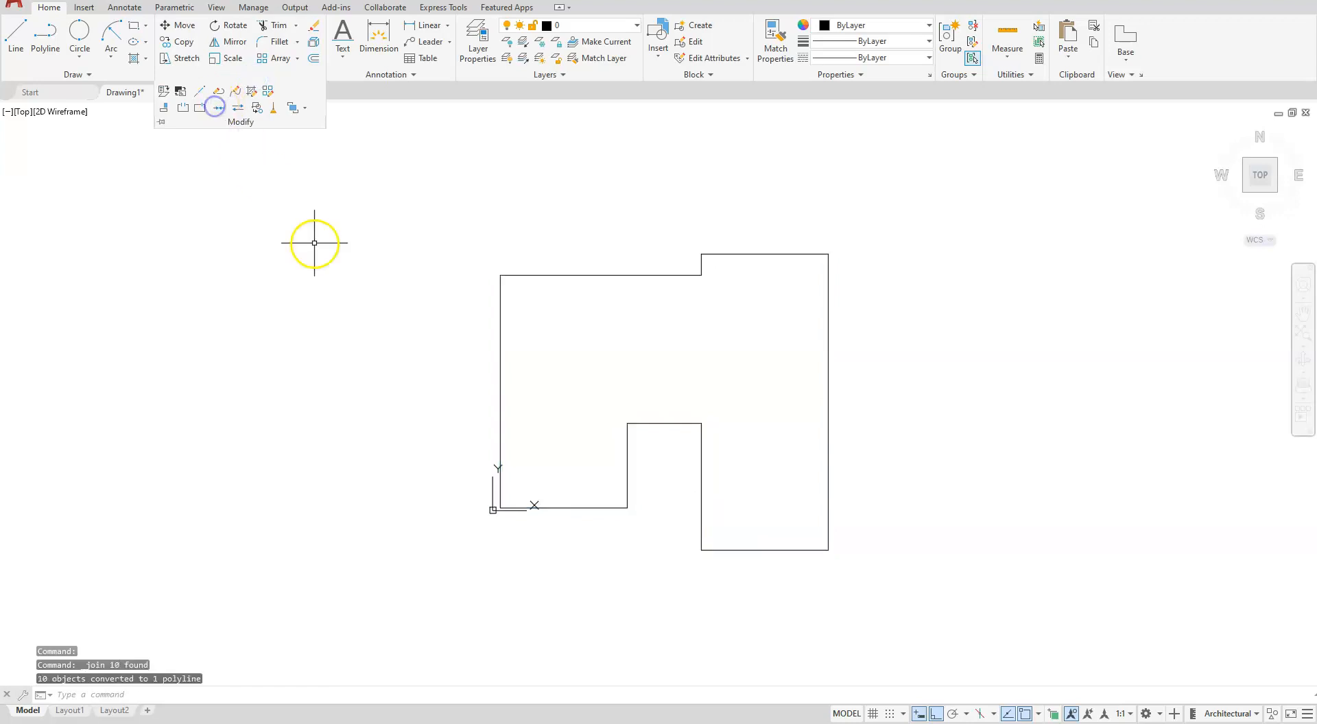
# - Offset the building outline polyline by 12 inches to the outside and again to the inside
pyautogui.press('Escape')
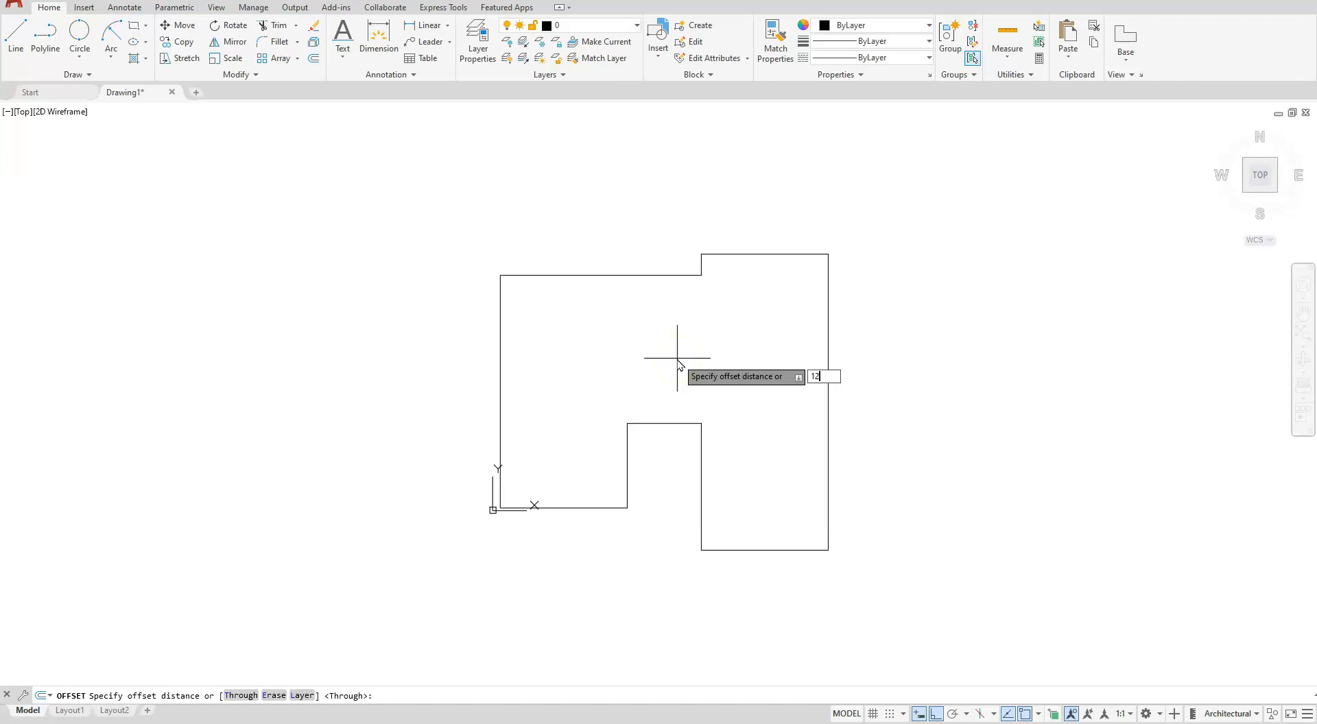
pyautogui.press('Return')
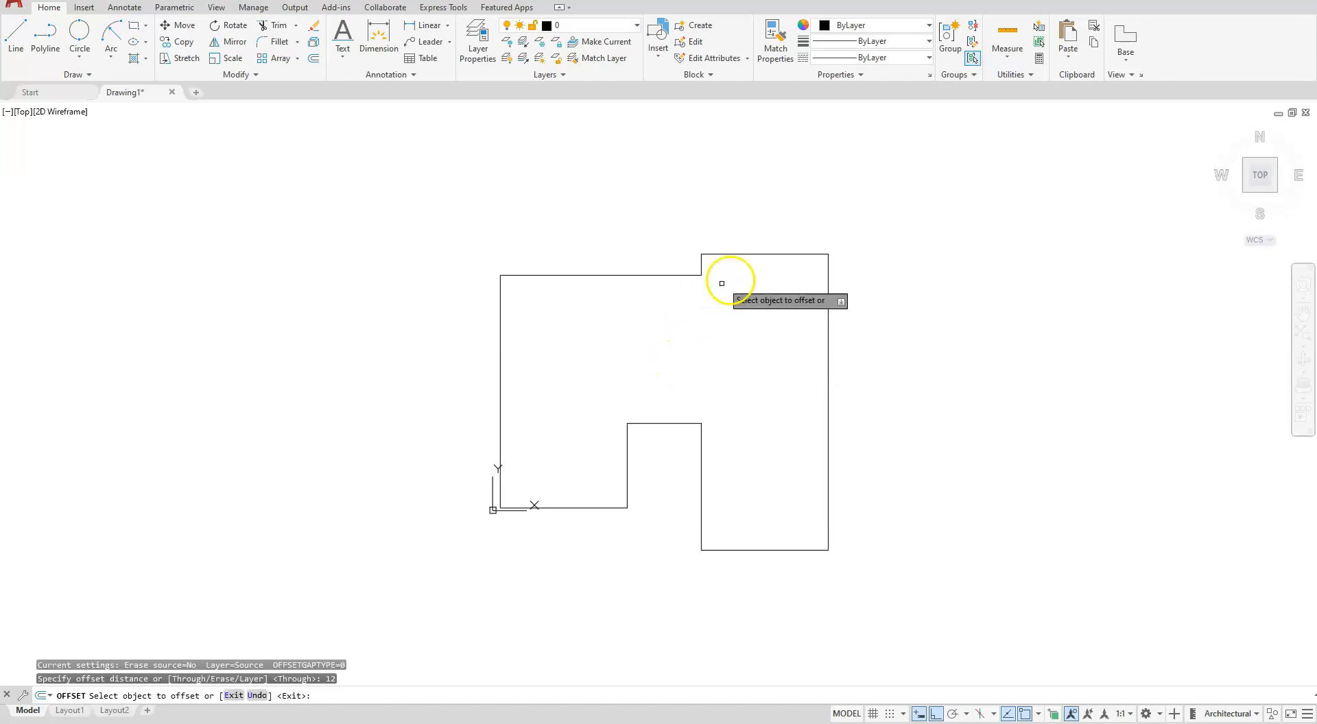
pyautogui.click(773, 254)
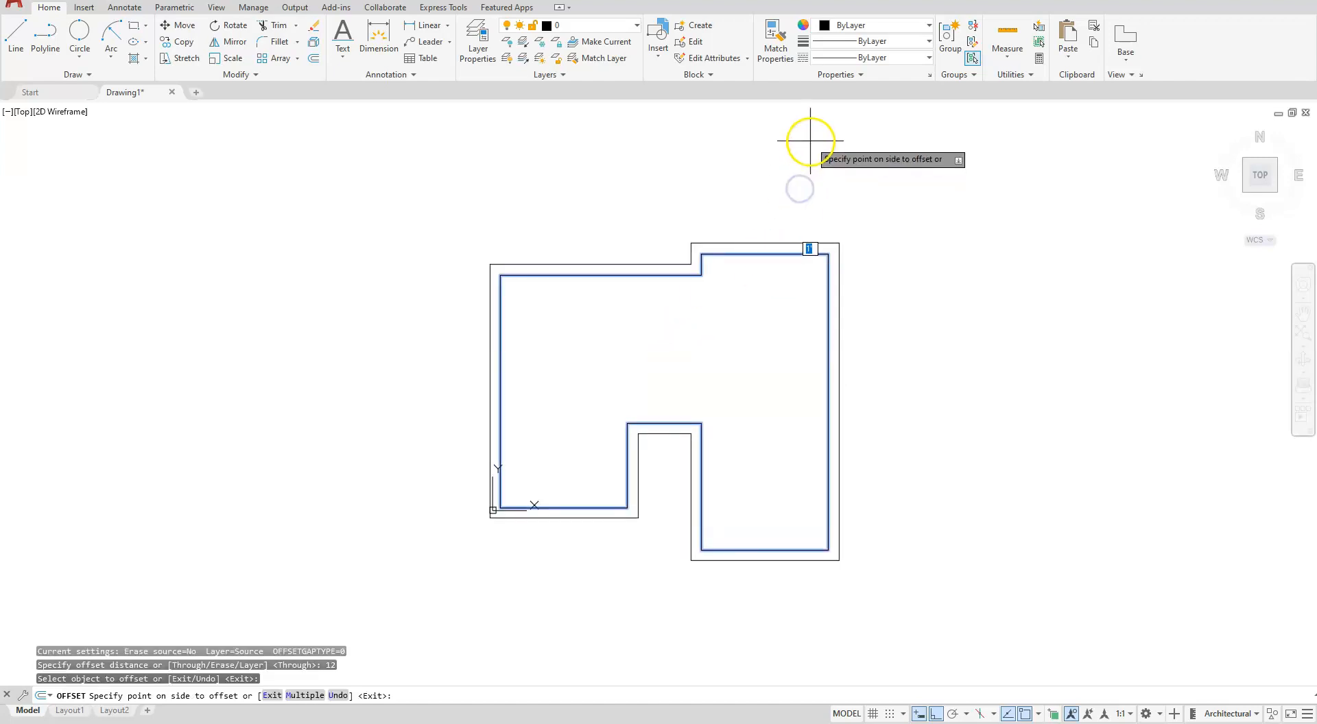
pyautogui.click(810, 140)
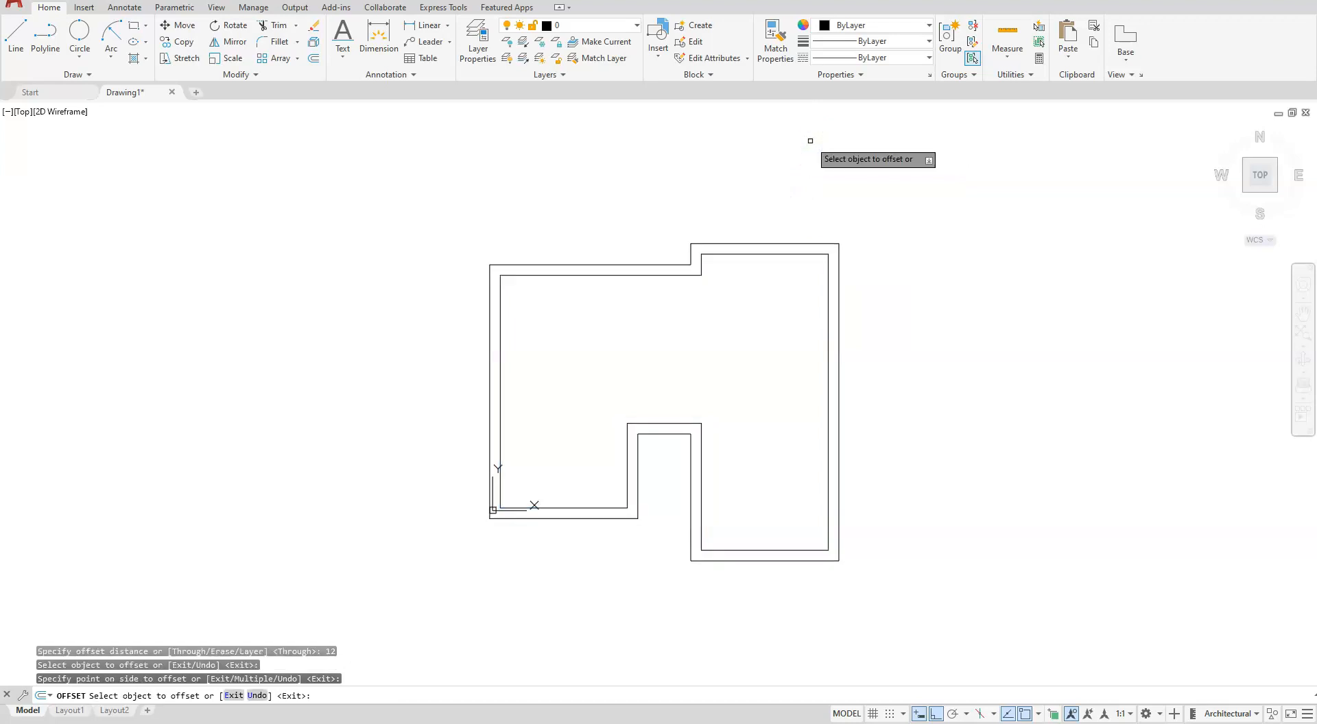
pyautogui.click(796, 256)
pyautogui.click(783, 286)
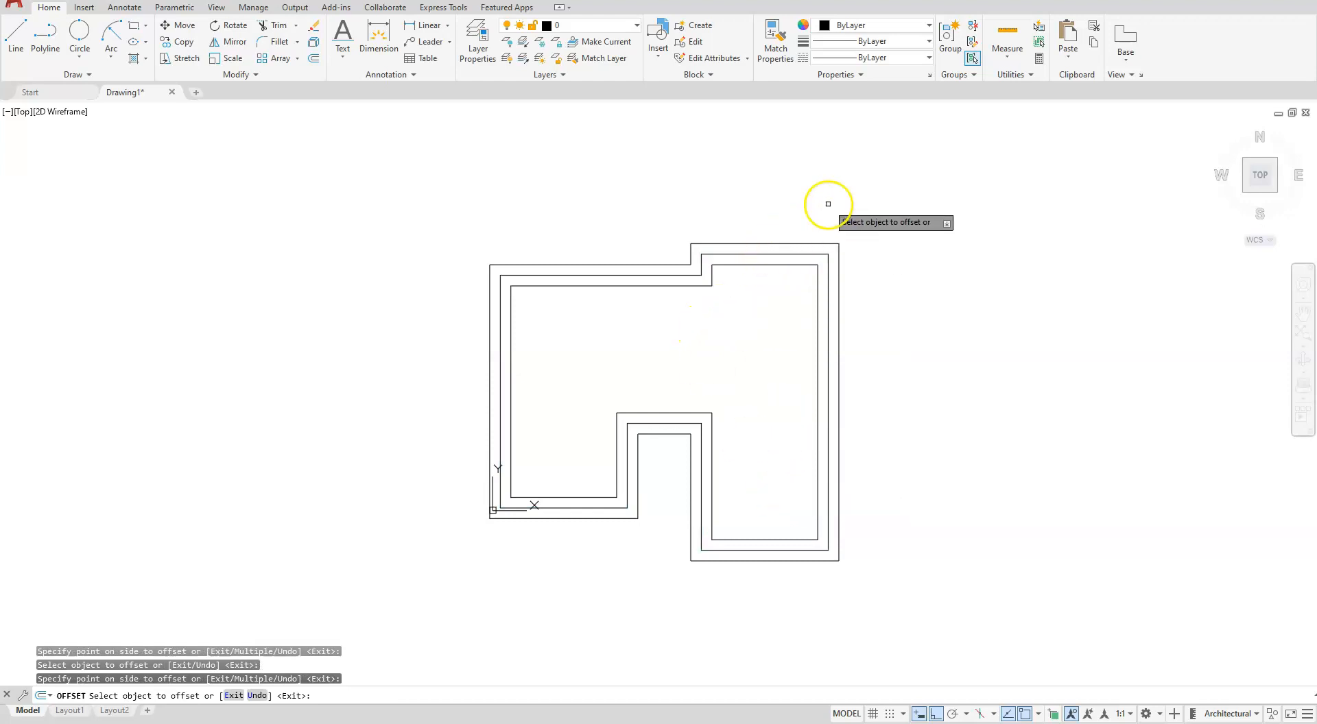
pyautogui.scroll(2, 826, 203)
pyautogui.press('Escape')
pyautogui.press('Escape')
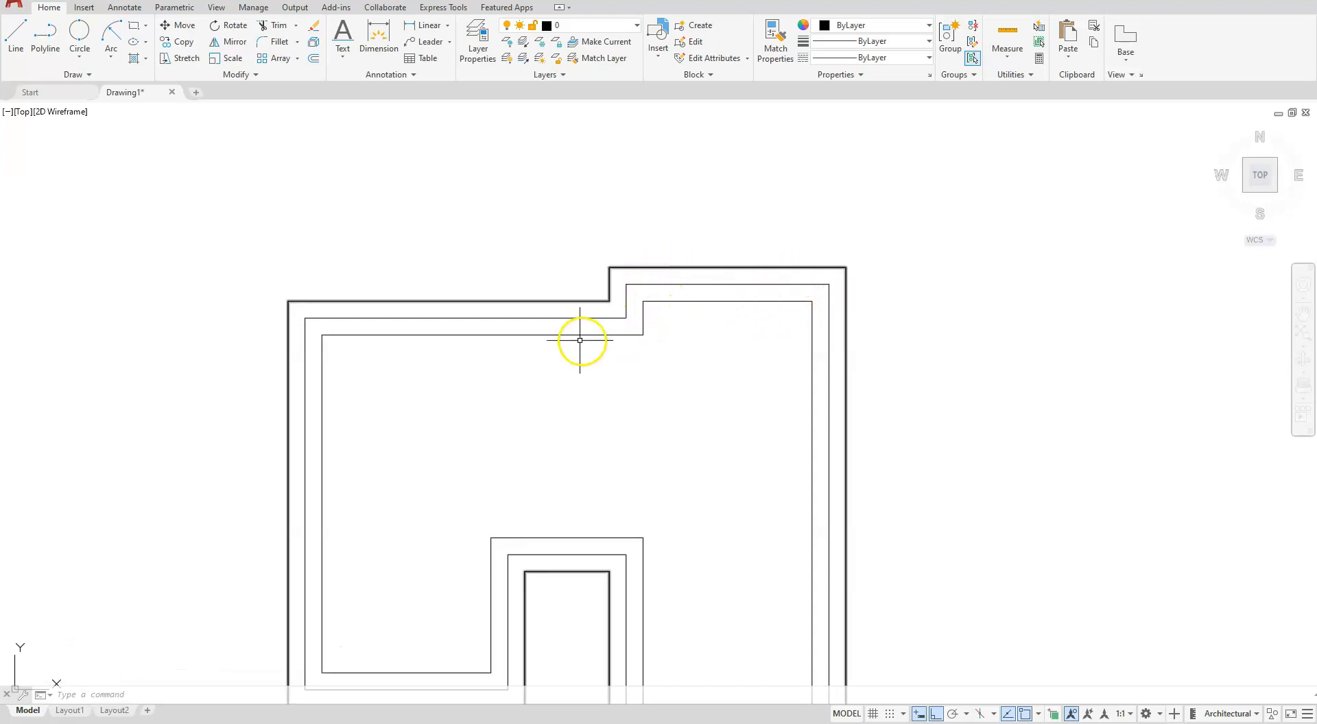
# - Turn on polar tracking with 45° angle increments
pyautogui.moveTo(749, 441); pyautogui.dragTo(789, 304, button='middle')
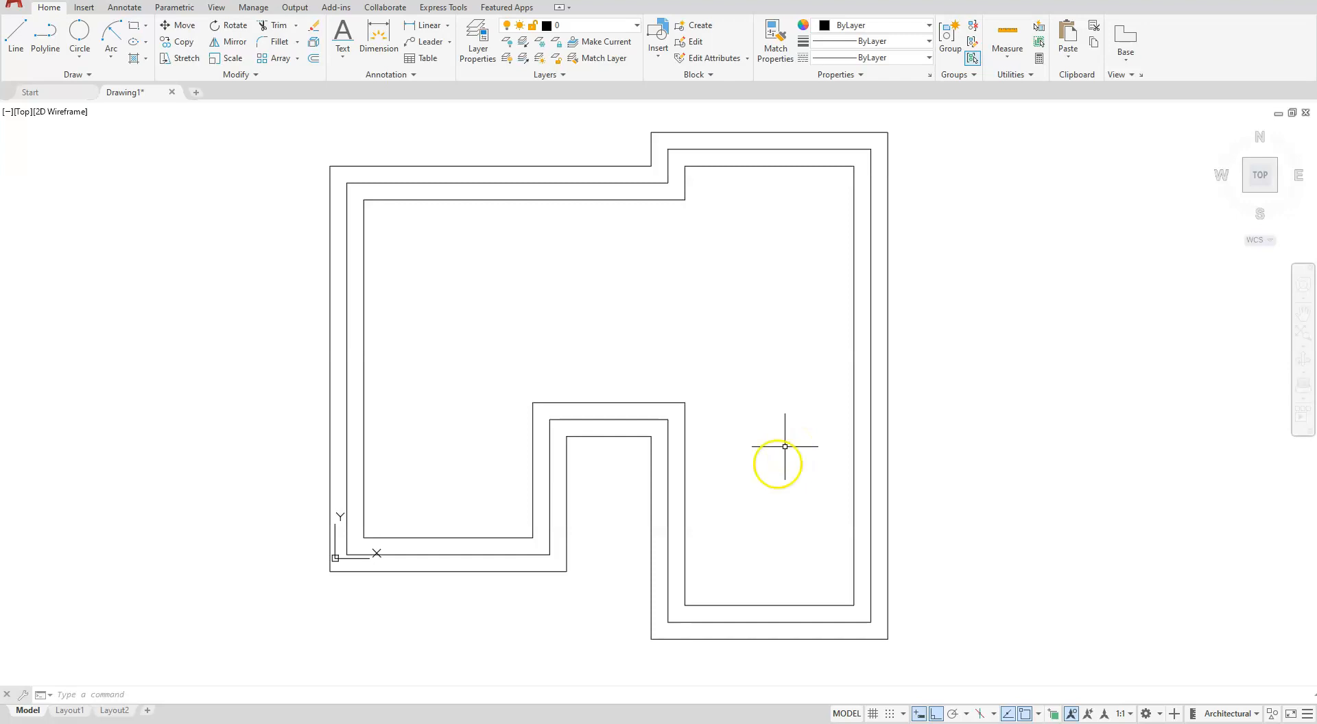
pyautogui.click(968, 714)
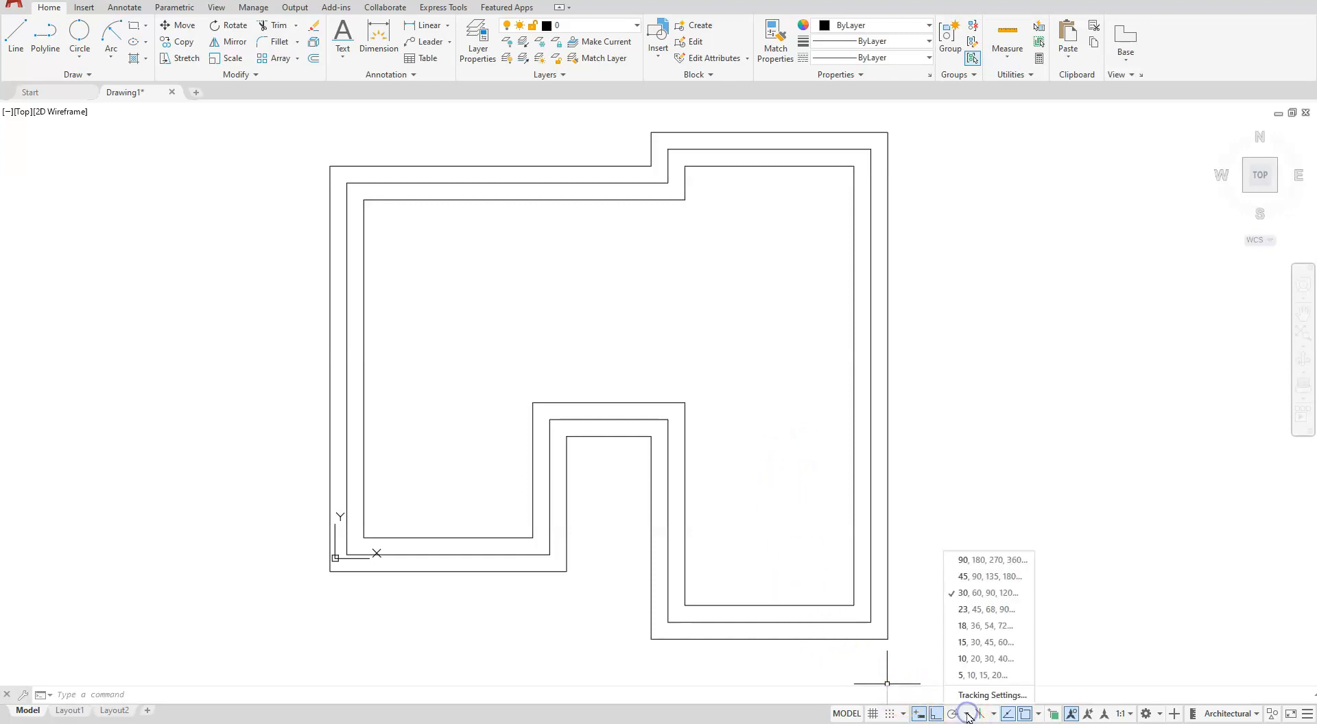
pyautogui.click(964, 583)
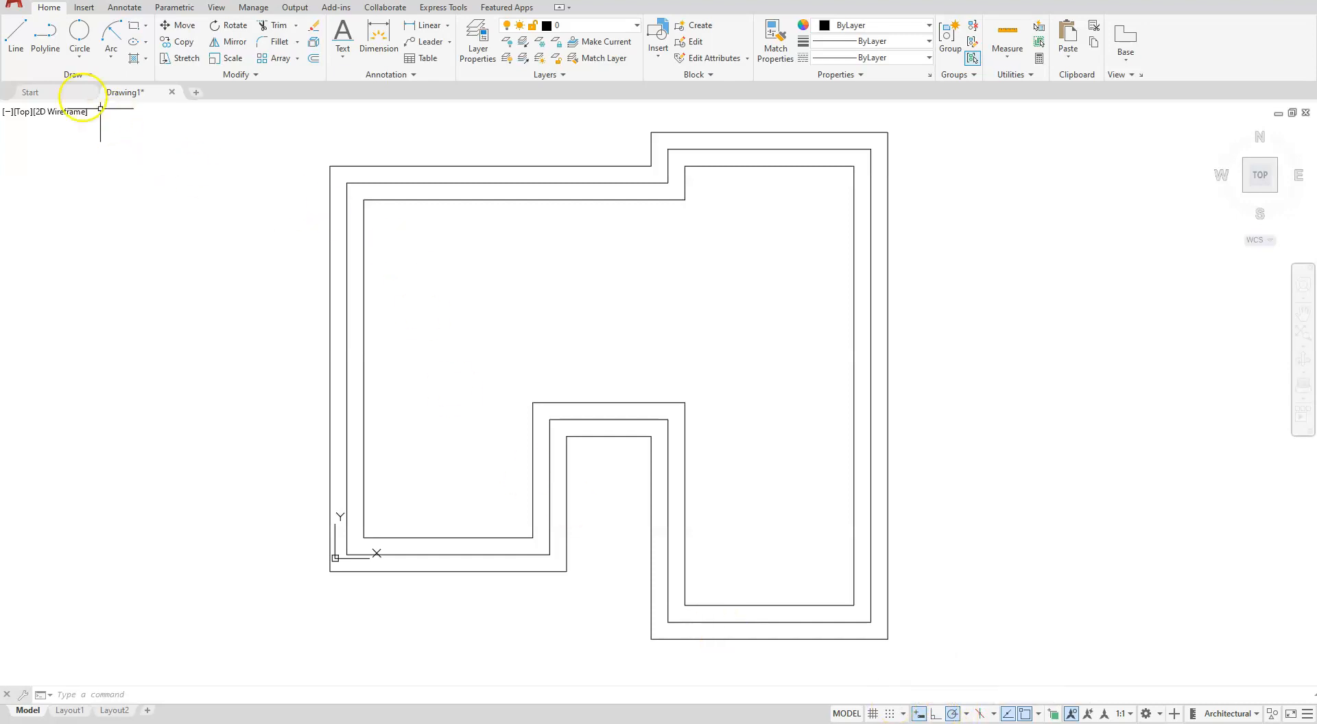
# - Draw crossing 45° diagonals inward from the left wing's two lower outer corners, about 12'-11" and 13'-2" long
pyautogui.click(19, 38)
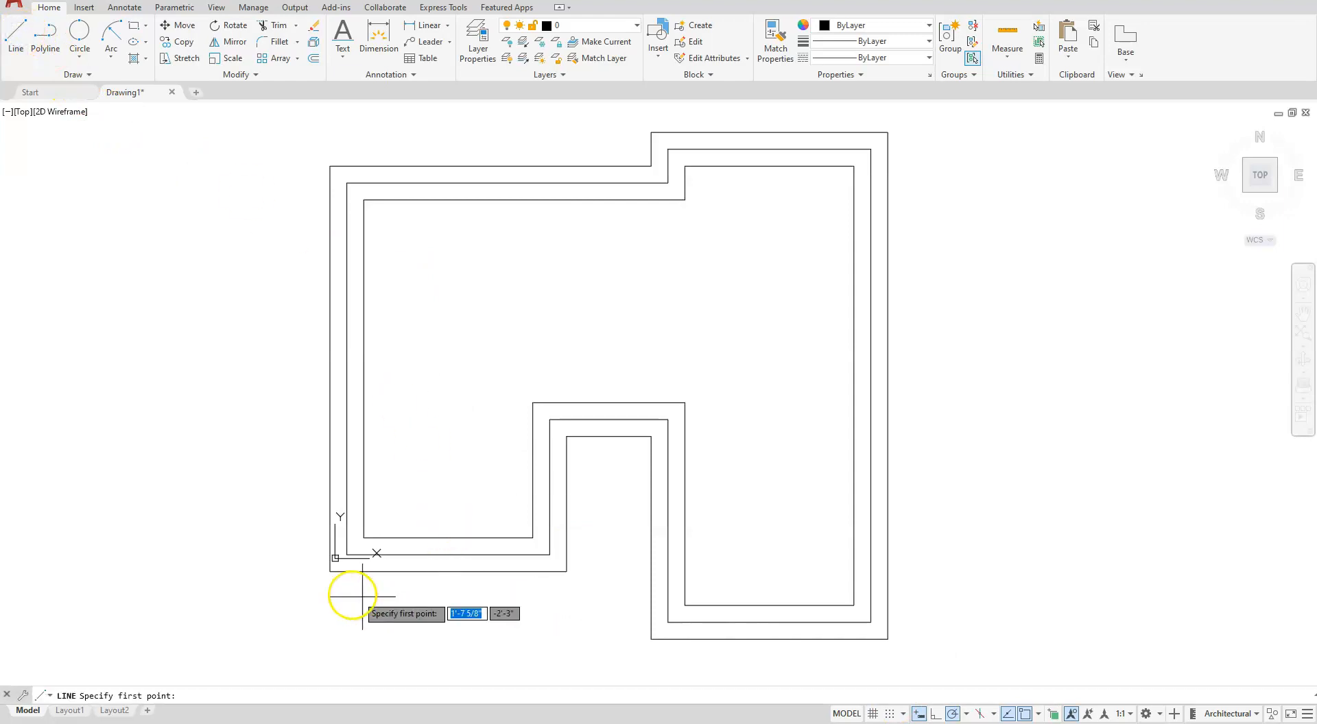
pyautogui.click(331, 571)
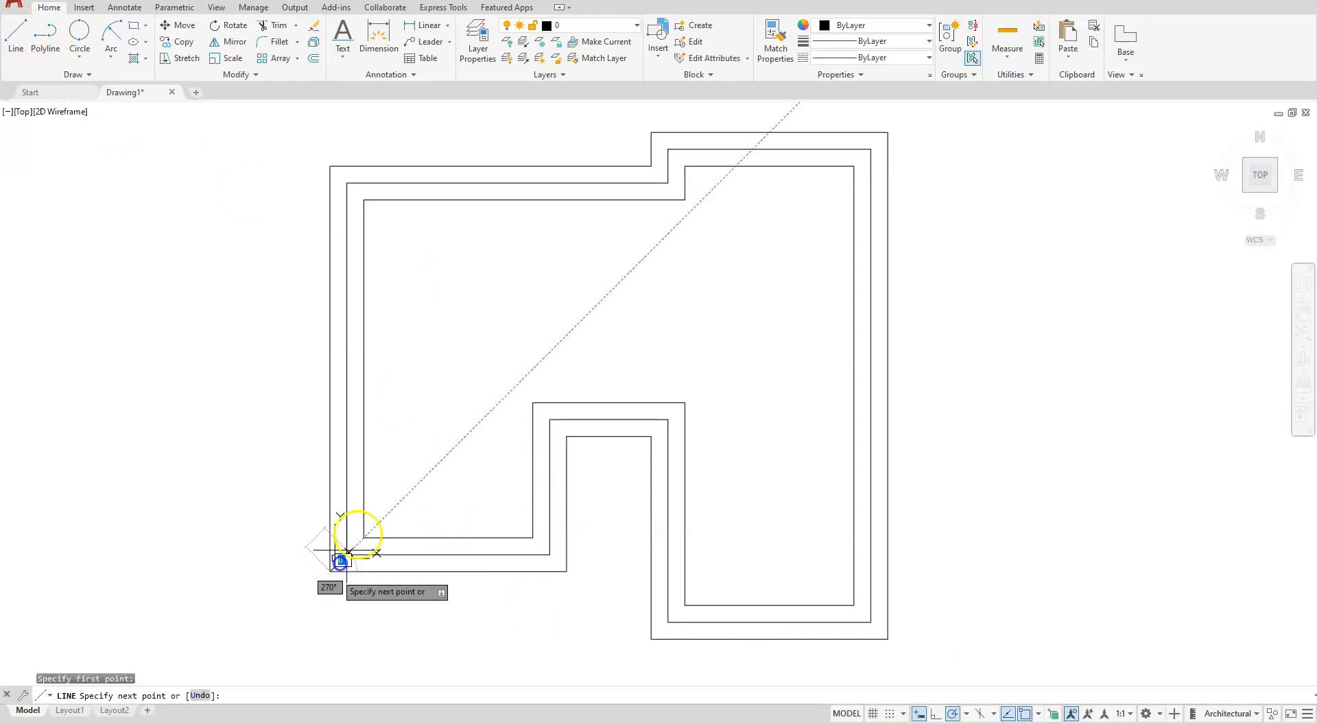
pyautogui.click(483, 417)
pyautogui.press('Escape')
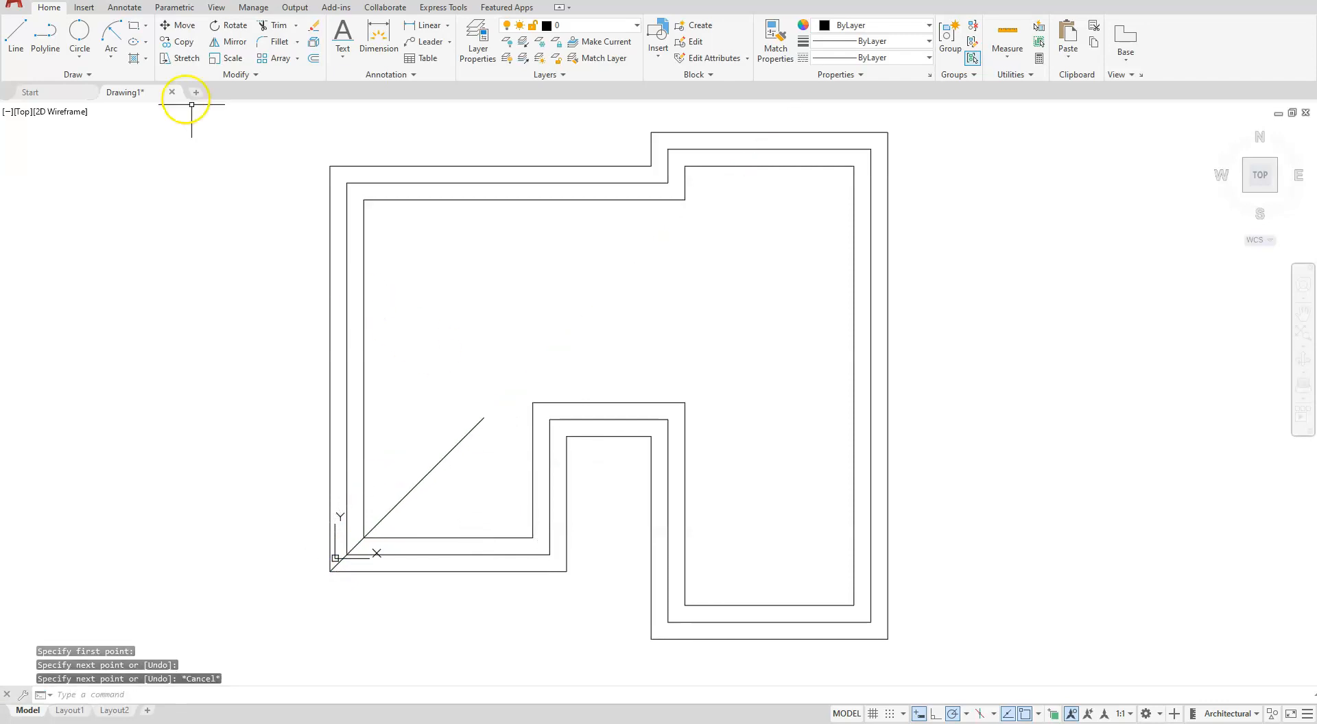
pyautogui.click(18, 21)
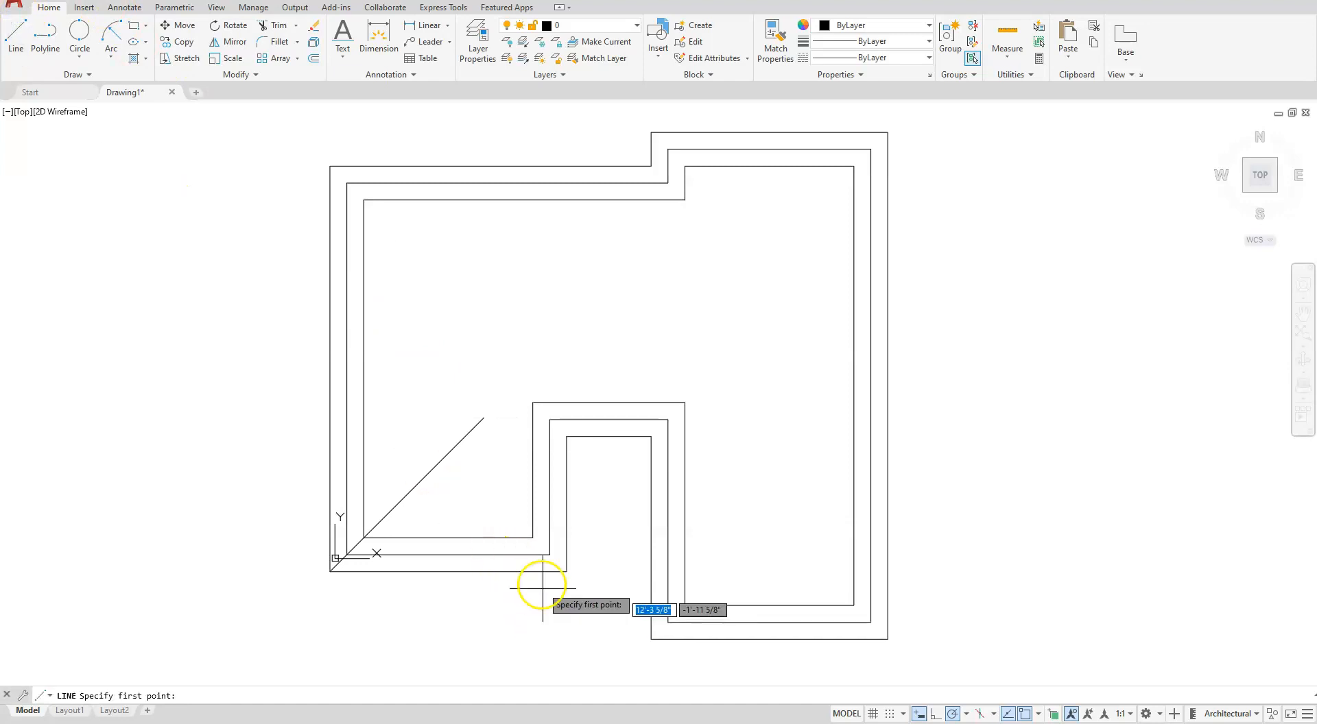
pyautogui.click(566, 571)
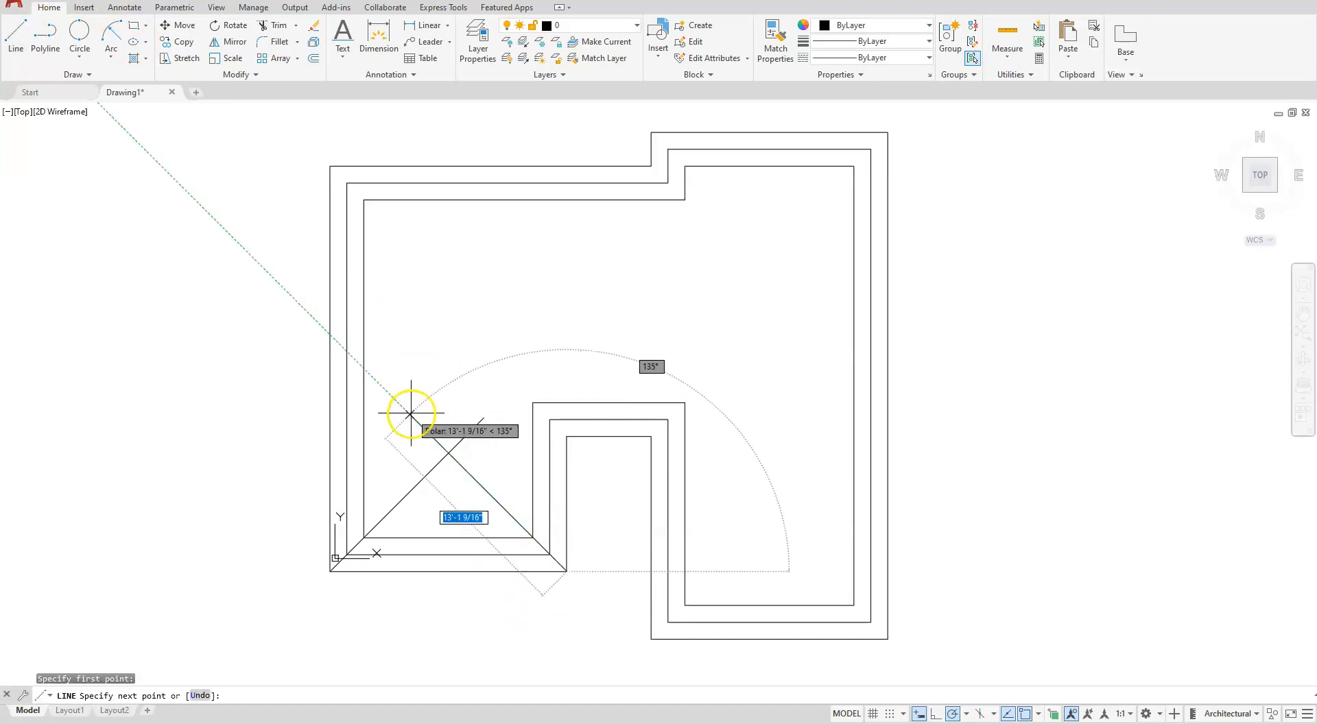
pyautogui.click(409, 413)
pyautogui.press('Escape')
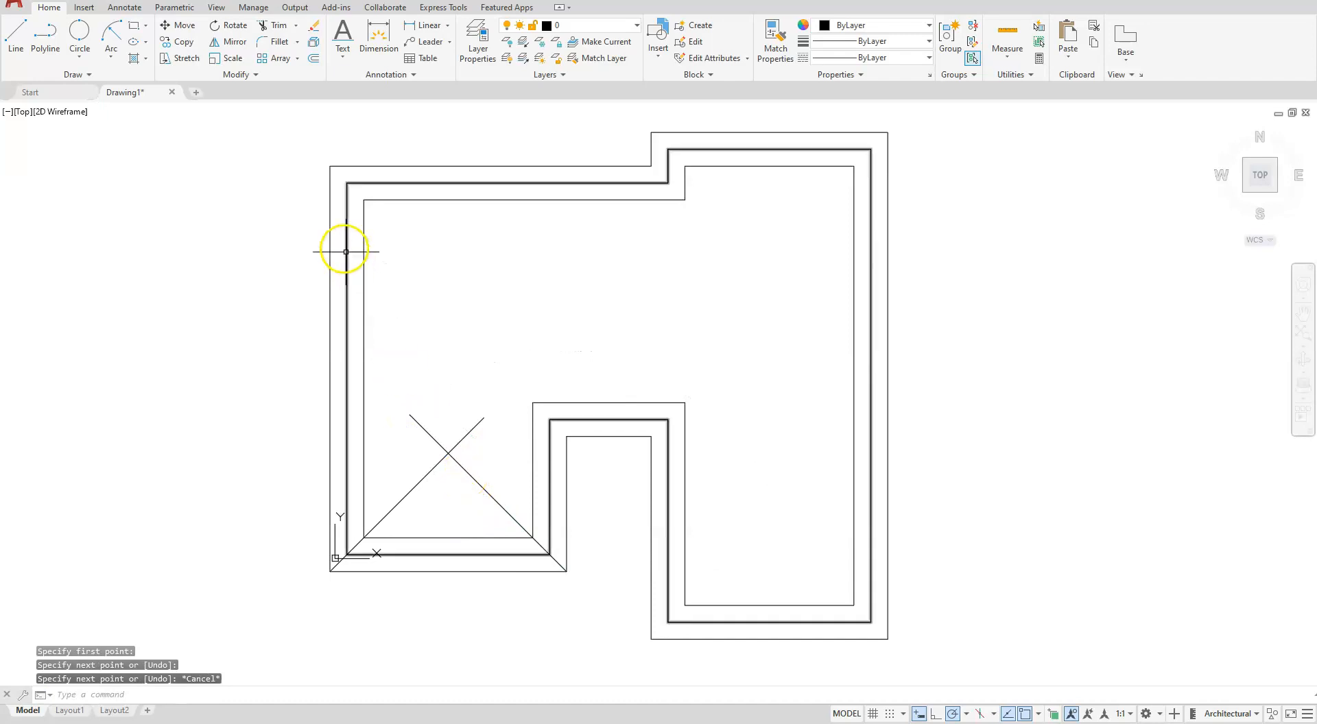
# - Draw a diagonal line about 15'-3" long at 315° inward from the upper-left corner of the outermost outline
pyautogui.press('space')
pyautogui.click(21, 33)
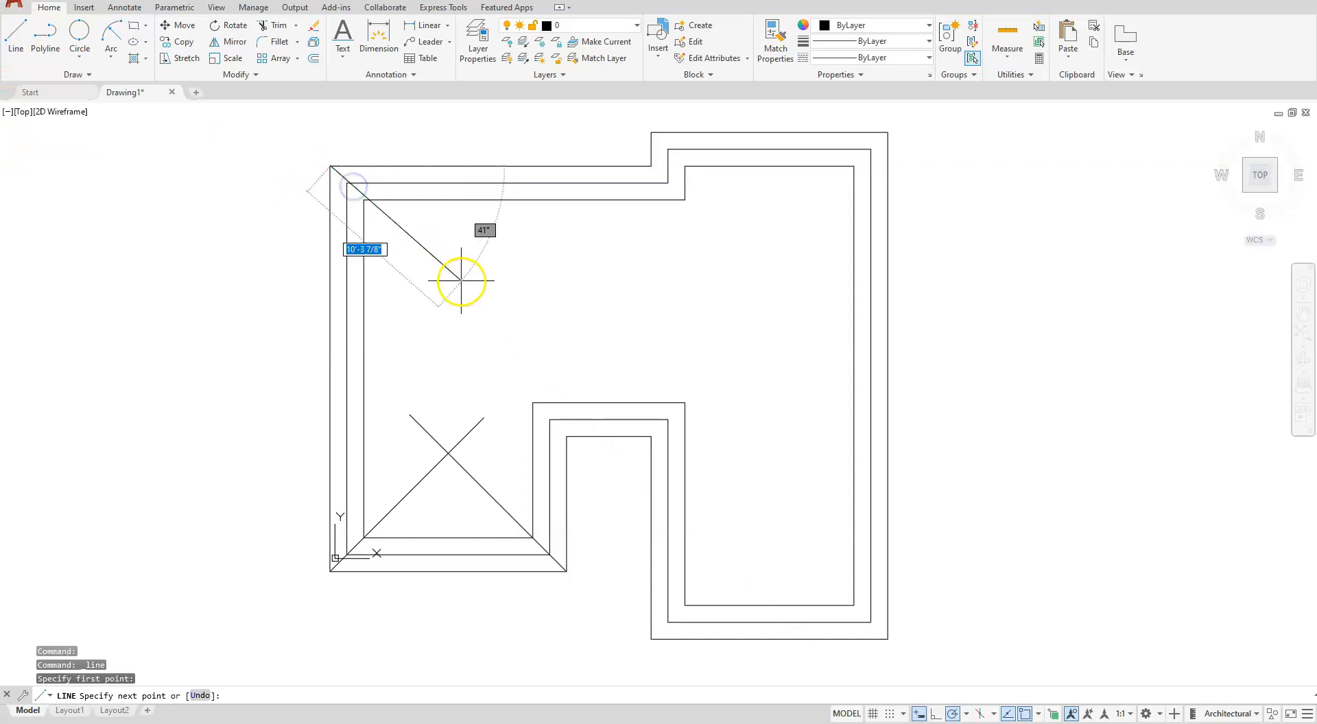
pyautogui.click(513, 348)
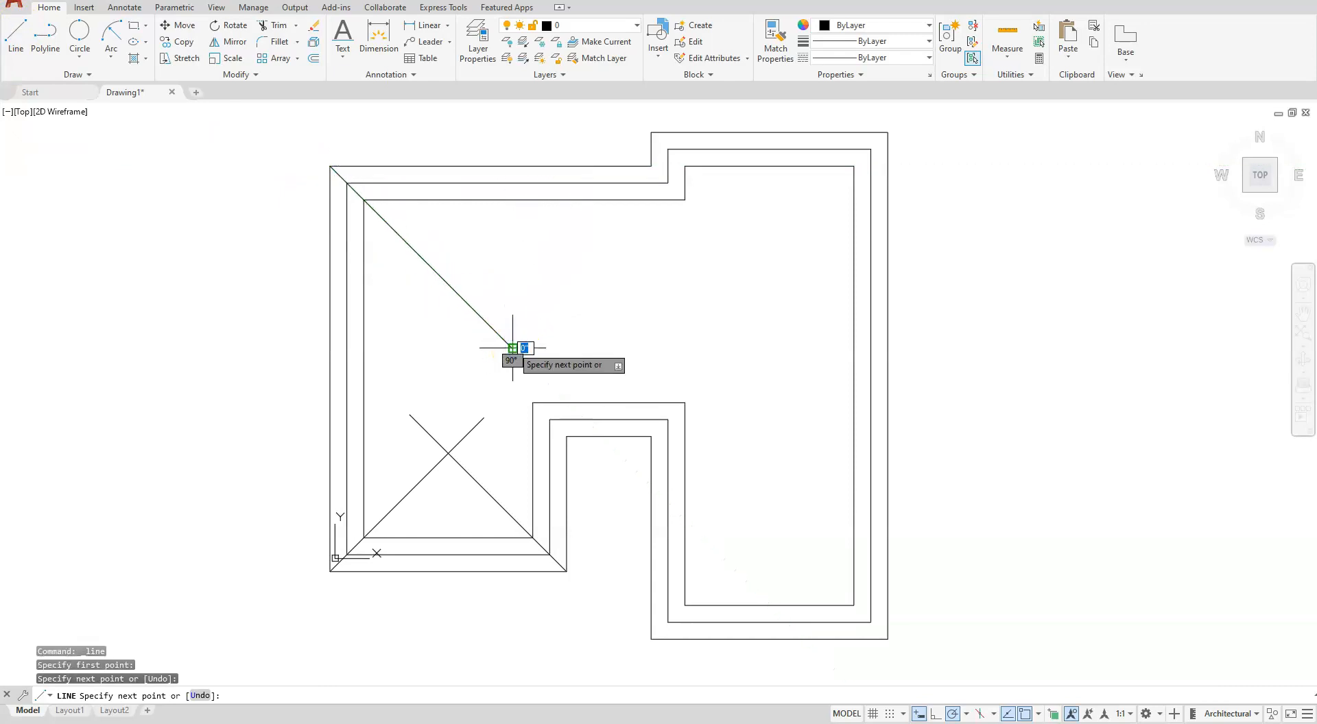
pyautogui.press('Escape')
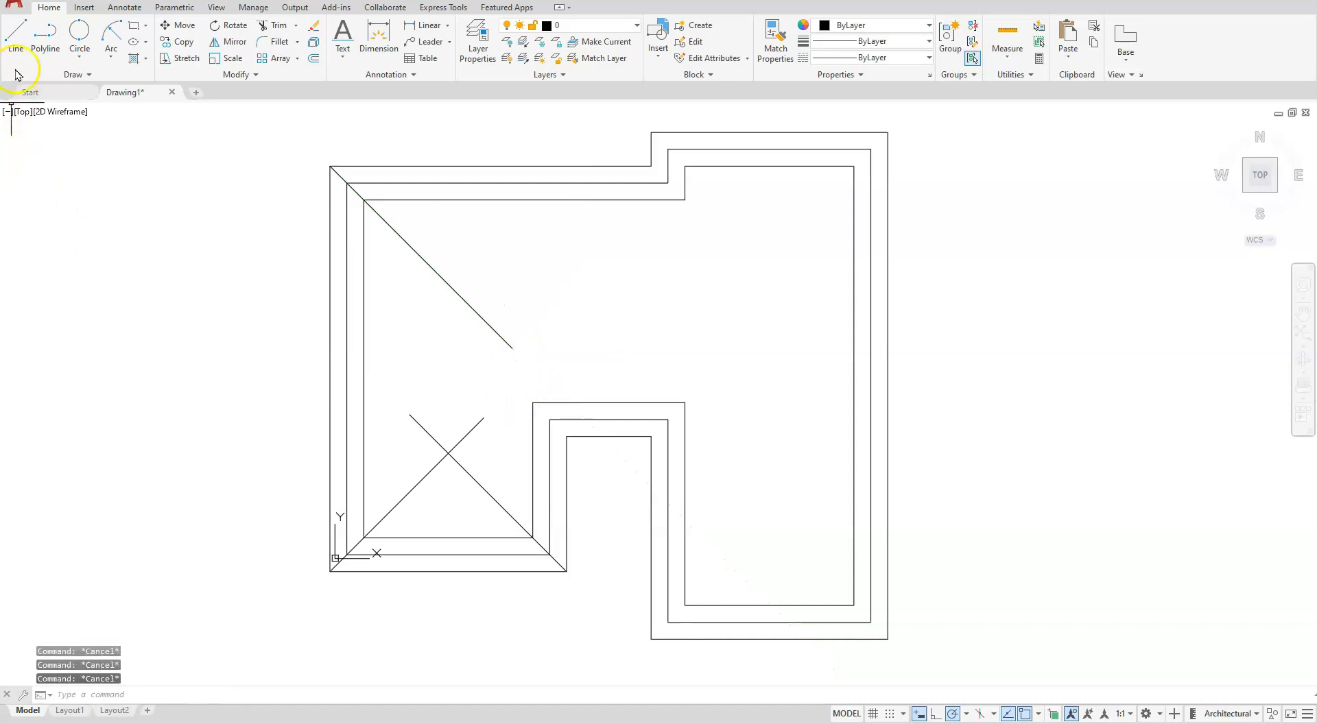
# - Draw a diagonal line up and to the left from near the notch's upper-left corner, parallel to the upper-left diagonal
pyautogui.click(16, 36)
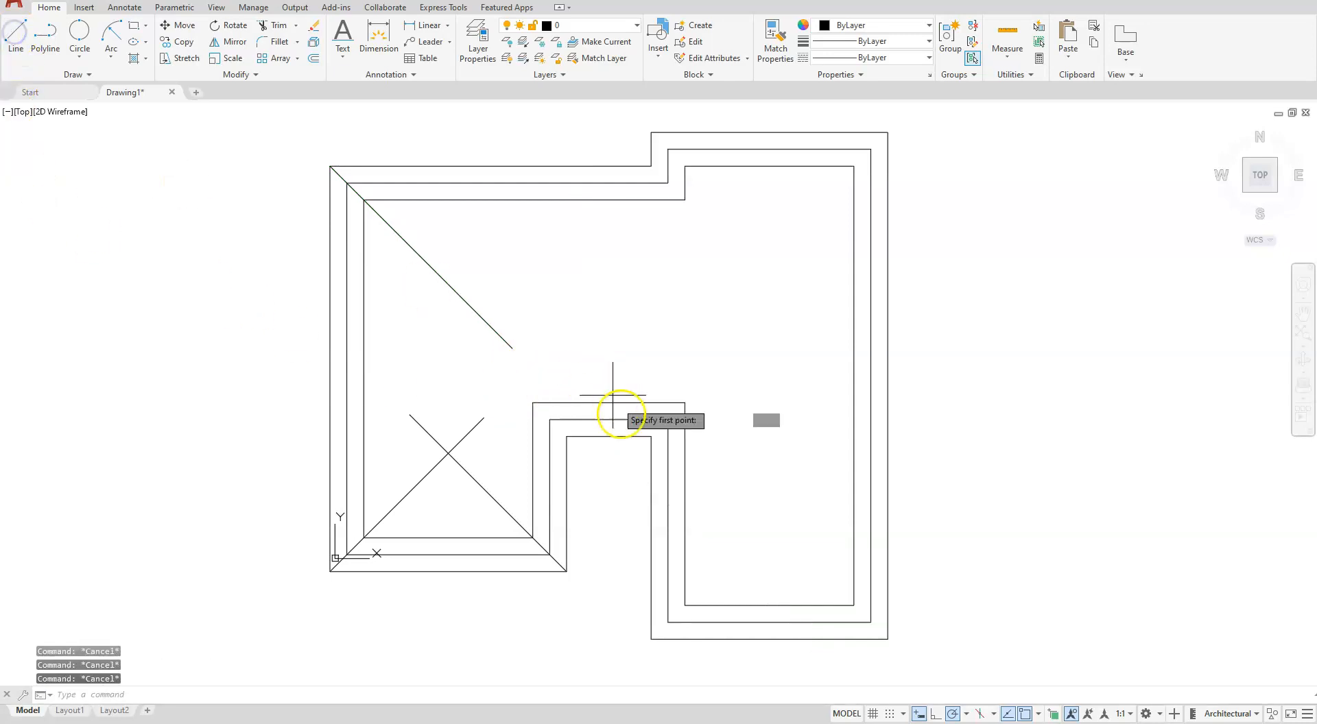
pyautogui.click(565, 444)
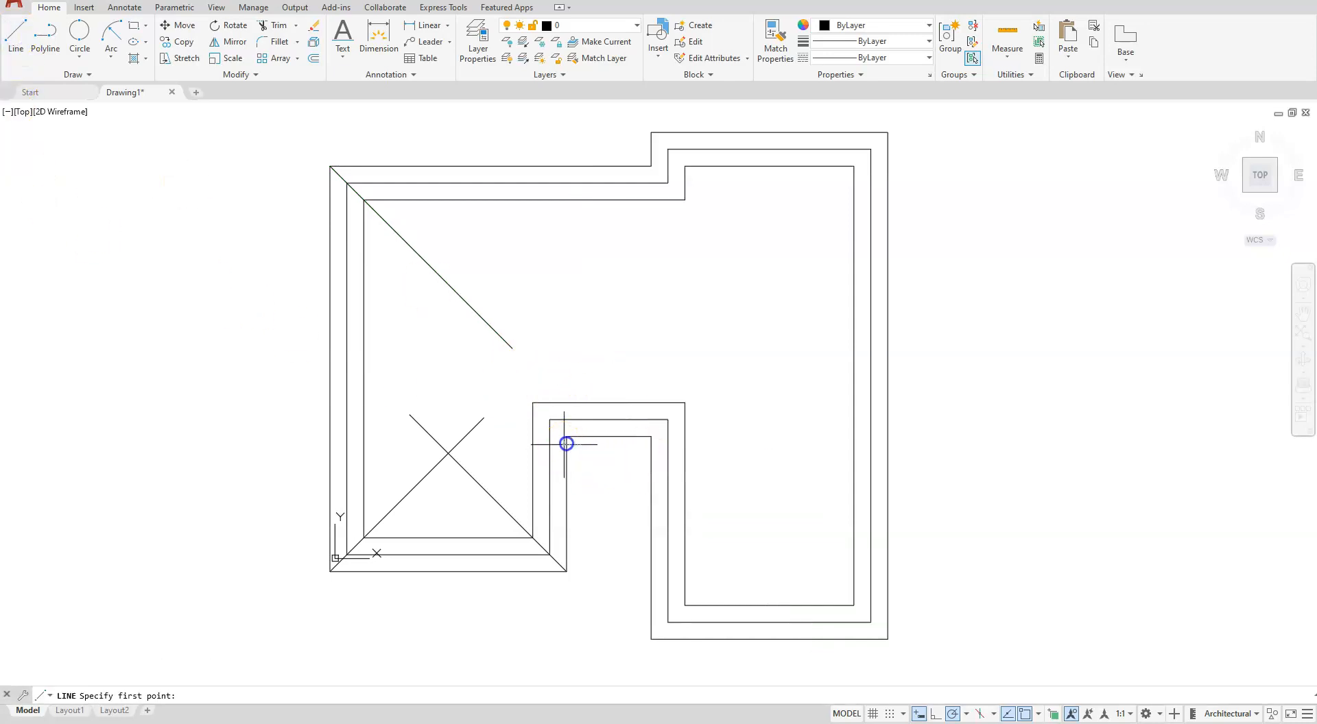
pyautogui.click(423, 304)
pyautogui.press('Escape')
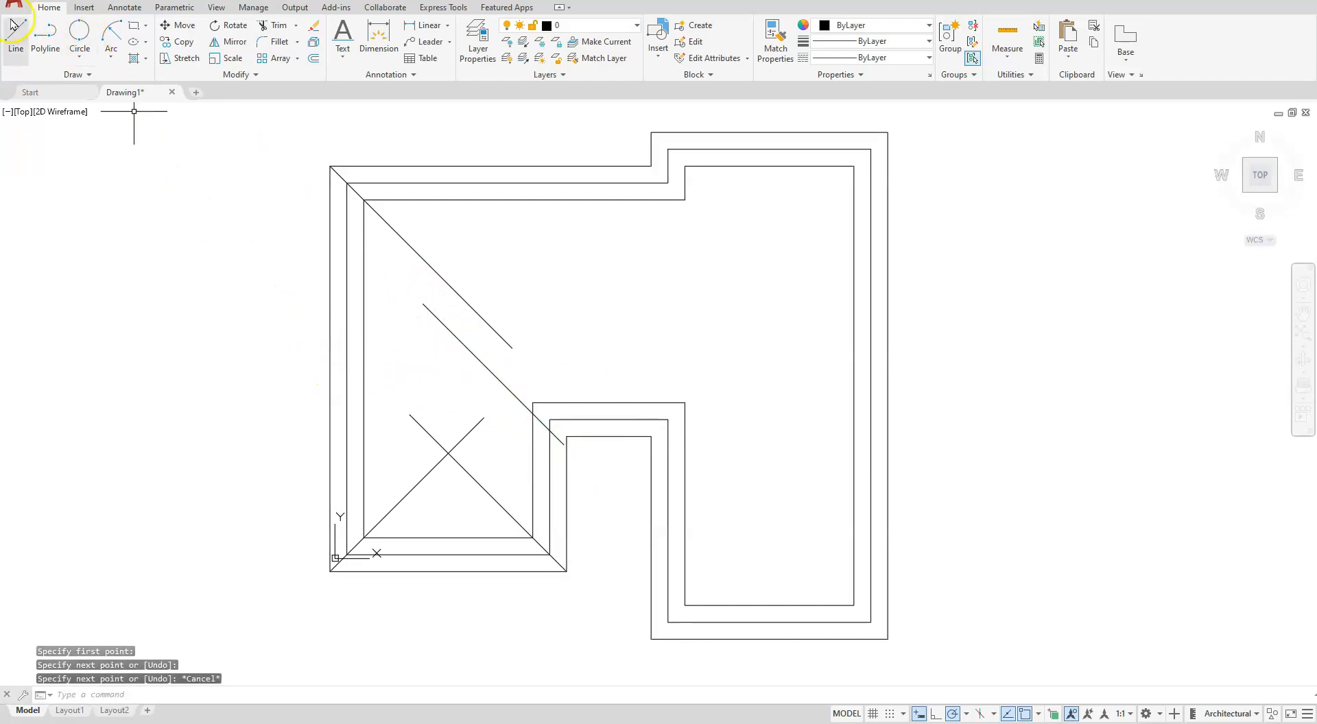
# - Draw a line from the lower diagonals' intersection 7'-4 1/8" up to the notch diagonal, continuing at 45° past the upper-left diagonal
pyautogui.press('Return')
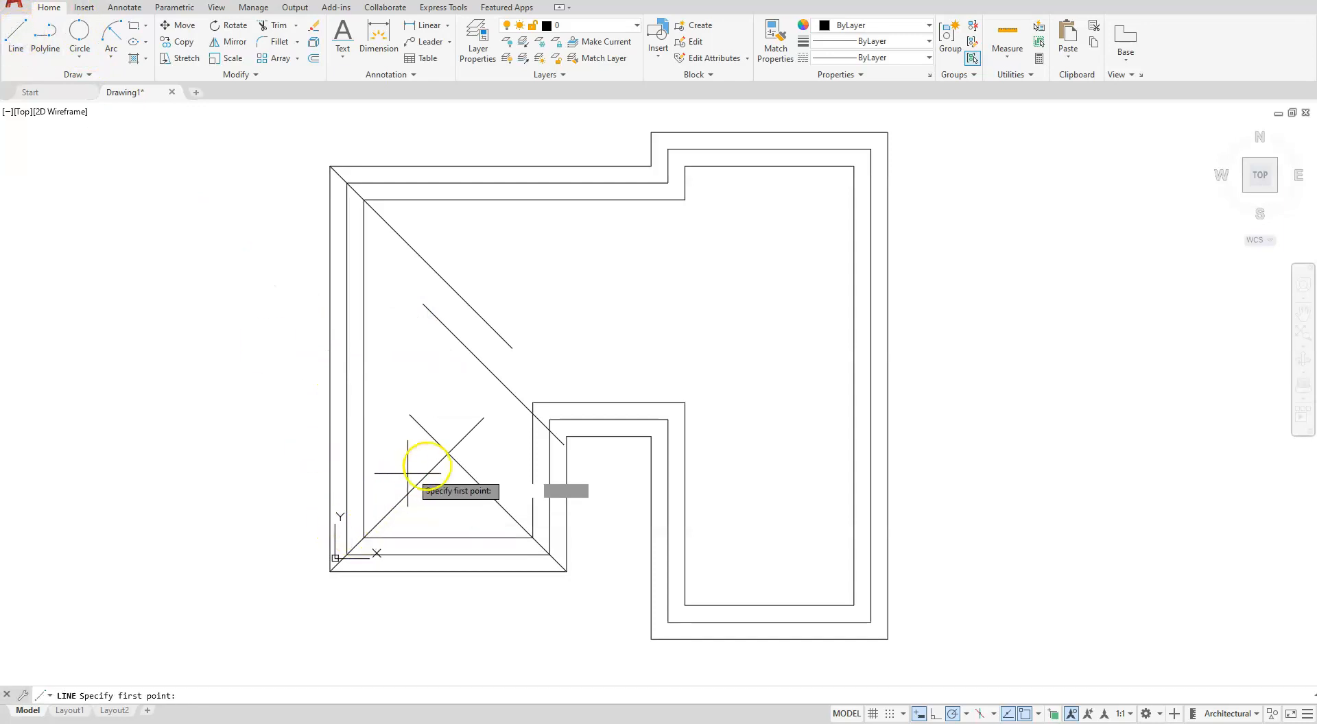
pyautogui.click(448, 452)
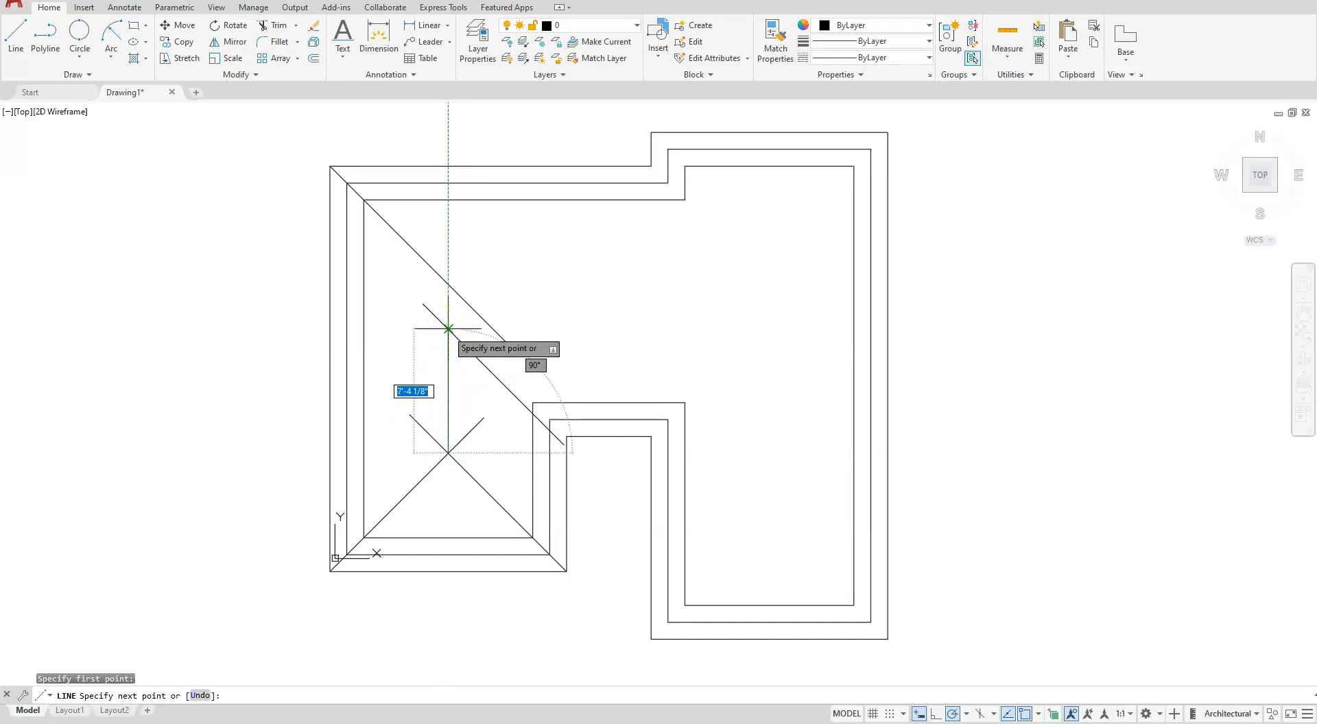
pyautogui.click(448, 329)
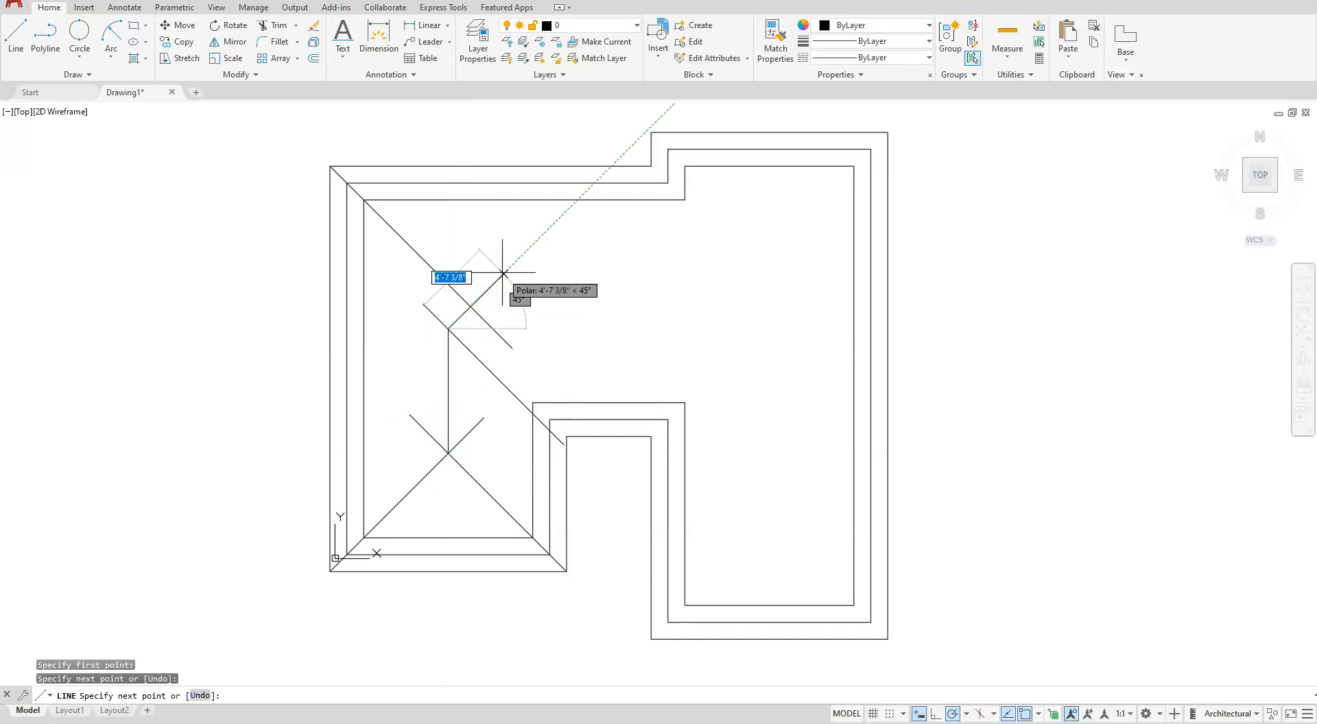
pyautogui.click(527, 261)
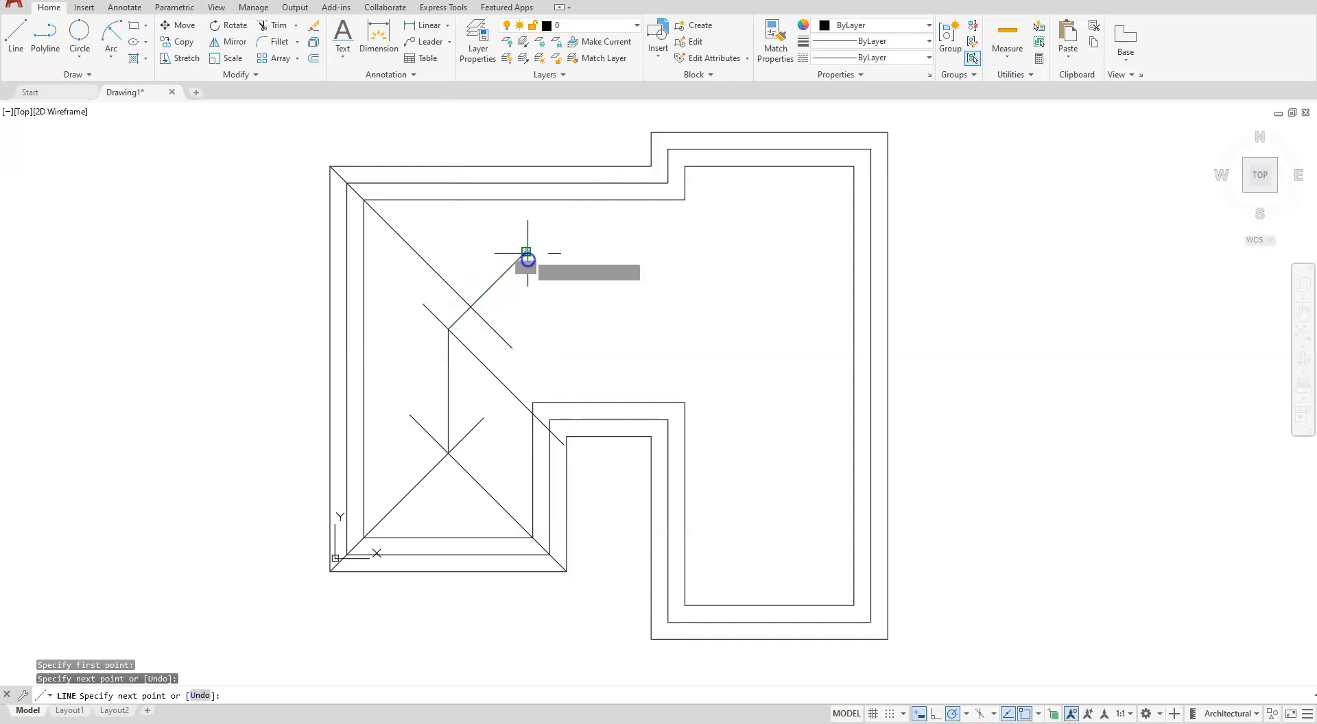
pyautogui.press('Escape')
pyautogui.press('Escape')
pyautogui.press('Escape')
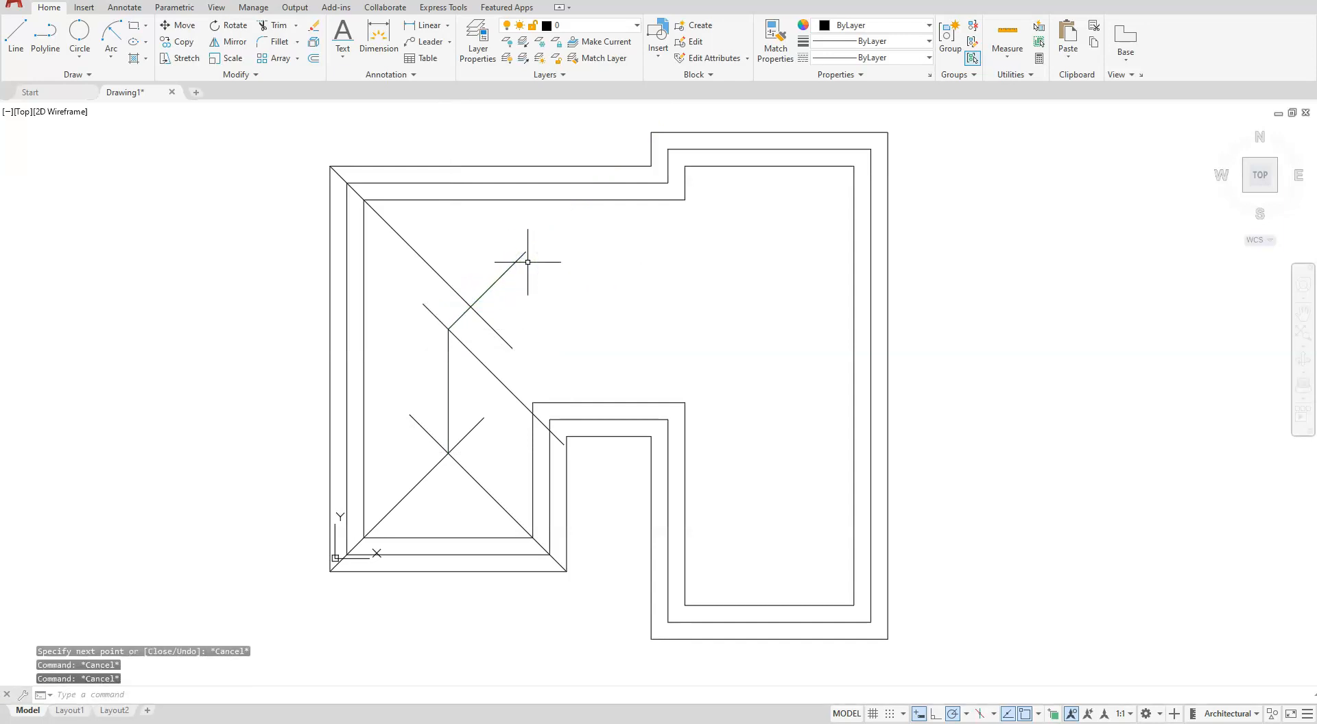
# - Fillet the two crossing lower diagonals with radius 0 and the Multiple option so they end at their intersection
pyautogui.click(278, 43)
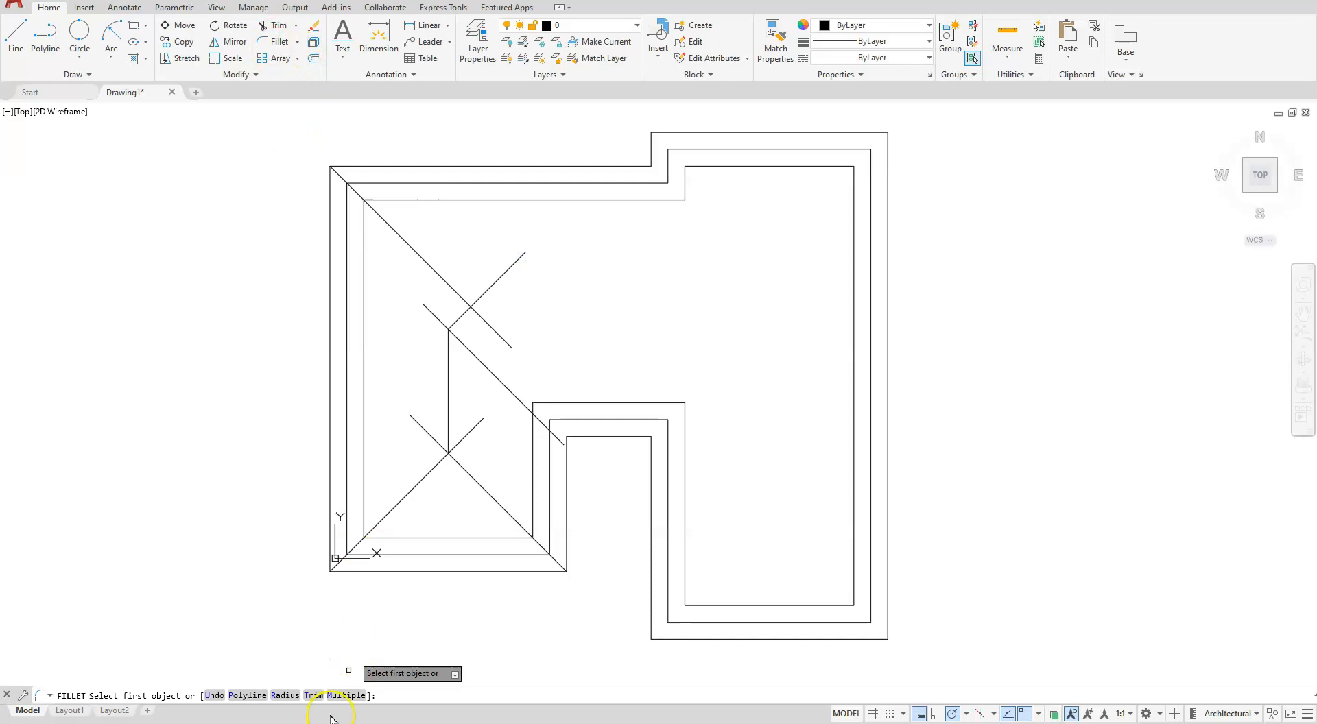
pyautogui.click(295, 695)
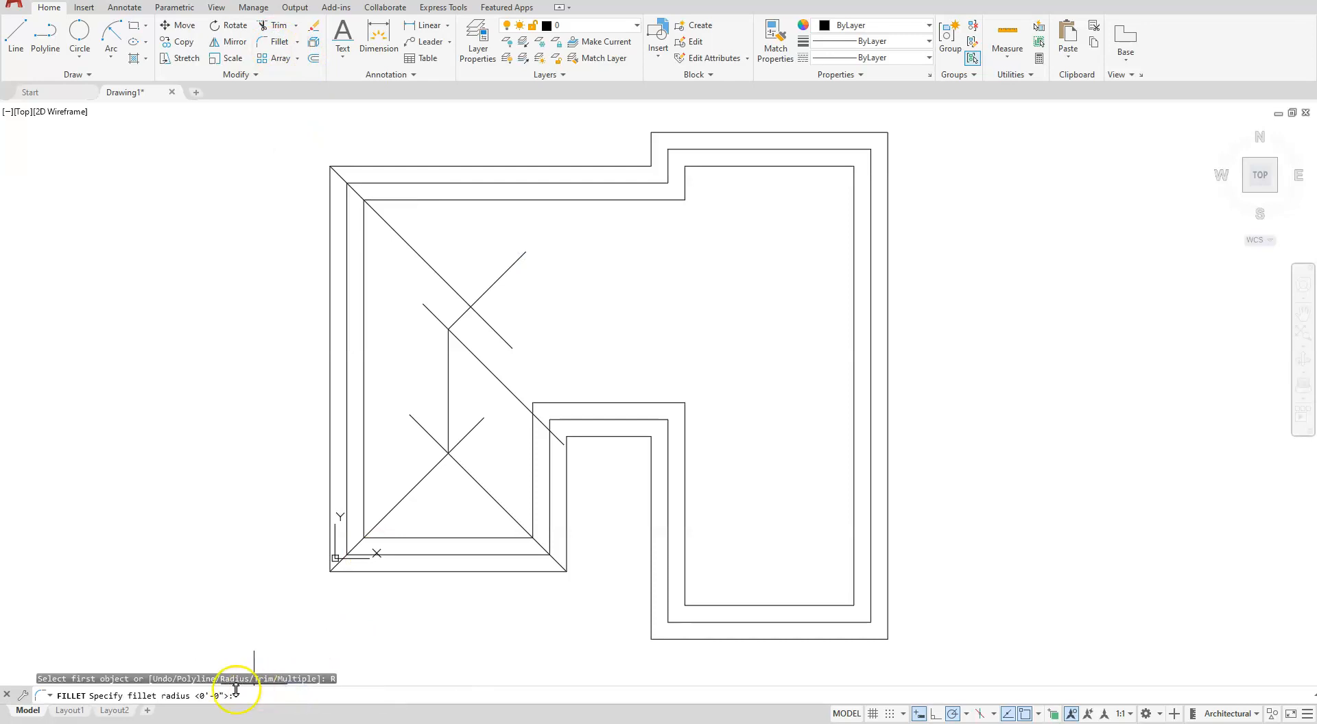
pyautogui.press('Return')
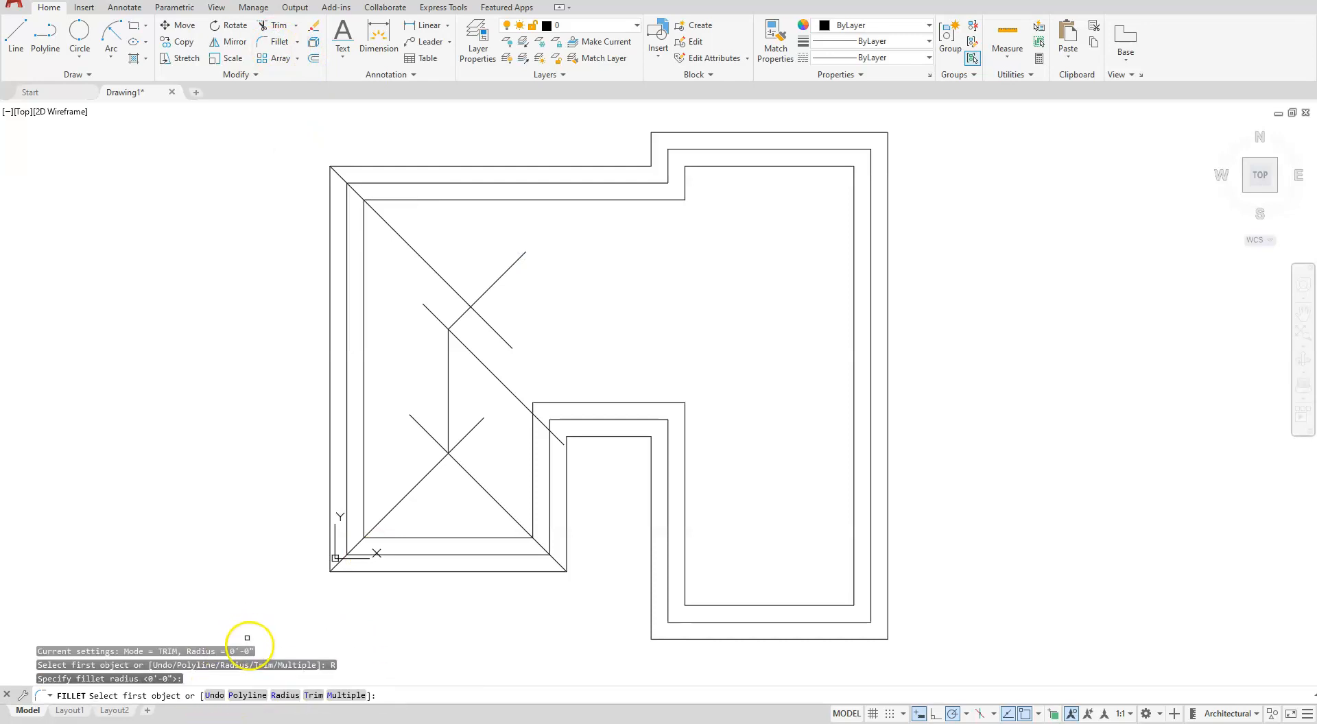
pyautogui.click(345, 696)
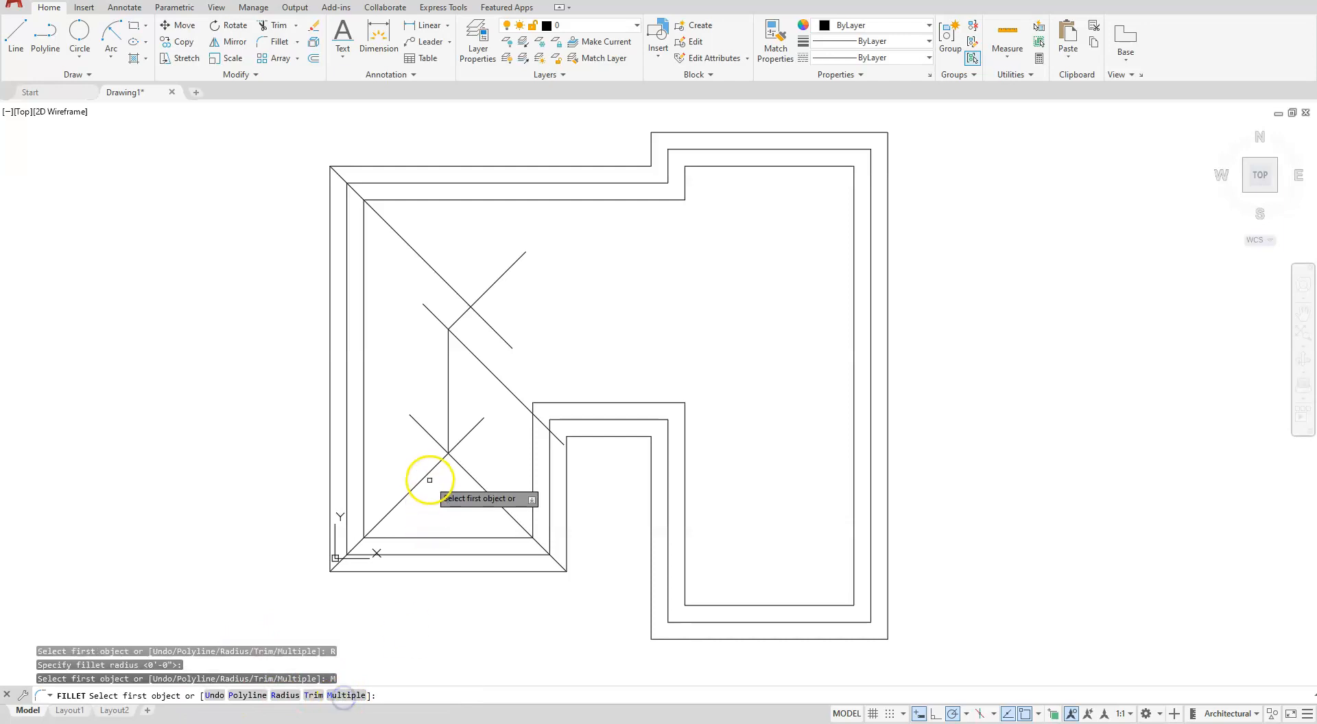
pyautogui.click(435, 468)
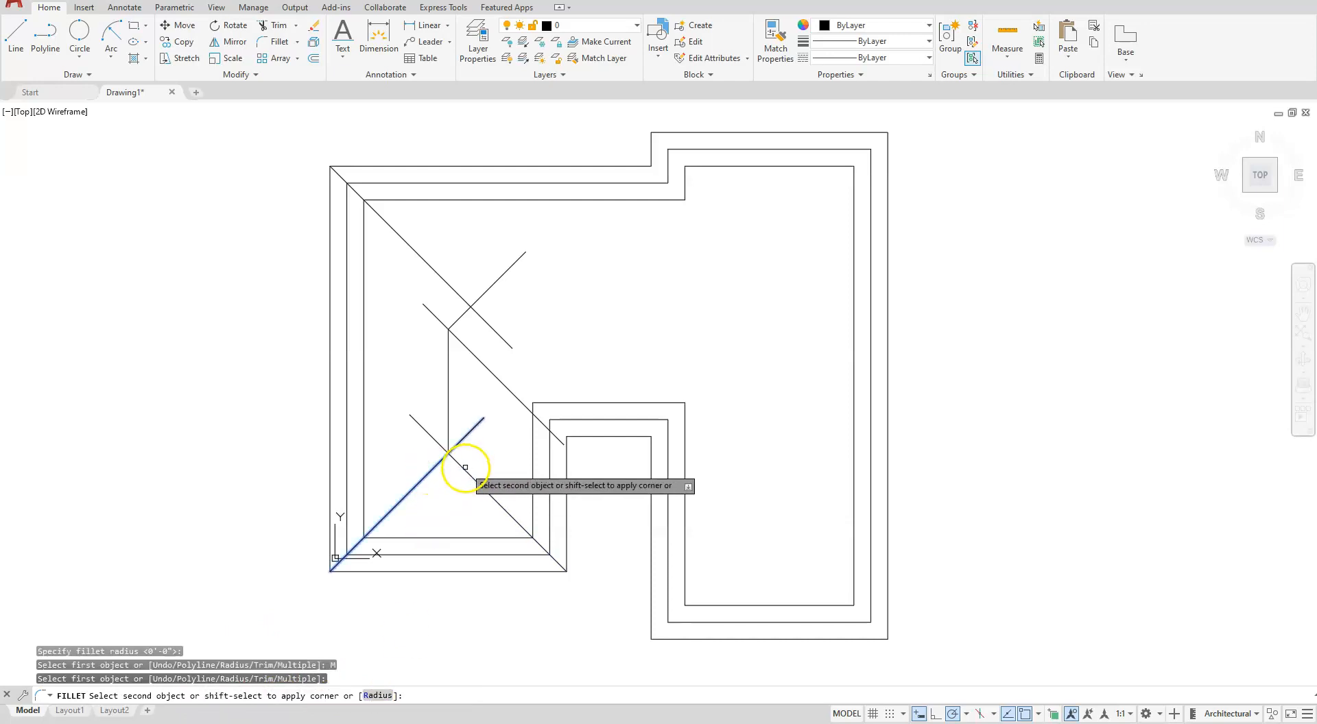
pyautogui.click(464, 465)
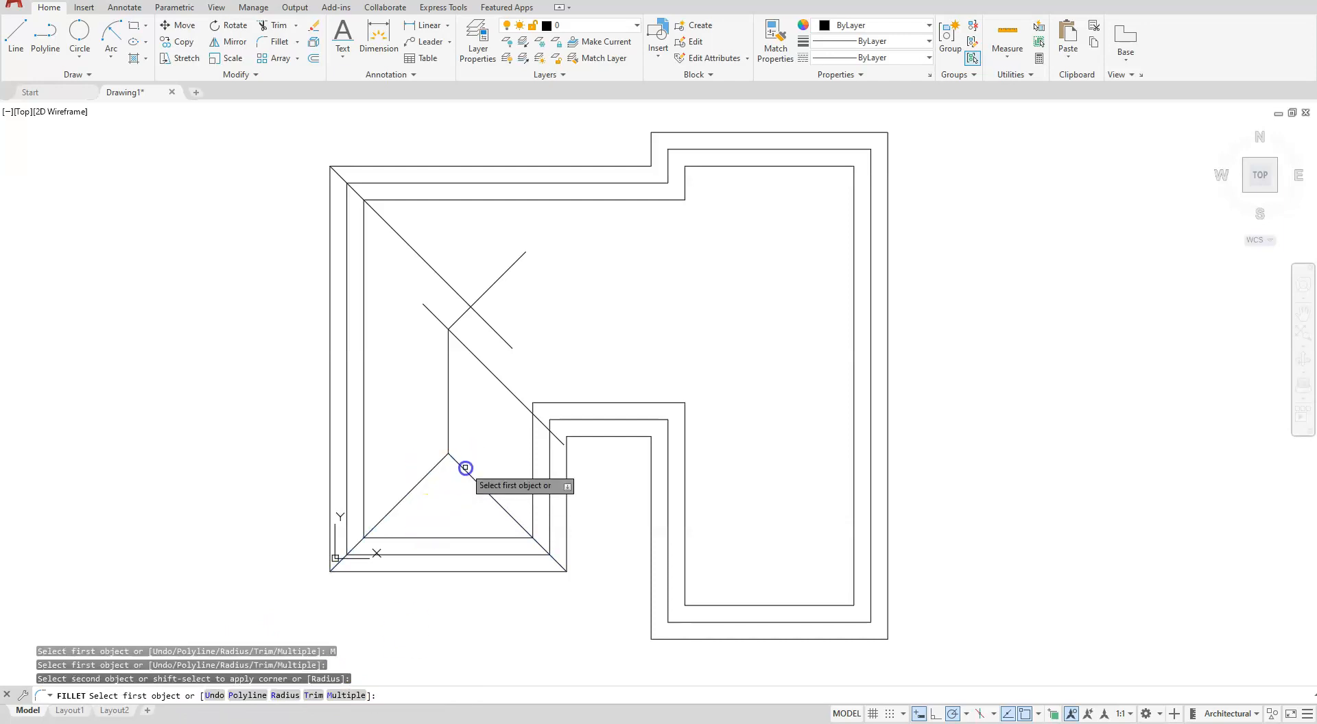
# - Fillet the notch diagonal to the vertical ridge line, and the short 45° segment to the upper-left diagonal
pyautogui.click(463, 342)
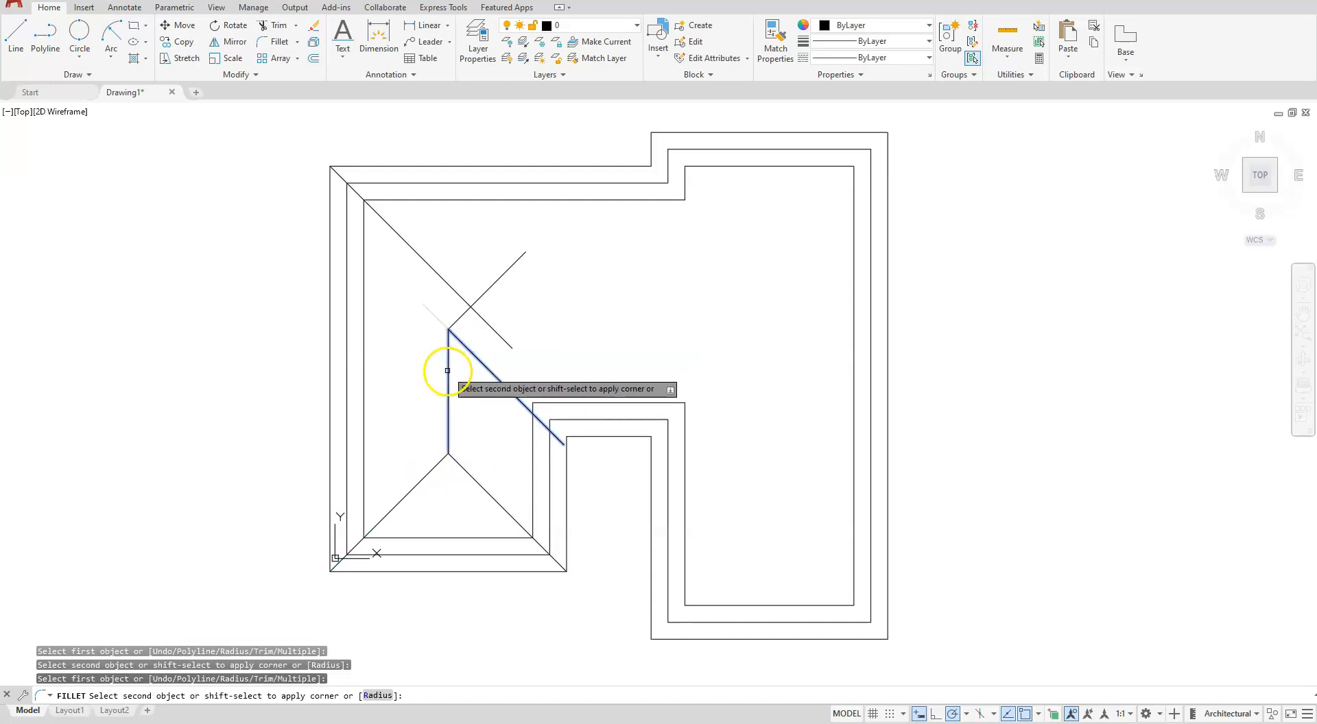
pyautogui.click(447, 370)
pyautogui.click(463, 314)
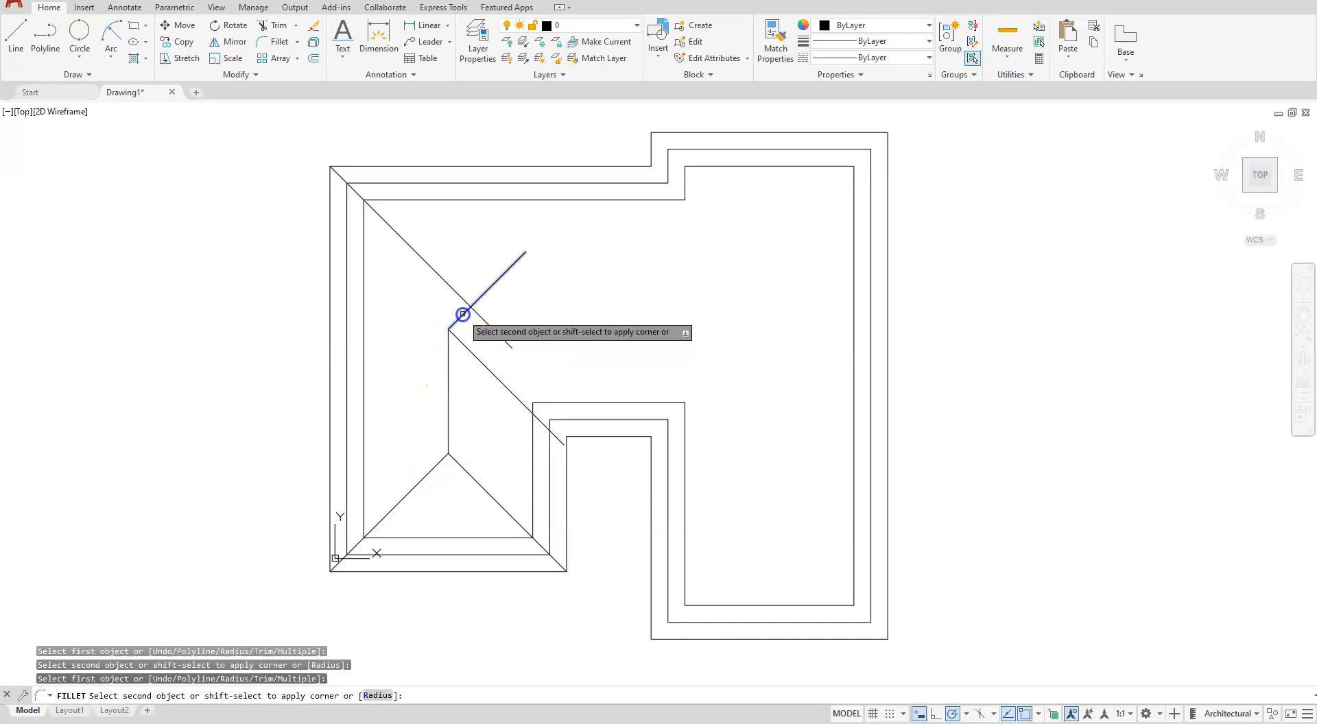
pyautogui.click(456, 288)
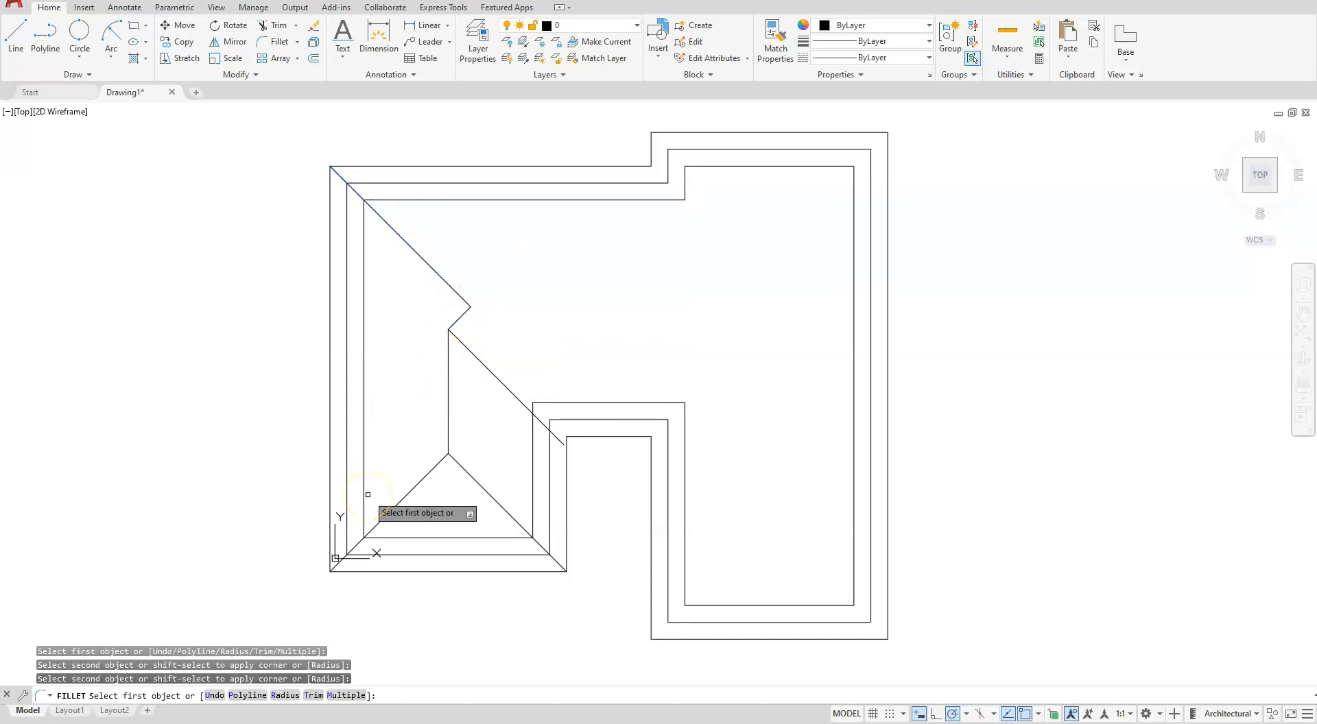
# - Draw a 45° line about 12'-5 1/2" long from the right wing's lower-left outer corner up into the roof
pyautogui.press('Escape')
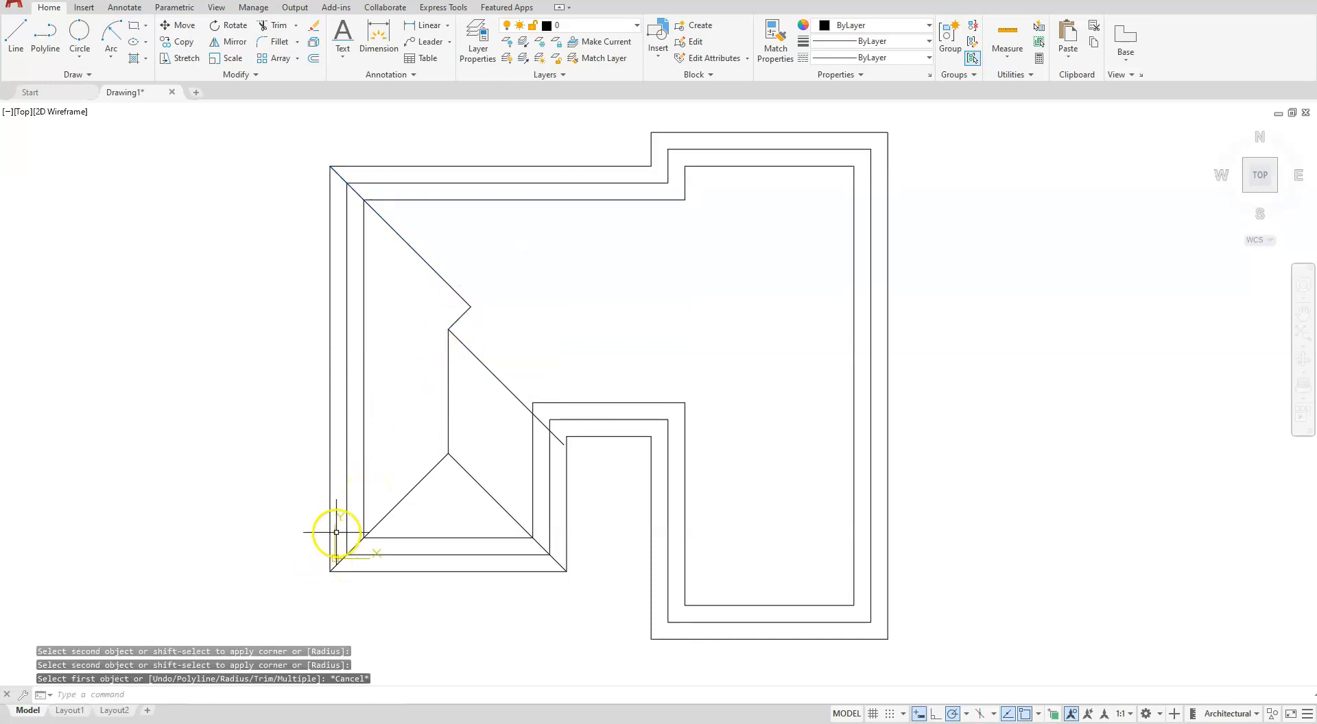
pyautogui.click(16, 43)
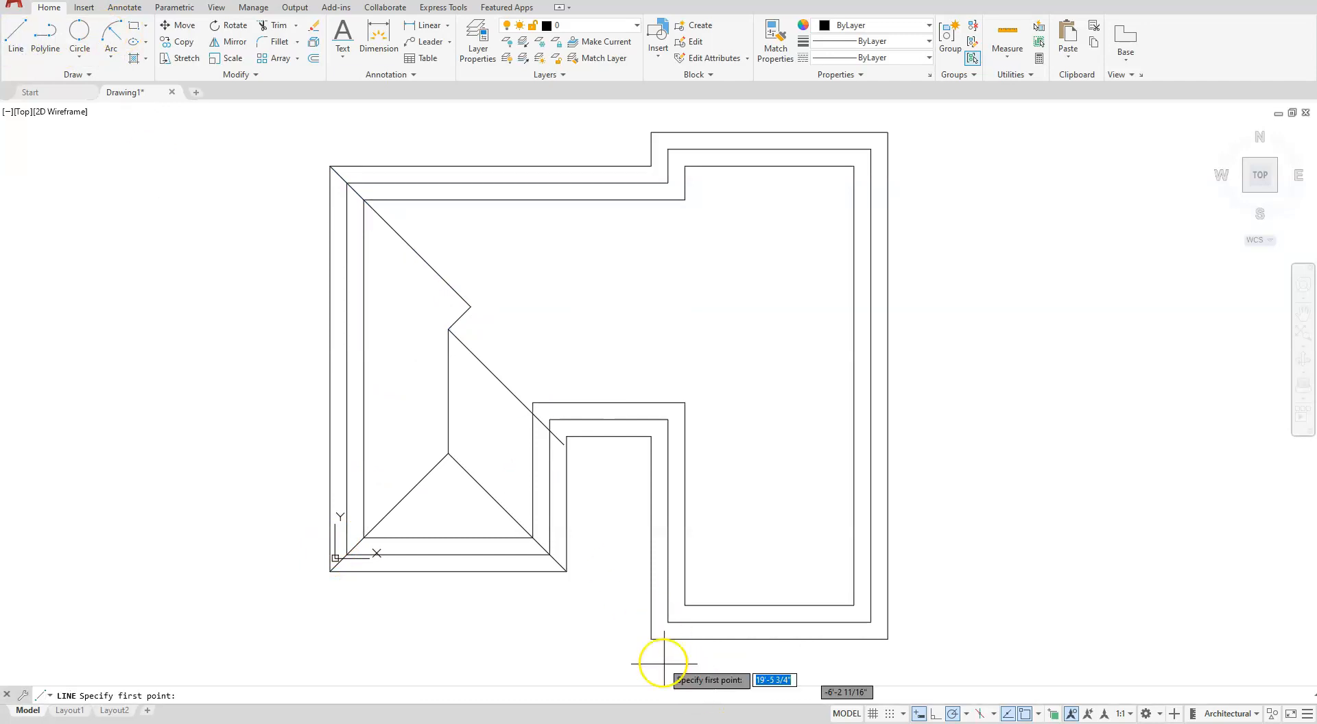
pyautogui.click(652, 639)
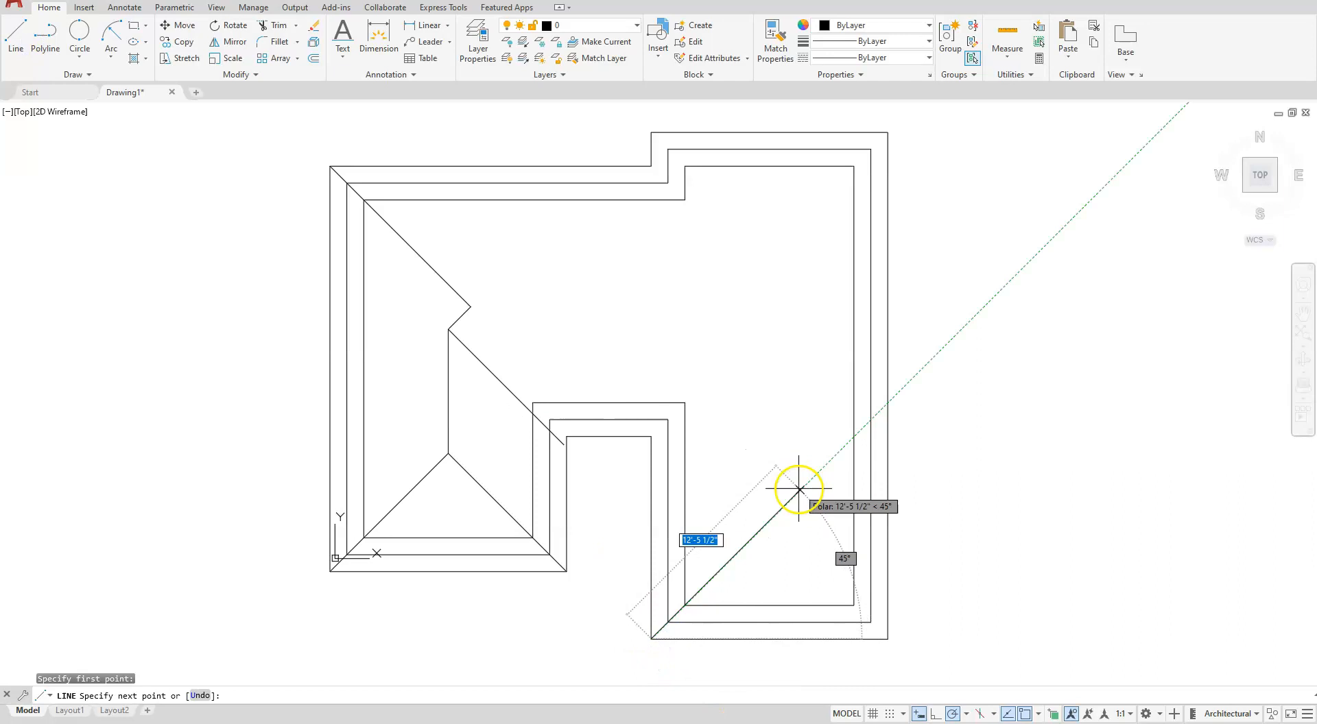
pyautogui.click(799, 489)
pyautogui.press('Escape')
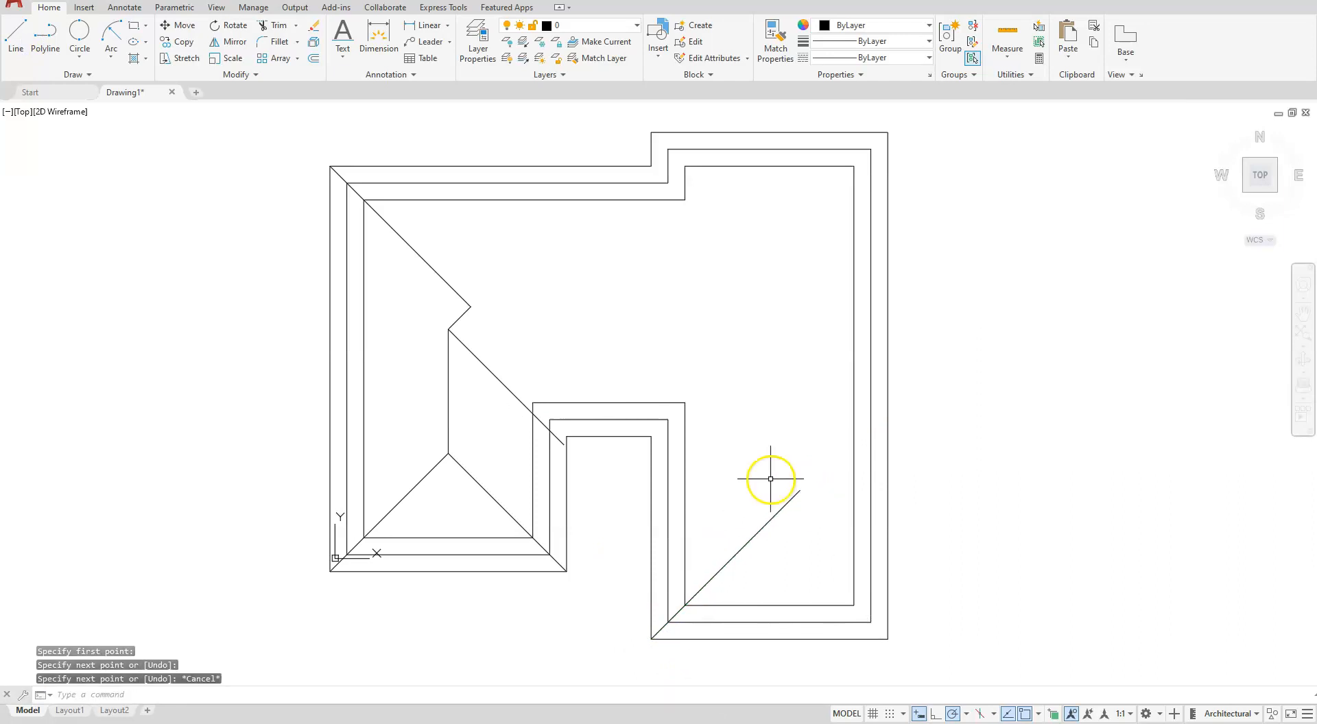
# - Draw a 45° valley line from the notch's upper-right outer corner up and to the right across the right wing
pyautogui.press('space')
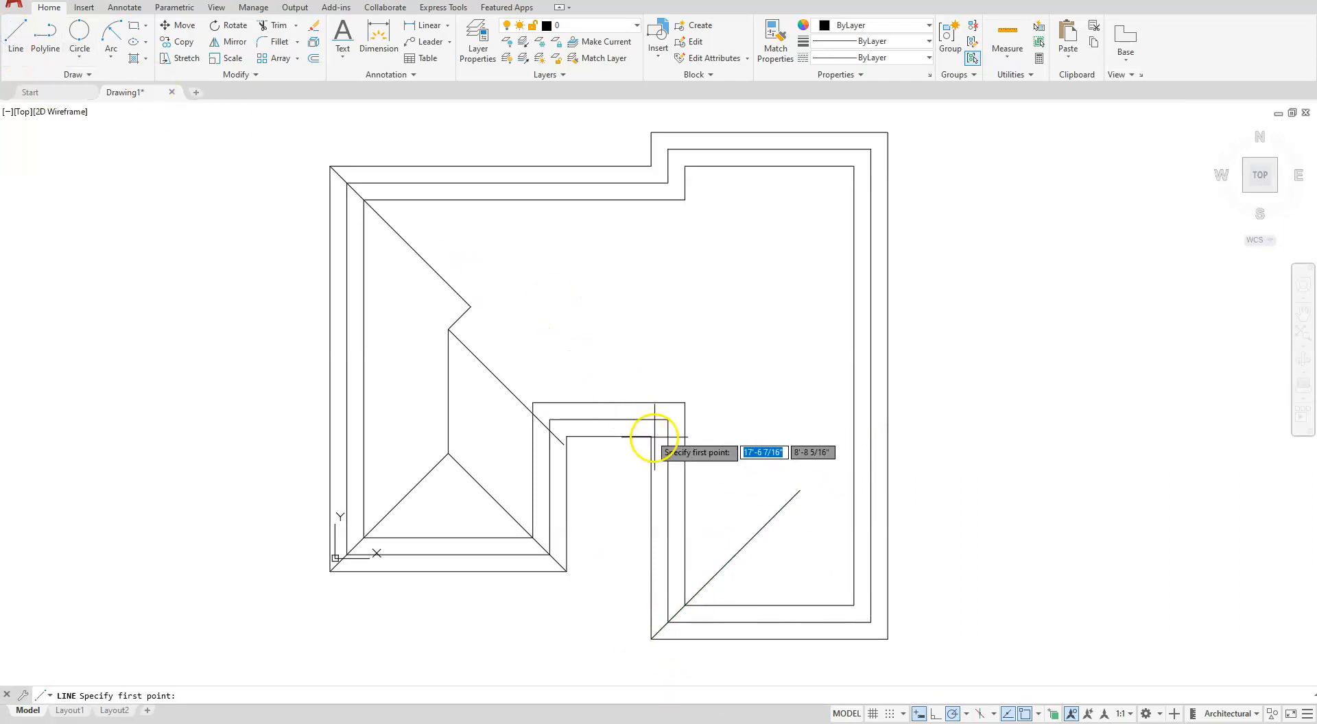
pyautogui.click(654, 438)
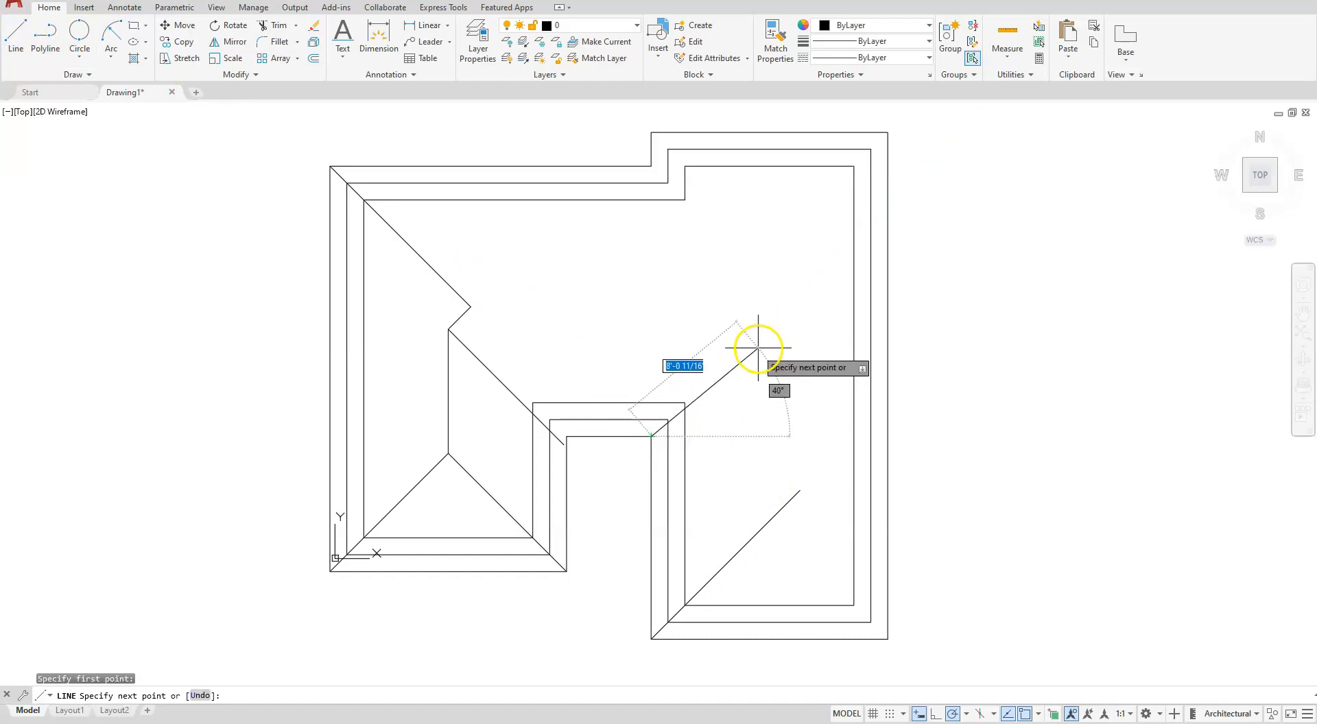
pyautogui.click(785, 306)
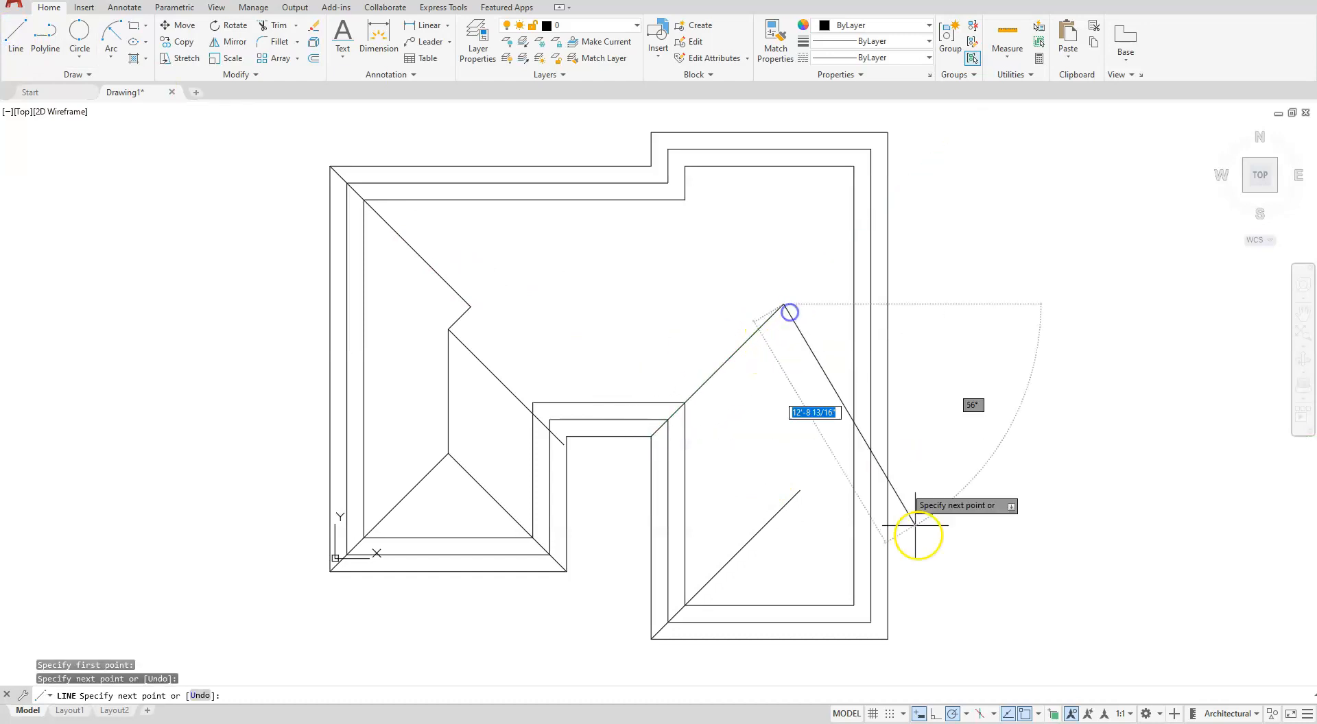
pyautogui.press('Escape')
# - Draw a 135° line about 13'-2 5/8" long from the right wing's lower-right outer corner, crossing the other lower diagonal
pyautogui.press('space')
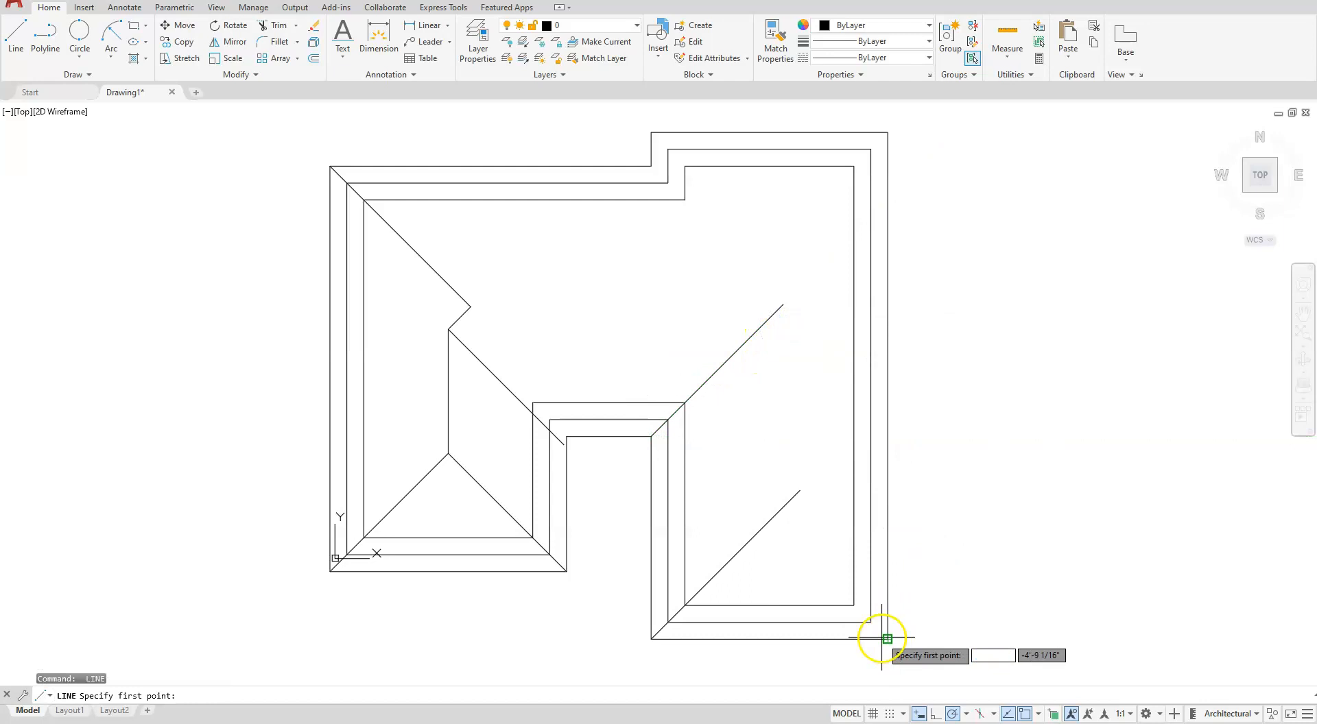
pyautogui.click(888, 638)
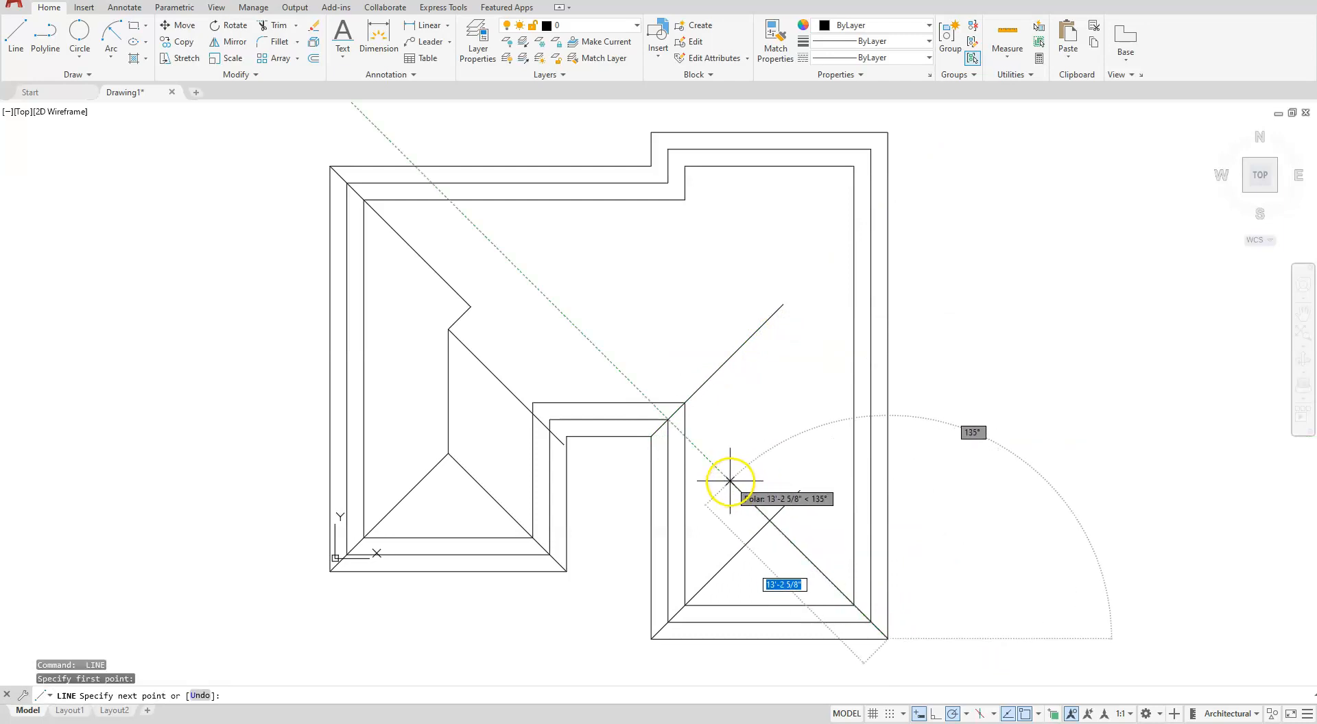
pyautogui.click(730, 480)
pyautogui.press('Escape')
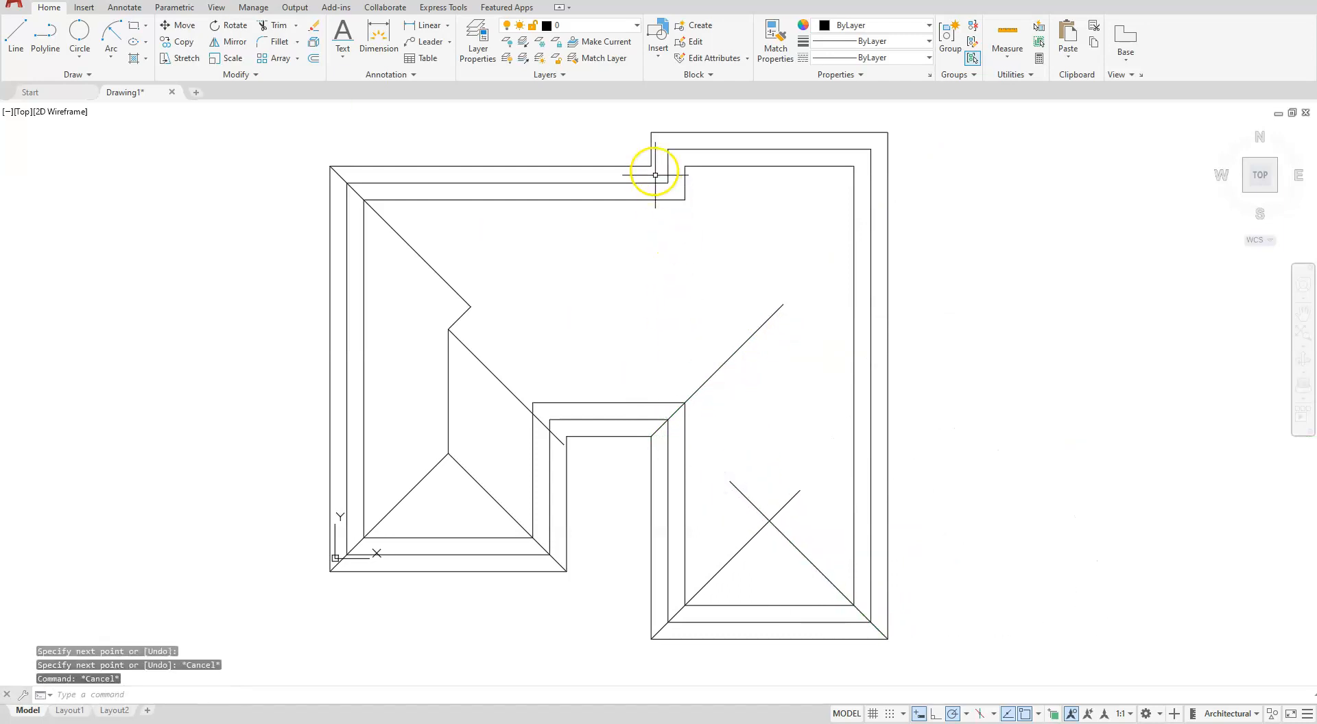
# - Draw a 45° hip line down and to the right from the right wing's upper-left outer corner
pyautogui.press('space')
pyautogui.click(651, 132)
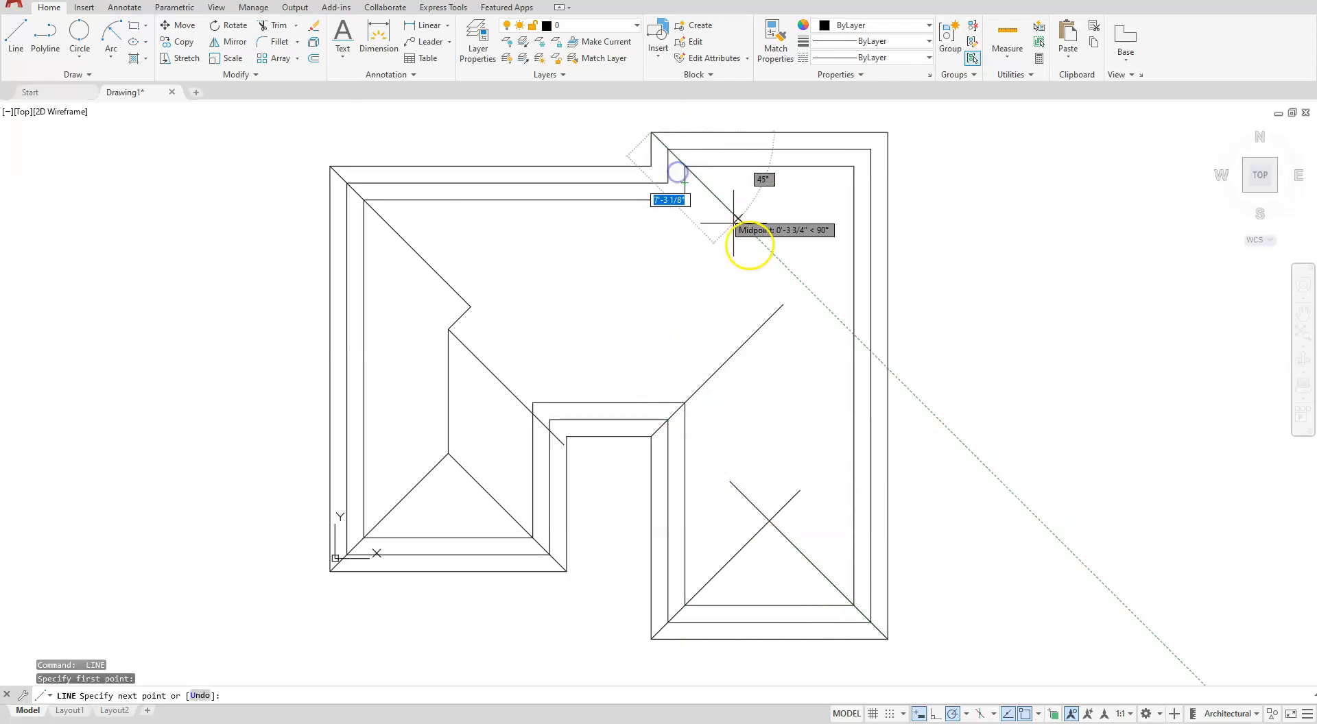
pyautogui.click(764, 245)
pyautogui.press('Escape')
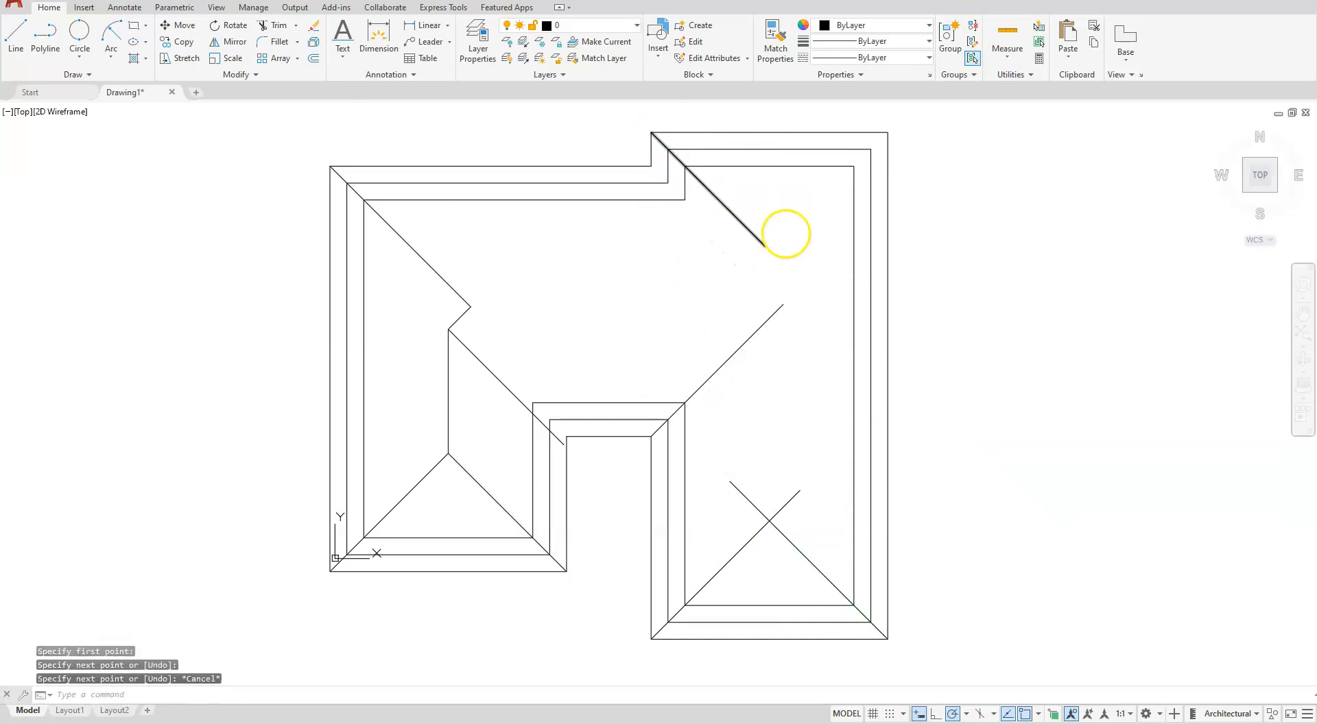
# - Draw a 225° hip line about 14'-10 7/16" long from the right wing's upper-right outer corner
pyautogui.press('space')
pyautogui.click(883, 136)
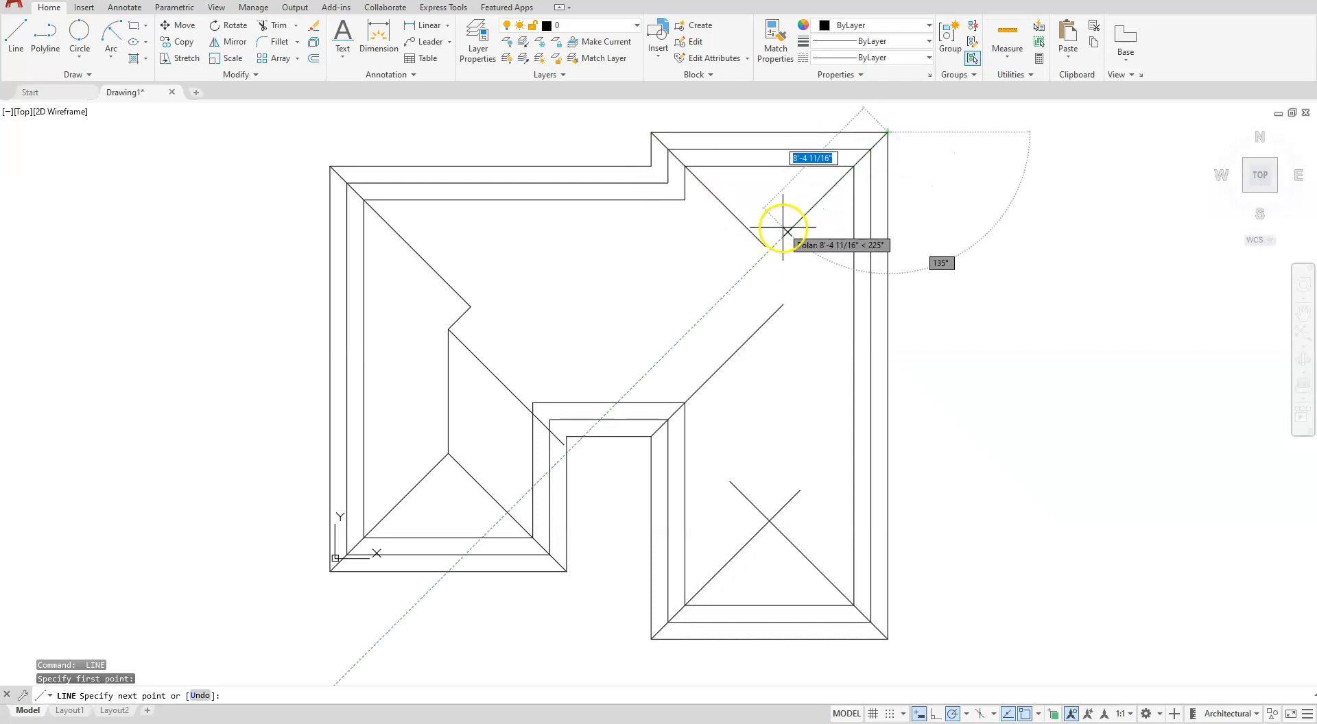
pyautogui.click(752, 254)
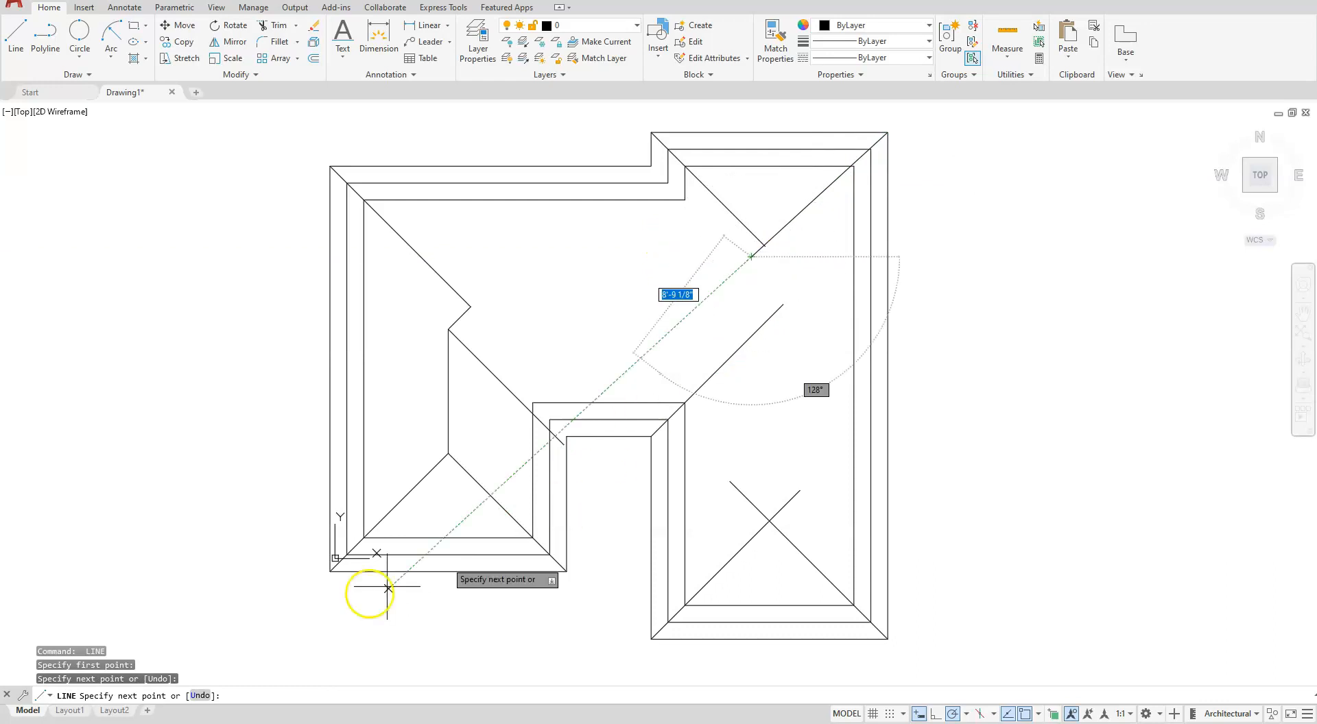
pyautogui.click(193, 696)
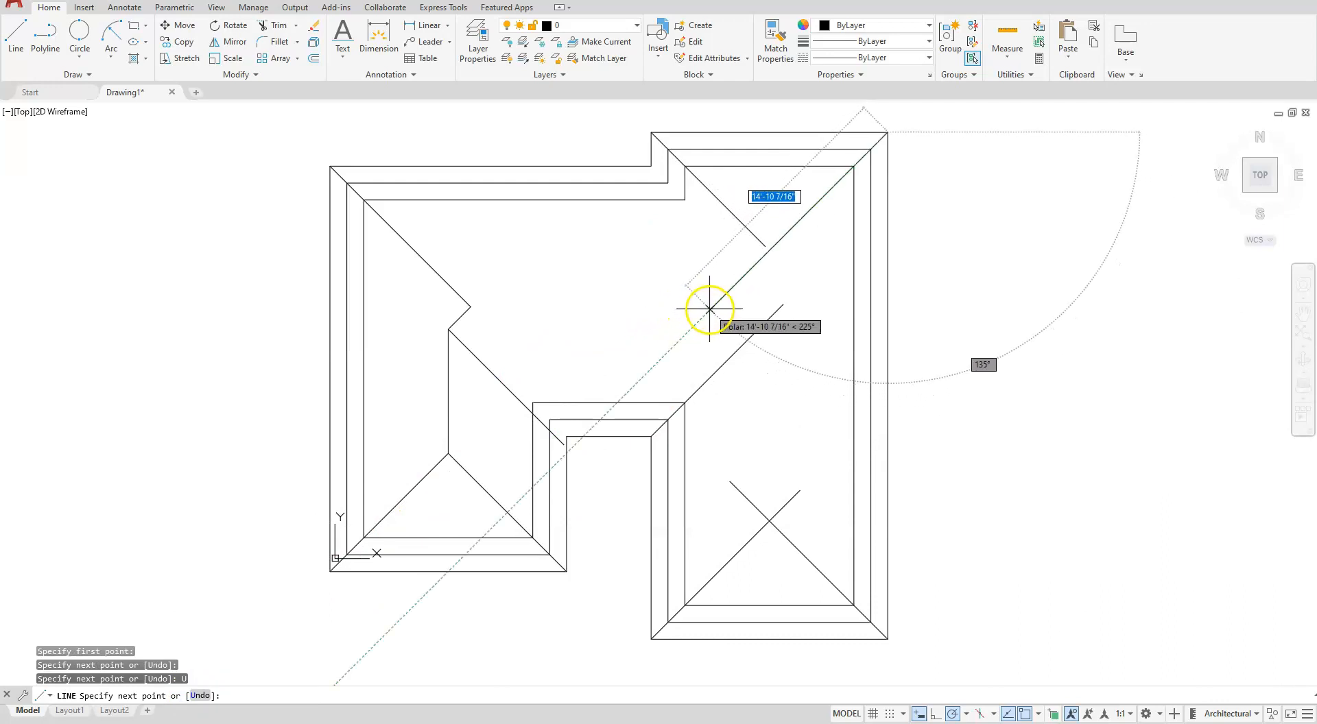
pyautogui.press('Escape')
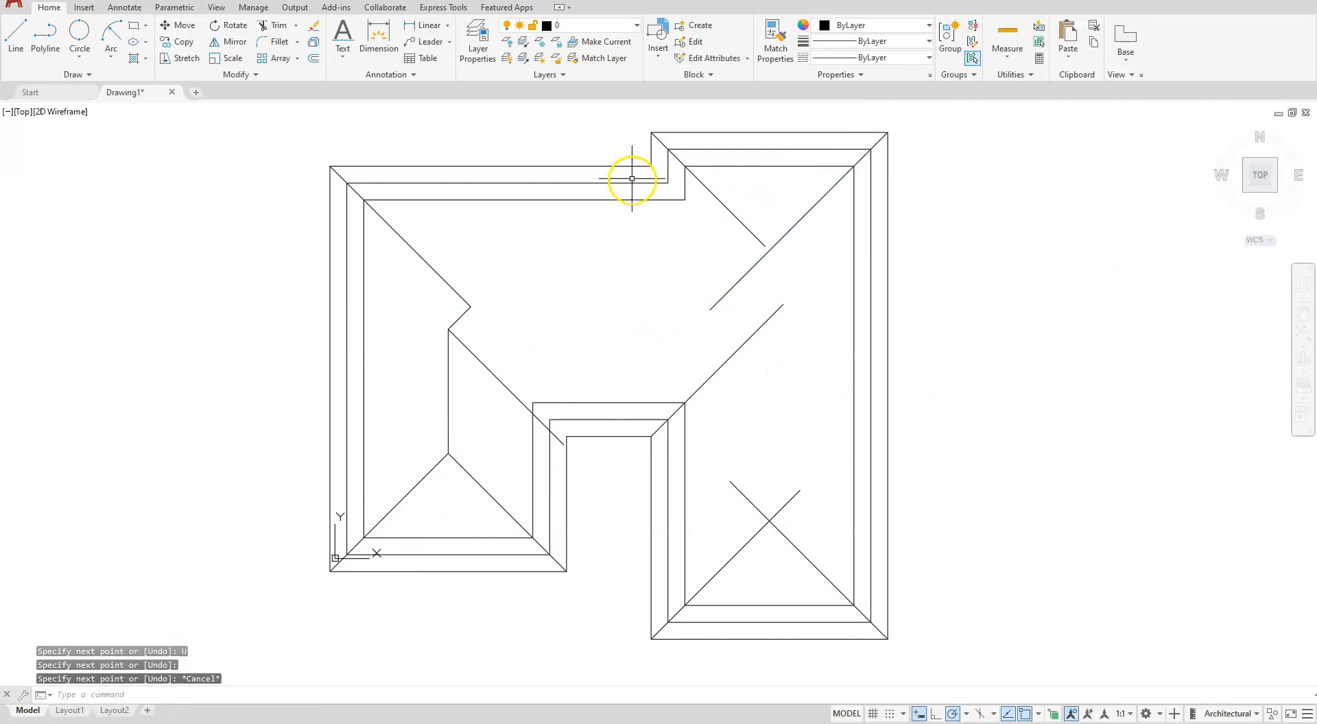
# - Draw a 315° valley line about 10'-2 3/4" long from the inner corner of the upper jog, crossing the upper-right hip
pyautogui.press('Return')
pyautogui.click(651, 166)
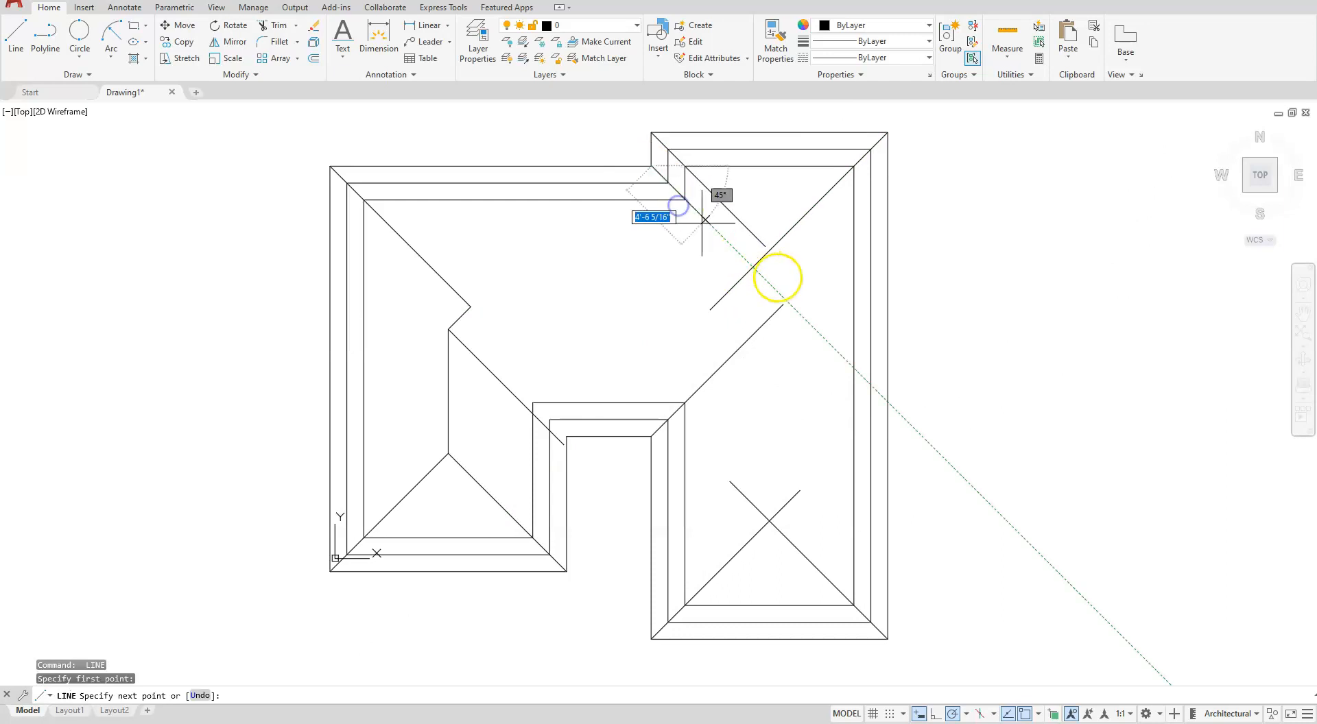
pyautogui.click(775, 286)
pyautogui.press('Escape')
pyautogui.press('Escape')
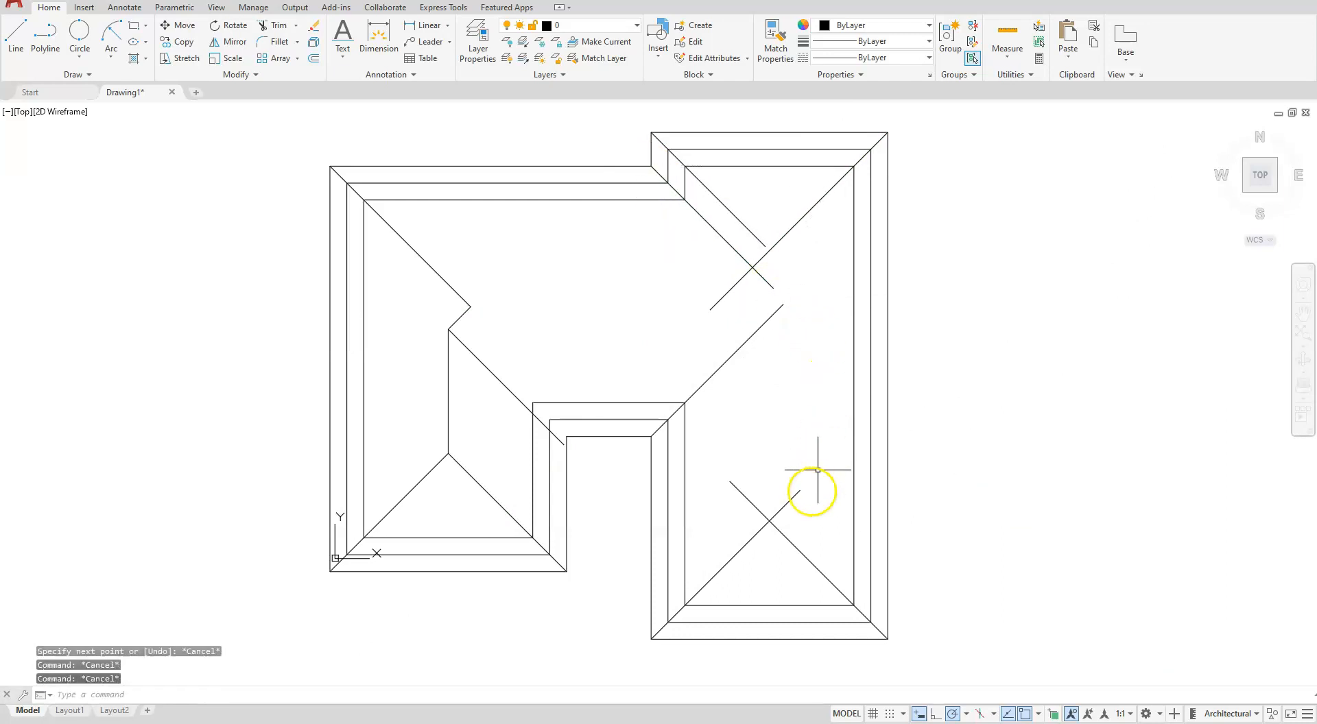
# - Draw a vertical ridge line 12' up from the right wing's lower diagonals' intersection to the notch's valley line
pyautogui.press('Return')
pyautogui.press('Escape')
pyautogui.press('Return')
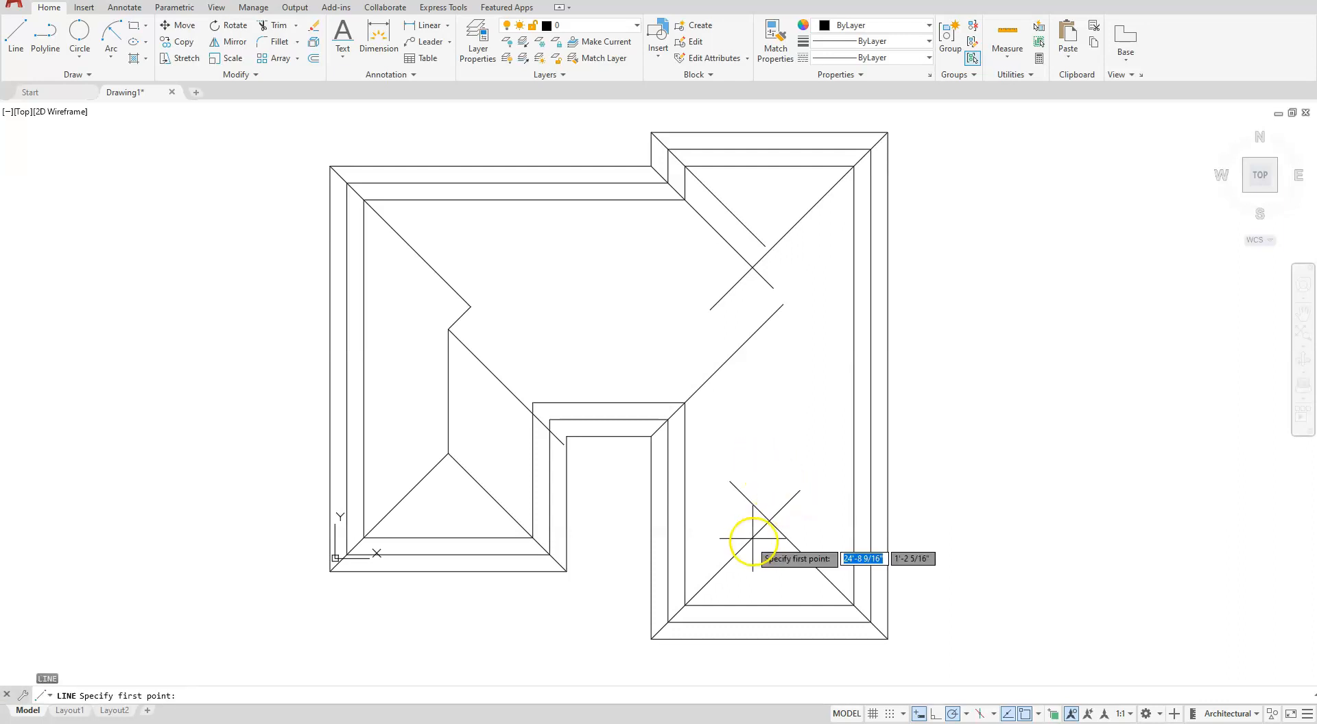
pyautogui.click(768, 521)
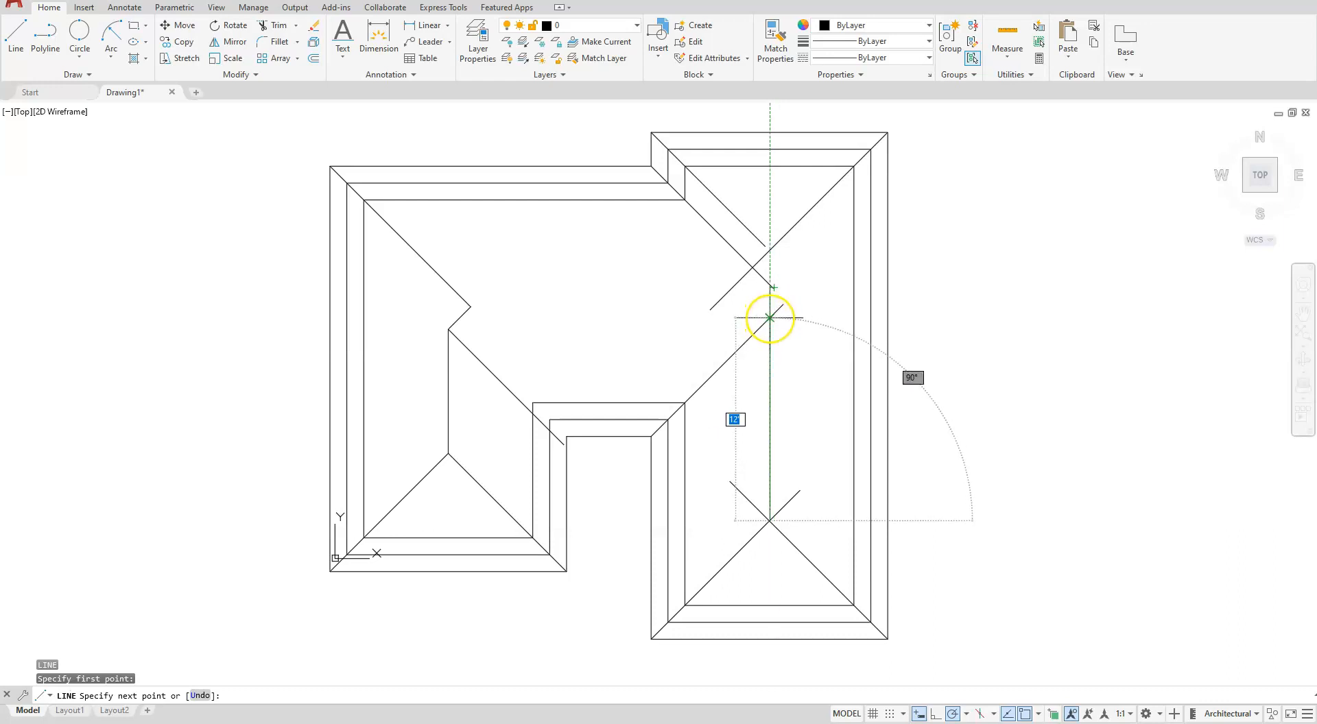
pyautogui.click(769, 317)
pyautogui.press('Escape')
pyautogui.press('Escape')
pyautogui.press('Escape')
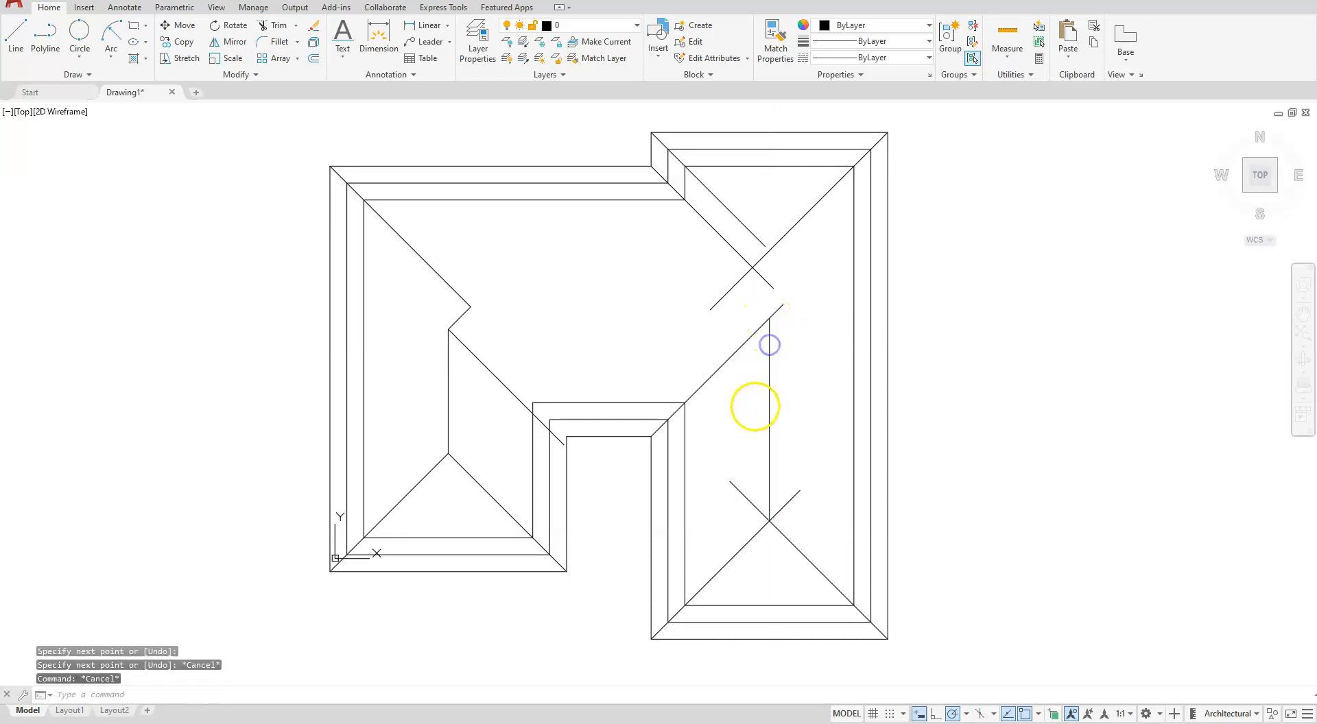
# - Fillet the right wing's two crossing lower diagonals at their intersection, using radius 0 and the Multiple option
pyautogui.click(269, 43)
pyautogui.click(345, 696)
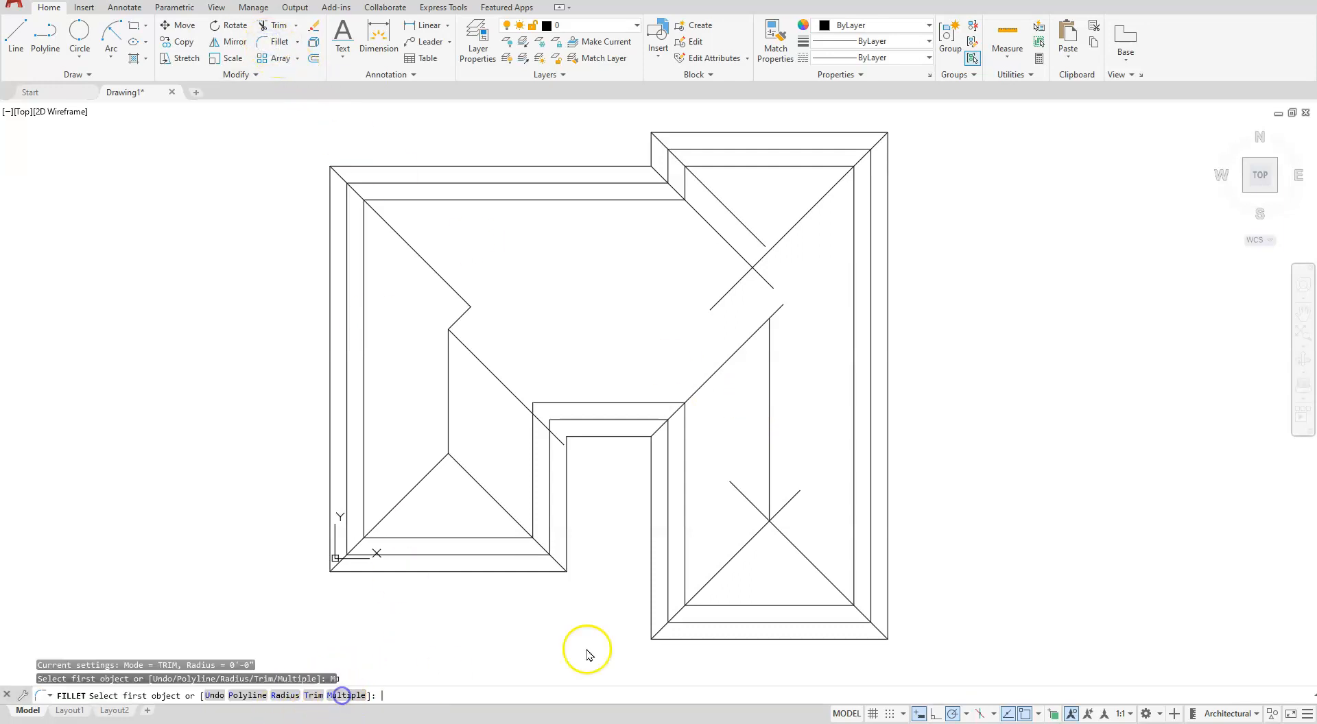
pyautogui.click(746, 545)
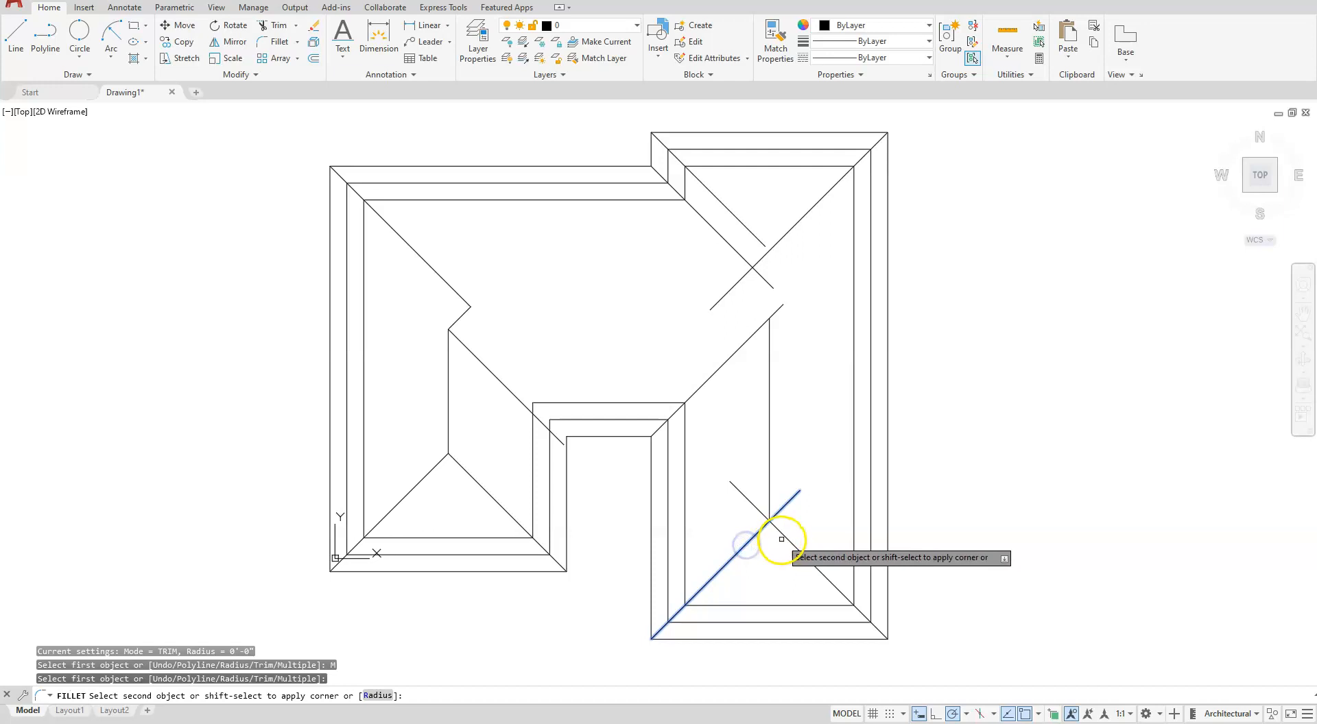
pyautogui.click(771, 534)
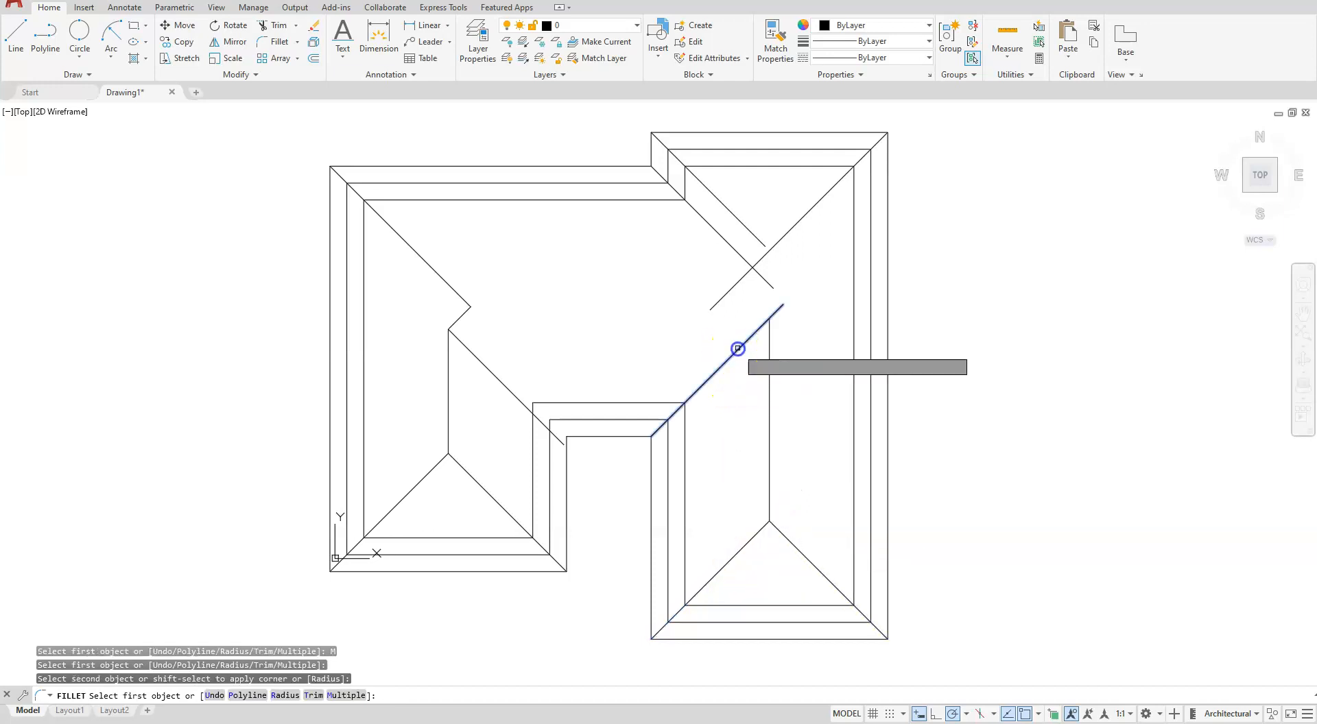
# - Fillet the notch's right valley line to the right wing's ridge, and the two upper hip lines to each other
pyautogui.click(736, 348)
pyautogui.click(769, 364)
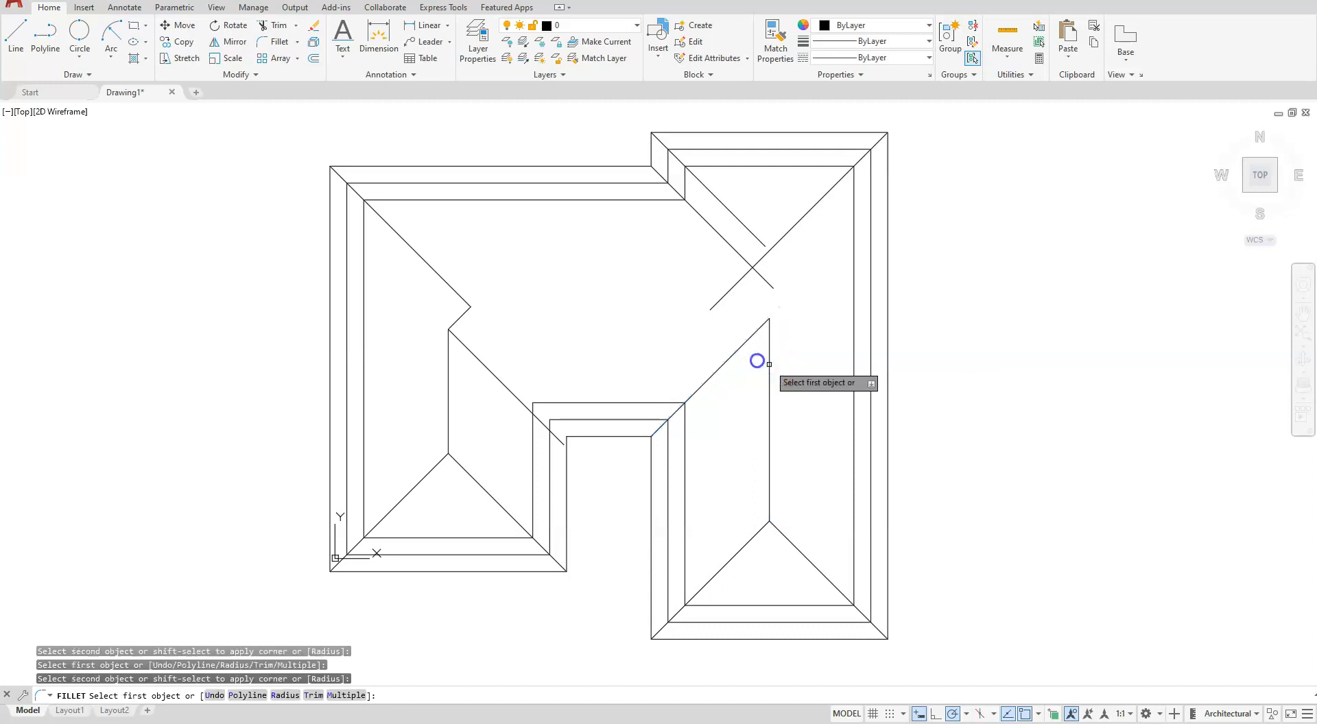
pyautogui.click(754, 232)
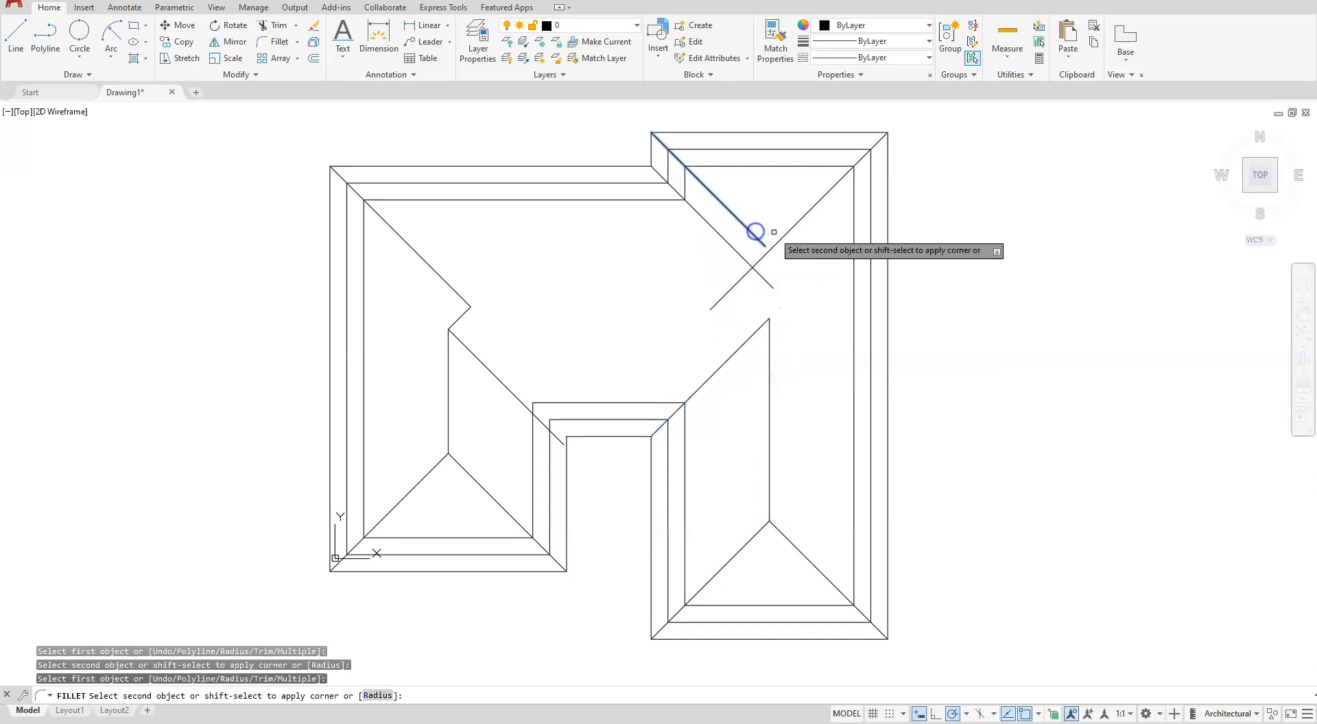
pyautogui.click(786, 238)
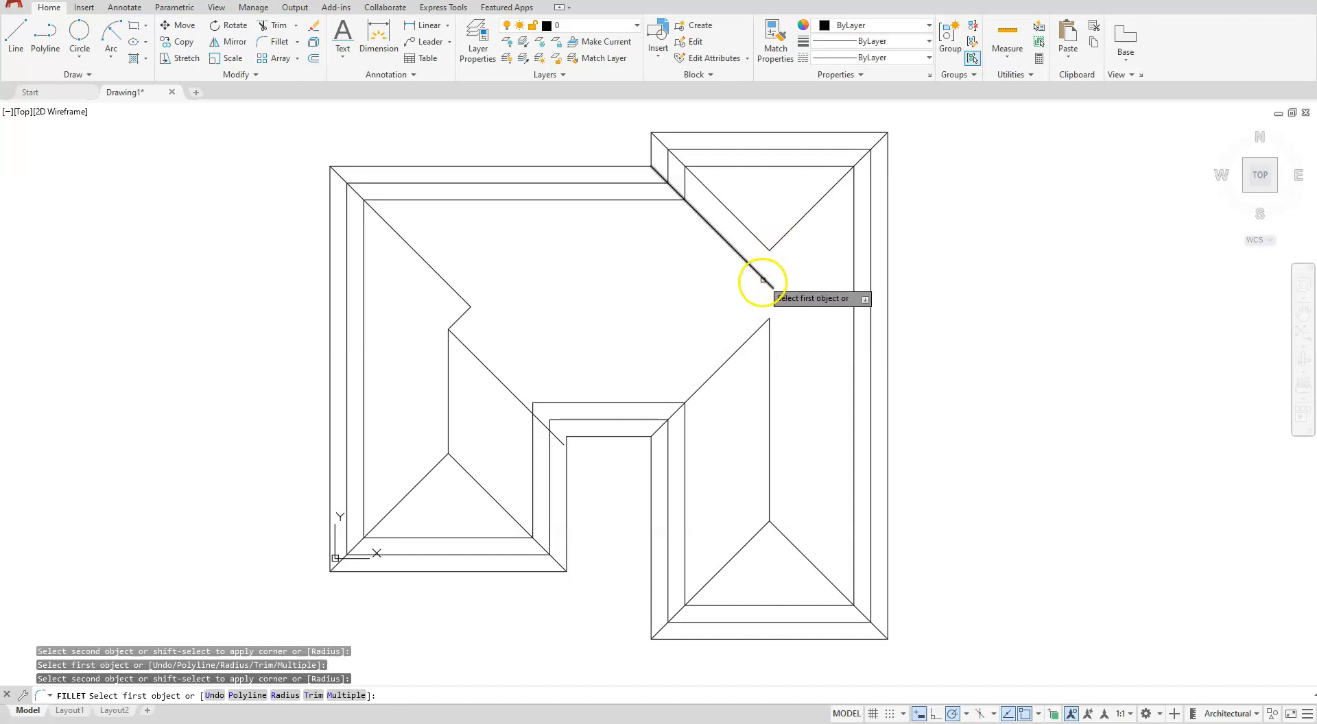
# - Fillet the right ridge with the upper jog's valley line, and fillet the ridge back to the notch's right valley line
pyautogui.click(771, 348)
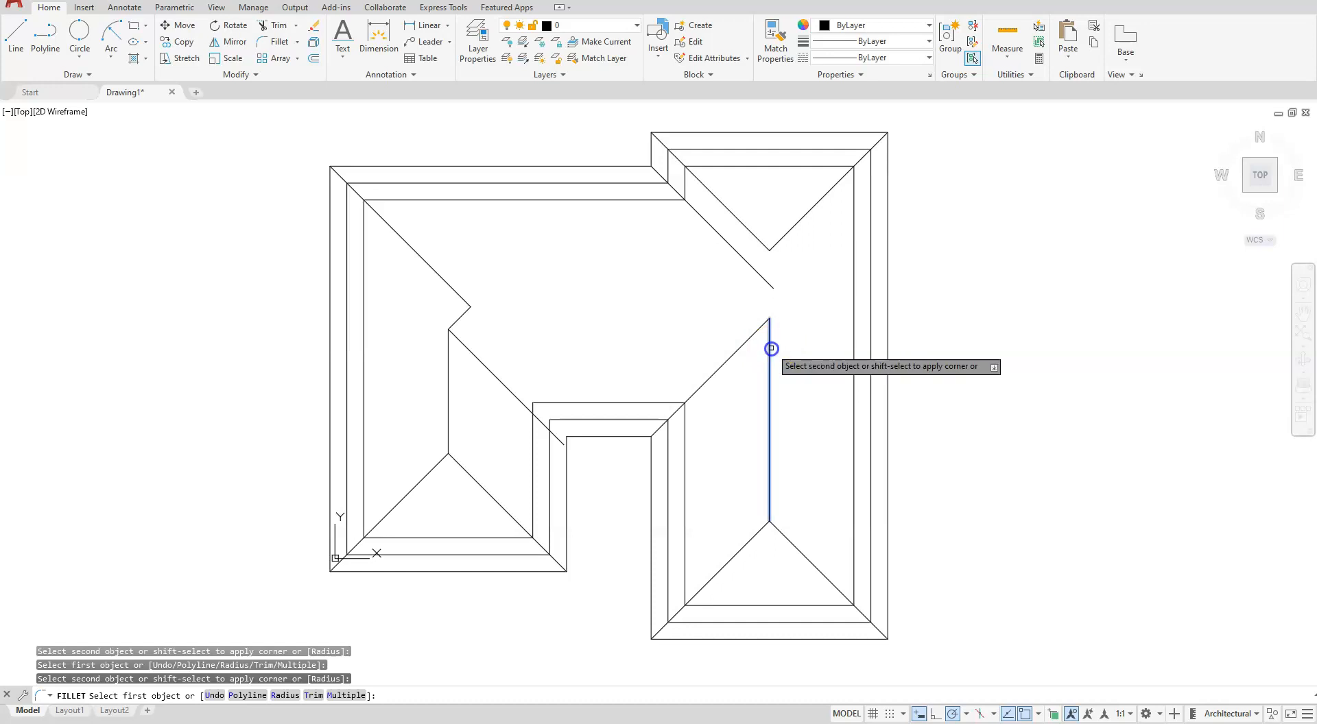
pyautogui.click(729, 248)
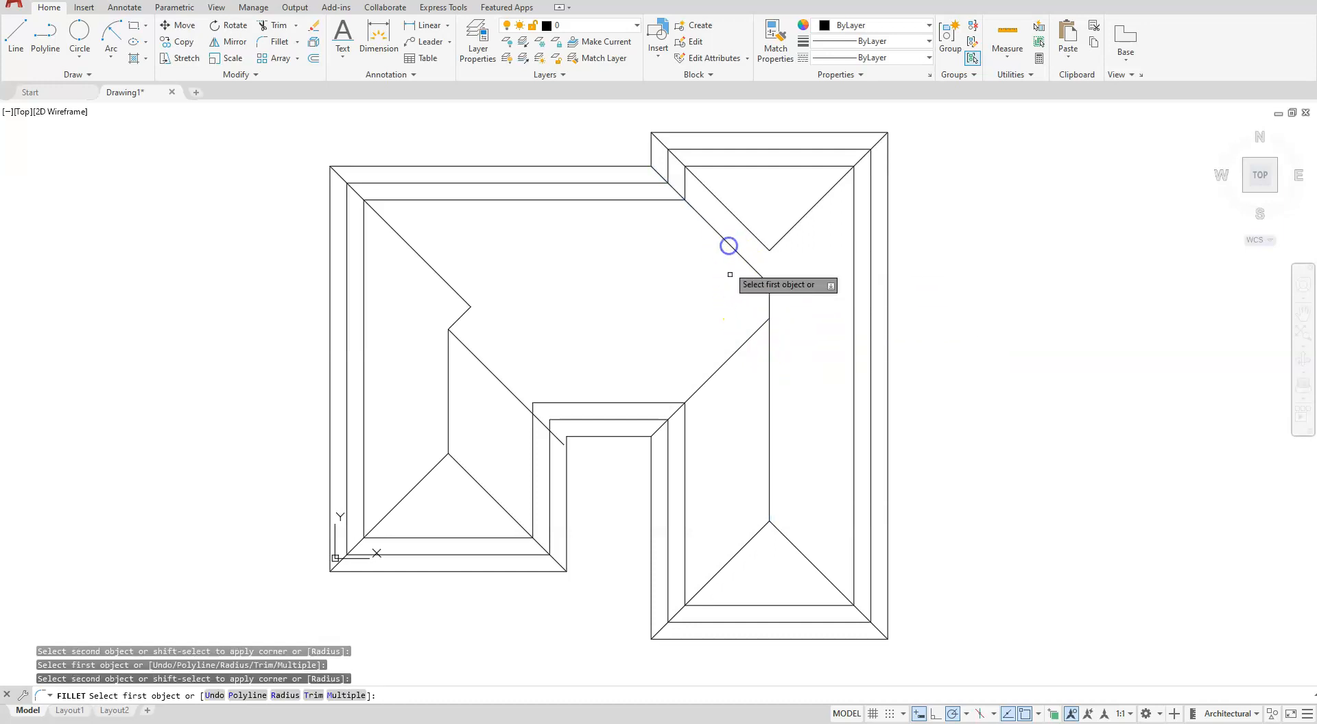
pyautogui.click(757, 329)
pyautogui.click(771, 386)
pyautogui.click(721, 423)
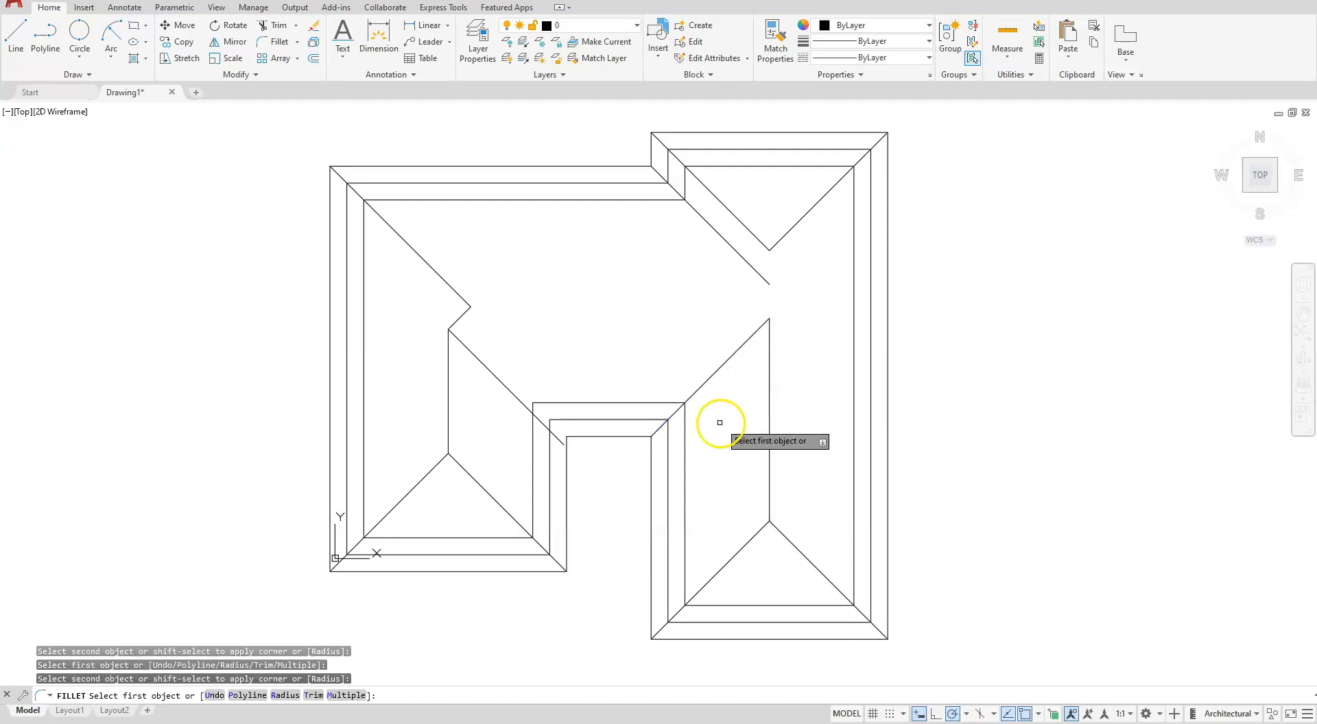
pyautogui.press('Escape')
# - Draw a short 225° line down and to the left from the lower end of the upper jog's valley line
pyautogui.click(17, 32)
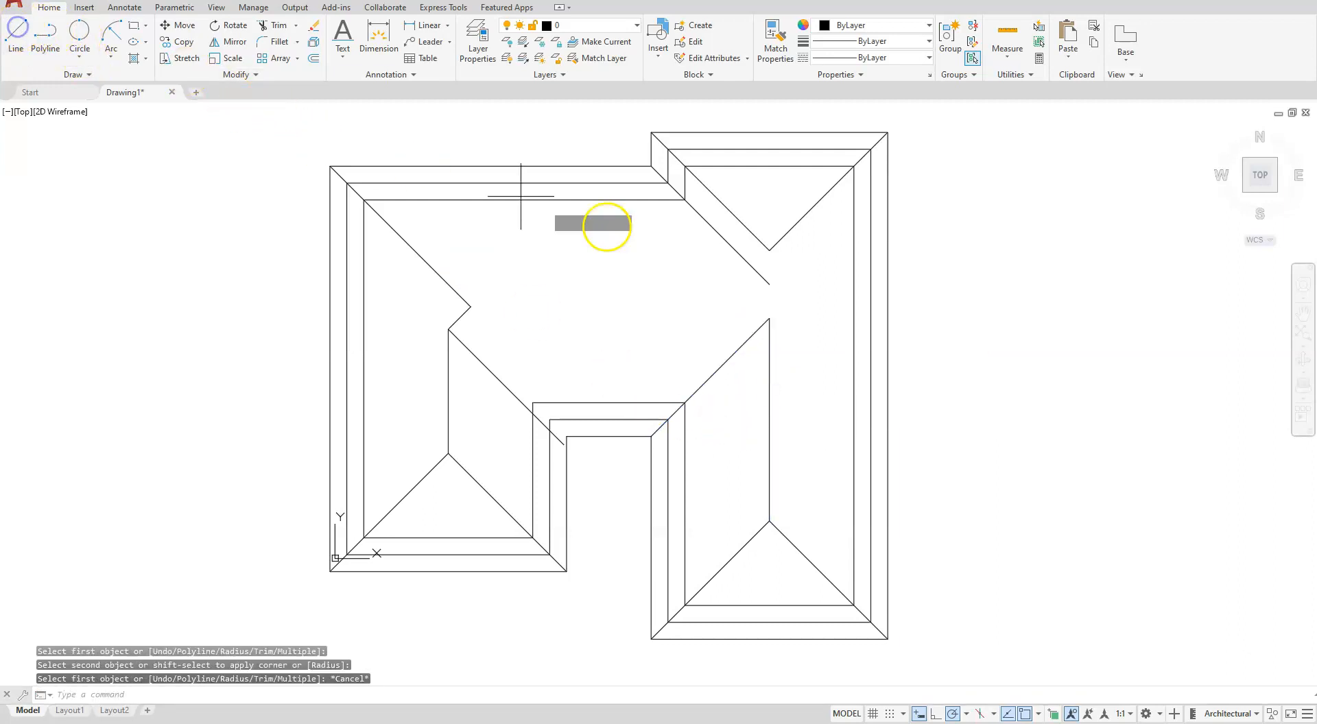
pyautogui.click(770, 284)
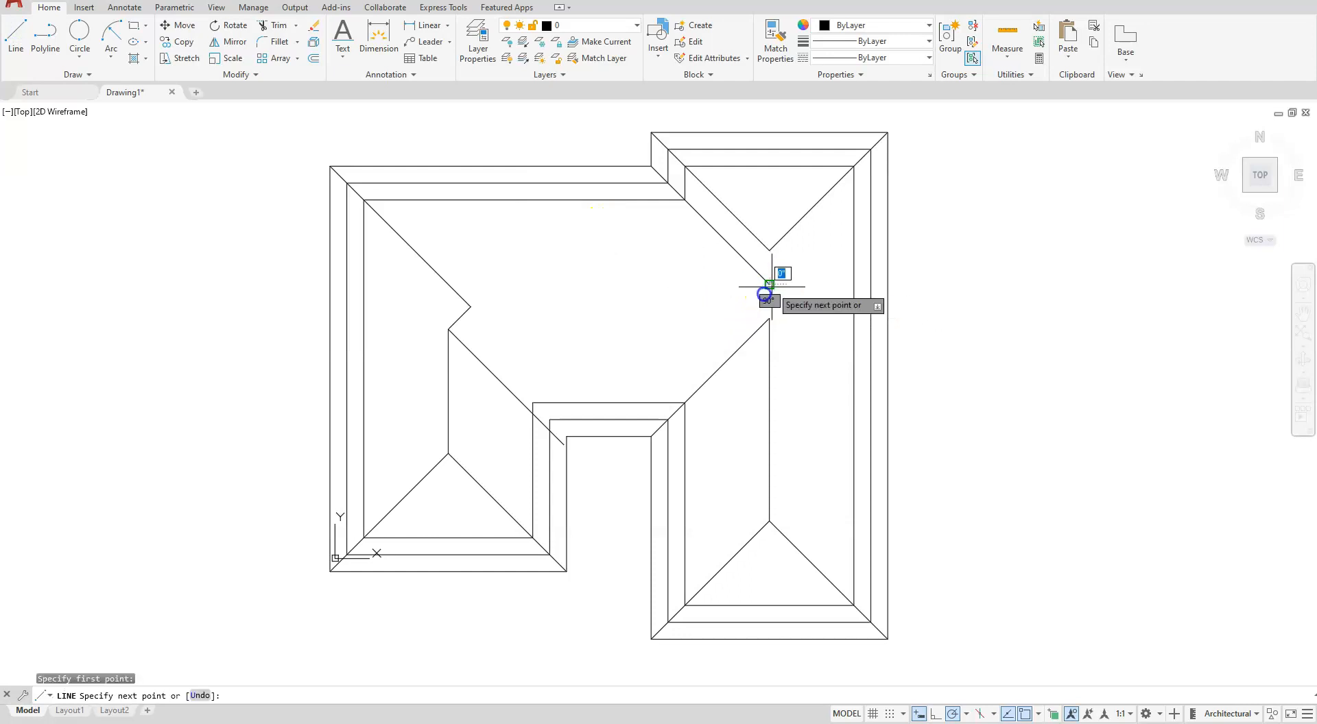
pyautogui.click(725, 326)
pyautogui.press('Escape')
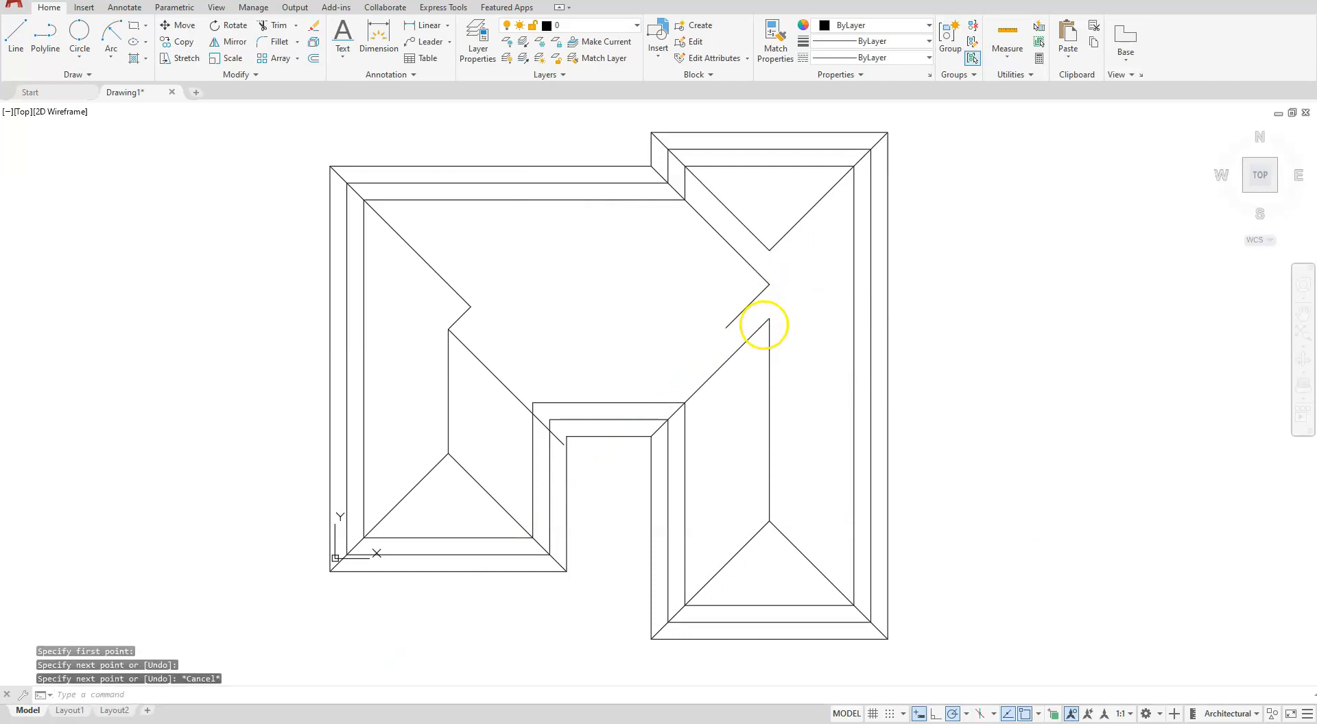
# - Draw a short diagonal line up and to the left from the right ridge's upper end, crossing the short 225° line
pyautogui.press('Return')
pyautogui.click(770, 318)
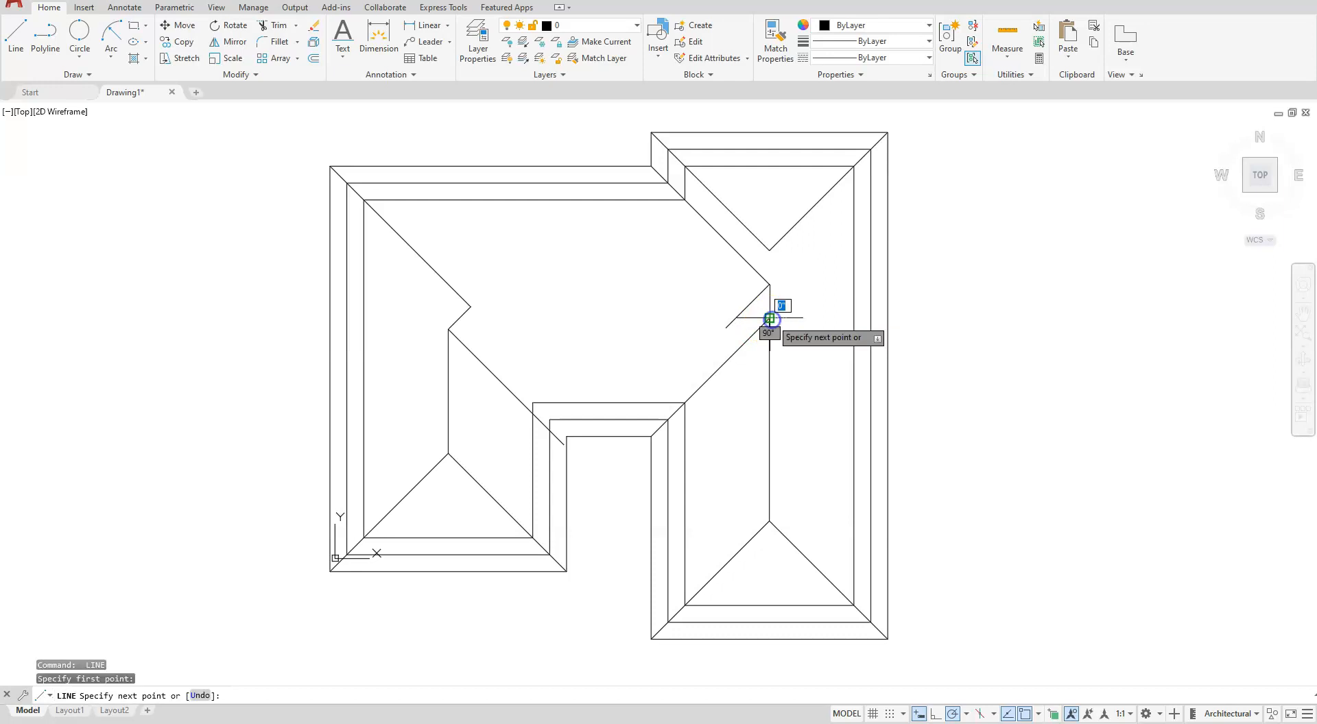
pyautogui.click(724, 274)
pyautogui.press('Escape')
pyautogui.press('Return')
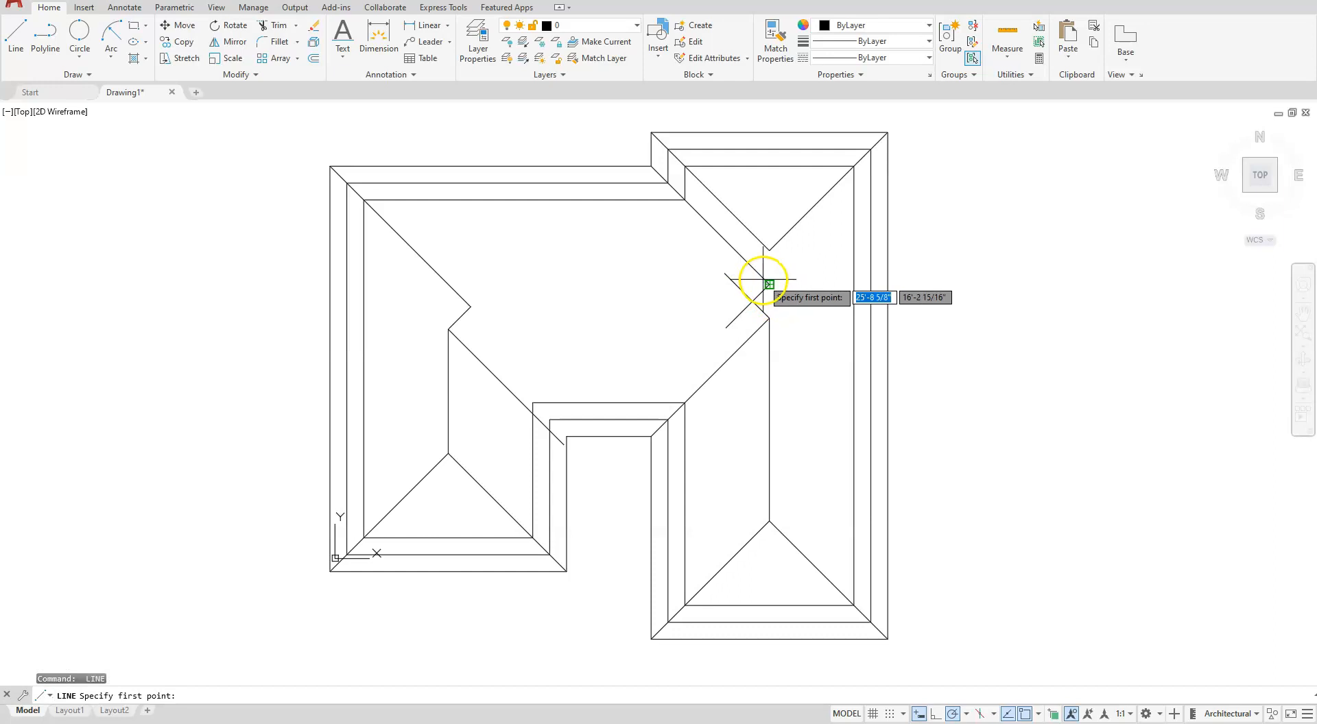
# - Draw a short vertical ridge line from the lower end of the upper jog's valley line to the peak of the upper-right hips
pyautogui.click(764, 280)
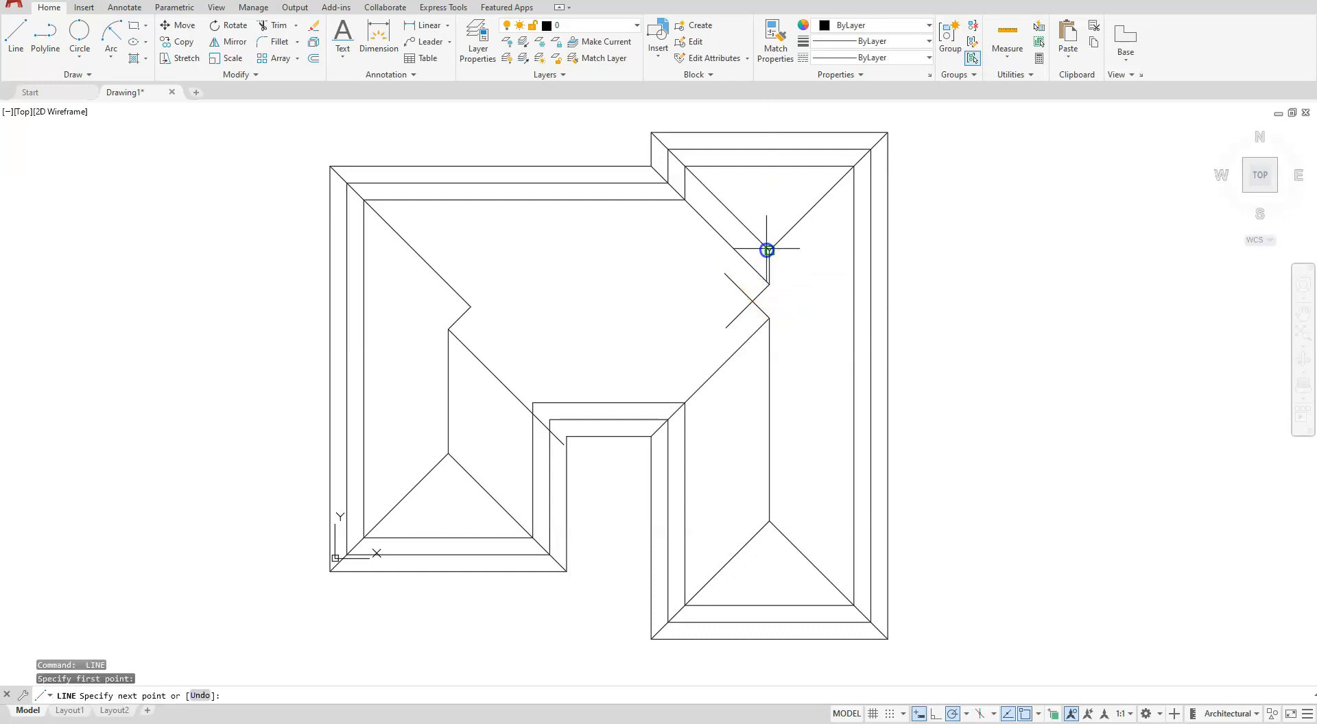
pyautogui.click(767, 249)
pyautogui.press('Escape')
pyautogui.press('Escape')
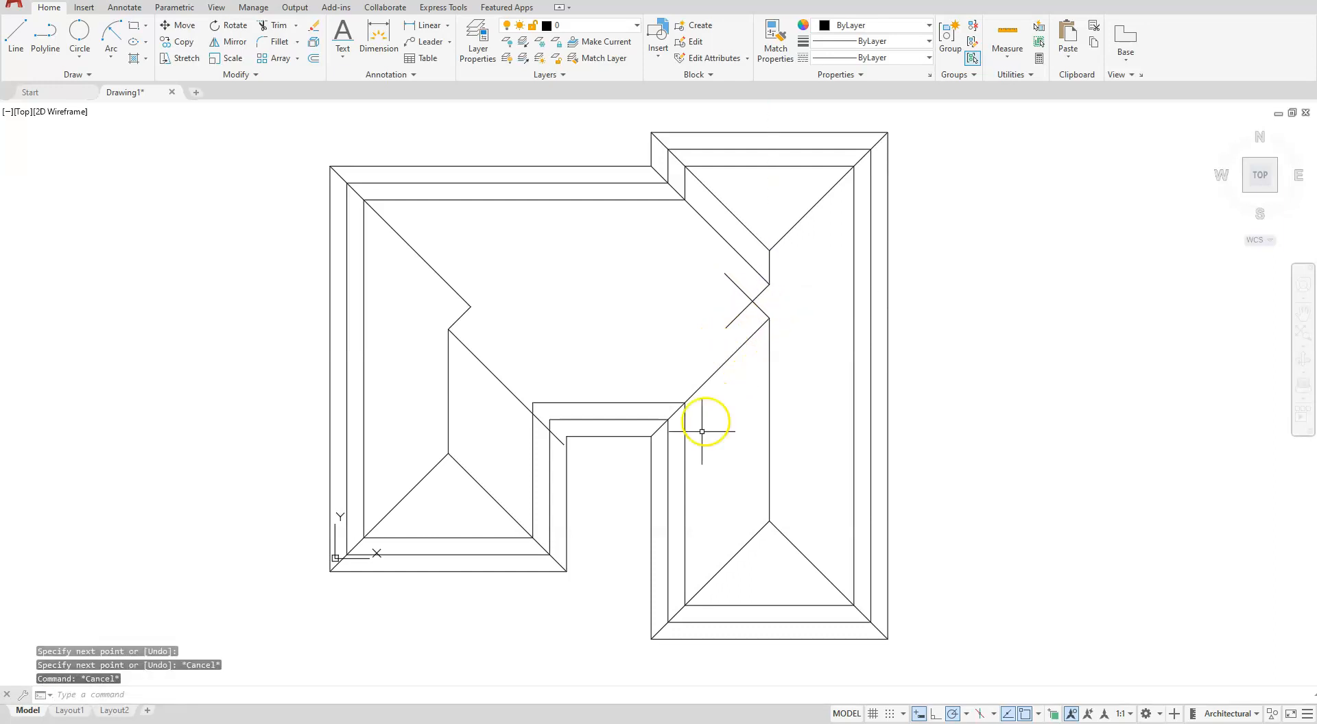
# - Fillet the two short crossing diagonals at the right ridge so they meet in a corner
pyautogui.click(270, 41)
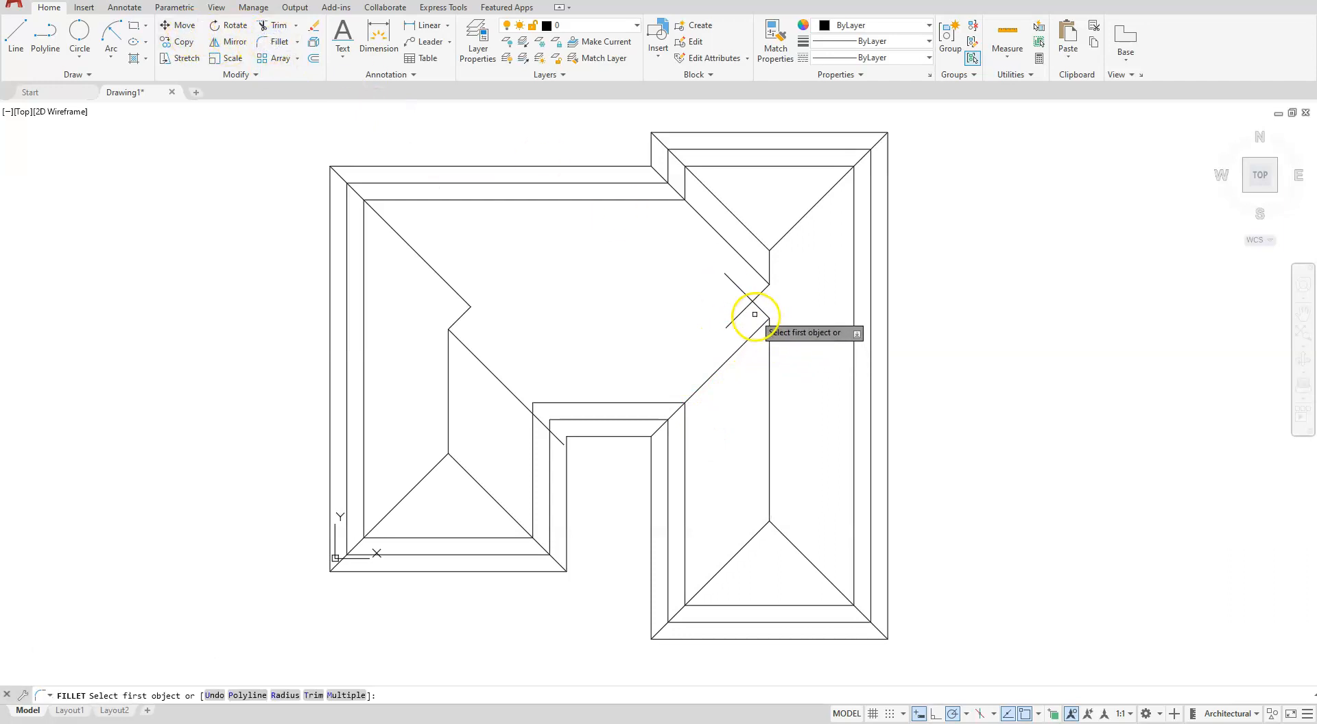
pyautogui.click(759, 311)
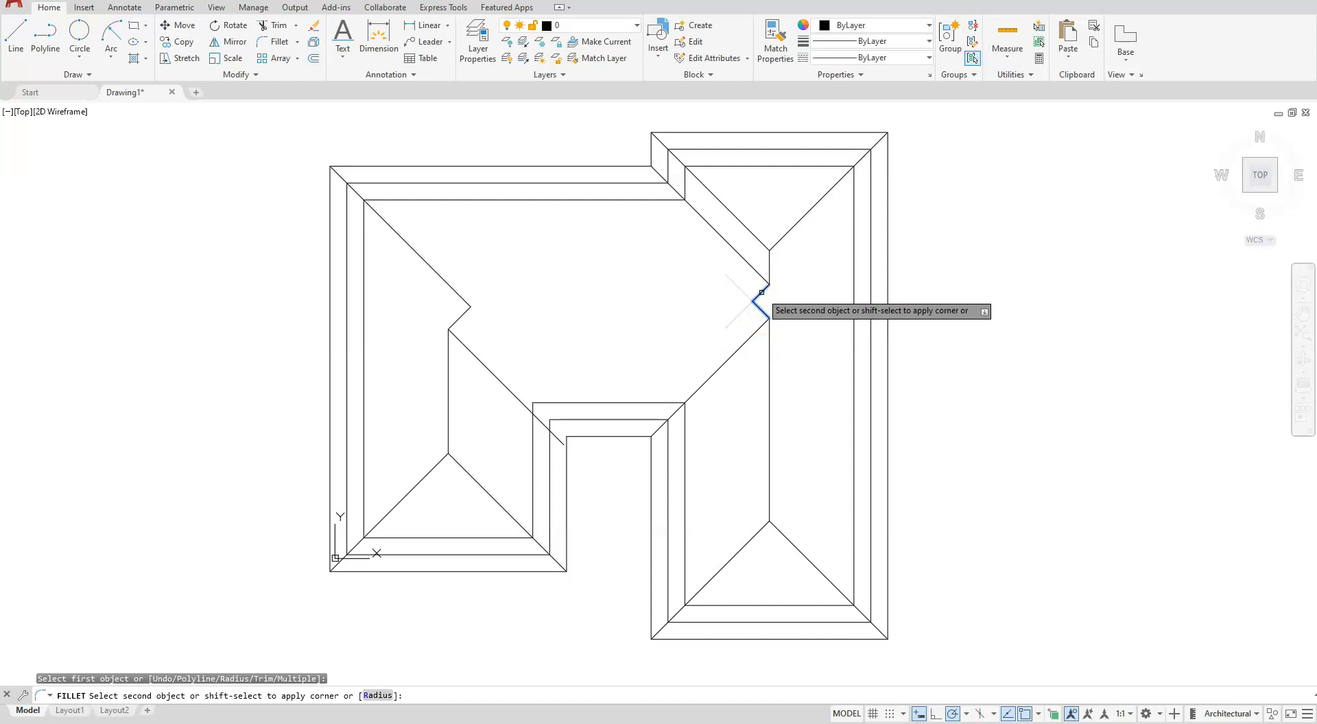
pyautogui.click(755, 301)
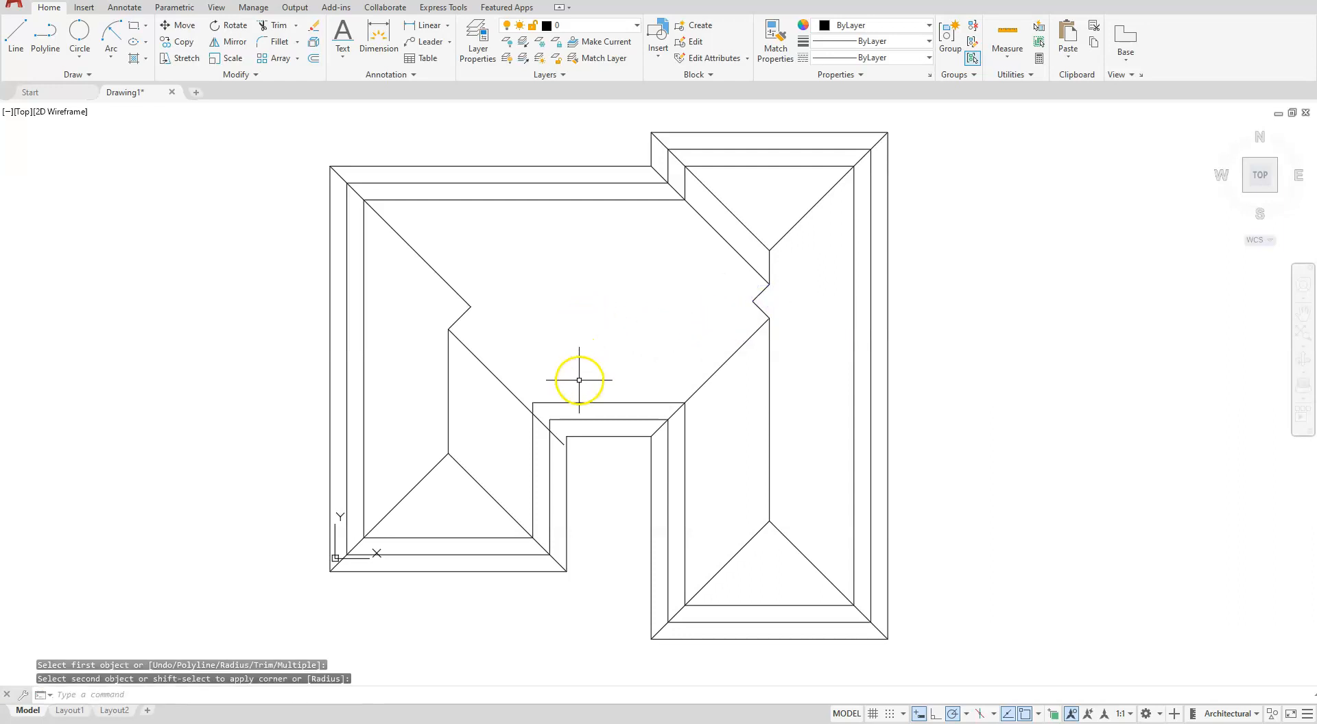
pyautogui.press('Escape')
pyautogui.press('Escape')
# - Delete the notch's left valley line that misses the notch's outer corner
pyautogui.scroll(4, 552, 453)
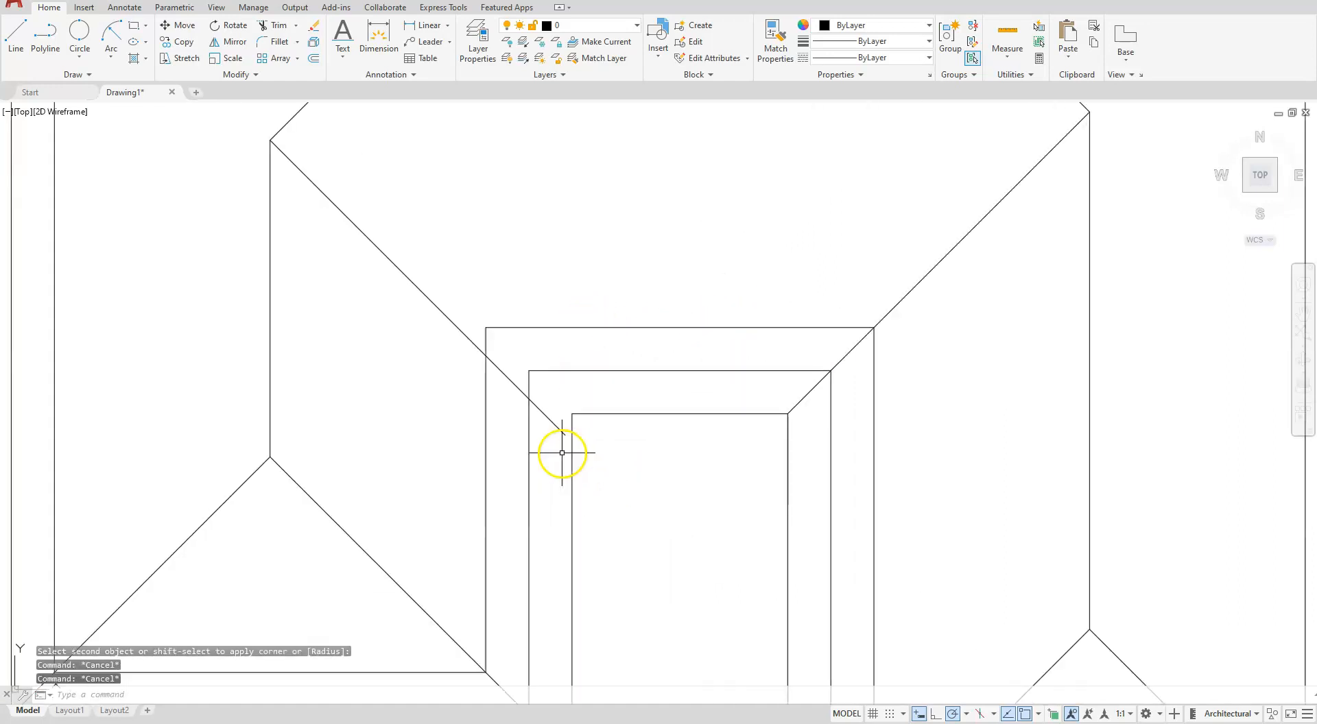
pyautogui.click(560, 430)
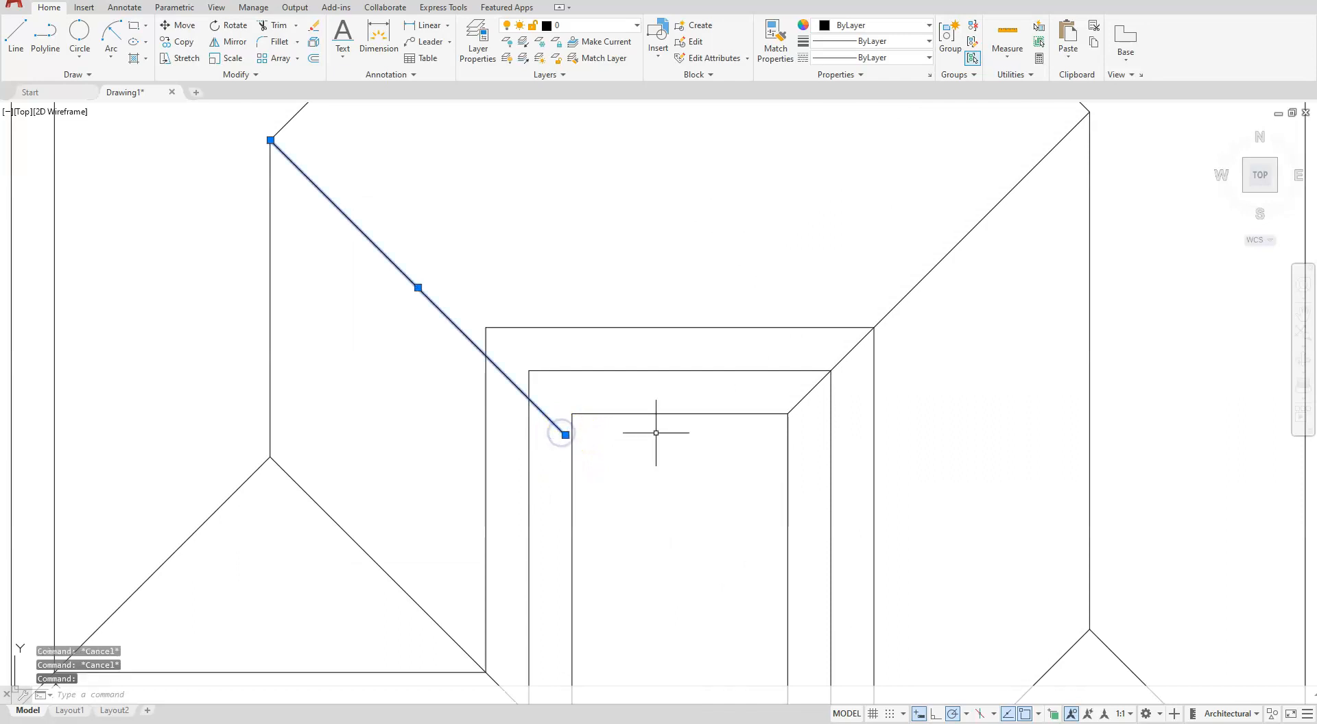
pyautogui.press('Delete')
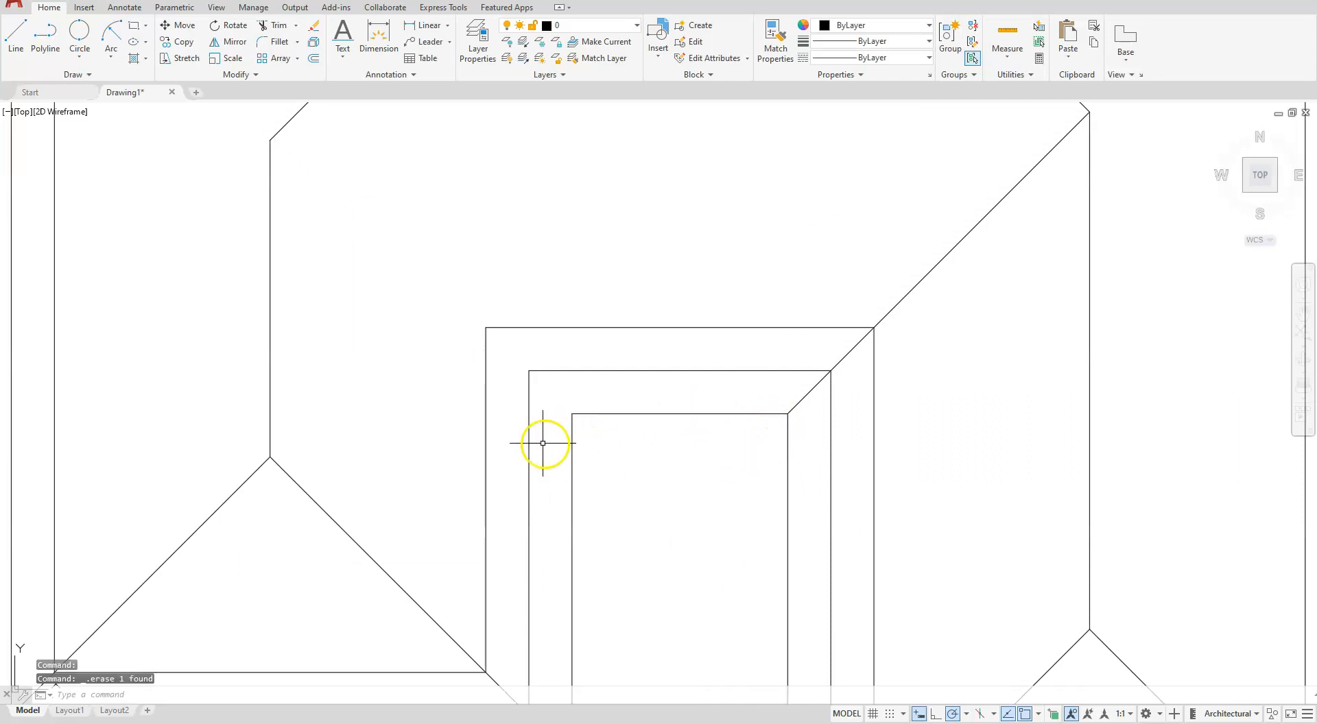
pyautogui.scroll(-4, 496, 413)
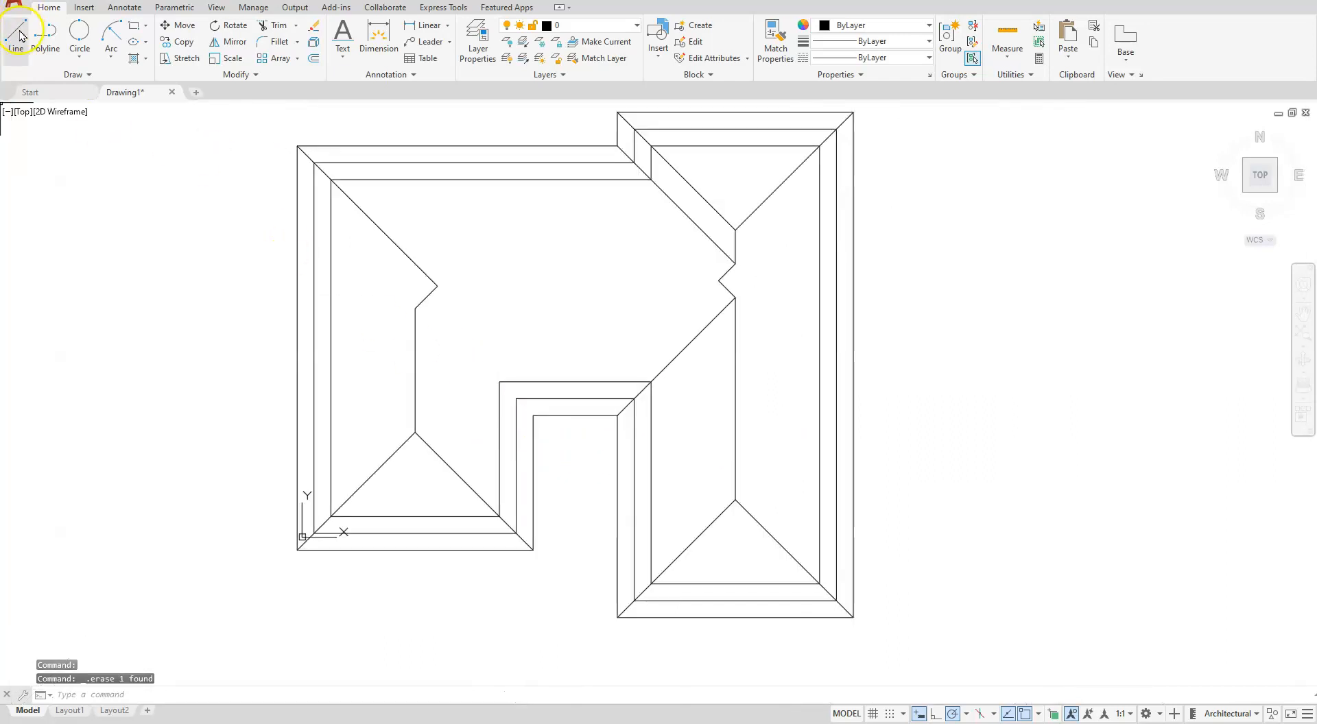
# - Draw a 135° valley line about 11'-11" long from the notch's upper-left outer corner, running past the left ridge
pyautogui.write('l')
pyautogui.press('Return')
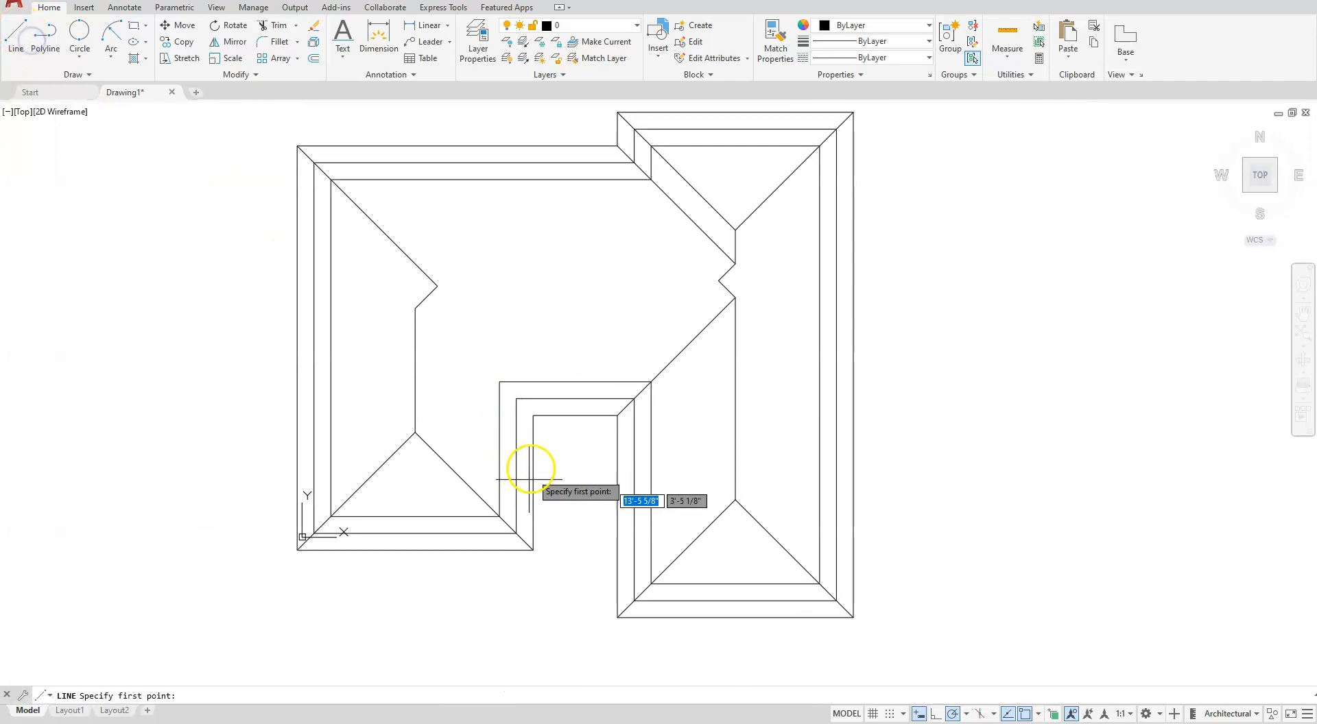
pyautogui.click(533, 415)
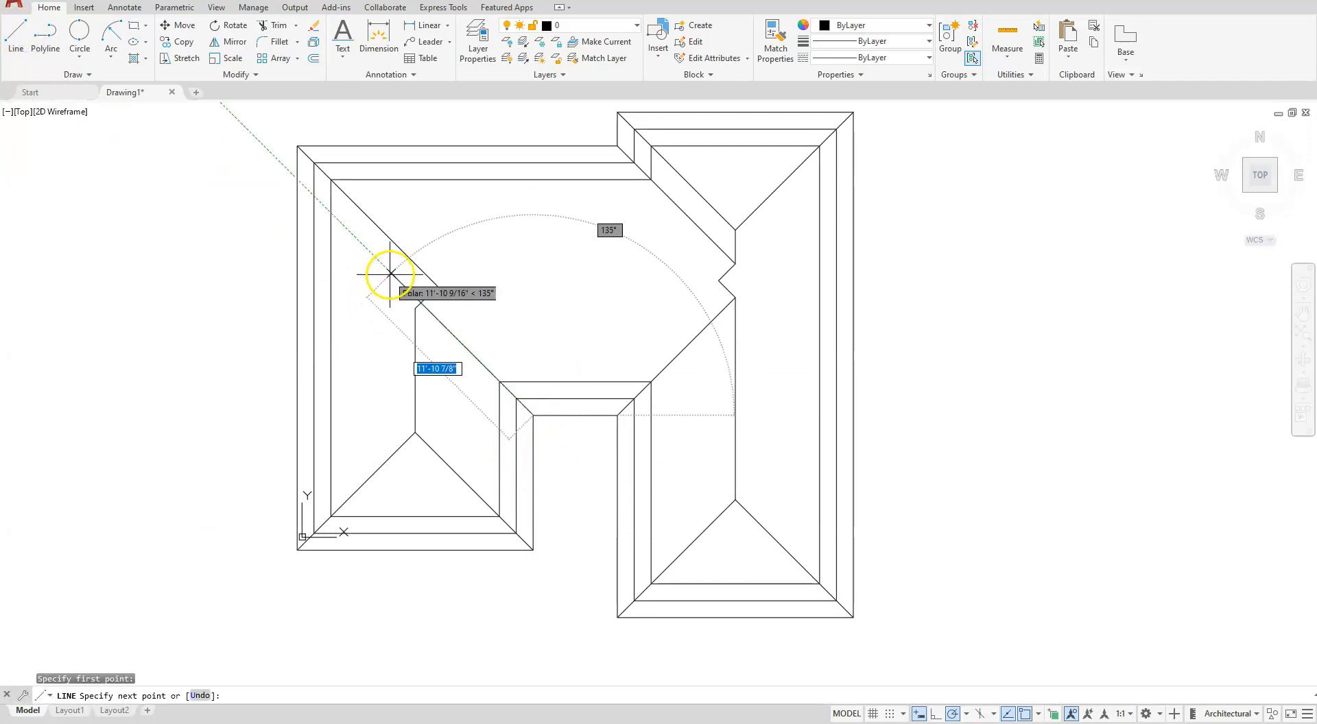
pyautogui.press('Escape')
pyautogui.press('Escape')
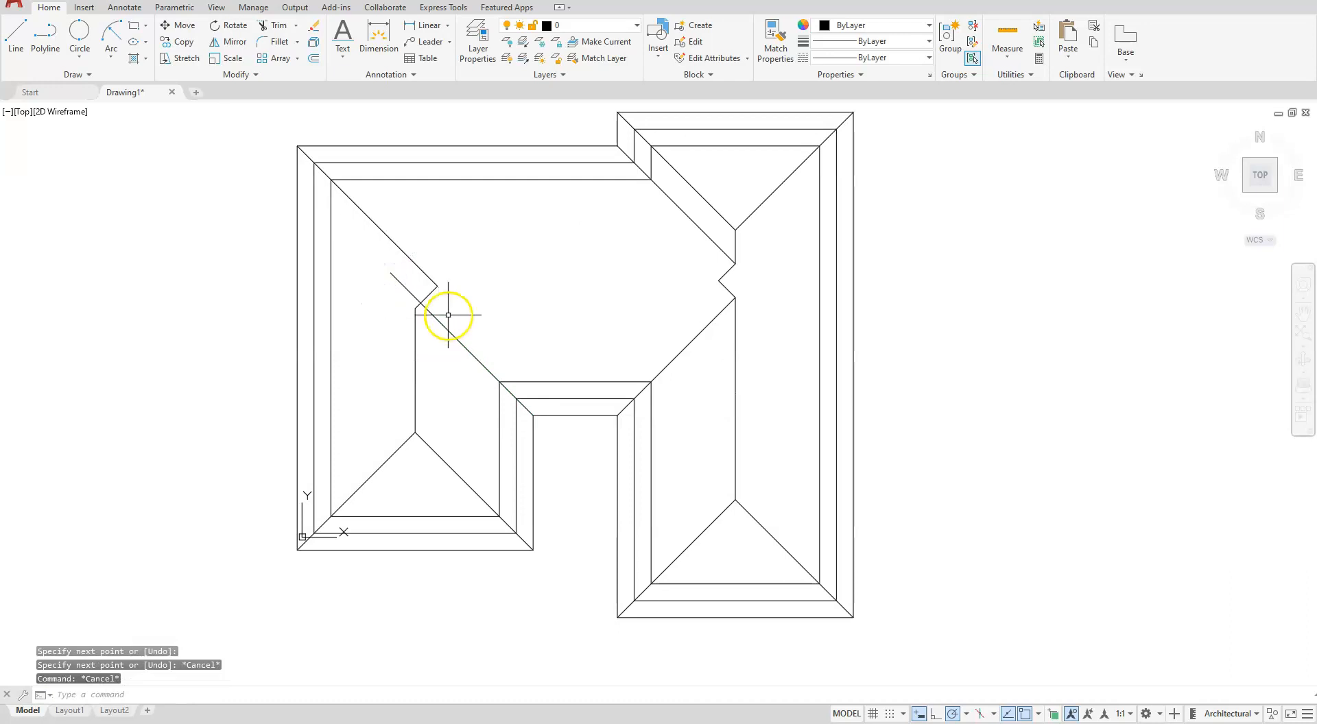
# - With Fillet in Multiple mode, join the new valley line to the short left diagonal and then to the left wing's ridge
pyautogui.scroll(4, 448, 314)
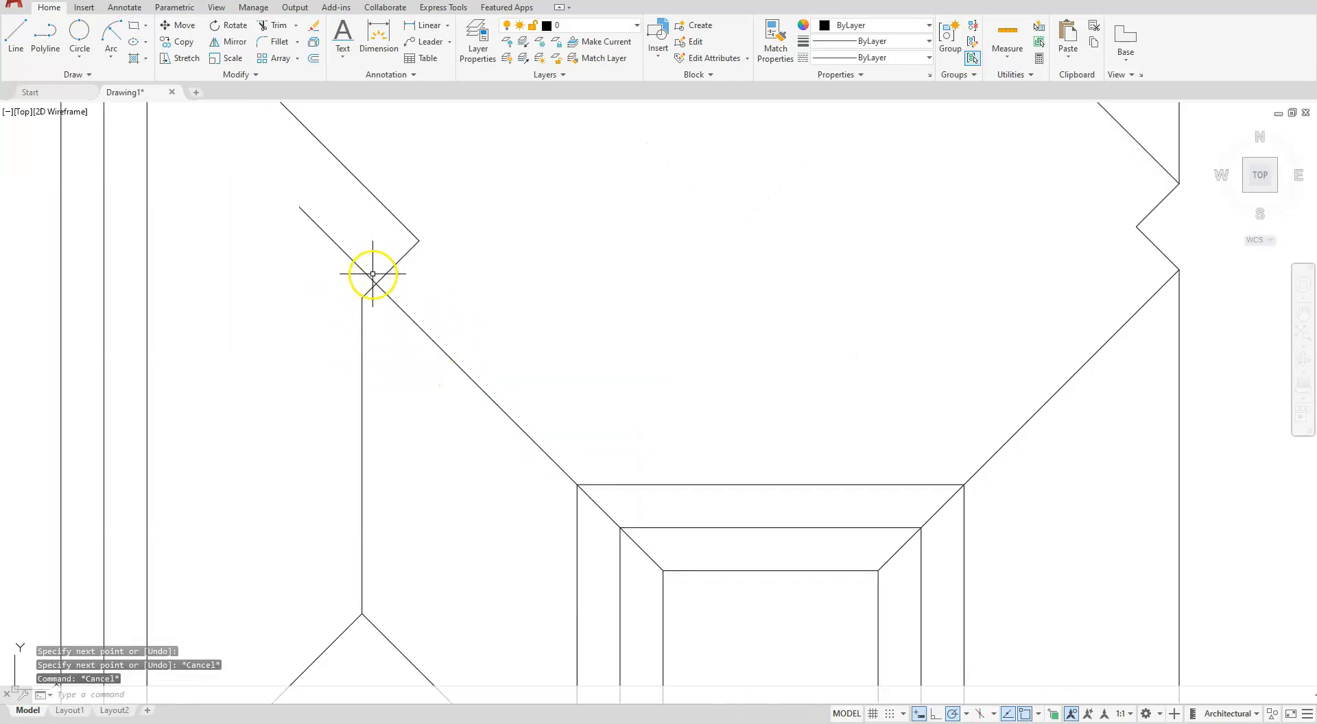
pyautogui.click(278, 42)
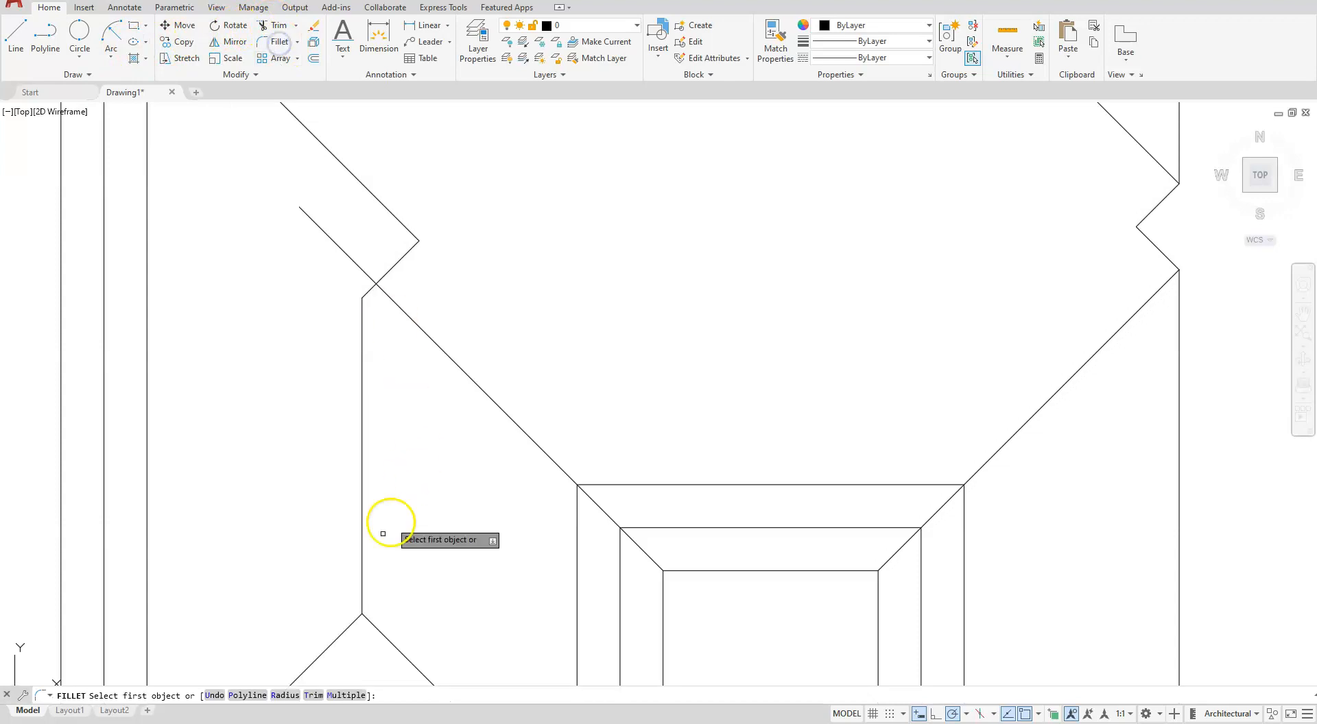
pyautogui.click(348, 695)
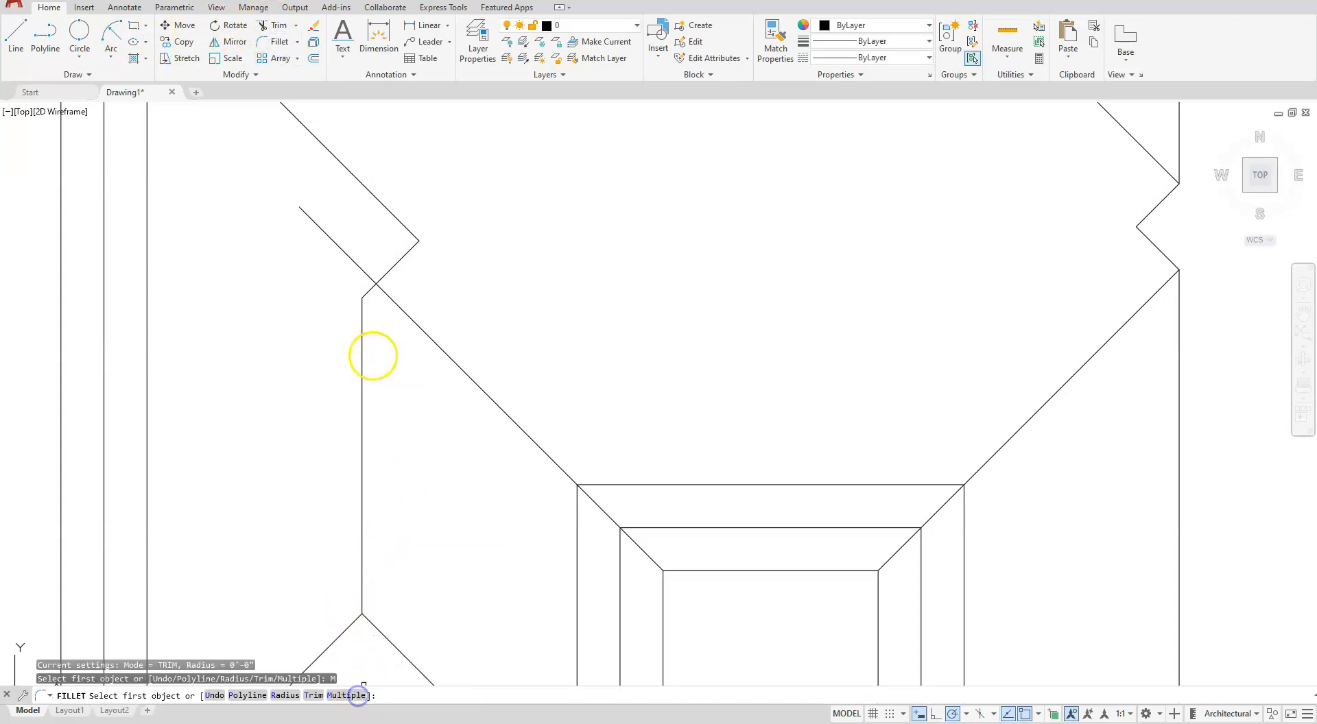
pyautogui.click(400, 261)
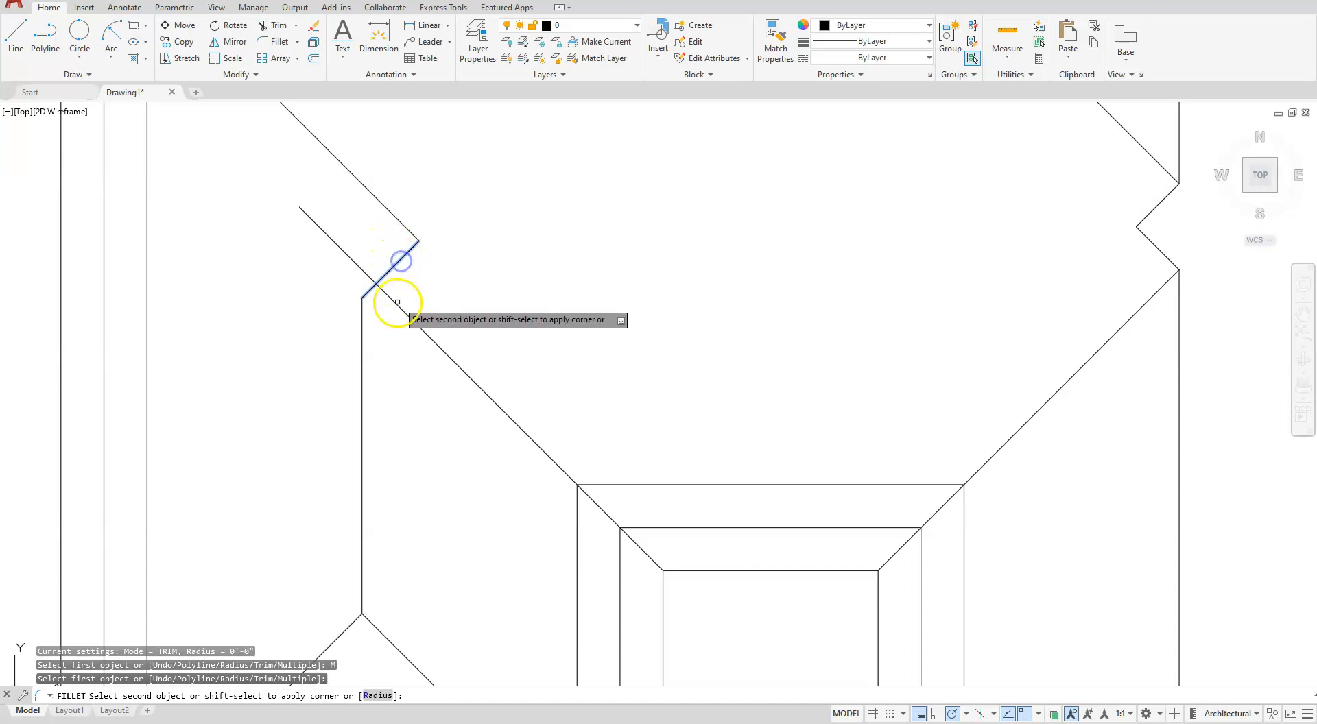
pyautogui.click(397, 302)
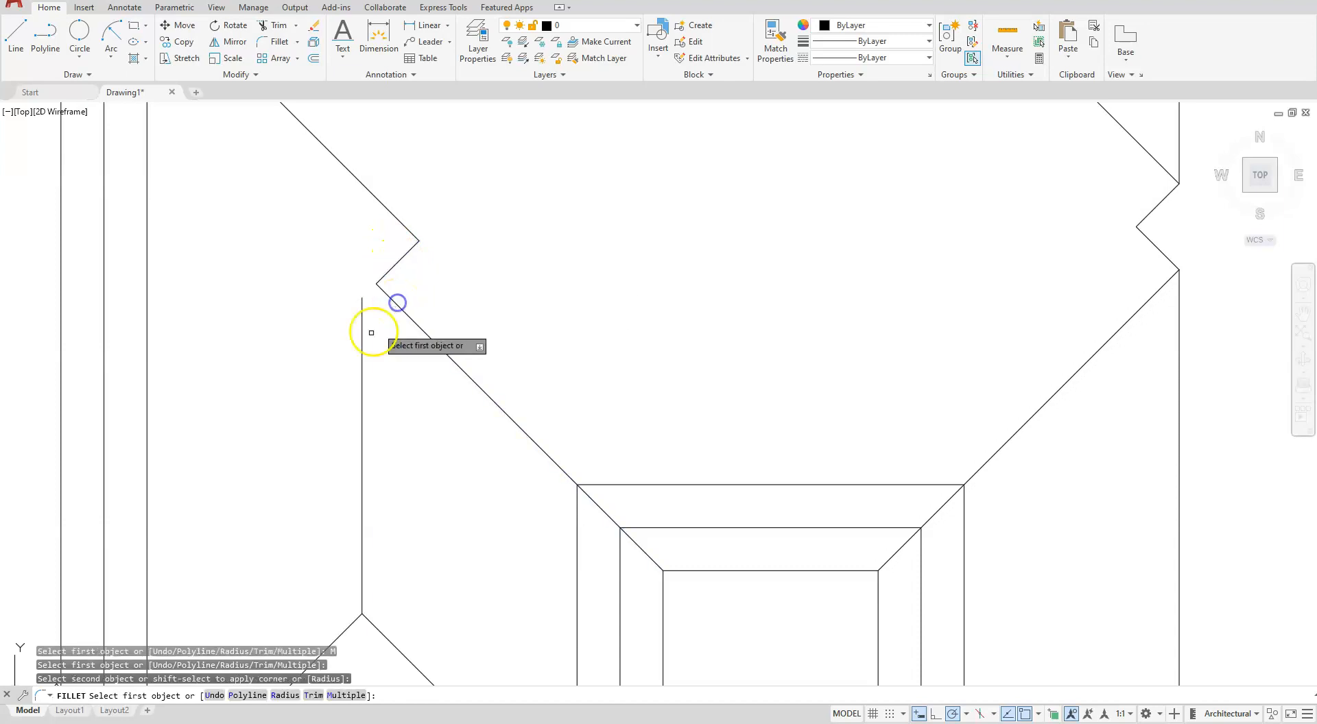
pyautogui.click(360, 342)
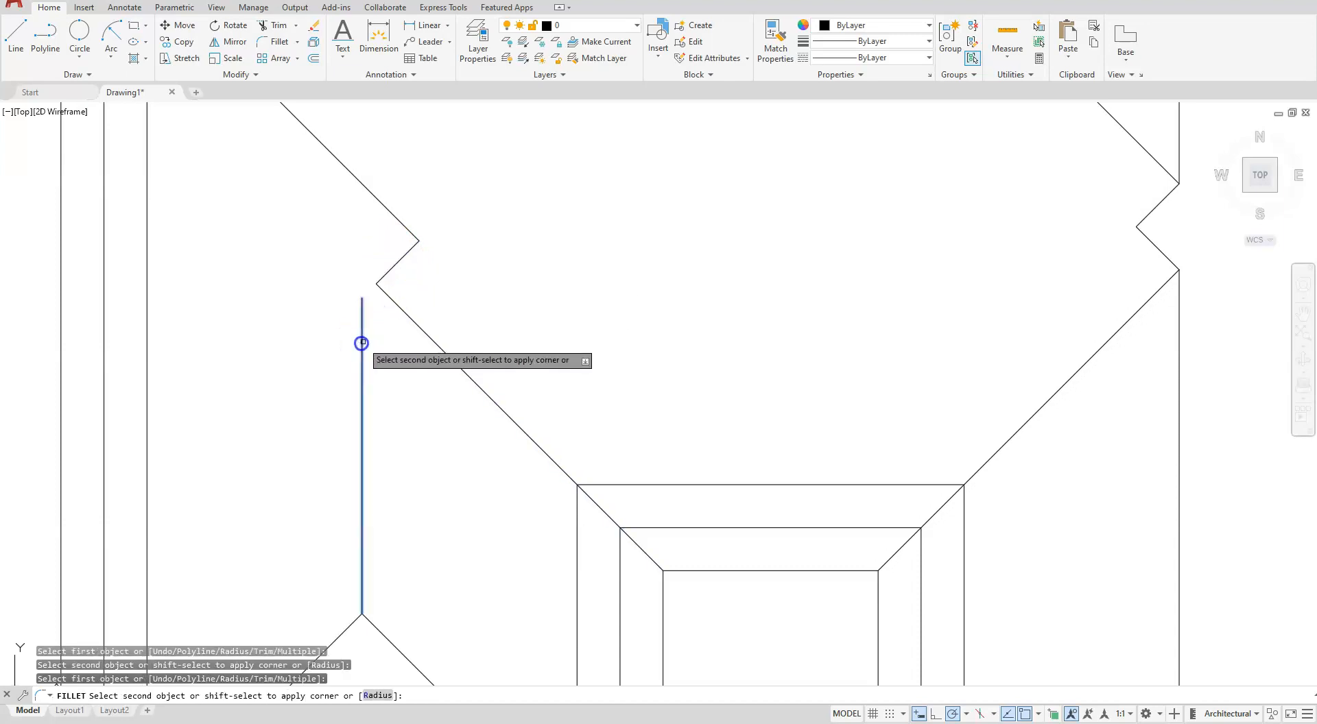
pyautogui.click(413, 319)
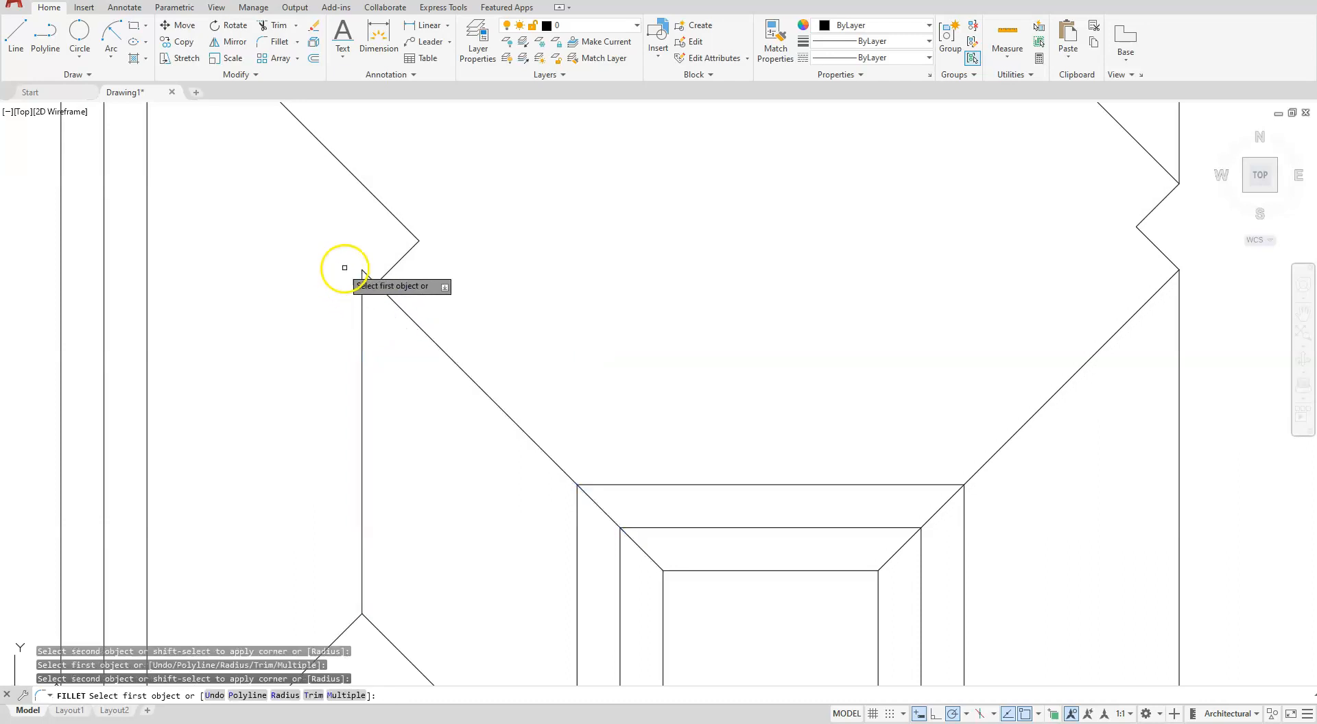
pyautogui.moveTo(419, 261)
pyautogui.mouseDown(button='middle')
pyautogui.moveTo(434, 297)
pyautogui.moveTo(433, 382)
pyautogui.mouseUp(button='middle')
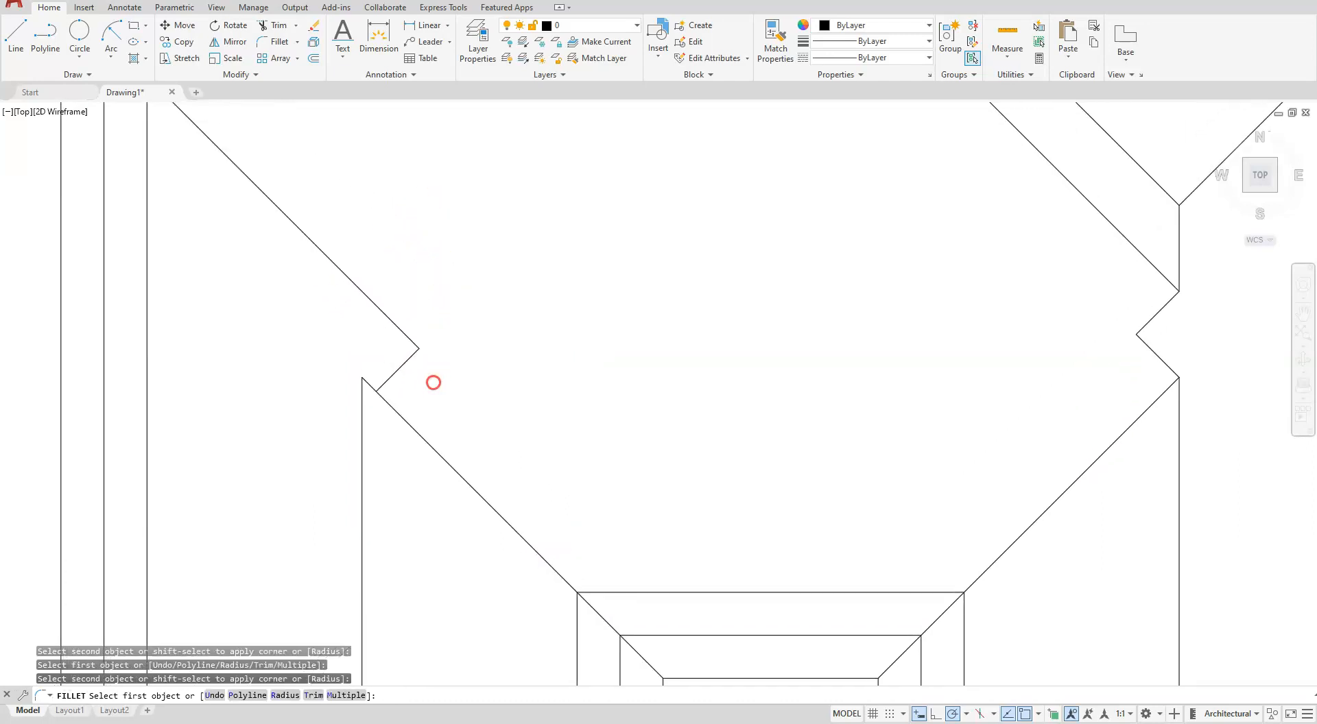
pyautogui.press('Escape')
pyautogui.press('Escape')
# - Draw a 45° line up and to the right from the left ridge's upper end, crossing the upper-left hip line
pyautogui.write('l')
pyautogui.press('Return')
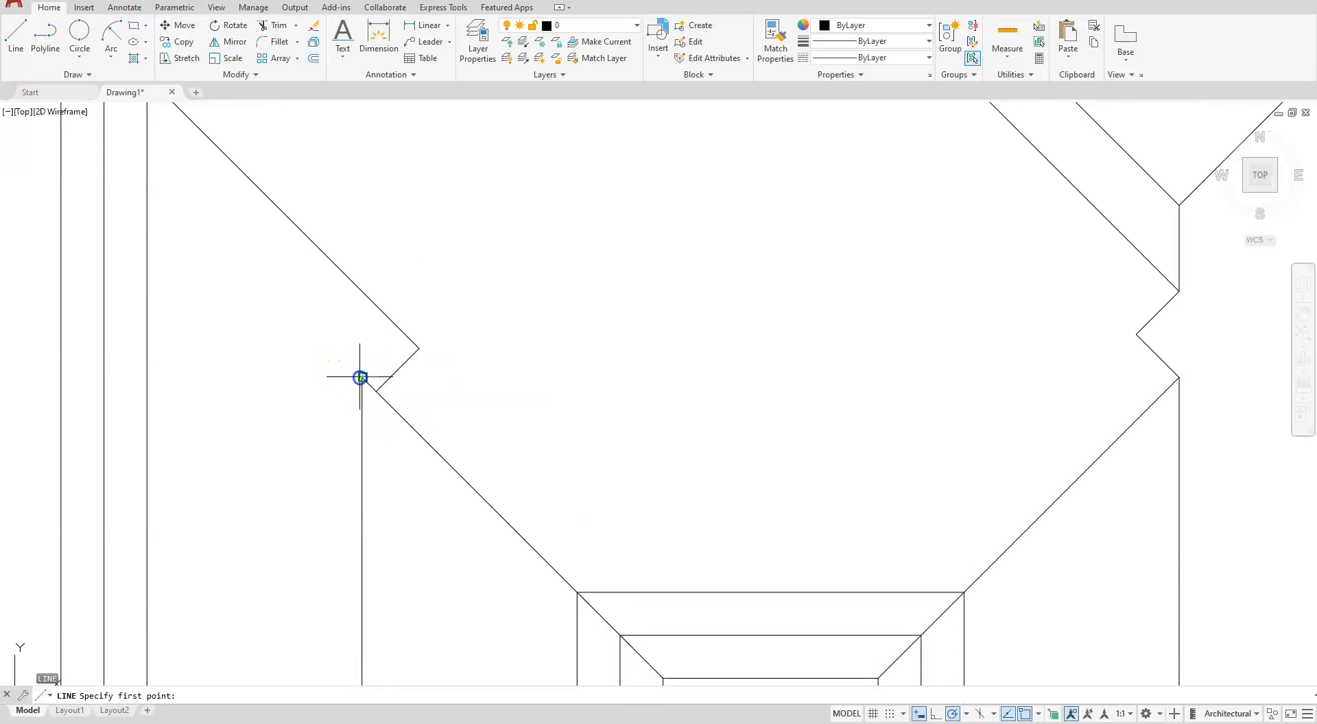
pyautogui.click(362, 377)
pyautogui.click(461, 278)
pyautogui.press('Escape')
pyautogui.press('Escape')
# - Delete the old short left diagonal and fillet the new 45° line with the upper-left hip line
pyautogui.click(407, 367)
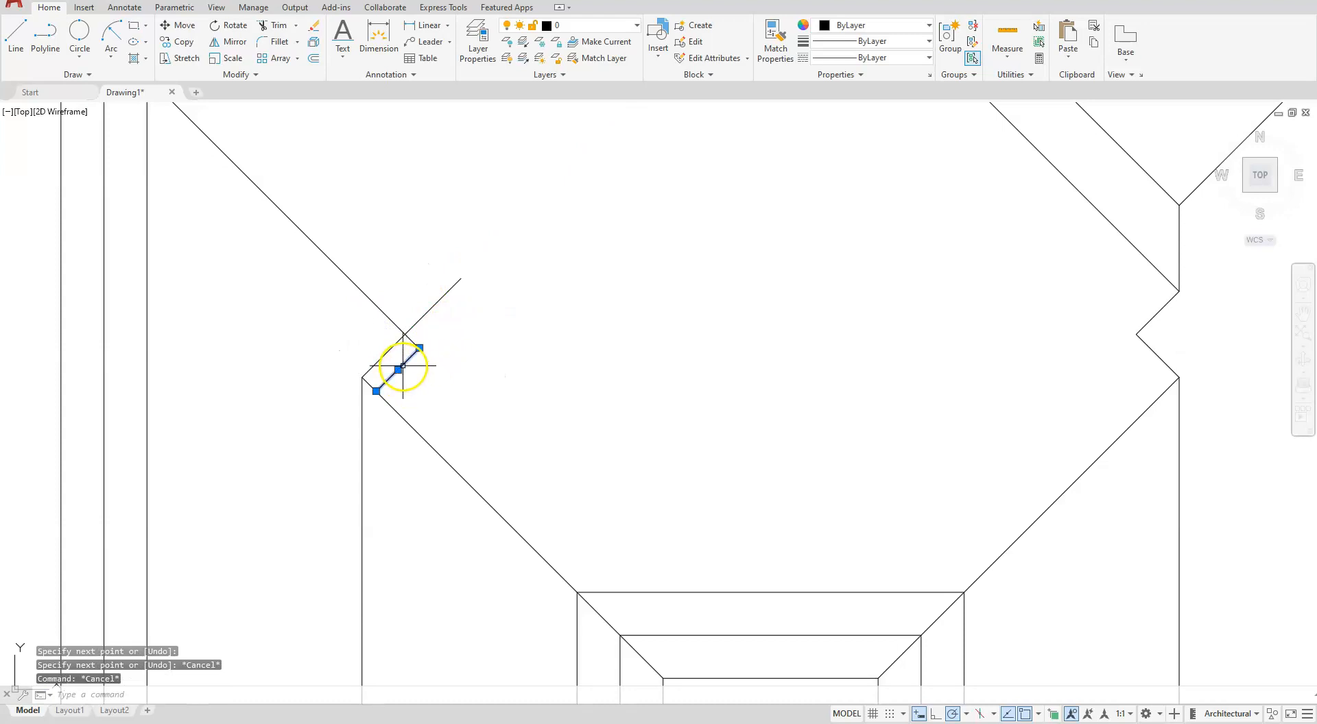
pyautogui.press('Delete')
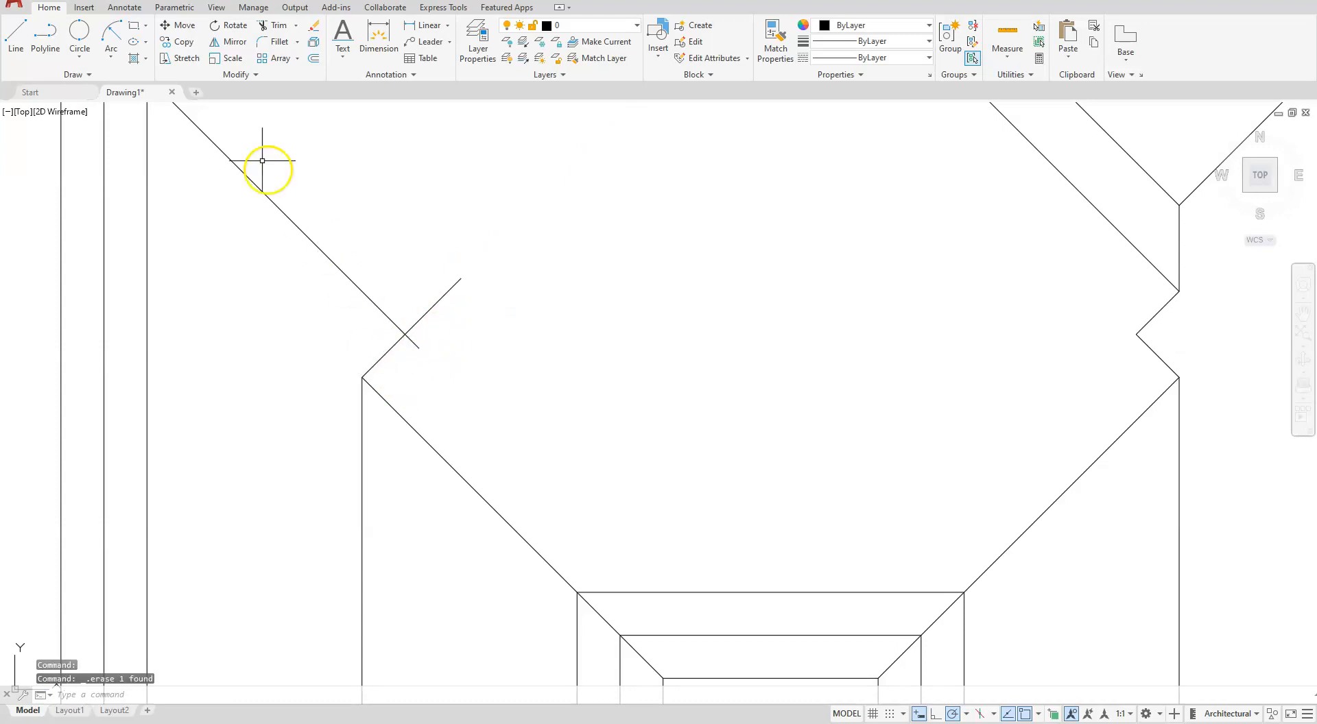
pyautogui.click(274, 42)
pyautogui.click(396, 343)
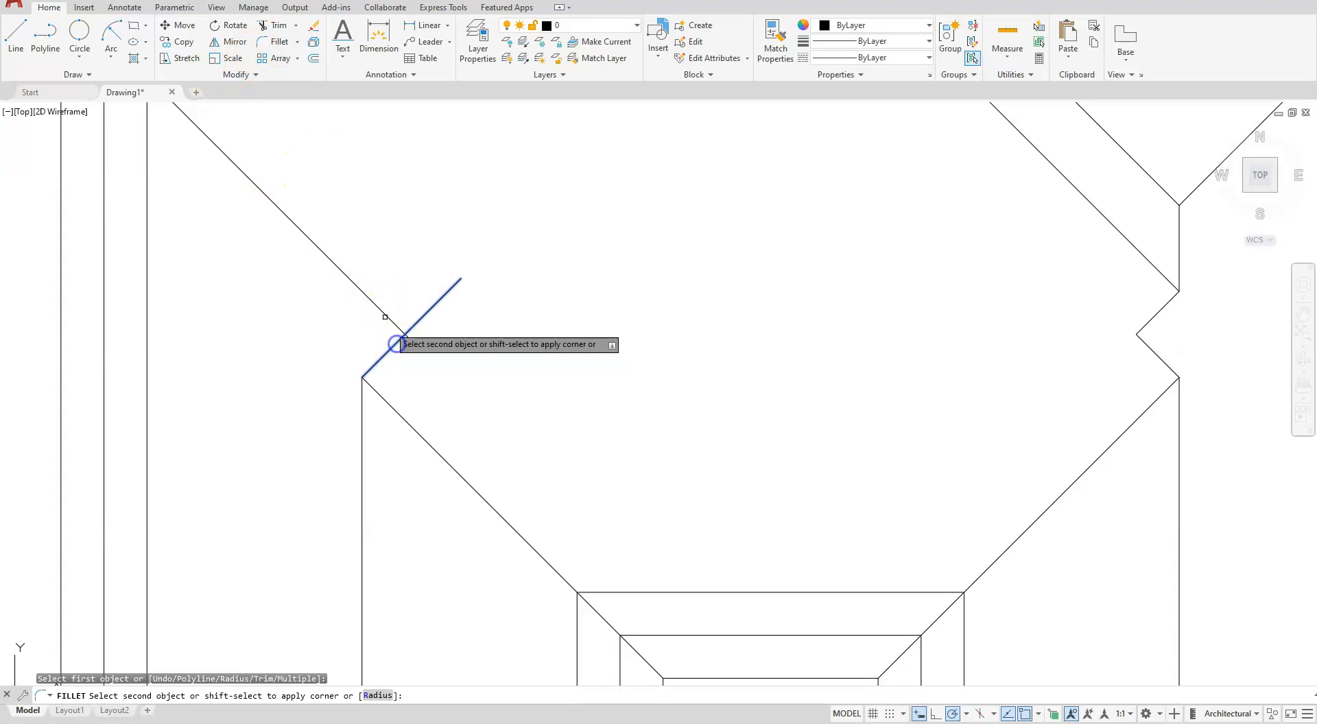
pyautogui.click(376, 306)
pyautogui.press('Escape')
pyautogui.scroll(-4, 471, 354)
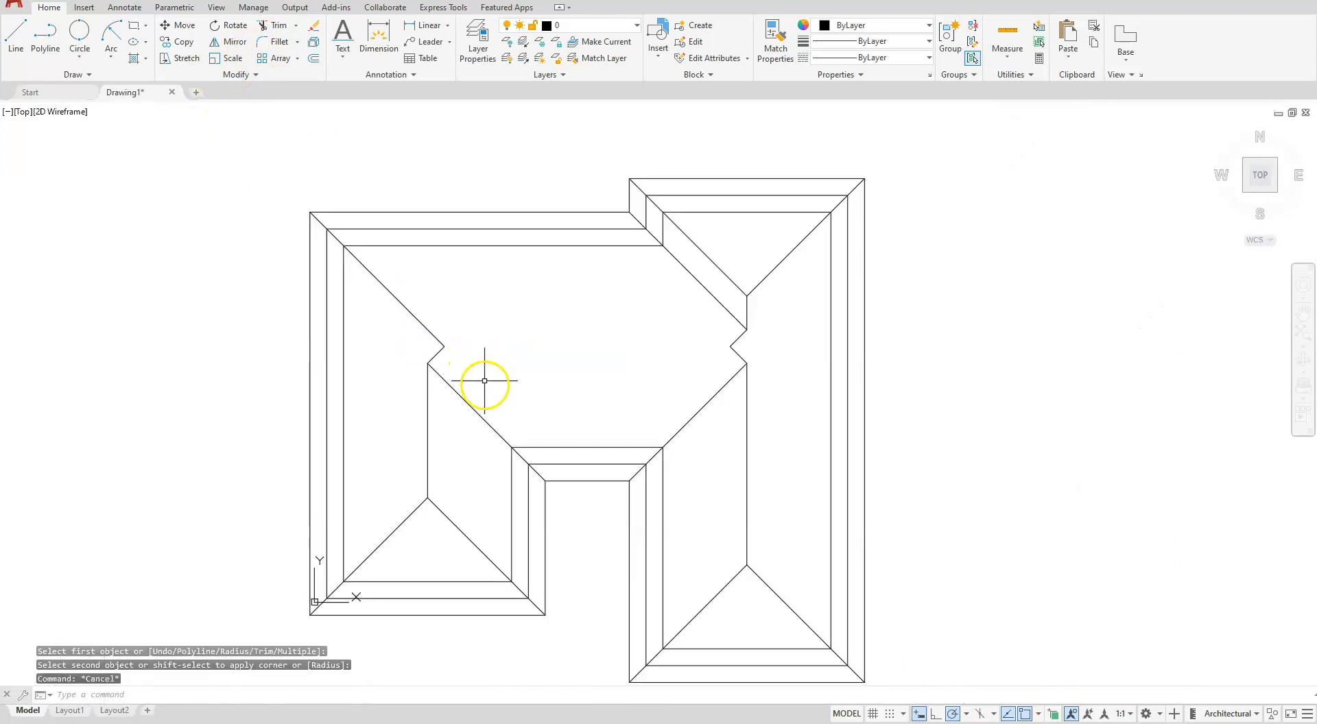
# - Draw the horizontal main ridge from the upper-left hip's end to the corner of the two short right diagonals
pyautogui.scroll(2, 511, 426)
pyautogui.write('l')
pyautogui.press('Return')
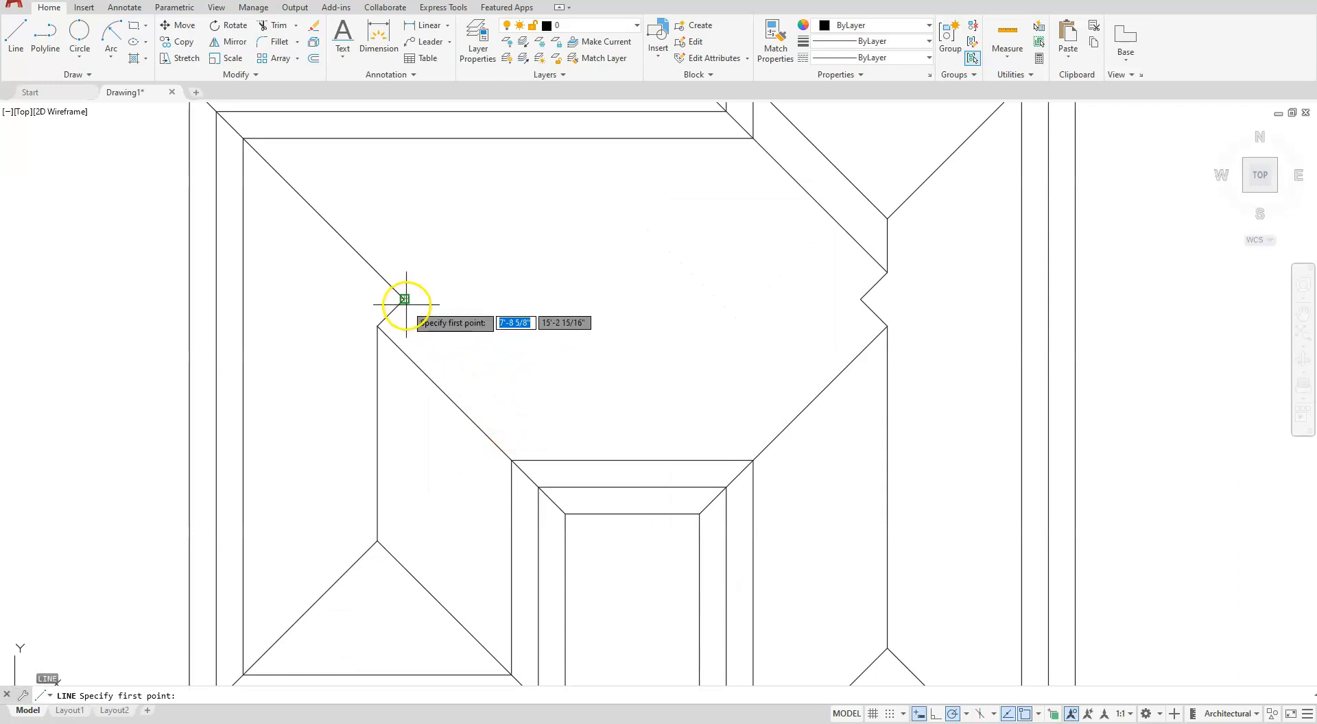
pyautogui.click(404, 299)
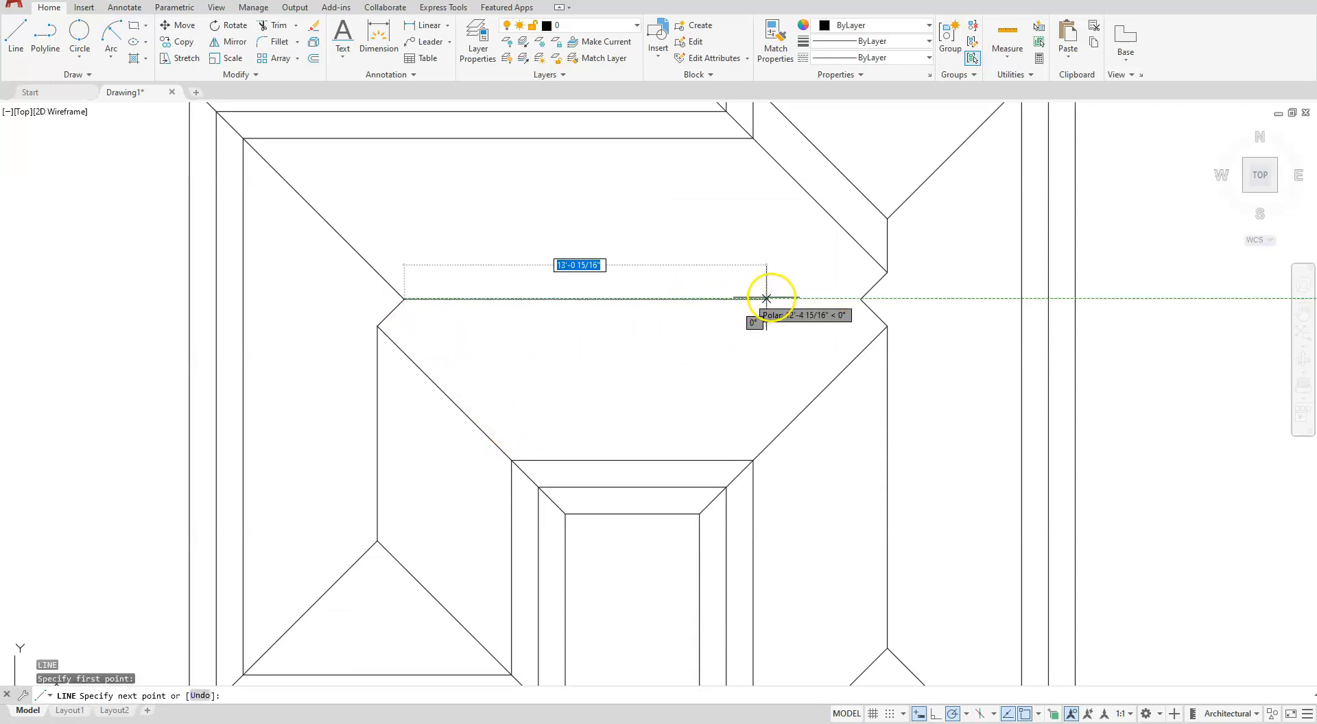
pyautogui.click(860, 299)
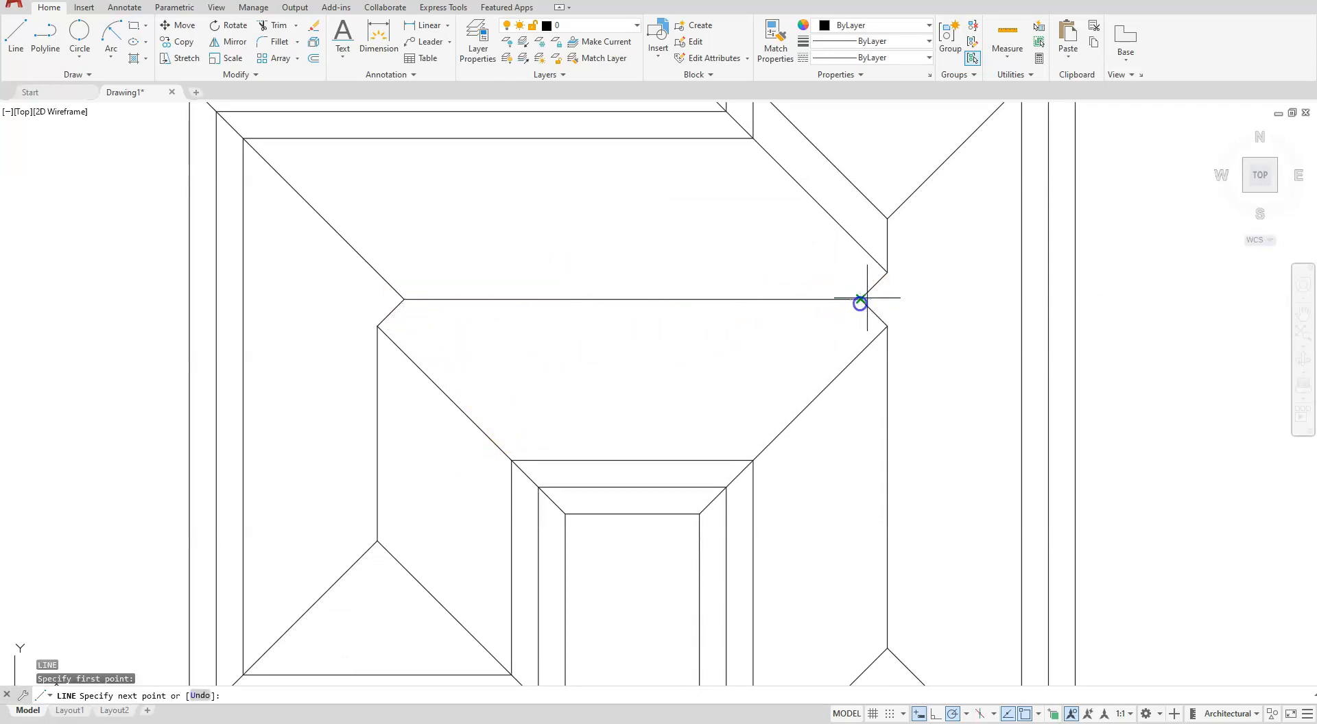
pyautogui.press('Escape')
pyautogui.press('Escape')
pyautogui.press('Escape')
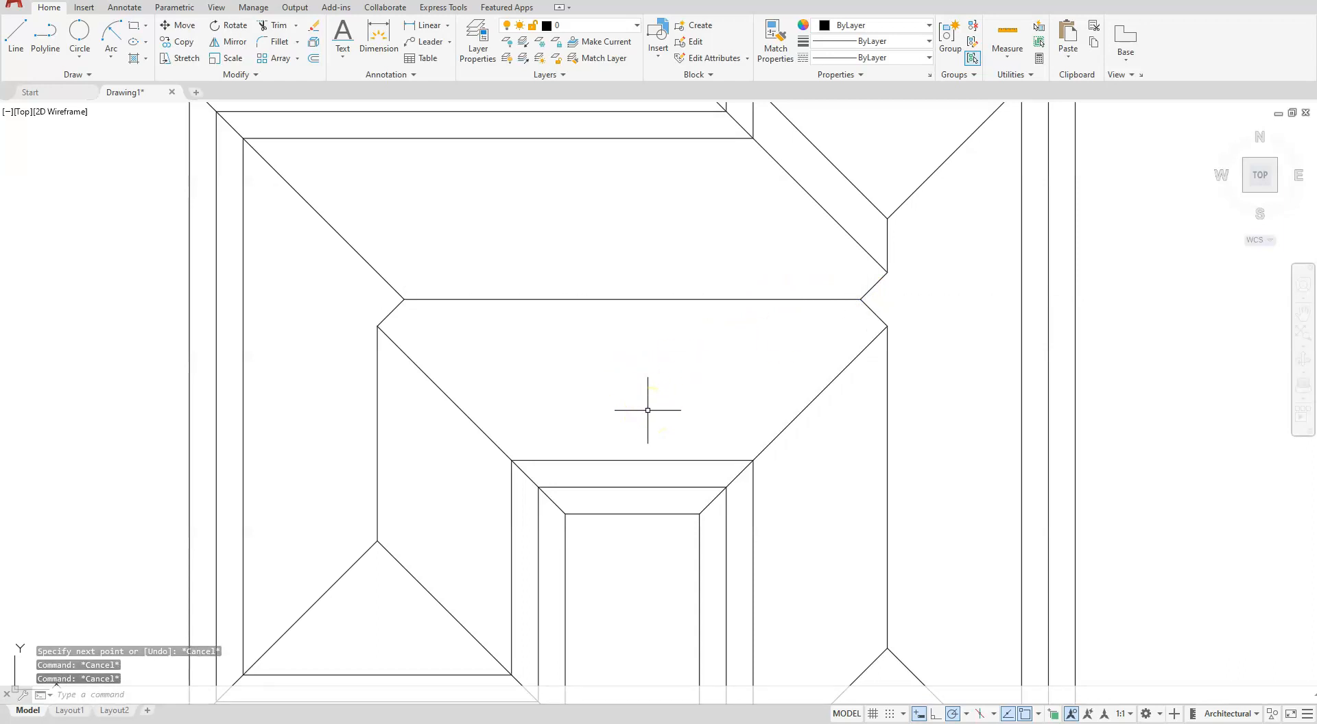
pyautogui.scroll(-4, 436, 445)
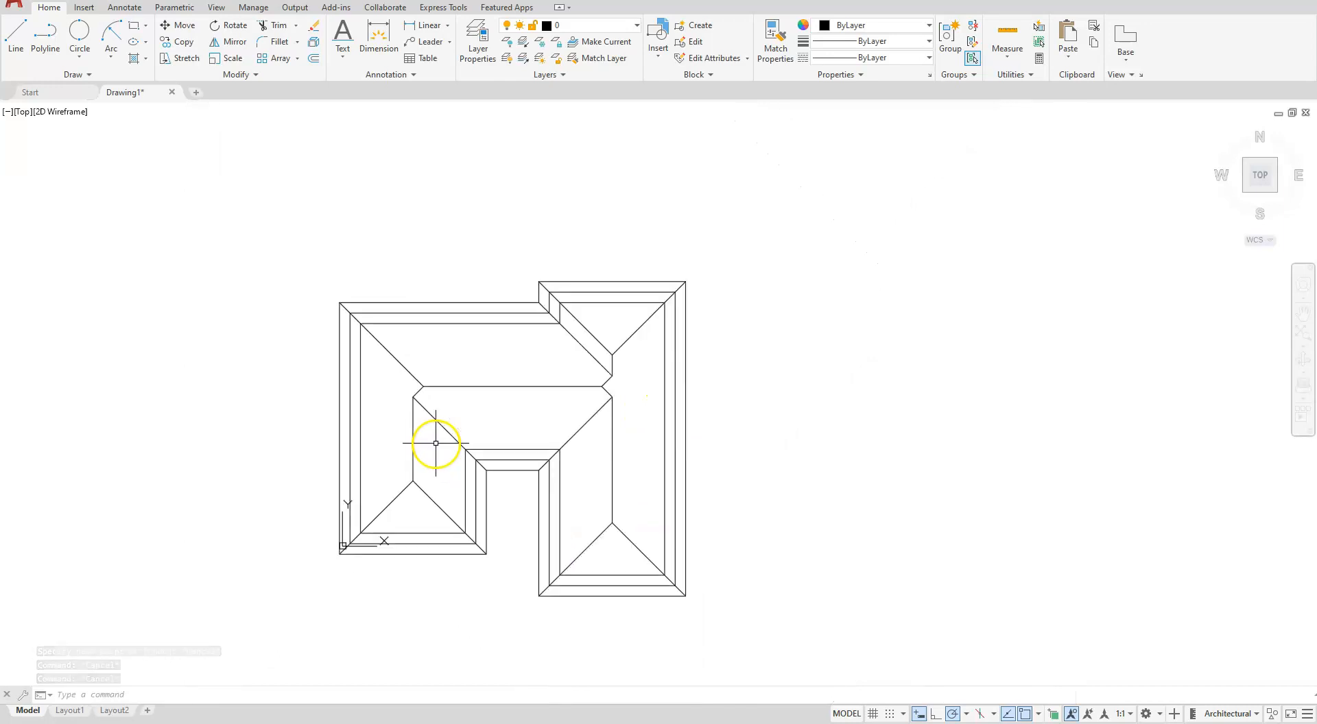
pyautogui.scroll(2, 590, 505)
pyautogui.moveTo(566, 535)
pyautogui.mouseDown(button='middle')
pyautogui.moveTo(612, 552)
pyautogui.moveTo(750, 550)
pyautogui.mouseUp(button='middle')
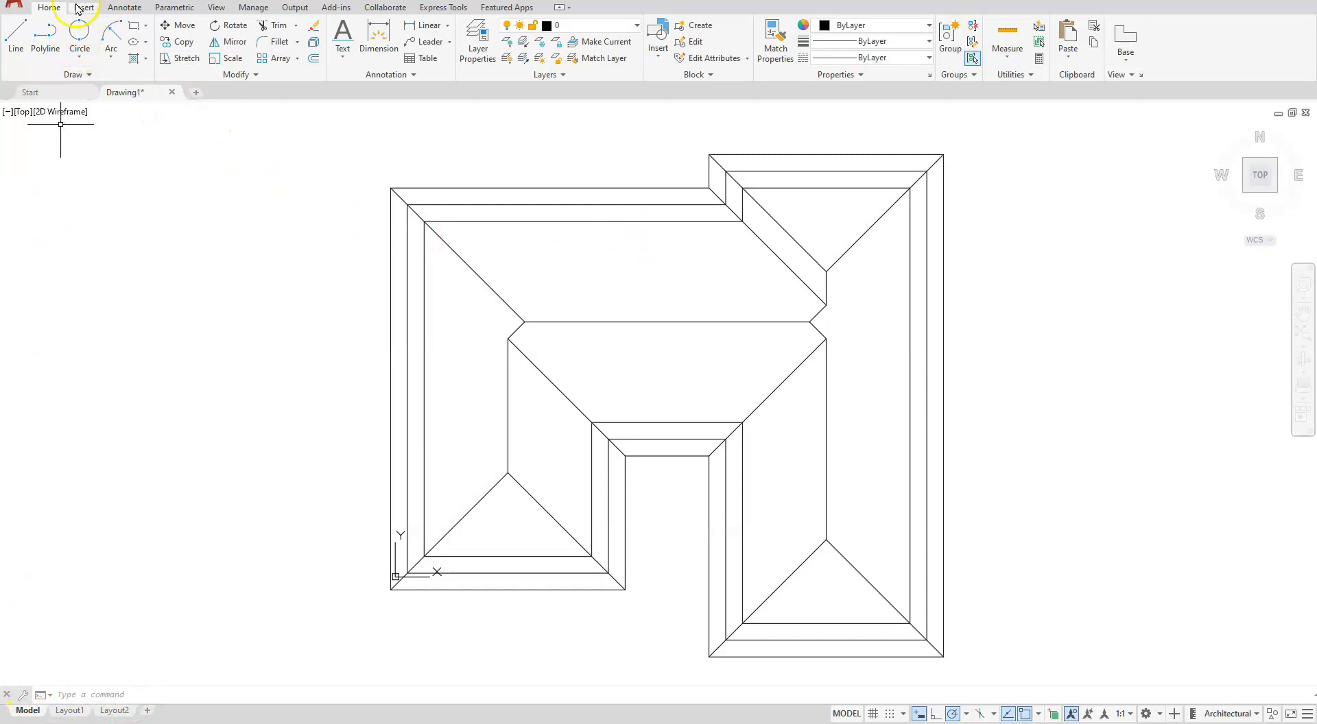
# - Save the roof plan drawing in the Class 7 folder under the file name Annotation
pyautogui.write('Sve')
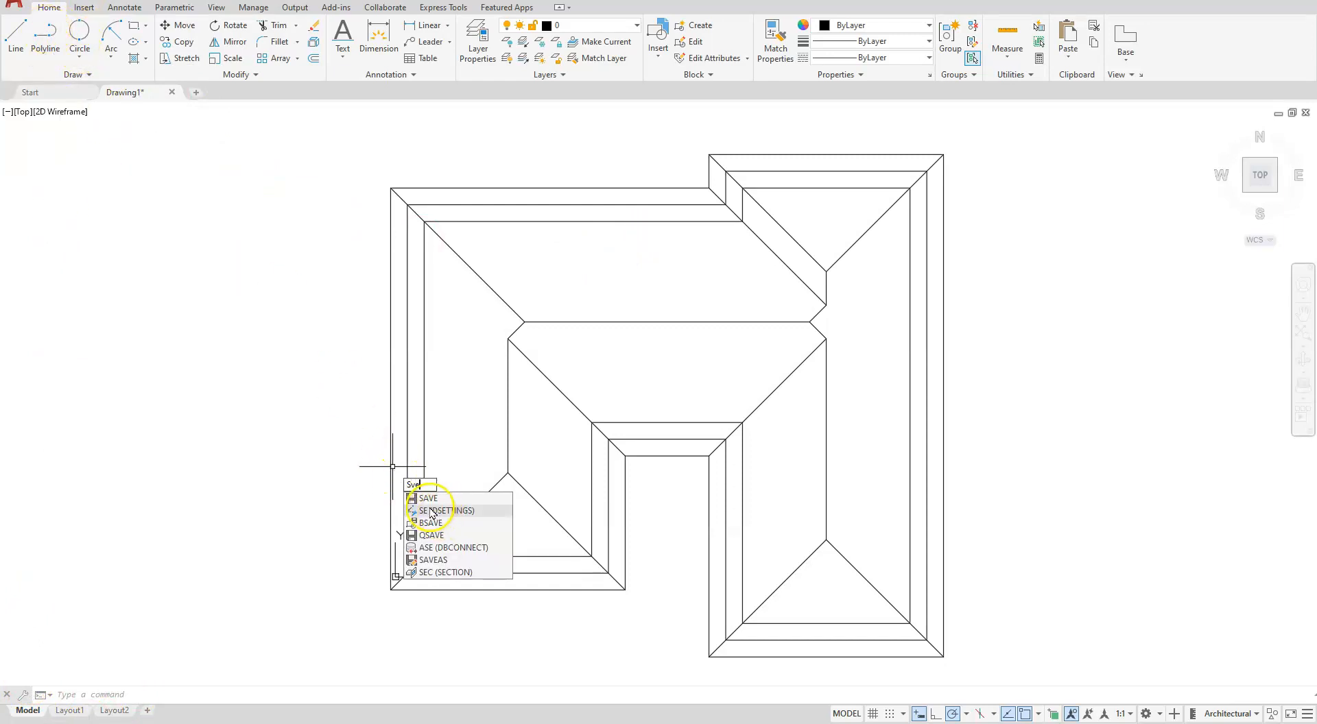
pyautogui.press('BackSpace')
pyautogui.press('BackSpace')
pyautogui.write('a')
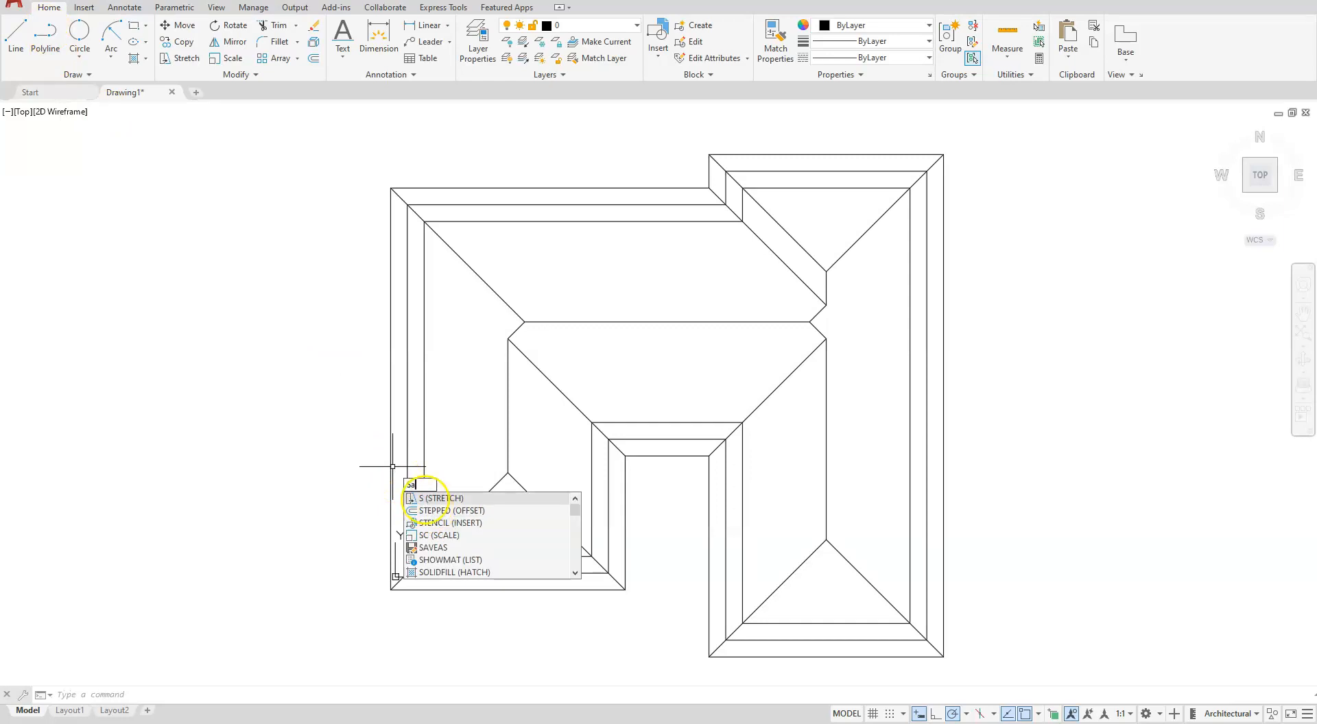
pyautogui.write('ve')
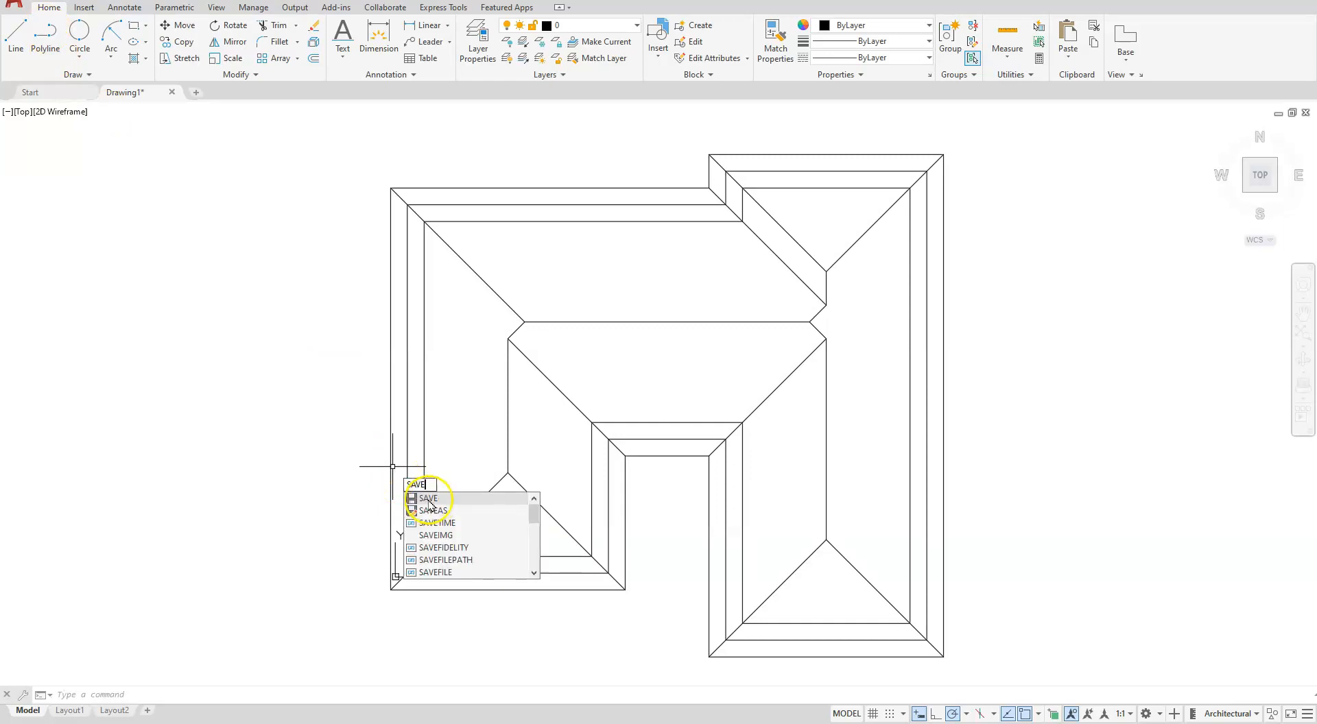
pyautogui.click(429, 499)
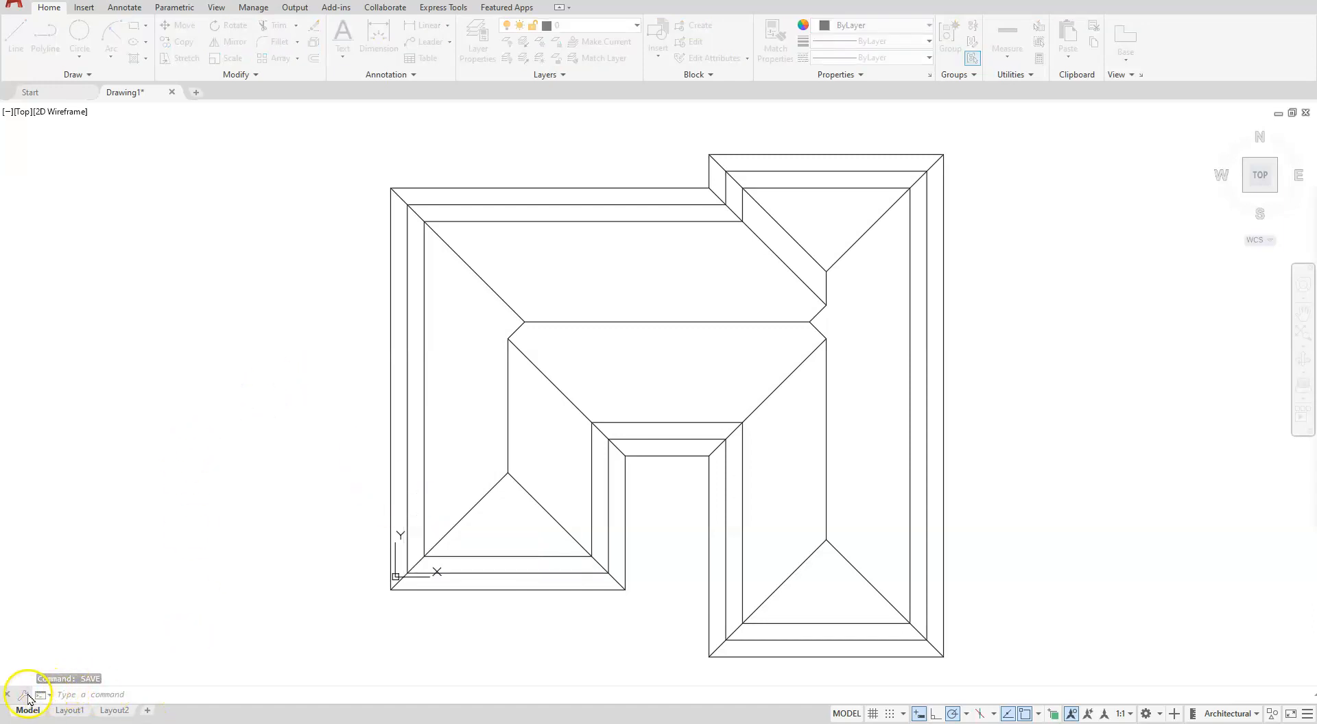
pyautogui.write('Annotation')
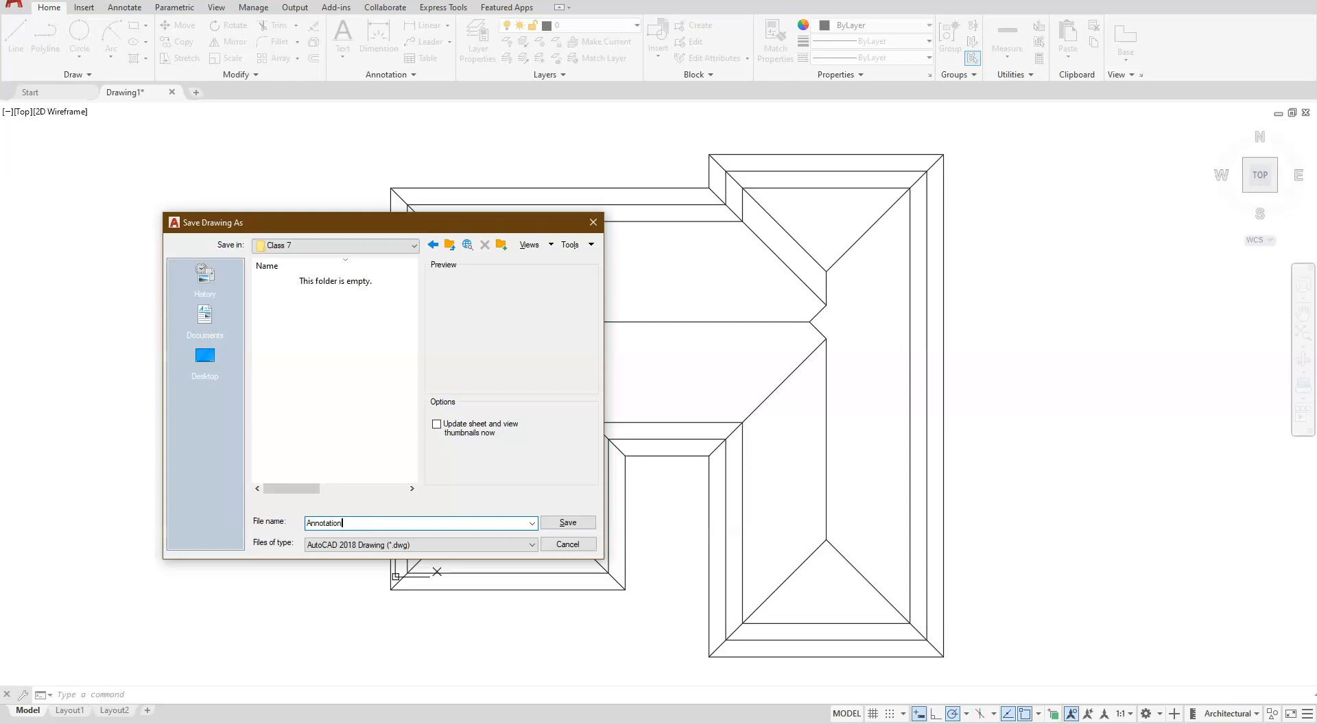
pyautogui.click(575, 525)
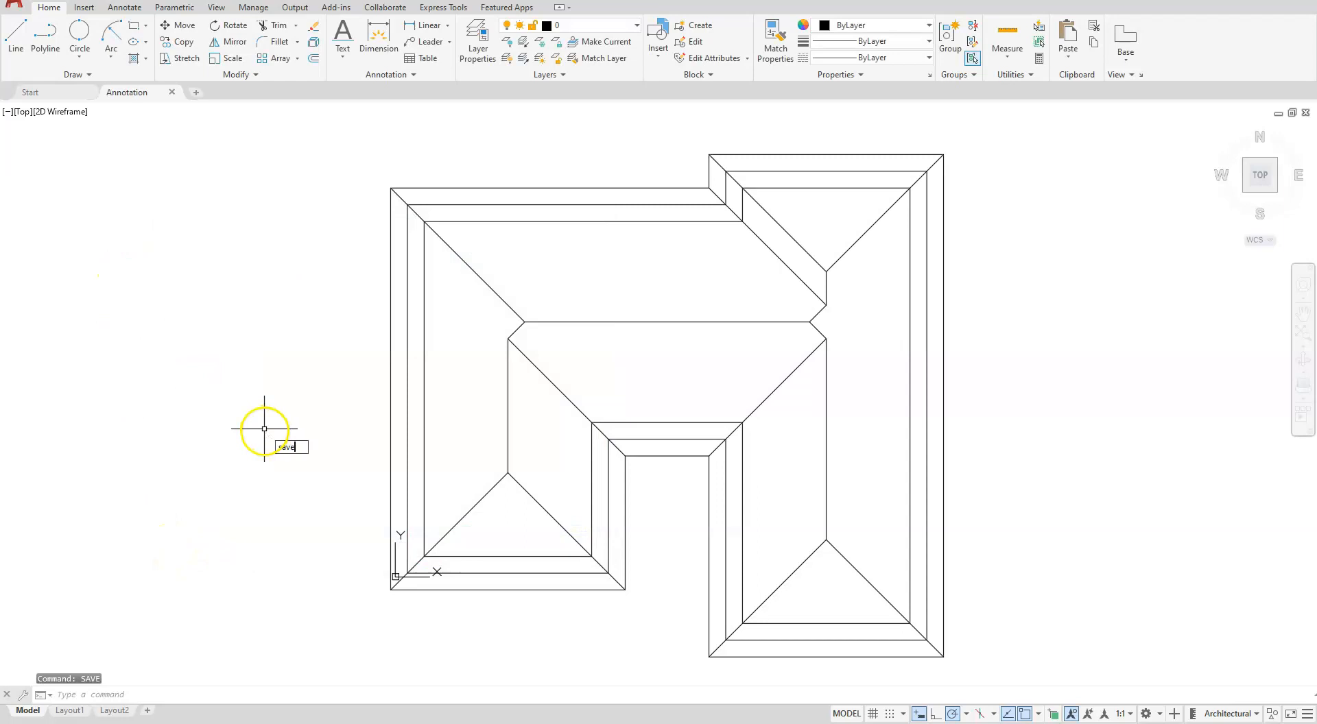
# - Save a copy of the drawing in the Class 7 folder as Paper Space
pyautogui.press('Return')
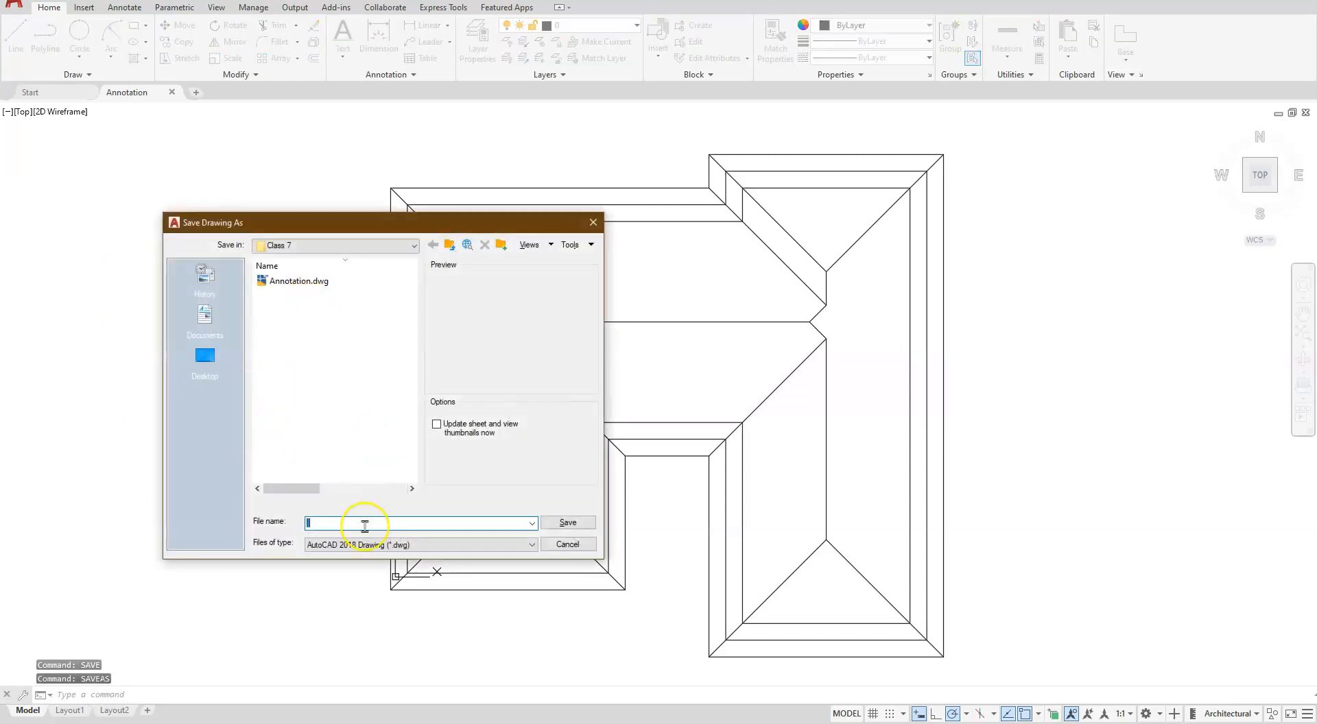
pyautogui.write('Paper Space')
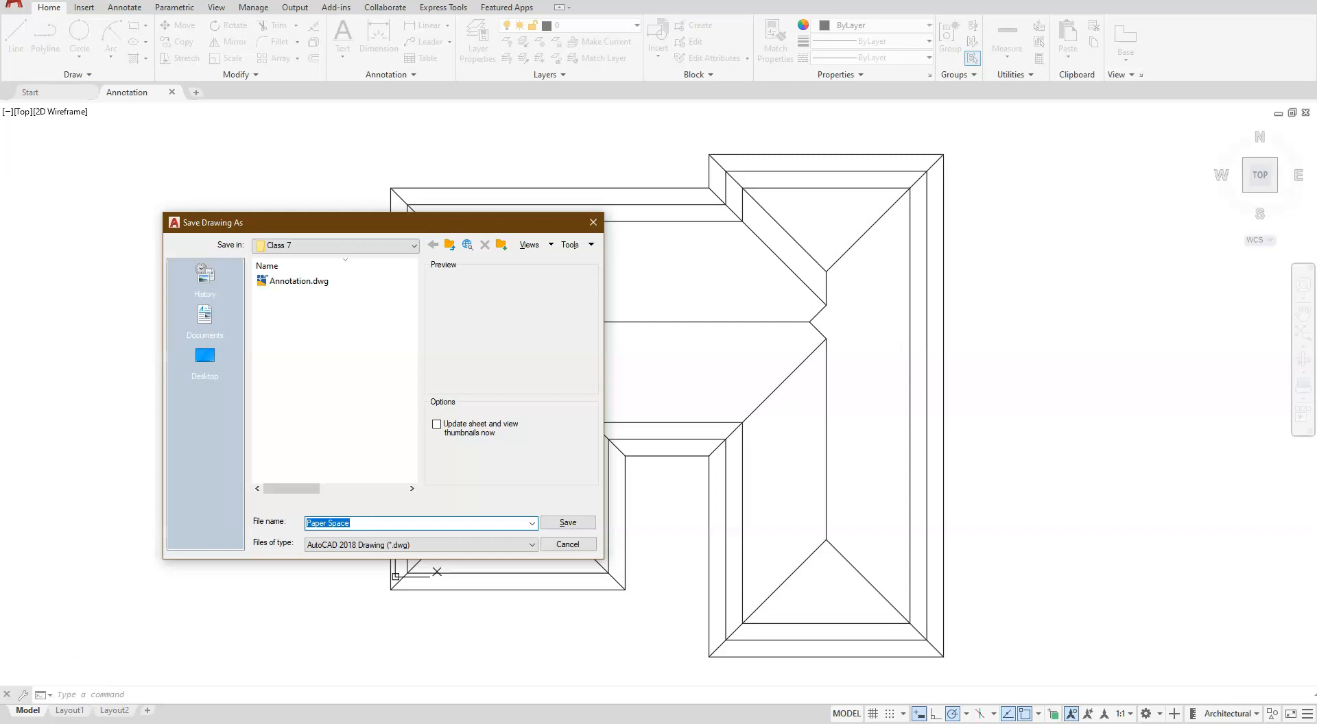
pyautogui.press('Return')
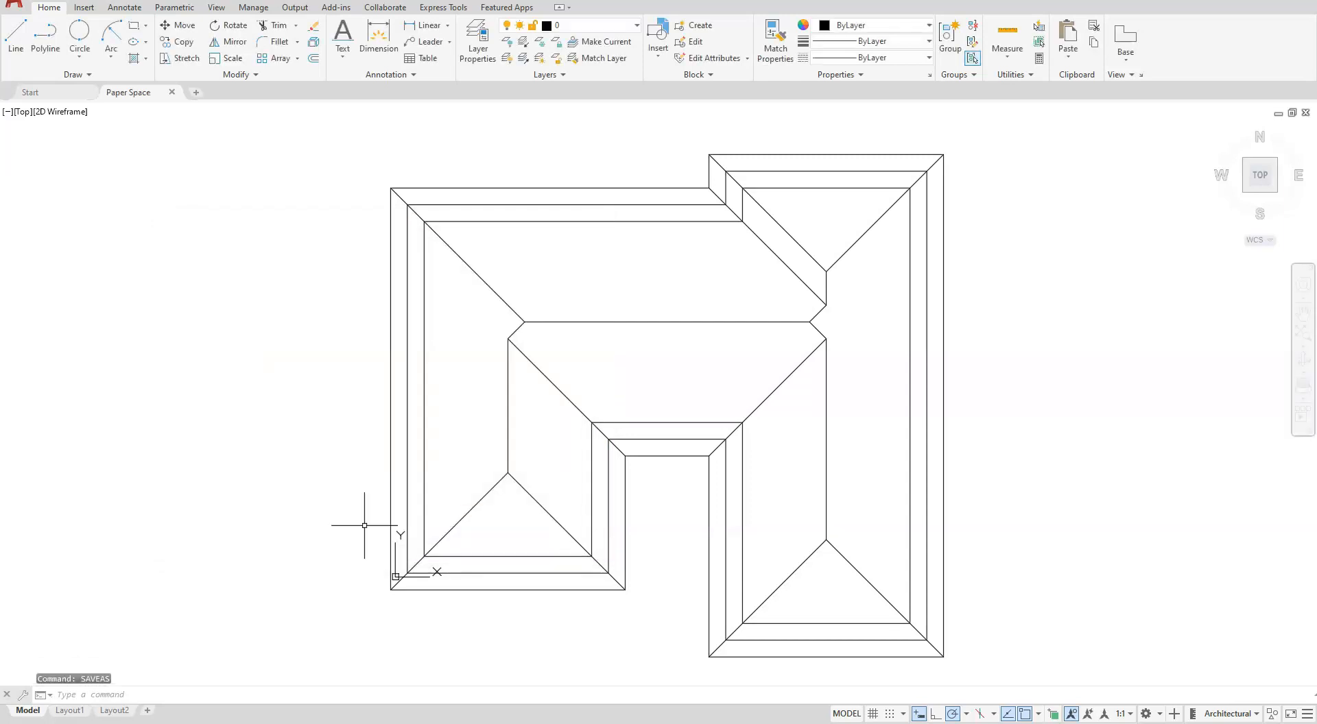
pyautogui.rightClick(364, 526)
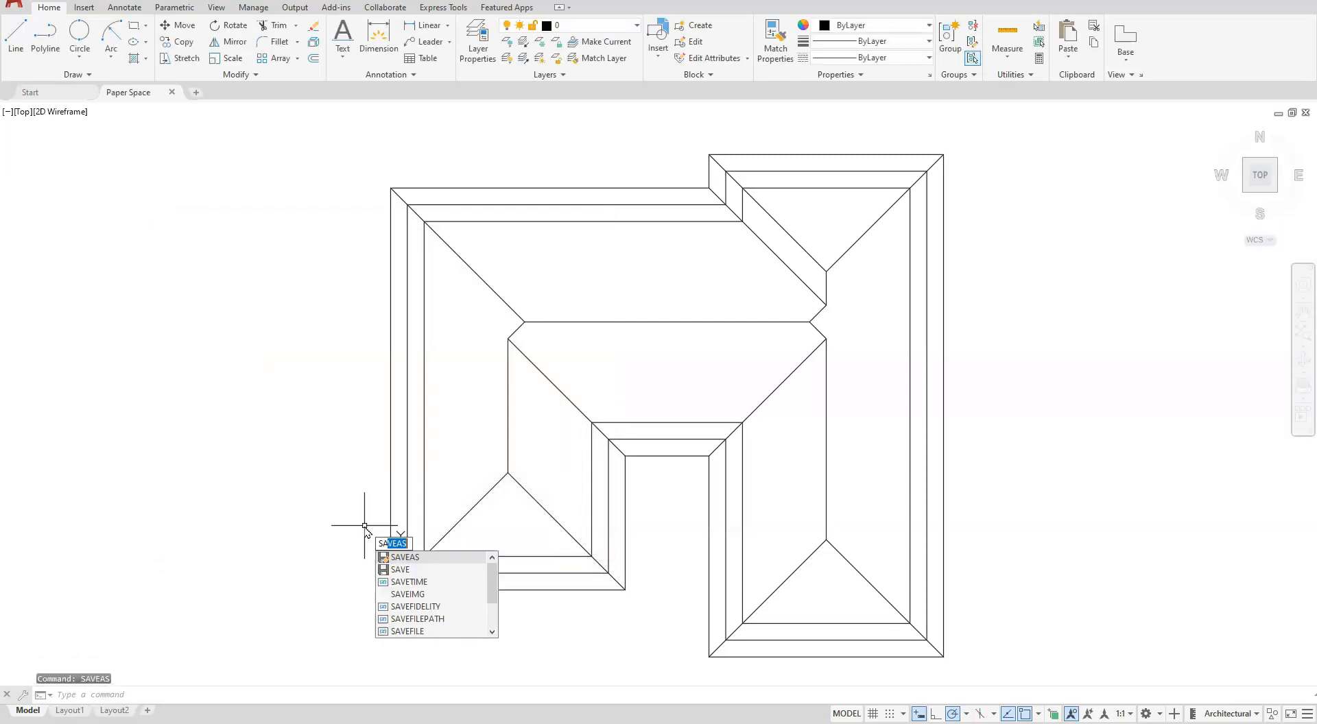
pyautogui.press('Escape')
pyautogui.press('Escape')
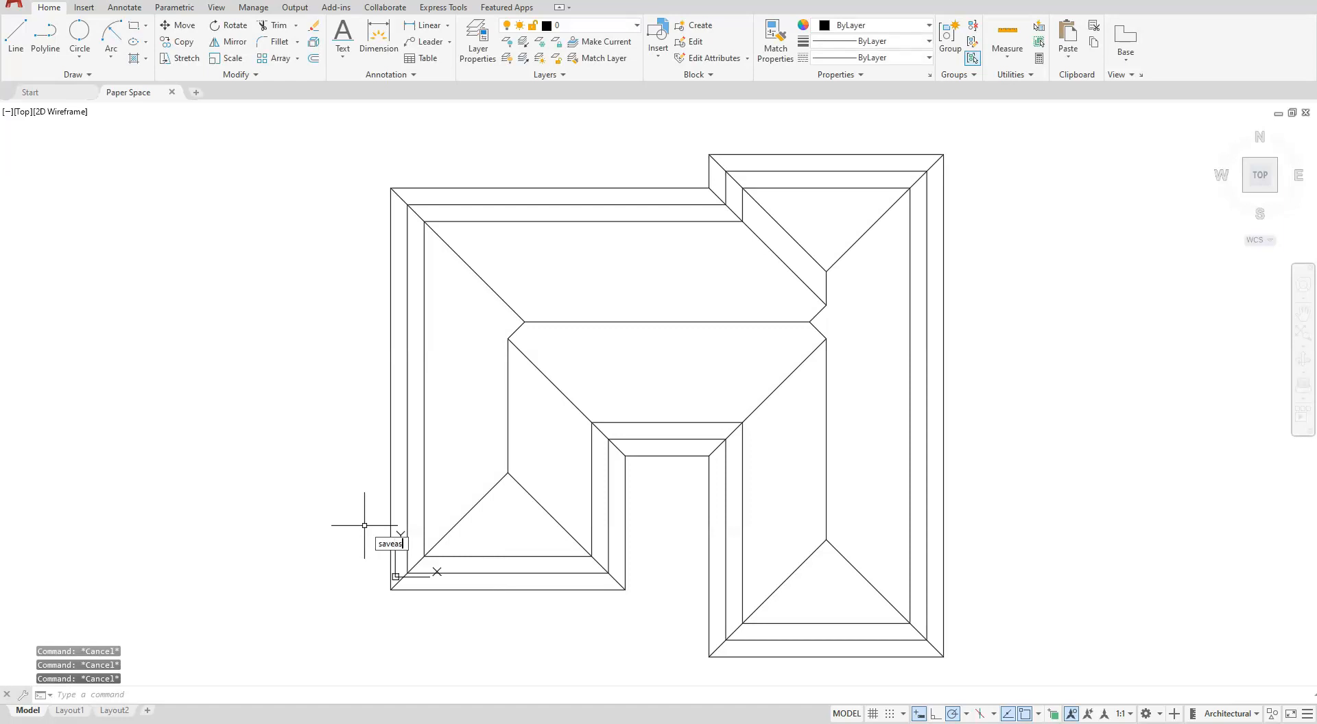
# - Save another copy of the drawing in the Class 7 folder as Model space
pyautogui.hotkey('ctrl', 'shift', 's')
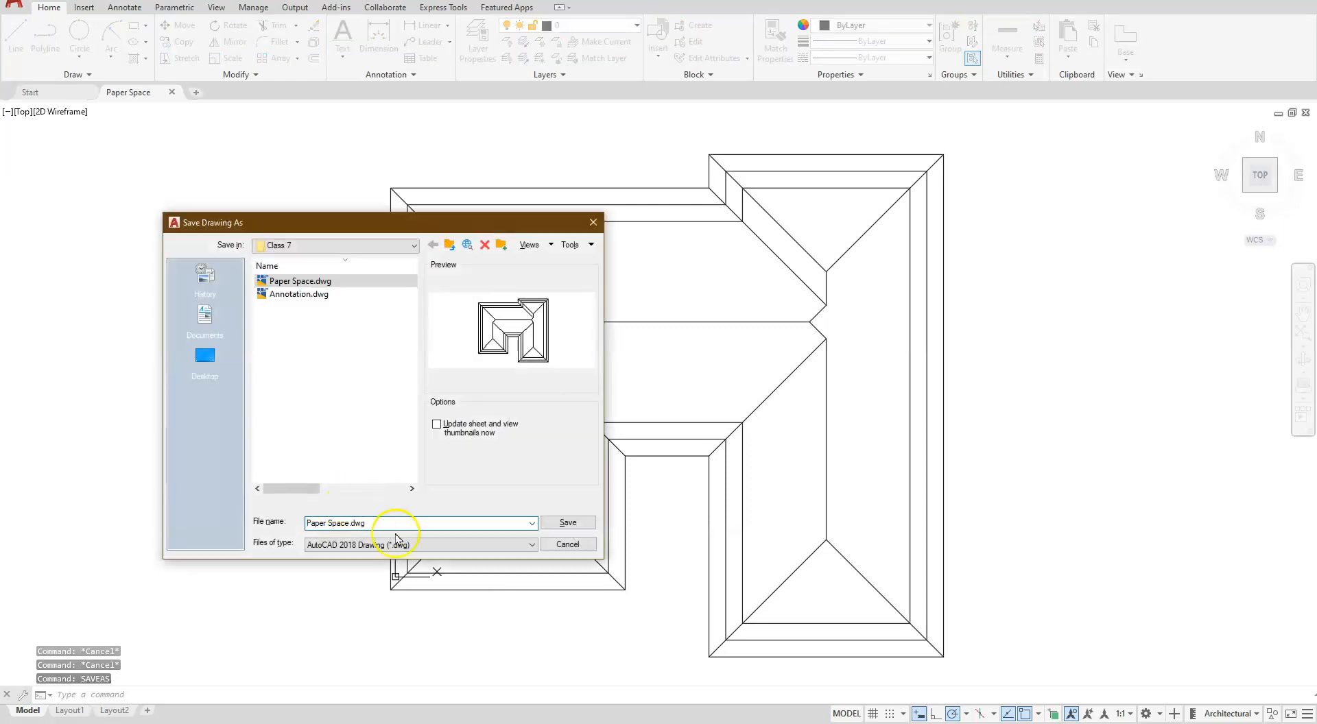
pyautogui.moveTo(420, 523); pyautogui.dragTo(295, 524)
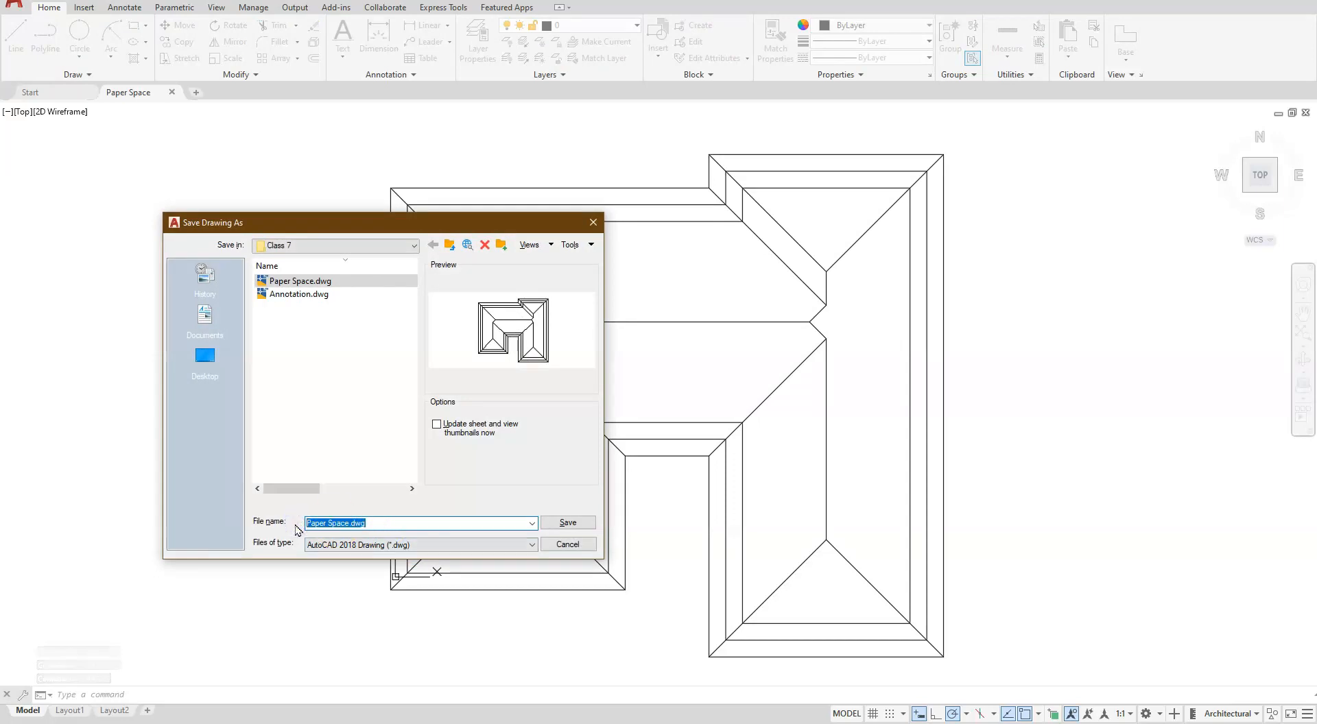
pyautogui.write('Model space')
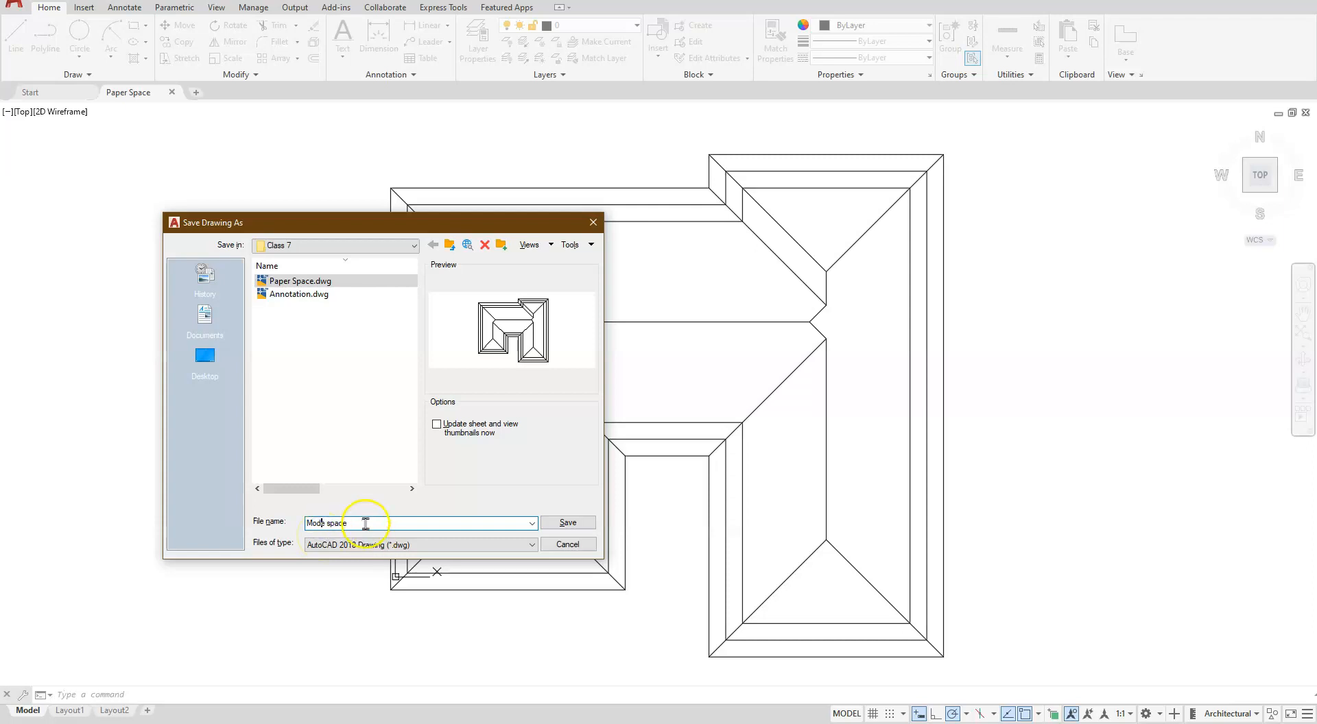
pyautogui.write('l')
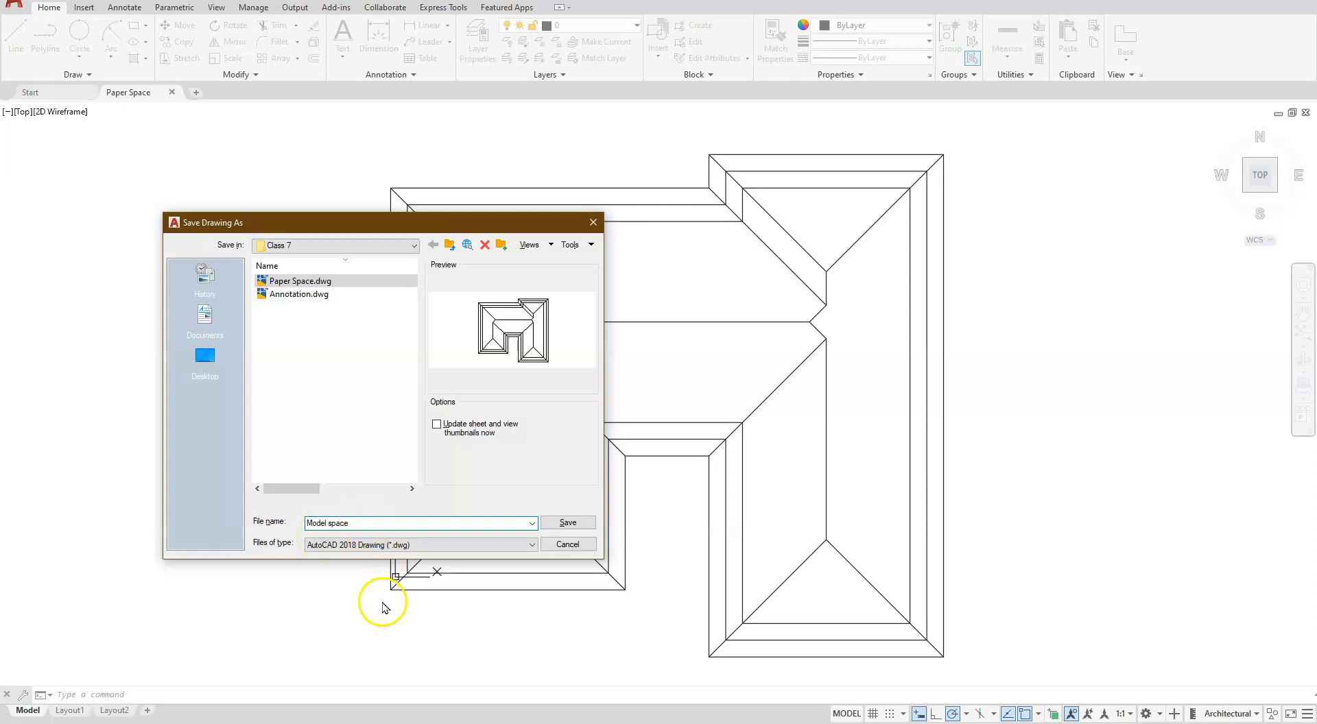
pyautogui.click(569, 523)
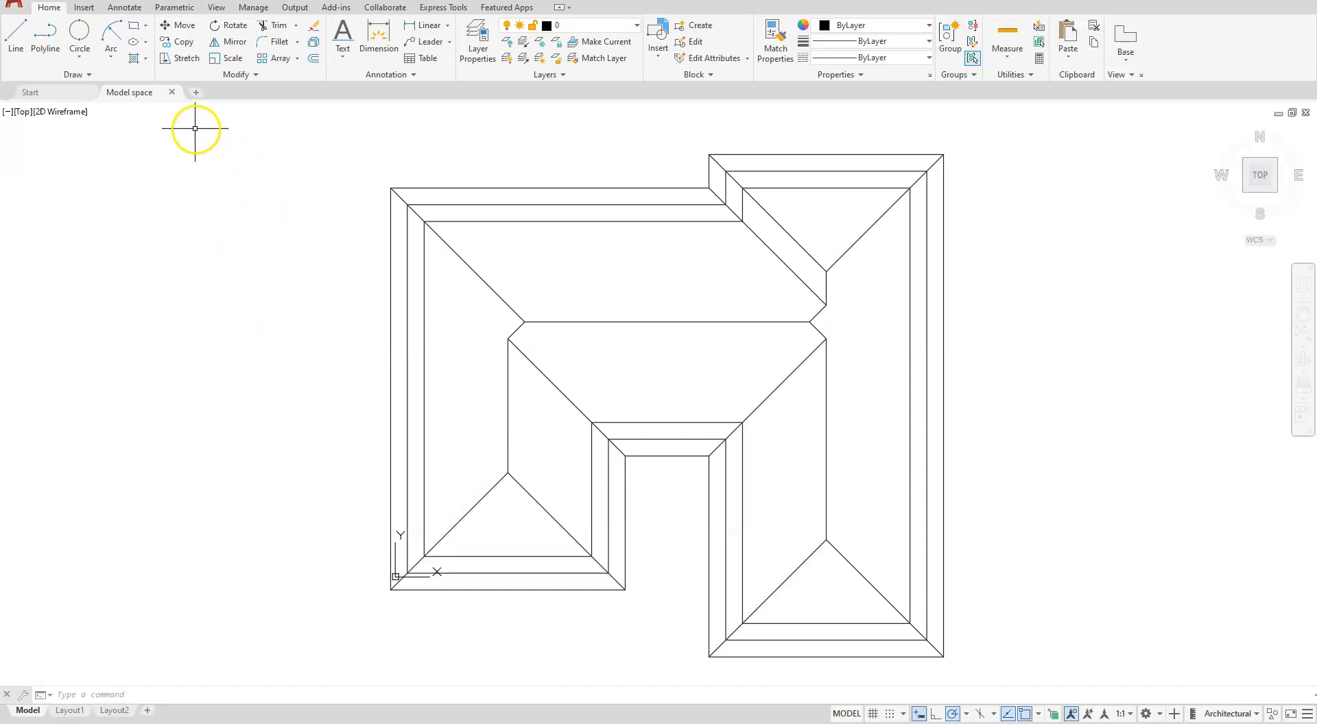
# - Open Annotation.dwg and Paper Space.dwg together from the Class 7 folder
pyautogui.write('n')
pyautogui.press('Return')
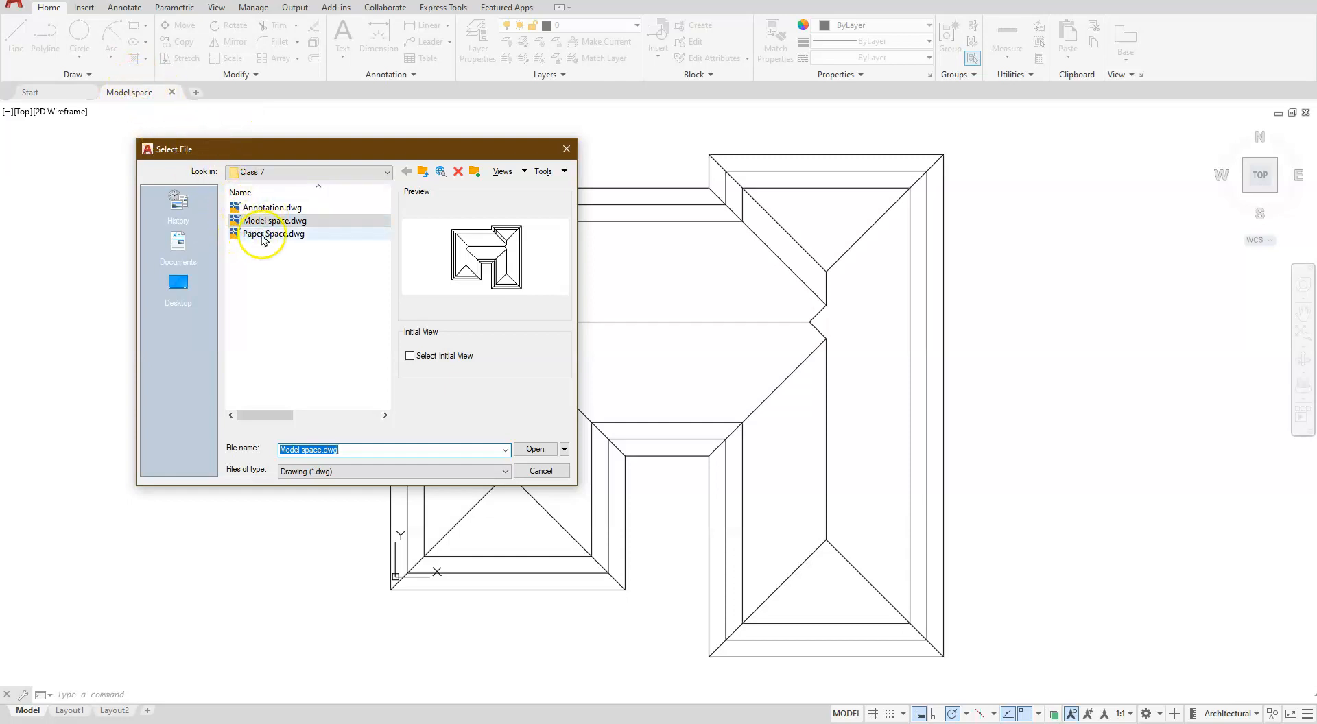
pyautogui.click(254, 195)
pyautogui.click(254, 195)
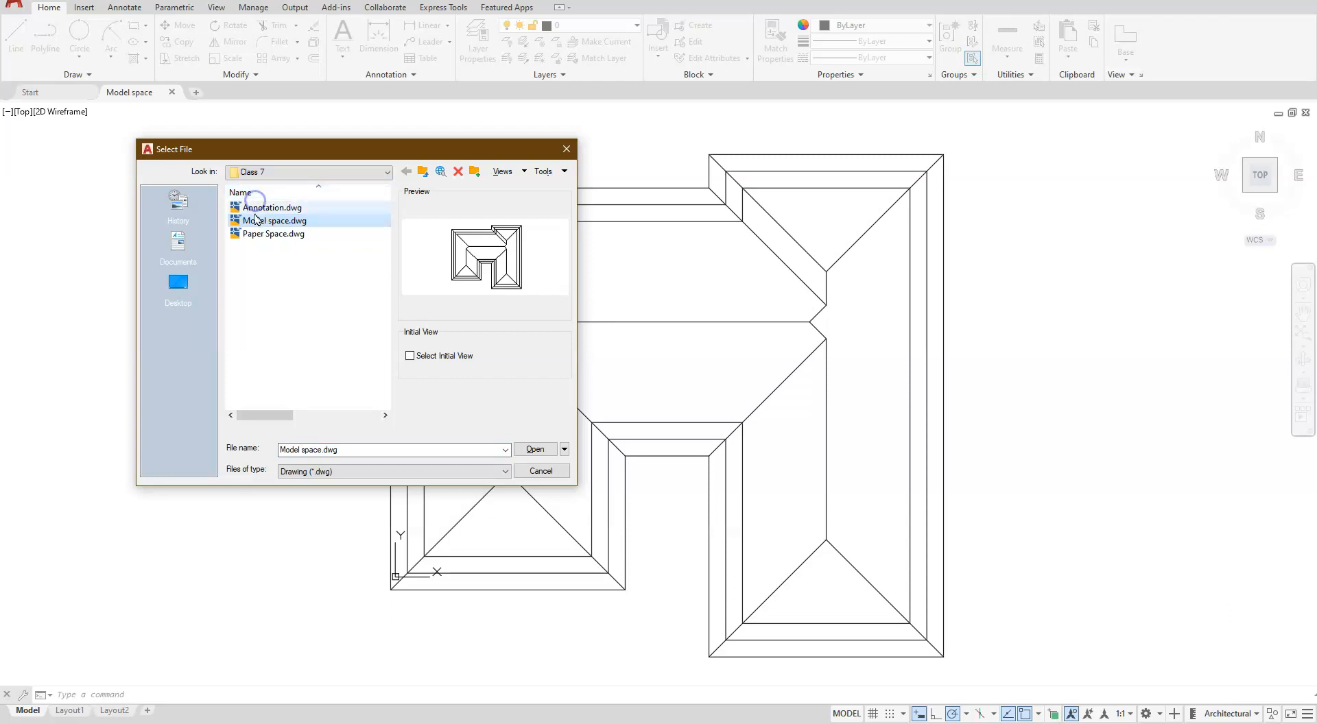
pyautogui.click(265, 234)
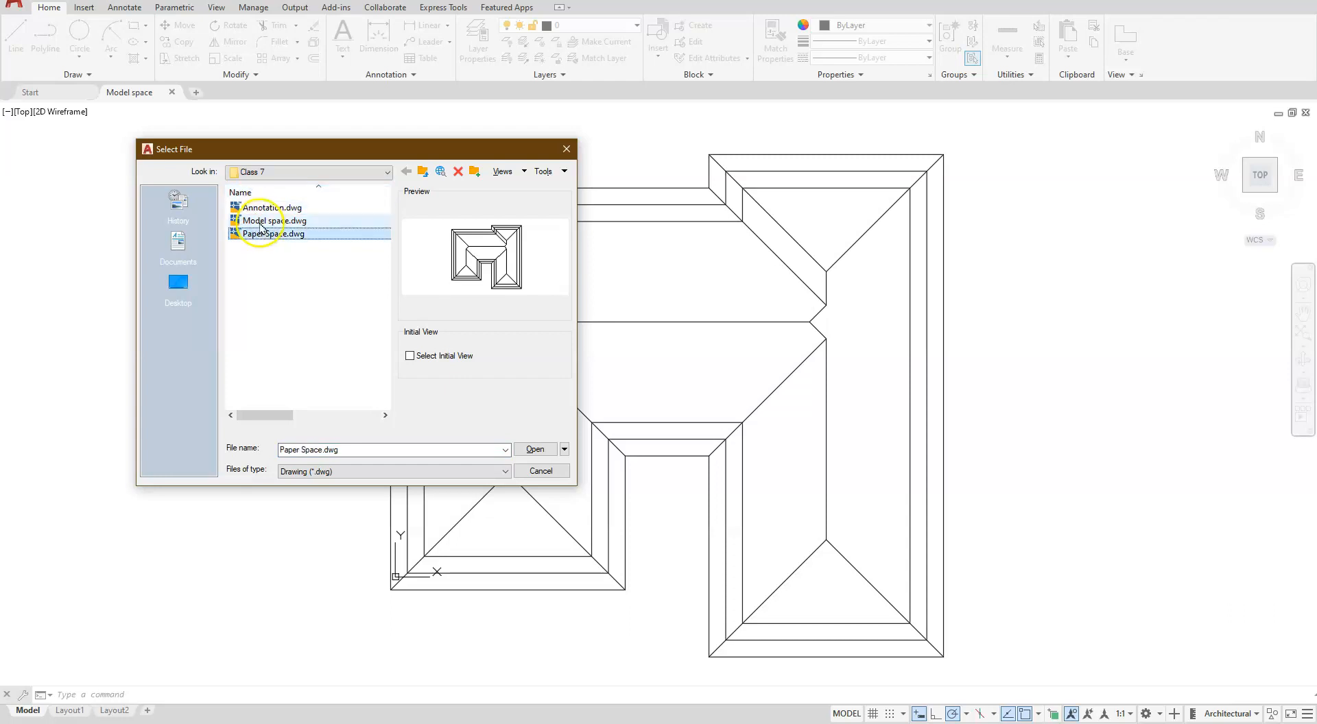
pyautogui.keyDown('ctrl'); pyautogui.click(305, 208); pyautogui.keyUp('ctrl')
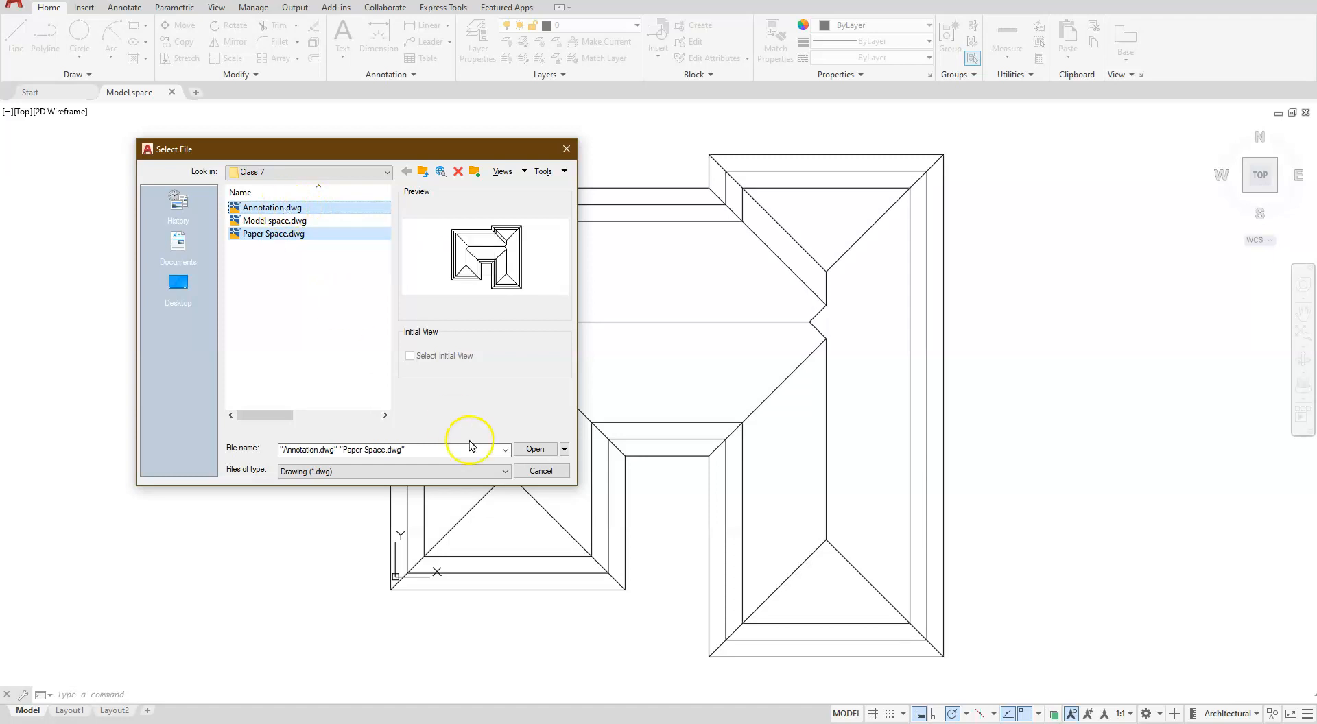
pyautogui.click(535, 449)
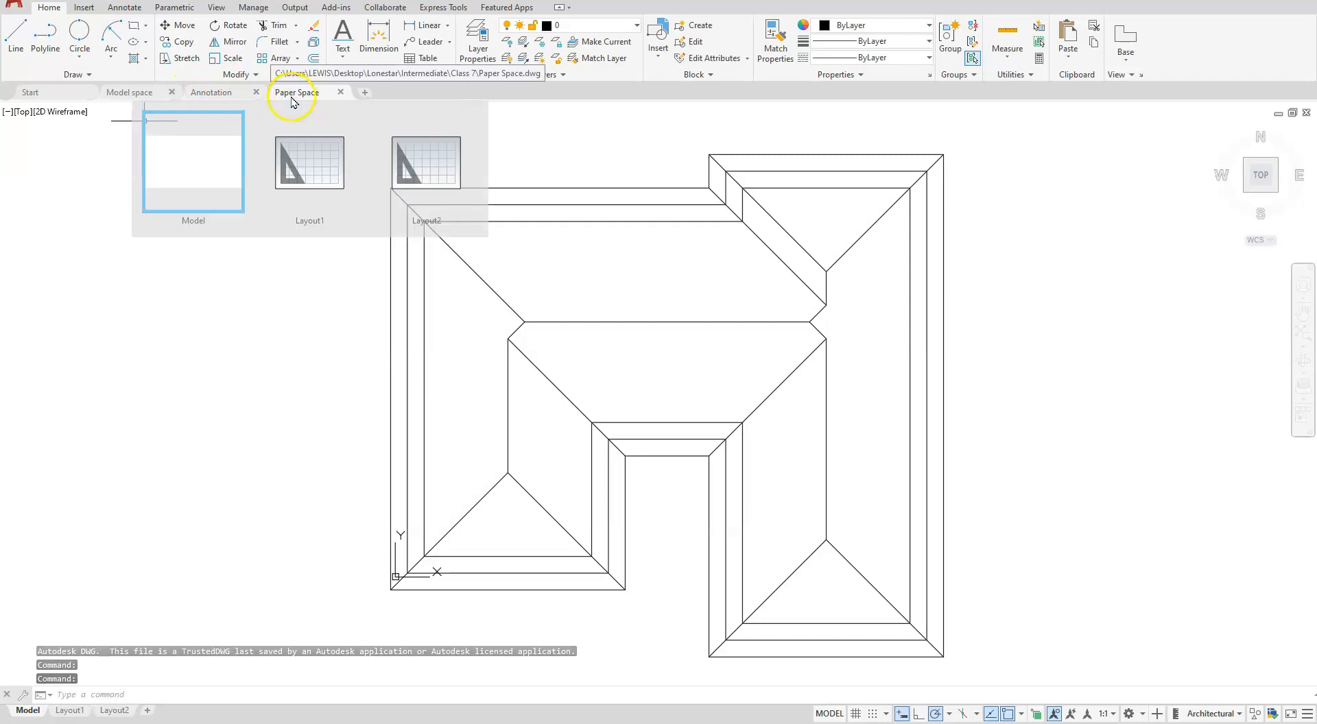
# - In the Model space drawing, insert B SIZE.dwg from the Class 1 folder with CLASSICINSERT at 0,0,0, scale 1 and rotation 0
pyautogui.click(129, 94)
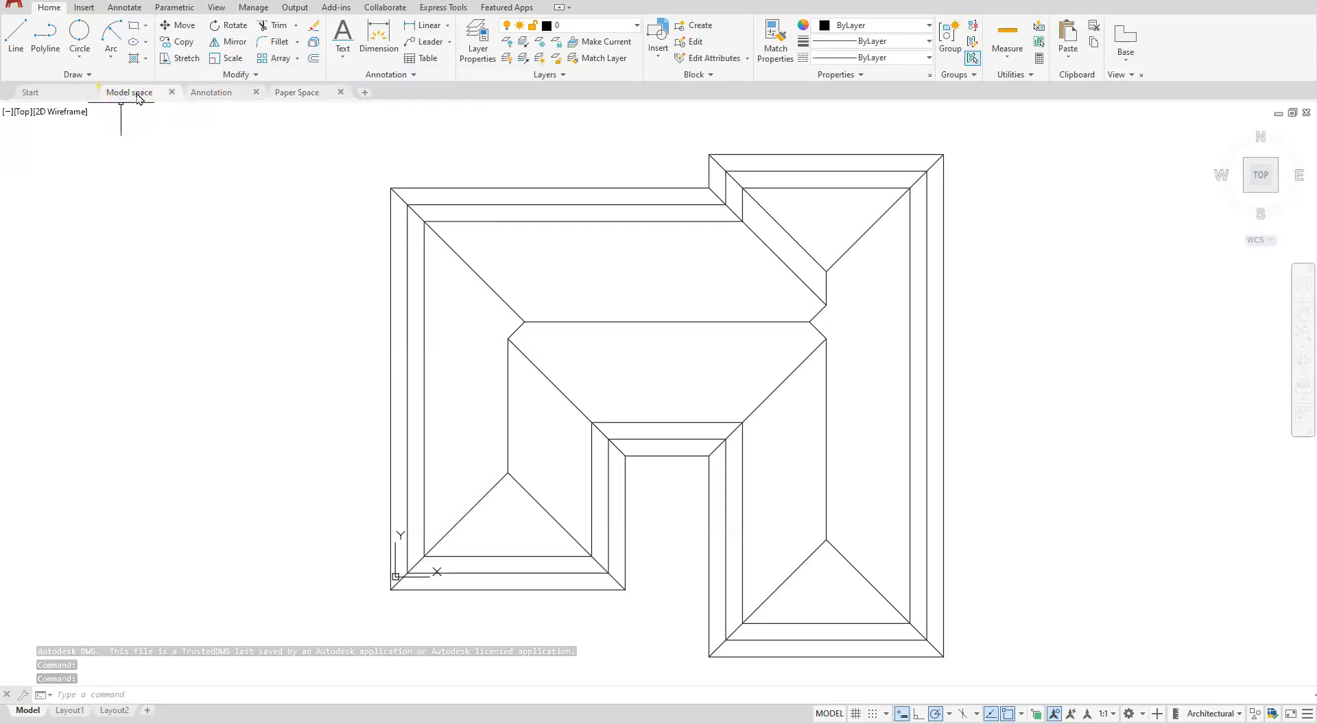
pyautogui.scroll(-2, 489, 384)
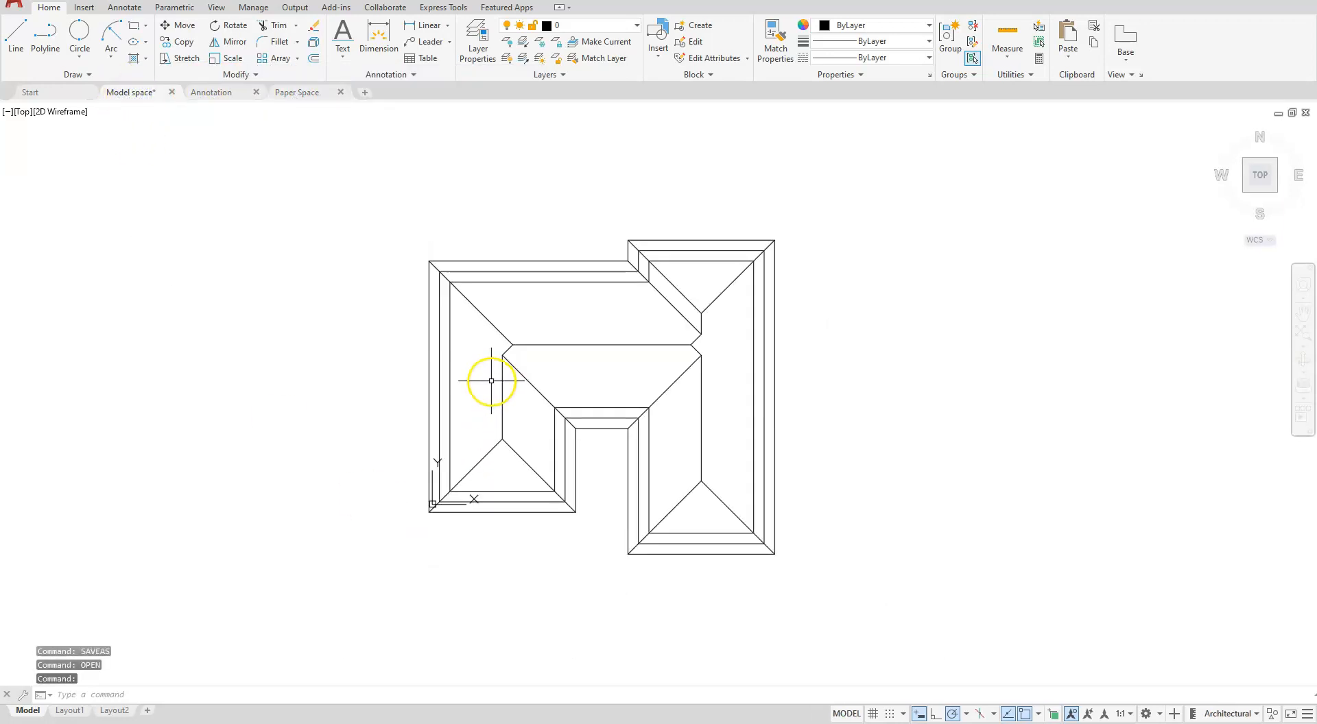
pyautogui.scroll(2, 492, 381)
pyautogui.scroll(-2, 491, 380)
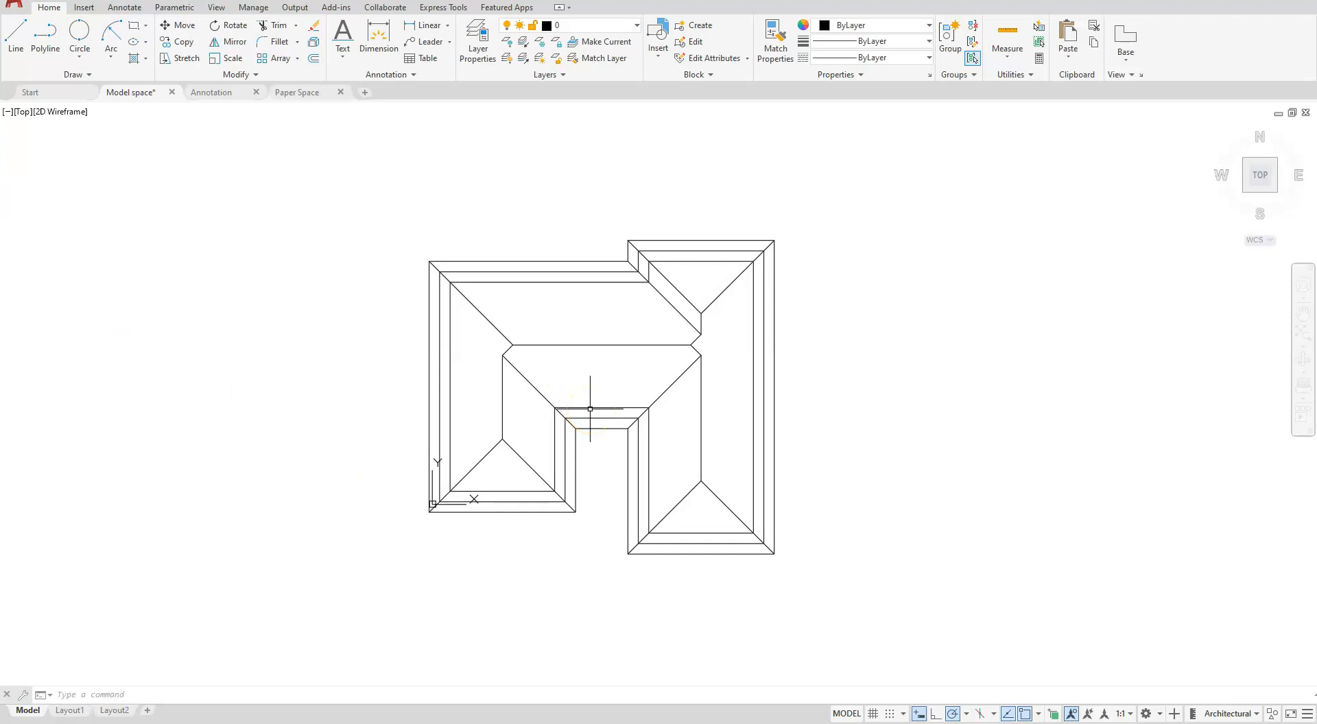
pyautogui.write('CLASSICINSERT')
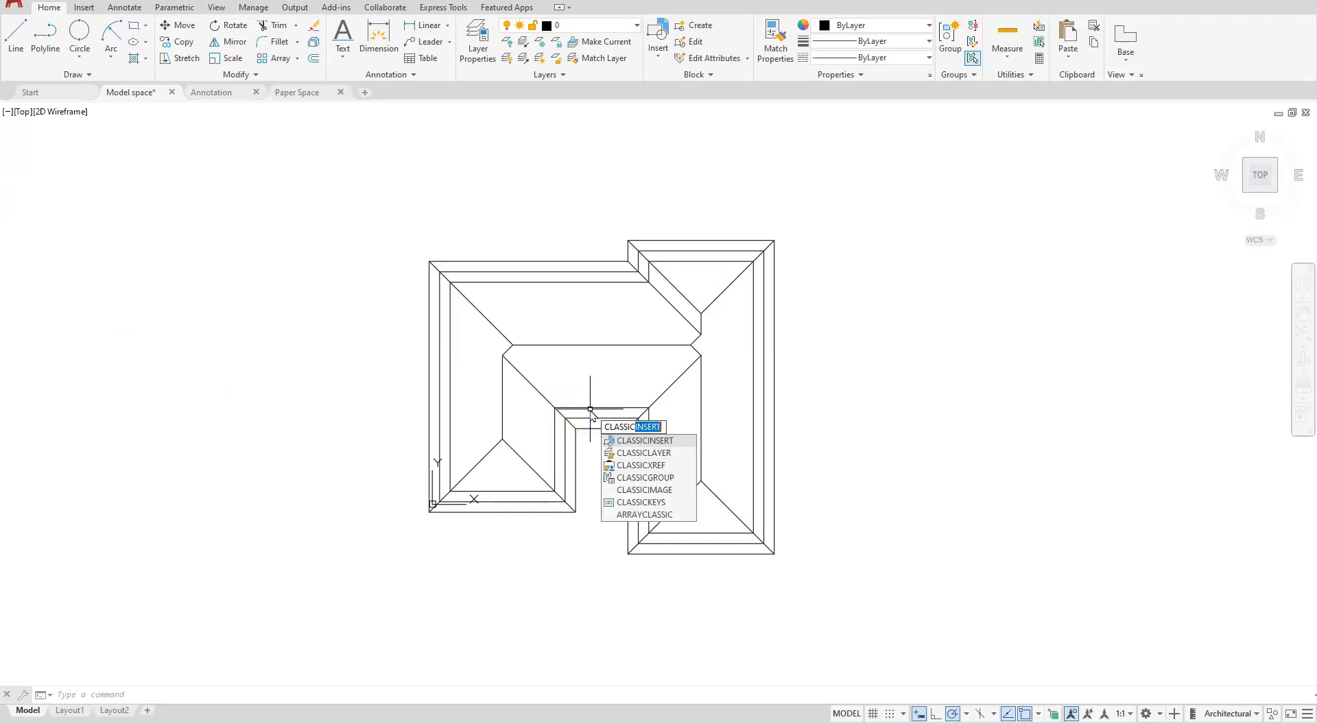
pyautogui.click(655, 443)
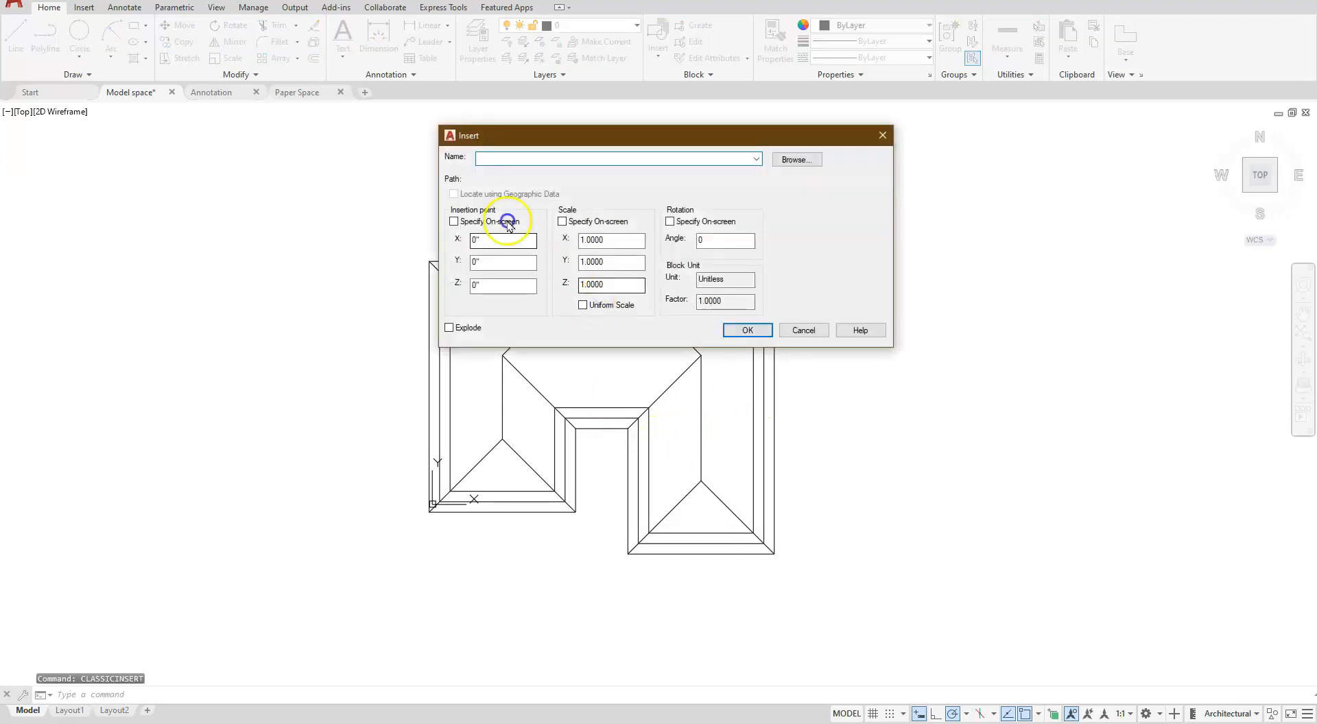
pyautogui.click(785, 159)
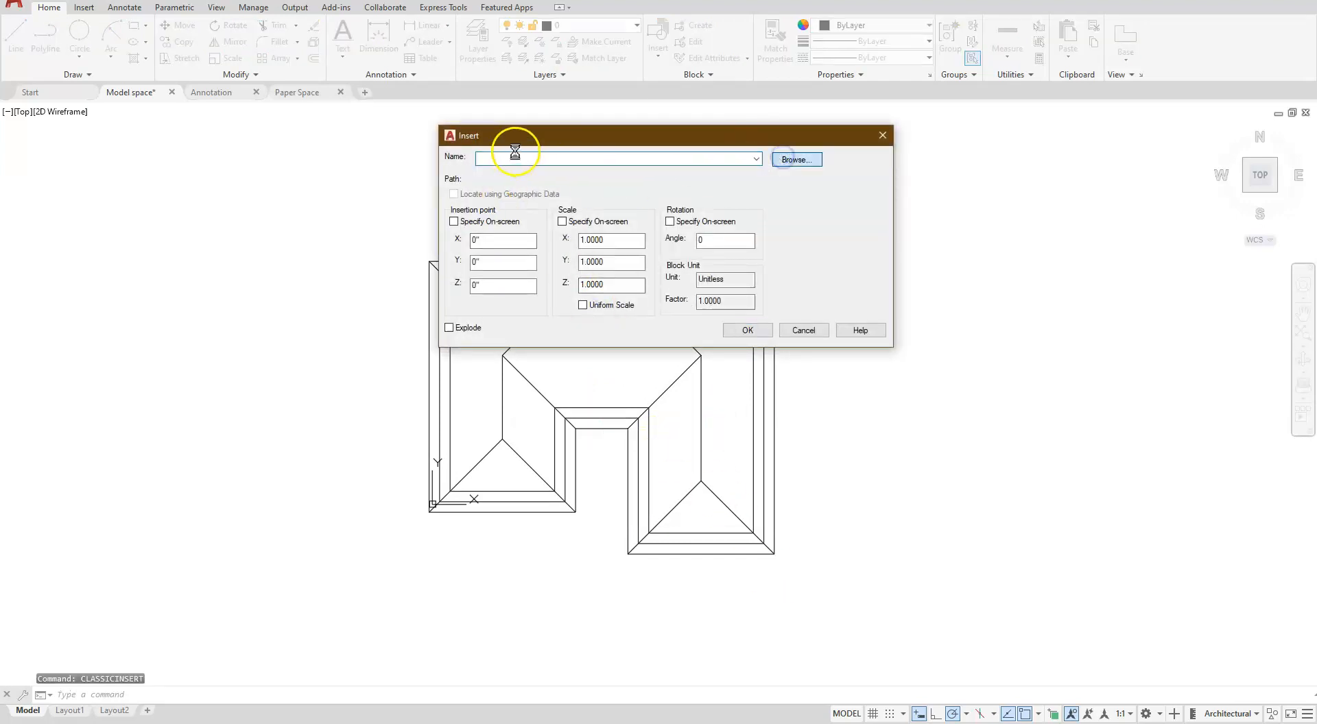
pyautogui.click(566, 157)
pyautogui.click(838, 363)
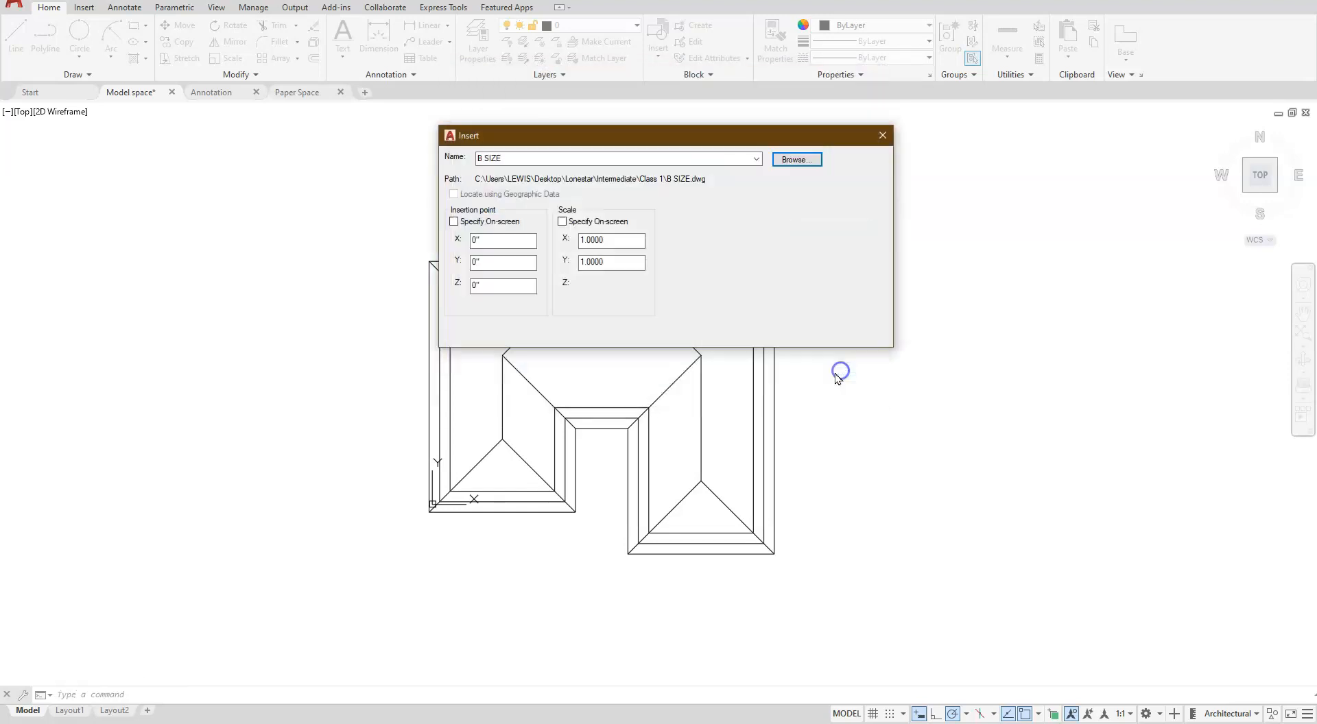
pyautogui.click(747, 330)
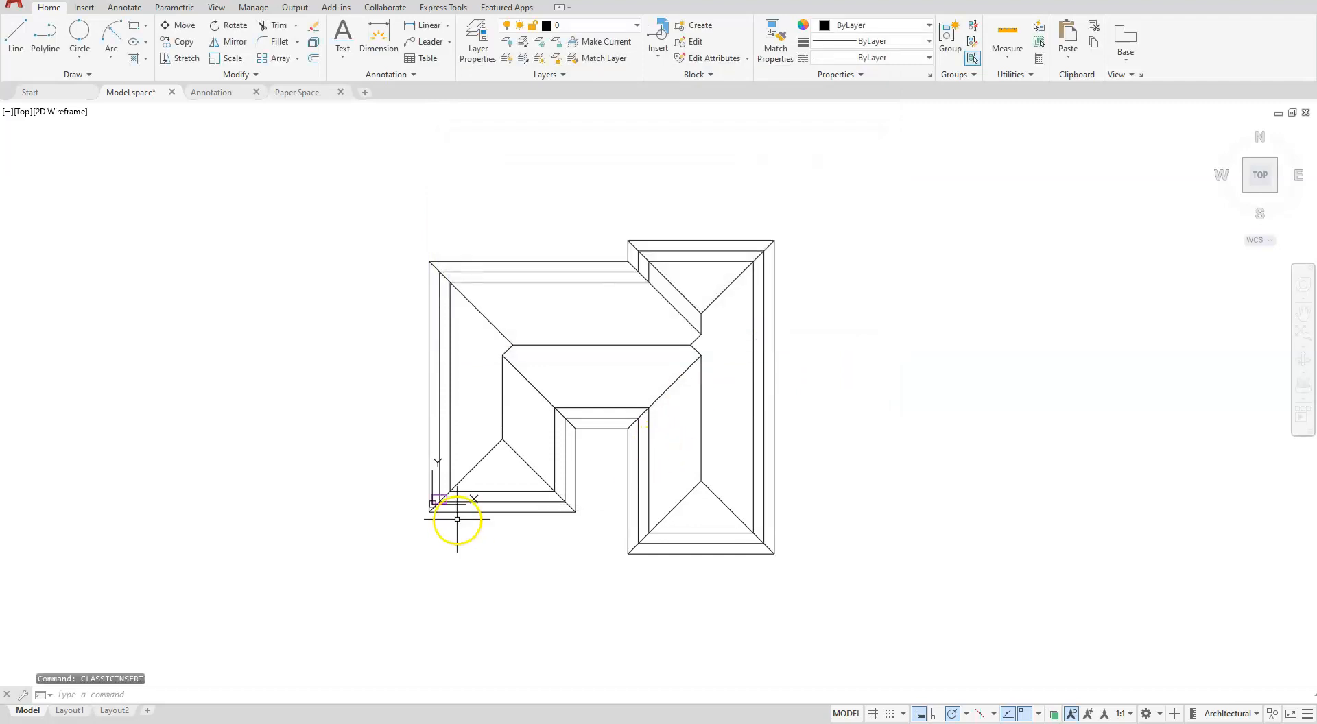
# - Select the inserted B SIZE block near the roof's lower-left corner and open its properties
pyautogui.scroll(5, 455, 521)
pyautogui.scroll(-2, 457, 520)
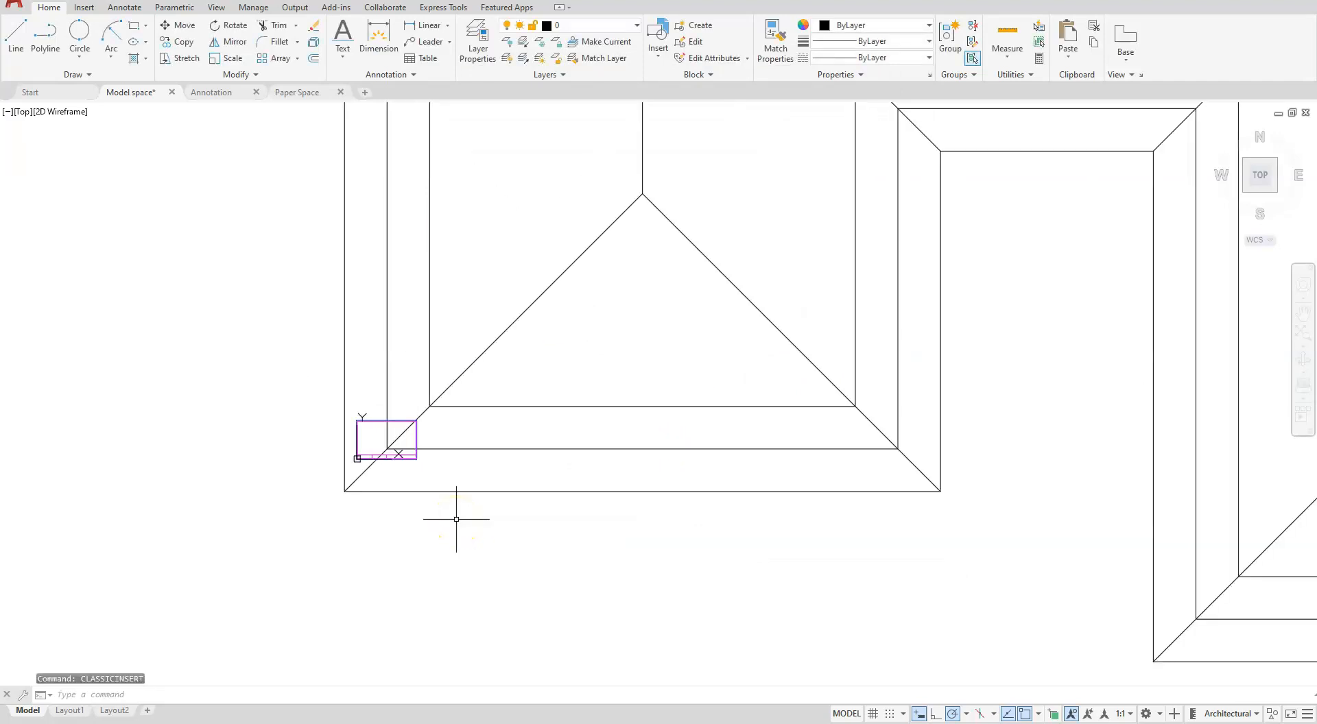
pyautogui.click(376, 417)
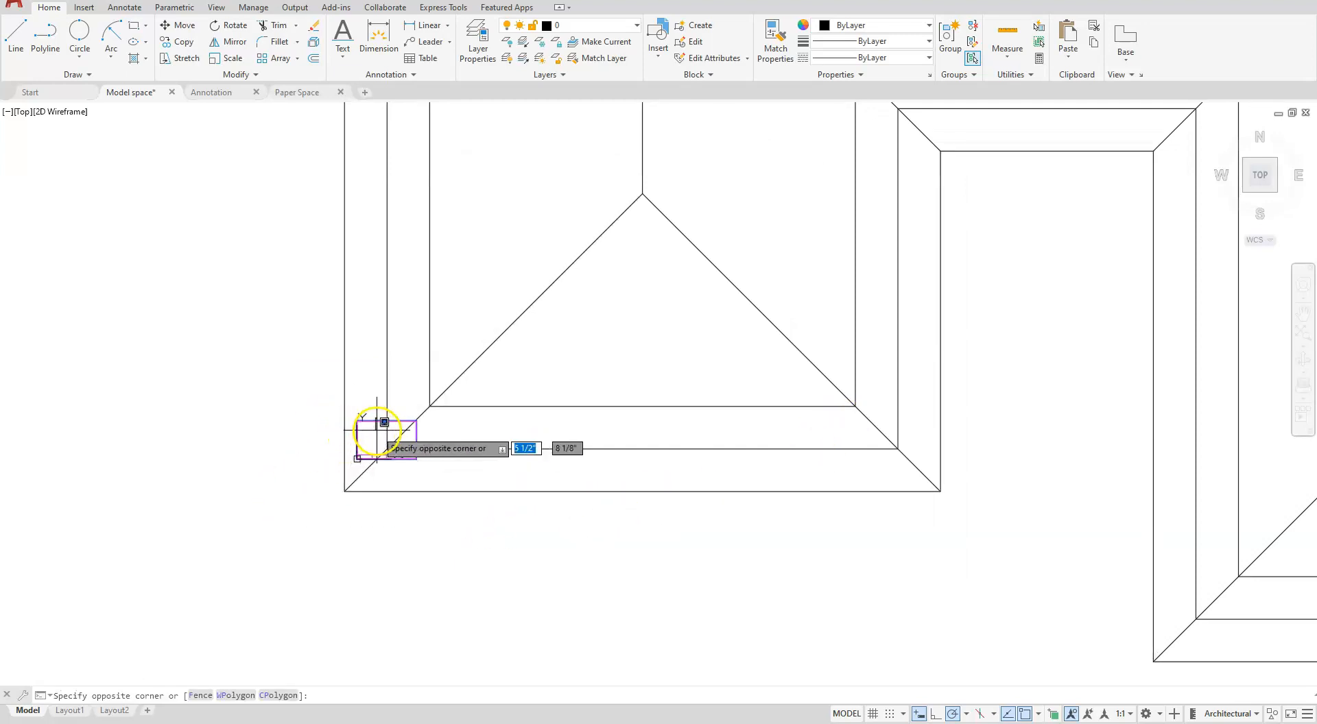
pyautogui.click(358, 429)
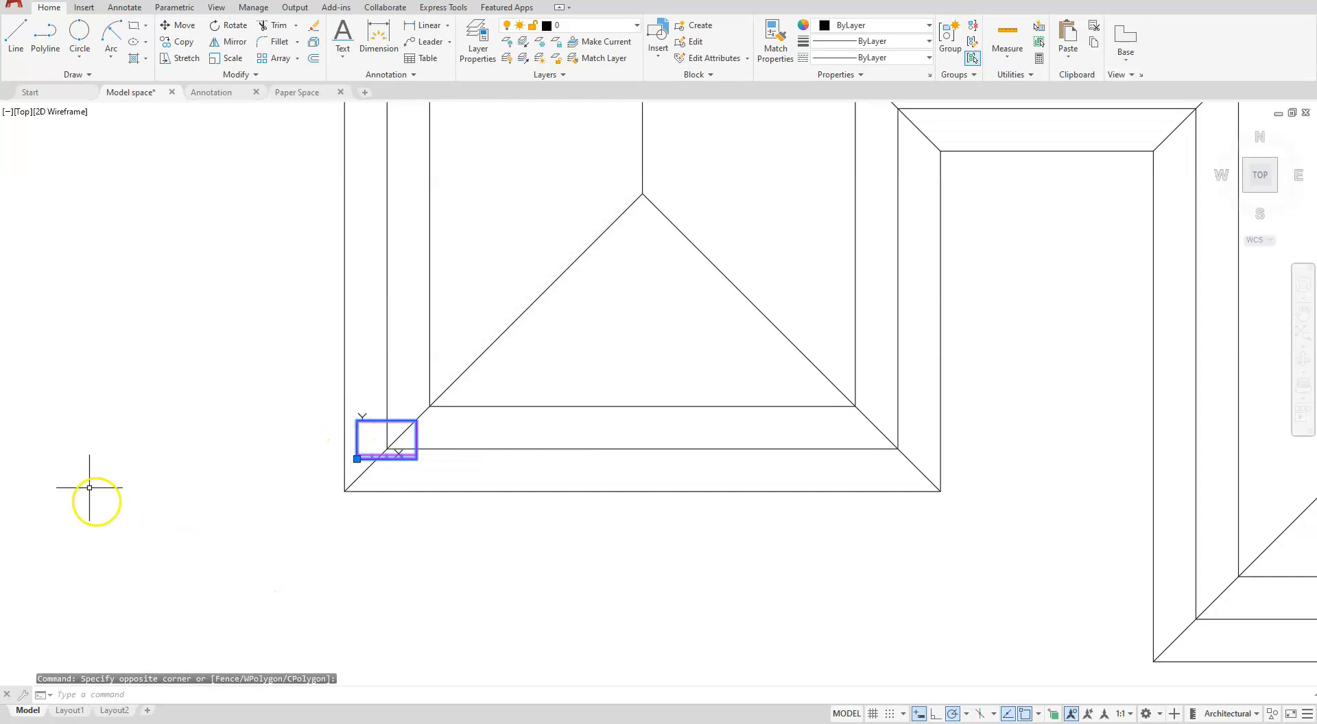
pyautogui.doubleClick(364, 455)
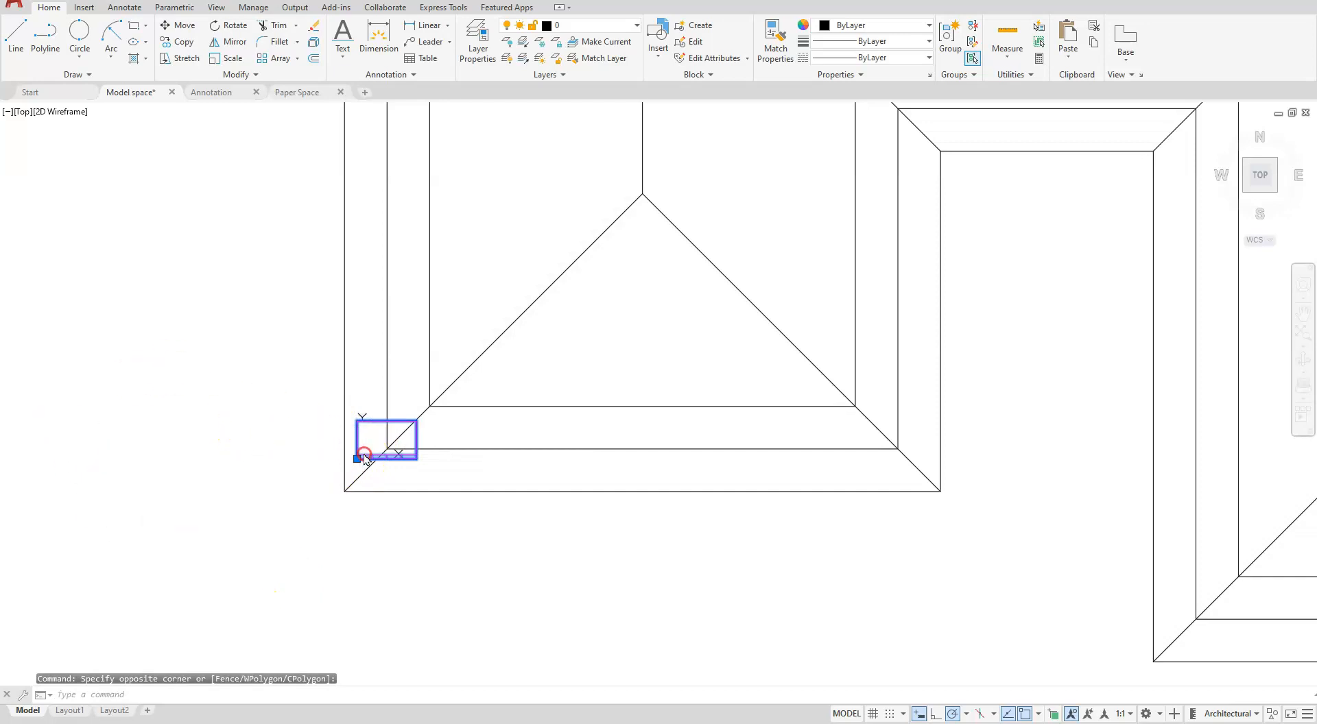
pyautogui.rightClick(363, 457)
pyautogui.click(411, 427)
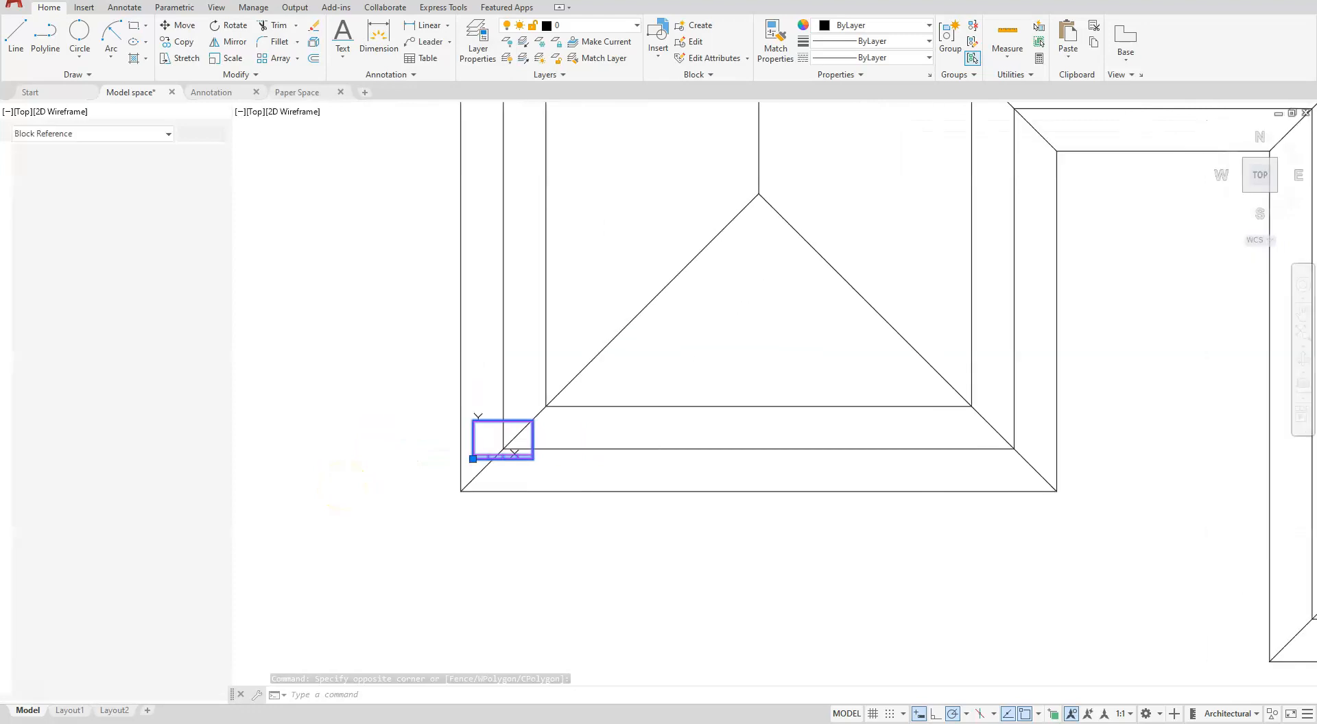
pyautogui.click(334, 485)
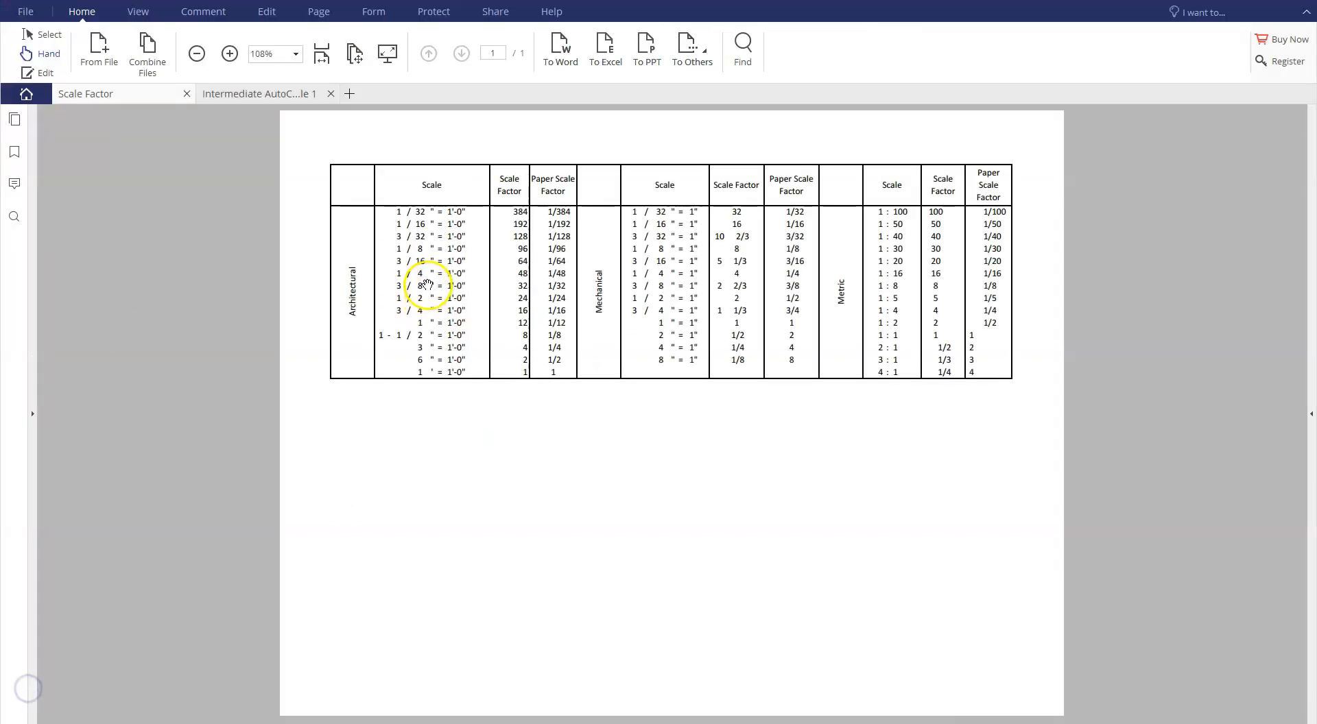
# - Switch to the Scale Factor PDF, examine the architectural scales and their scale factors, and return to the AutoCAD drawing
pyautogui.moveTo(439, 286)
pyautogui.mouseDown()
pyautogui.moveTo(455, 285)
pyautogui.moveTo(445, 228)
pyautogui.mouseUp()
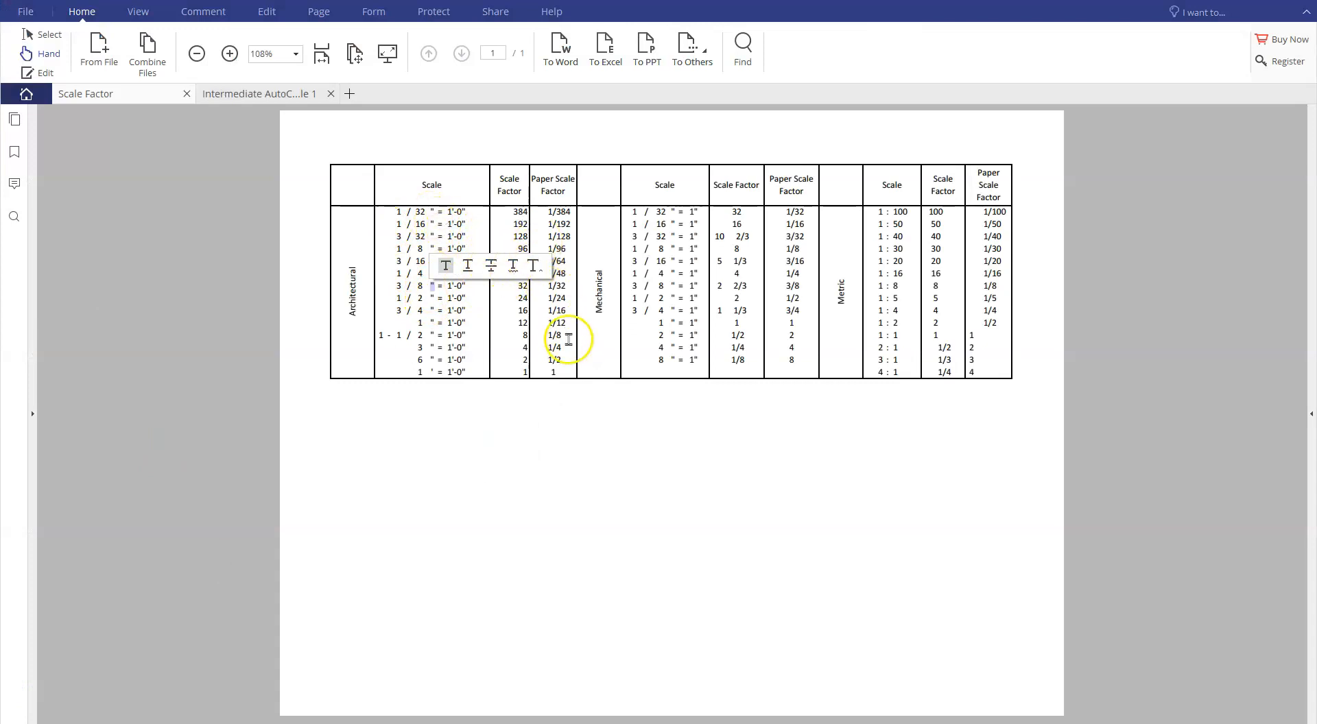
pyautogui.click(526, 351)
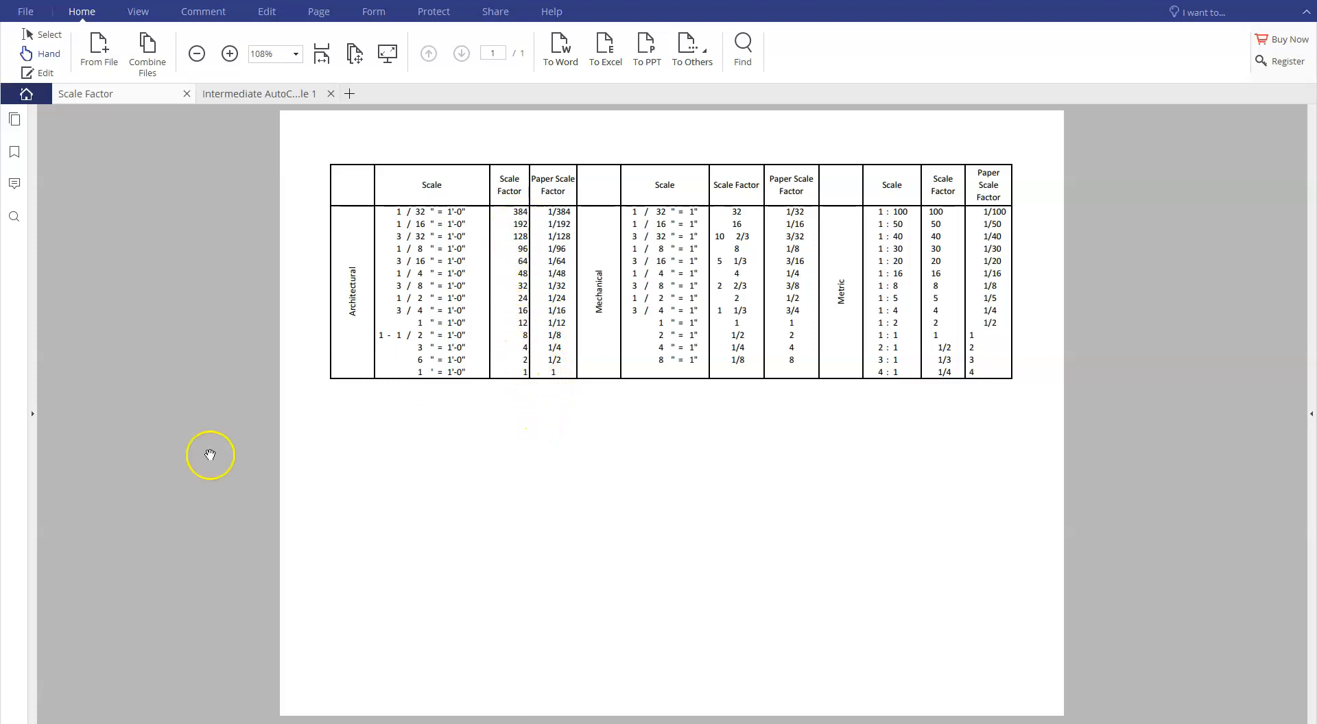
pyautogui.click(36, 699)
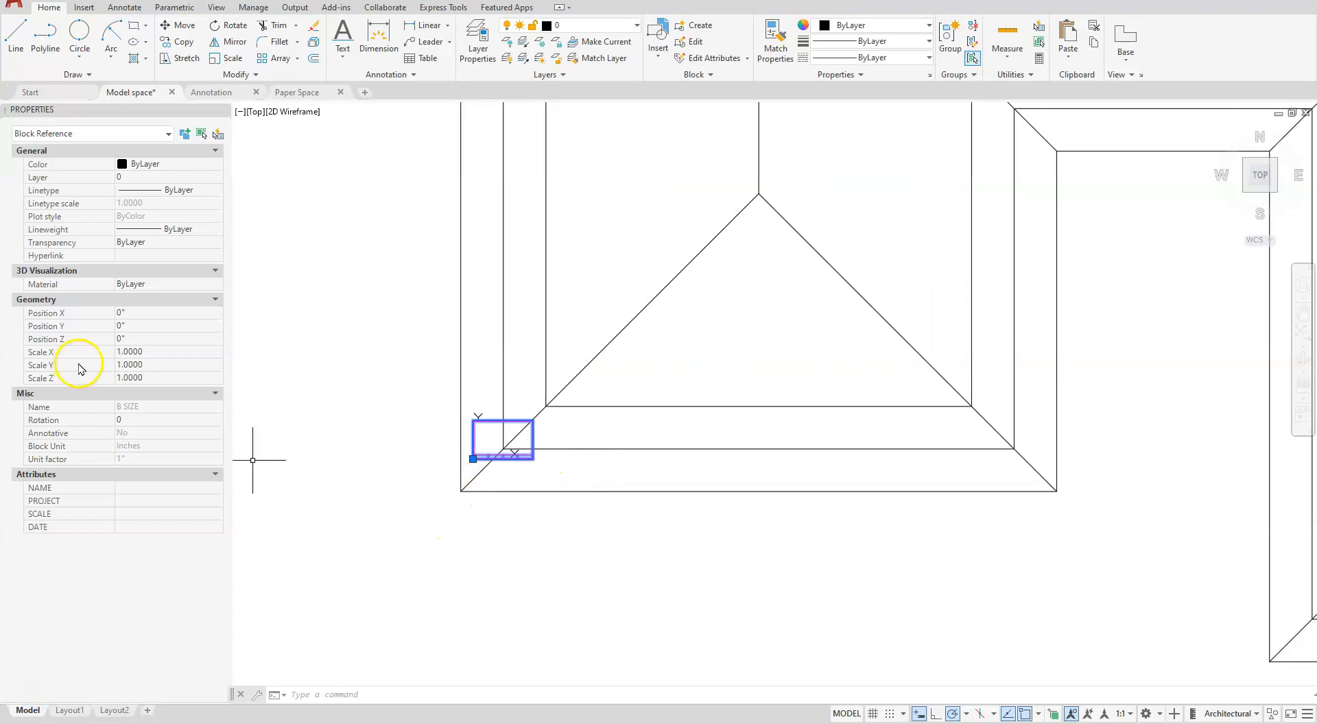
# - Try uniform X, Y and Z scales of 12 and 32 on the B SIZE title block to fit the roof plan
pyautogui.click(150, 352)
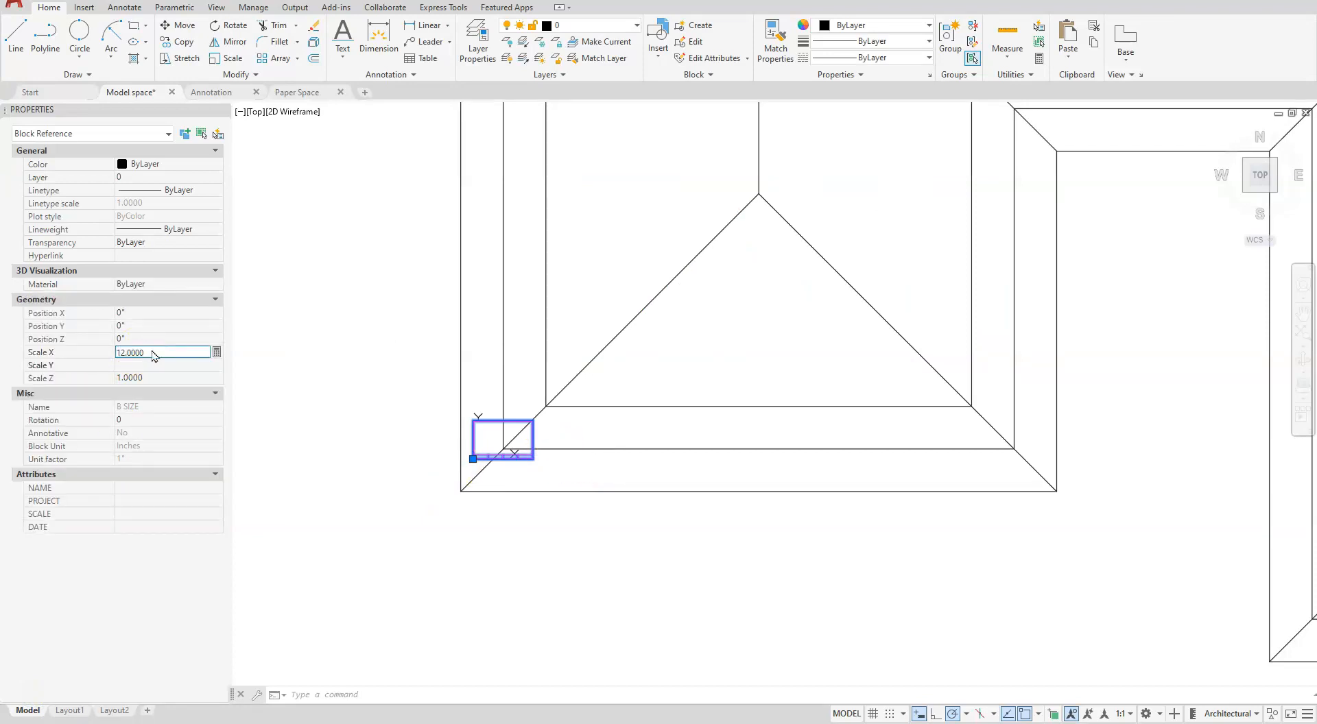
pyautogui.write('12')
pyautogui.press('Tab')
pyautogui.write('12')
pyautogui.press('Return')
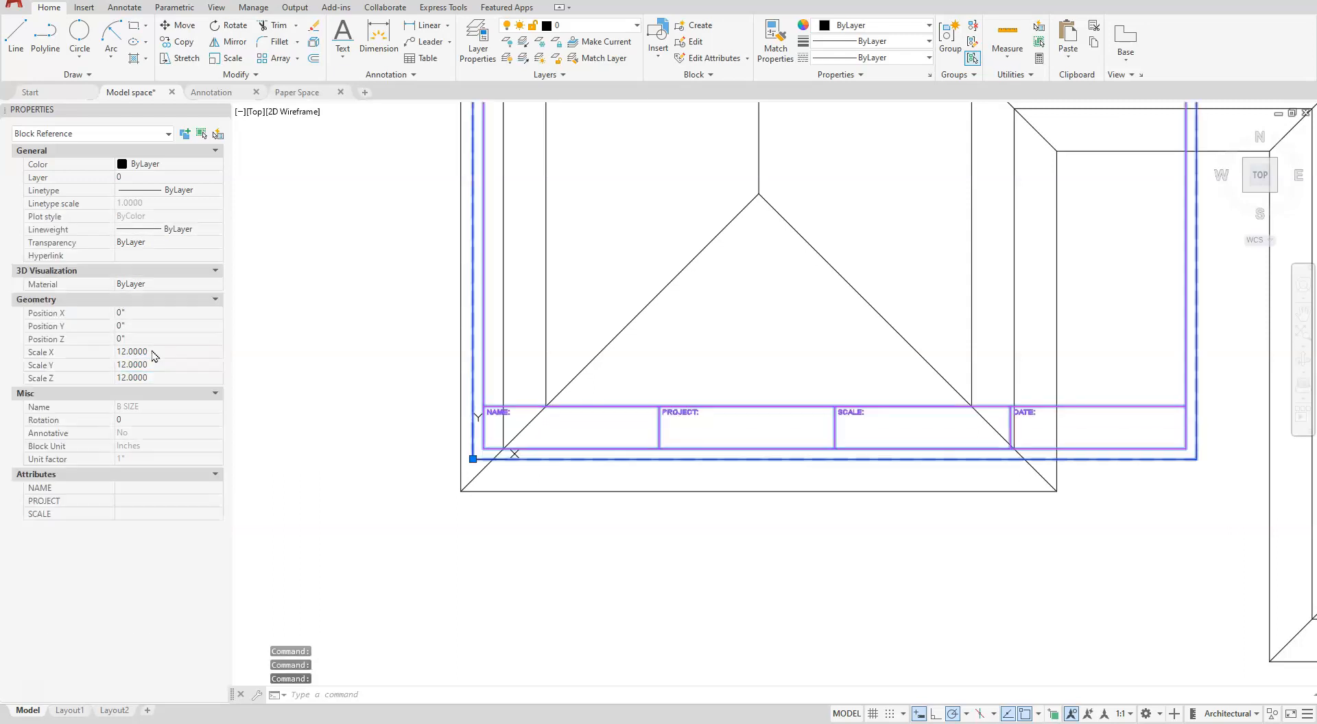
pyautogui.scroll(-5, 929, 387)
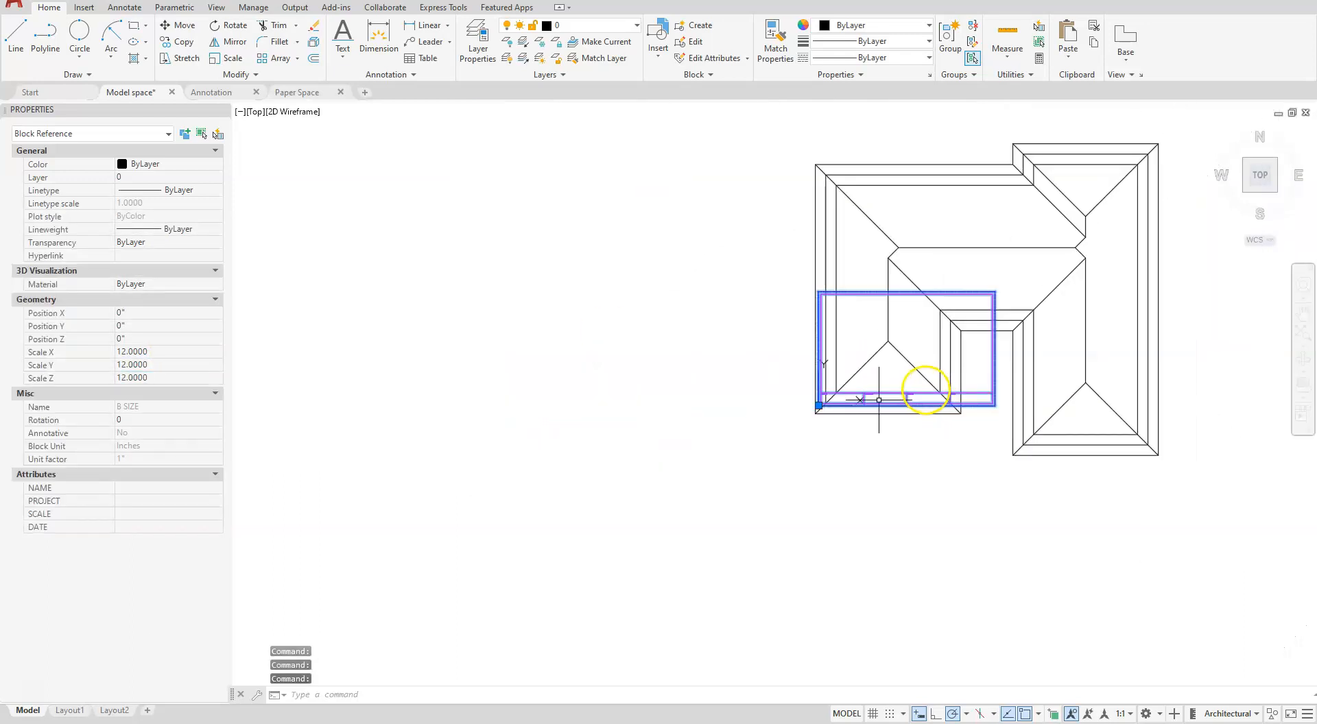
pyautogui.click(148, 351)
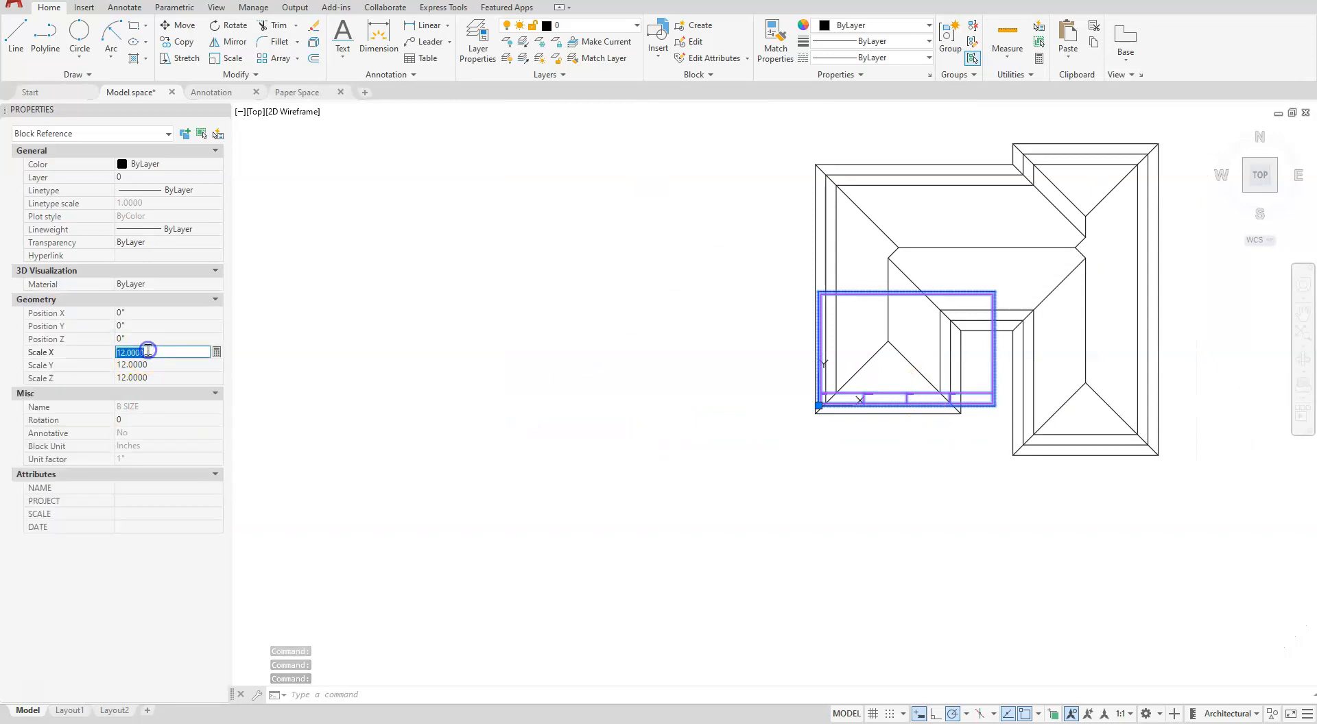
pyautogui.click(127, 353)
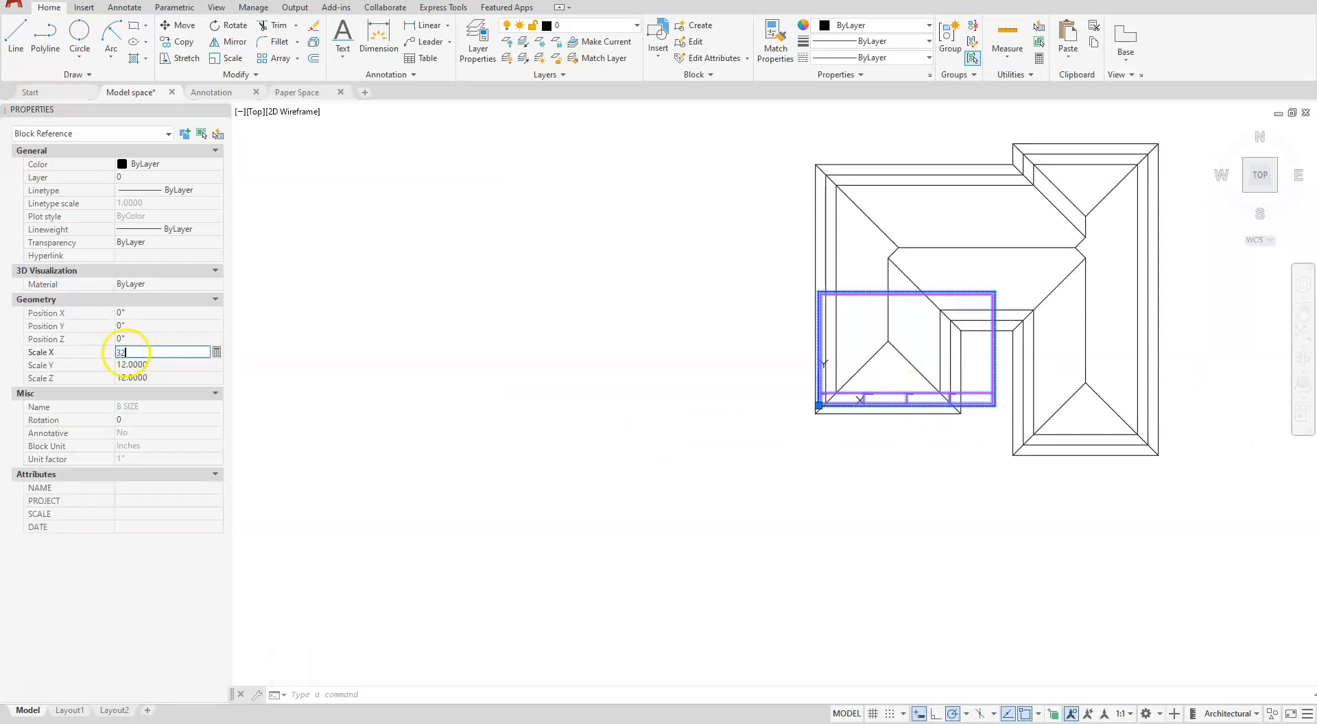
pyautogui.press('Return')
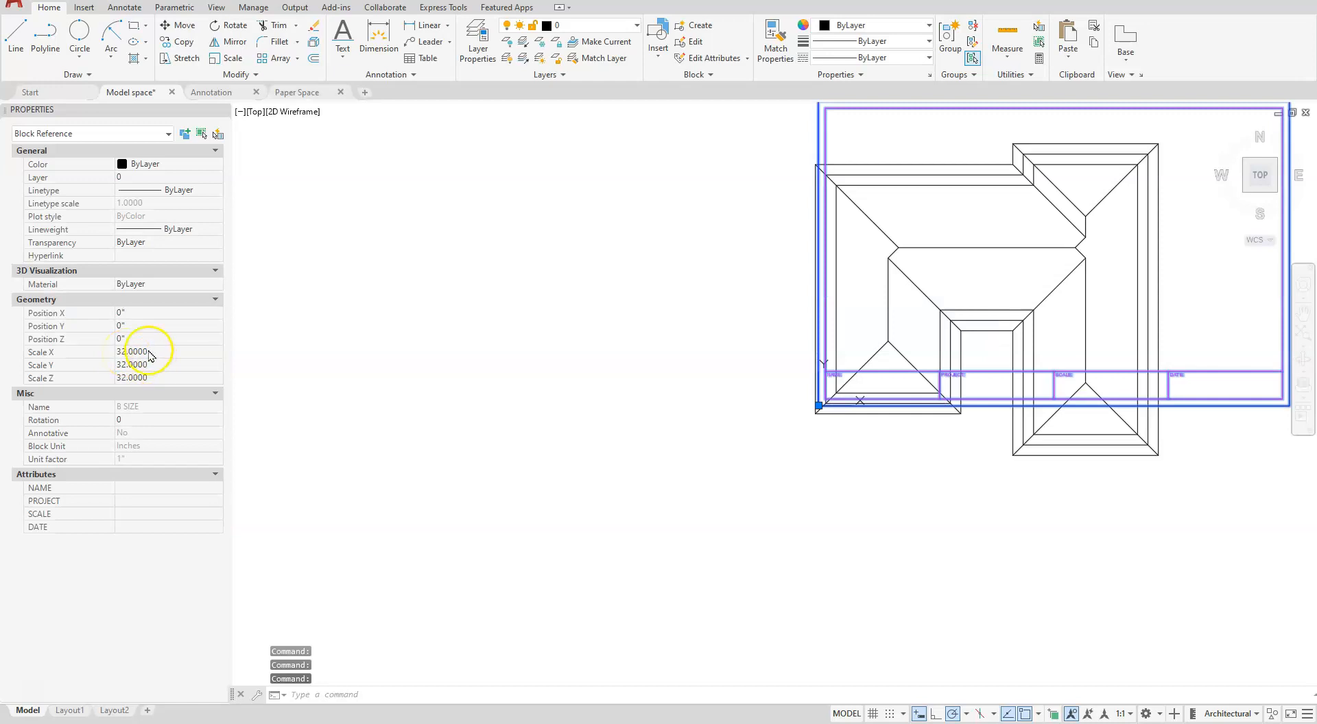
# - Set the B SIZE title block's X, Y and Z scales to 48 and clear the selection
pyautogui.click(152, 352)
pyautogui.write('48')
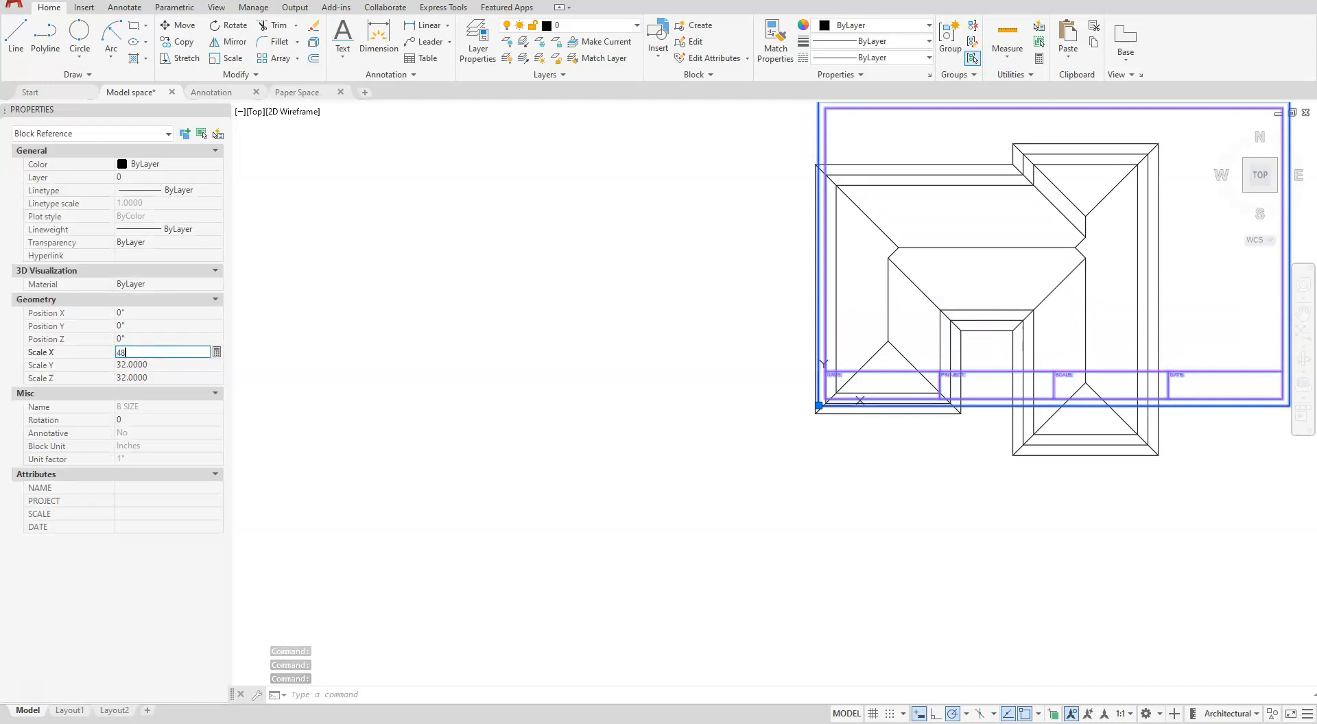
pyautogui.press('Tab')
pyautogui.write('48')
pyautogui.press('Tab')
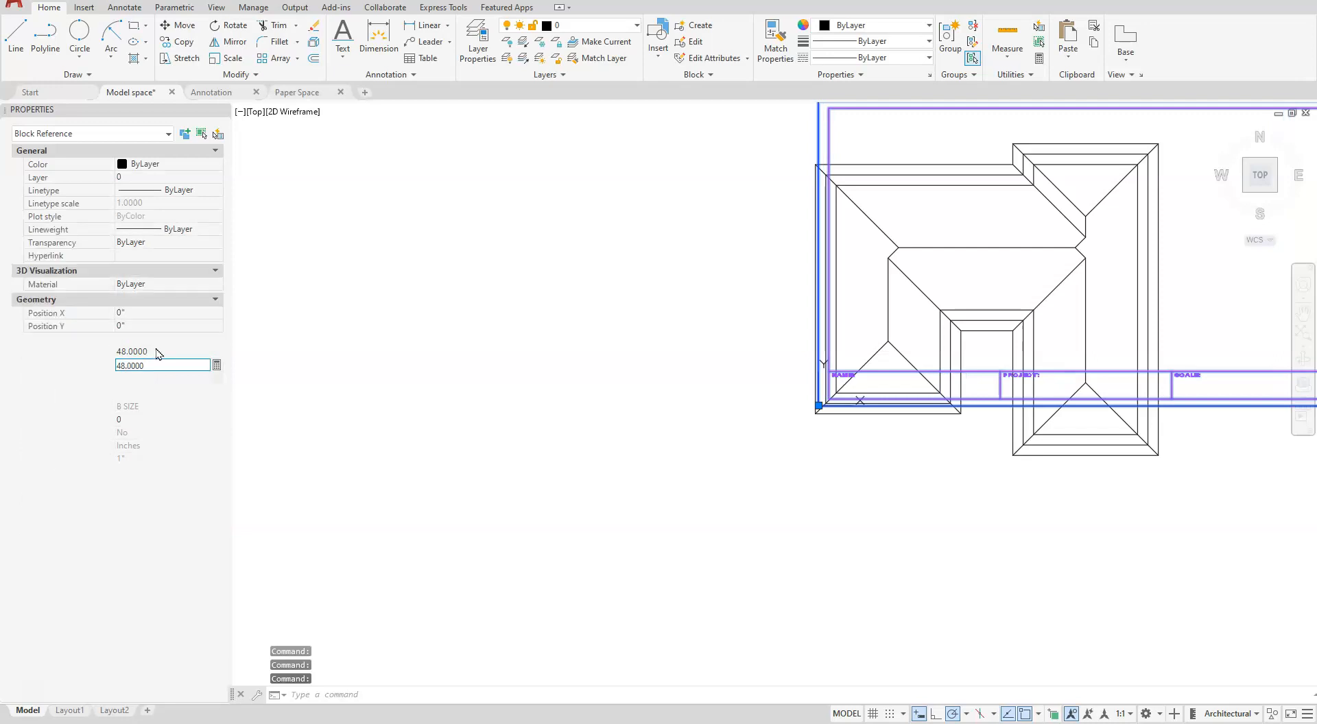
pyautogui.write('48')
pyautogui.press('Return')
pyautogui.moveTo(1176, 353)
pyautogui.mouseDown(button='middle')
pyautogui.moveTo(1107, 431)
pyautogui.moveTo(853, 577)
pyautogui.moveTo(707, 509)
pyautogui.mouseUp(button='middle')
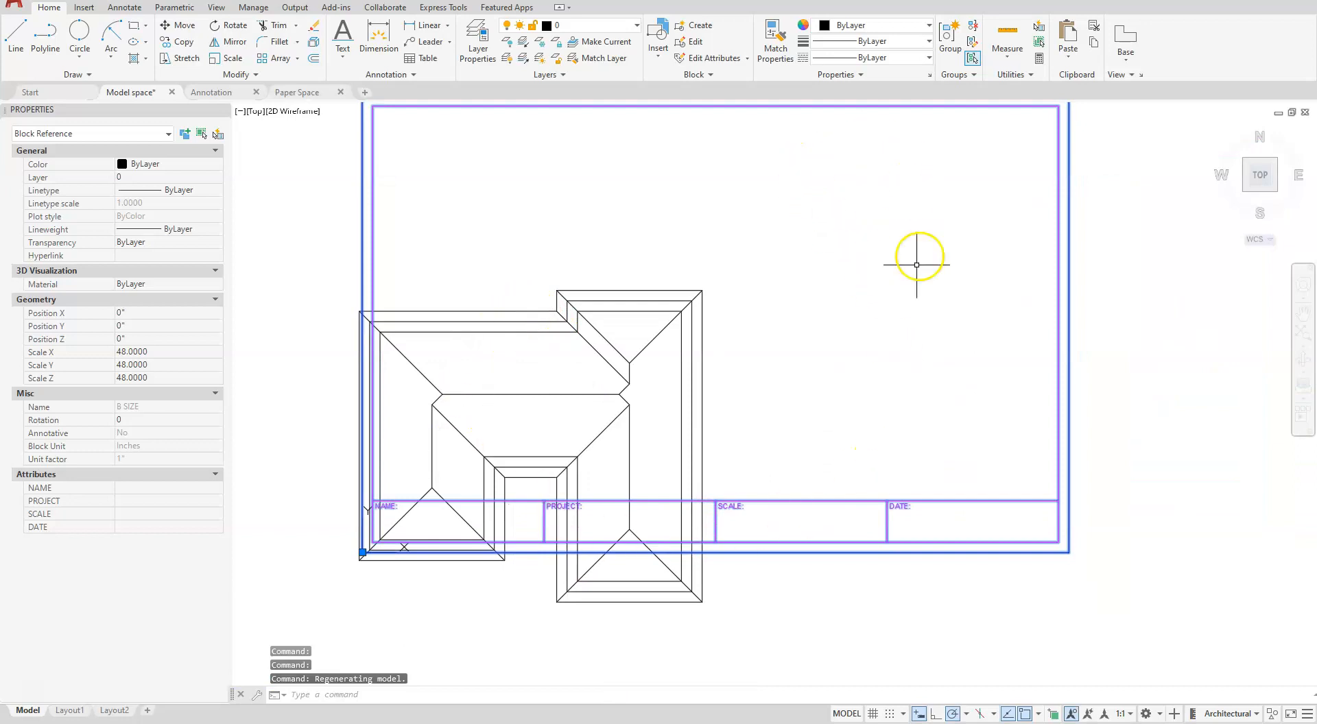
pyautogui.scroll(-2, 848, 365)
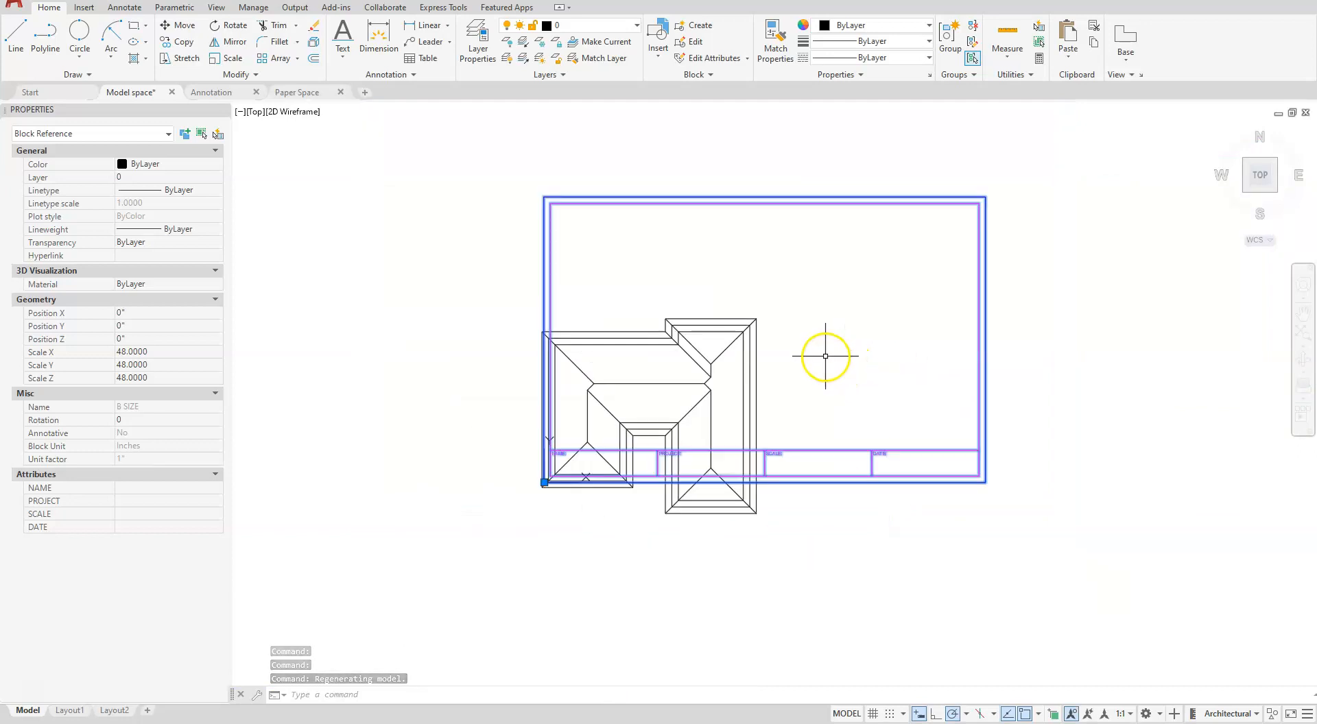
pyautogui.press('Escape')
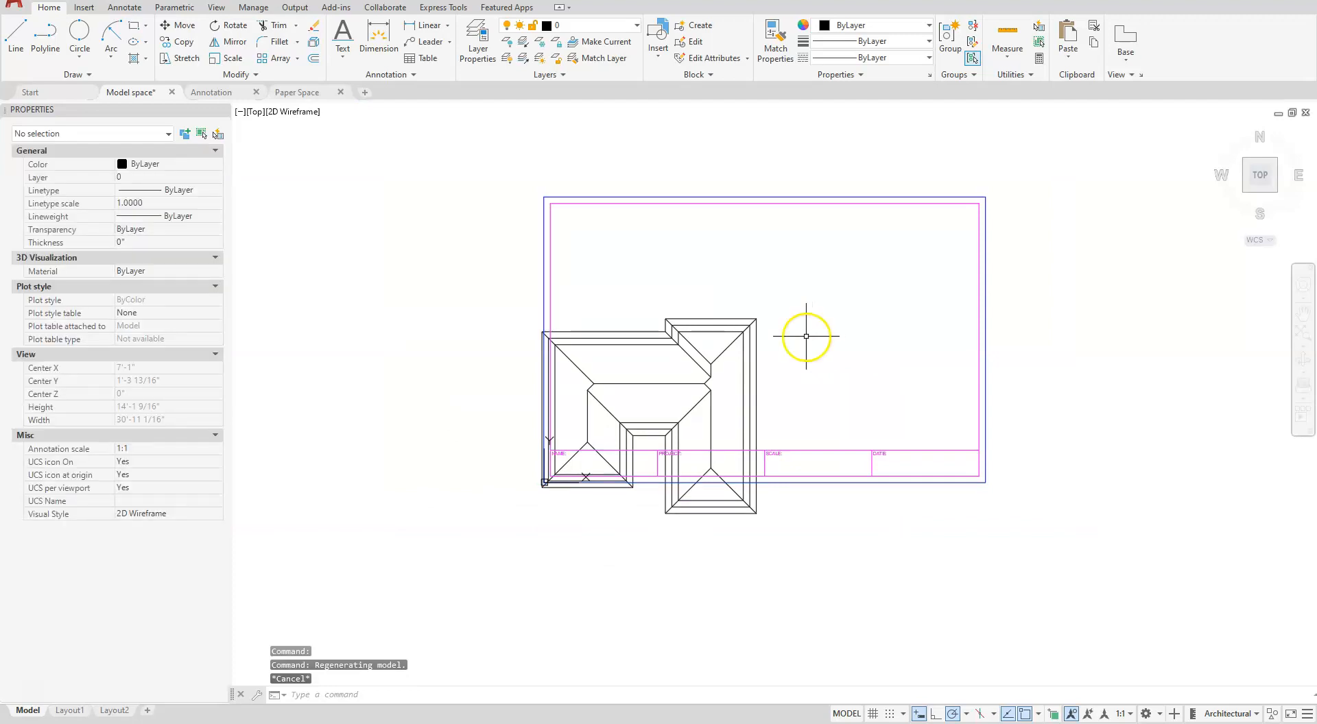
pyautogui.press('Escape')
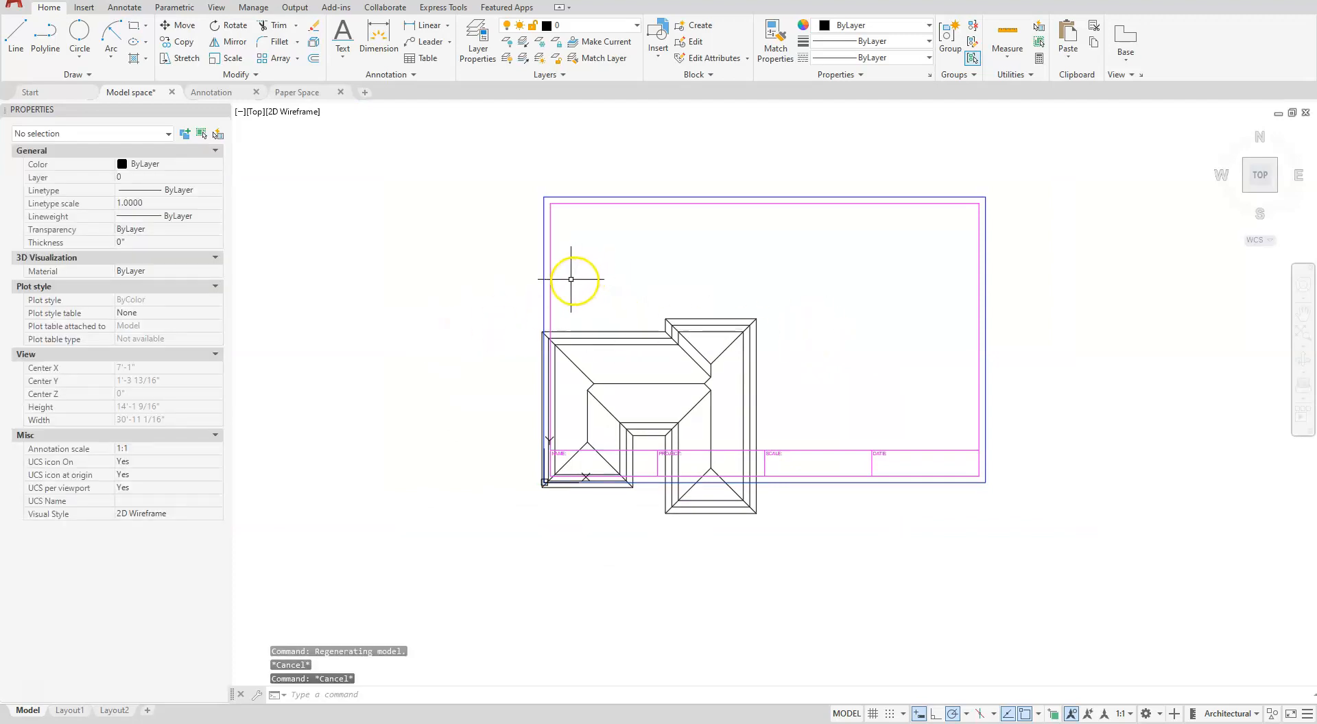
# - Fill in the B SIZE title block attributes with PROJECT as HOUSE and SCALE as 1/4" = 1'-0"
pyautogui.click(551, 272)
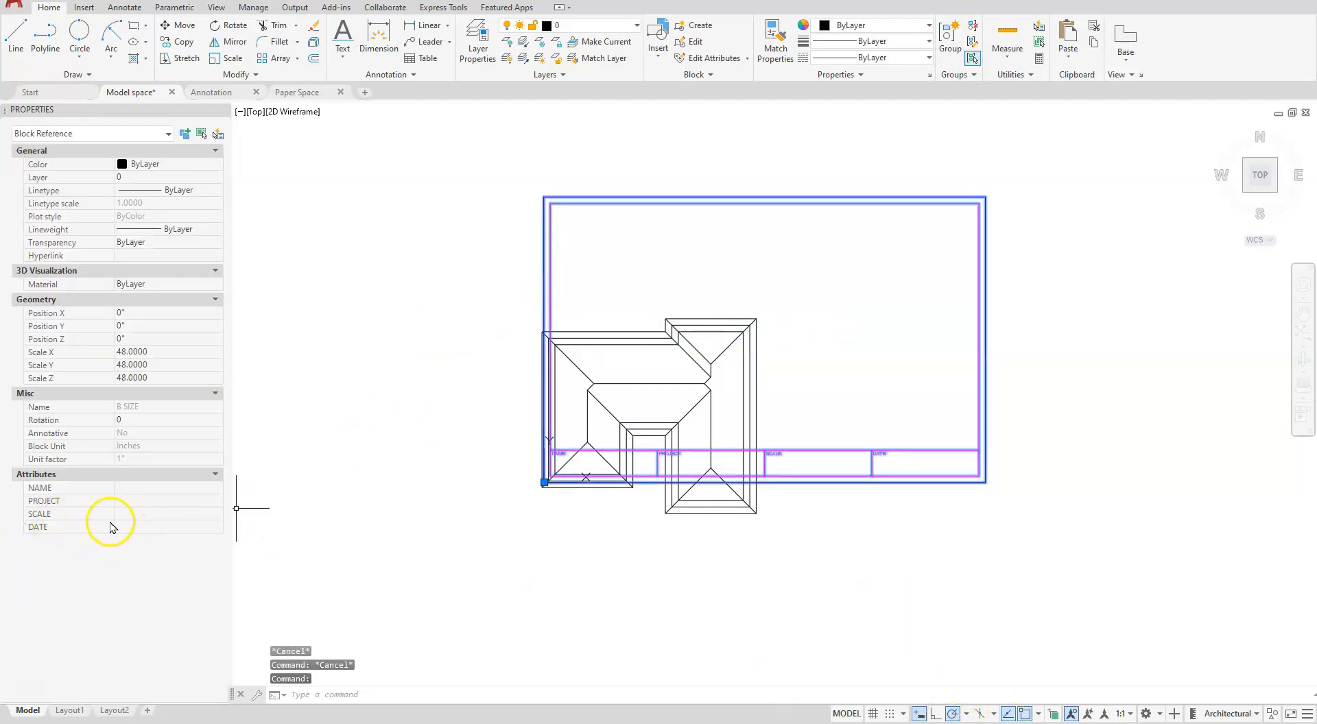
pyautogui.click(126, 499)
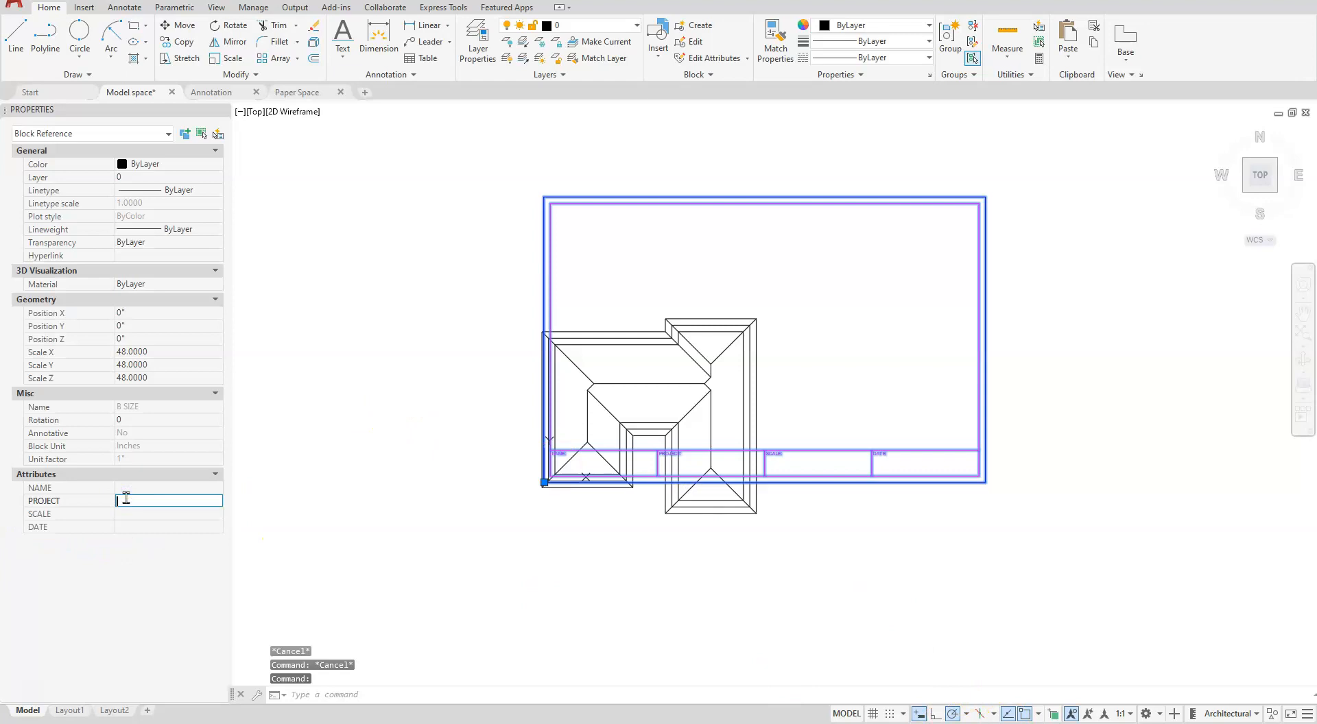
pyautogui.press('BackSpace')
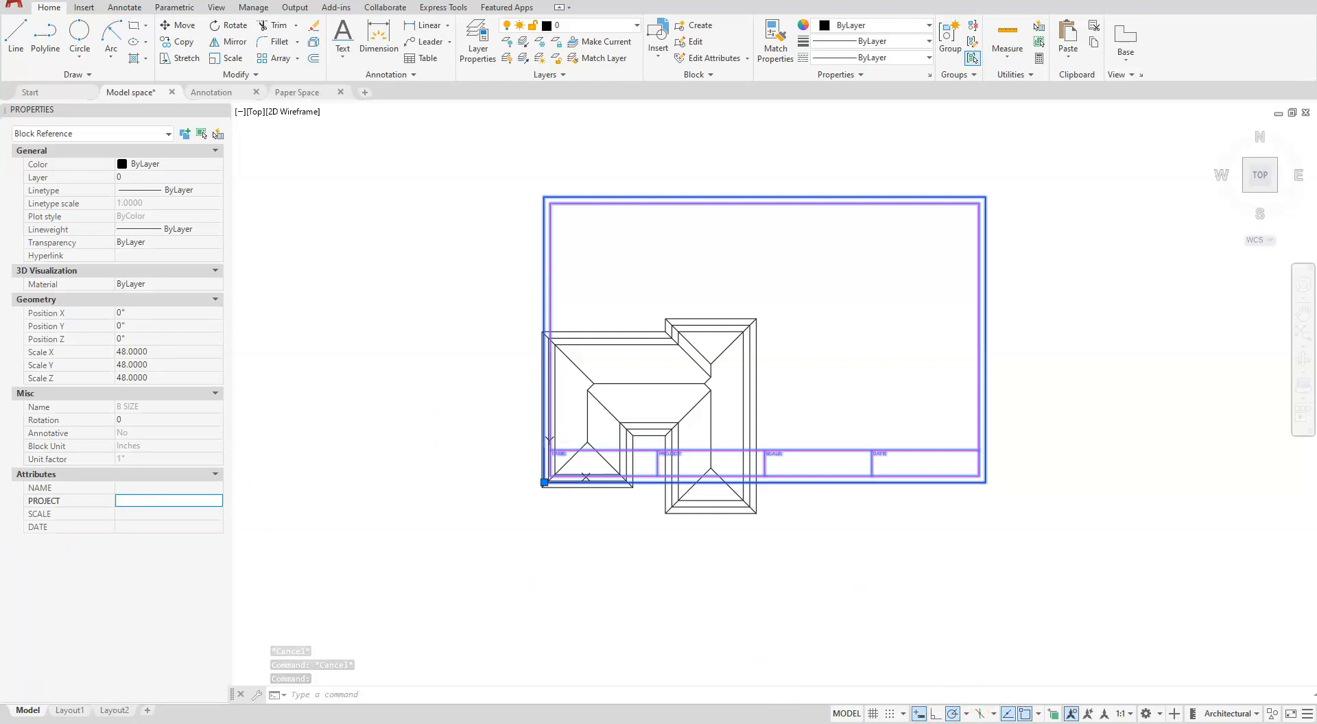
pyautogui.write('Ho')
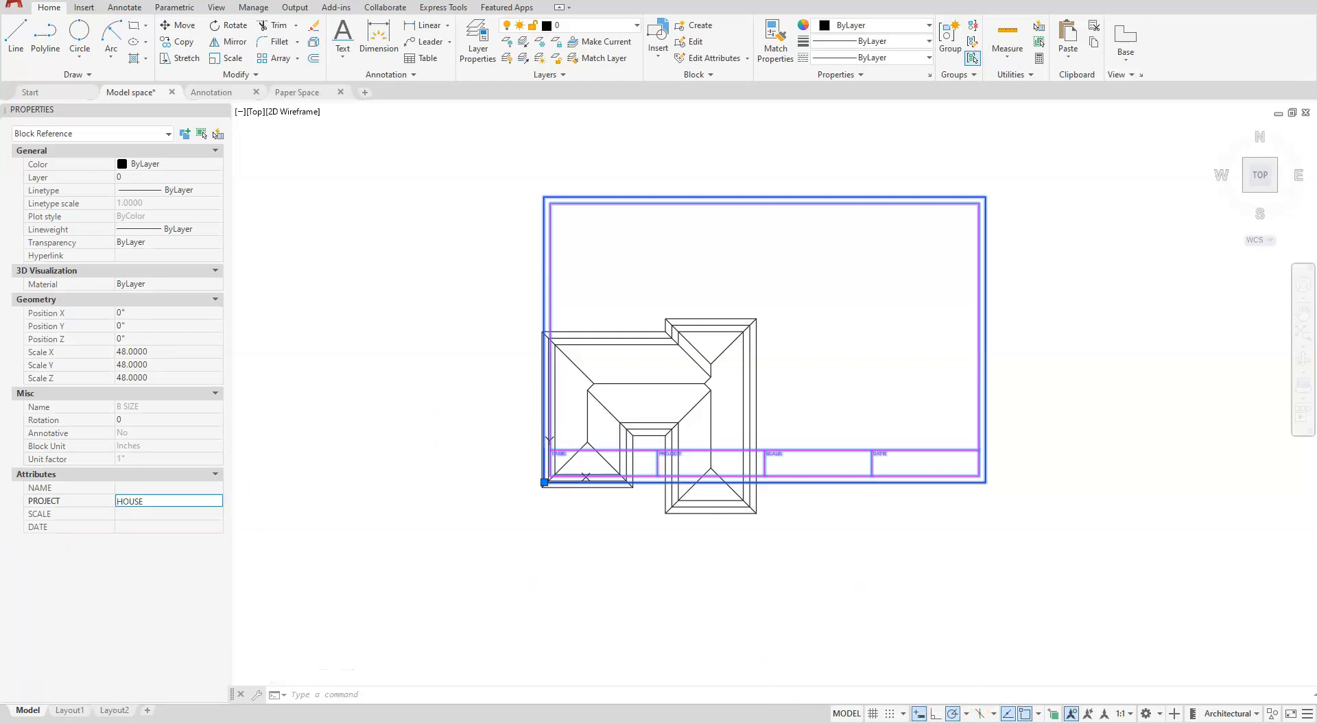
pyautogui.click(137, 514)
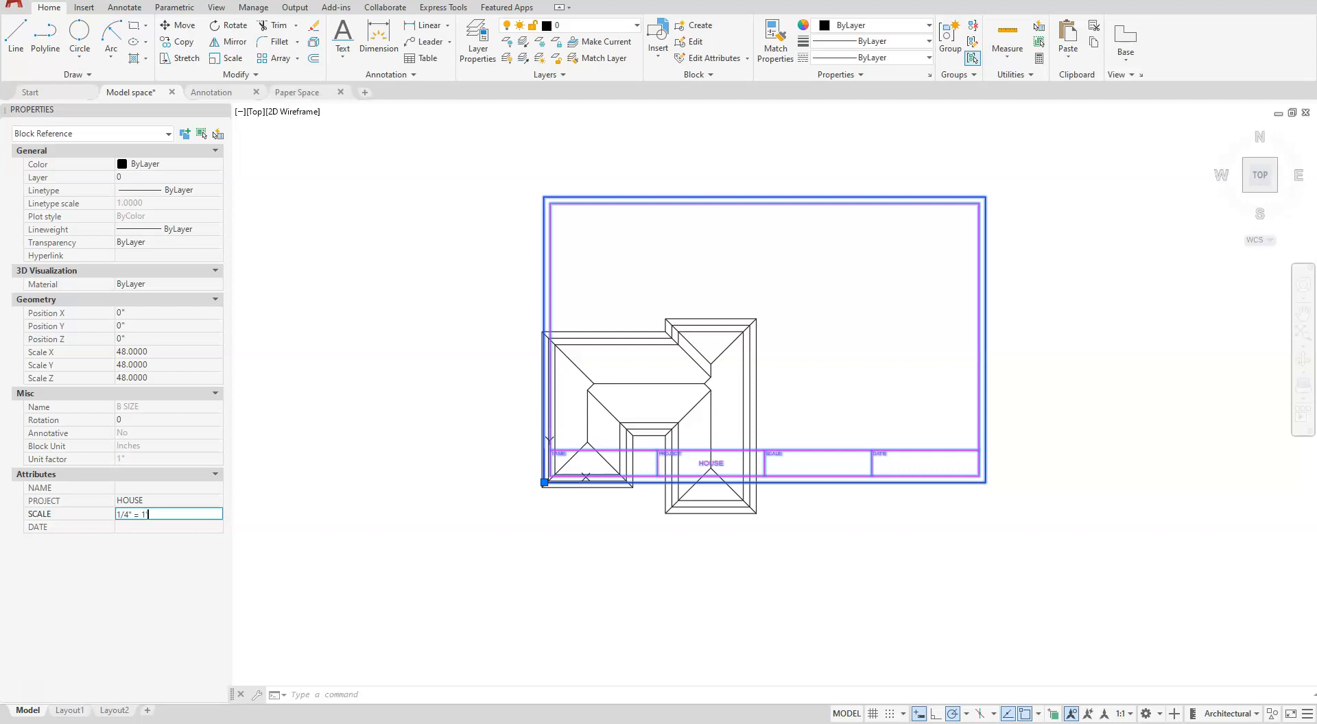
pyautogui.press('Return')
pyautogui.scroll(2, 820, 466)
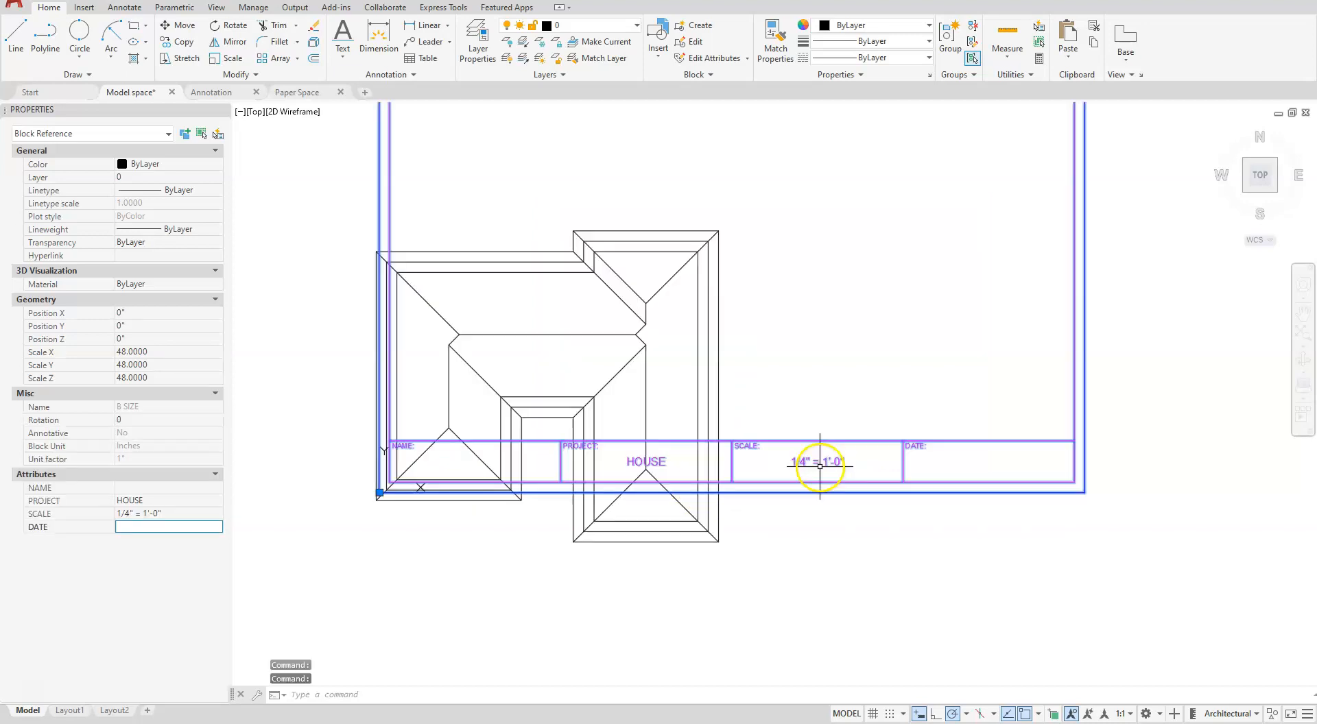
pyautogui.scroll(5, 820, 466)
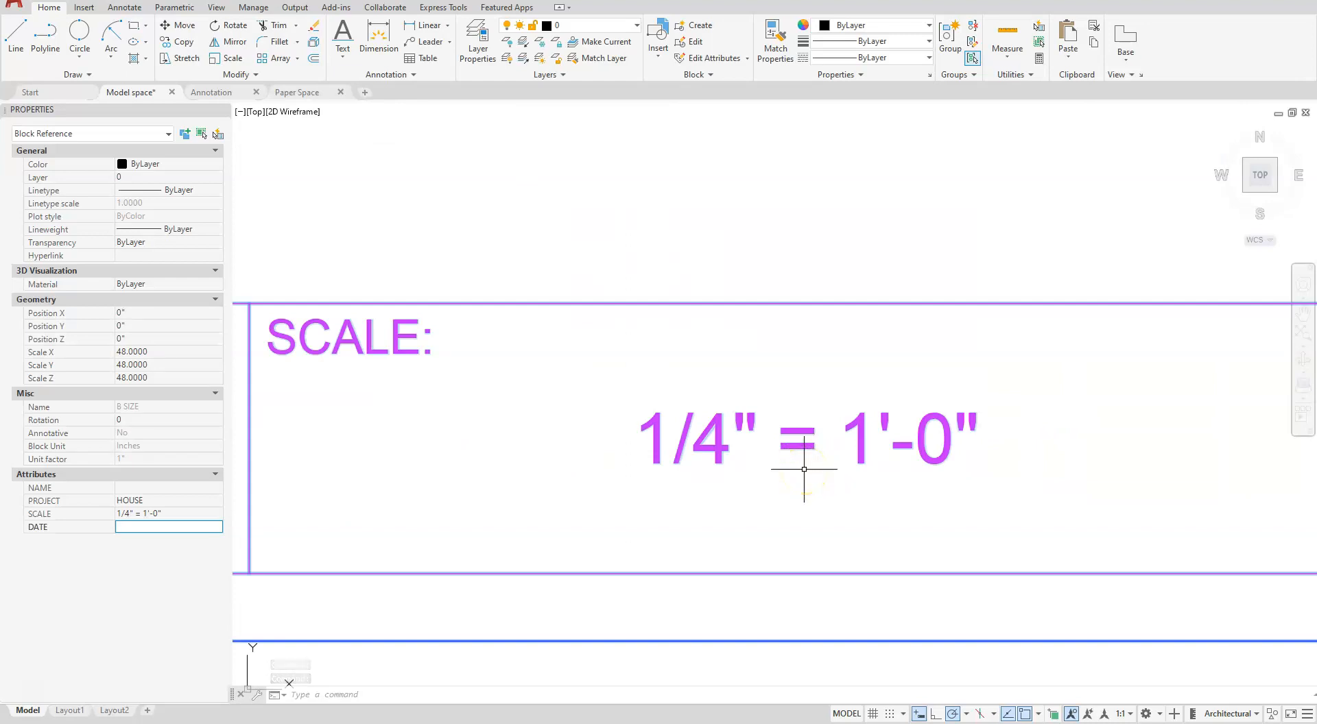
pyautogui.scroll(-5, 789, 353)
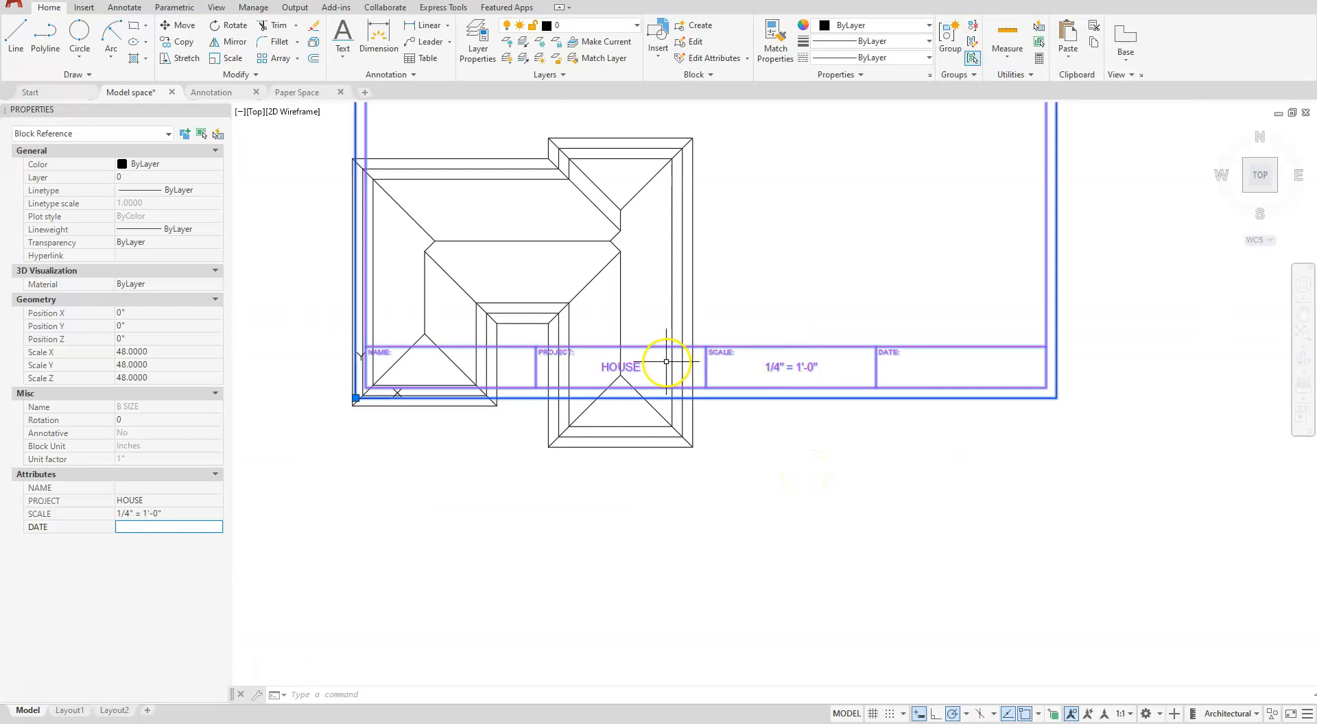
pyautogui.press('Escape')
pyautogui.press('Escape')
# - Move the whole roof plan up and to the right so it sits centred inside the border, above the title strip
pyautogui.scroll(-3, 710, 415)
pyautogui.moveTo(708, 420); pyautogui.dragTo(670, 498, button='middle')
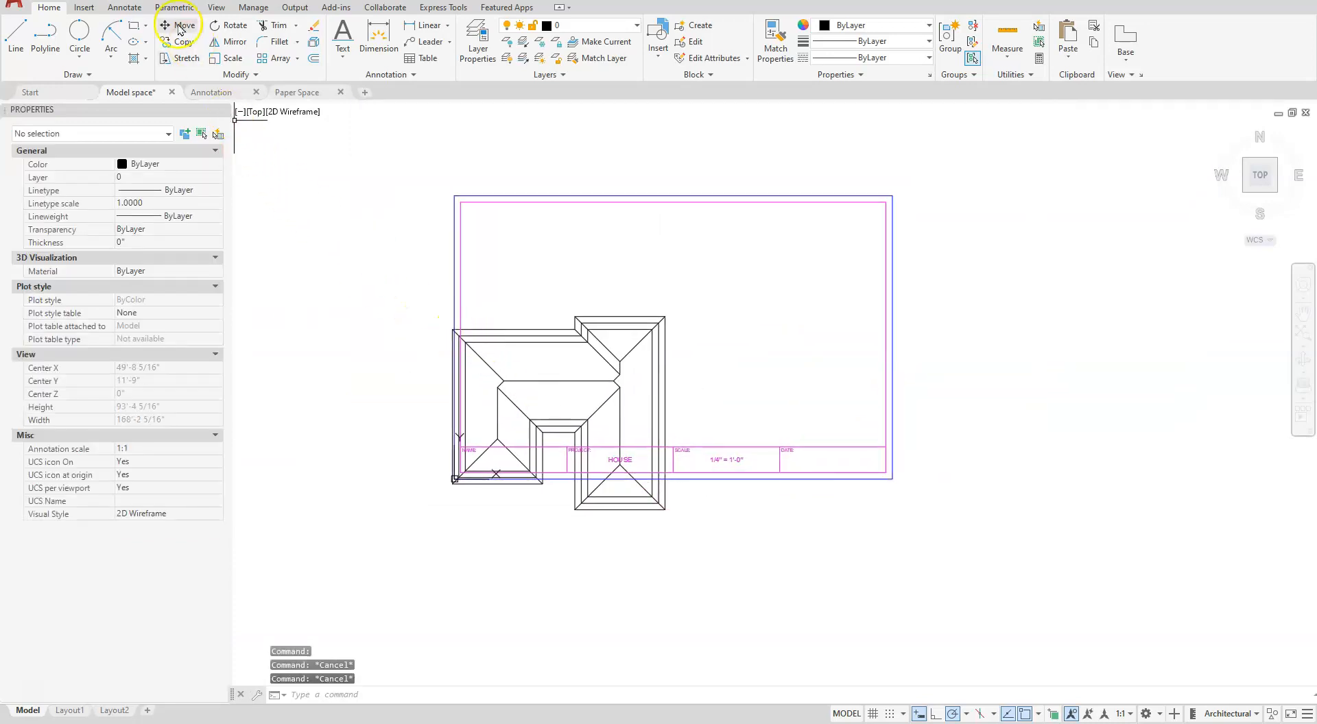
pyautogui.click(177, 25)
pyautogui.click(377, 263)
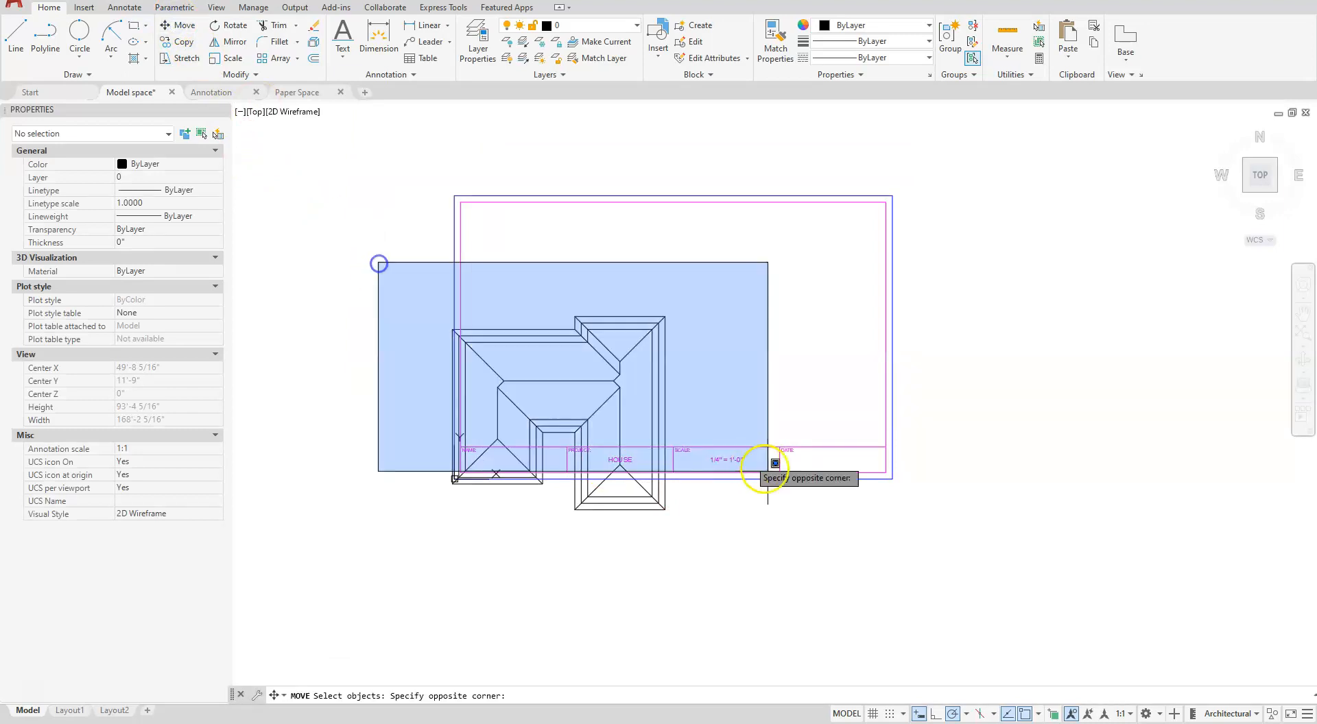
pyautogui.click(792, 563)
pyautogui.rightClick(414, 548)
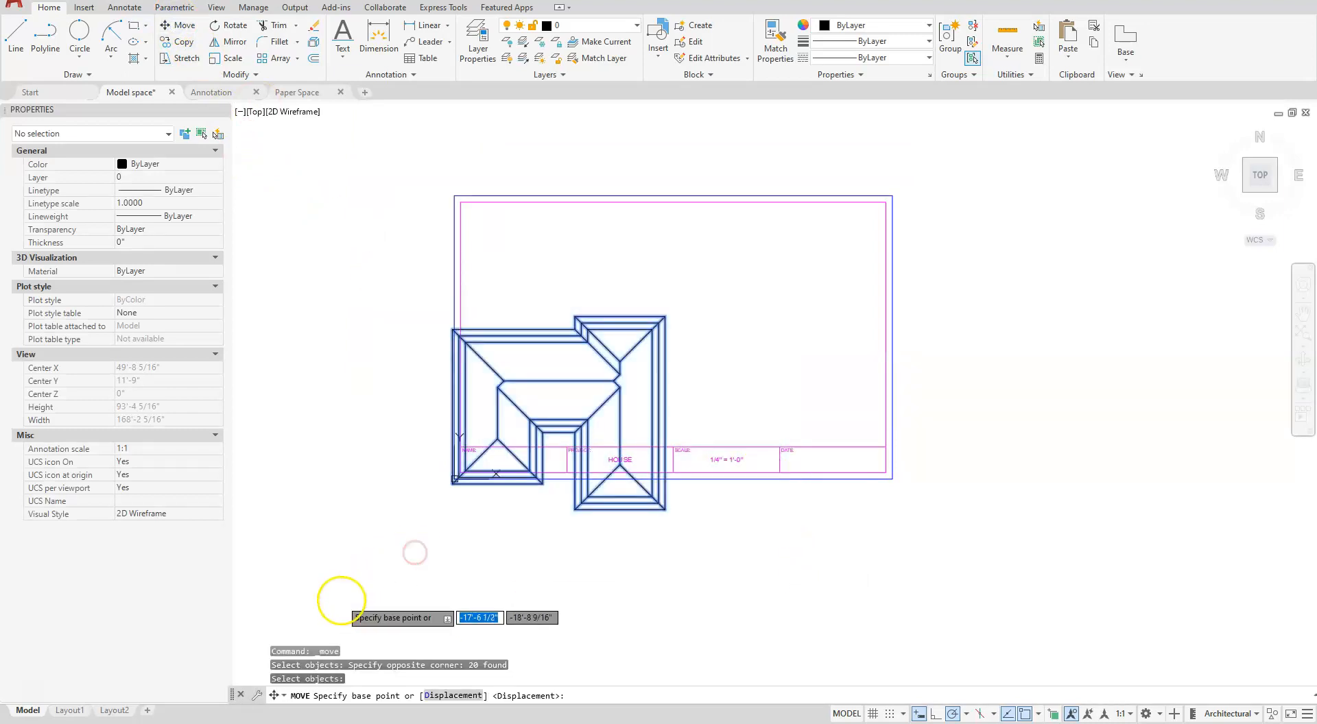
pyautogui.click(342, 600)
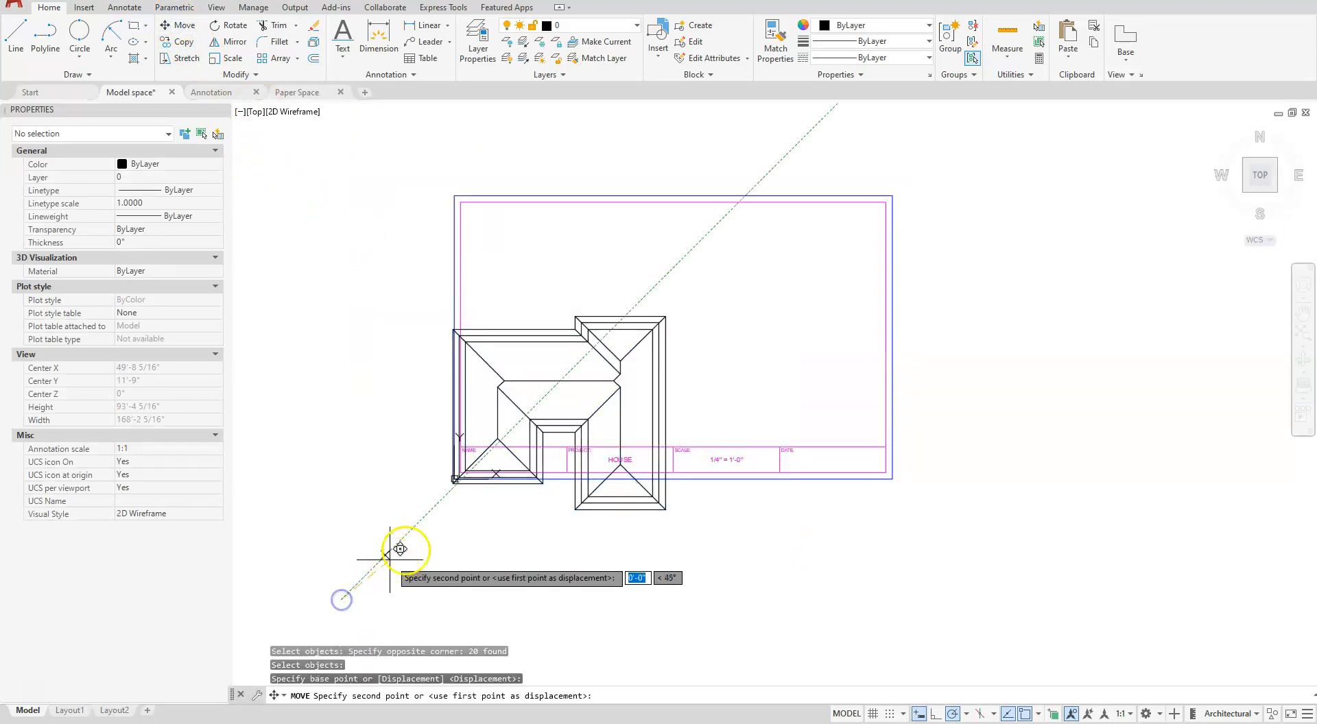
pyautogui.click(461, 505)
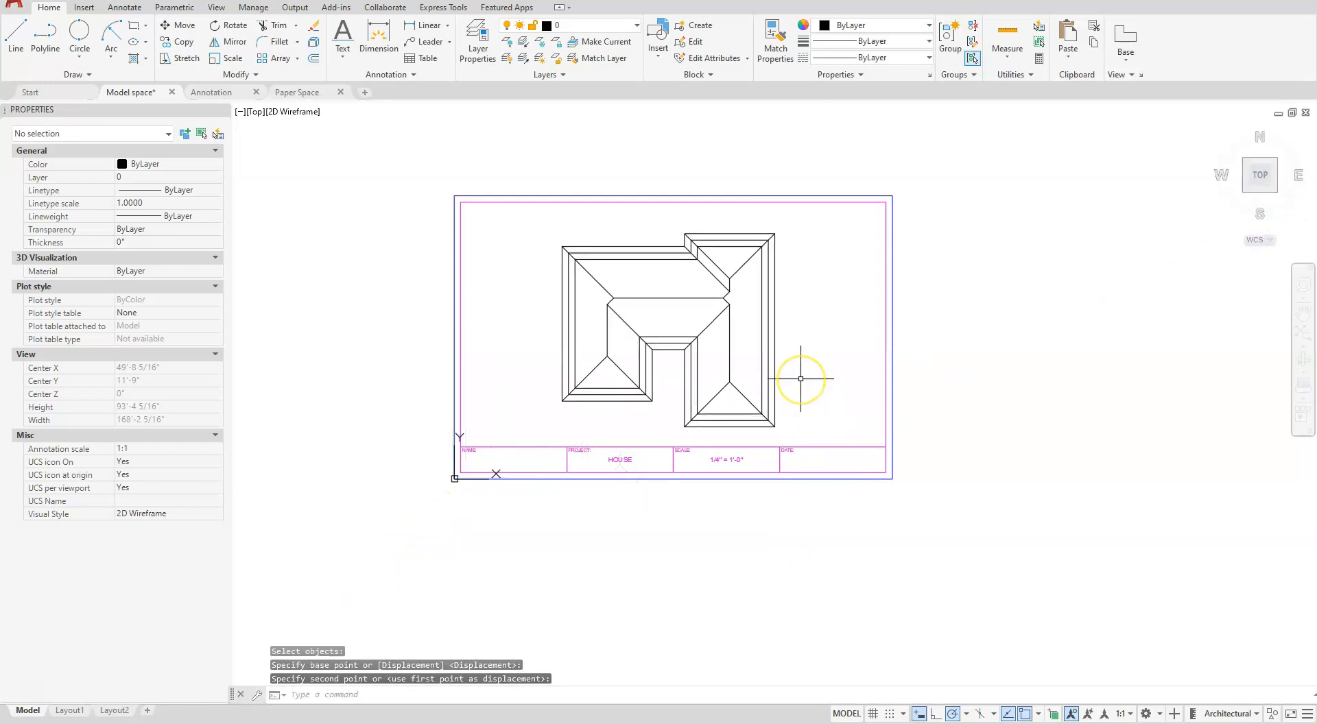
pyautogui.press('Escape')
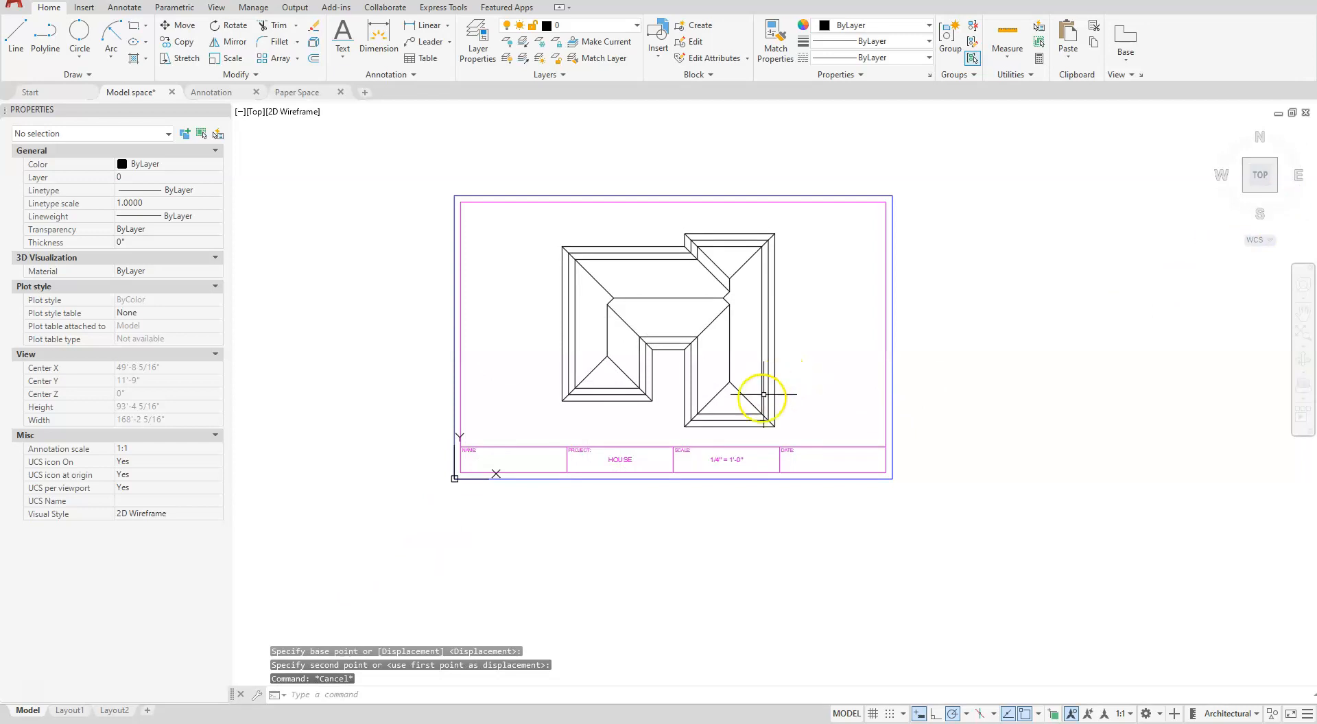
# - Put the two inner closed polylines of the roof outline on the Hidden layer
pyautogui.scroll(5, 741, 405)
pyautogui.click(675, 436)
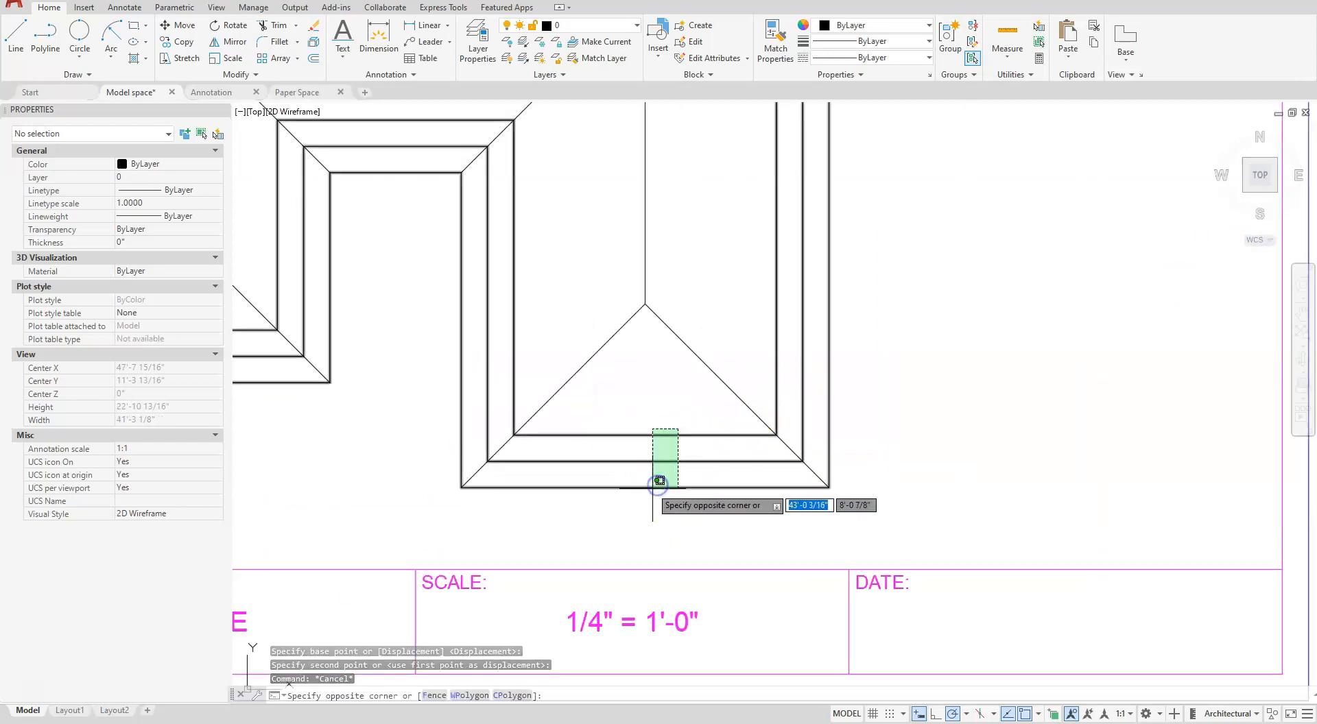
pyautogui.click(645, 470)
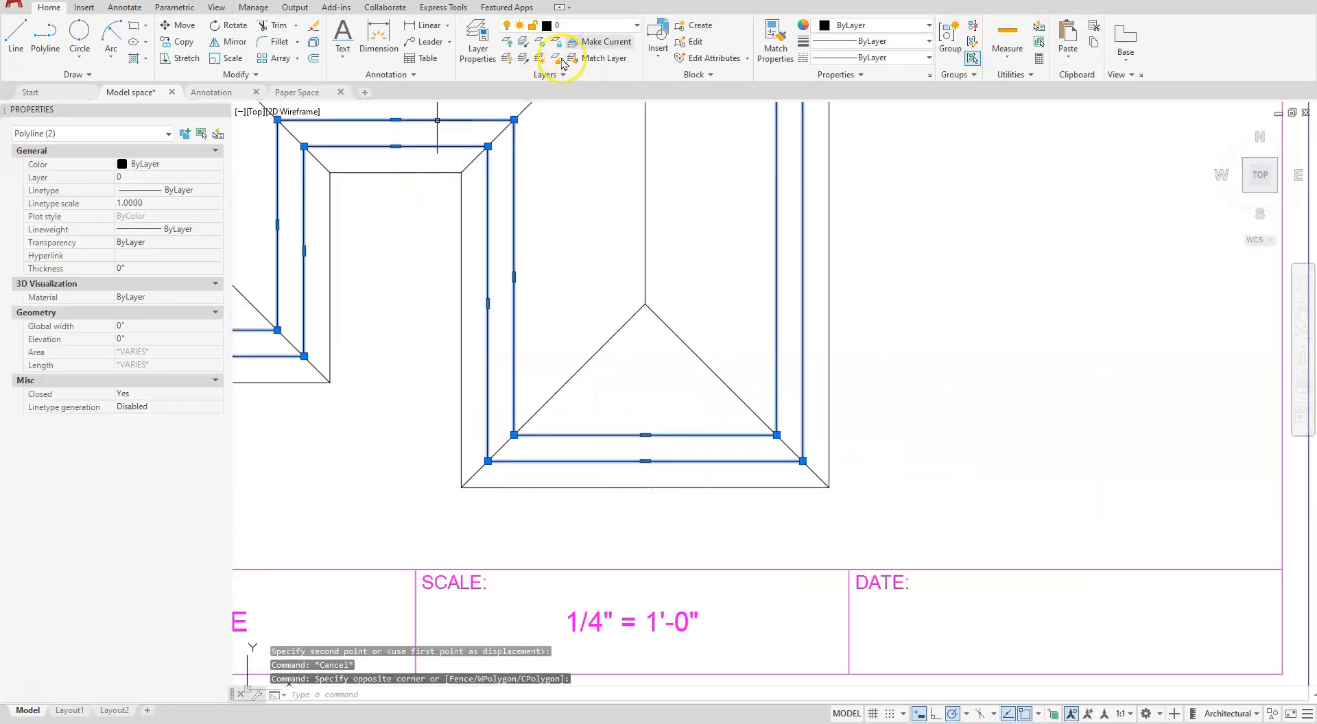
pyautogui.click(637, 26)
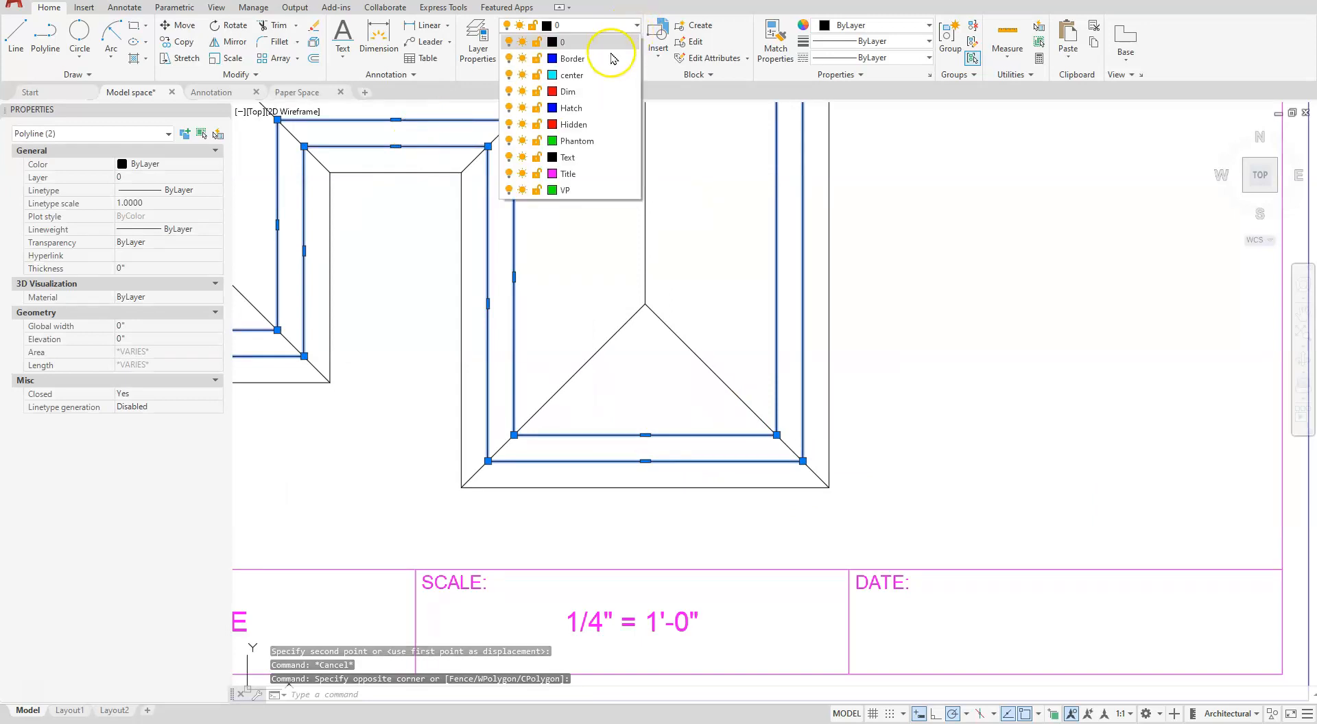
pyautogui.click(594, 126)
pyautogui.press('Escape')
pyautogui.scroll(-2, 962, 369)
pyautogui.scroll(-2, 671, 316)
pyautogui.moveTo(645, 286)
pyautogui.mouseDown(button='middle')
pyautogui.moveTo(679, 316)
pyautogui.moveTo(703, 425)
pyautogui.mouseUp(button='middle')
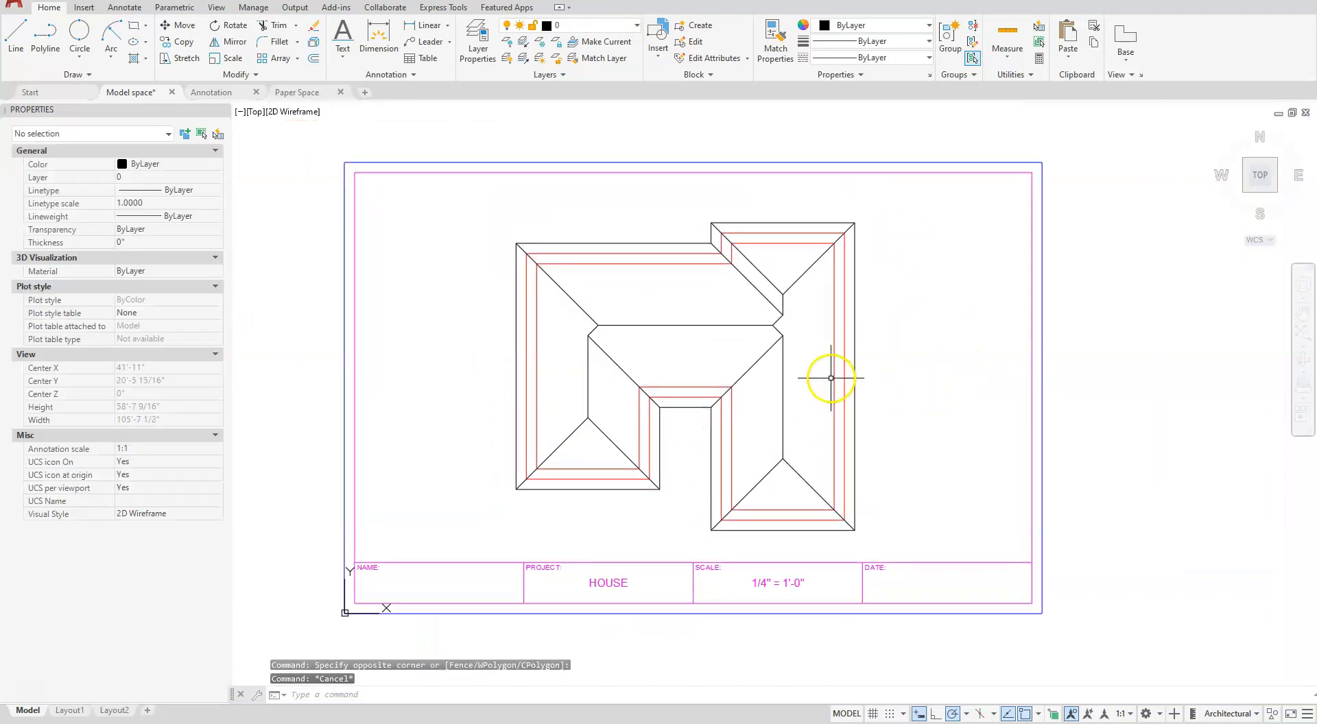
# - Set the drawing's global linetype scale factor to 48 and check the dashed hidden lines
pyautogui.press('Escape')
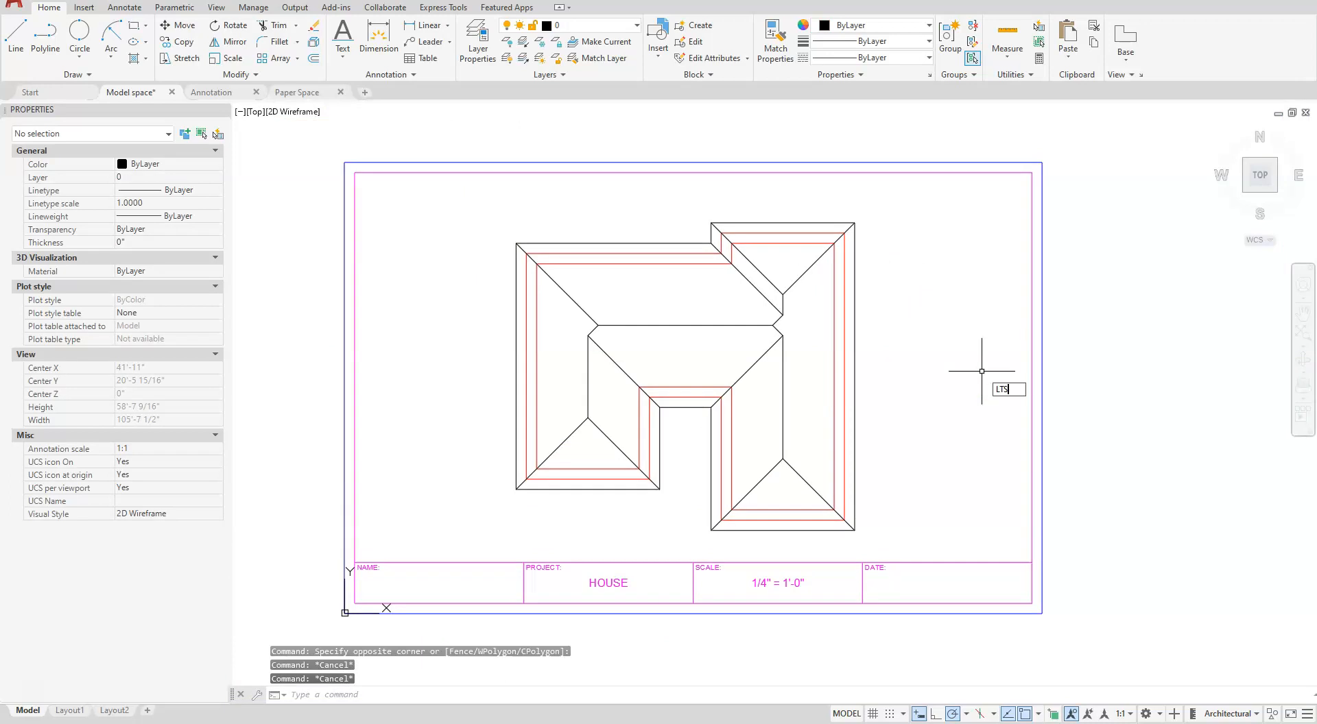
pyautogui.press('Return')
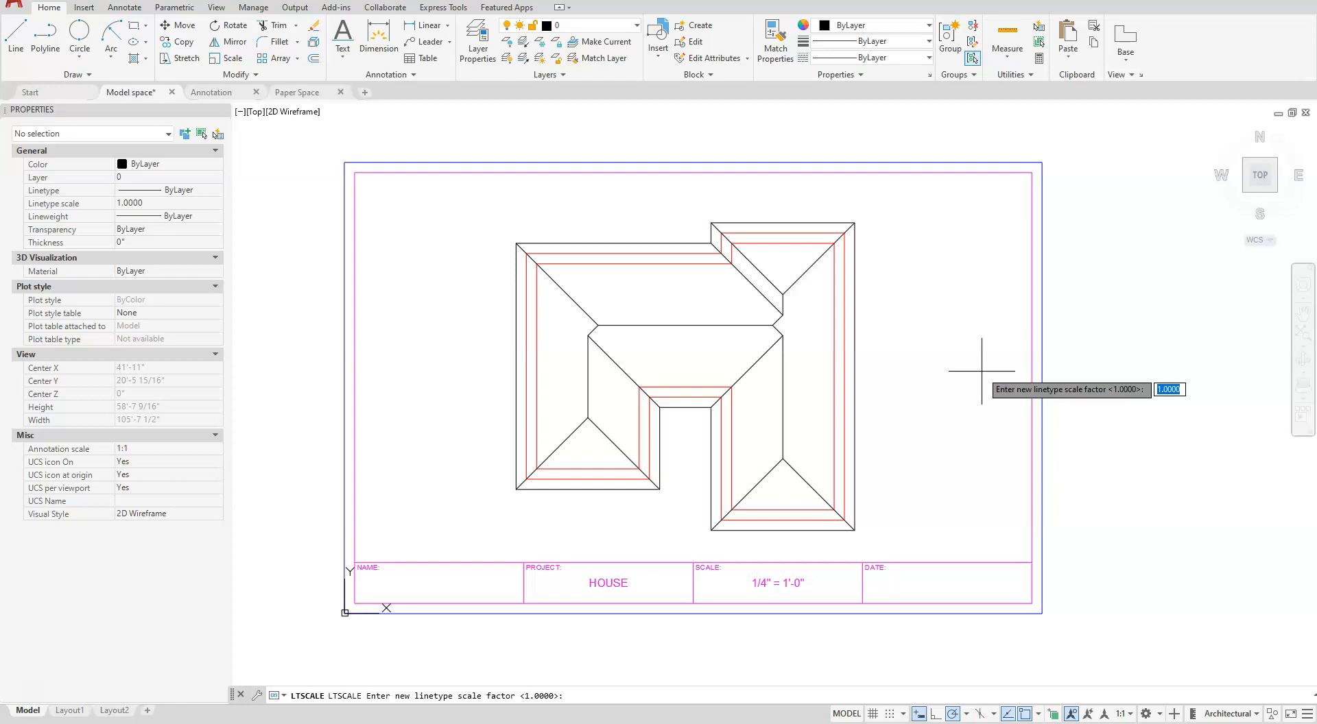
pyautogui.press('Return')
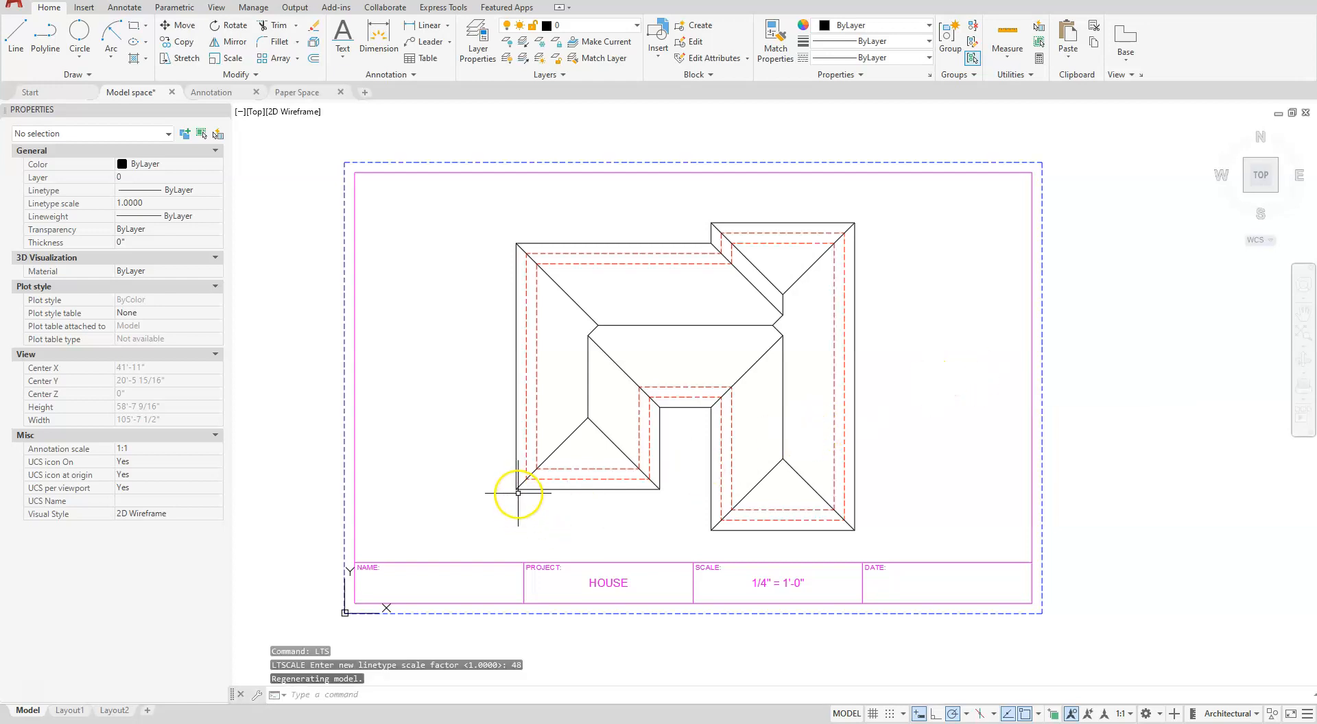
pyautogui.scroll(2, 517, 491)
pyautogui.scroll(-2, 518, 492)
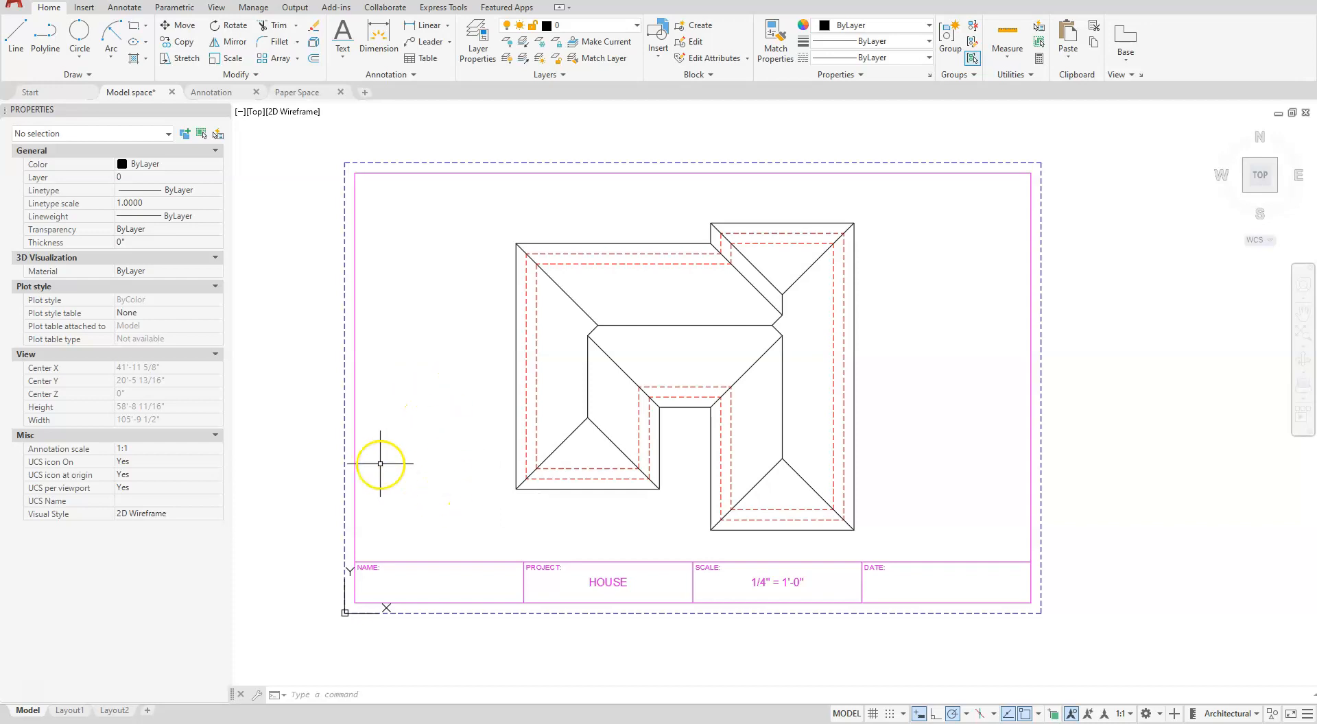
# - Assign new dimensions to the Dim layer
pyautogui.click(127, 9)
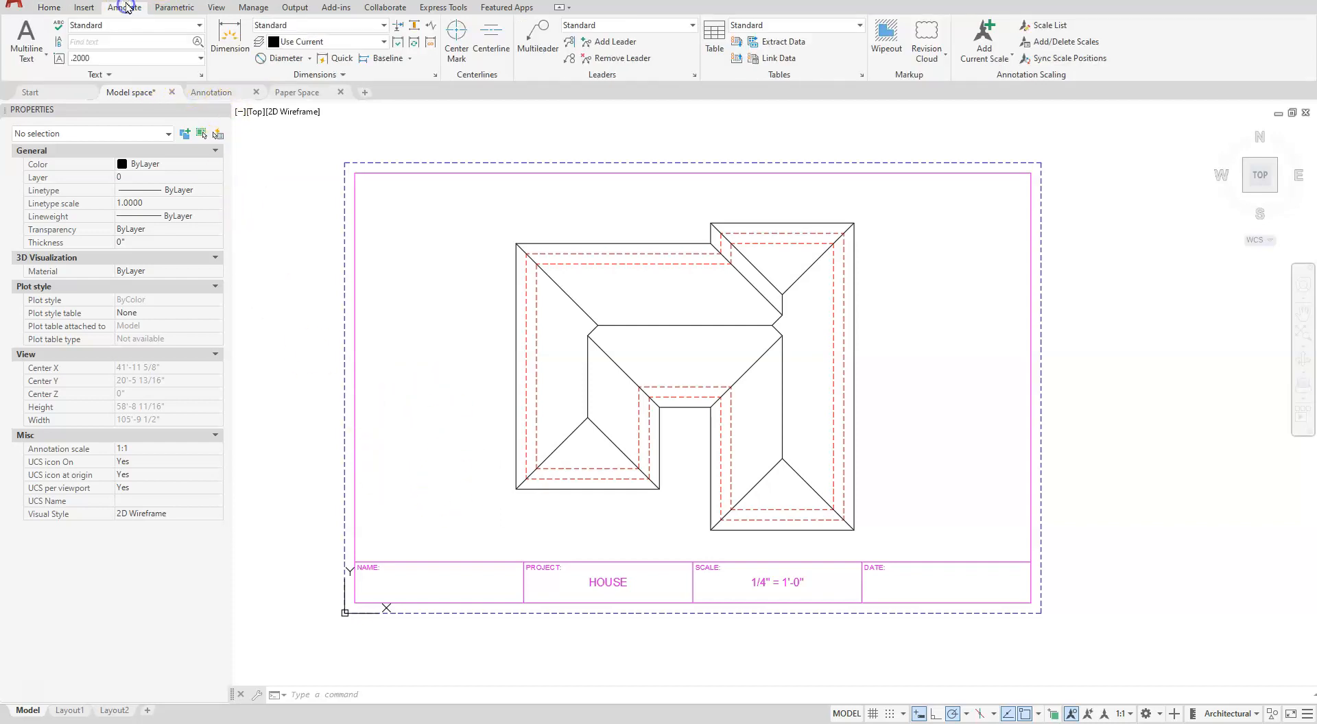
pyautogui.click(353, 43)
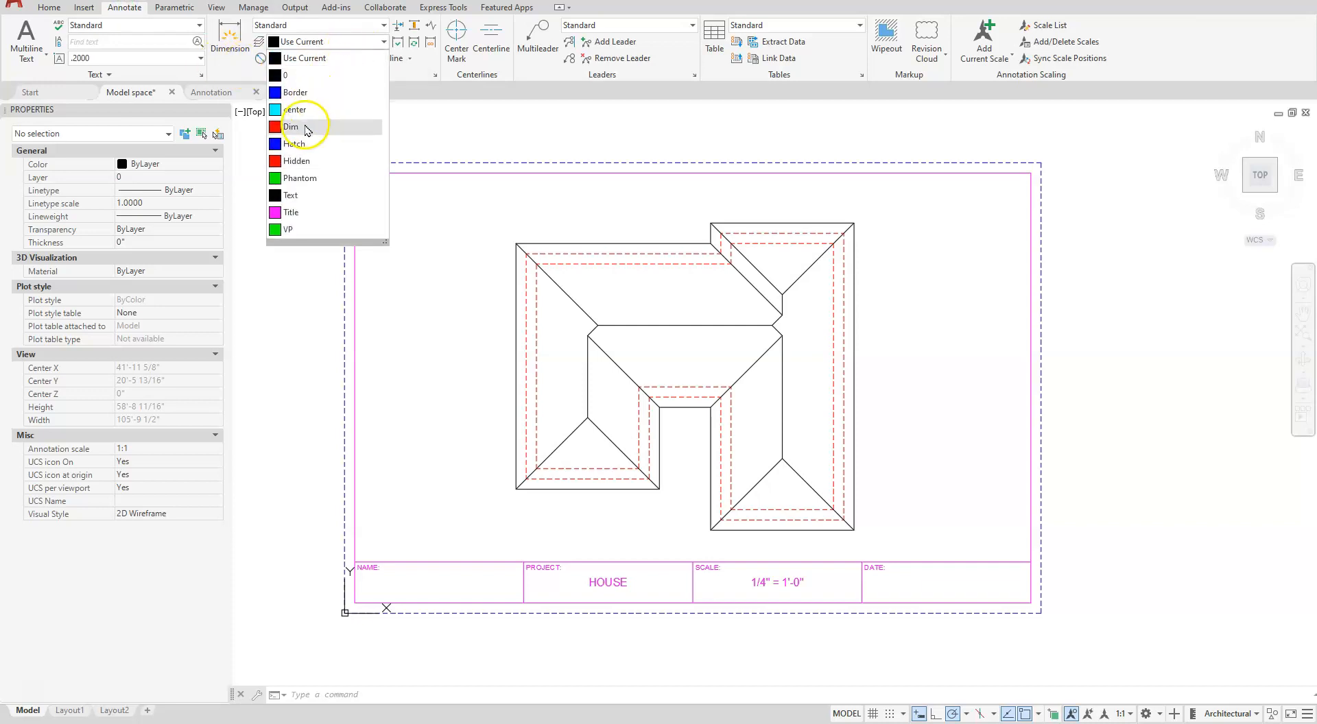
pyautogui.click(316, 112)
# - Modify the Standard dimension style to use Architectural tick for both arrowheads and an overall scale of 48
pyautogui.click(436, 76)
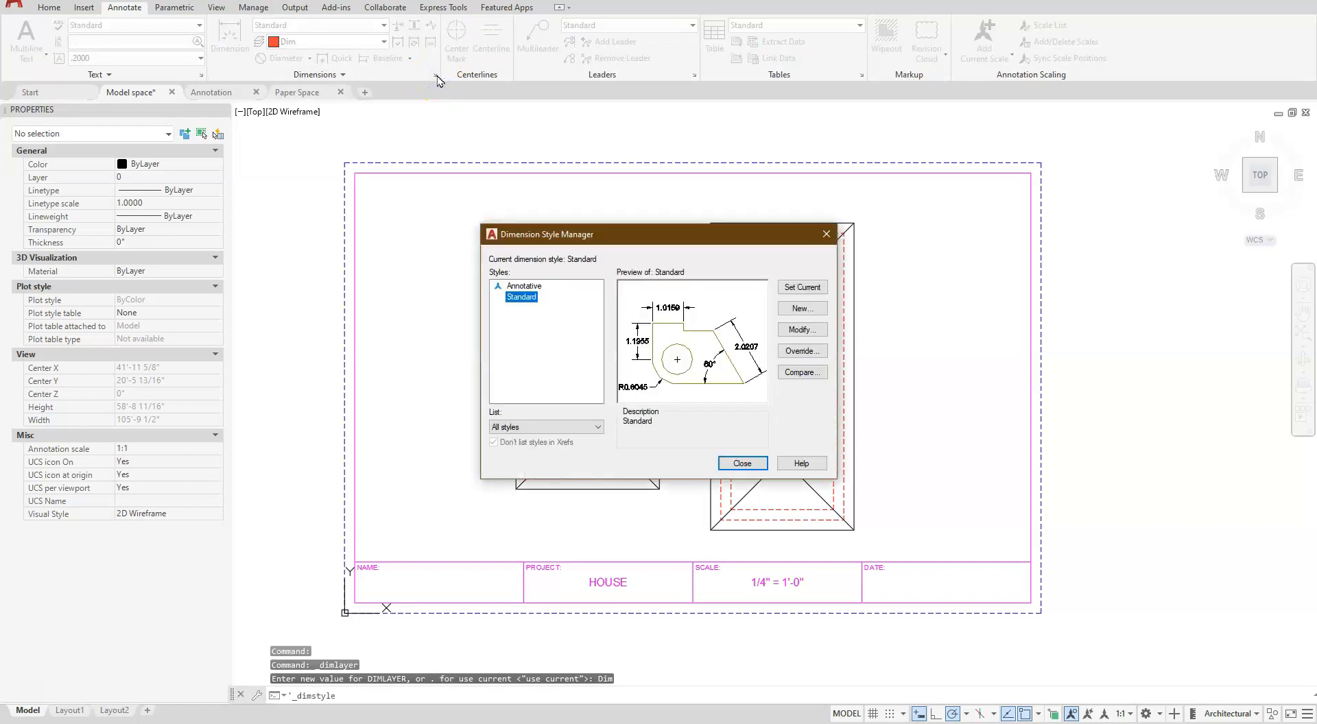
pyautogui.click(803, 330)
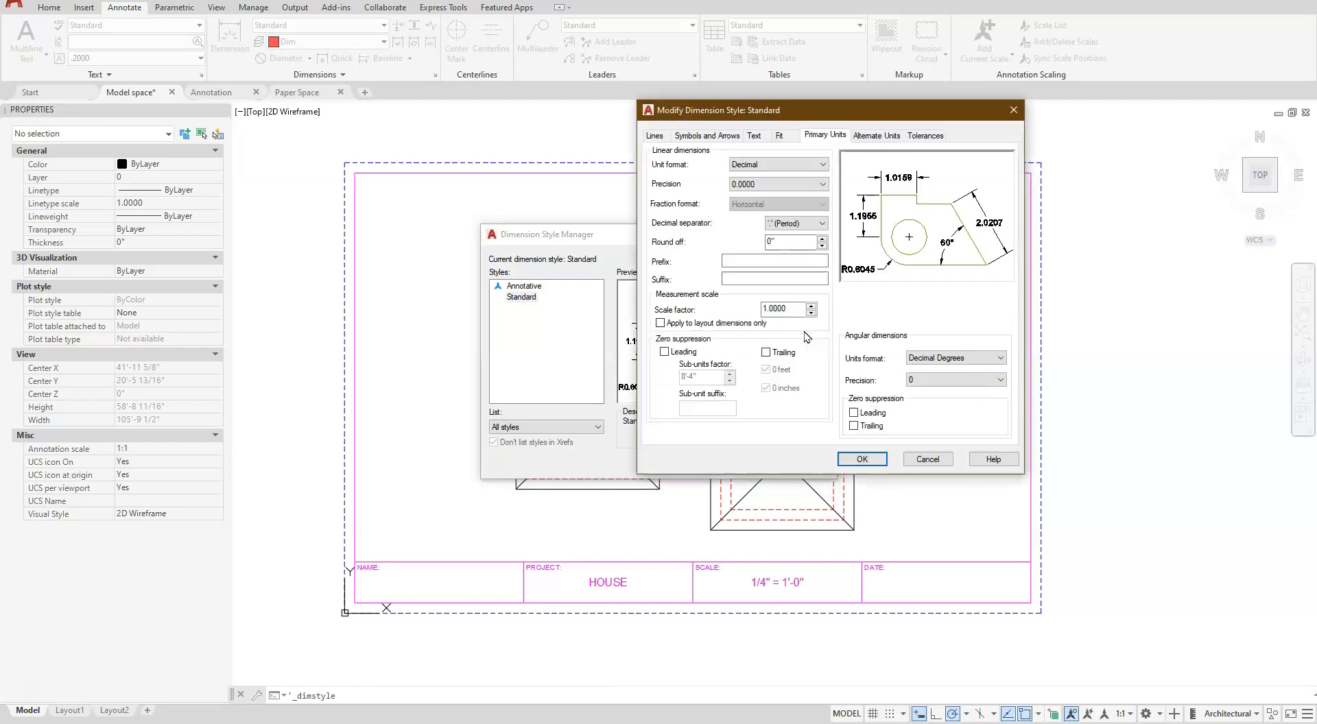
pyautogui.click(654, 135)
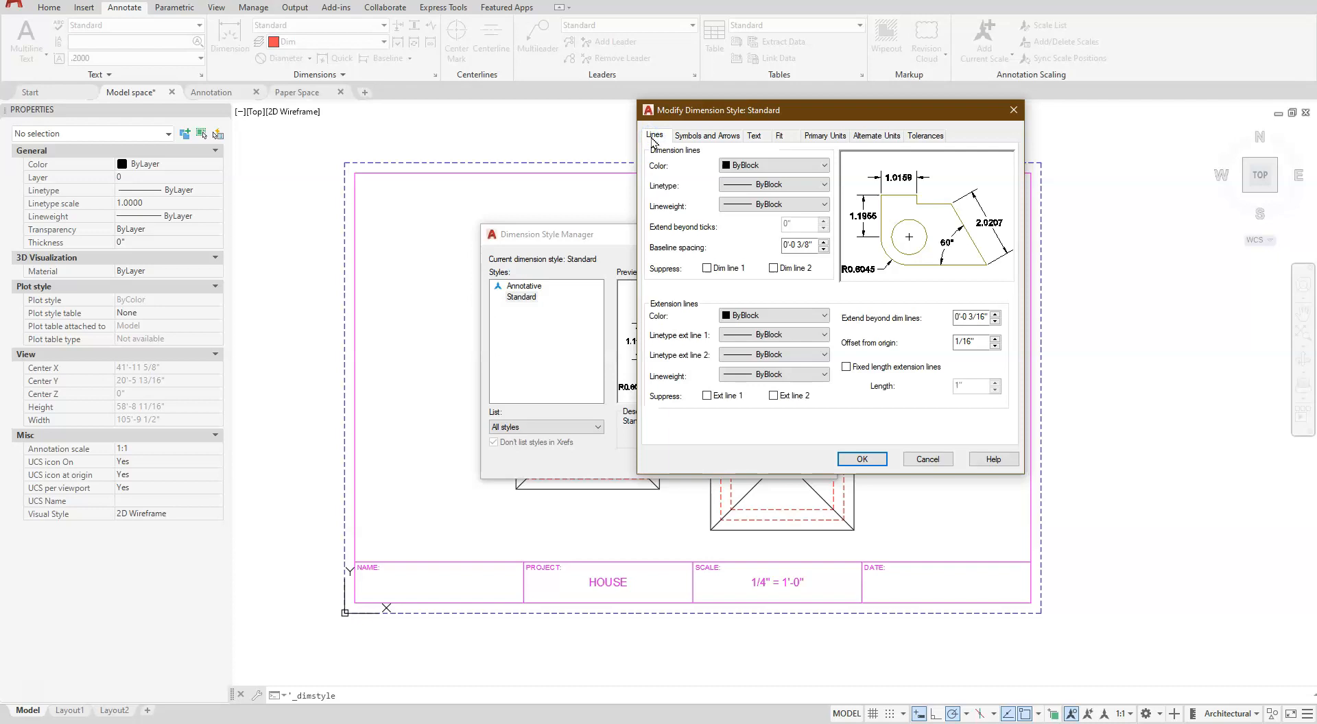
pyautogui.click(704, 137)
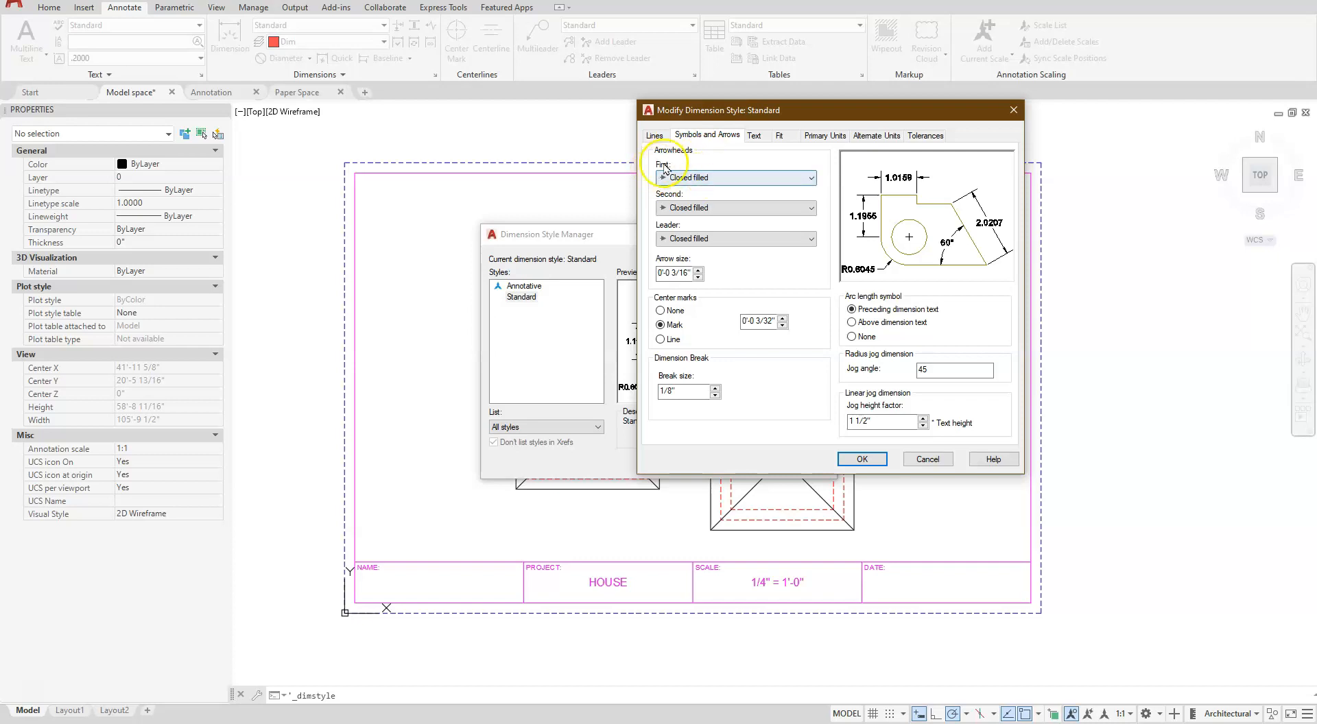
pyautogui.click(700, 182)
pyautogui.click(696, 180)
pyautogui.click(697, 179)
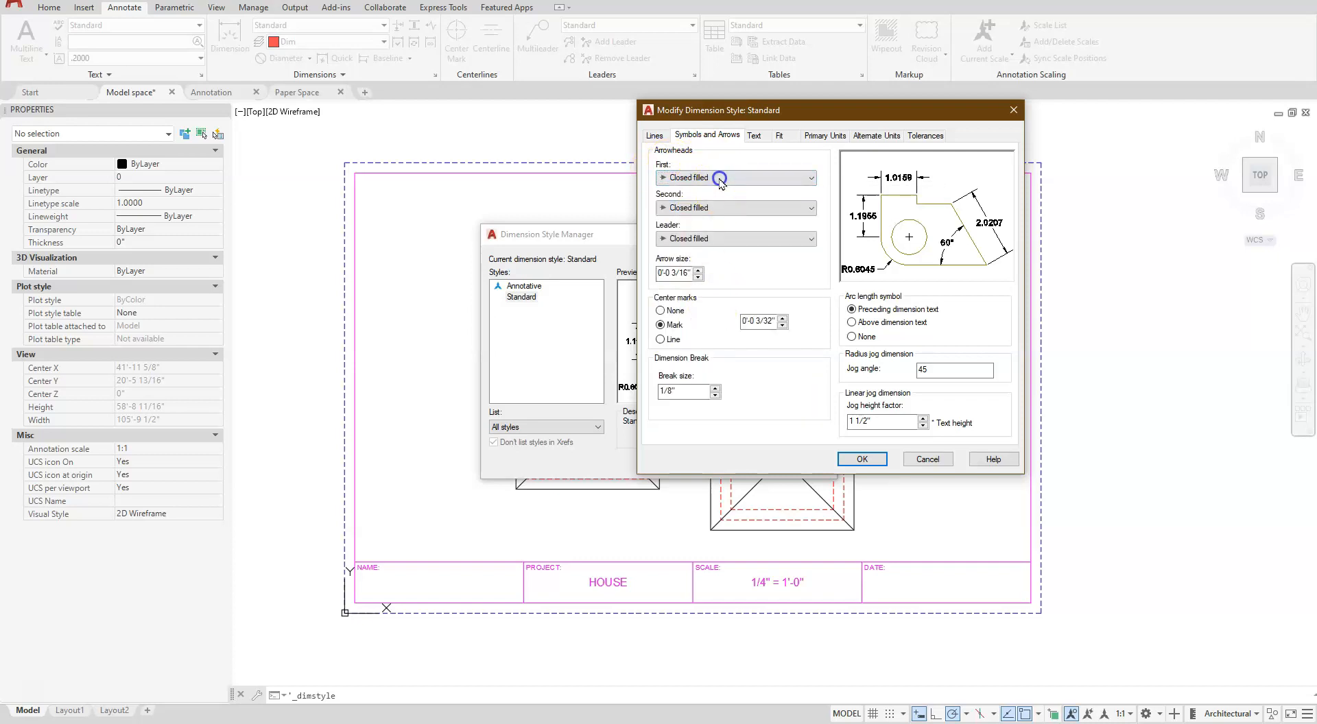
pyautogui.click(720, 179)
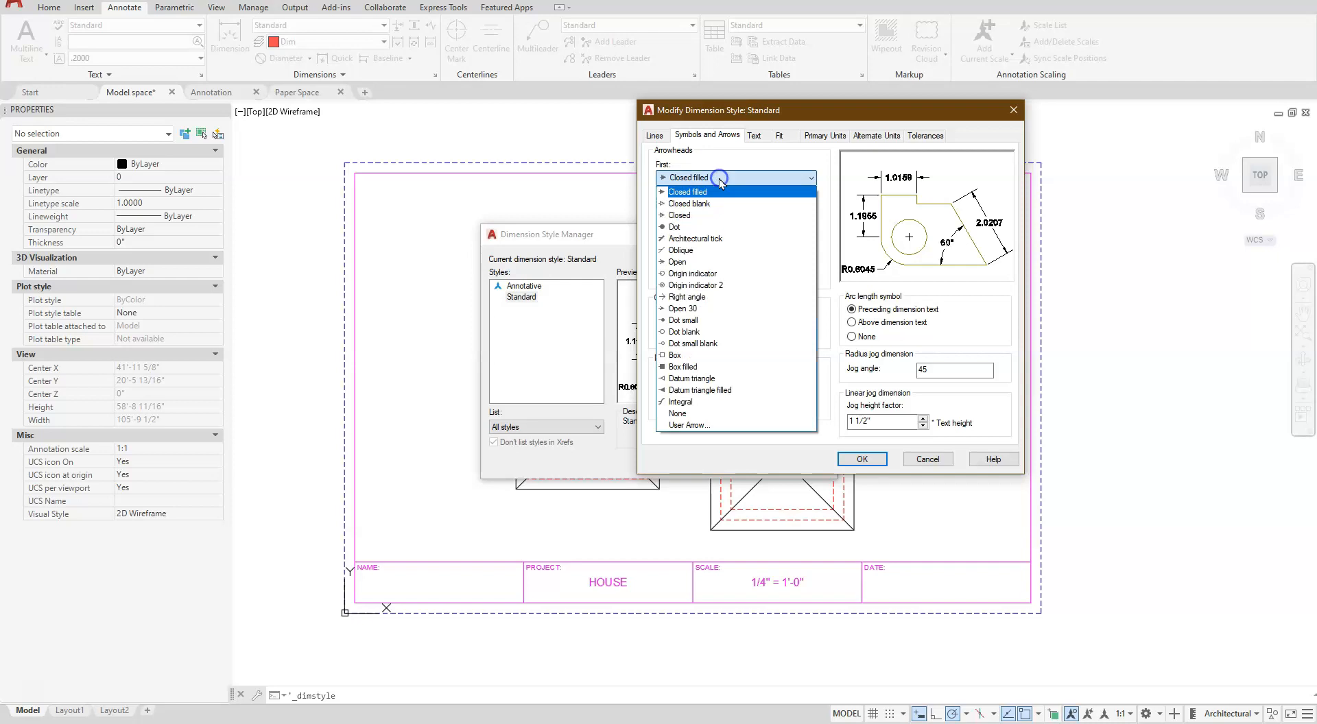
pyautogui.click(707, 238)
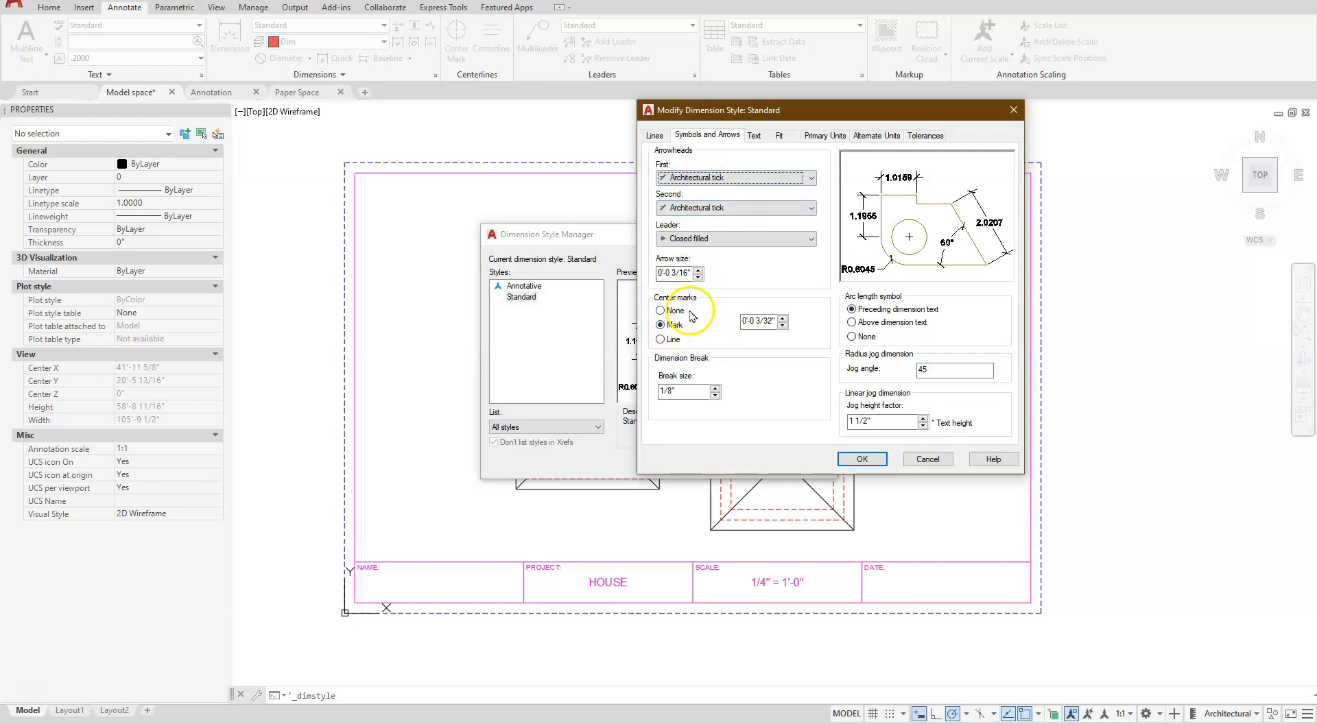
pyautogui.click(780, 135)
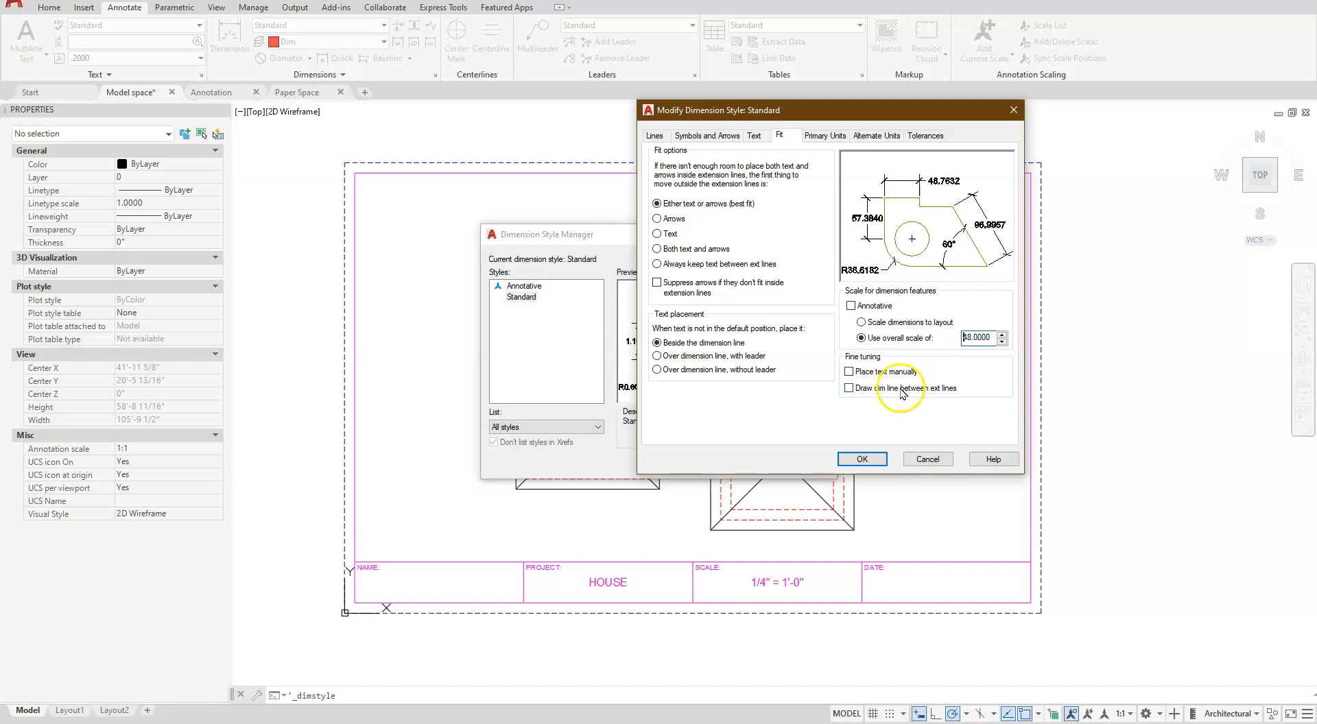
# - Align the Standard style's dimension text with the dimension line and set its vertical placement to Above
pyautogui.click(756, 136)
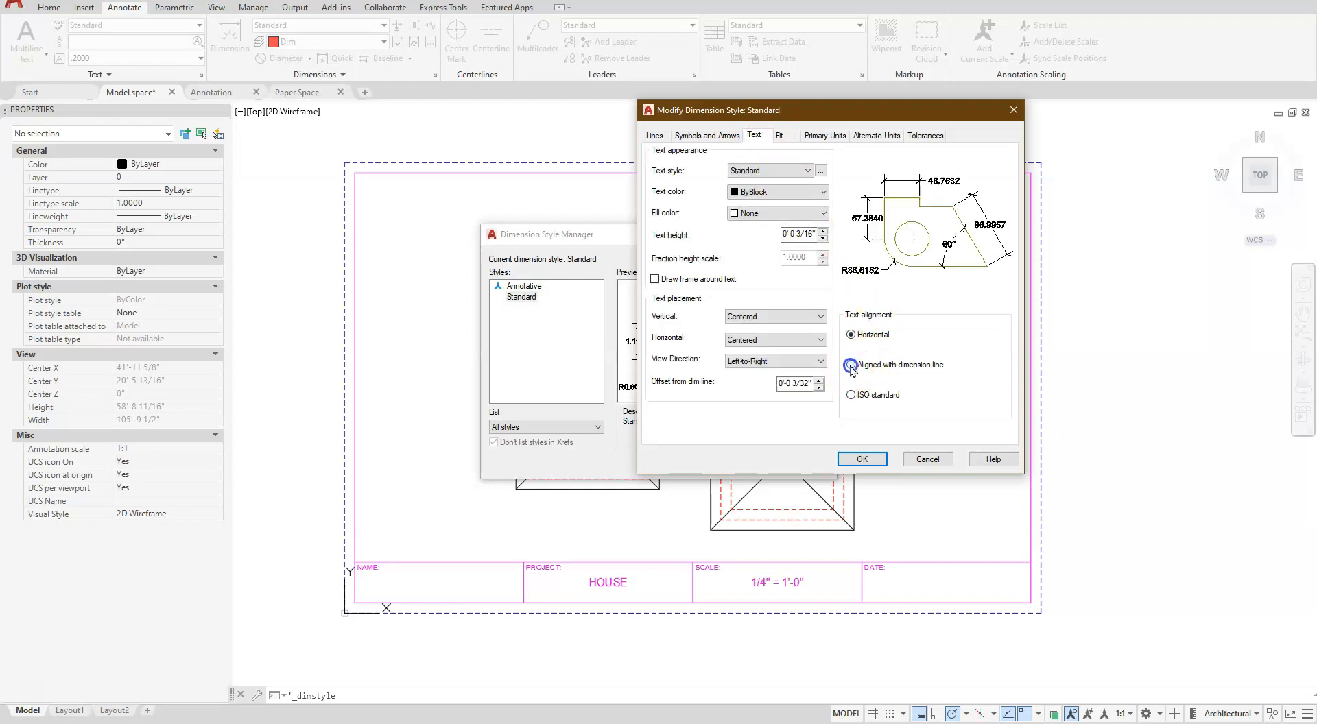
pyautogui.click(850, 366)
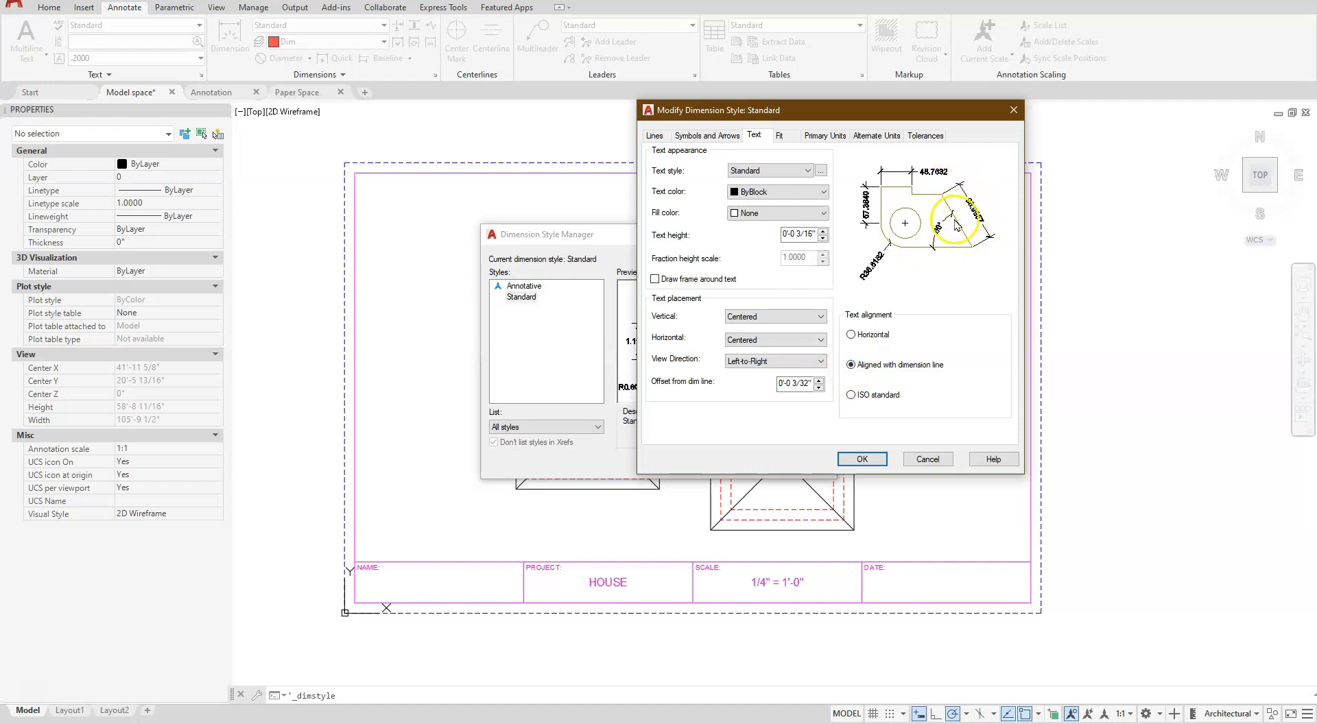
pyautogui.click(751, 340)
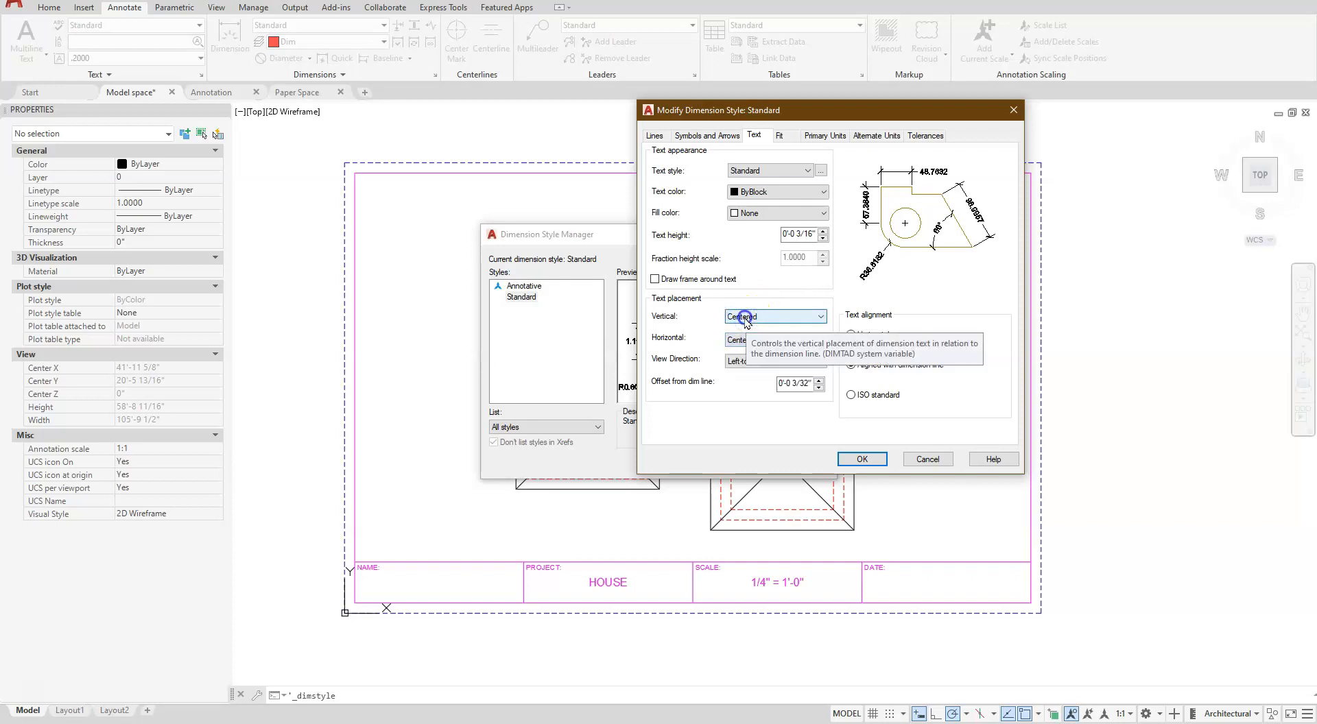
pyautogui.click(745, 319)
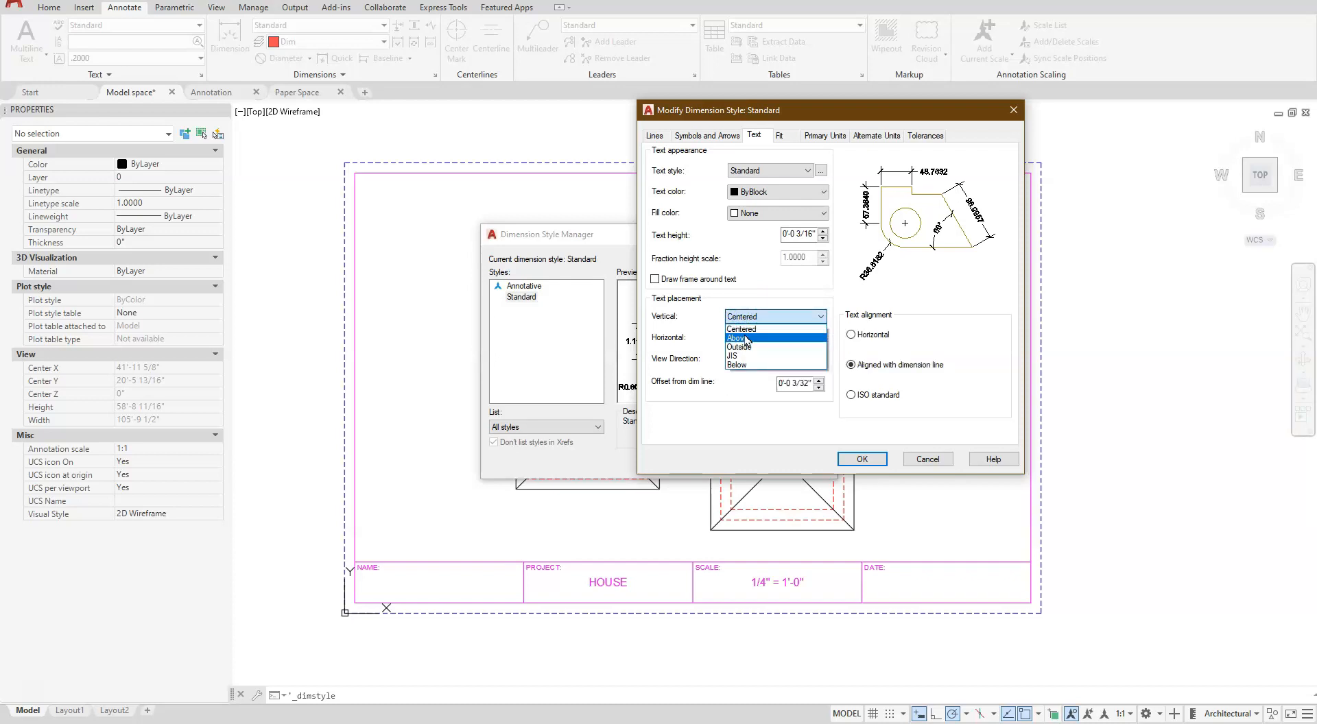
pyautogui.click(745, 339)
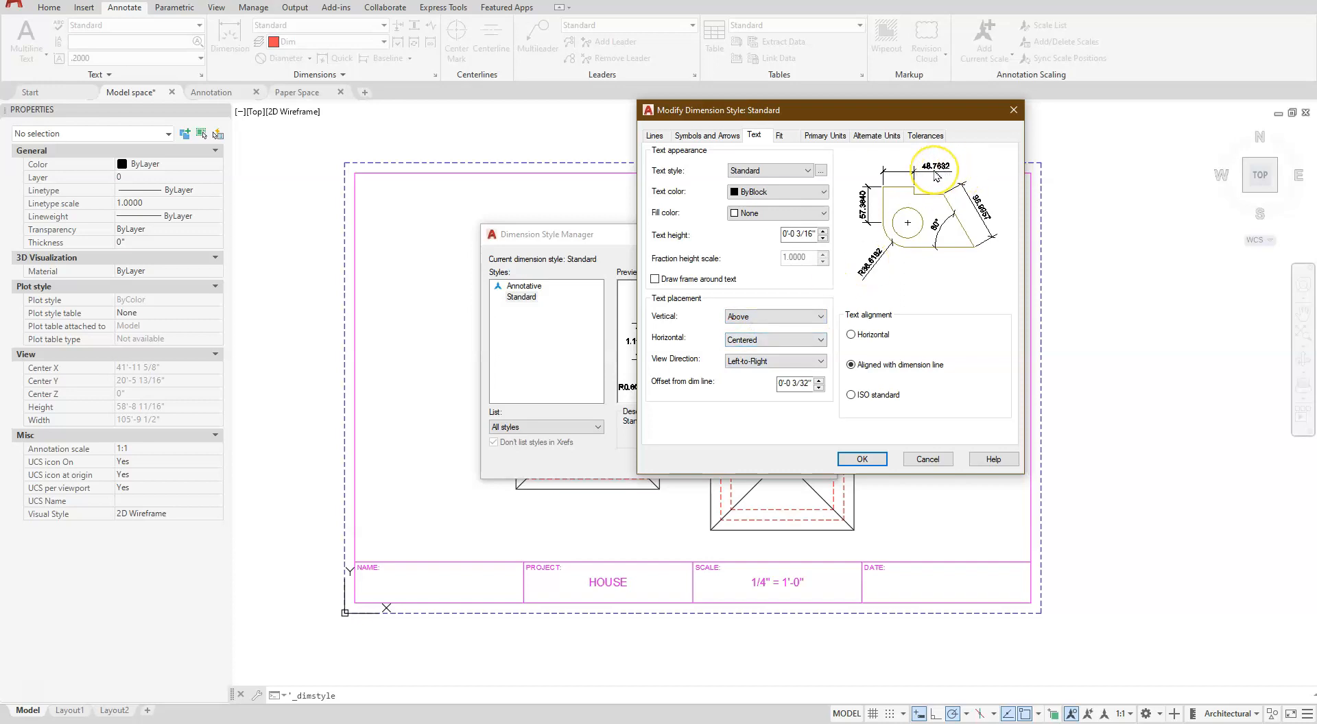
# - Set the Standard dimension style's primary unit format to Architectural
pyautogui.click(840, 135)
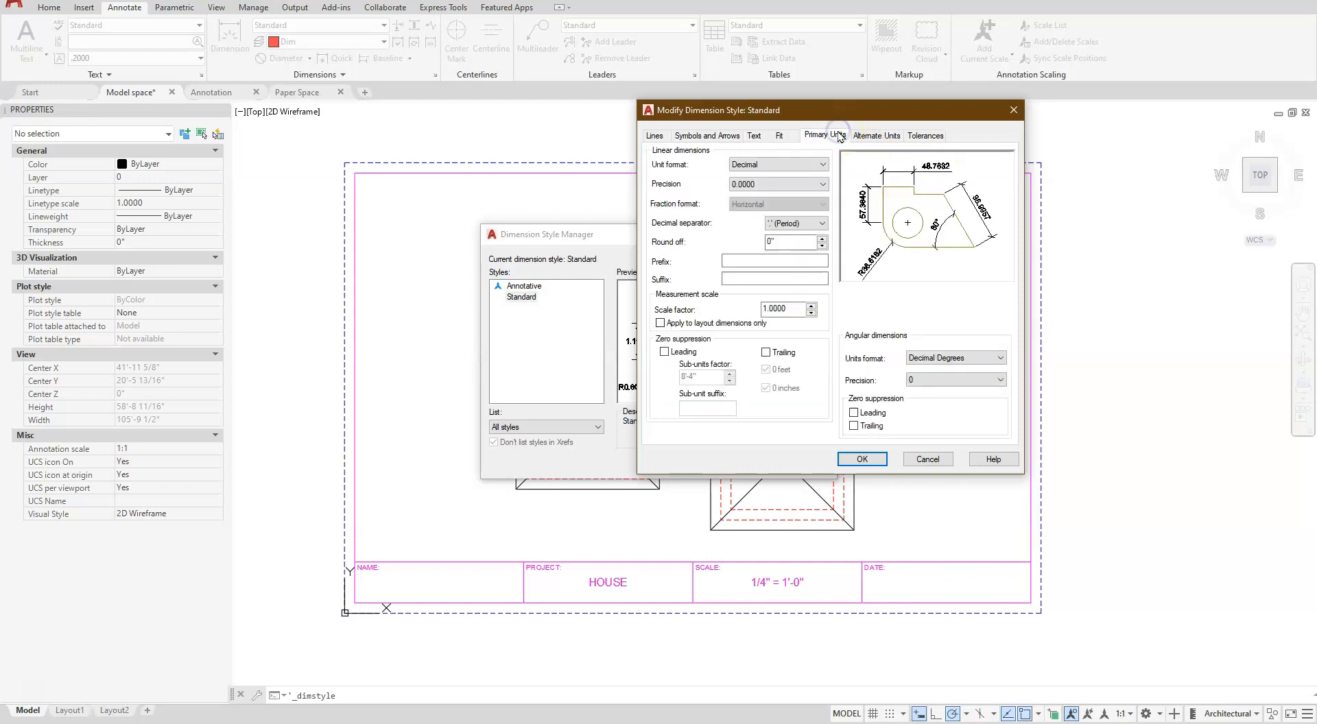
pyautogui.click(824, 166)
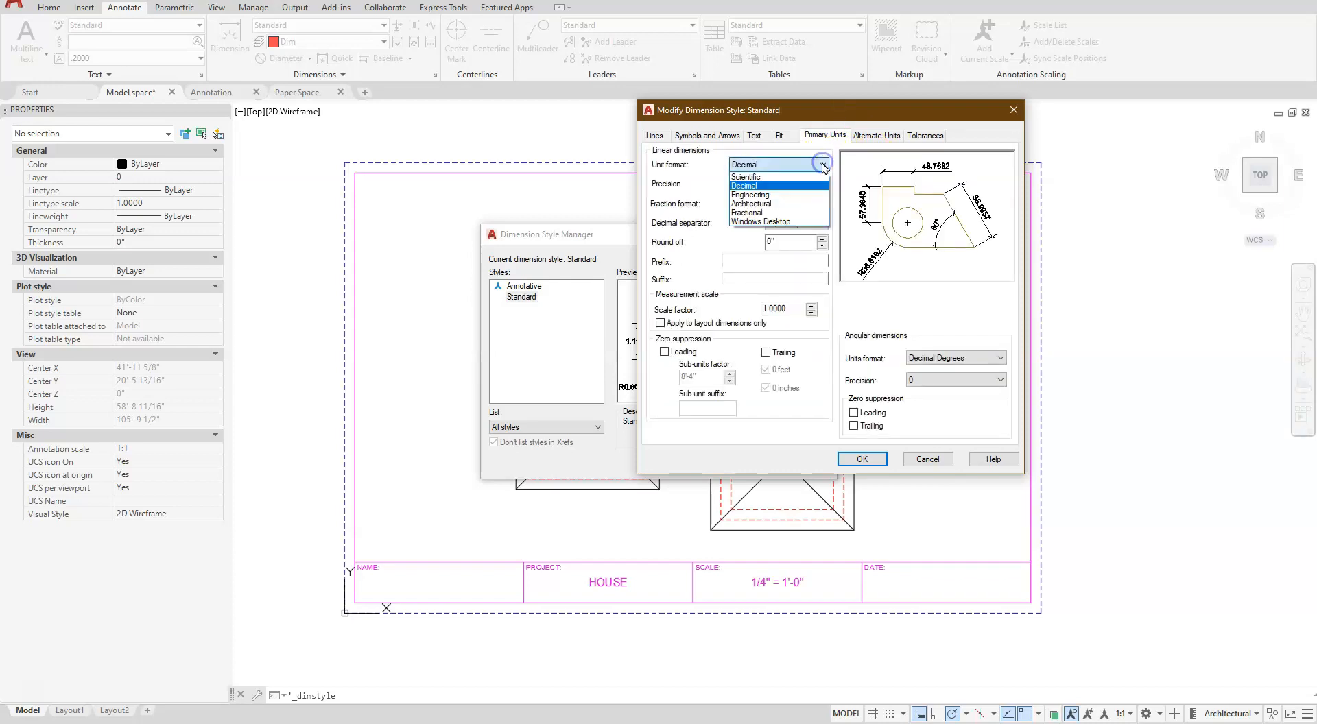
pyautogui.click(769, 205)
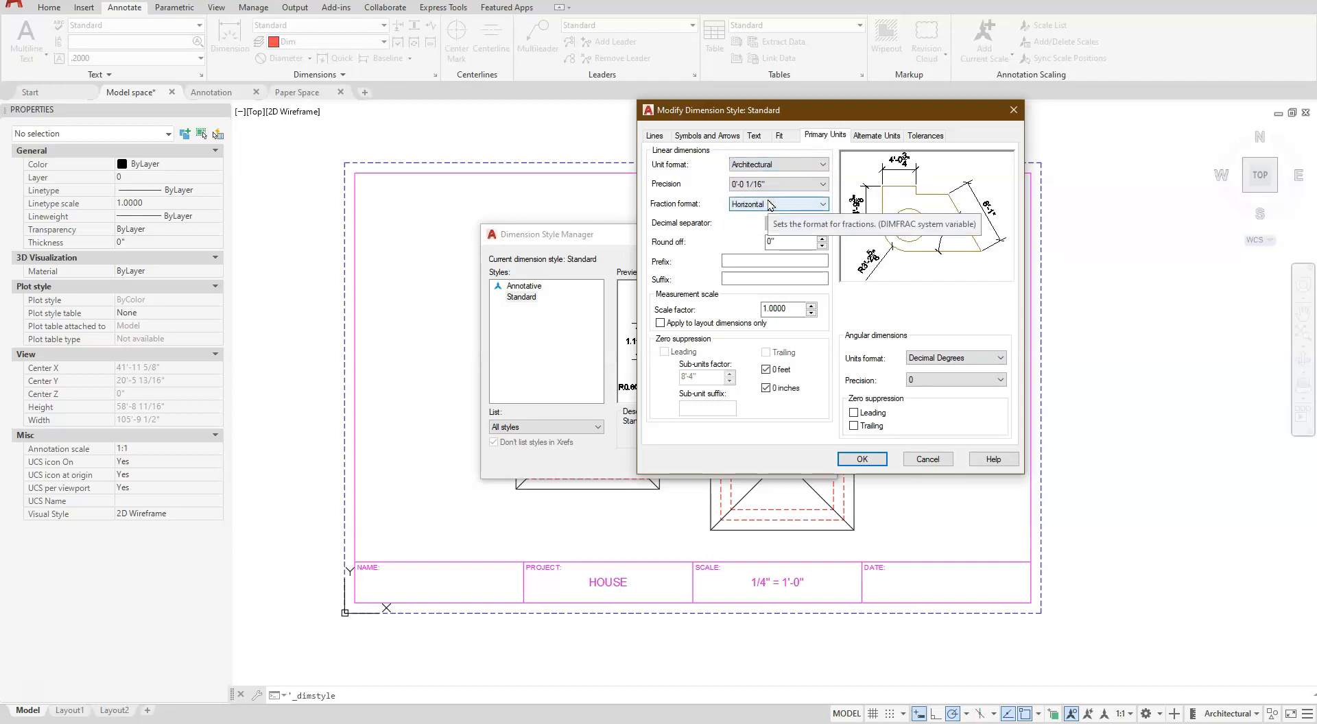
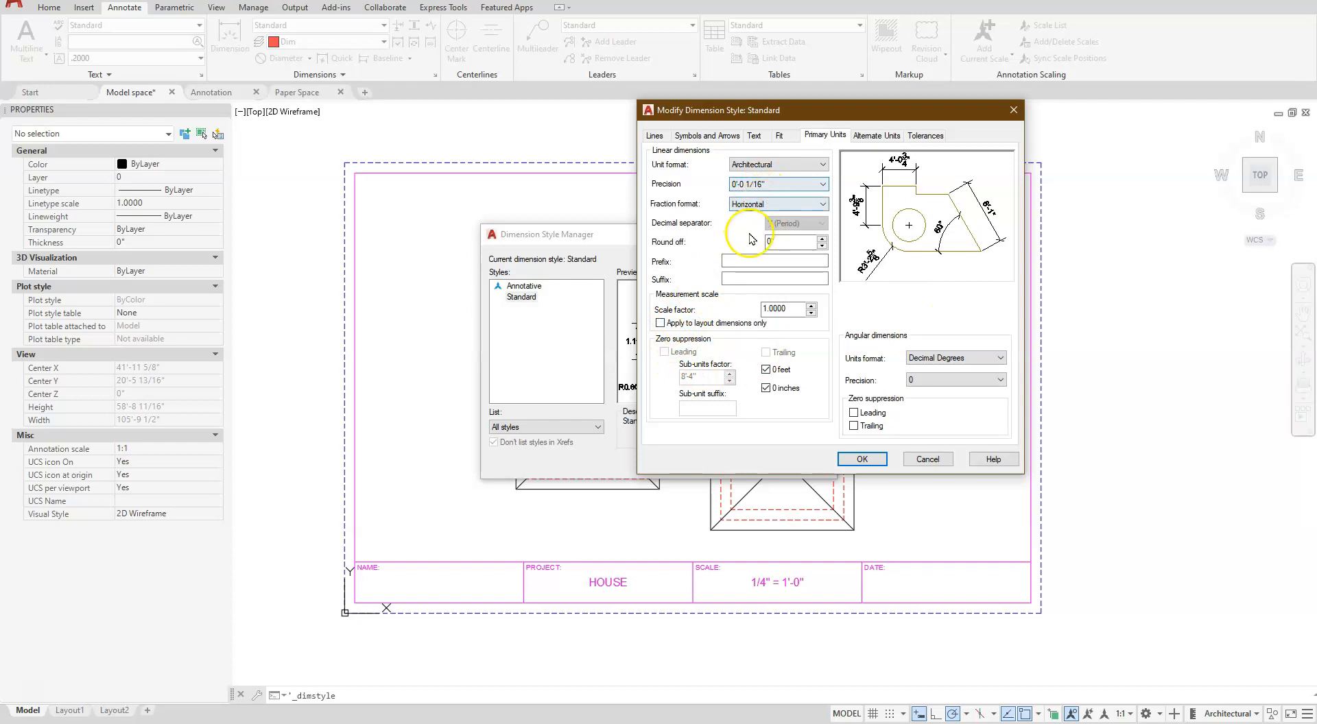
# - Turn off 0 inches zero suppression in the Standard dimension style's primary units, save the style and close the style manager
pyautogui.press('Tab')
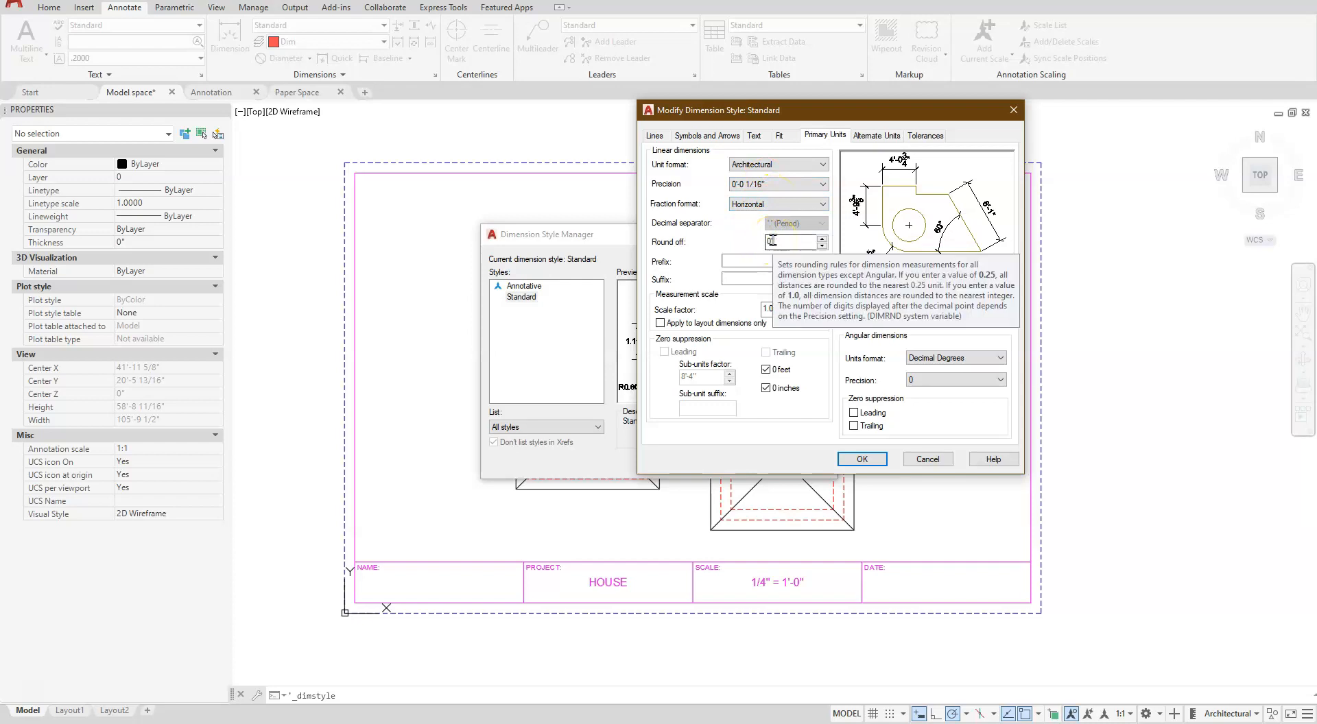
pyautogui.click(716, 261)
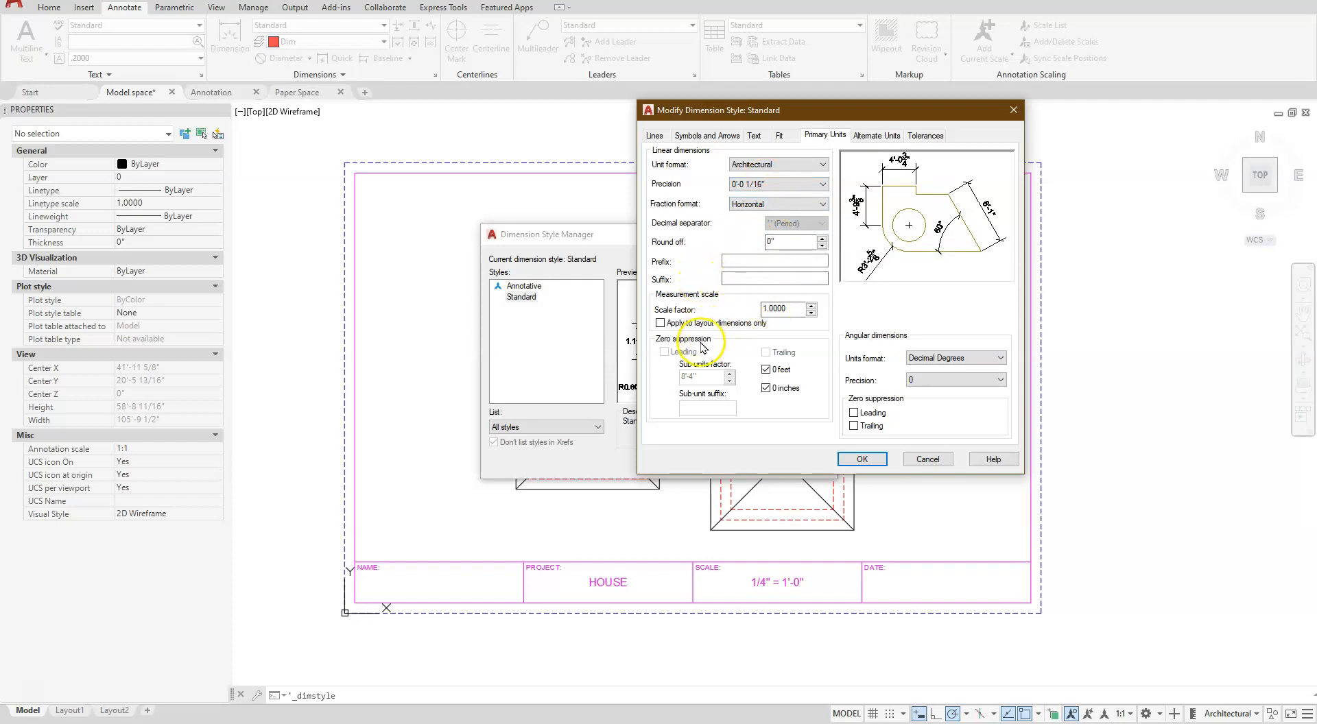
pyautogui.click(766, 389)
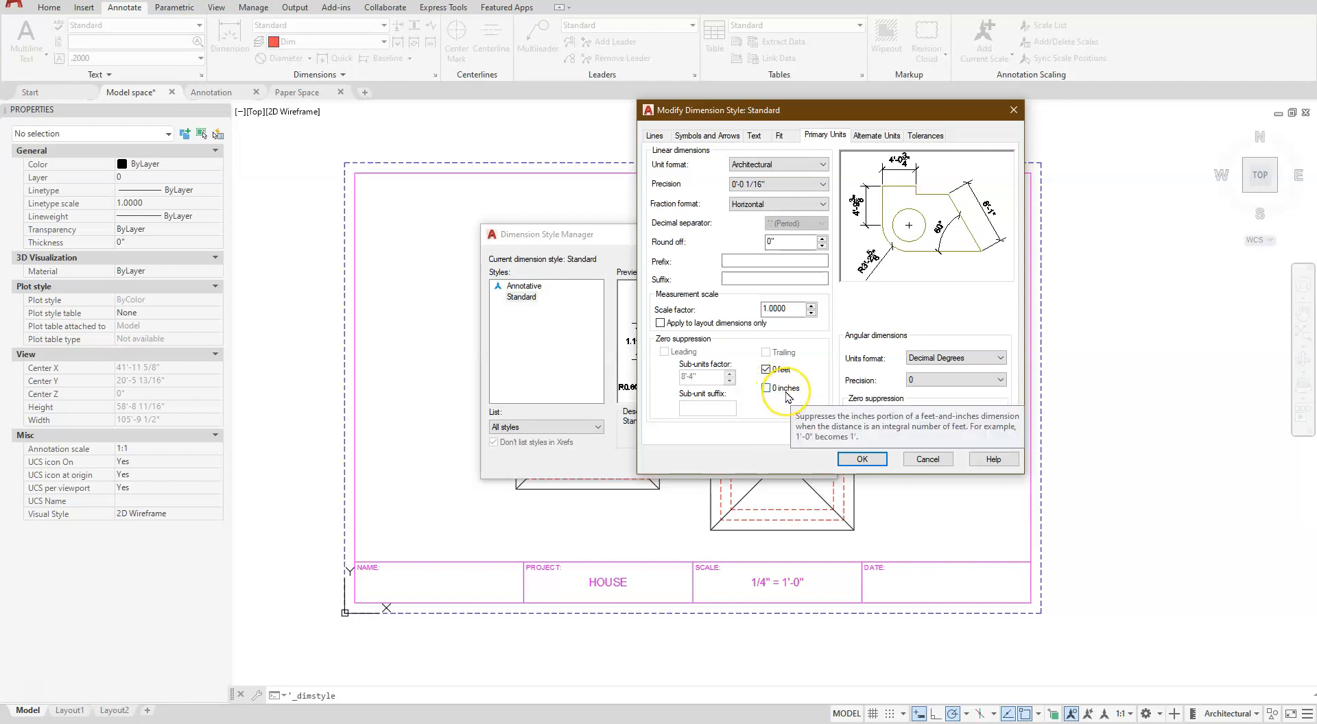
pyautogui.click(861, 459)
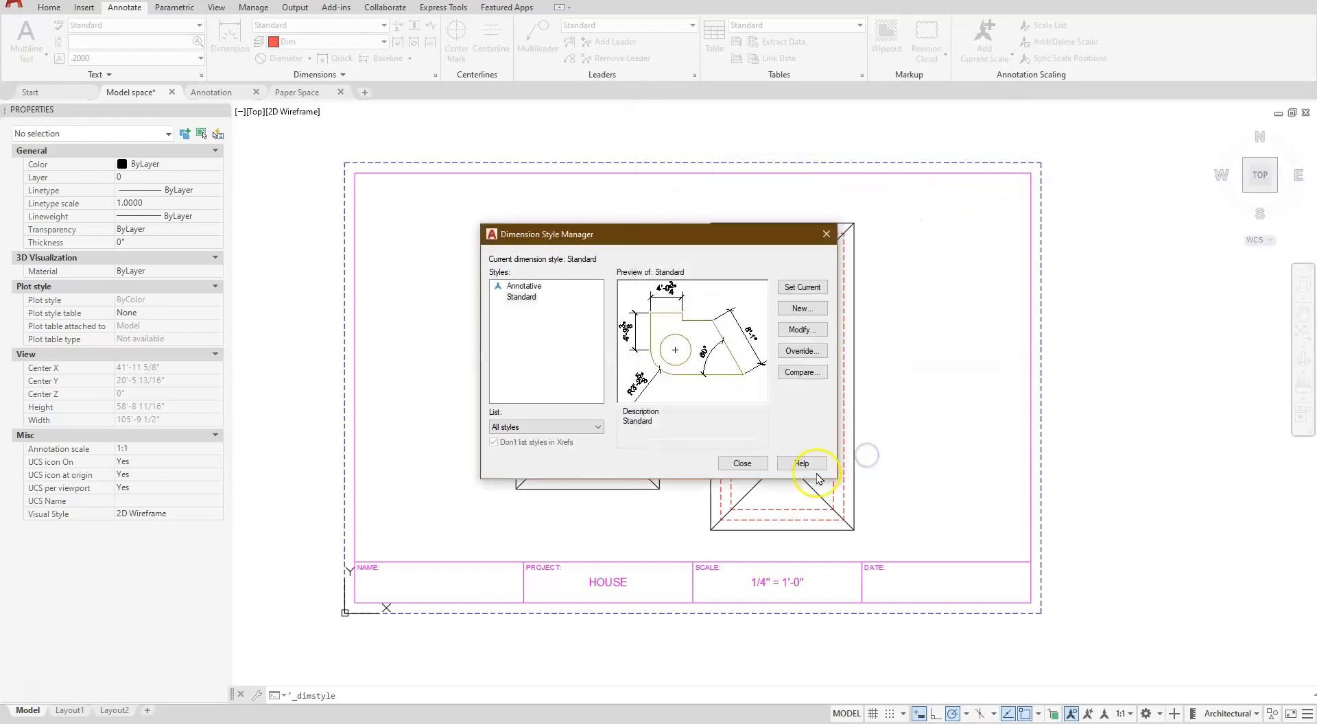
pyautogui.click(742, 464)
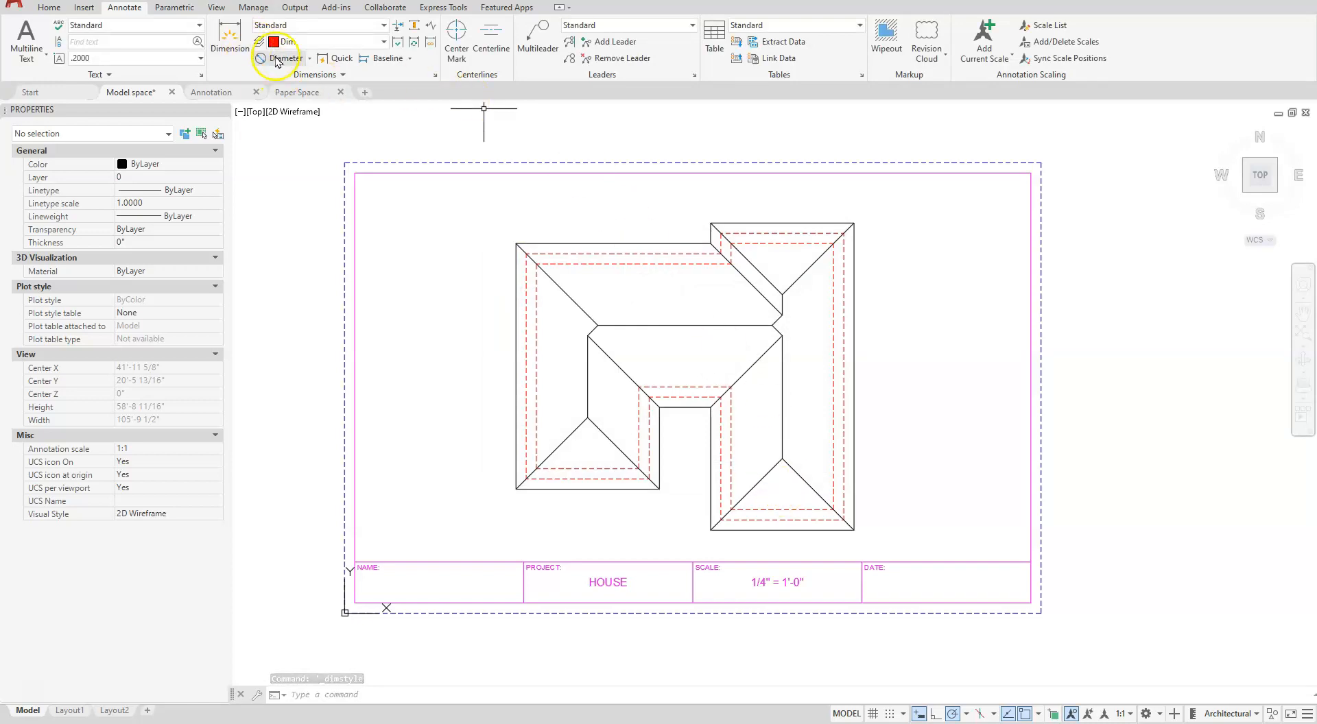
# - Add a vertical linear dimension left of the house between the lower-left outer dashed wall corners of the right and left wings
pyautogui.click(311, 59)
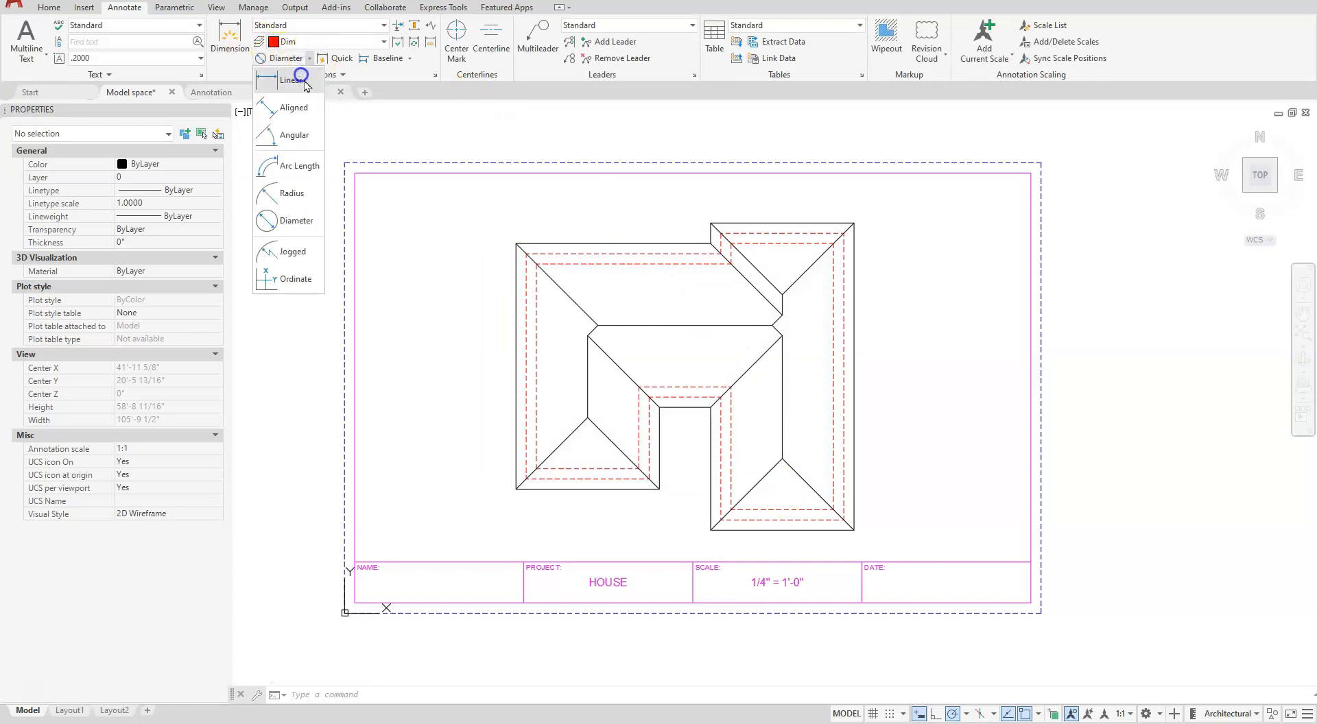
pyautogui.click(295, 79)
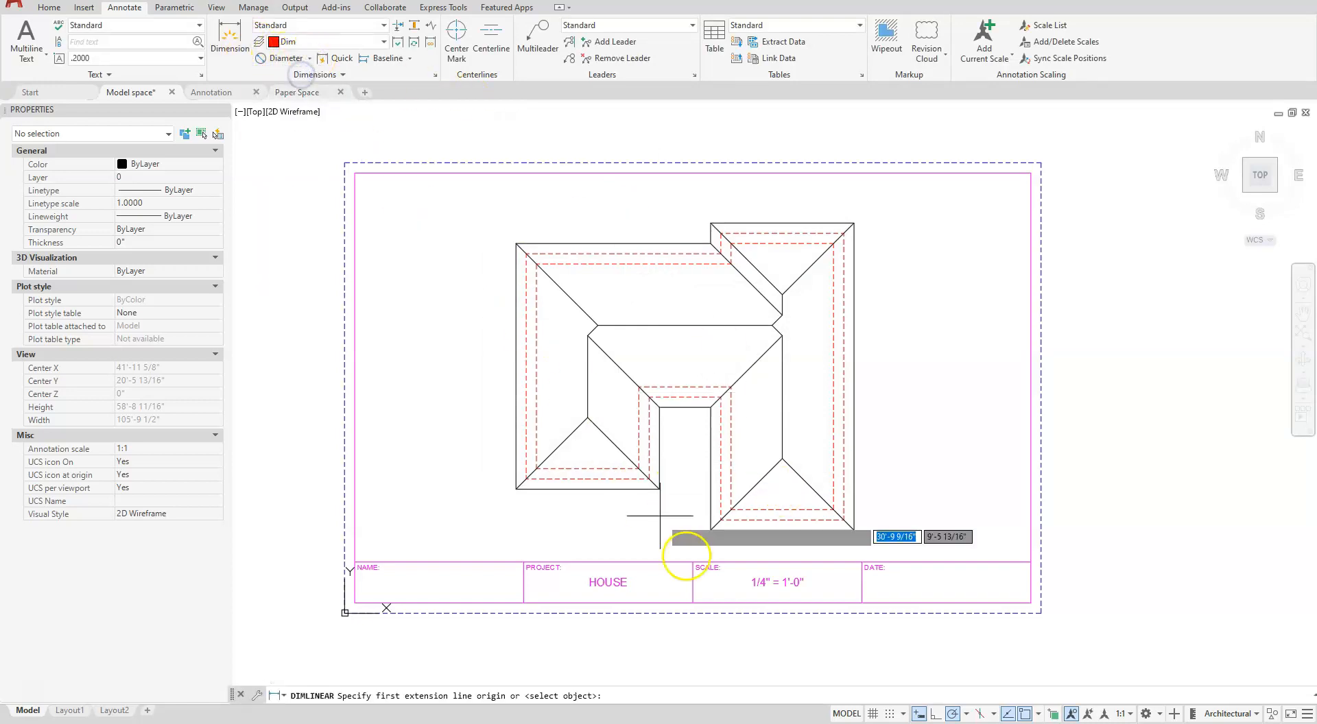
pyautogui.click(721, 520)
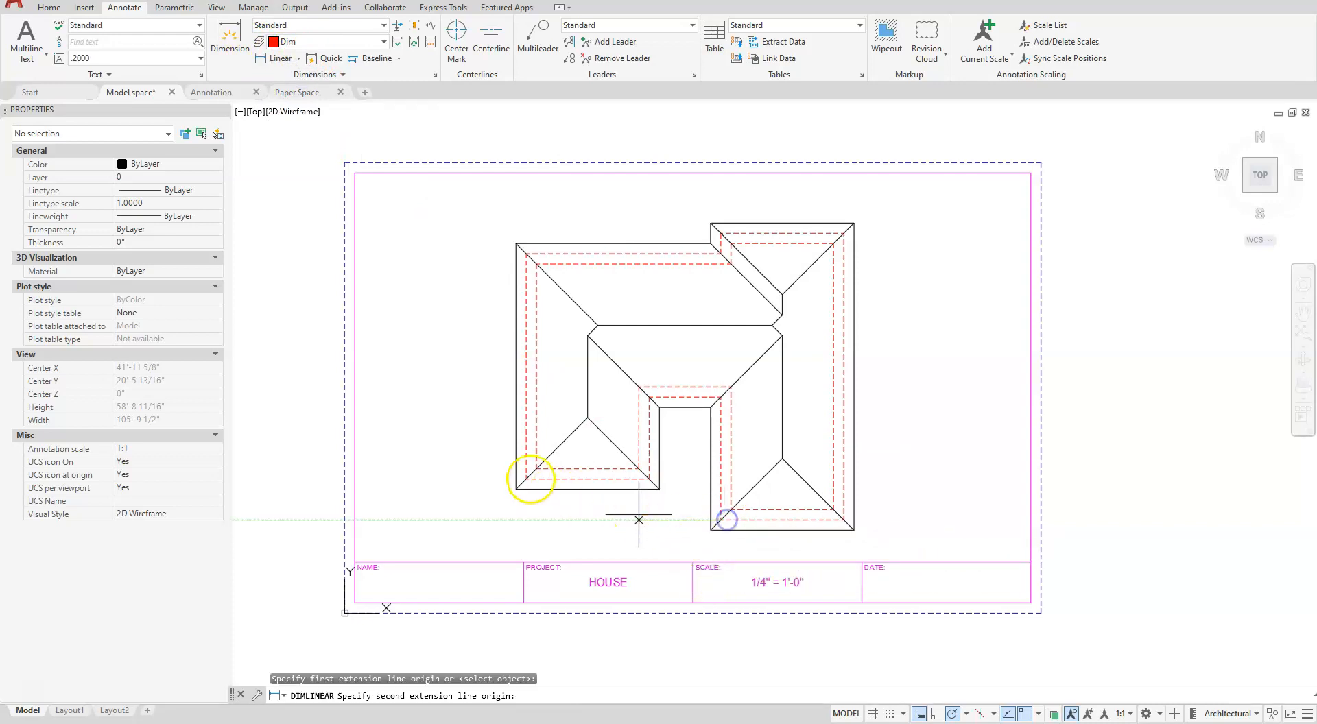
pyautogui.click(527, 479)
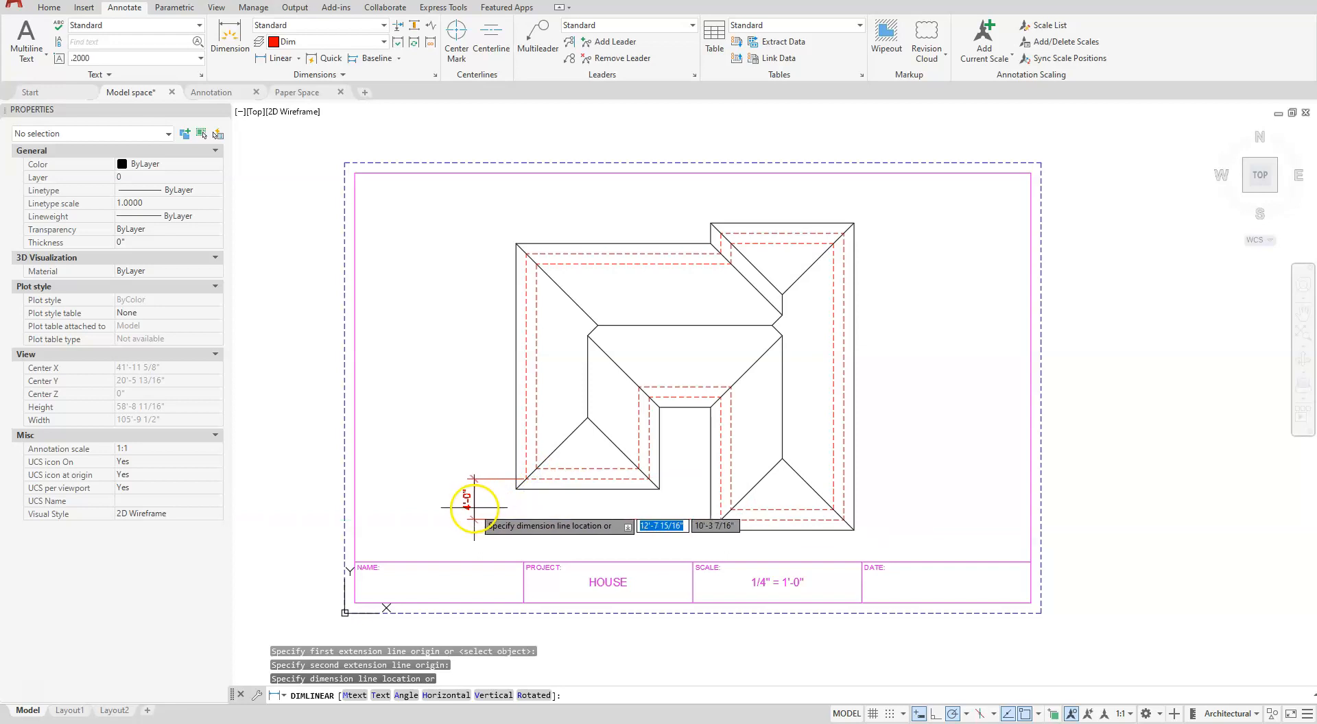
pyautogui.click(476, 506)
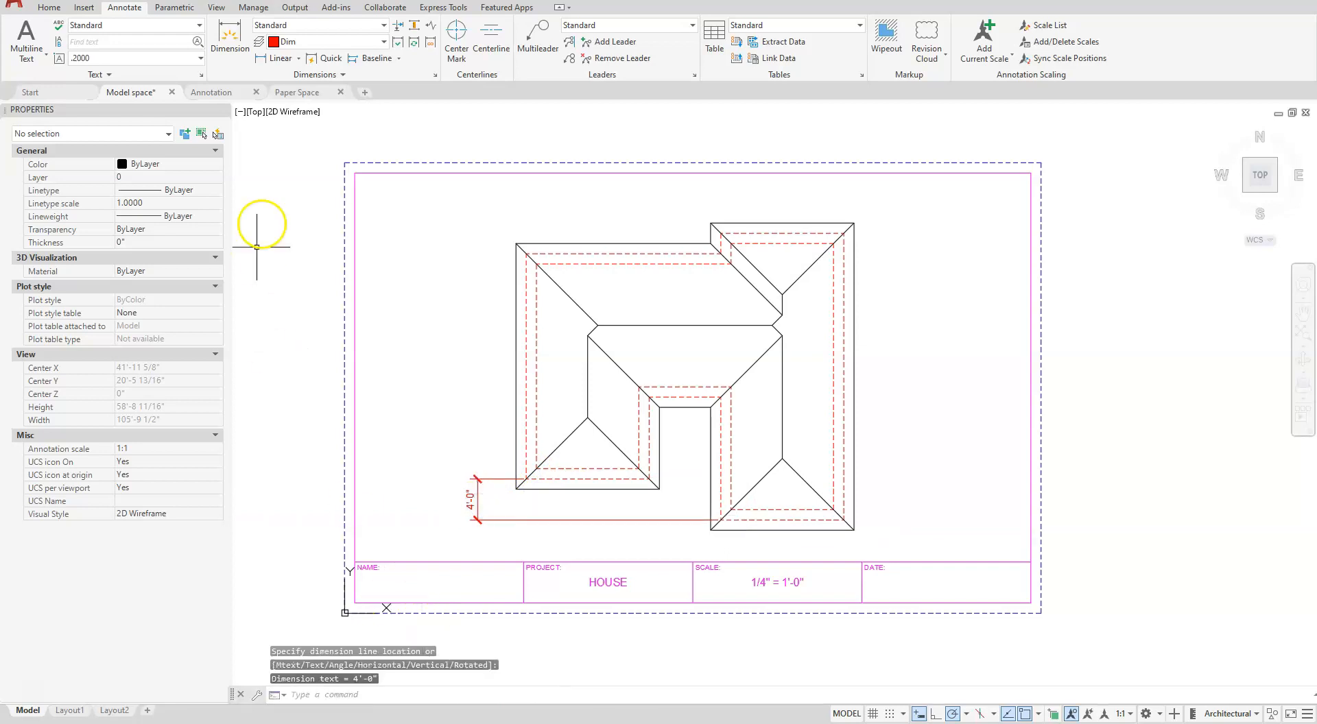
# - Continue the left vertical dimension chain up to the left wing's upper-left wall corner and the right wing's upper-left wall corner
pyautogui.click(399, 60)
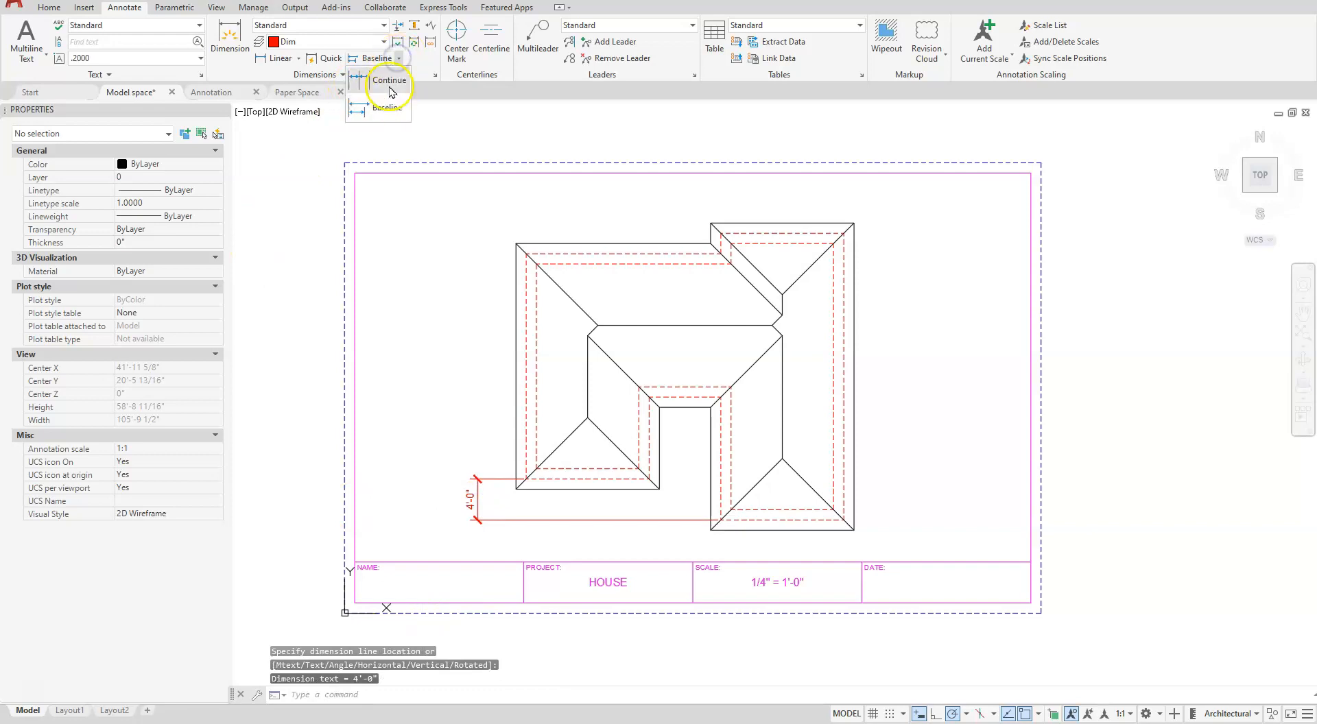
pyautogui.click(389, 81)
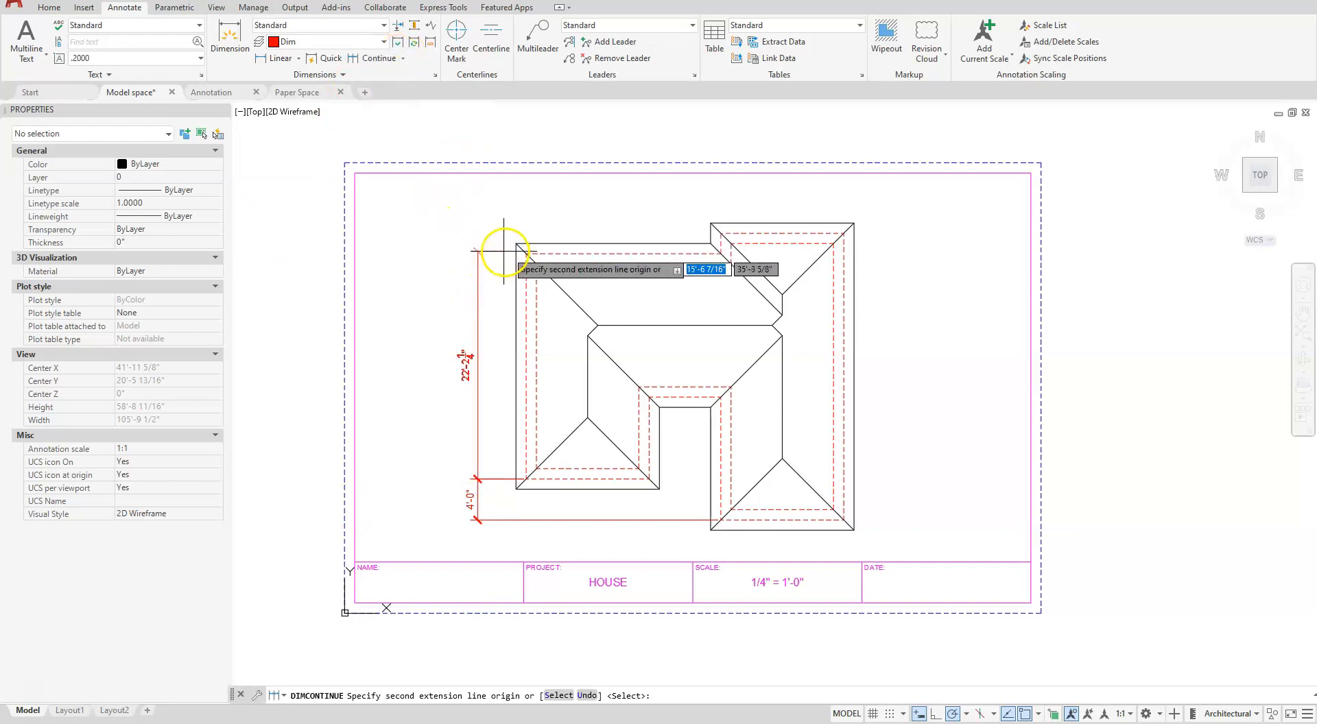
pyautogui.click(525, 254)
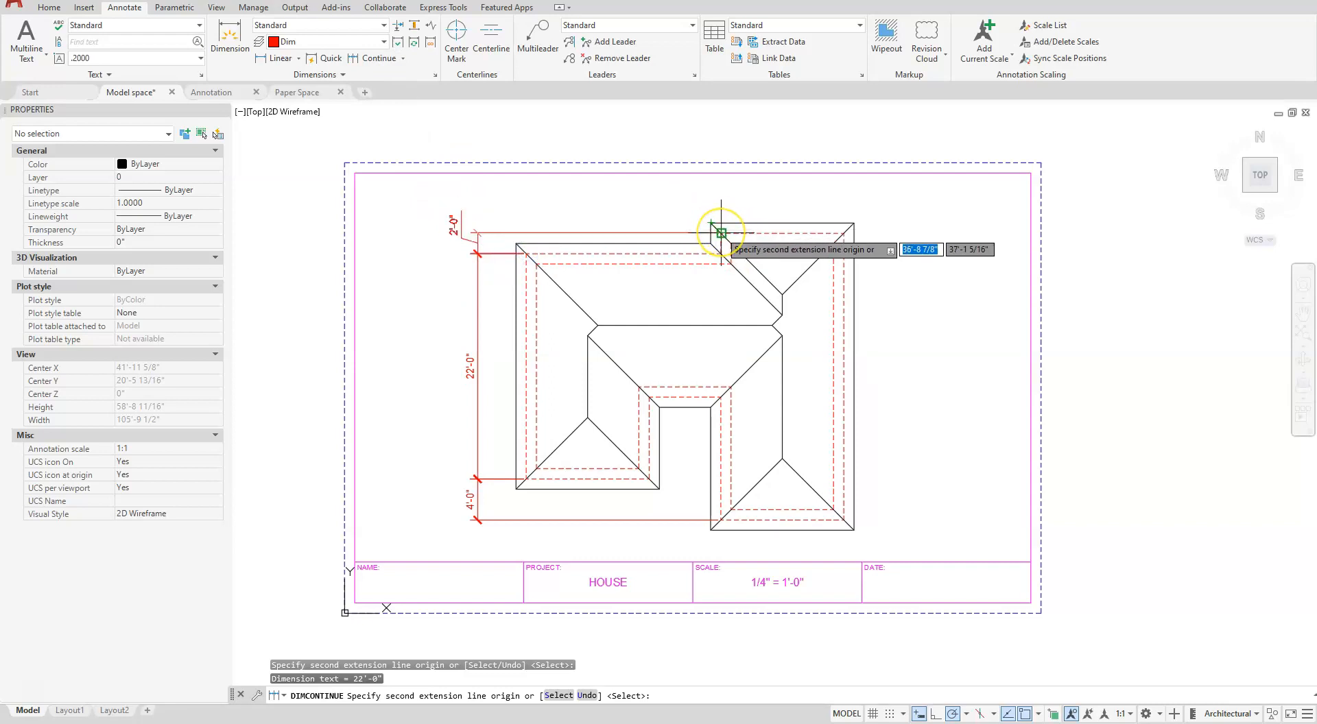
pyautogui.click(721, 234)
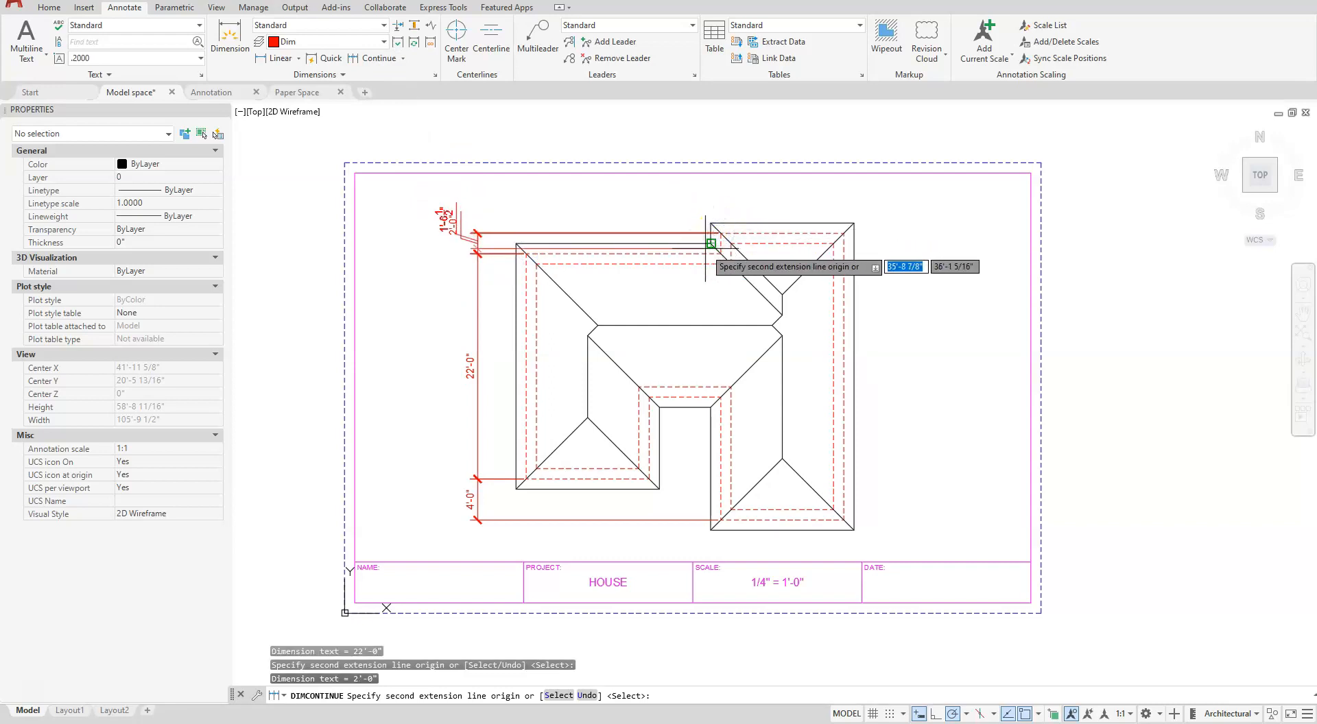
pyautogui.press('Escape')
pyautogui.press('Escape')
# - Move the 2'-0" dimension text above its upper extension line so it sits alongside the vertical dimension line
pyautogui.scroll(4, 447, 215)
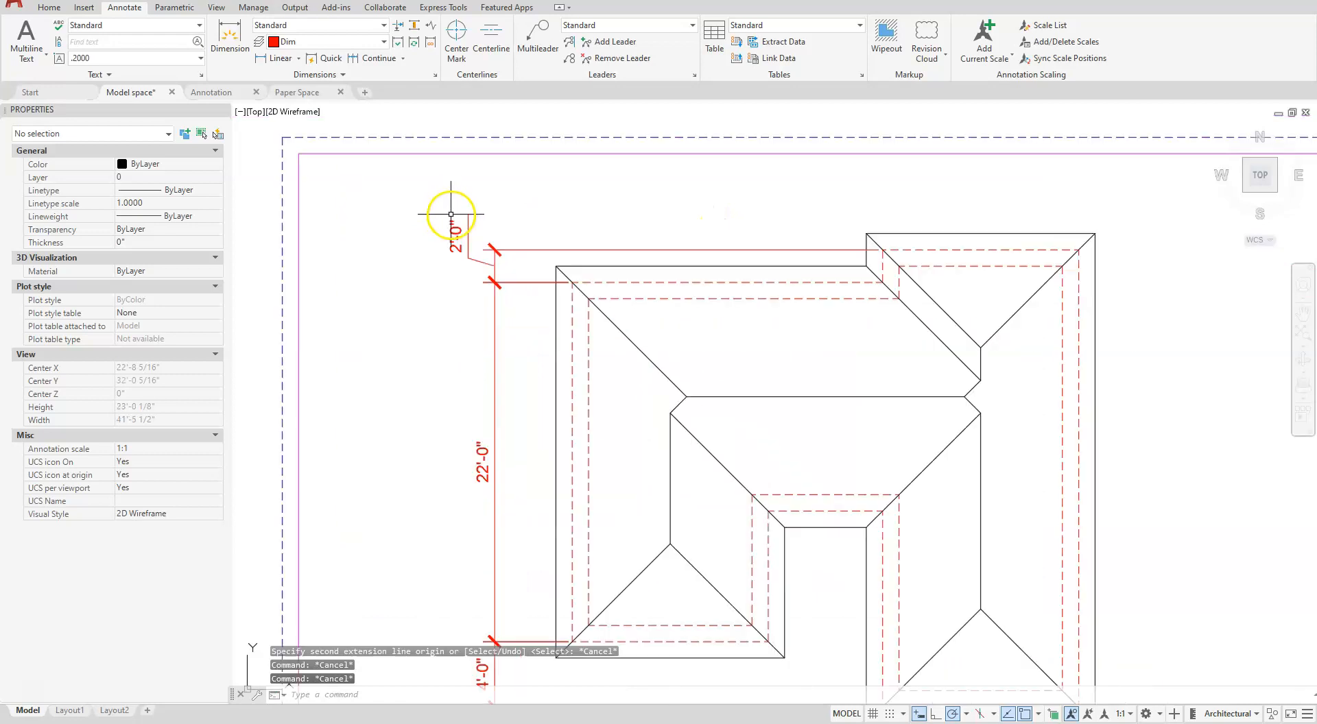
pyautogui.scroll(3, 473, 217)
pyautogui.click(368, 320)
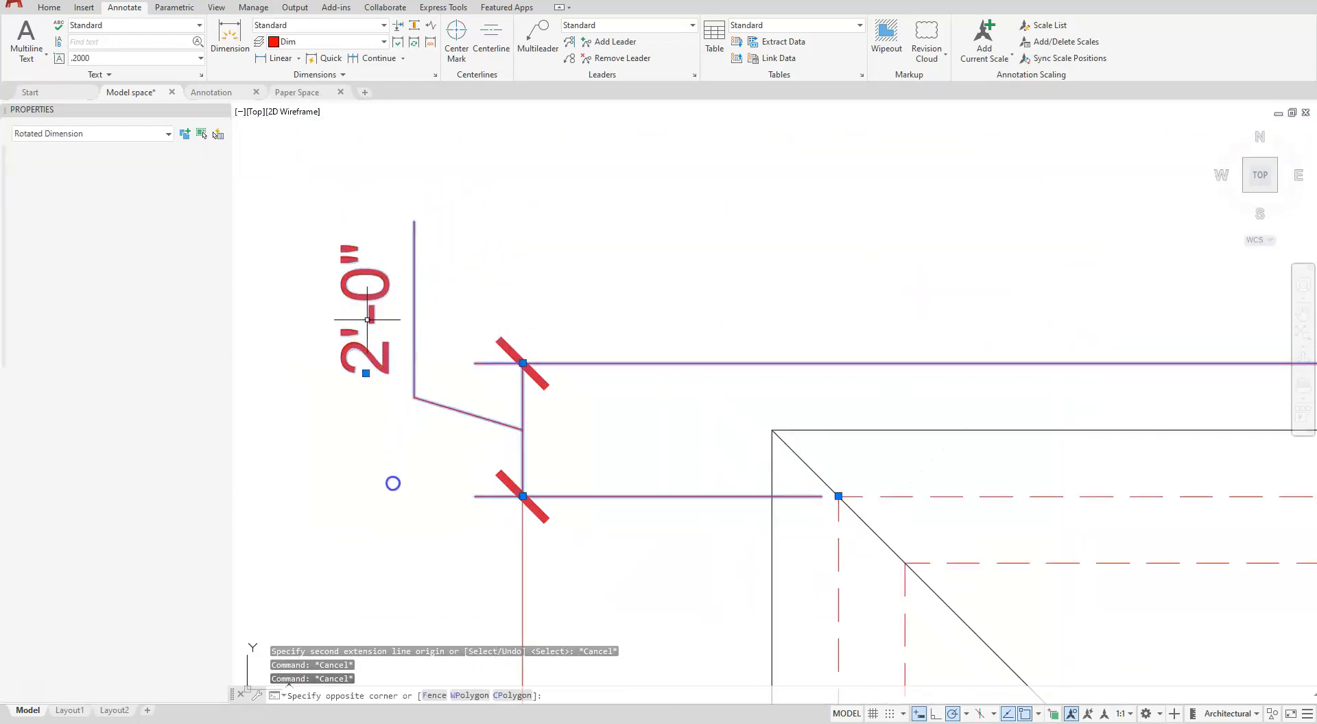
pyautogui.click(366, 374)
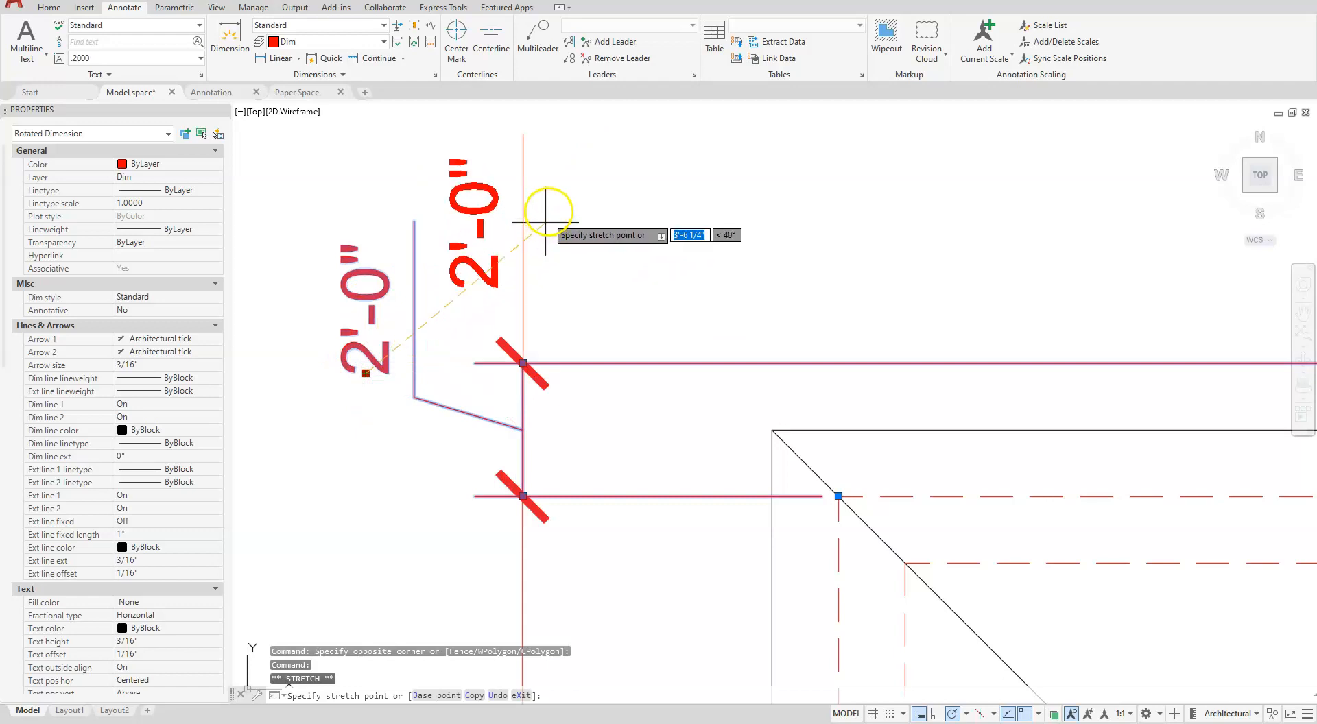
pyautogui.click(551, 199)
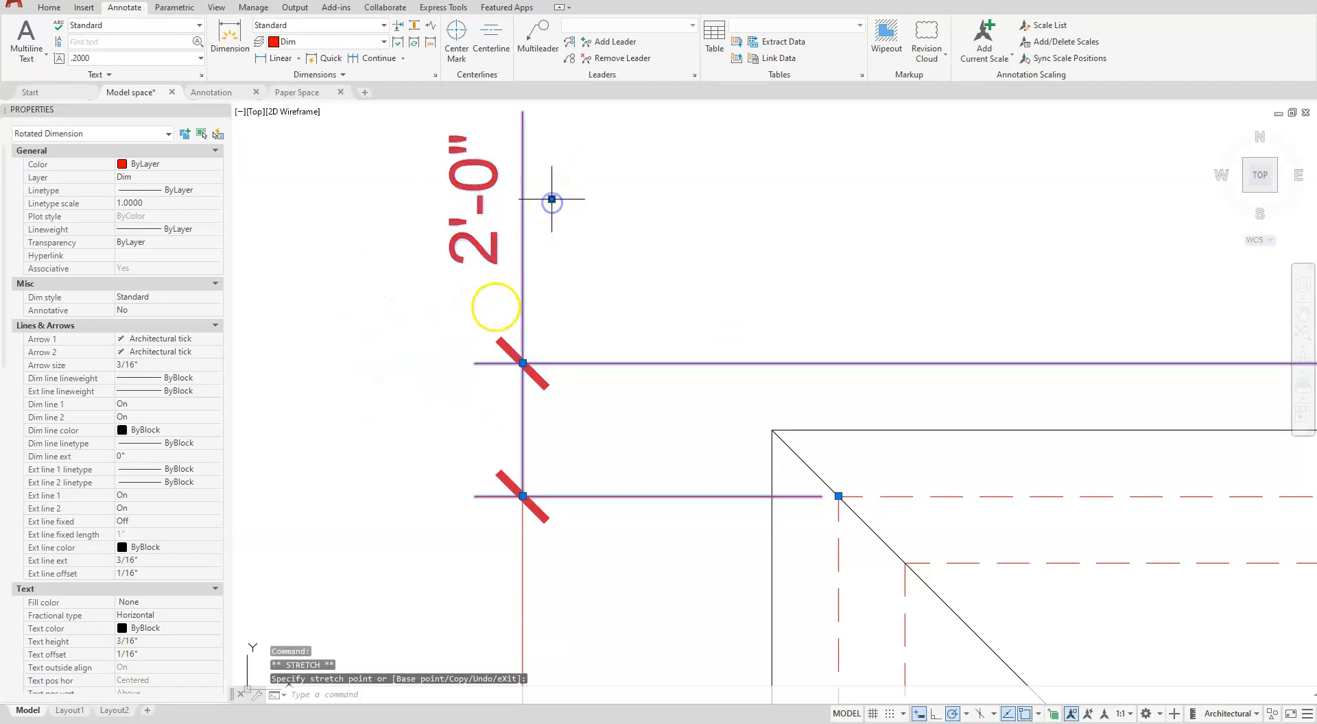
pyautogui.scroll(-2, 579, 297)
pyautogui.moveTo(680, 277); pyautogui.dragTo(529, 315, button='middle')
pyautogui.press('Escape')
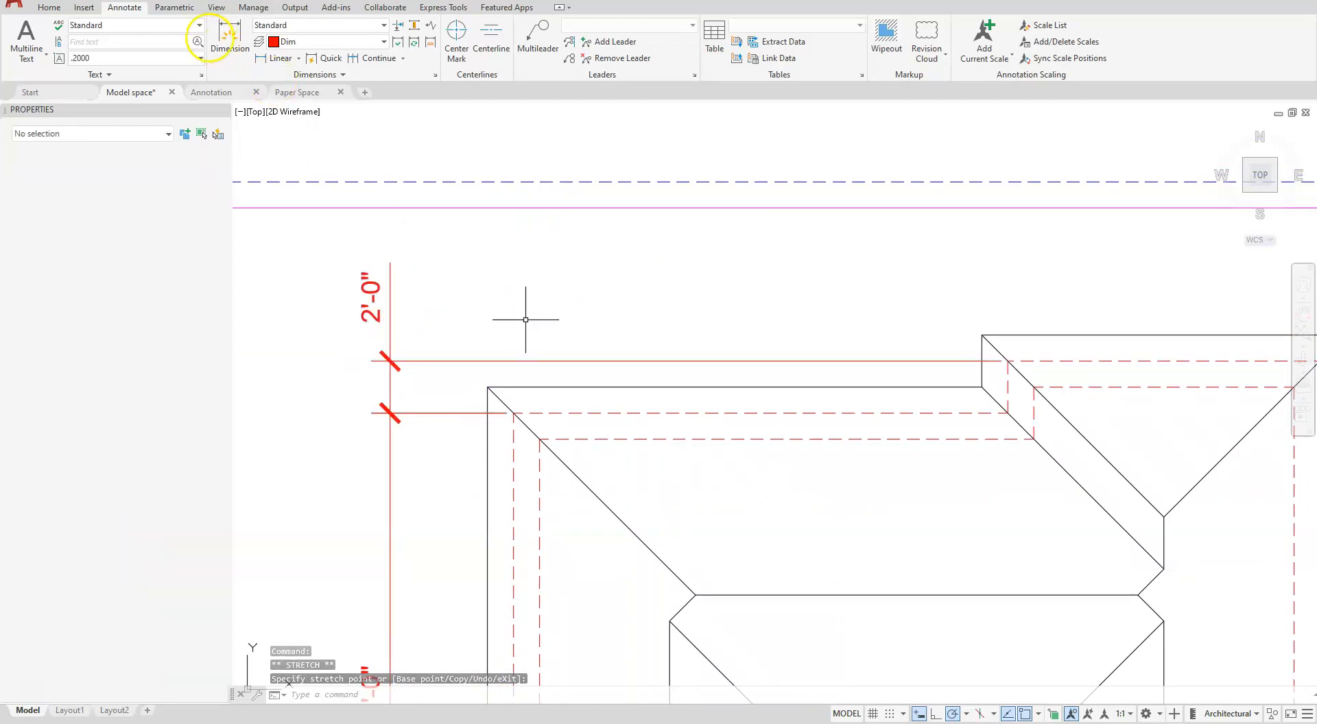
# - Add a horizontal linear dimension above the house from the left wing's upper-left outer wall corner to the right wing's upper-left one
pyautogui.click(275, 59)
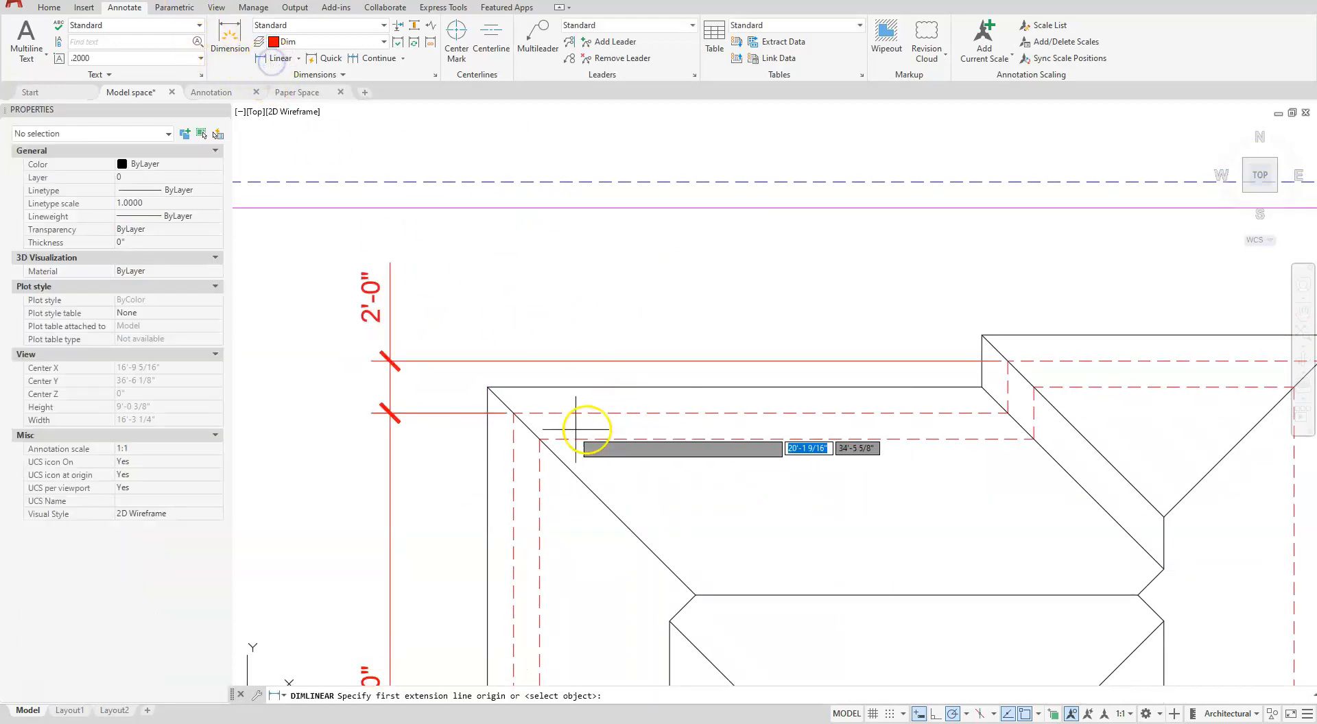
pyautogui.click(513, 413)
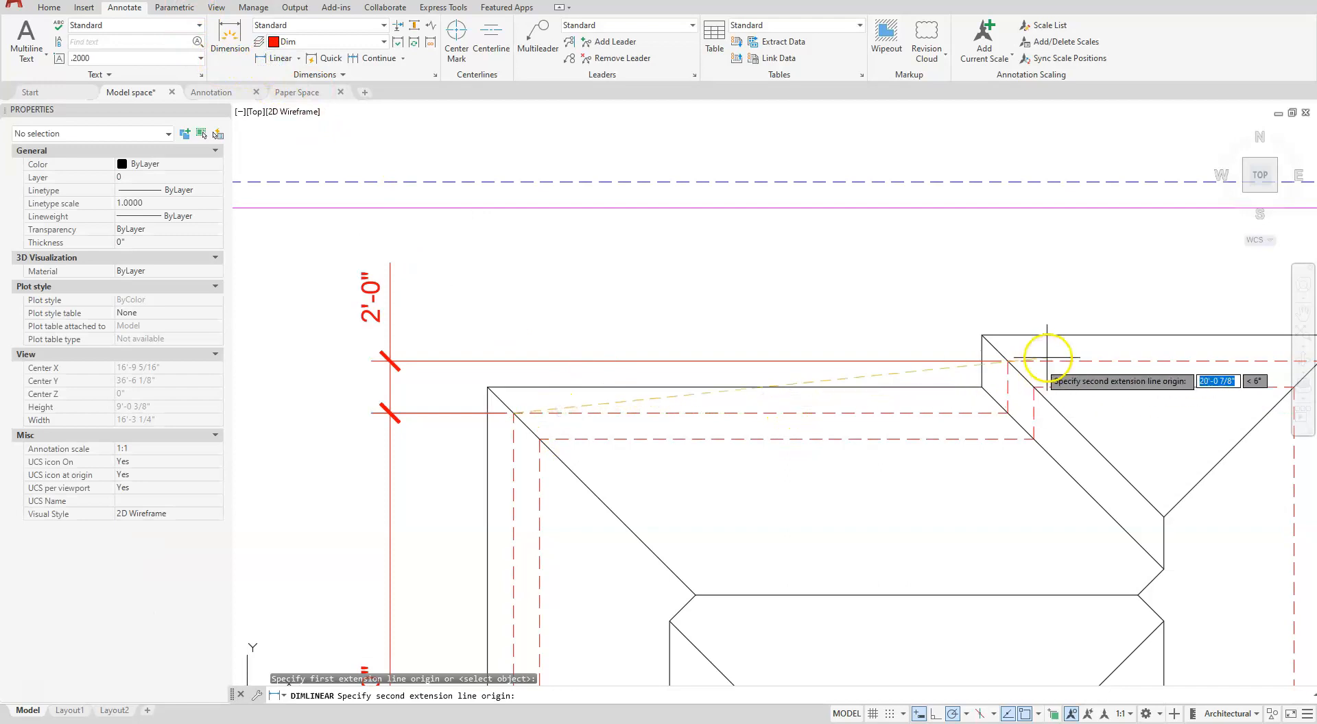
pyautogui.click(1007, 361)
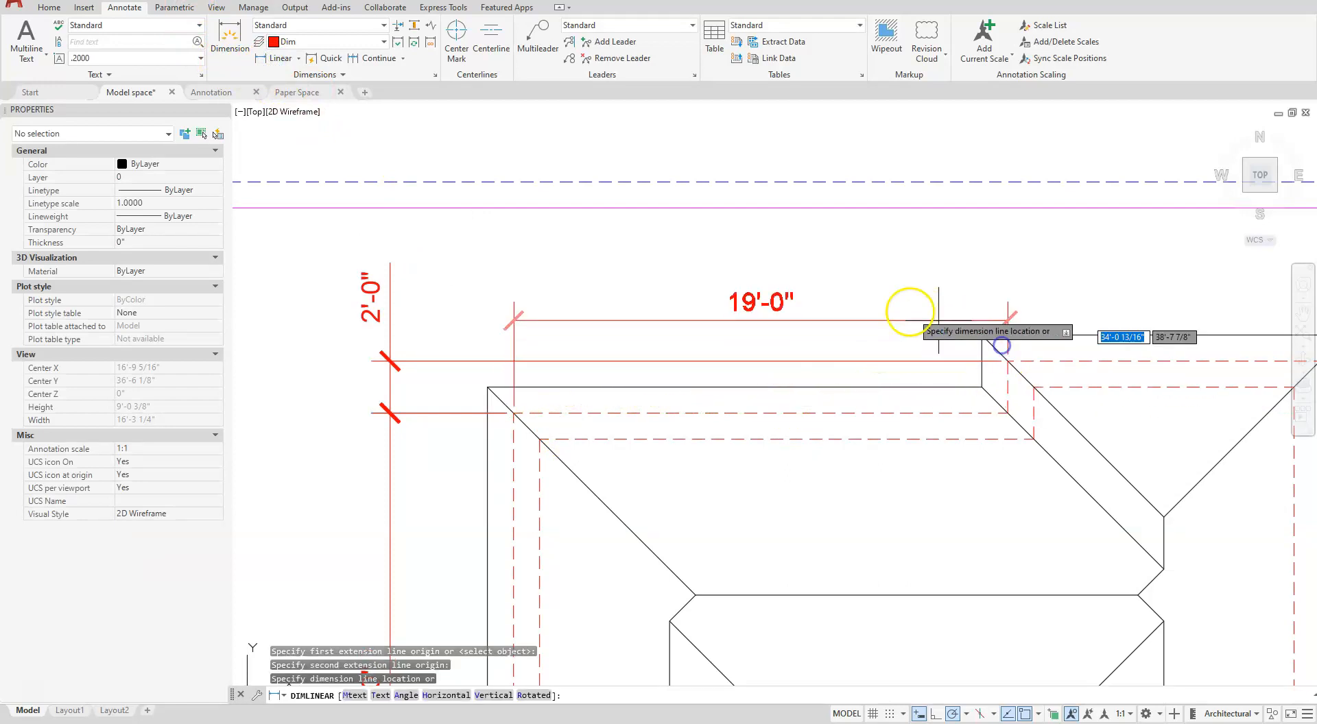
pyautogui.click(880, 280)
# - Continue the upper horizontal dimension chain to the right wing's upper-right outer dashed wall corner
pyautogui.moveTo(929, 392); pyautogui.dragTo(630, 437, button='middle')
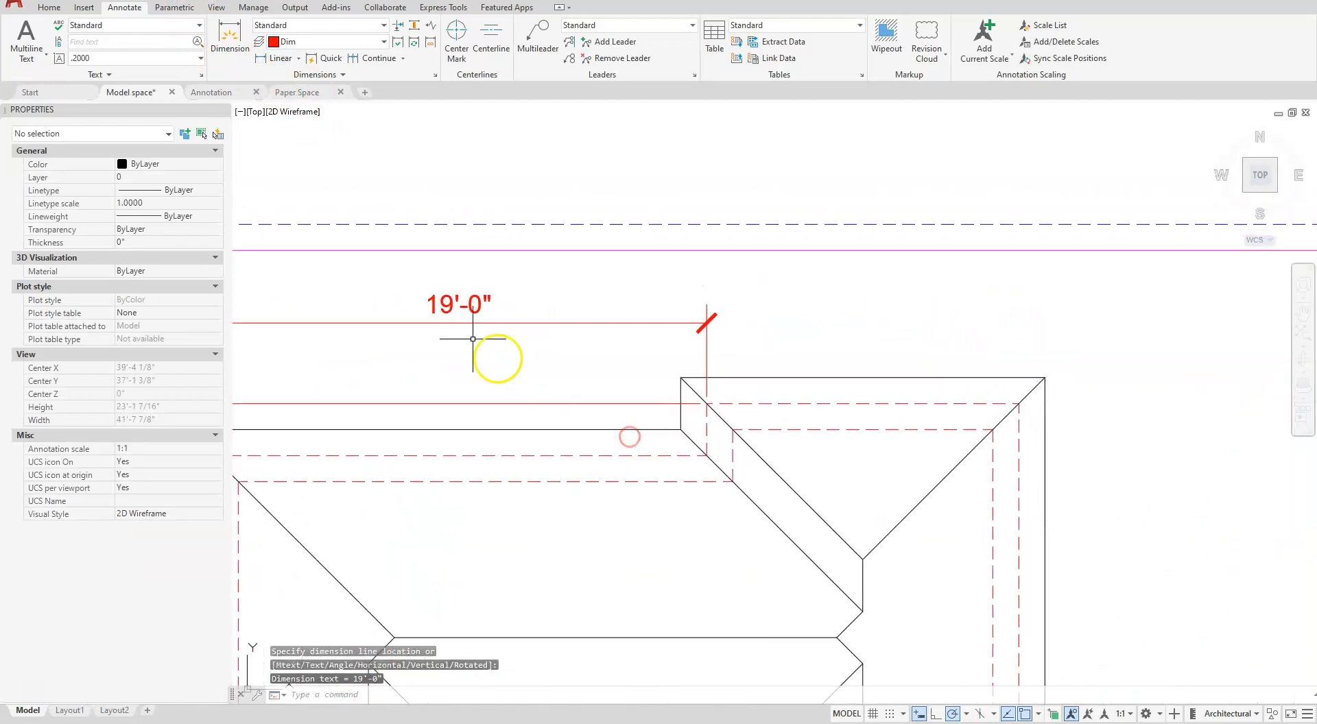
pyautogui.click(382, 56)
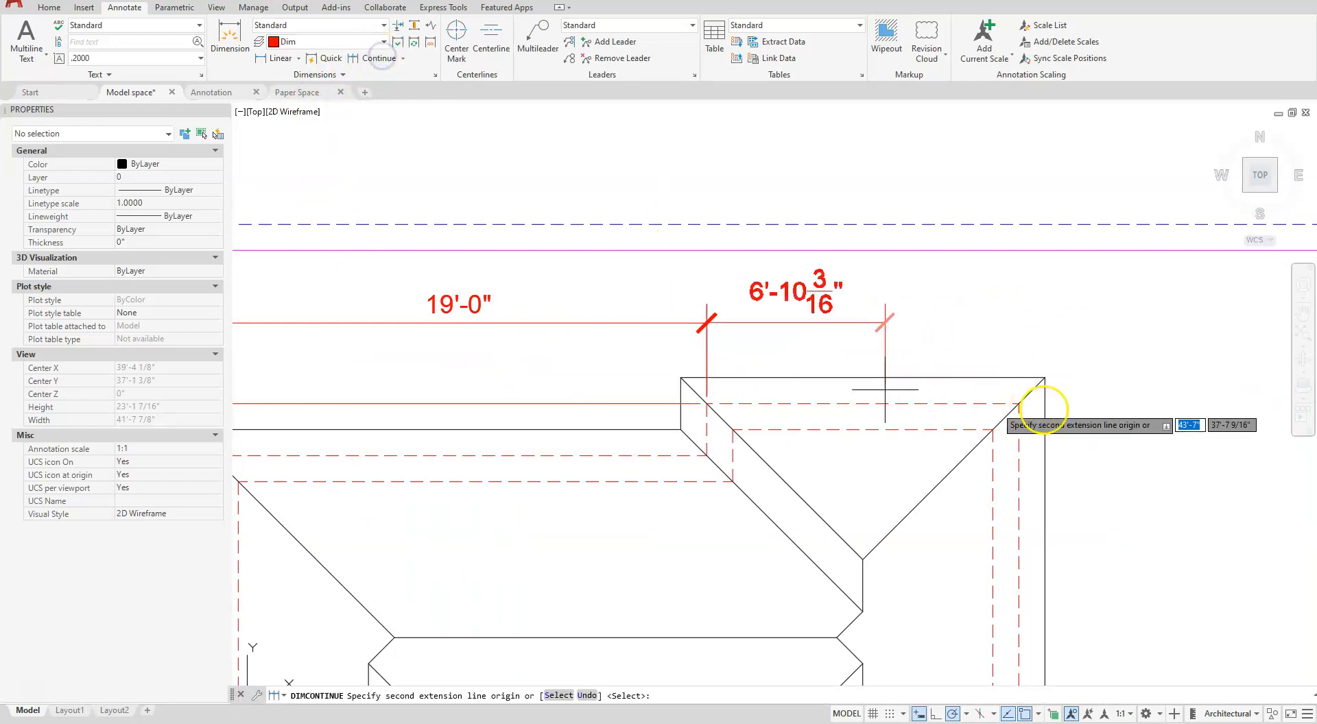
pyautogui.click(1024, 399)
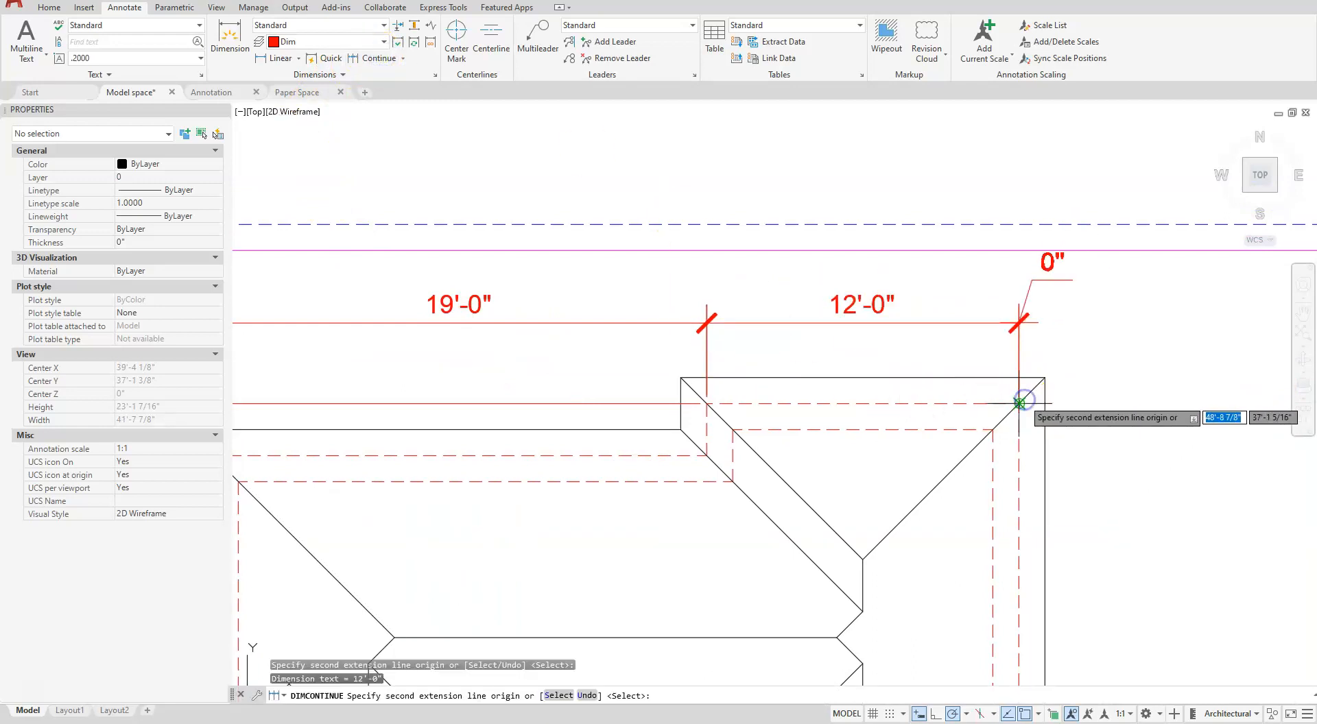
pyautogui.press('Escape')
# - Add a vertical linear dimension right of the house spanning the full length of the right wing's outer dashed wall
pyautogui.scroll(-5, 991, 398)
pyautogui.scroll(-2, 992, 397)
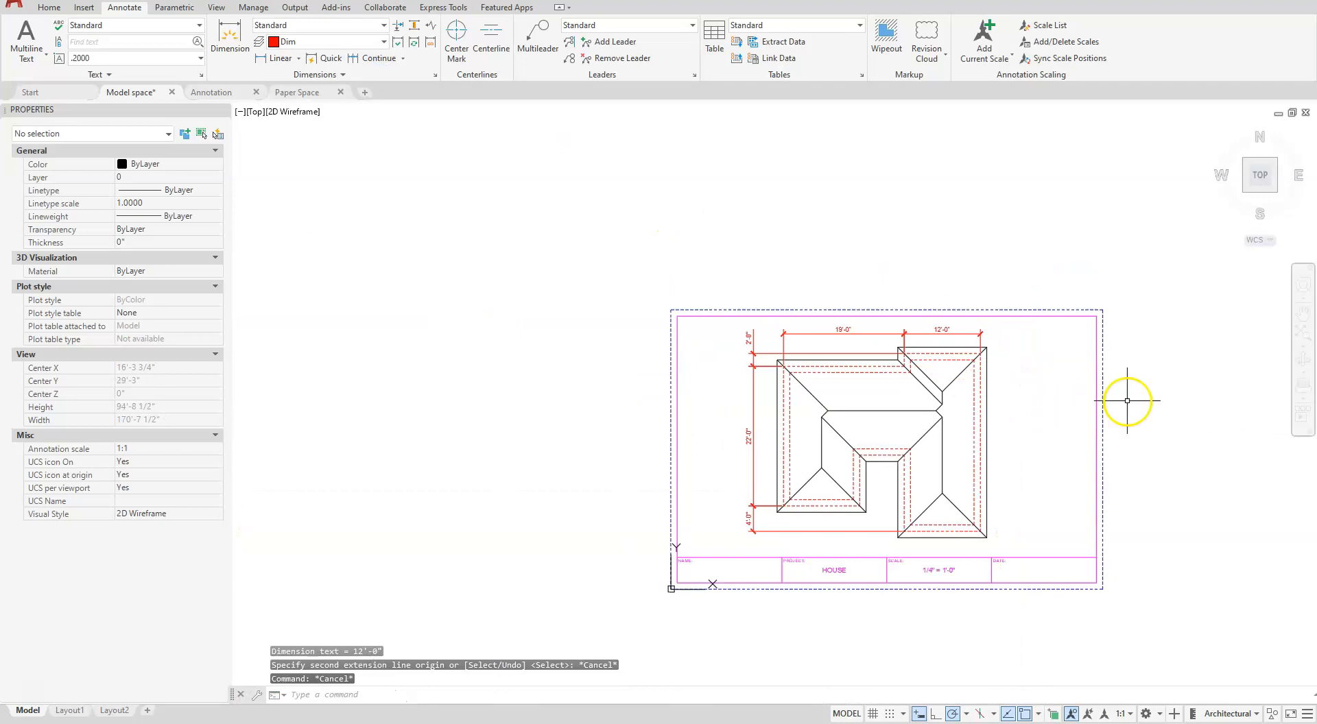
pyautogui.scroll(2, 1130, 400)
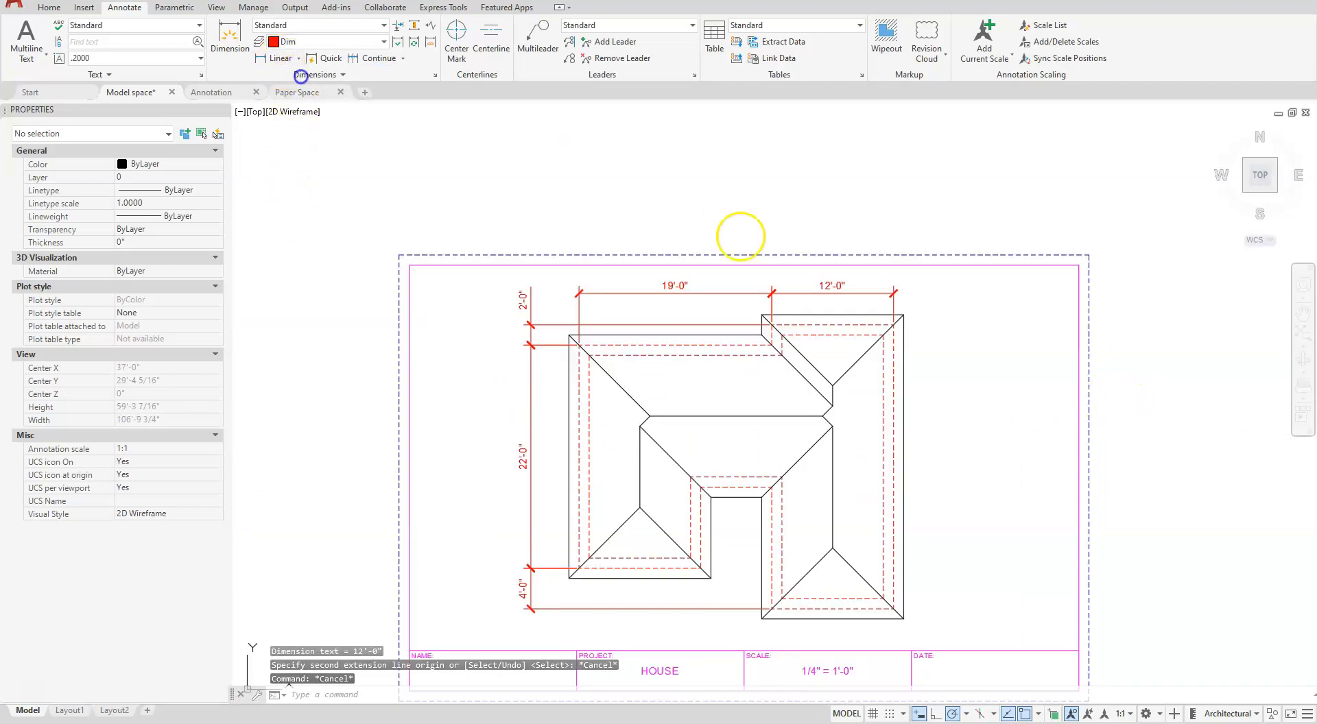
pyautogui.click(278, 58)
pyautogui.click(893, 325)
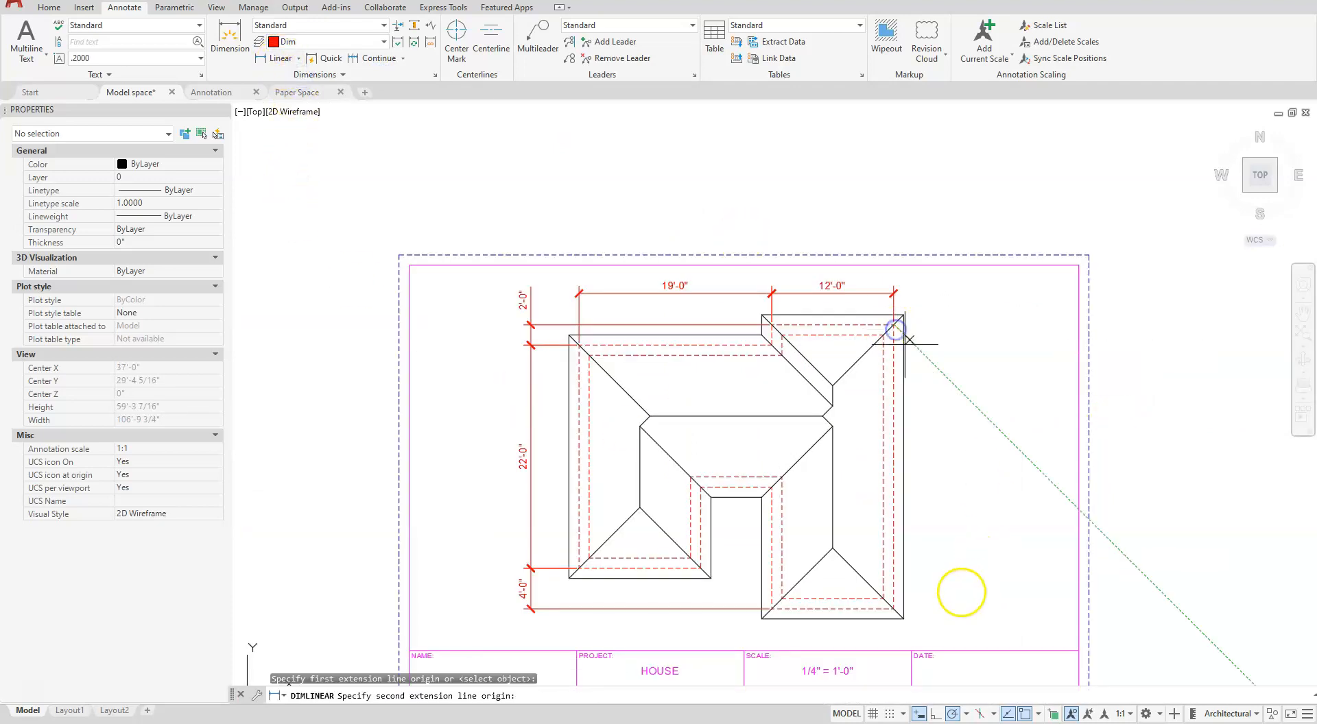
pyautogui.click(883, 599)
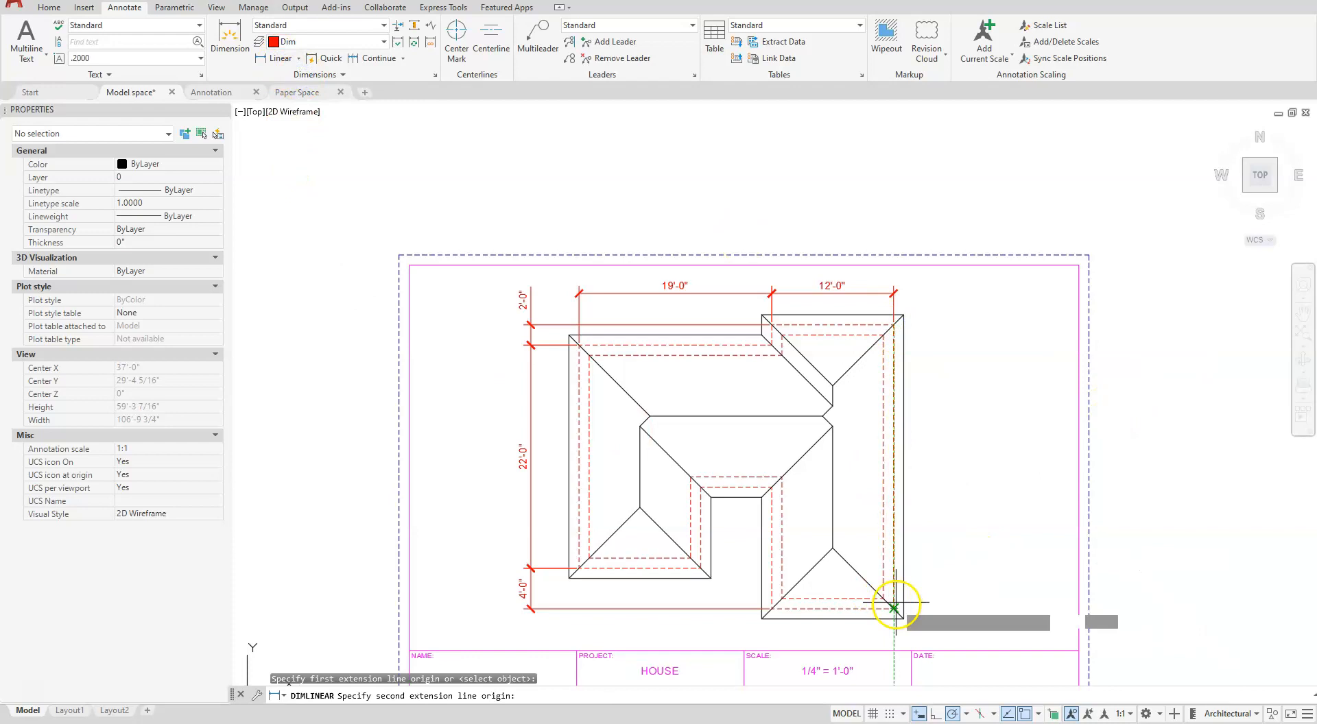
pyautogui.click(933, 542)
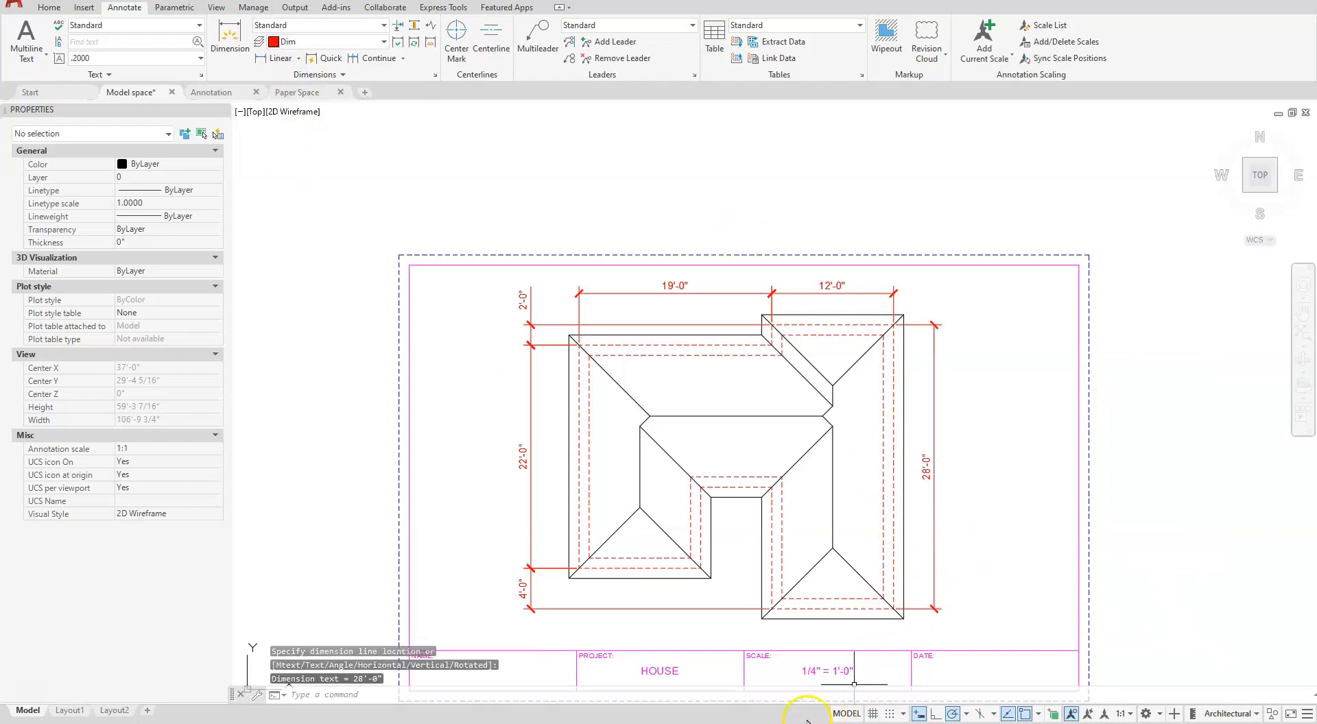
# - Add a horizontal linear dimension below the right wing between its two lower outer dashed wall corners
pyautogui.scroll(4, 710, 644)
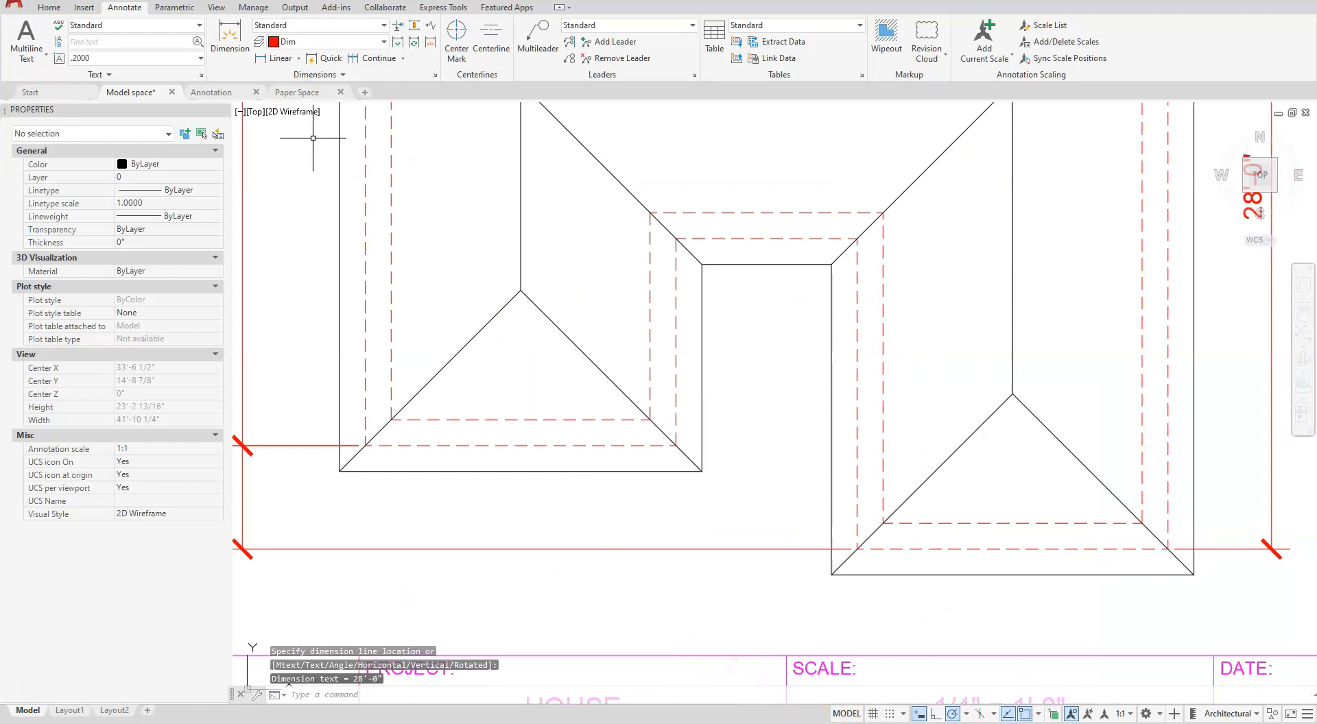
pyautogui.click(278, 59)
pyautogui.click(1167, 538)
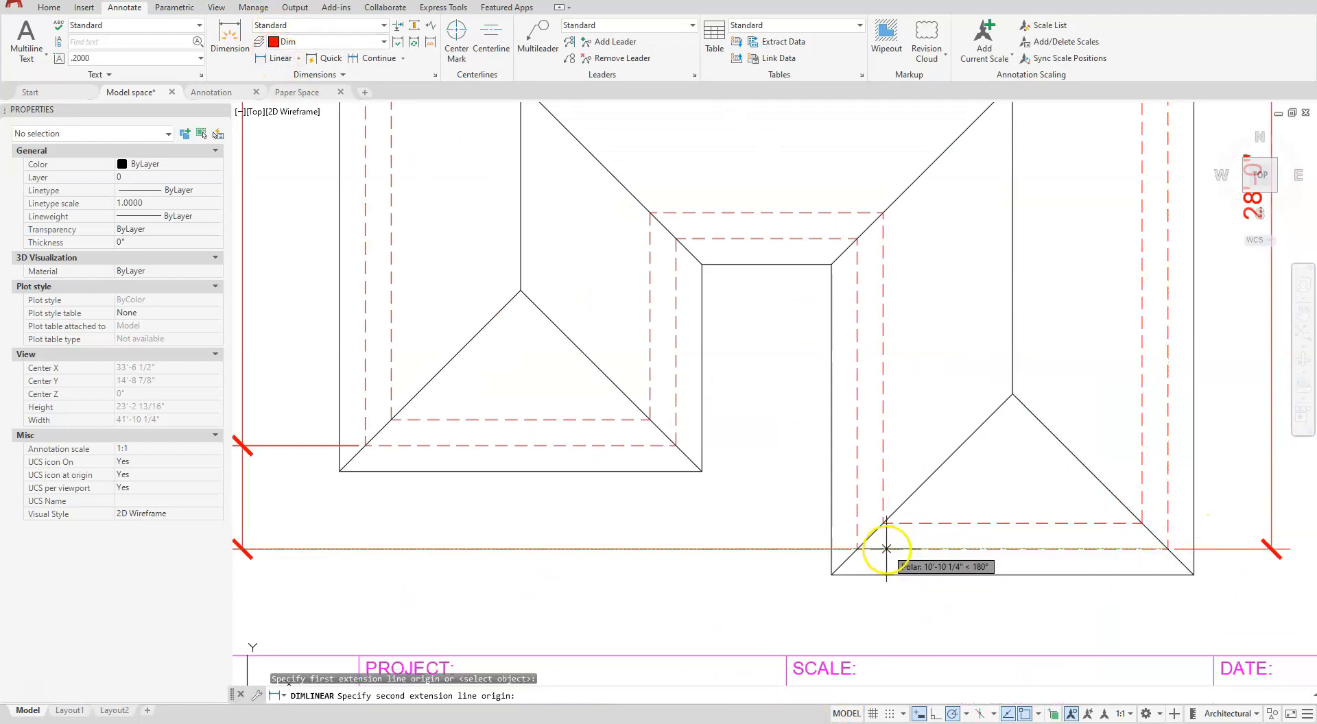
pyautogui.click(857, 549)
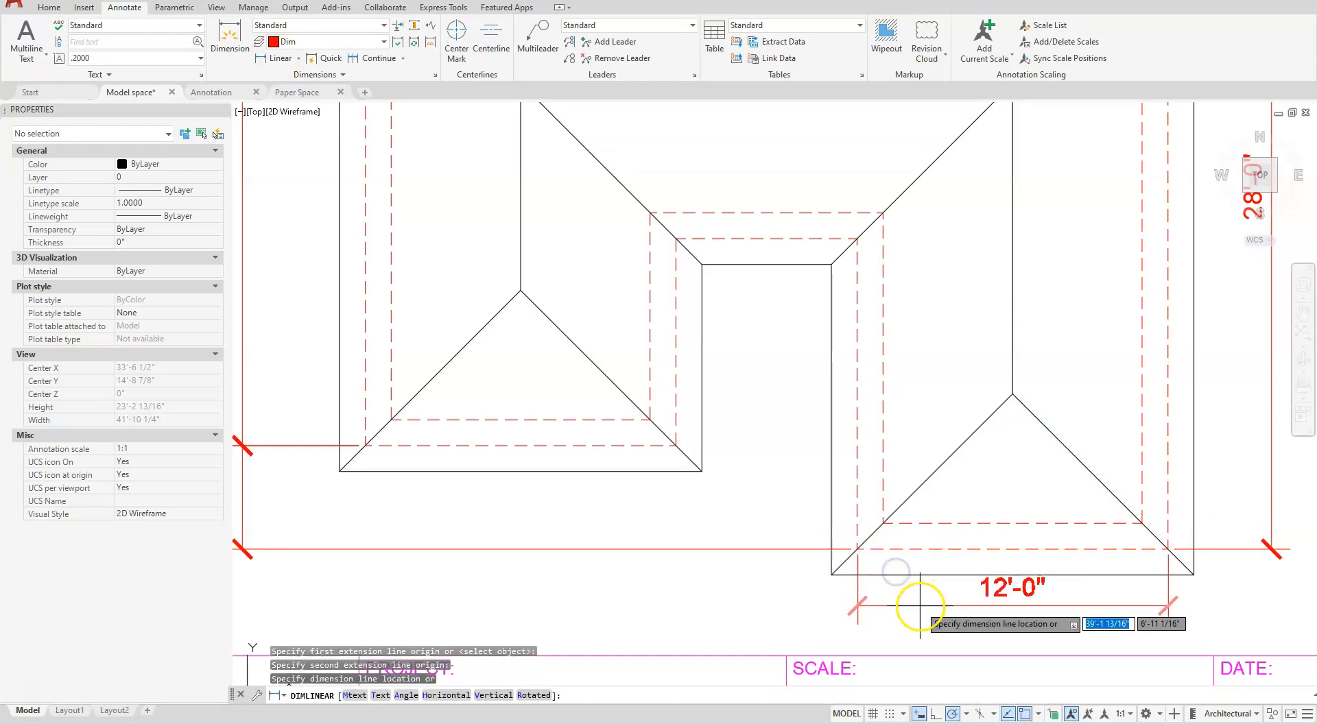
pyautogui.click(921, 613)
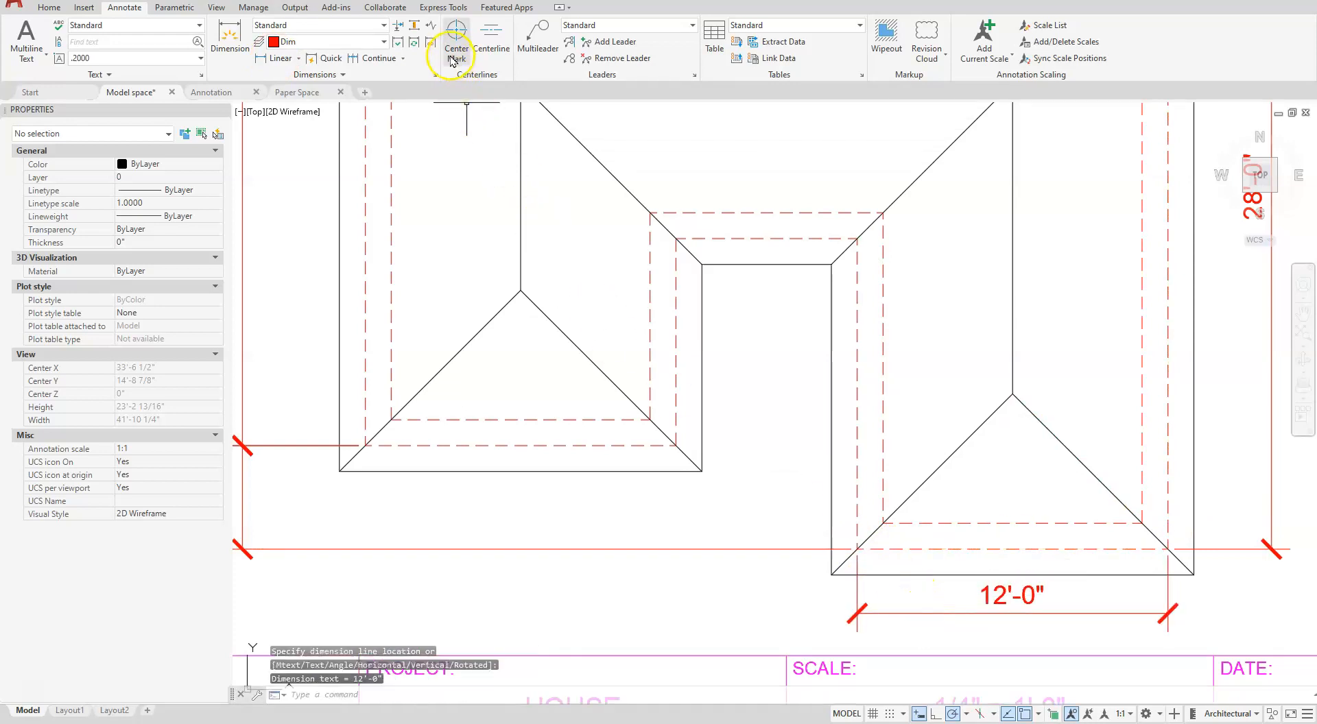
# - Continue the lower horizontal dimension chain to the left wing's lower-right and lower-left outer dashed wall corners
pyautogui.click(379, 58)
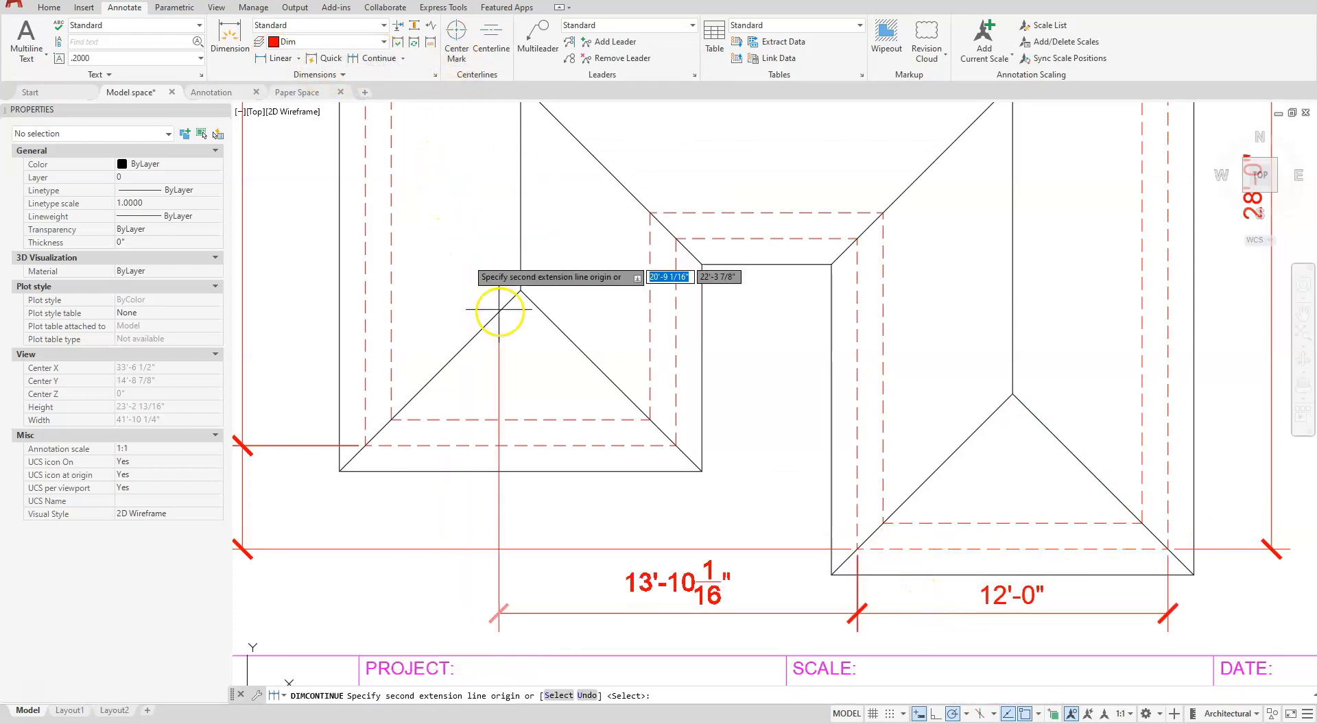
pyautogui.click(674, 446)
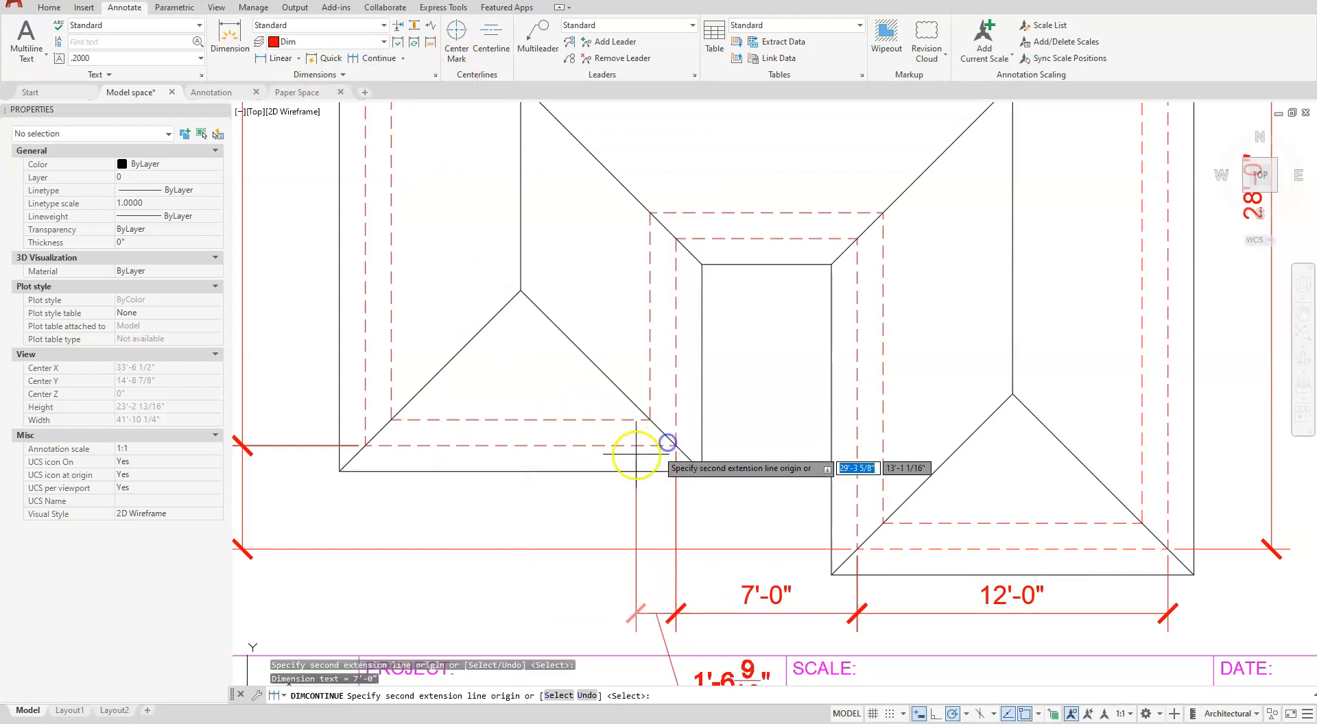
pyautogui.click(365, 446)
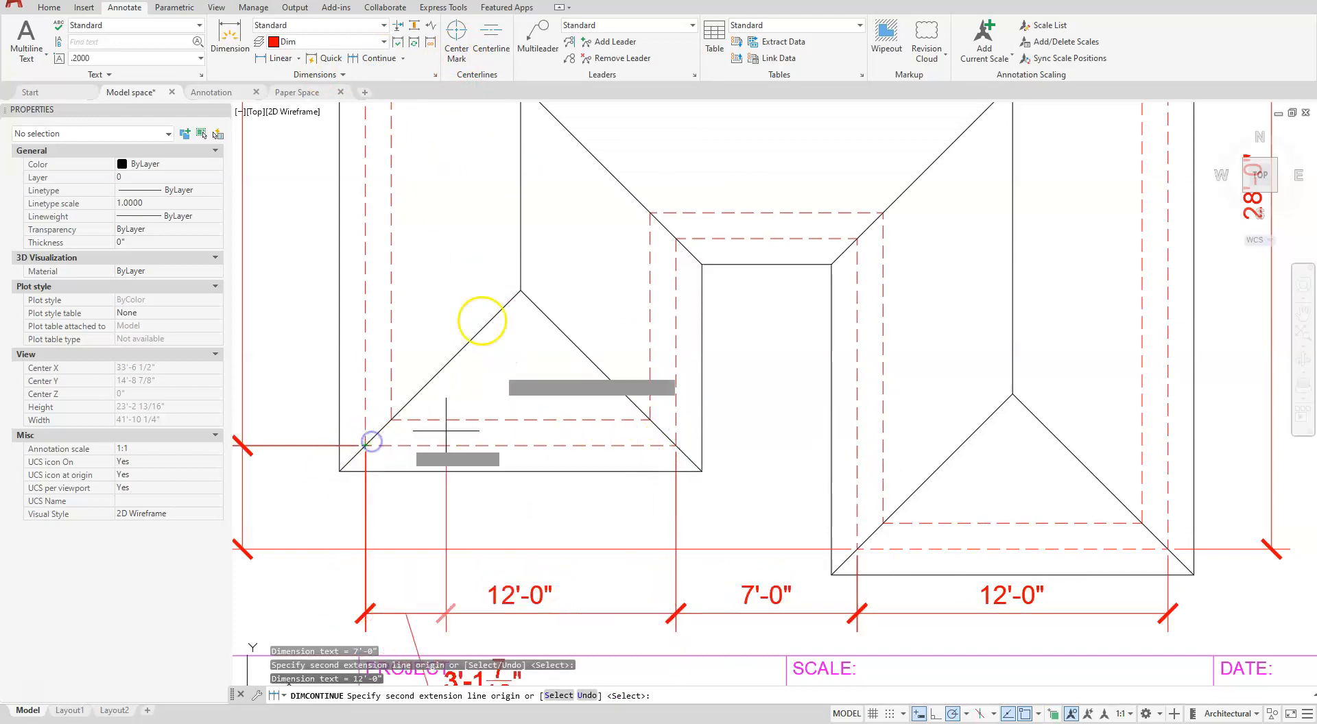
pyautogui.press('Escape')
pyautogui.press('Escape')
# - Add a vertical linear dimension in the notch between the wings for the right wing's outer dashed wall facing the notch
pyautogui.click(279, 58)
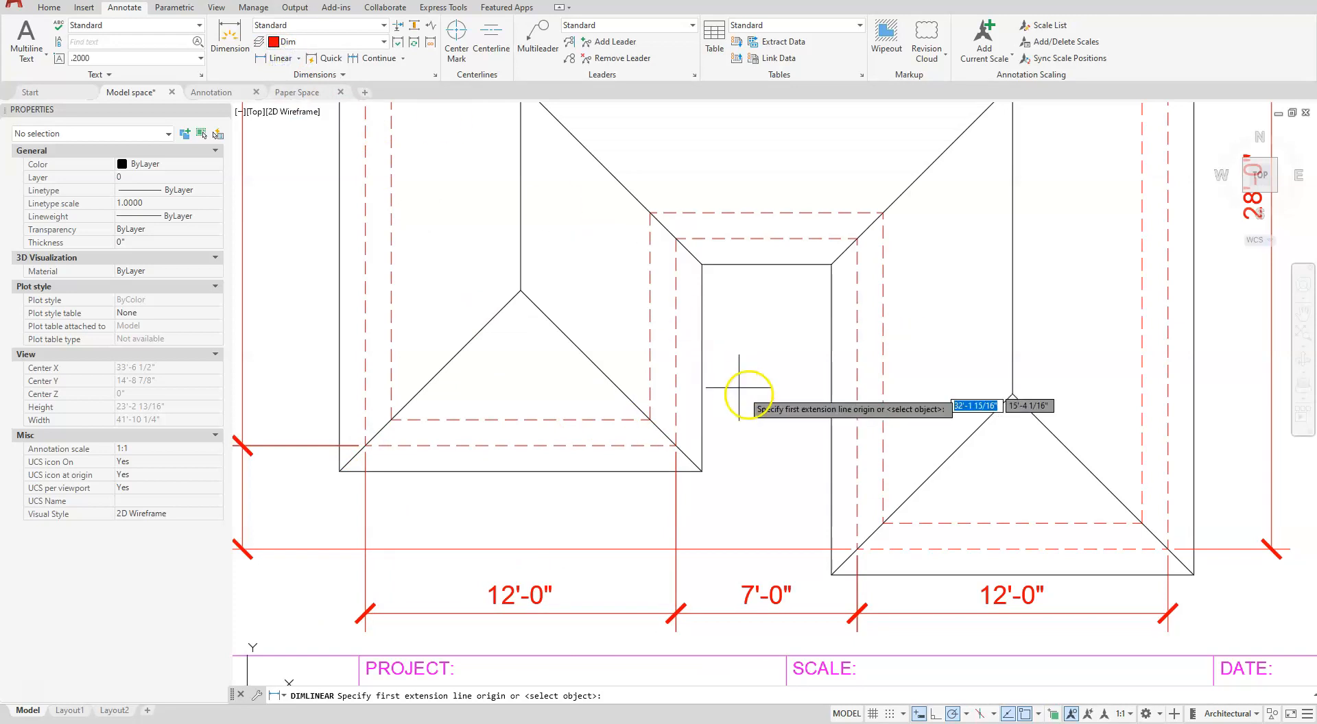
pyautogui.click(280, 59)
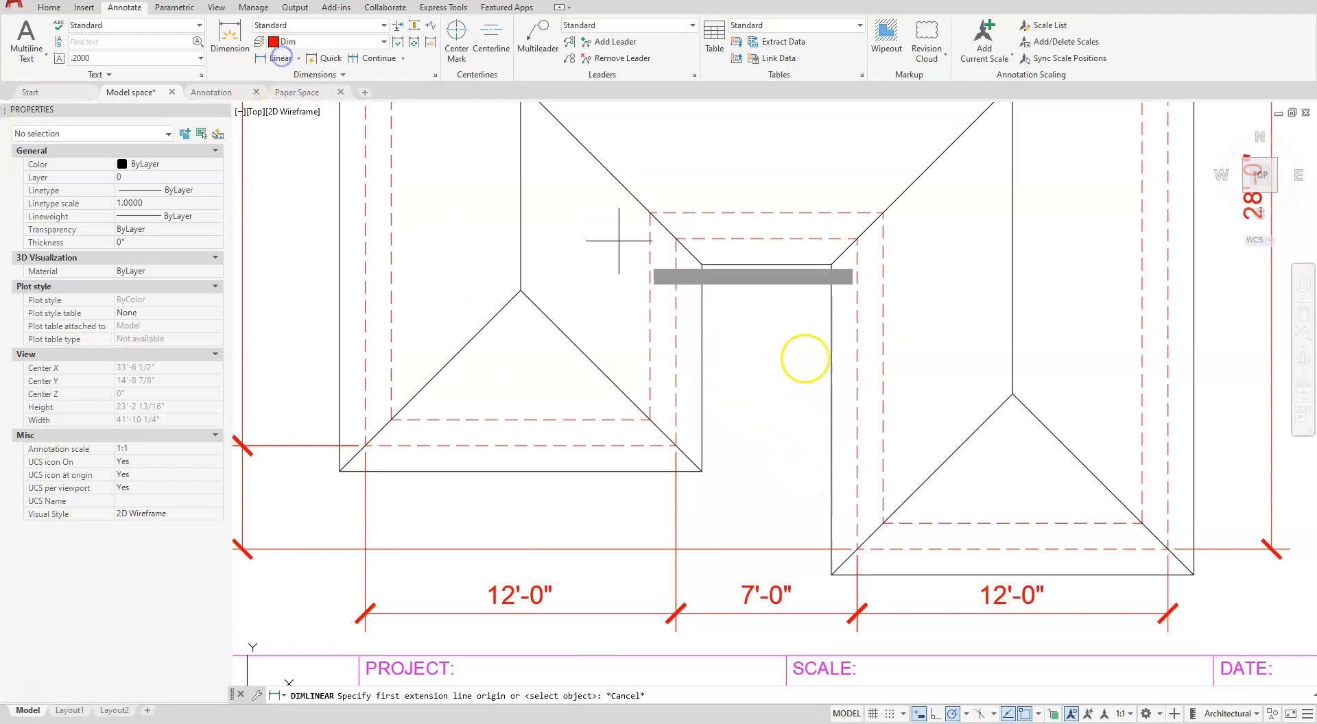
pyautogui.press('Return')
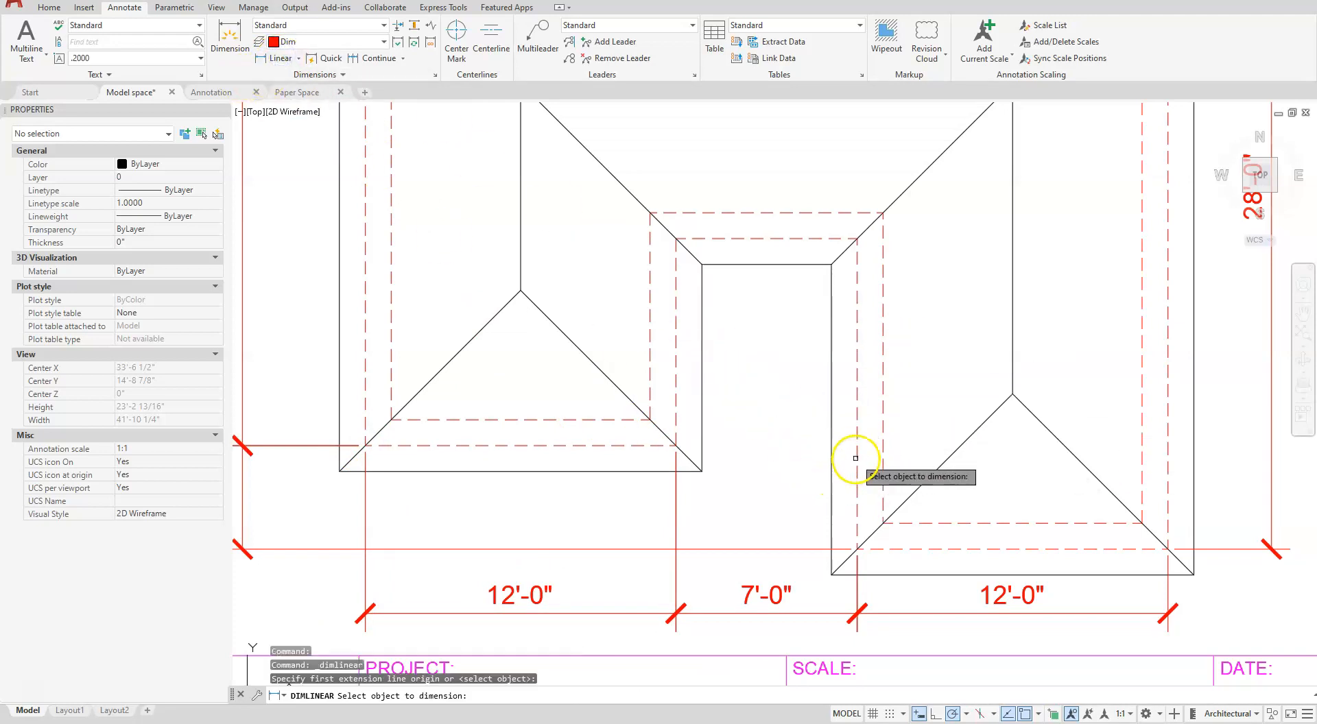
pyautogui.click(857, 453)
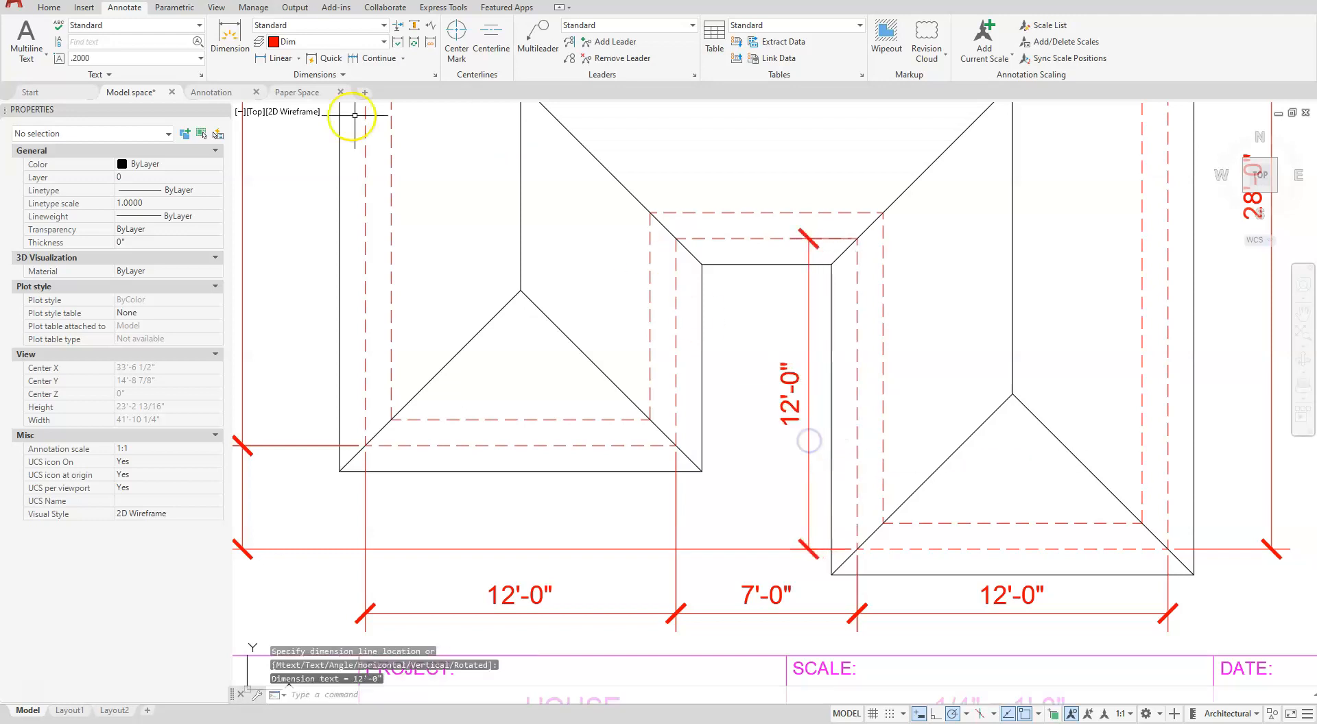
# - Add a vertical linear dimension in the notch for the left wing's outer dashed wall facing the notch
pyautogui.click(271, 59)
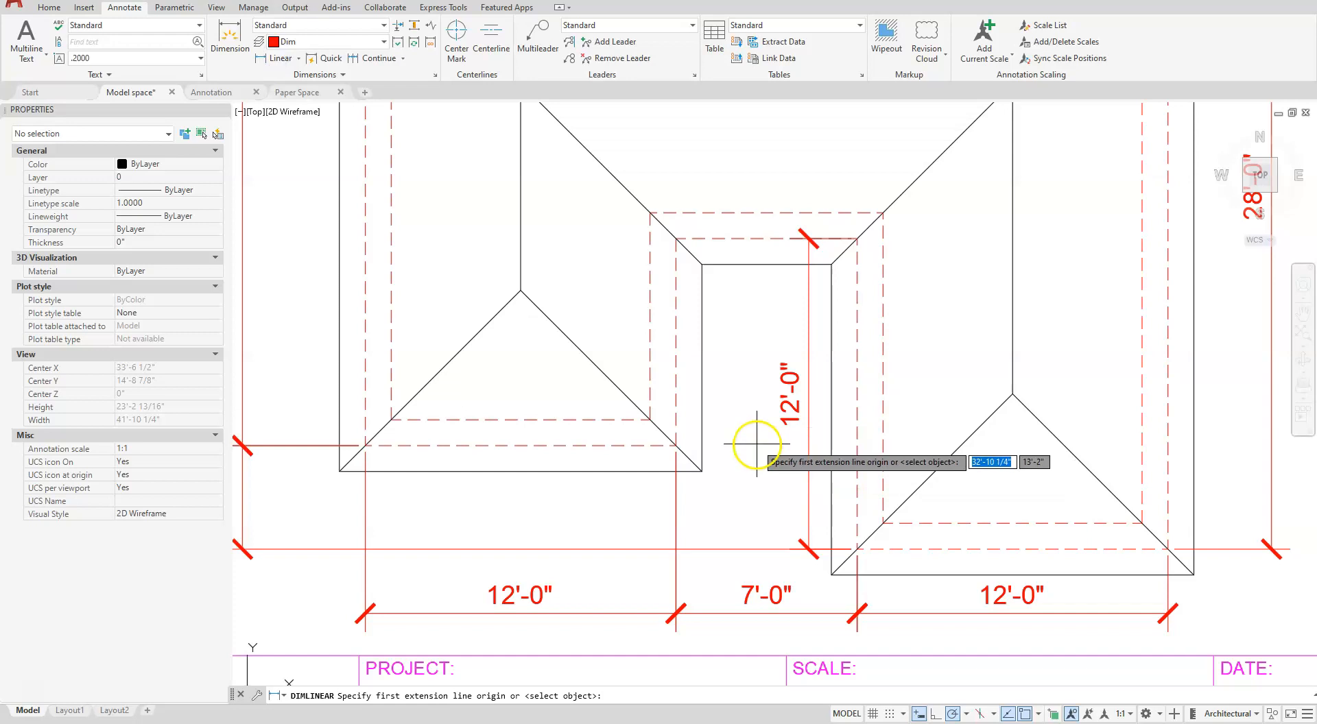
pyautogui.press('Return')
pyautogui.click(675, 379)
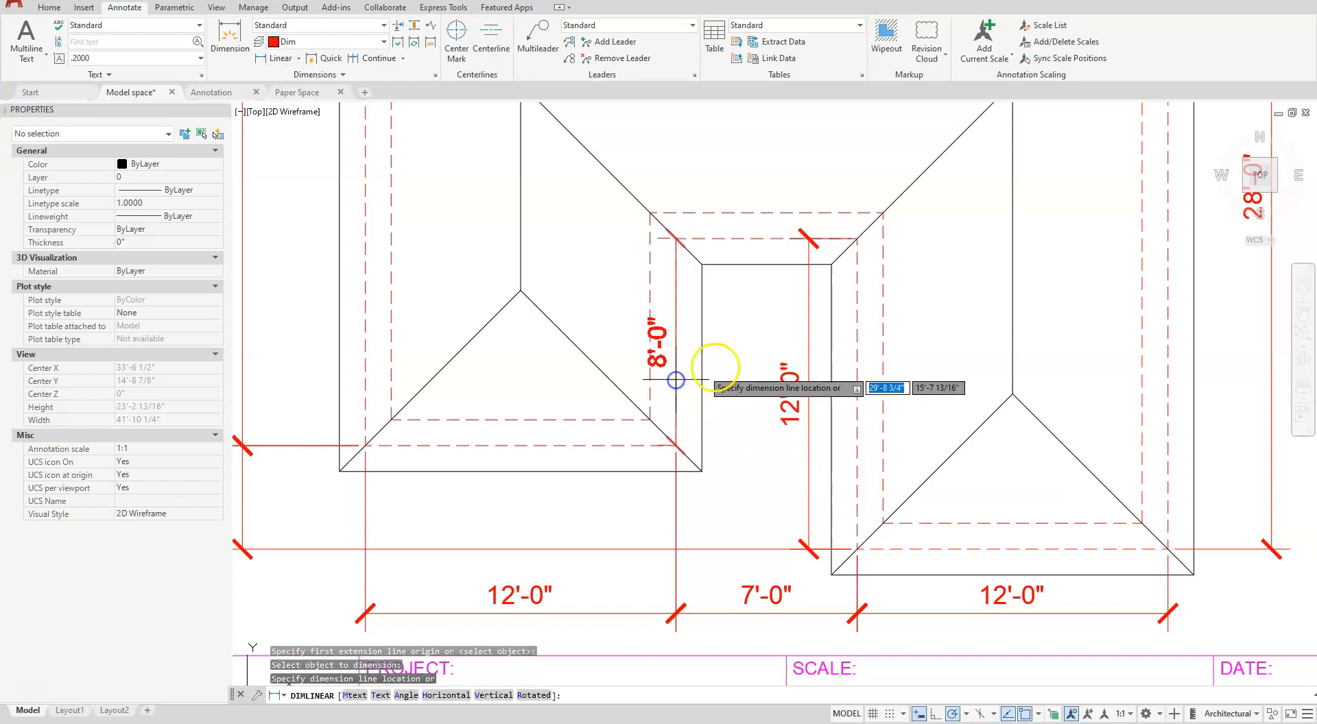
pyautogui.click(746, 363)
pyautogui.press('Escape')
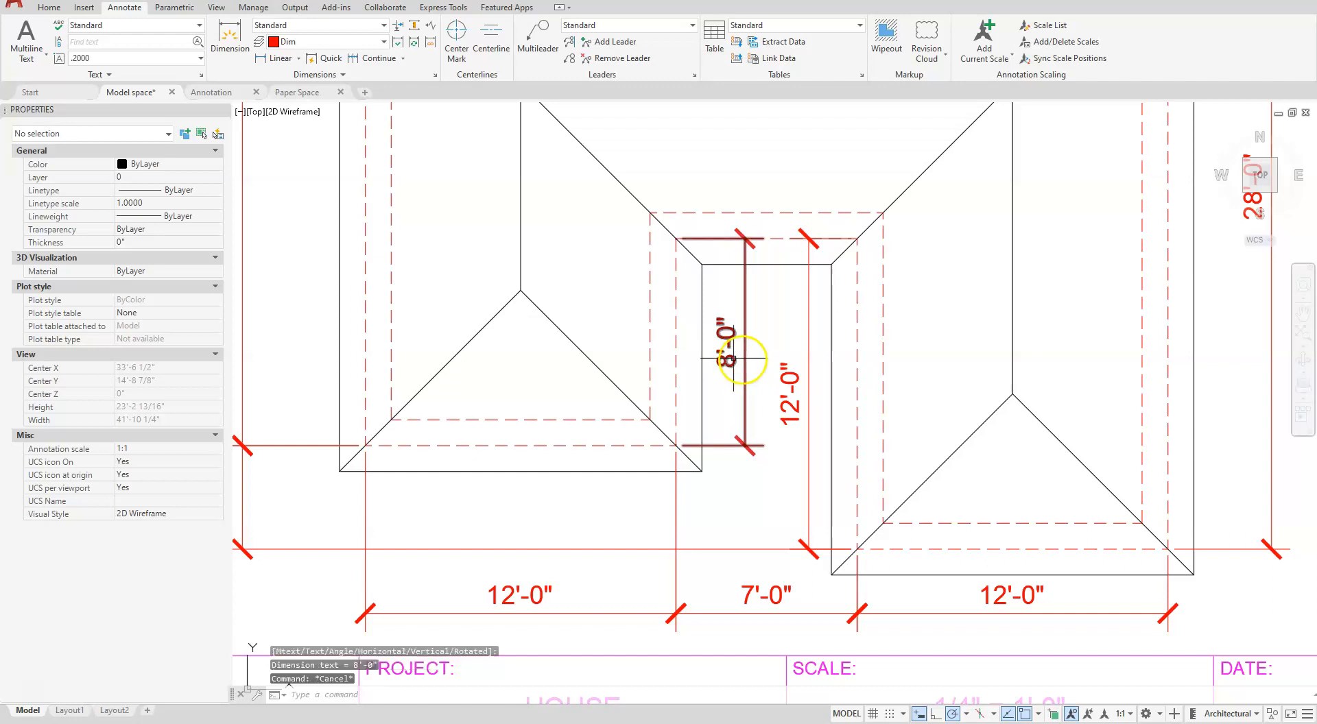
# - Stretch the upper extension line origin of the left wing's notch dimension to the upper end of its dimension line
pyautogui.click(742, 328)
pyautogui.click(727, 371)
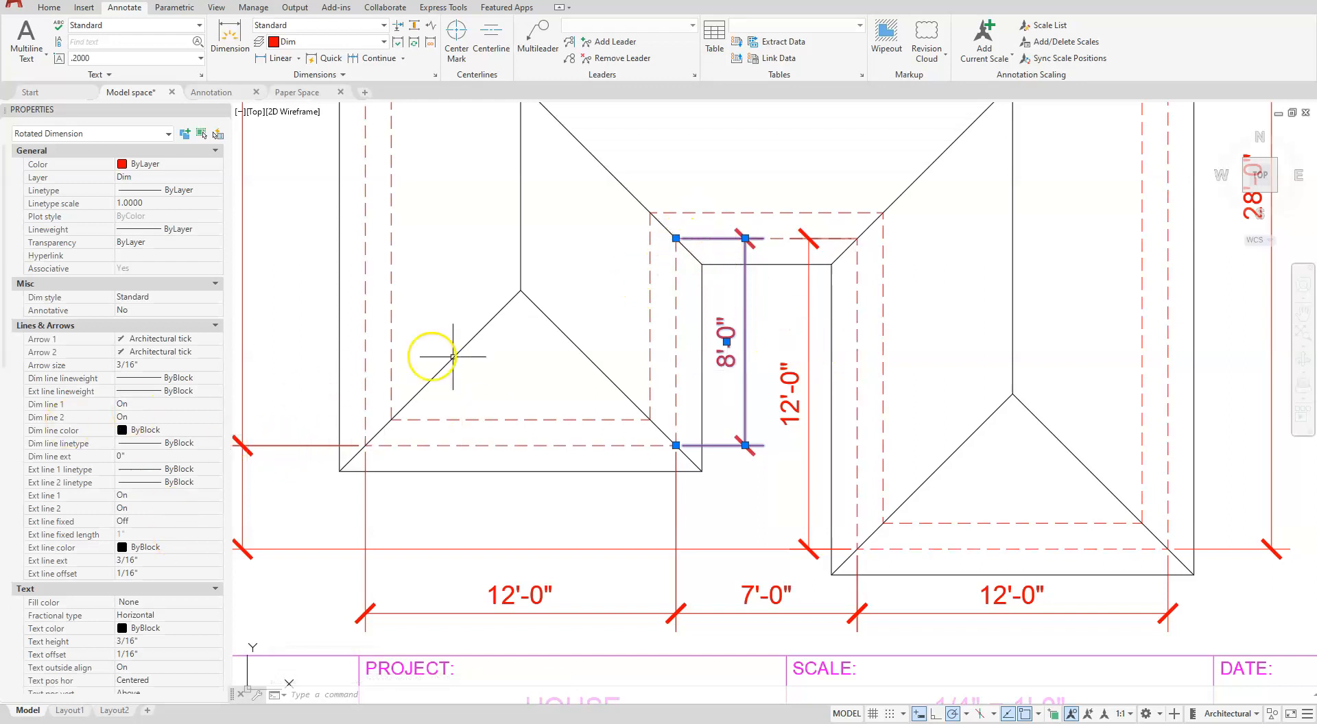
pyautogui.click(677, 239)
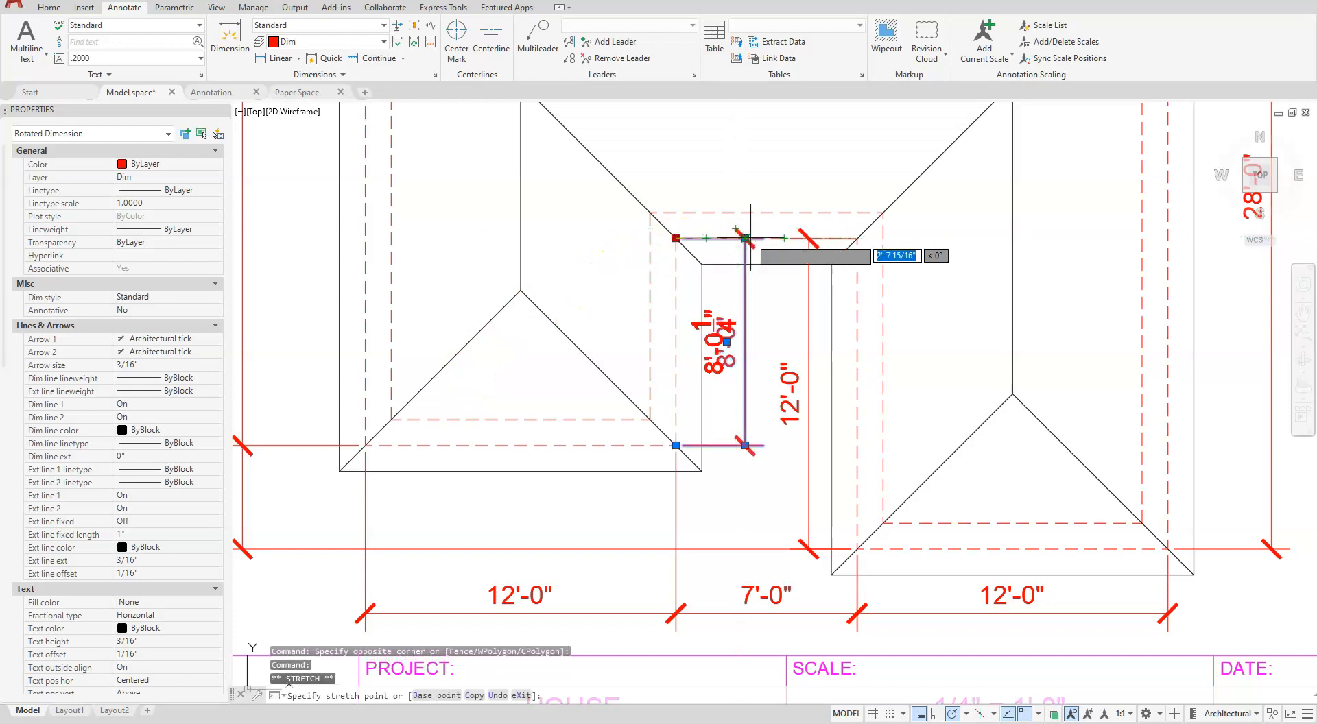
pyautogui.click(746, 238)
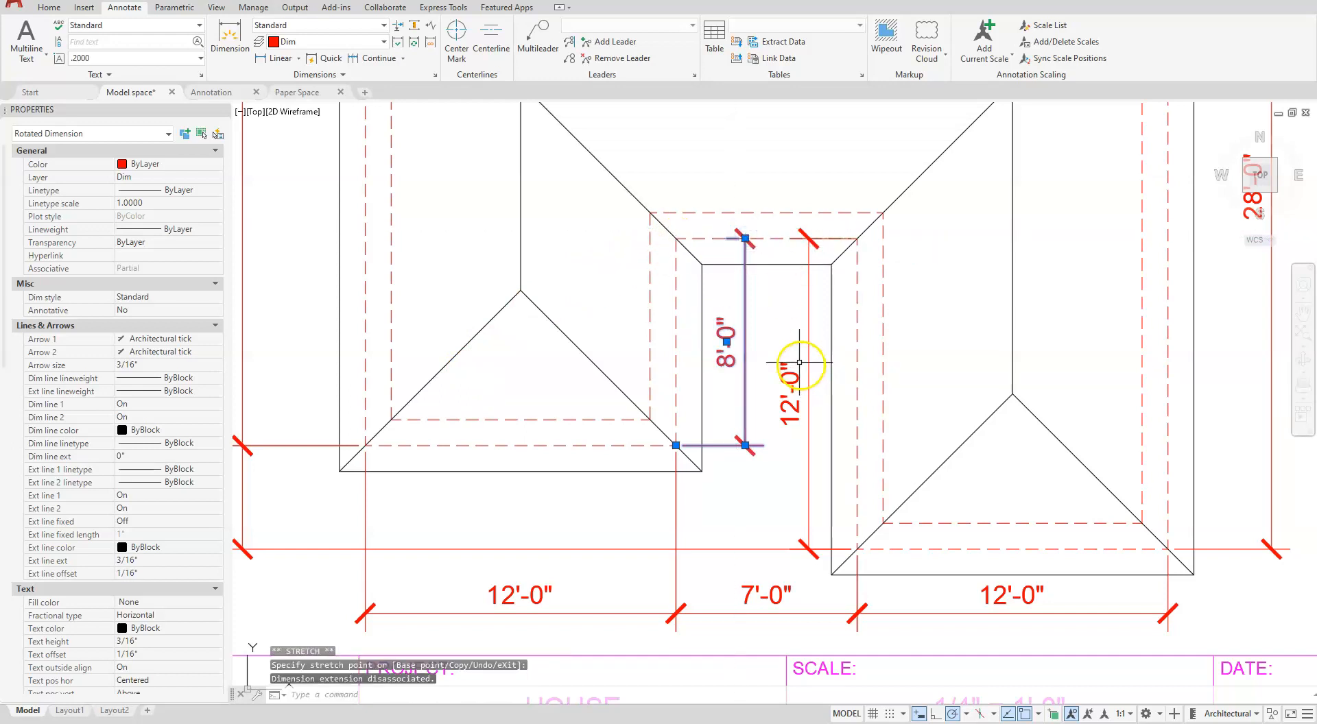
pyautogui.press('Escape')
pyautogui.press('Escape')
pyautogui.press('Escape')
# - Dimension the vertical roof overhang at the right wing's upper-right corner, from dashed wall corner to roof corner, aligned with the wall-length dimension line
pyautogui.scroll(-6, 741, 324)
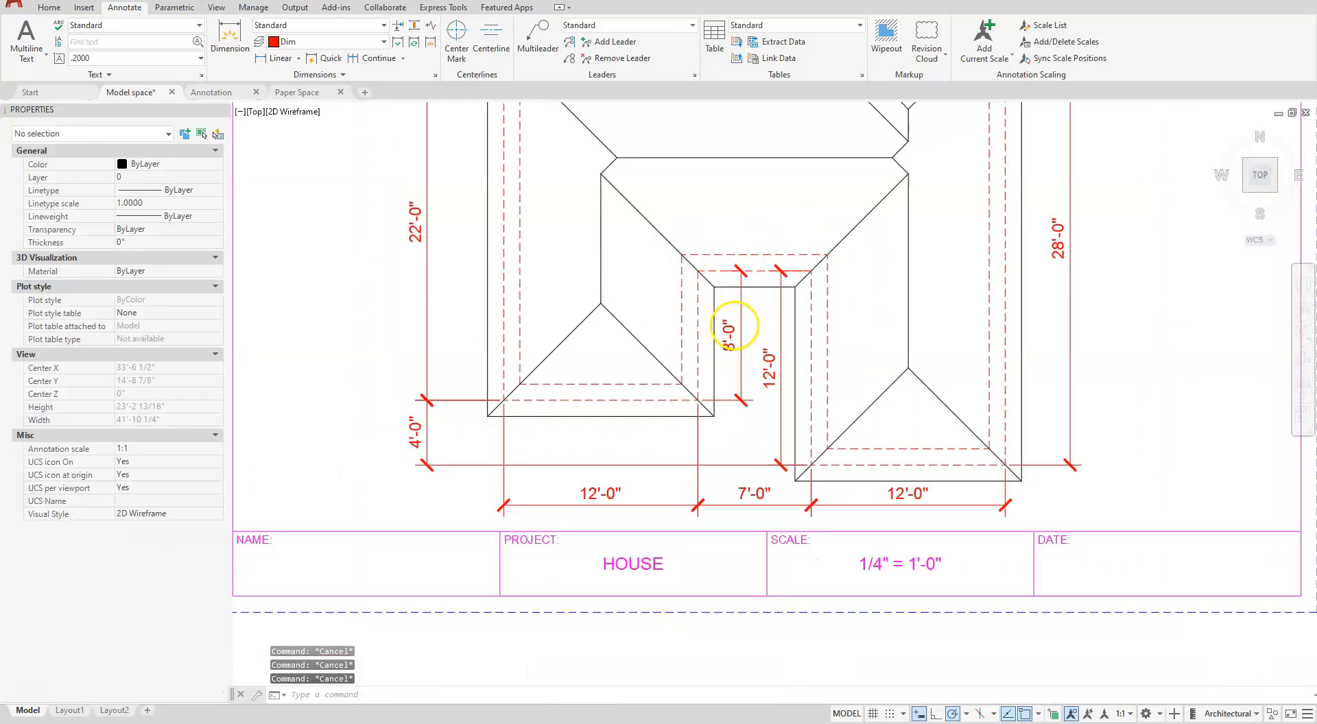
pyautogui.scroll(8, 799, 269)
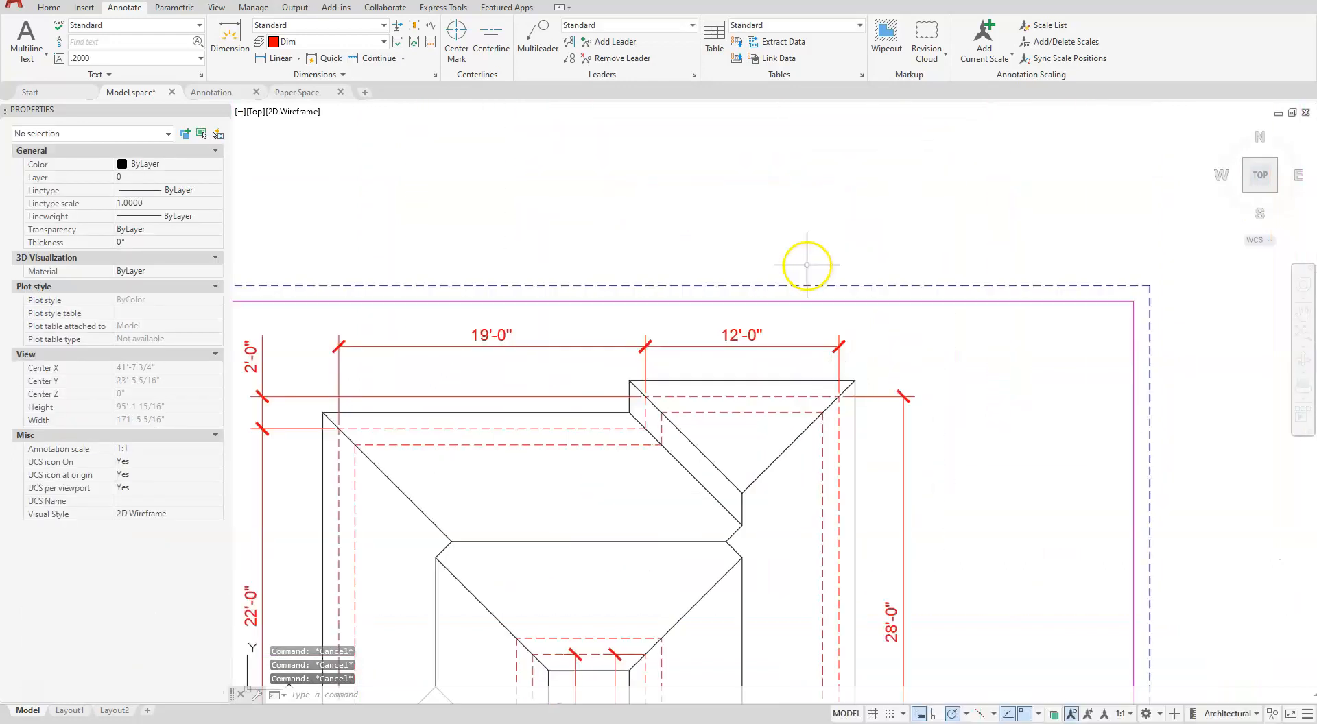
pyautogui.scroll(-2, 865, 387)
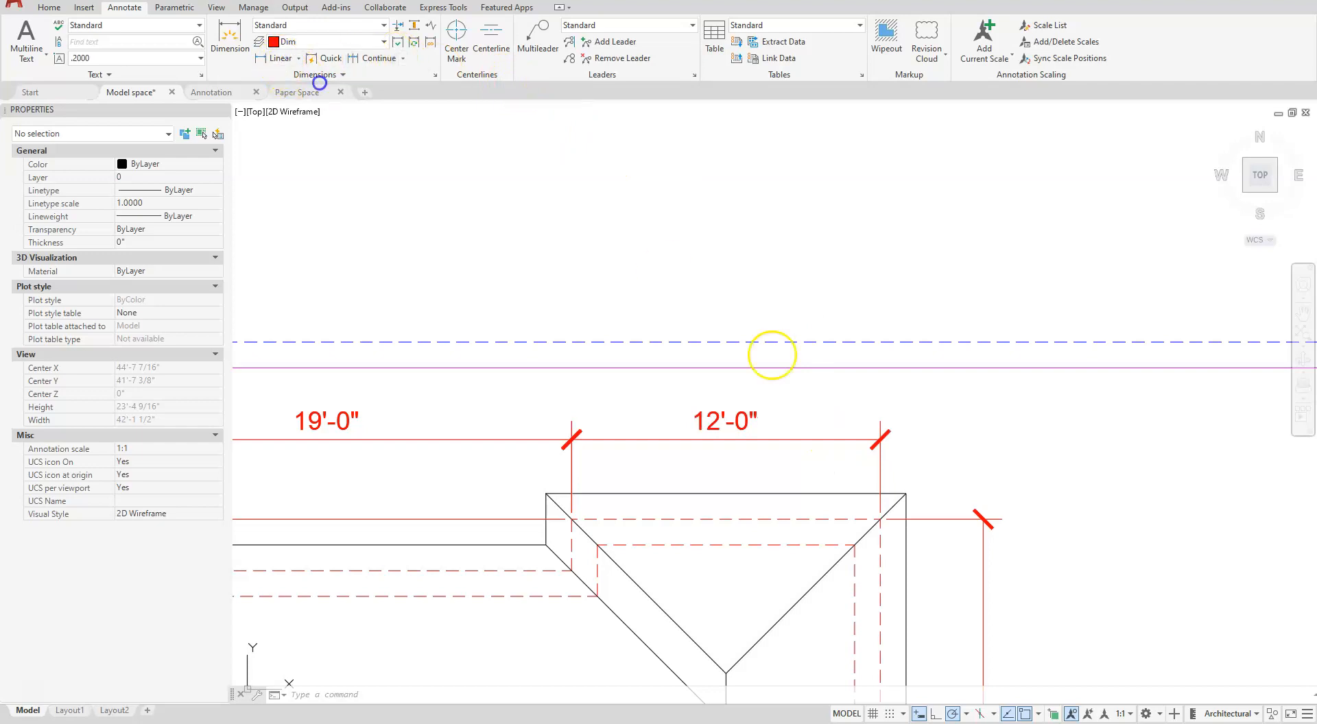
pyautogui.click(881, 519)
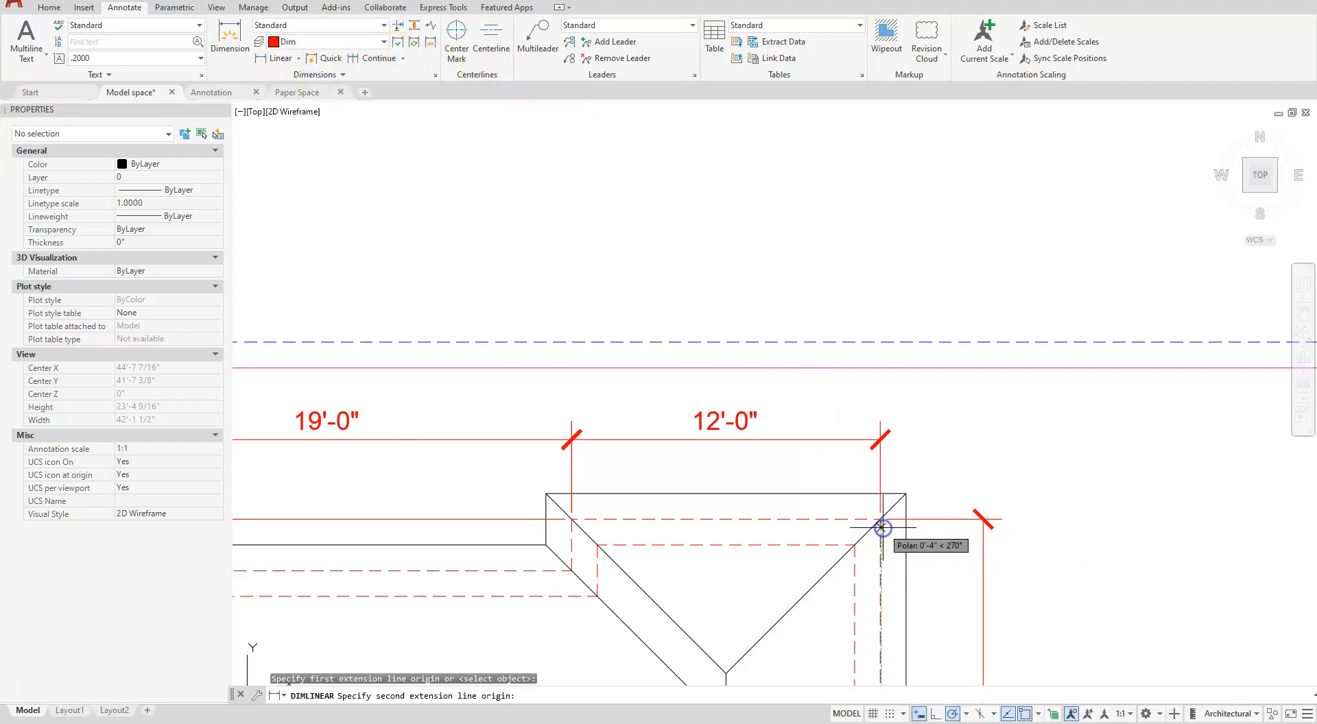
pyautogui.click(907, 493)
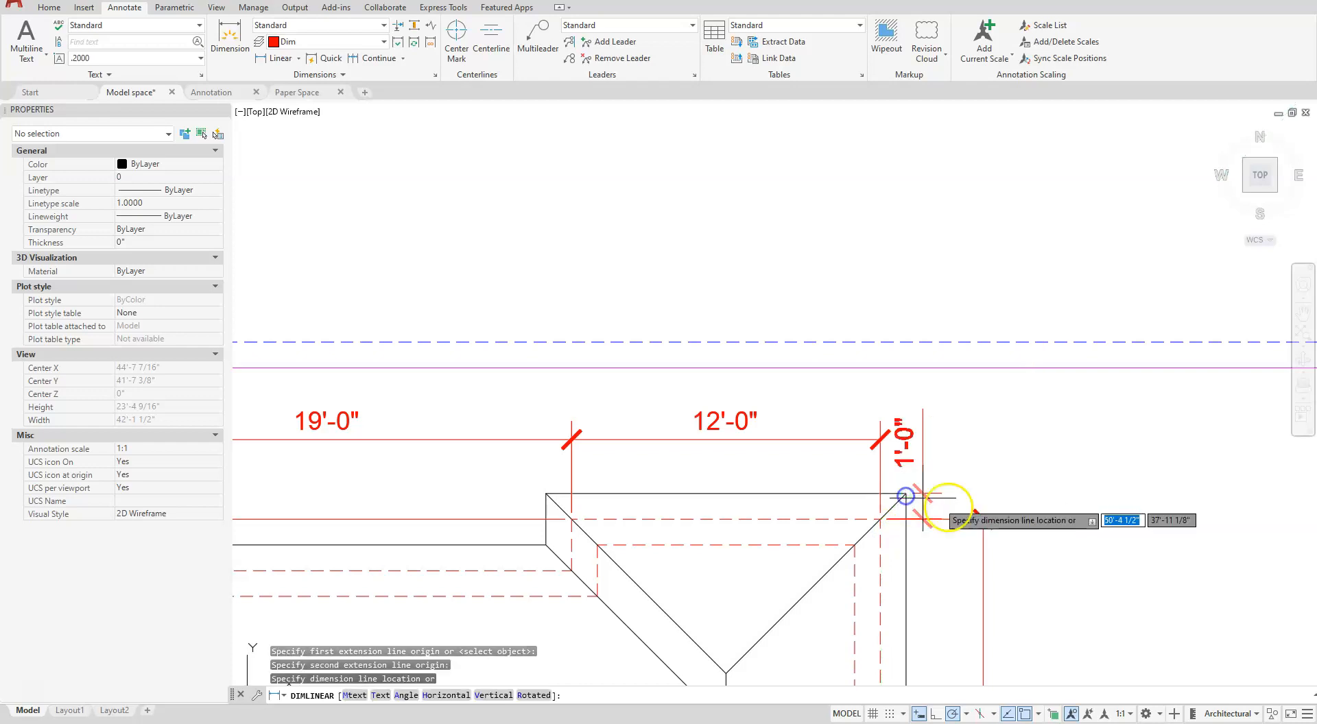
pyautogui.click(982, 522)
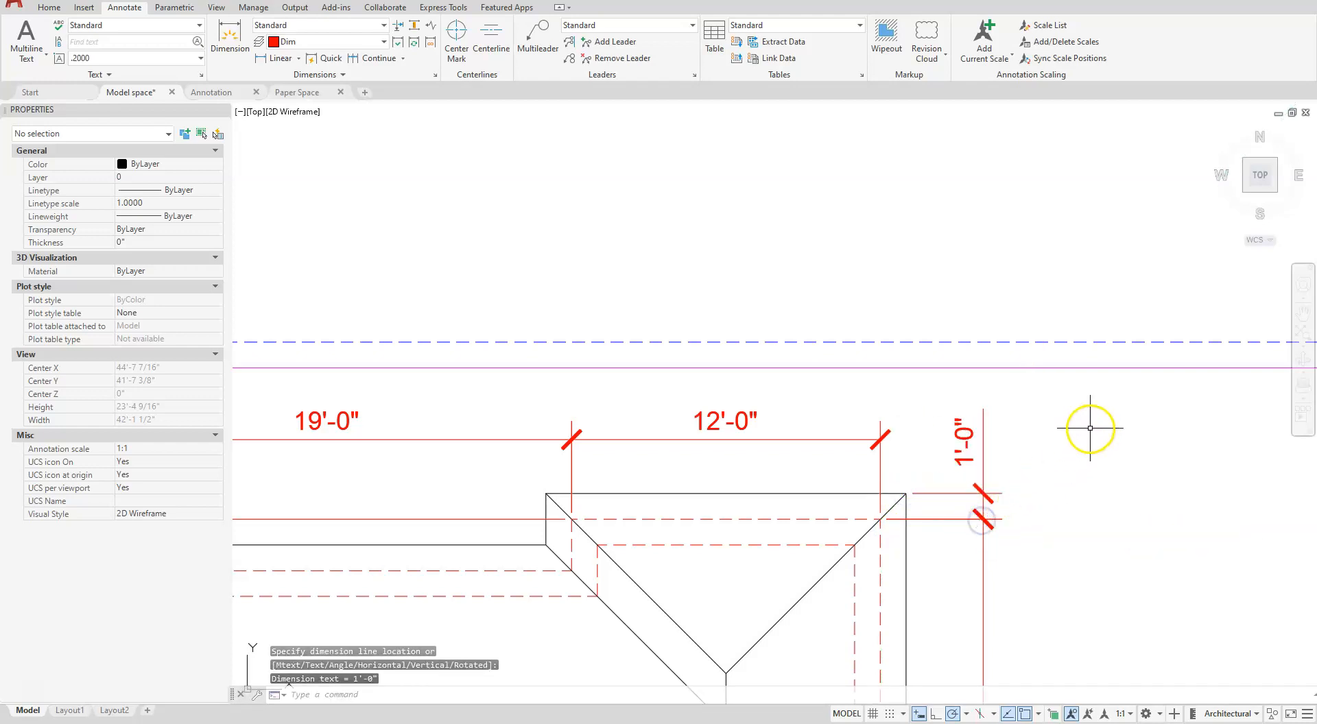
pyautogui.press('Escape')
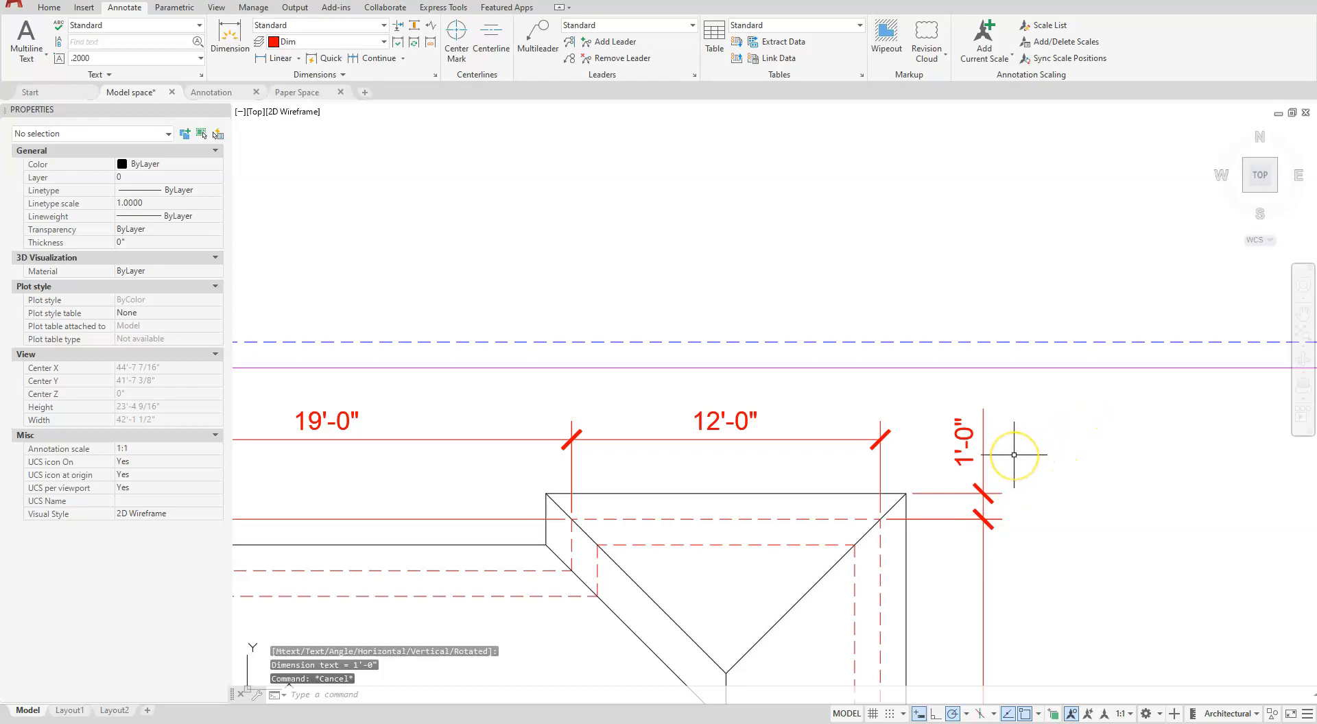
pyautogui.press('Escape')
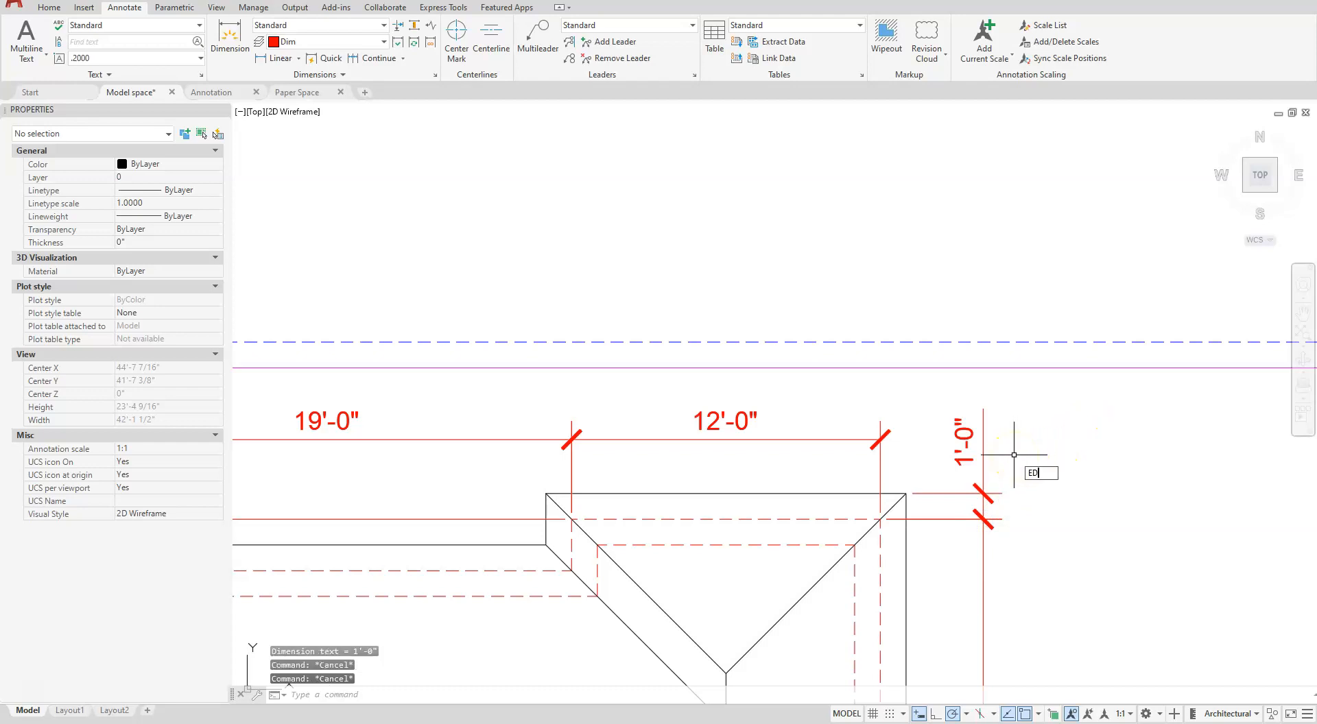
# - Edit the roof overhang dimension's text to add TYP on a second line below the value
pyautogui.write('ED')
pyautogui.press('Return')
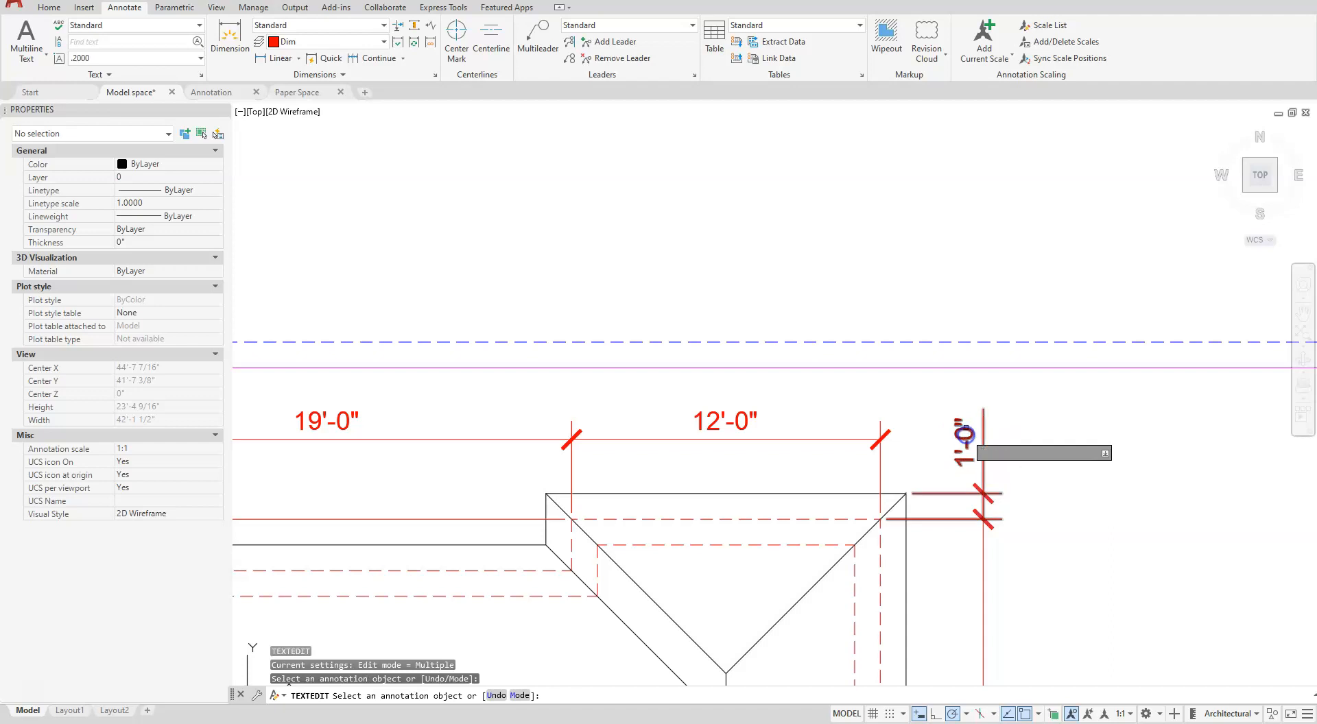
pyautogui.click(966, 443)
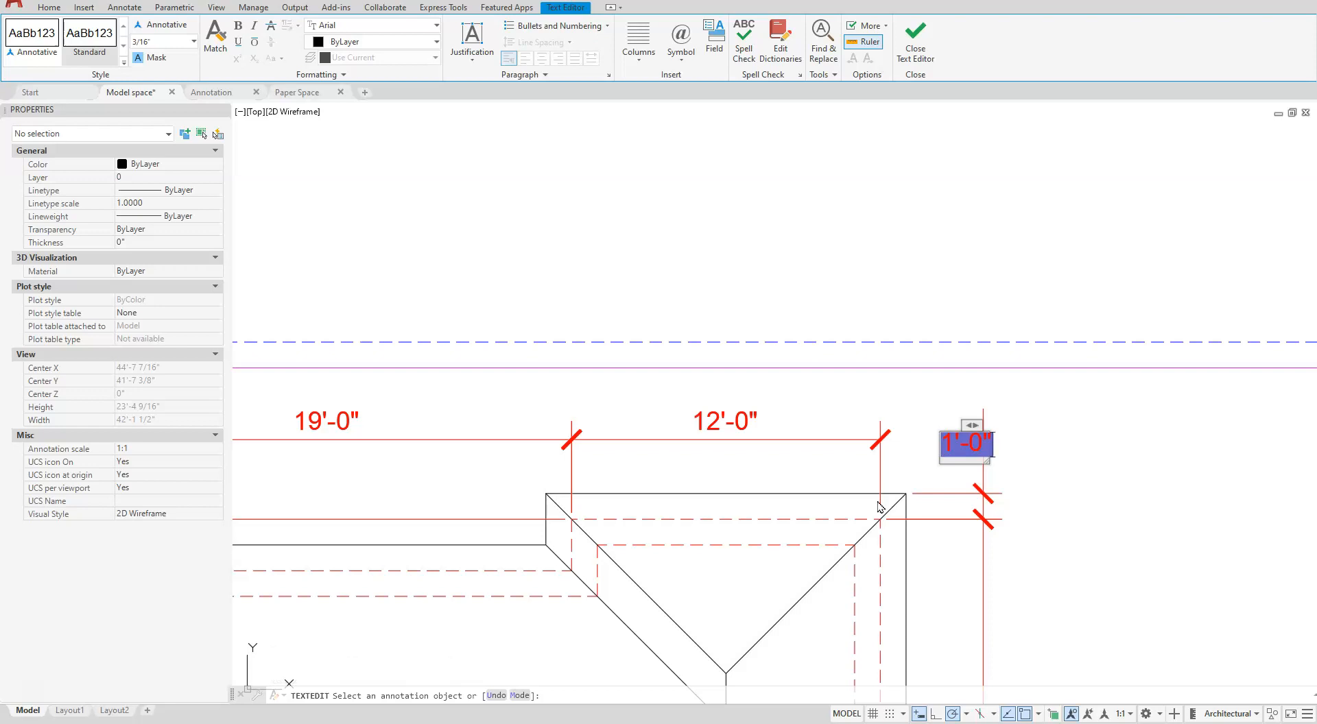
pyautogui.press('Return')
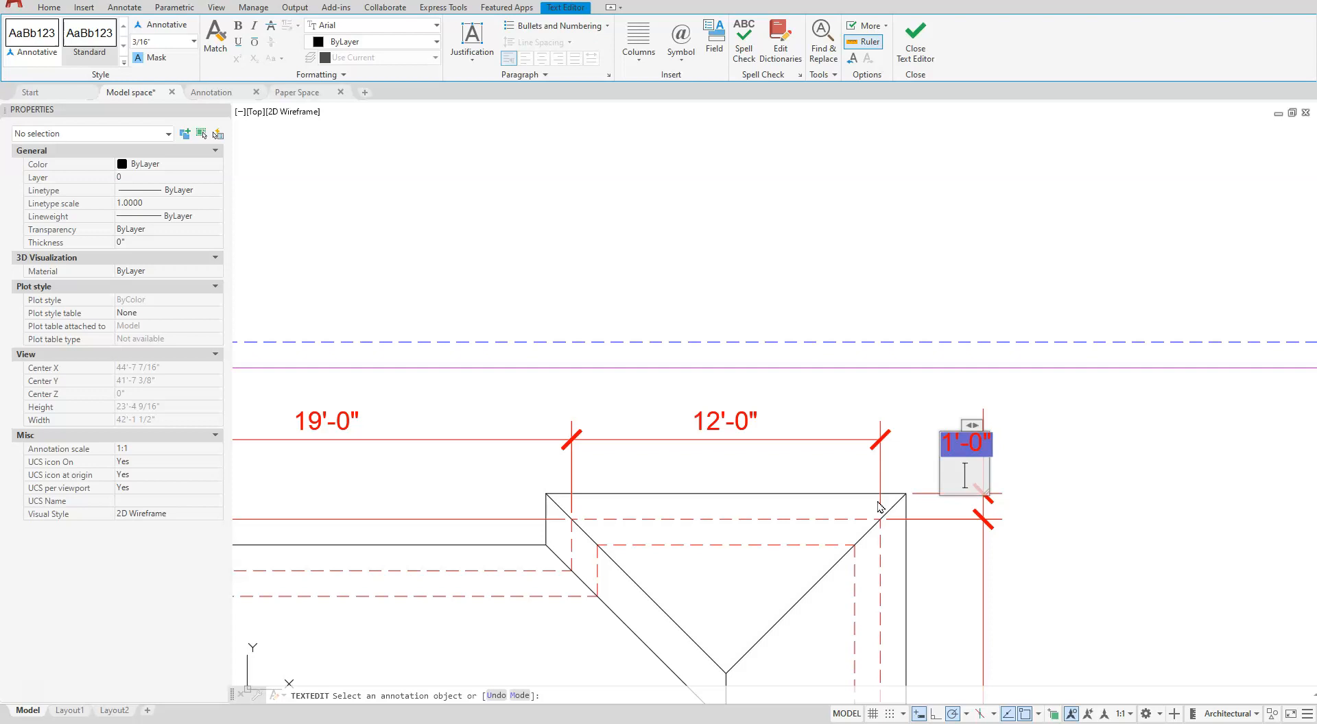
pyautogui.write('T')
pyautogui.press('BackSpace')
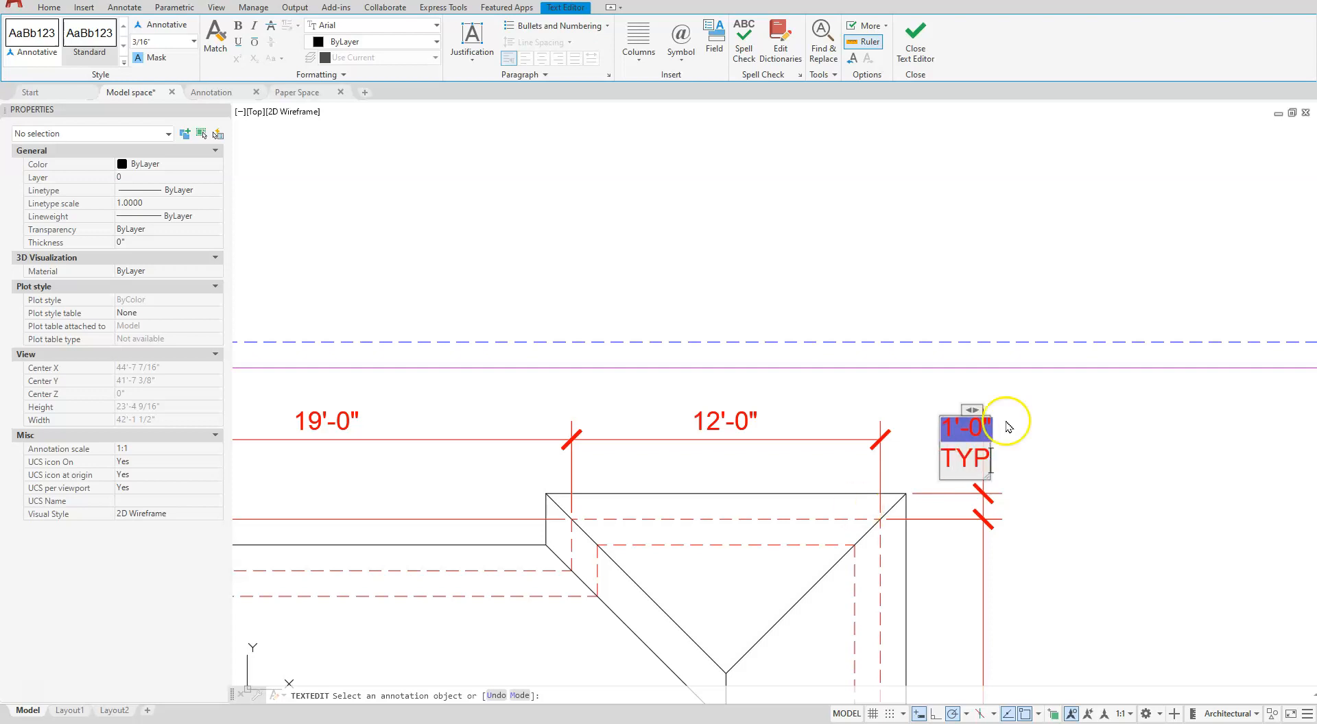
pyautogui.click(916, 37)
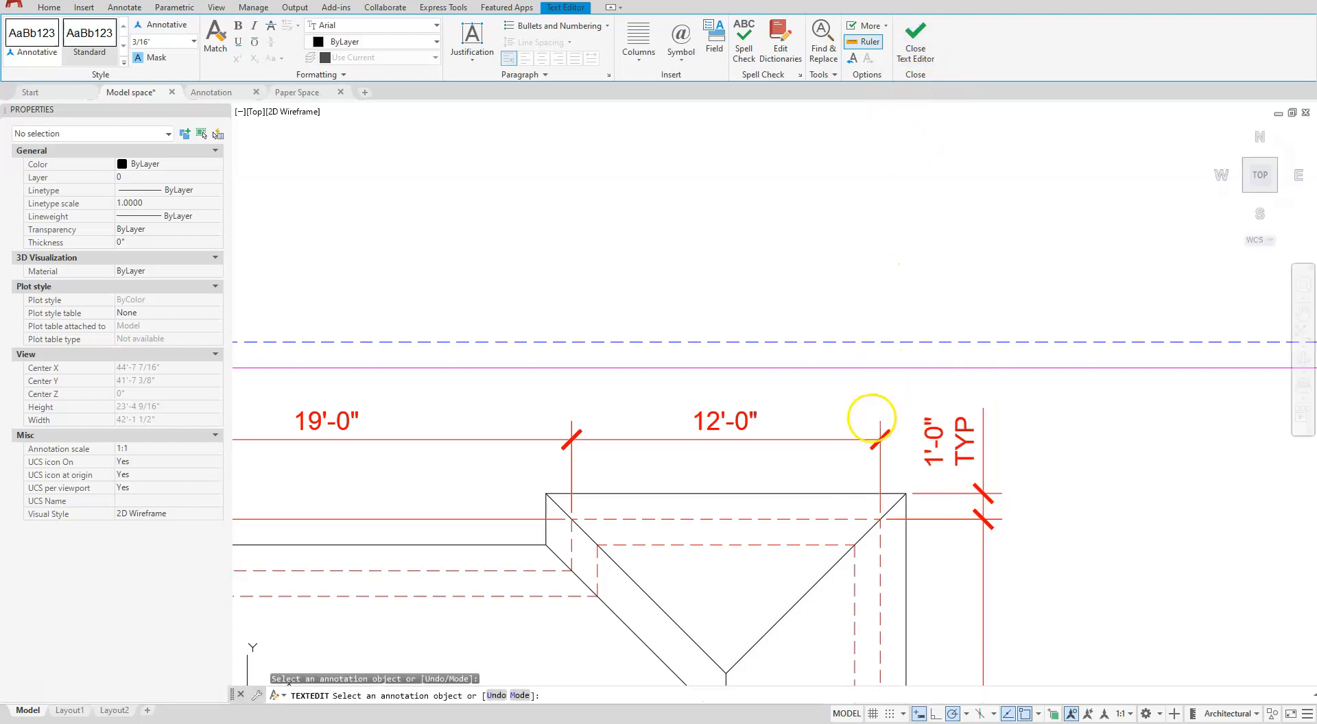
pyautogui.scroll(-3, 835, 446)
pyautogui.scroll(-2, 673, 622)
pyautogui.moveTo(674, 623)
pyautogui.mouseDown(button='middle')
pyautogui.moveTo(713, 367)
pyautogui.moveTo(715, 452)
pyautogui.mouseUp(button='middle')
pyautogui.press('Escape')
pyautogui.press('Escape')
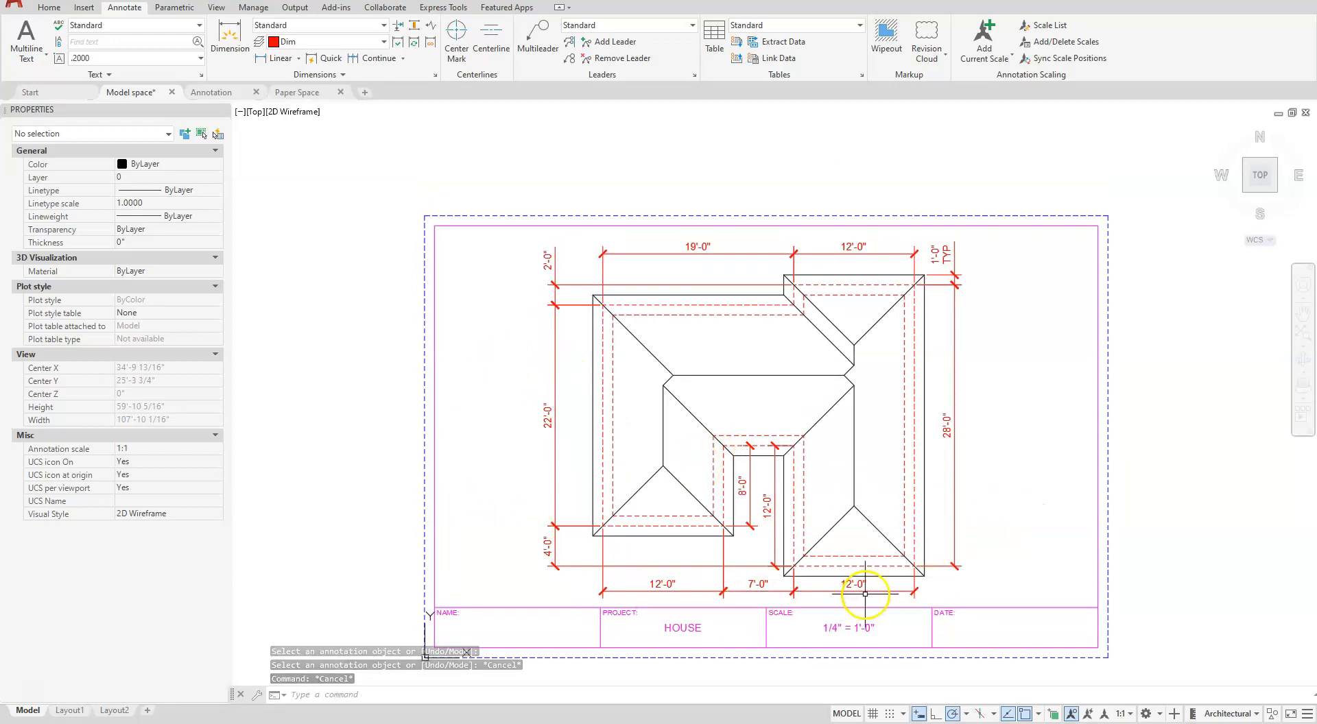
# - Switch to the Annotation drawing and choose B SIZE.dwg as the block to insert with CLASSICINSERT
pyautogui.click(219, 93)
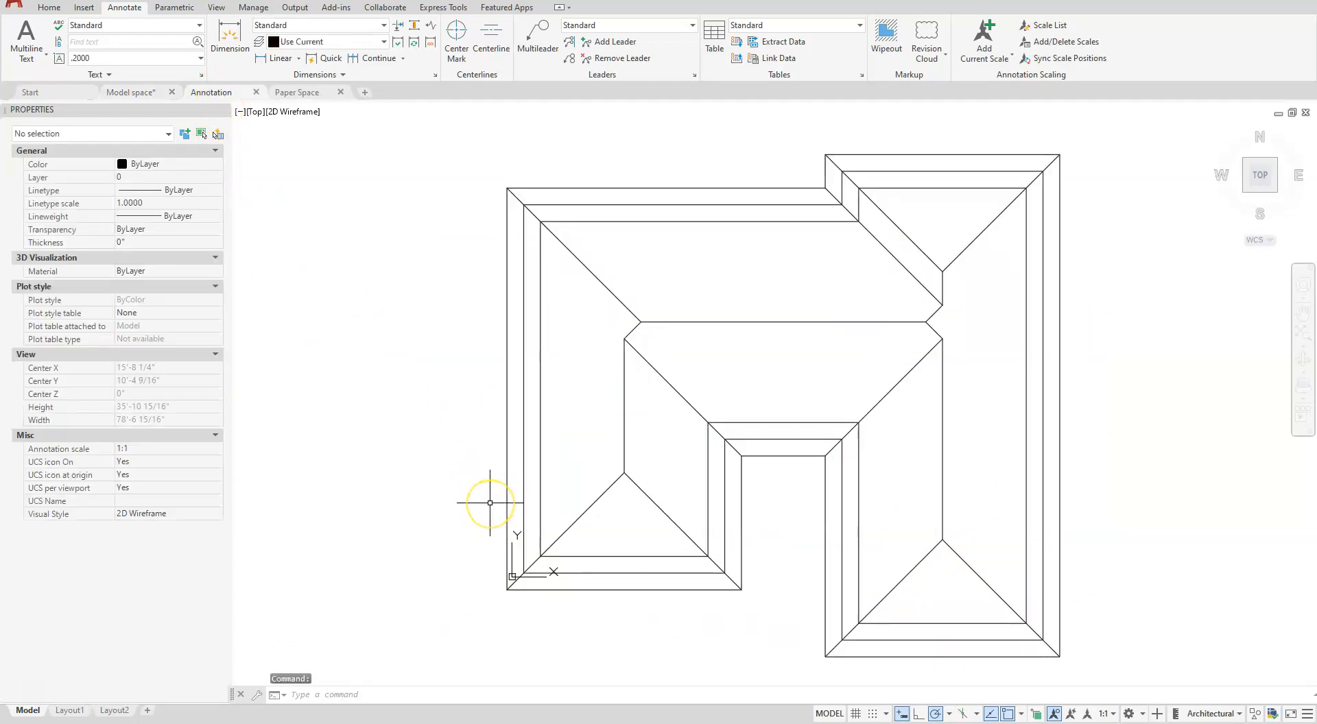
pyautogui.scroll(-4, 494, 480)
pyautogui.scroll(2, 504, 475)
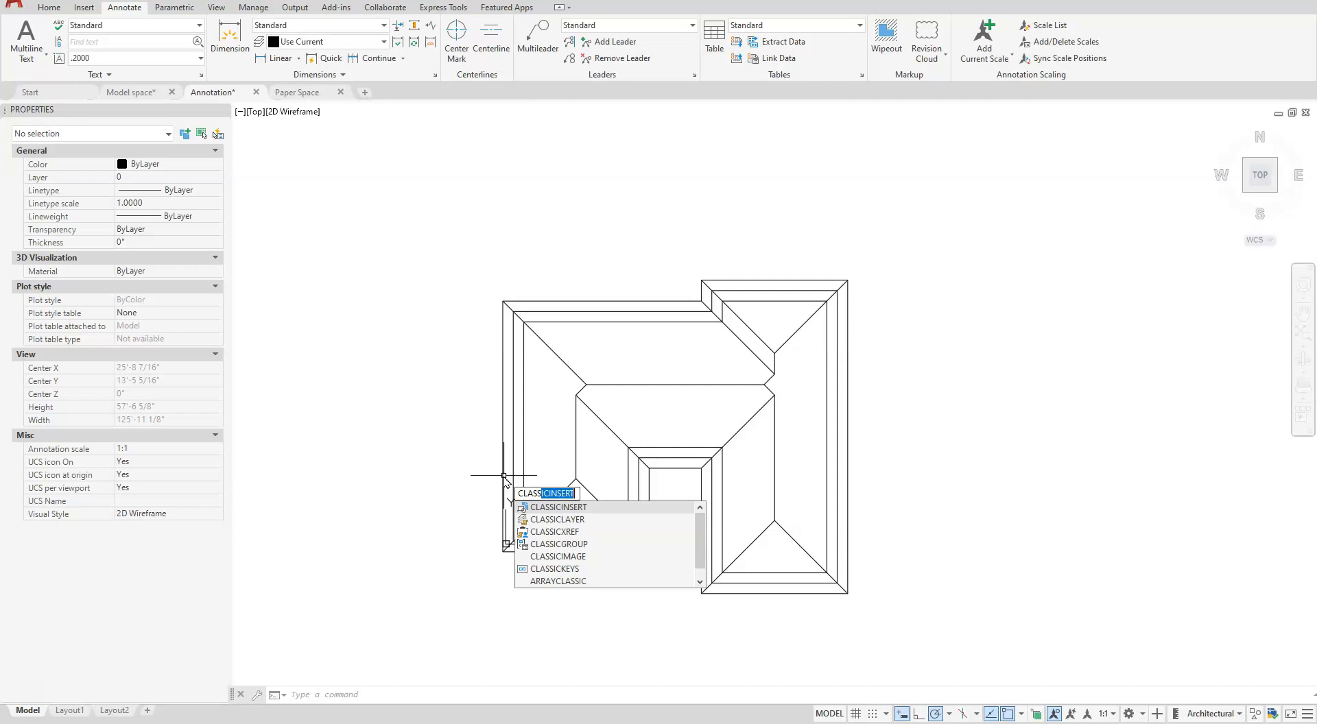
pyautogui.click(548, 508)
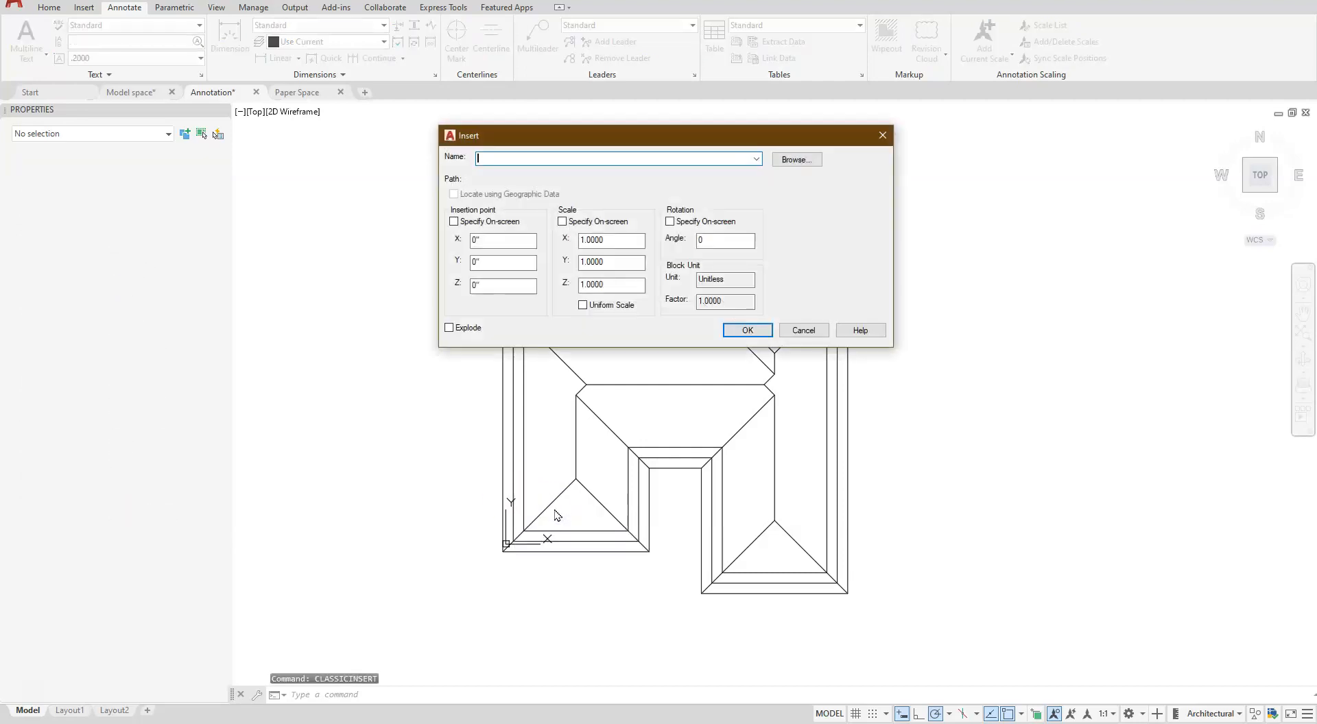
pyautogui.click(613, 240)
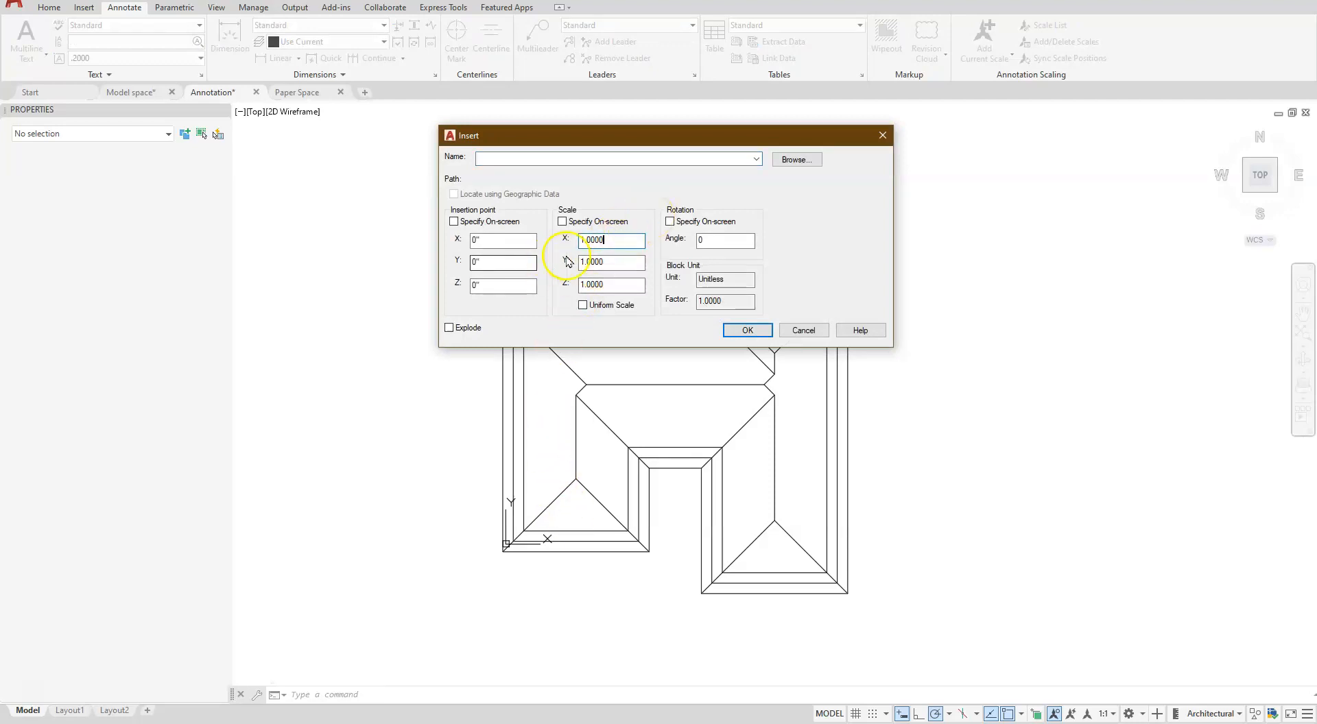
pyautogui.click(796, 160)
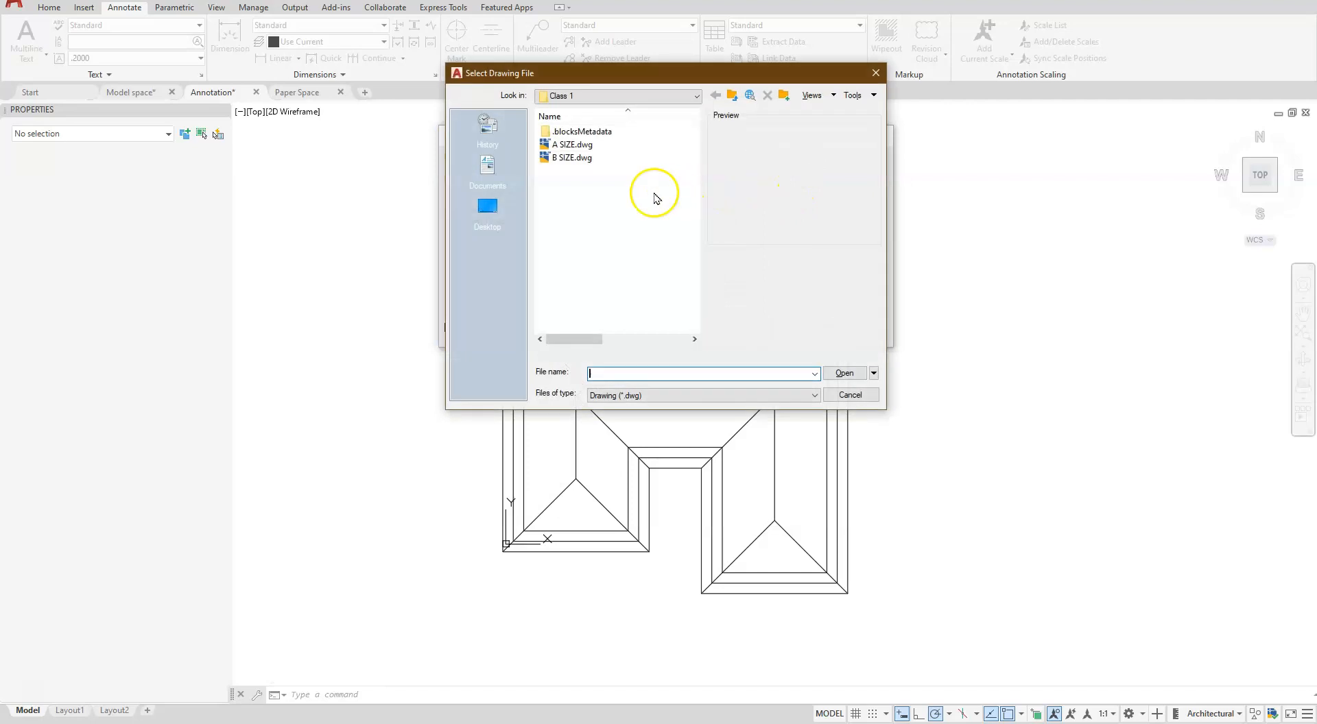
pyautogui.click(572, 157)
pyautogui.click(845, 373)
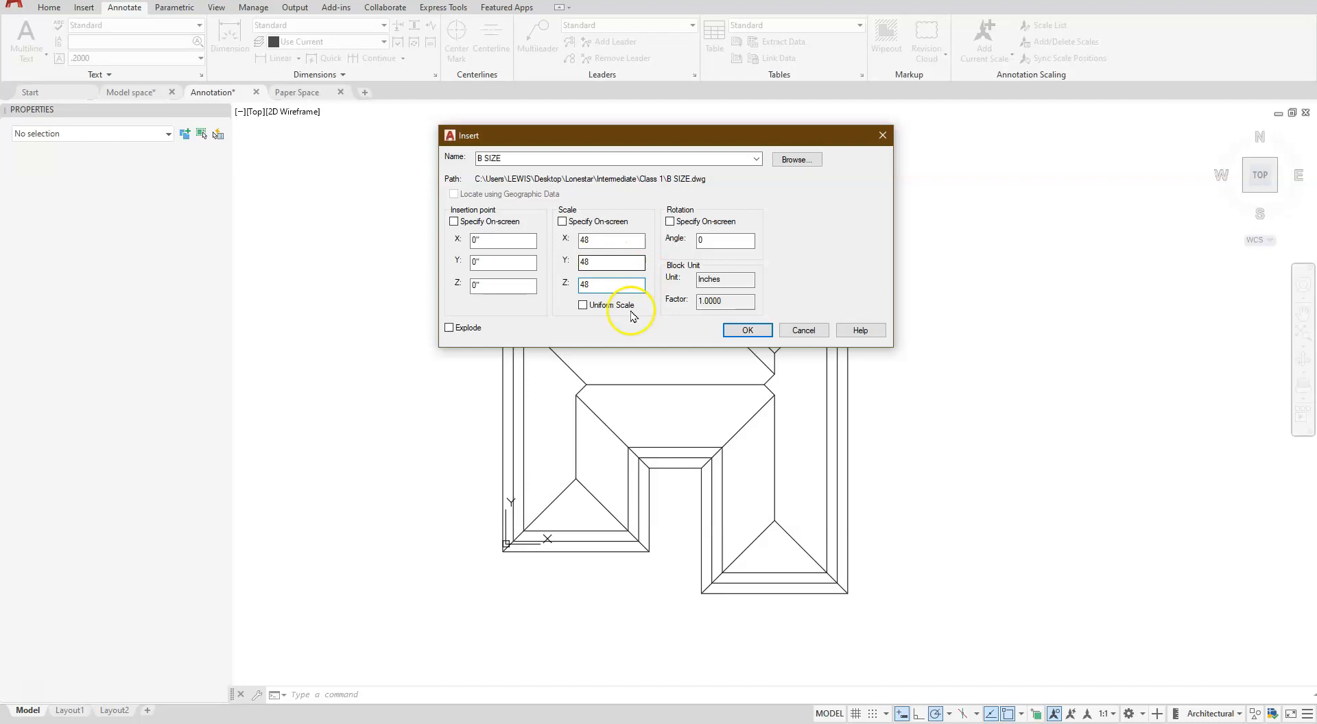
# - Insert the B SIZE title block at 0,0,0 with a uniform scale of 48
pyautogui.click(583, 305)
pyautogui.click(595, 237)
pyautogui.write('32')
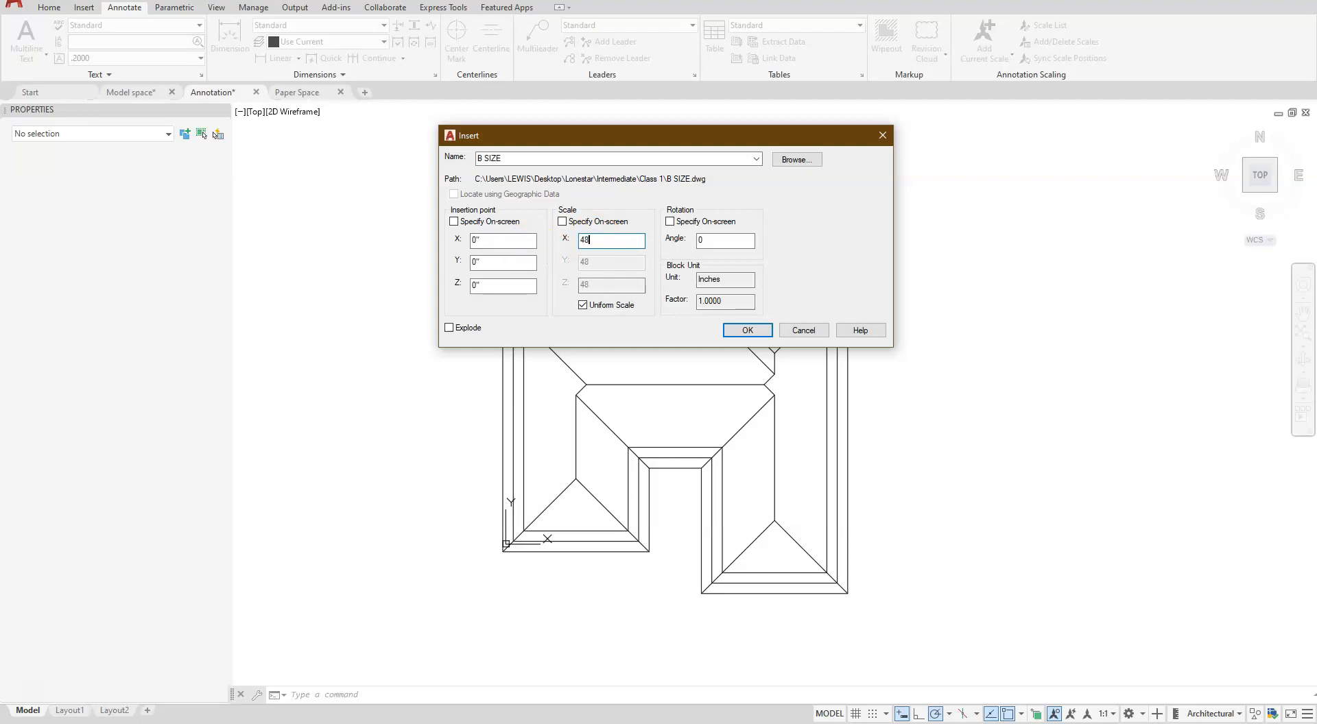
pyautogui.click(734, 330)
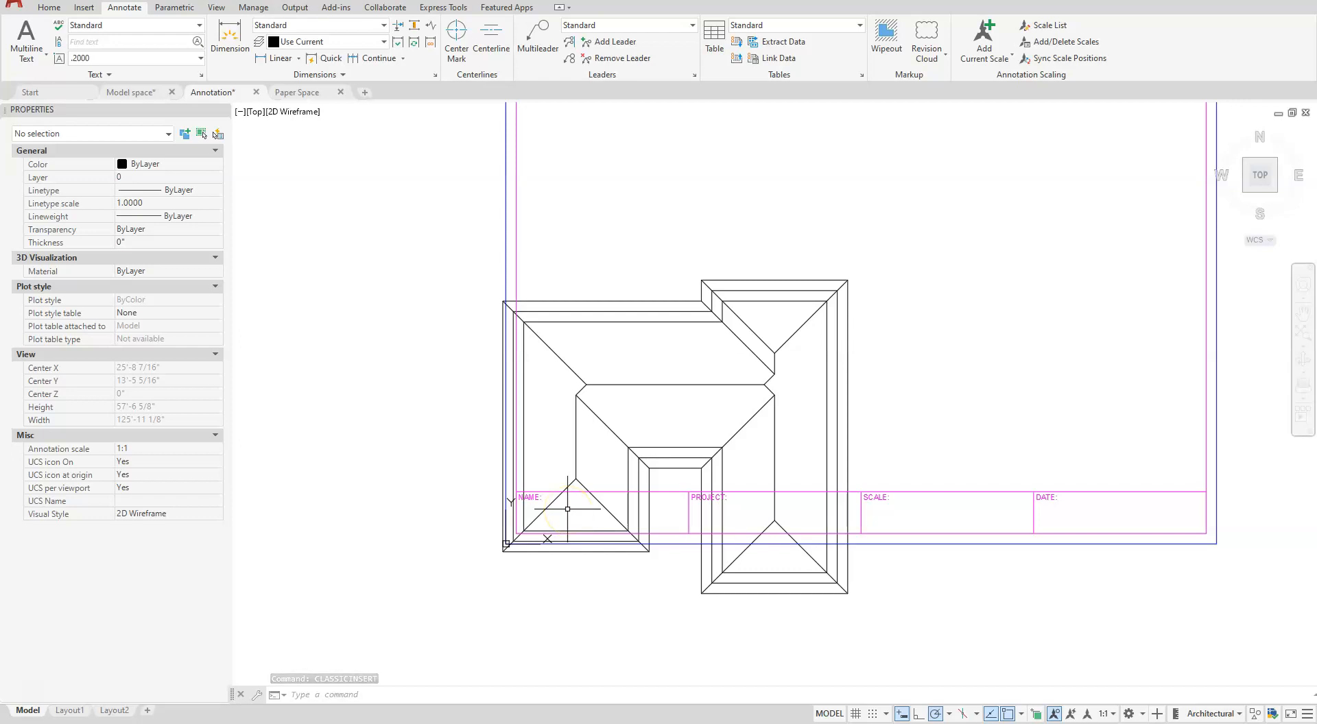
# - Assign the two inner wall outline polylines of the house to the Hidden layer
pyautogui.click(693, 334)
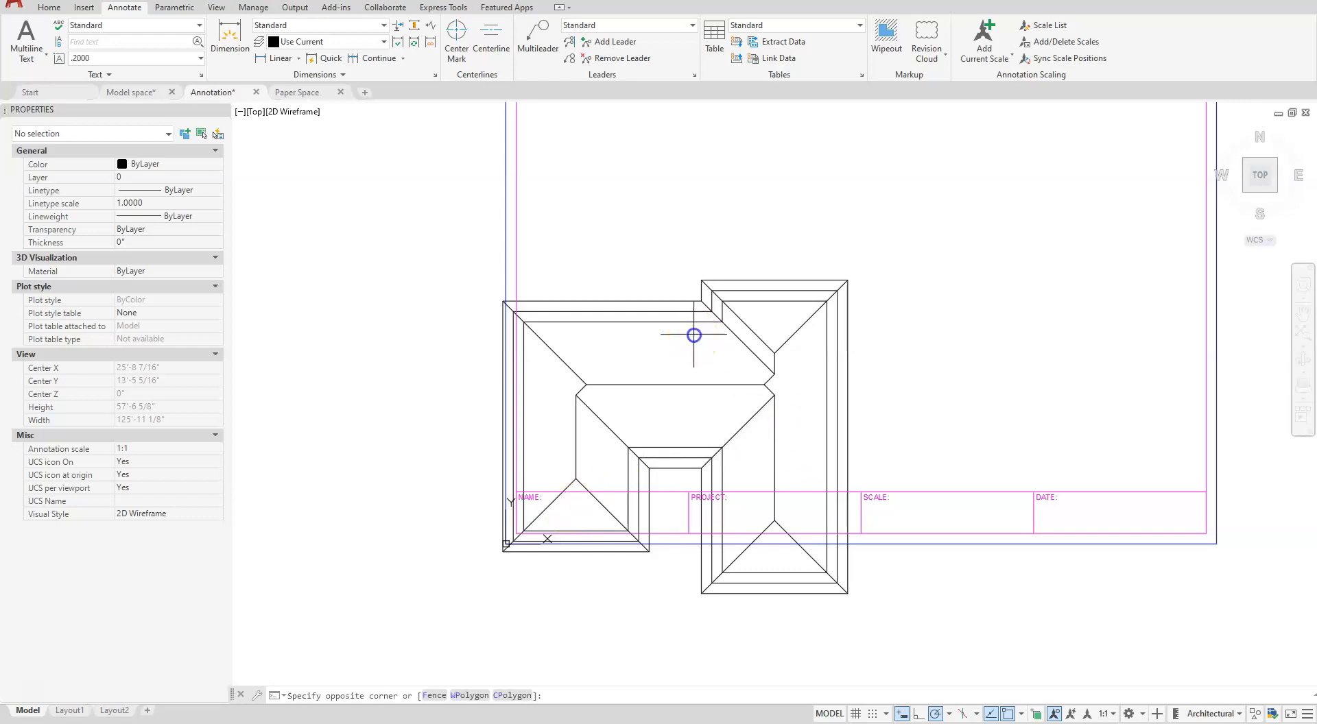
pyautogui.click(660, 301)
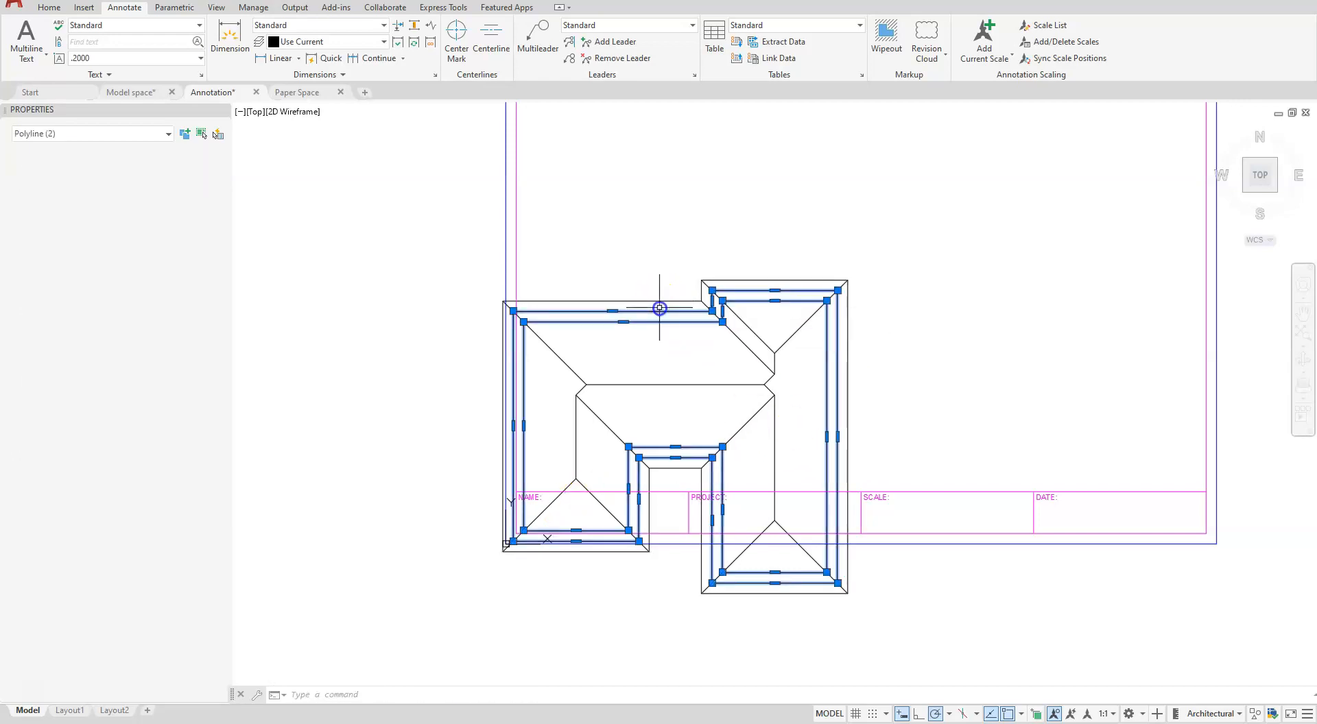
pyautogui.click(660, 308)
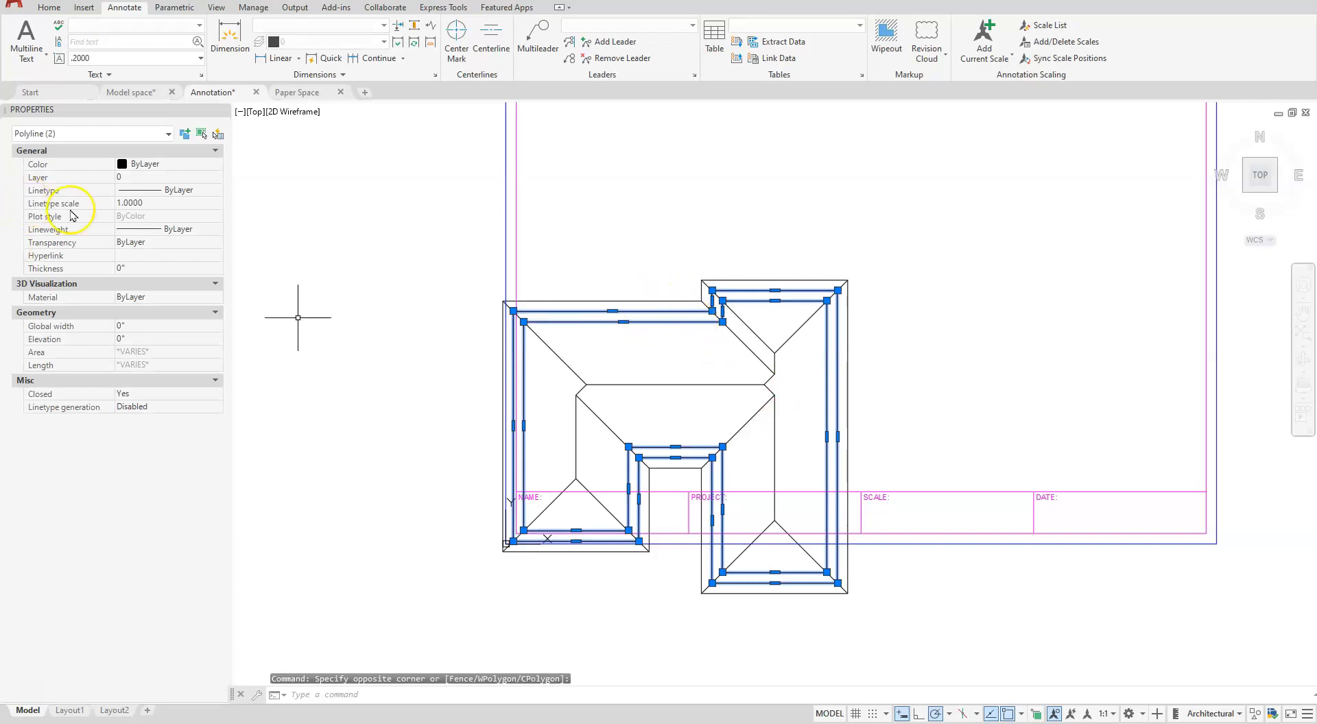
pyautogui.click(162, 178)
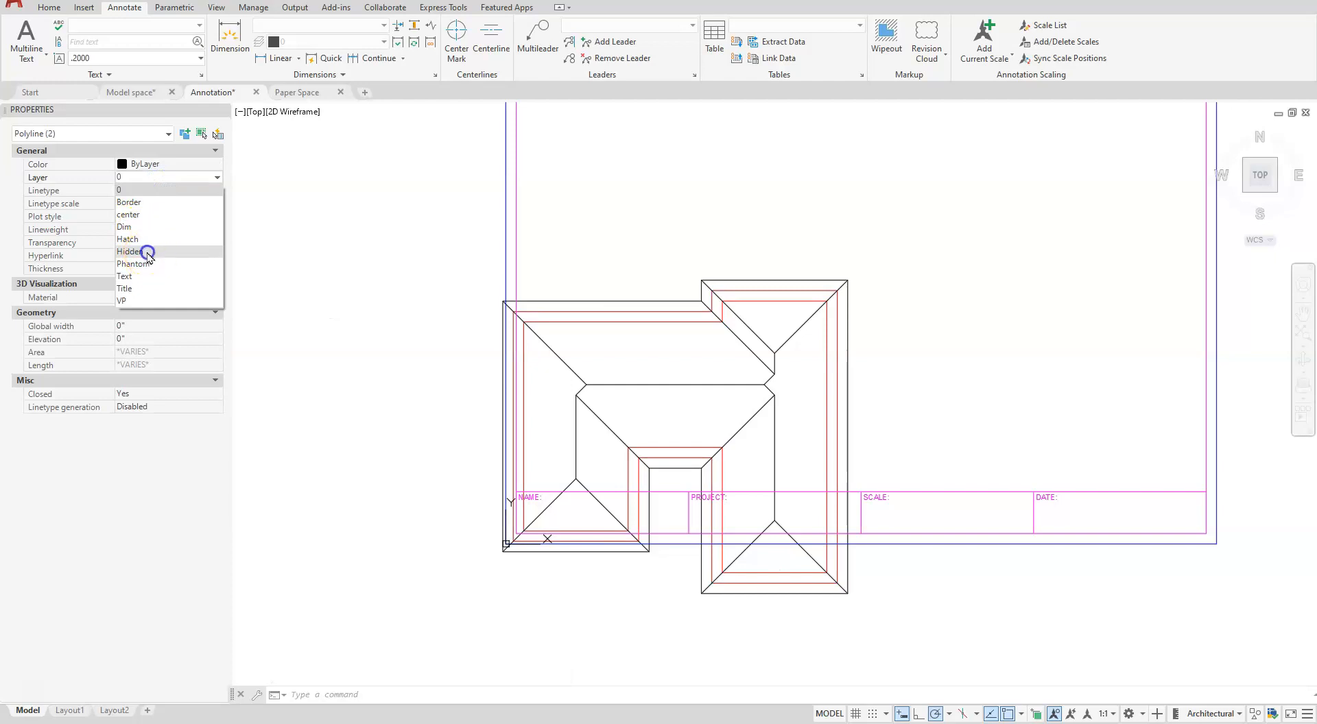
pyautogui.click(144, 252)
pyautogui.press('Escape')
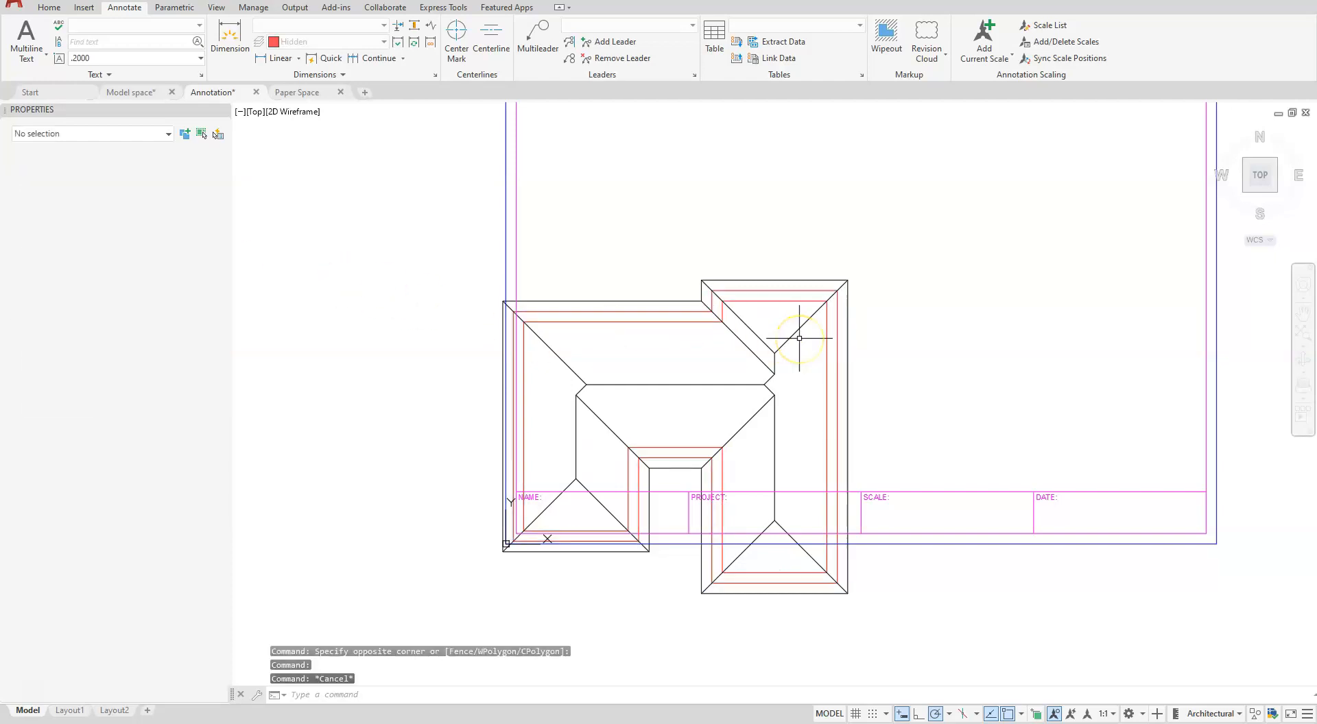
pyautogui.press('Escape')
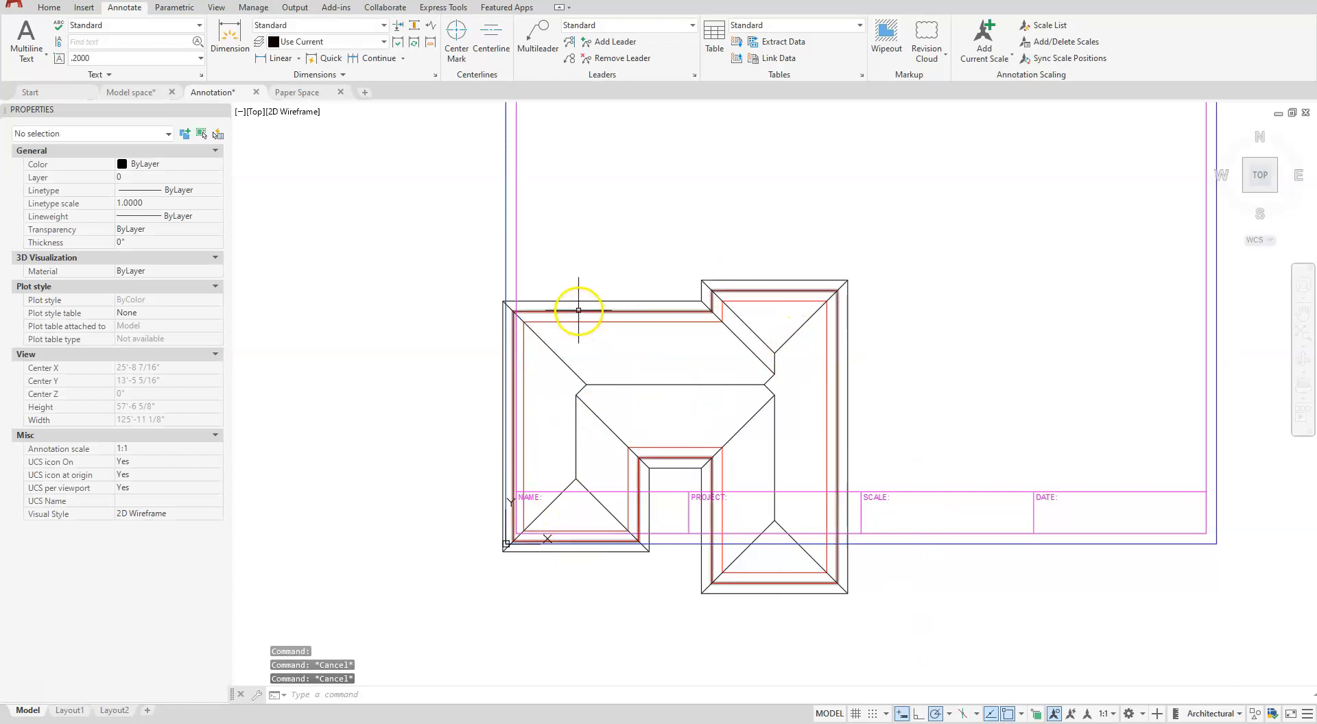
pyautogui.write('TS')
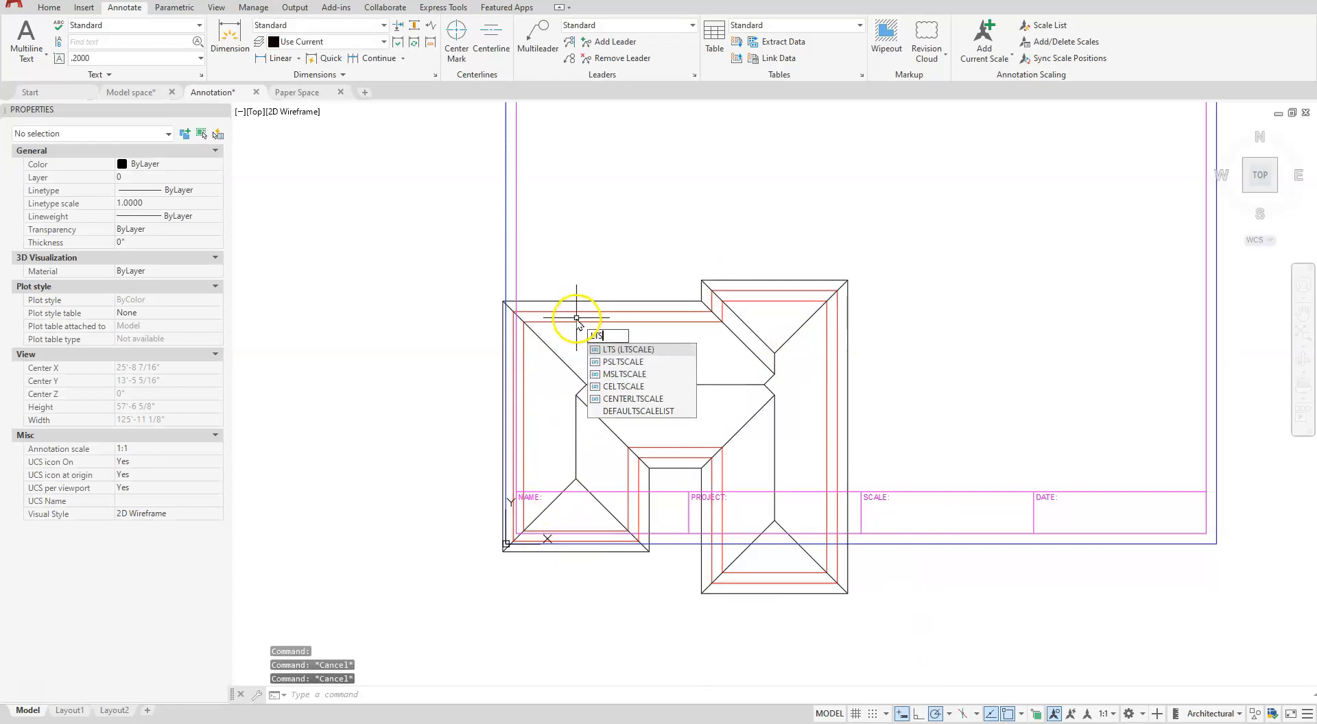
pyautogui.press('Return')
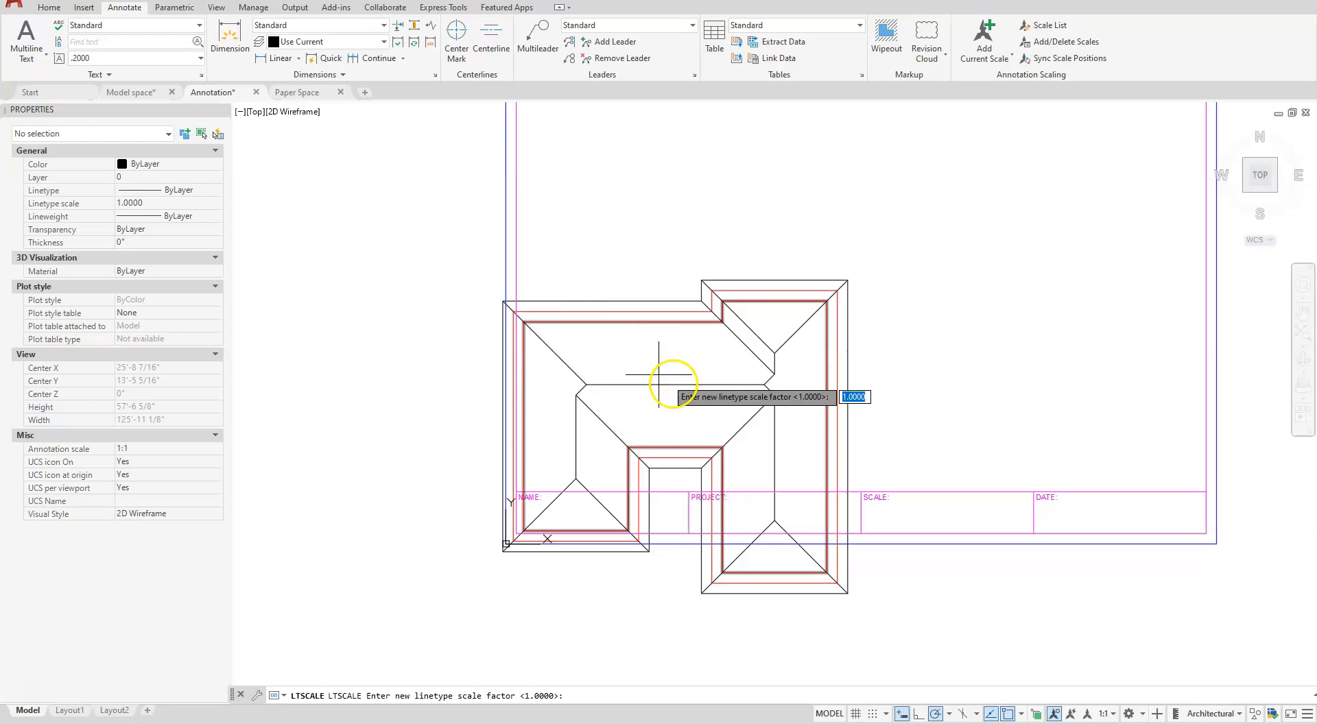
pyautogui.press('Escape')
pyautogui.press('Escape')
pyautogui.press('Escape')
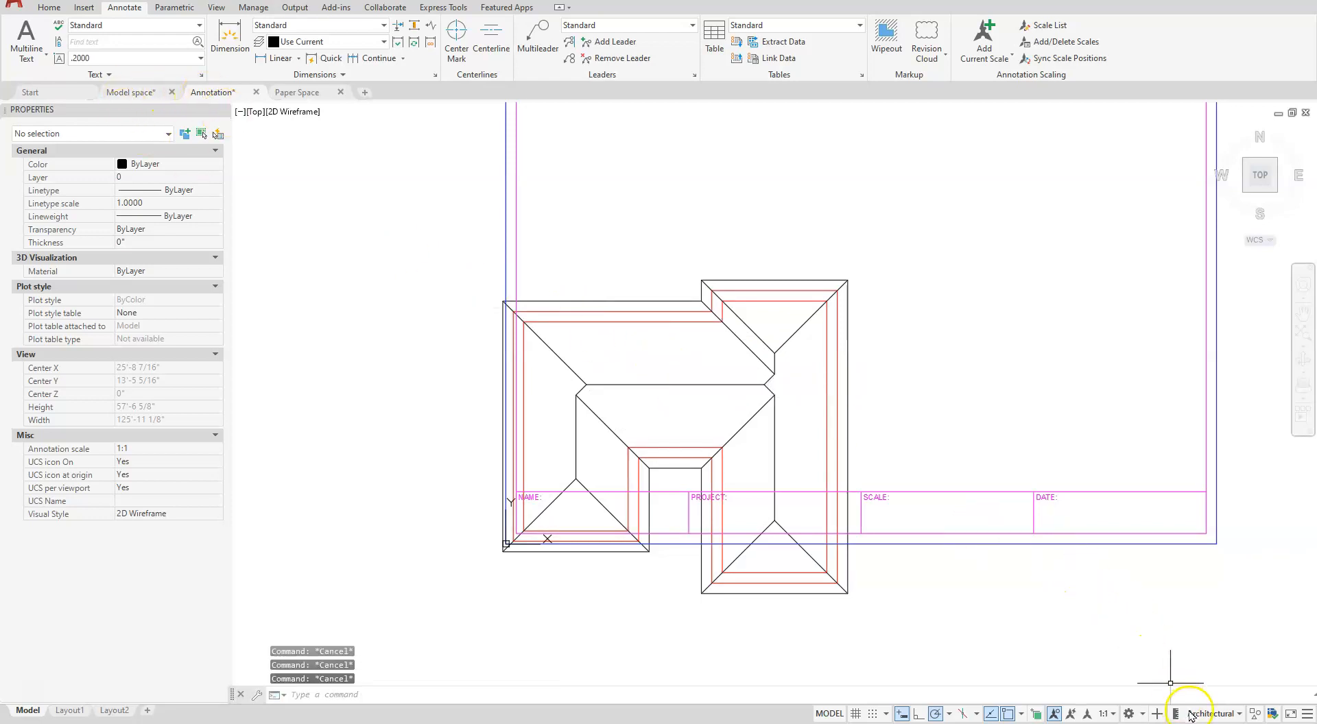
# - Set the annotation scale to 1/4" = 1'-0" and regenerate the drawing with REGEN
pyautogui.click(1114, 714)
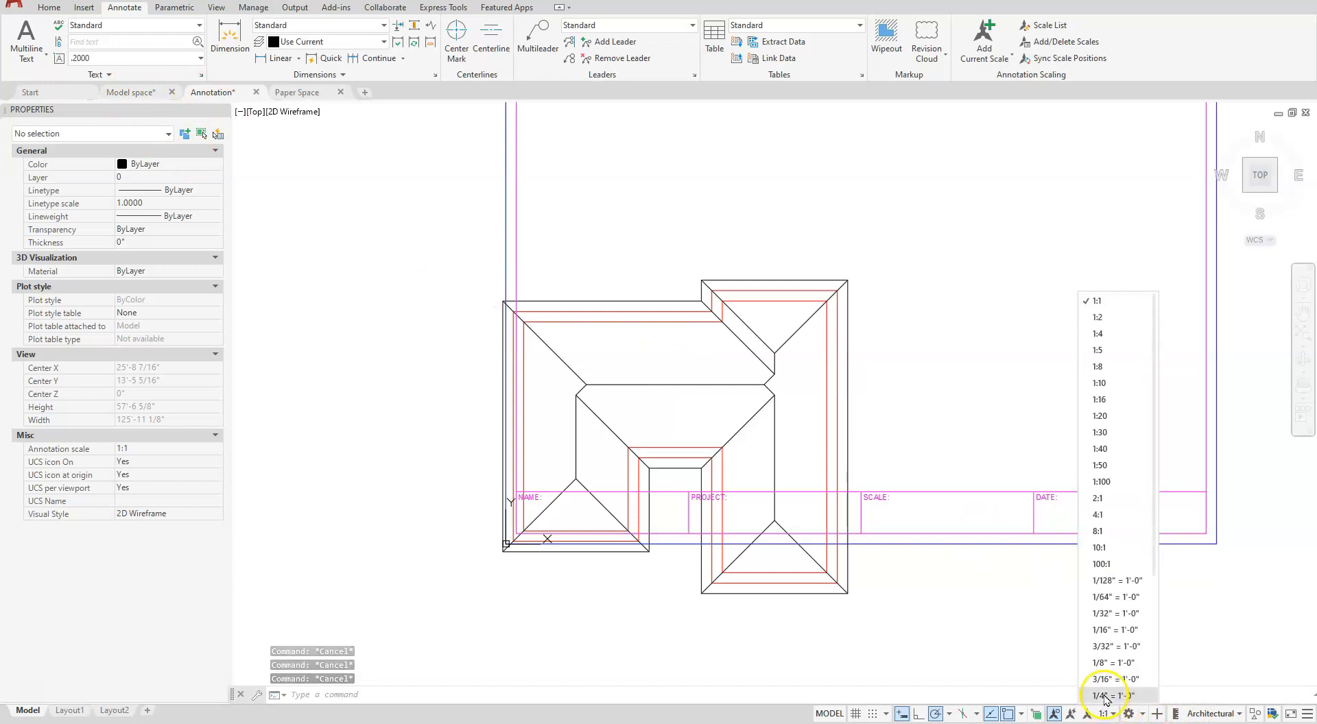
pyautogui.scroll(-1, 1109, 657)
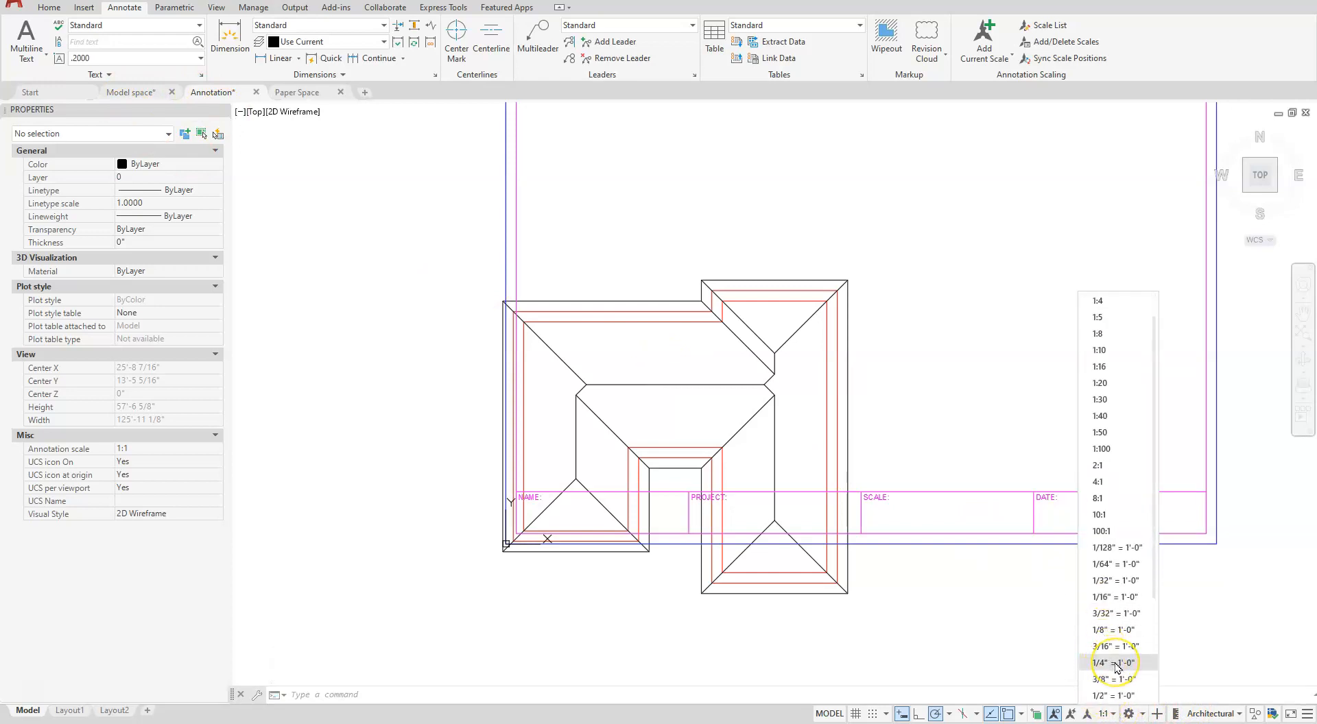
pyautogui.click(1115, 663)
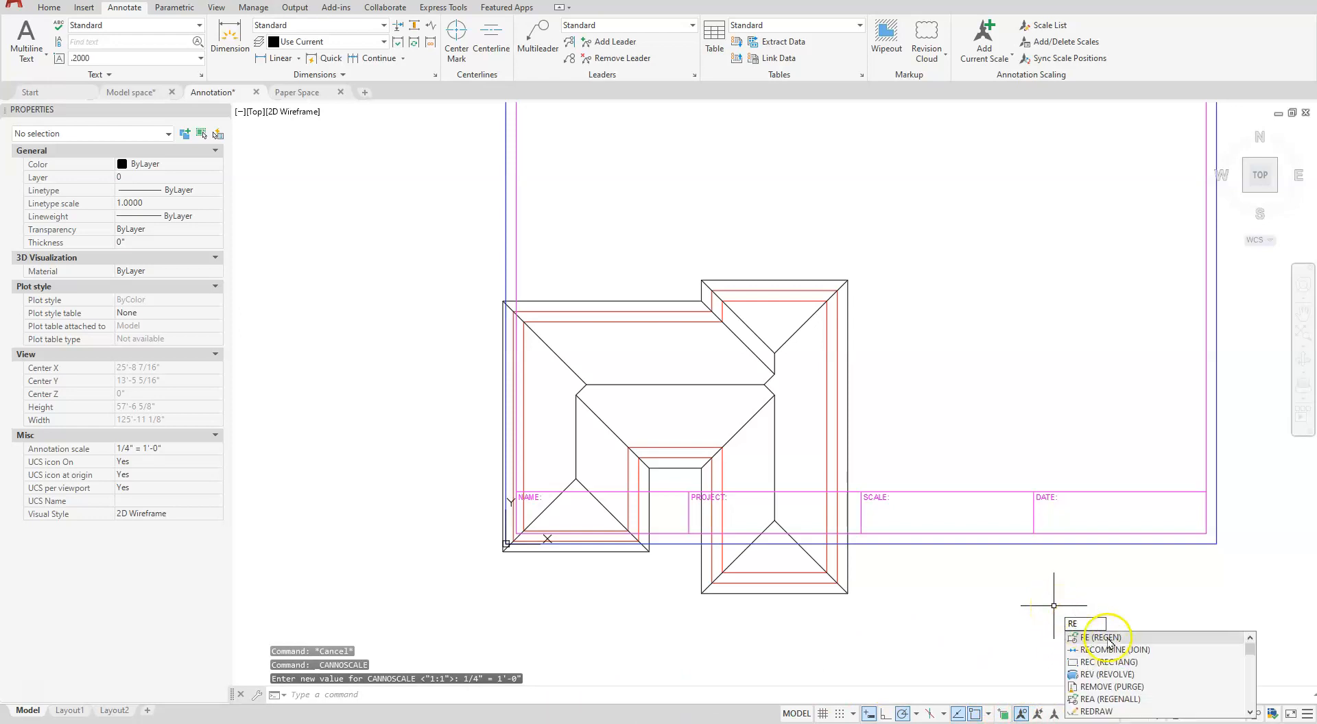
pyautogui.click(1105, 637)
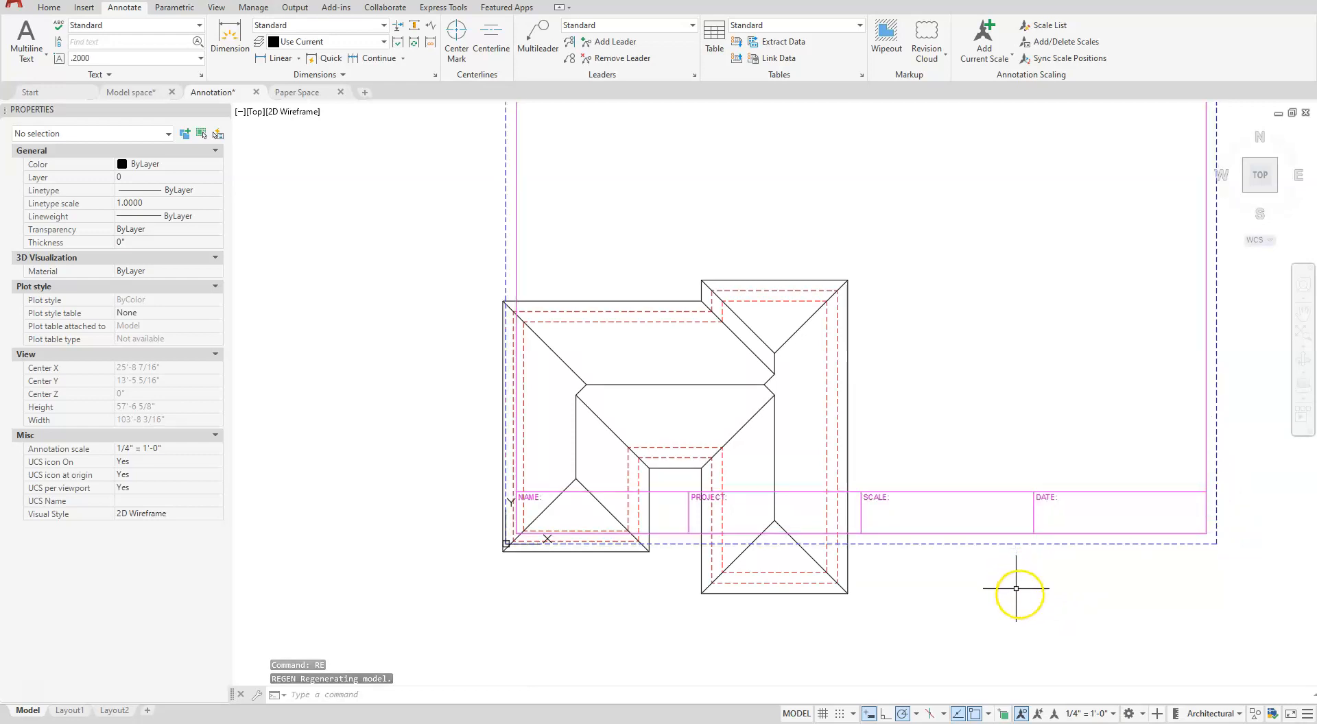
# - Move the complete house plan up and to the right so it sits inside the border, above the title block fields
pyautogui.scroll(-2, 1016, 589)
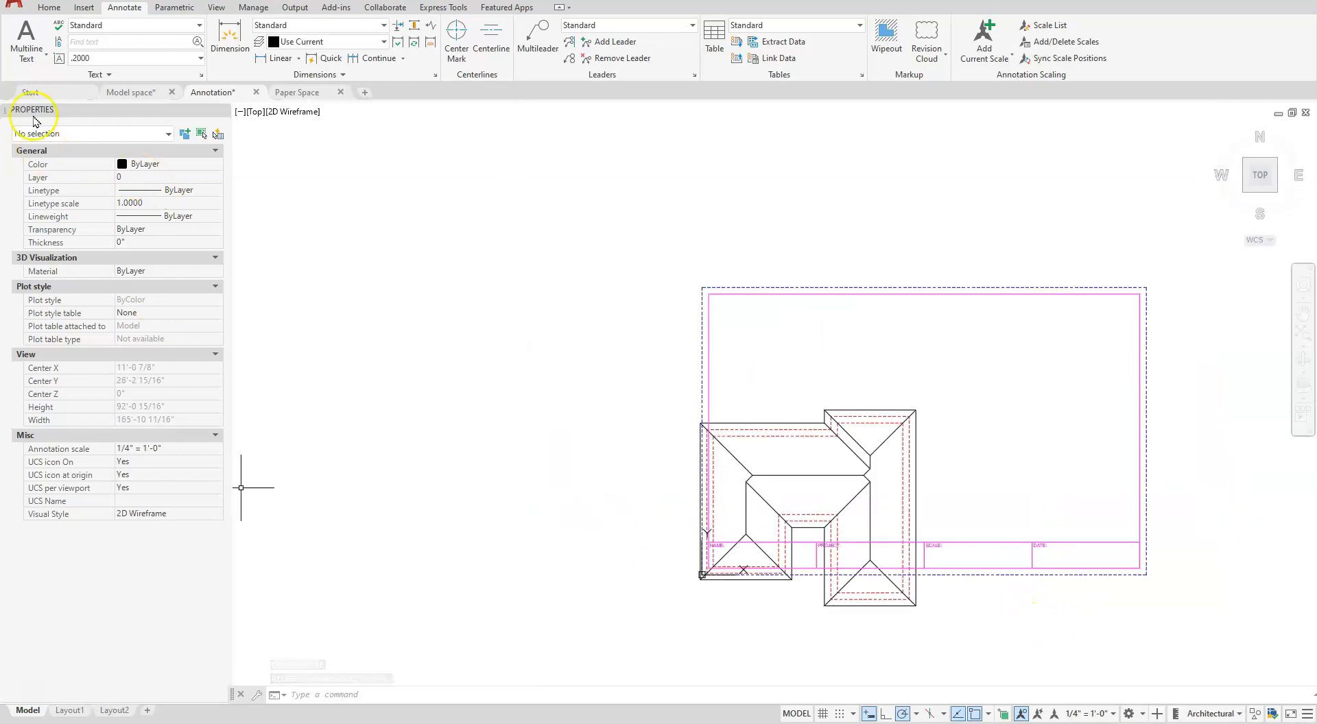
pyautogui.click(48, 8)
pyautogui.click(169, 31)
pyautogui.click(668, 386)
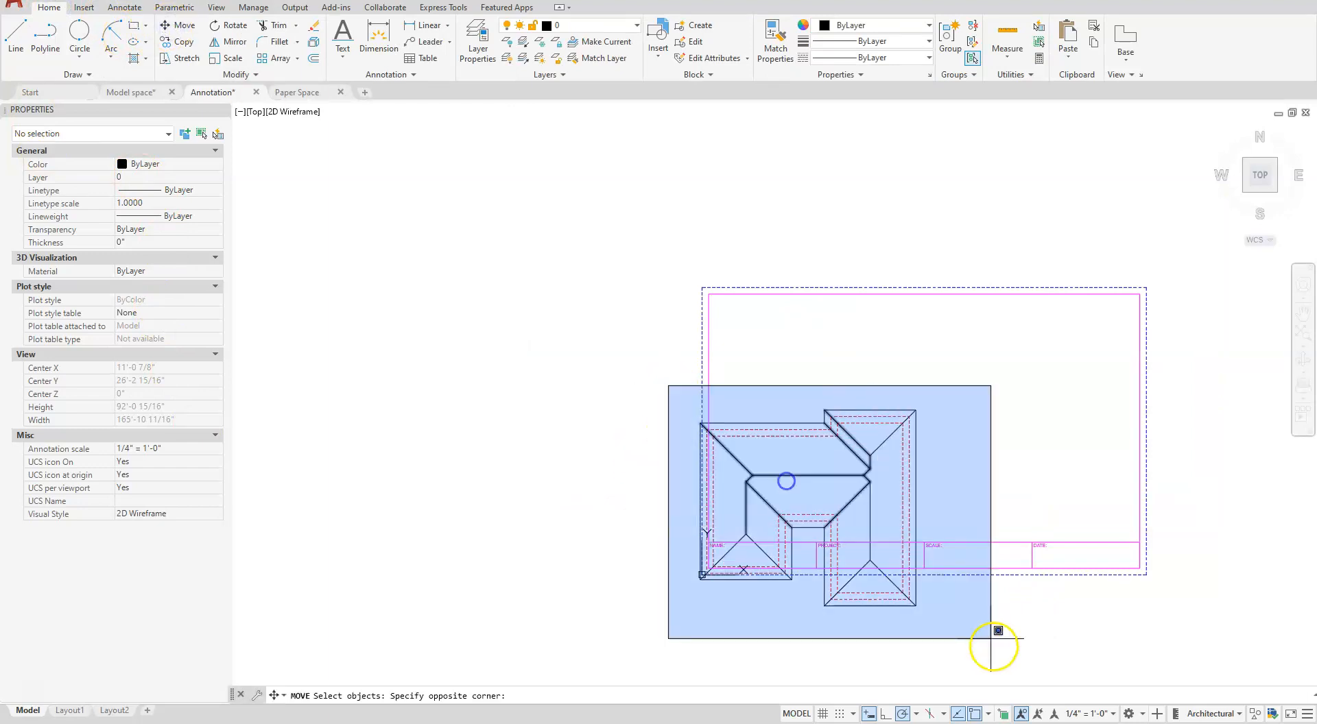
pyautogui.click(993, 645)
pyautogui.press('Return')
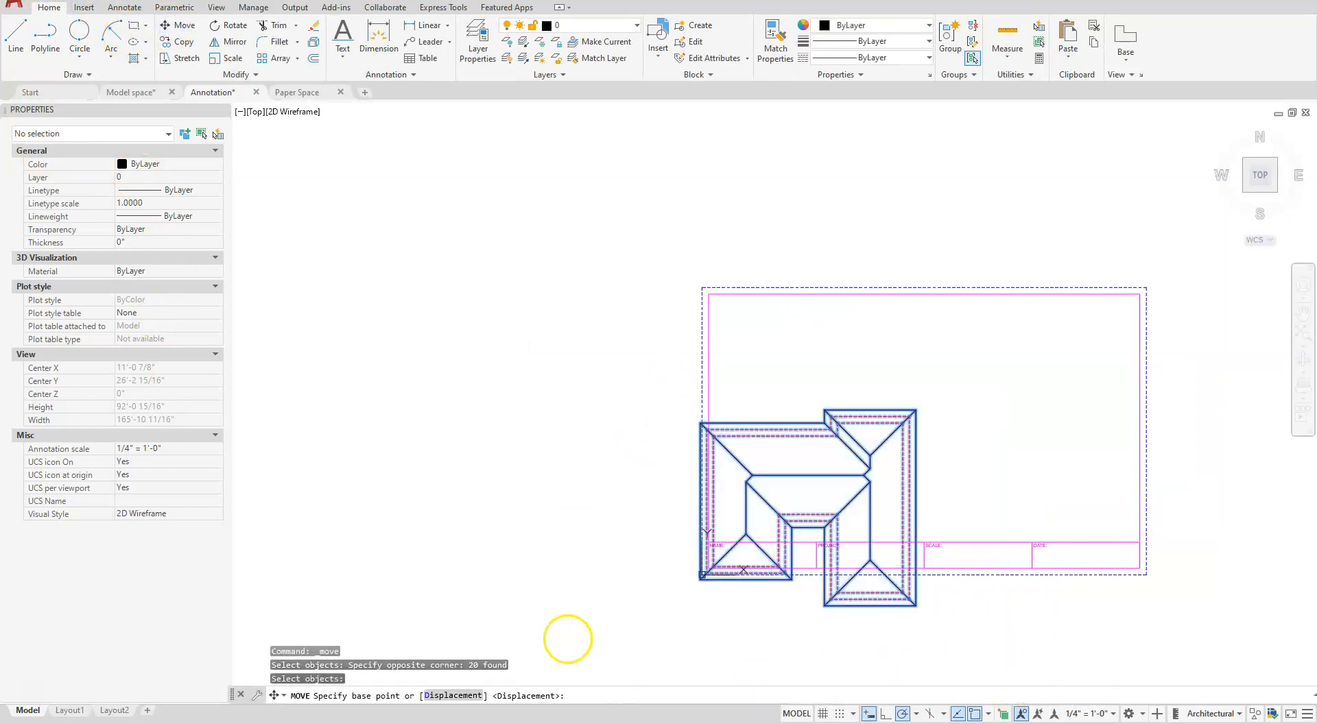
pyautogui.click(568, 638)
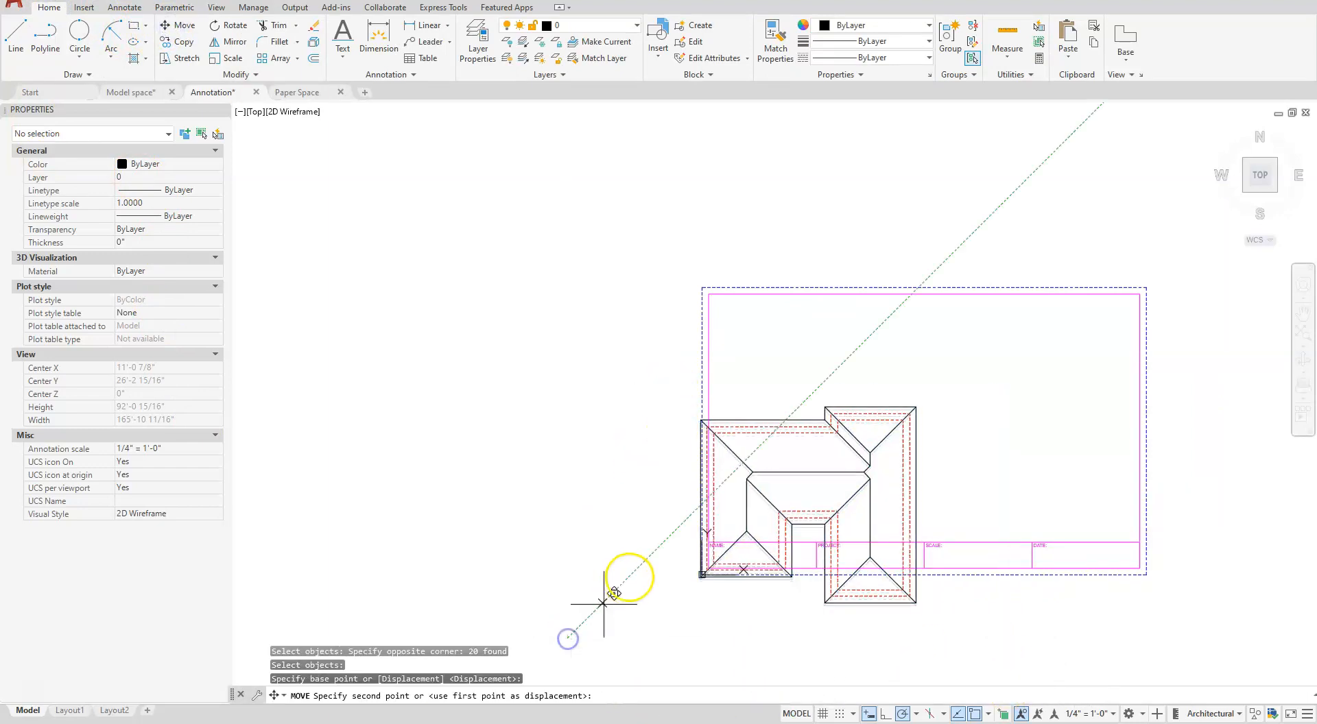
pyautogui.click(677, 553)
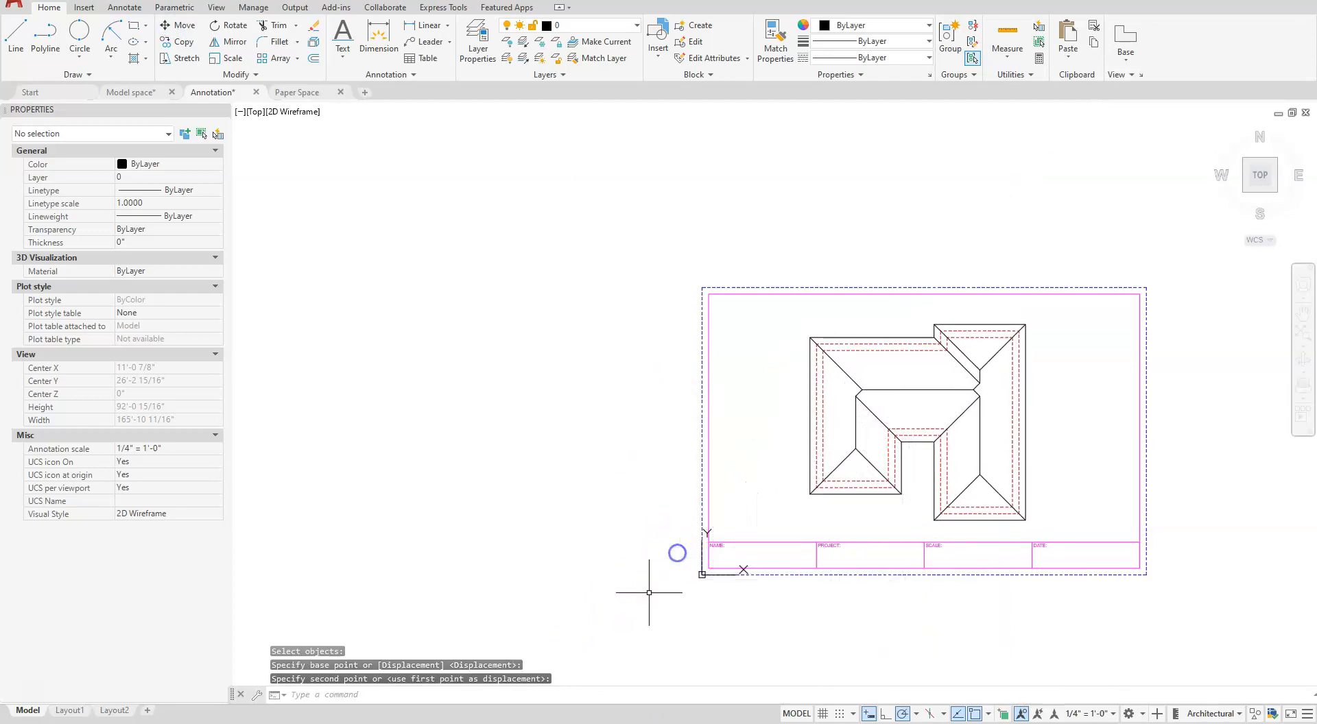
pyautogui.press('Escape')
pyautogui.scroll(2, 933, 410)
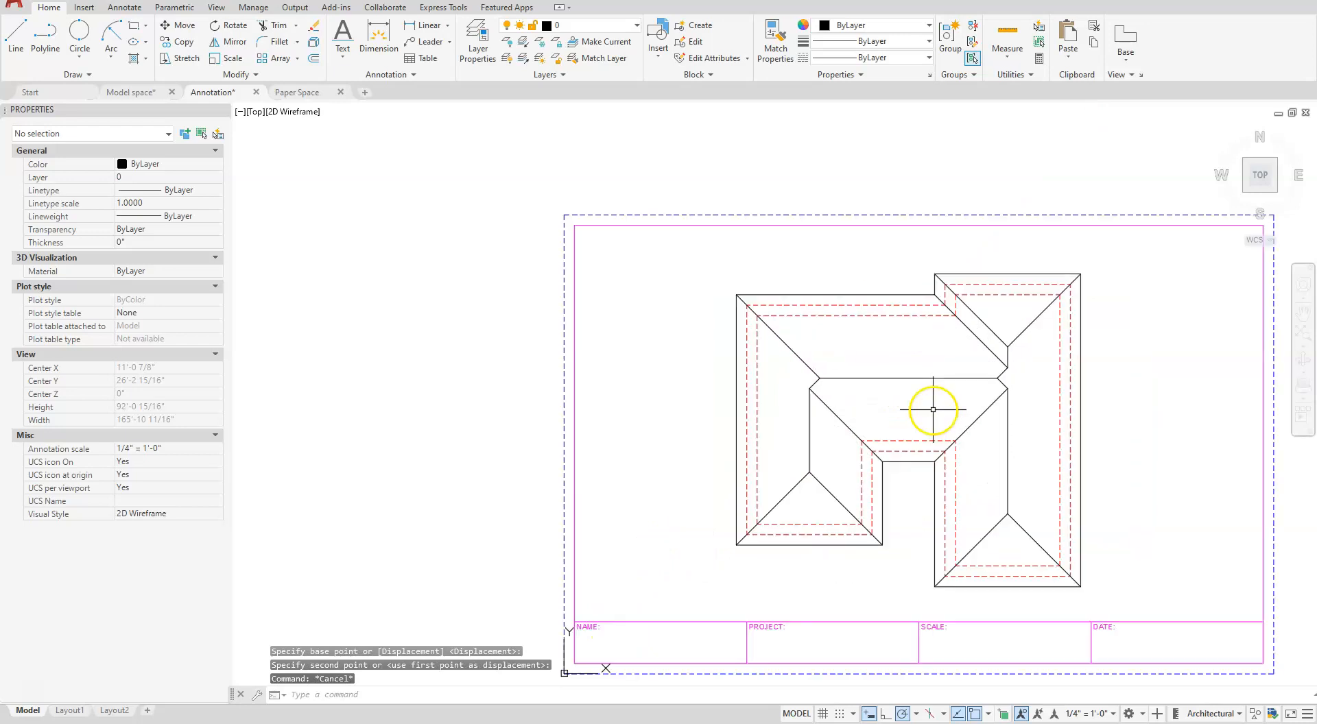
pyautogui.moveTo(935, 410); pyautogui.dragTo(876, 430, button='middle')
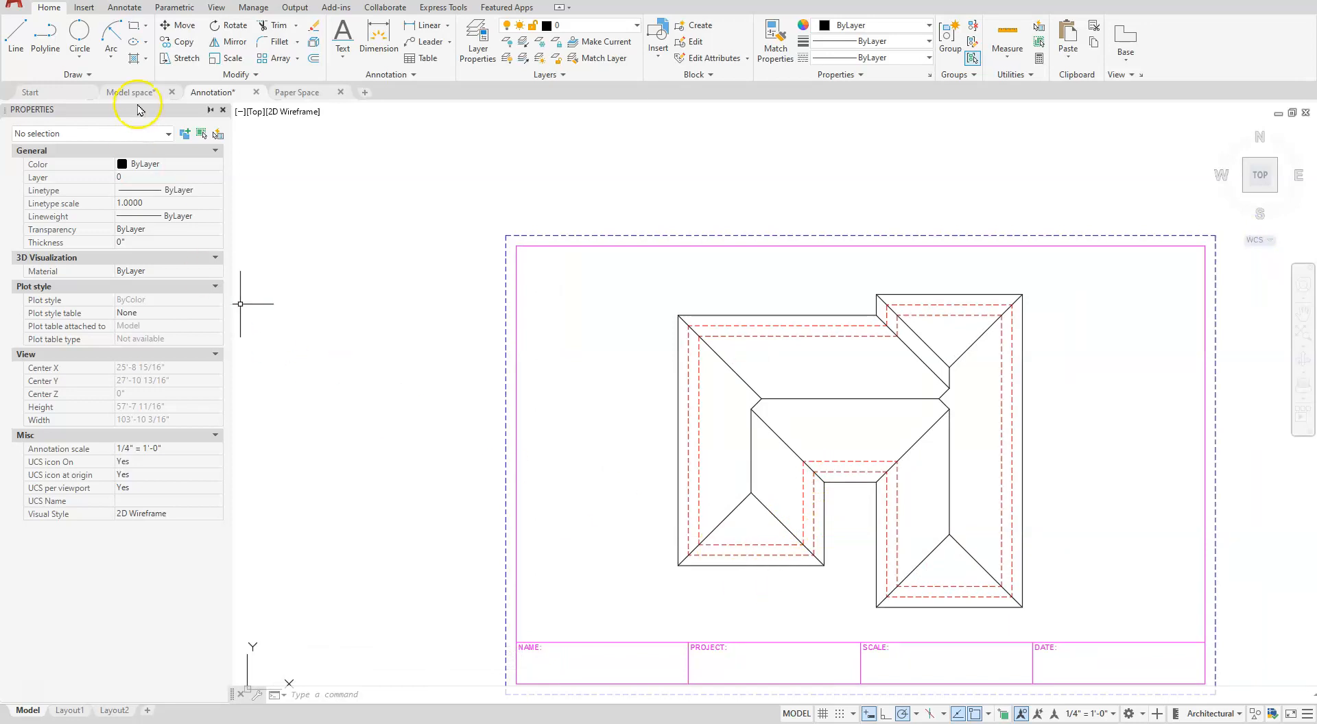
pyautogui.moveTo(1096, 548); pyautogui.dragTo(1072, 492, button='middle')
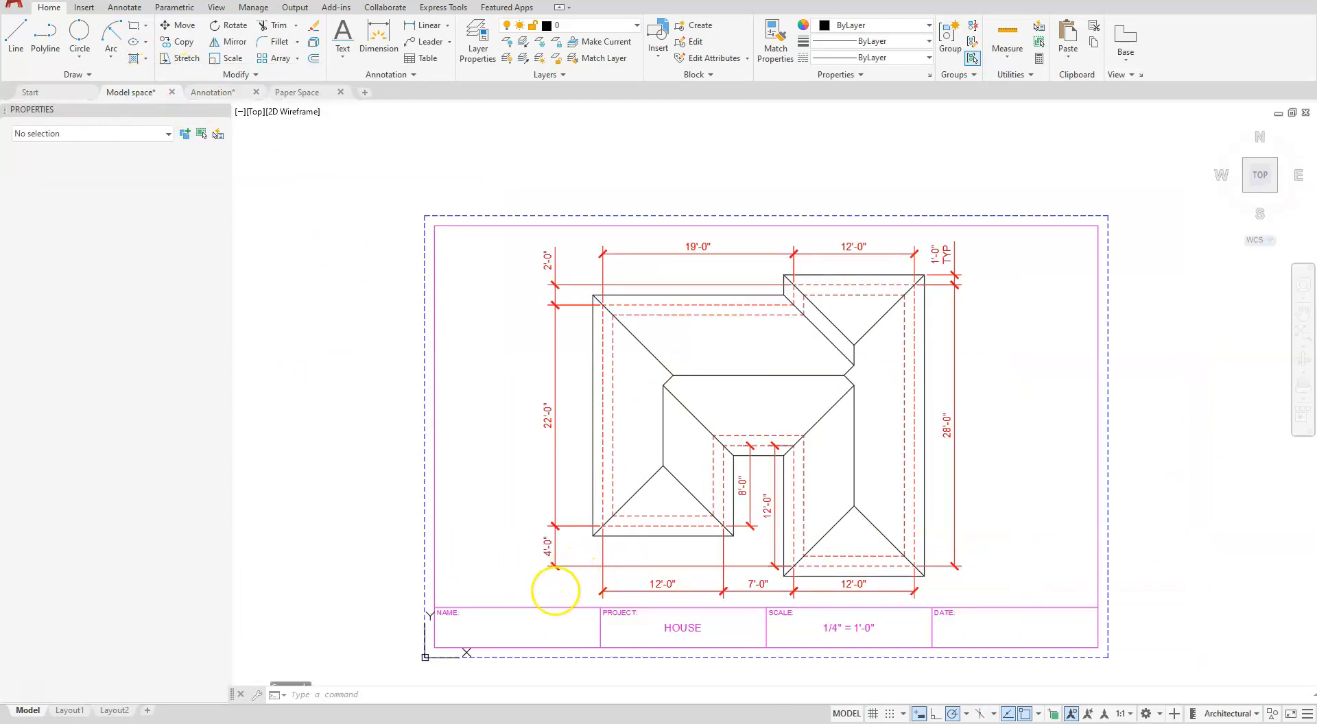
# - In the Model space drawing, add single-line text ALL RIDGES (ROOF) LINES above the NAME field, with height calculated as .125*48 and rotation 0
pyautogui.moveTo(992, 596); pyautogui.dragTo(1025, 559, button='middle')
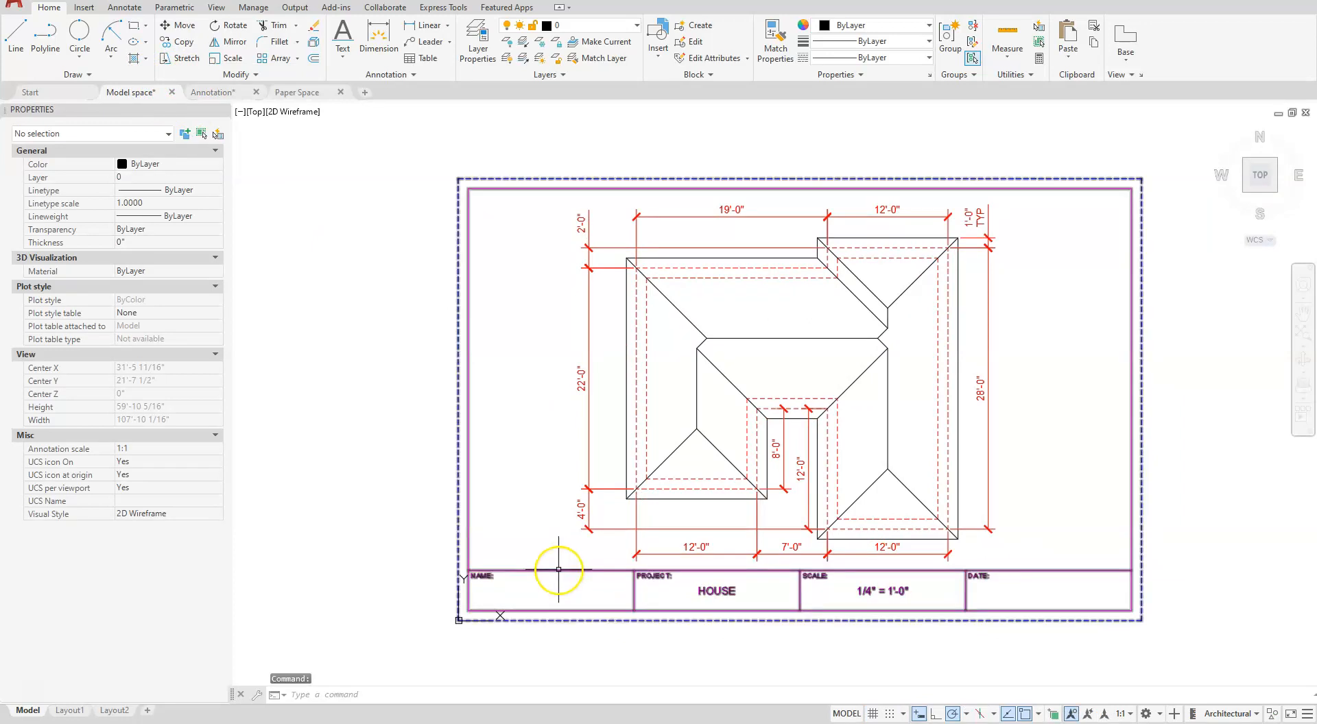
pyautogui.scroll(4, 559, 570)
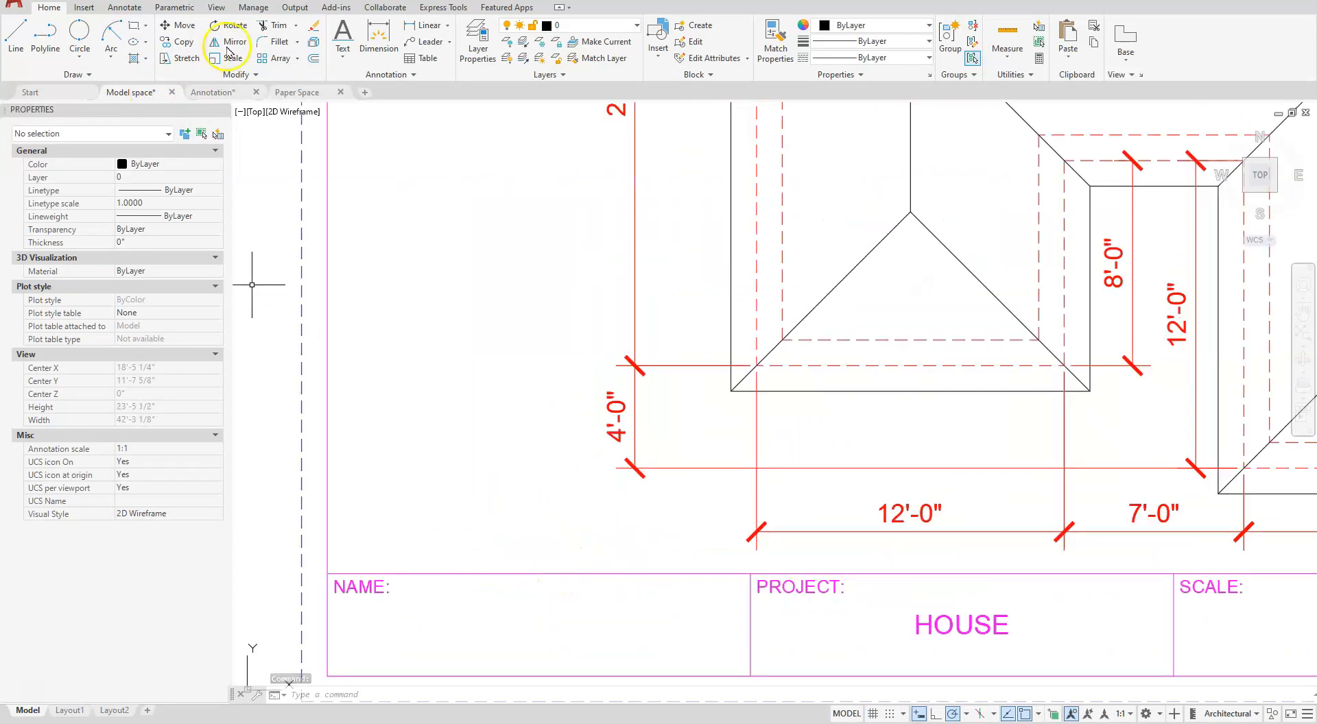
pyautogui.click(340, 36)
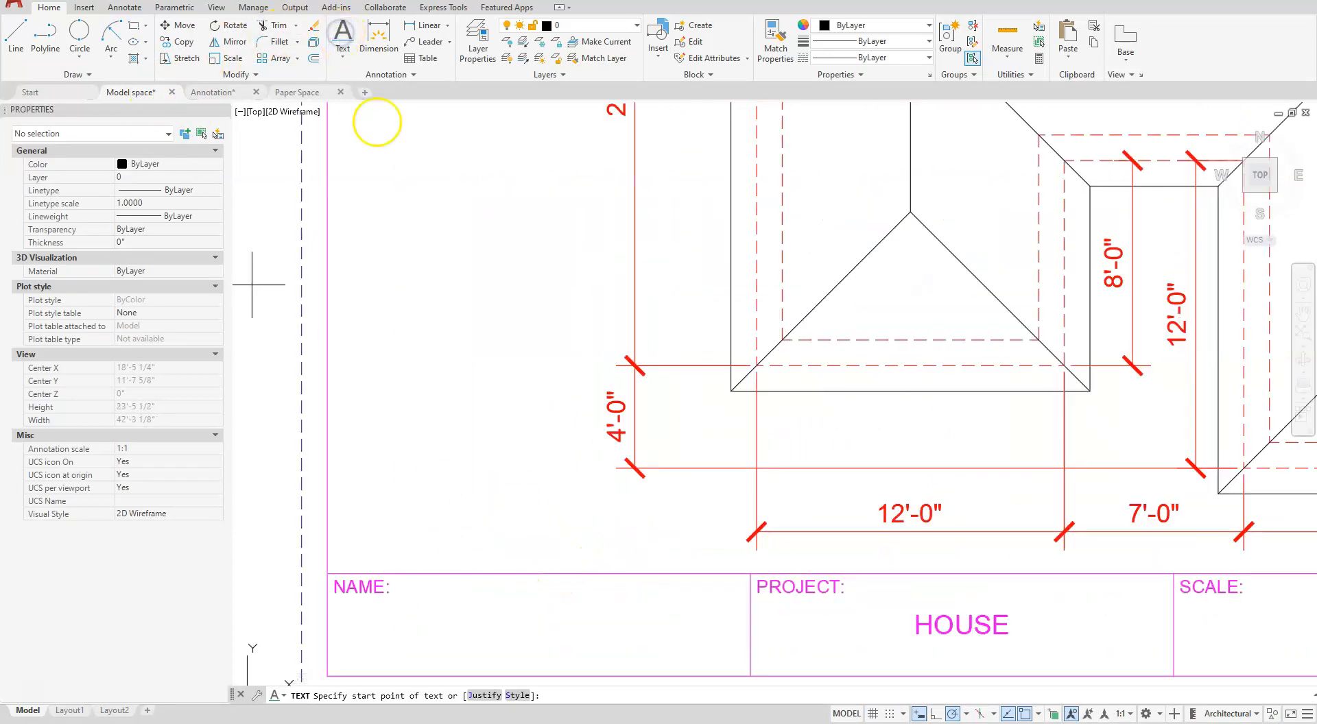
pyautogui.click(357, 557)
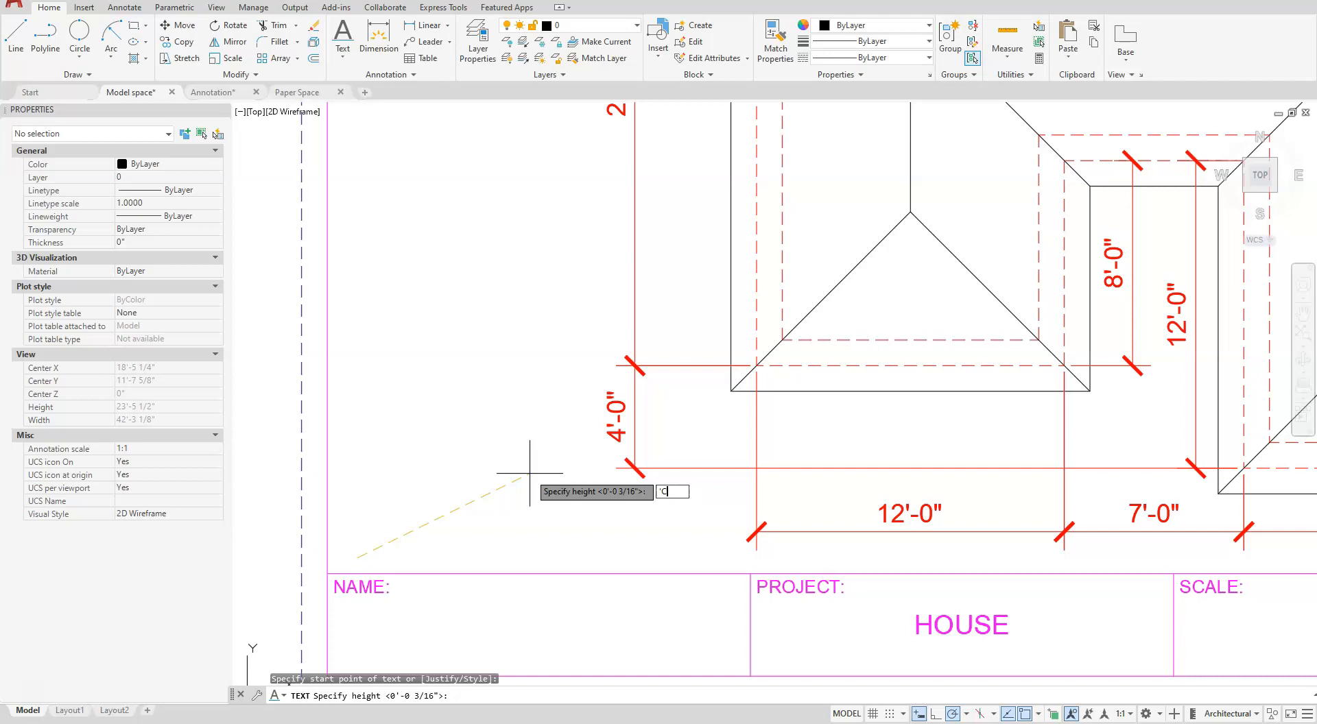
pyautogui.press('Return')
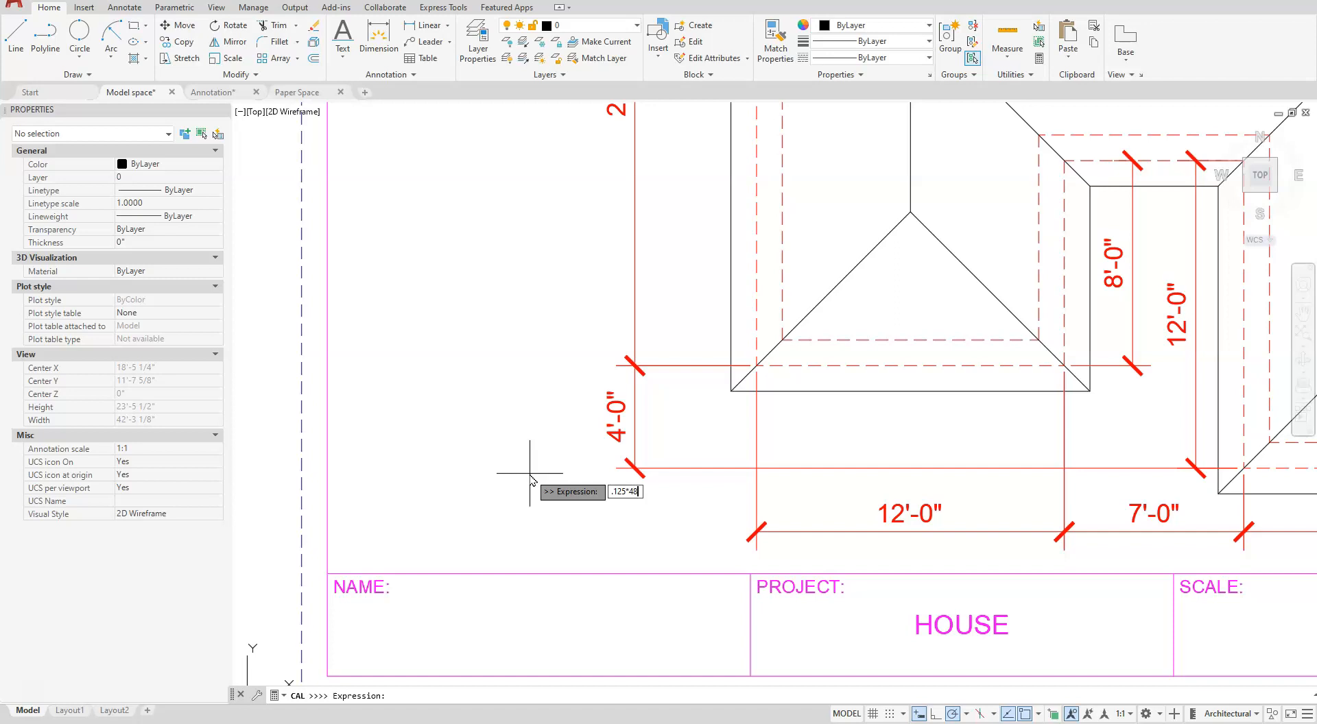
pyautogui.press('Return')
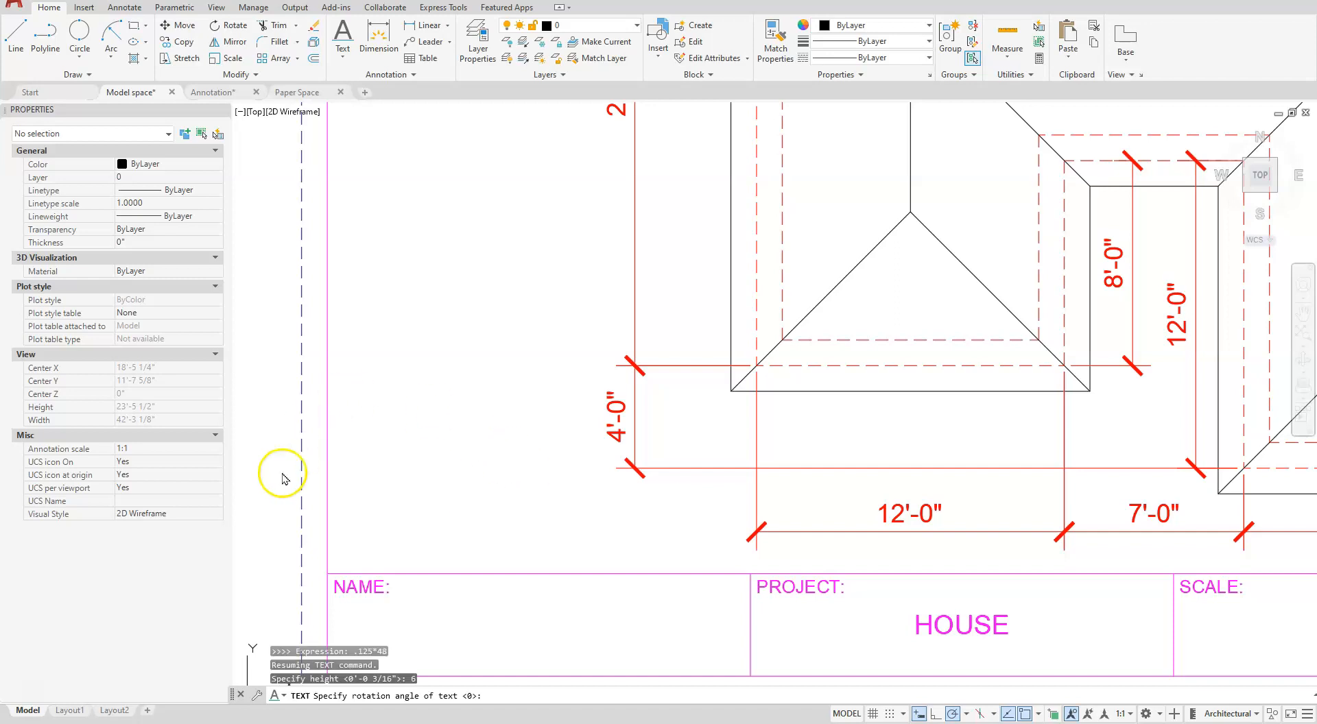
pyautogui.press('Return')
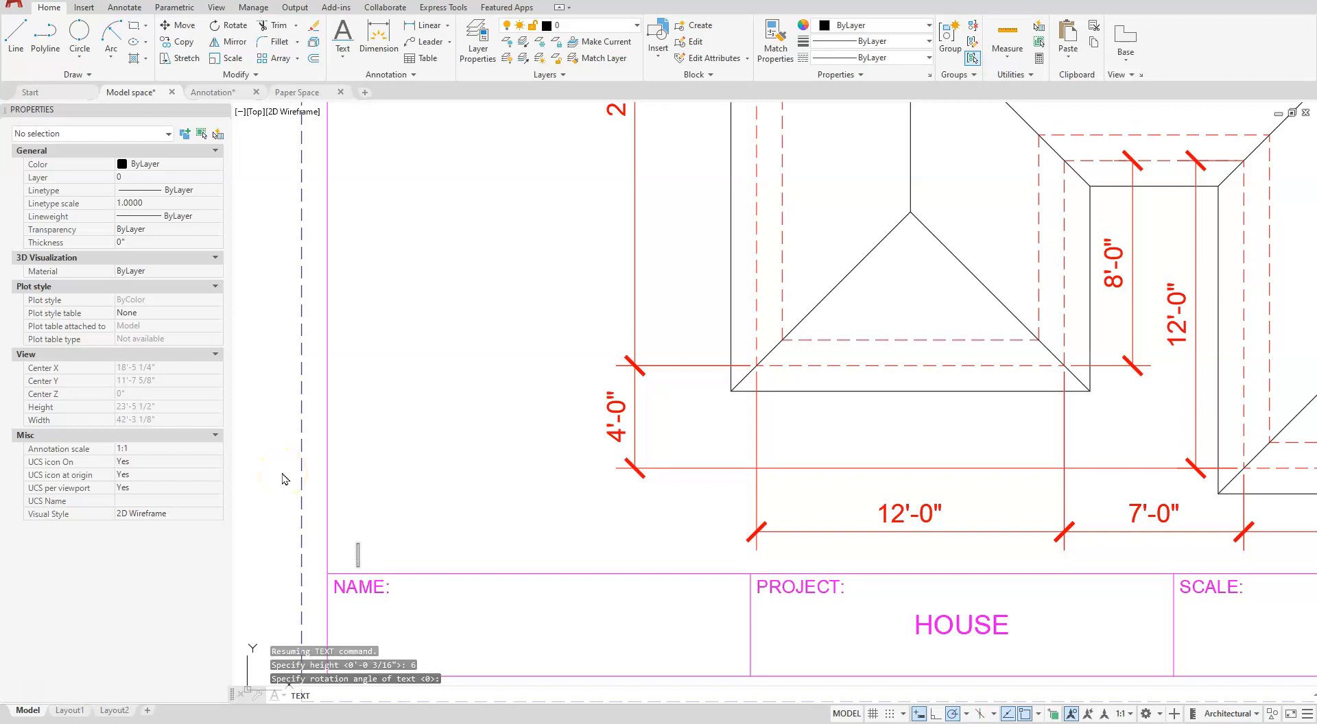
pyautogui.write('ALL RIDGES (ROOF) LINES')
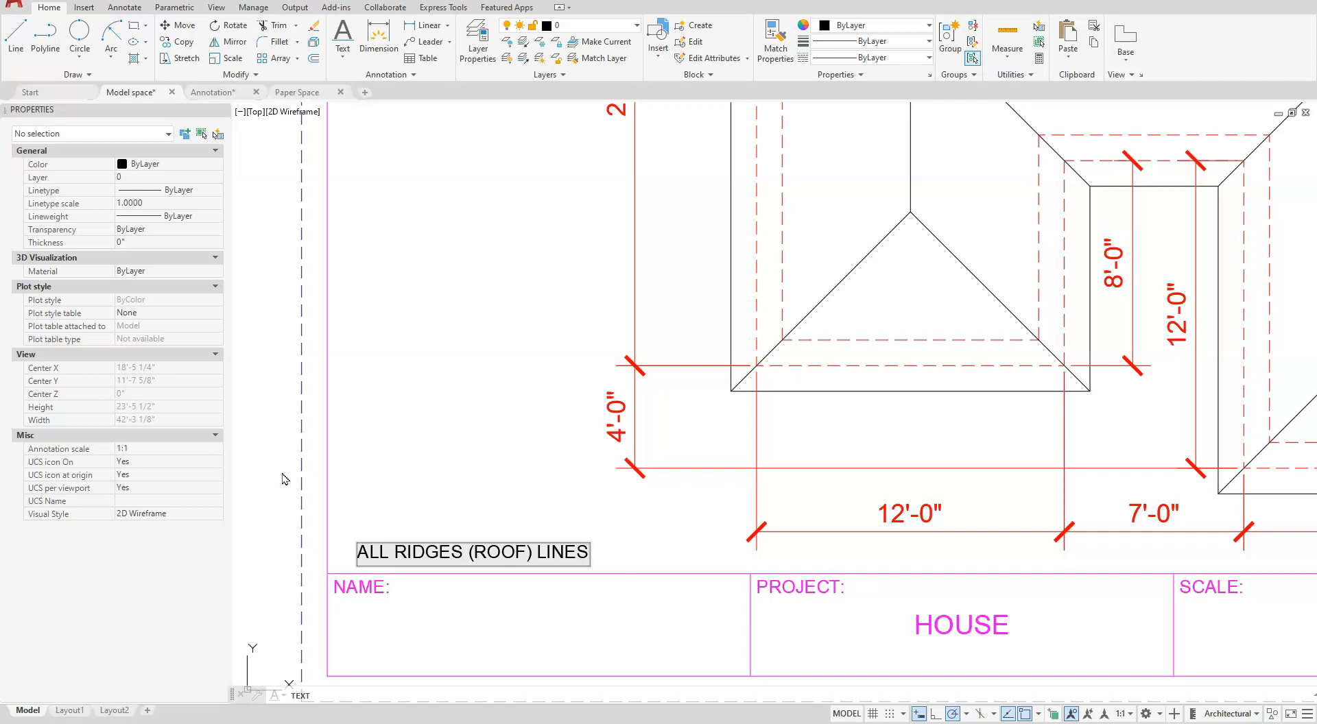
pyautogui.click(495, 492)
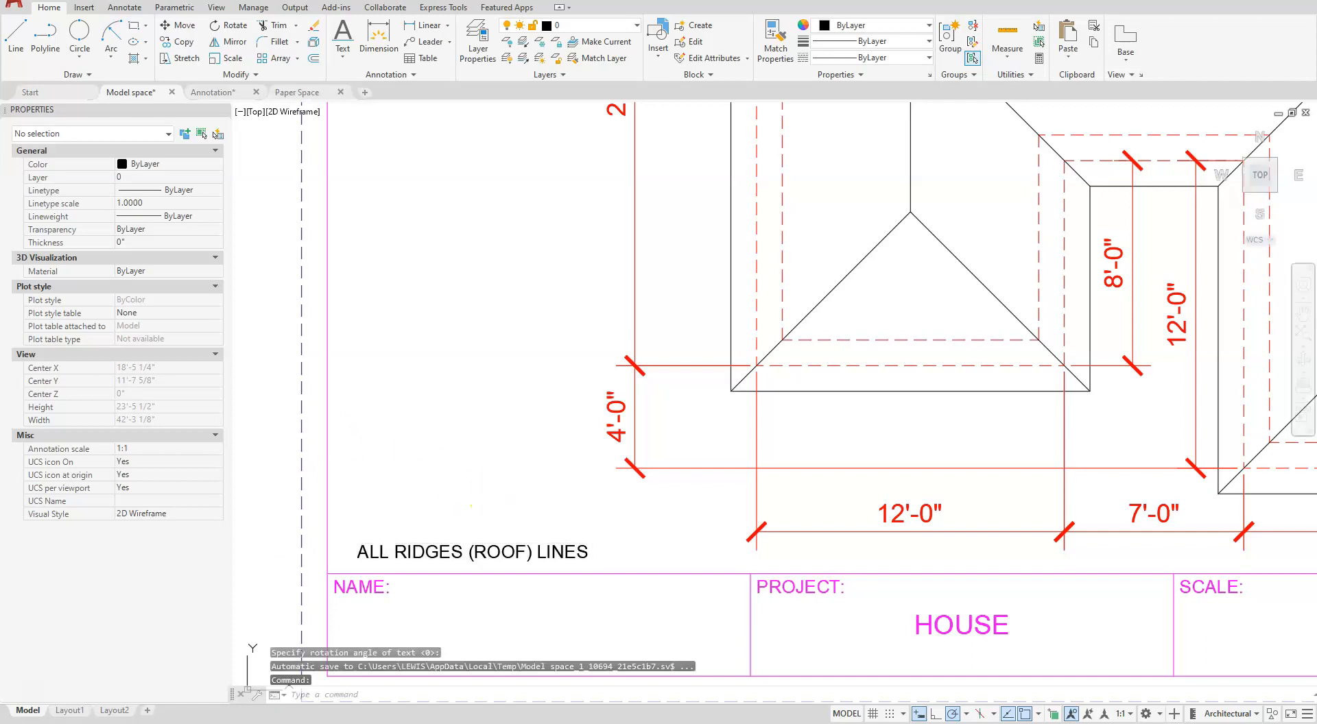
pyautogui.press('Escape')
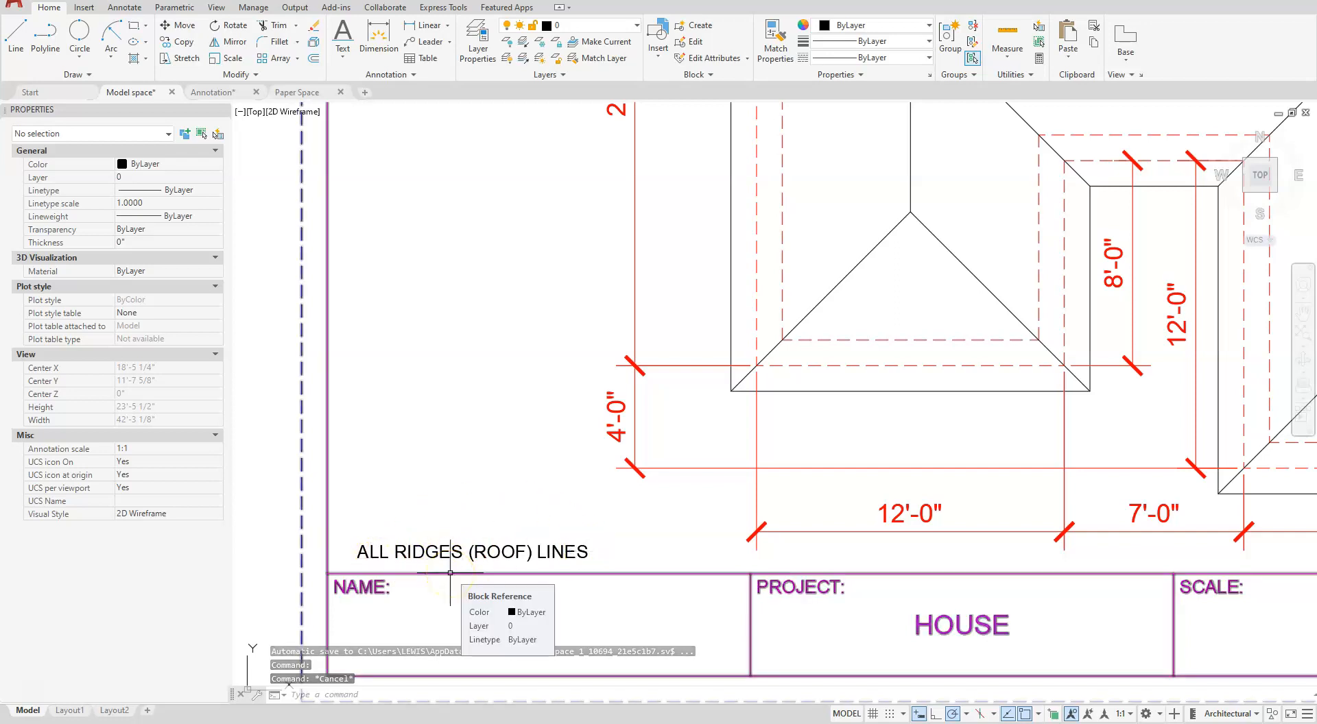
# - In the Annotation drawing, make the Annotative text style current
pyautogui.click(228, 95)
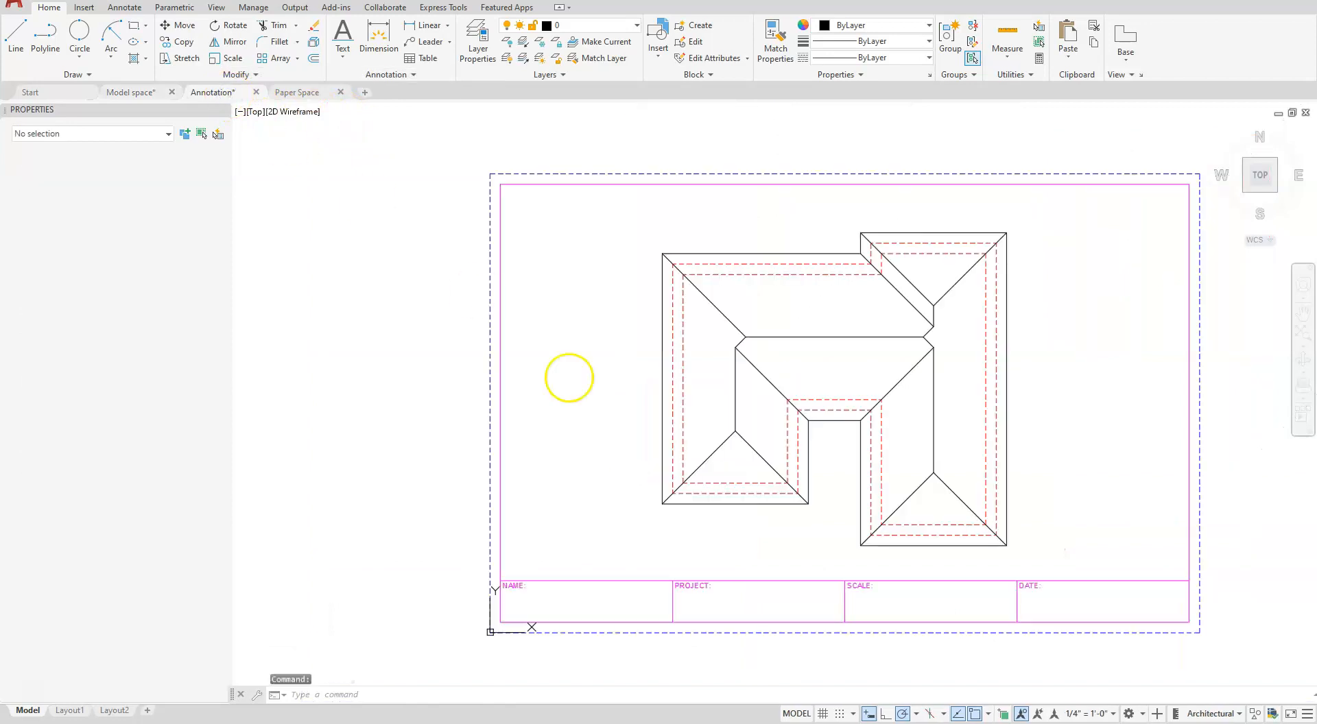
pyautogui.moveTo(749, 607); pyautogui.dragTo(727, 536, button='middle')
pyautogui.scroll(2, 703, 494)
pyautogui.scroll(2, 611, 491)
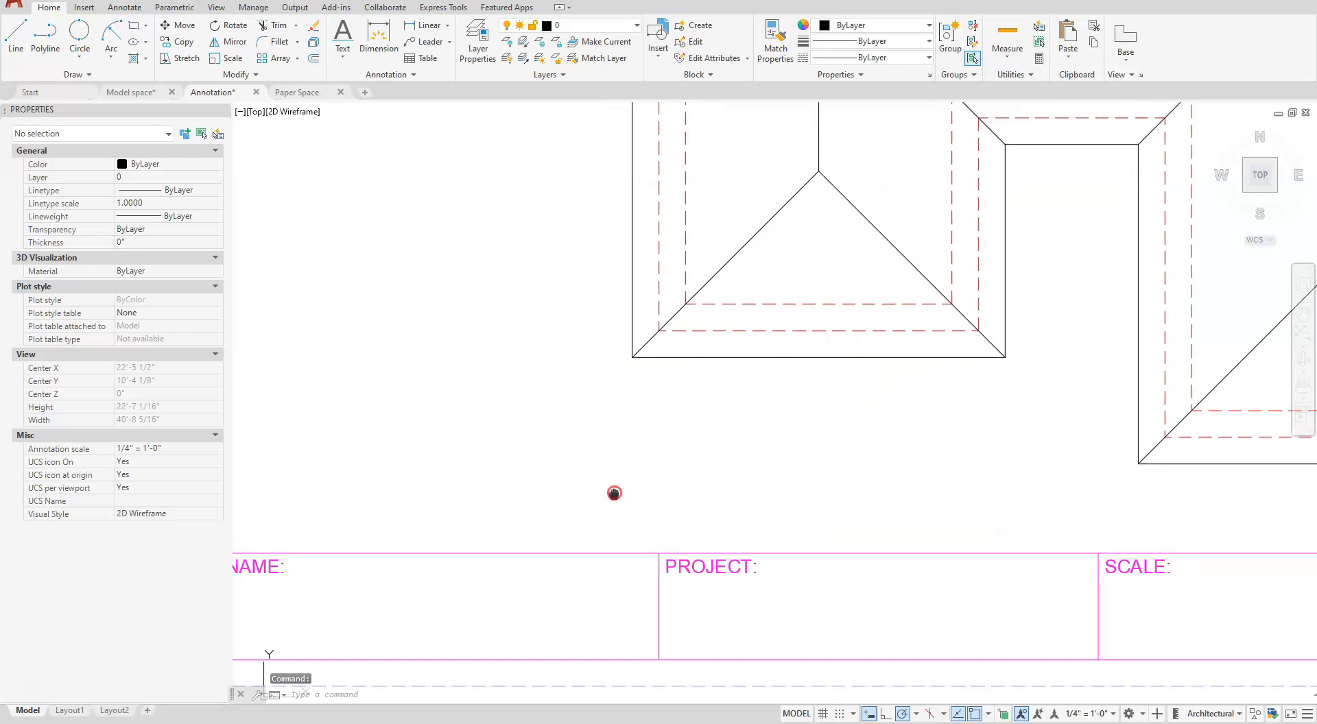
pyautogui.moveTo(615, 494); pyautogui.dragTo(693, 506, button='middle')
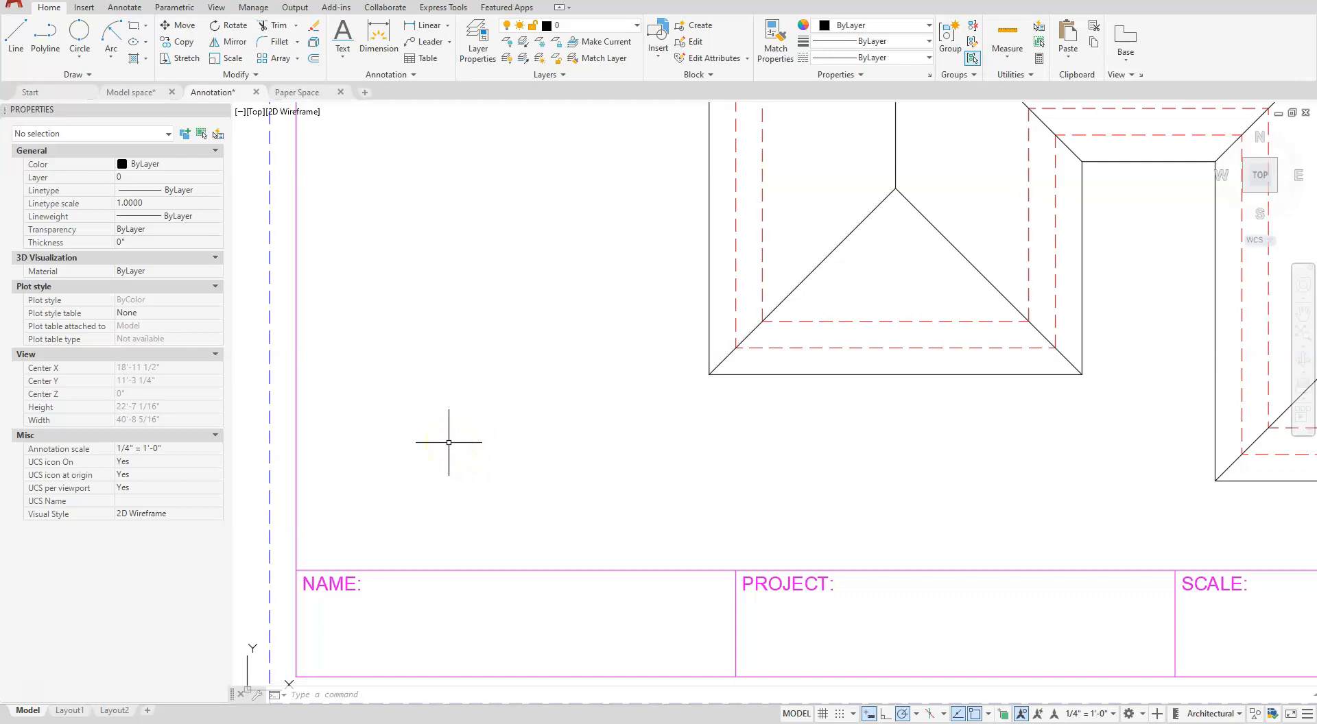
pyautogui.click(415, 74)
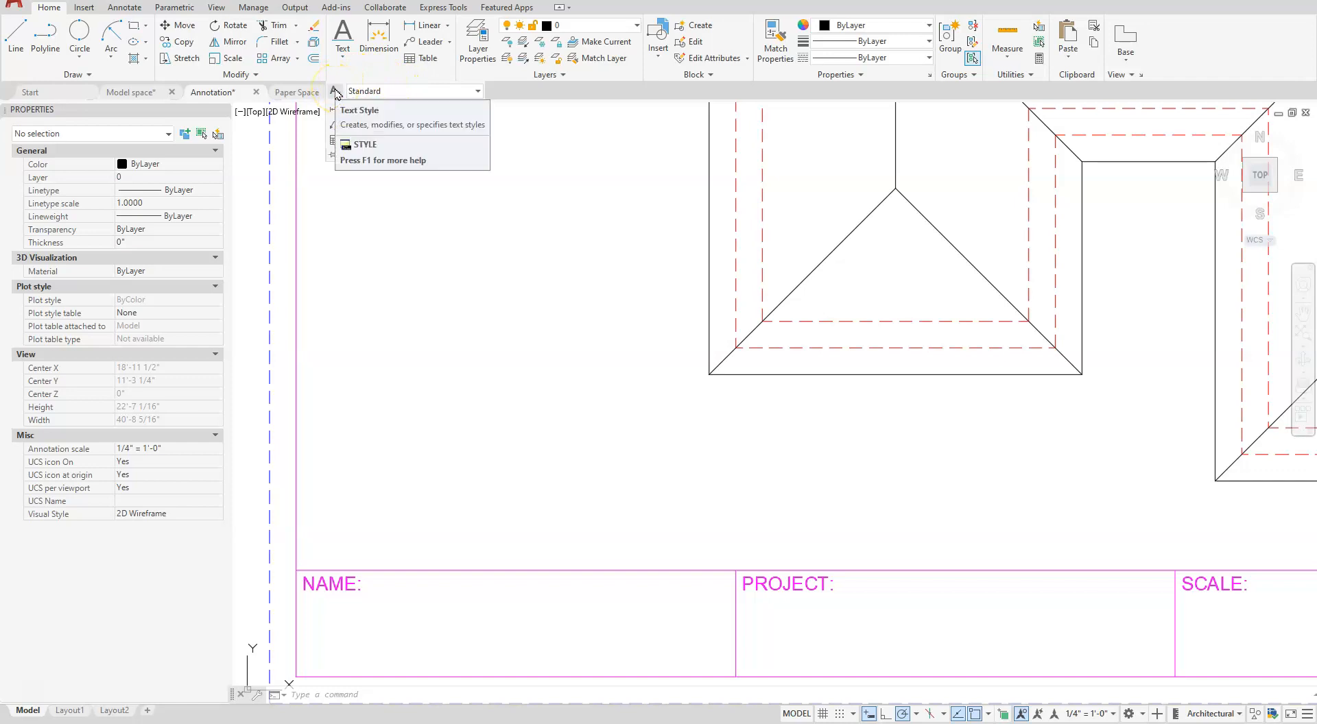
pyautogui.click(132, 9)
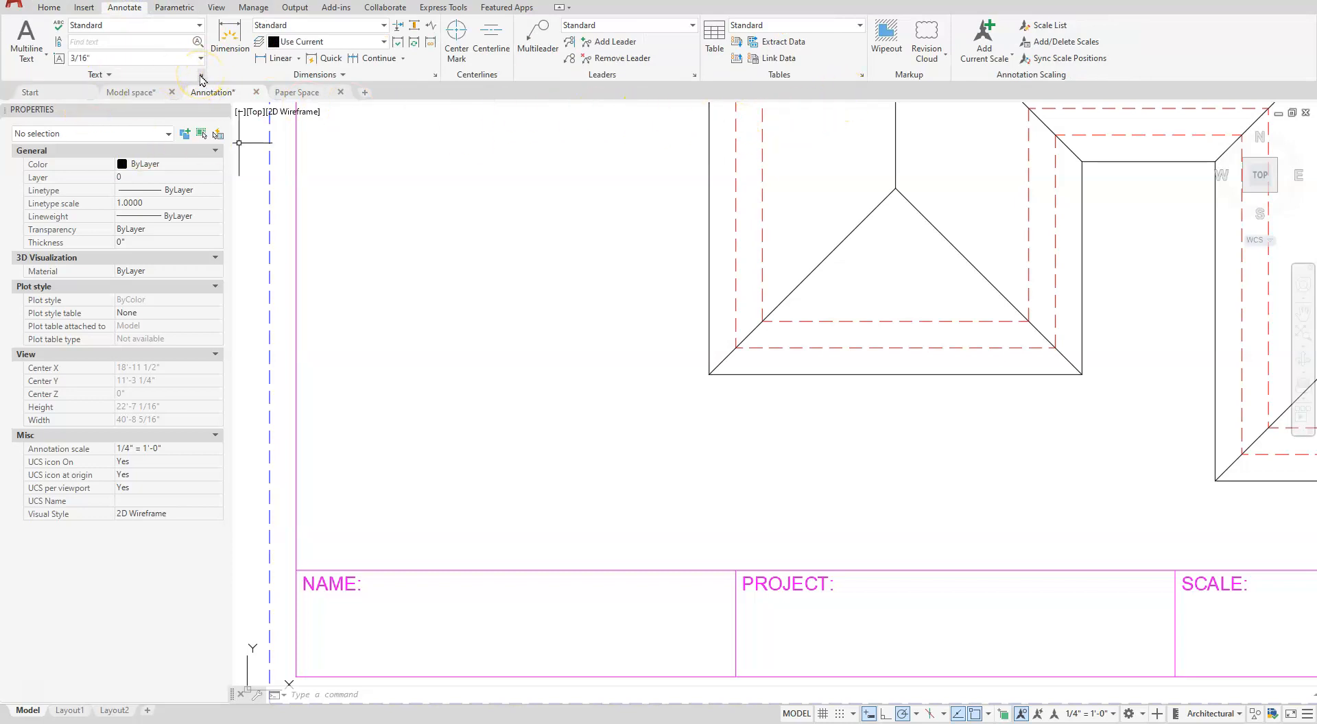
pyautogui.click(455, 304)
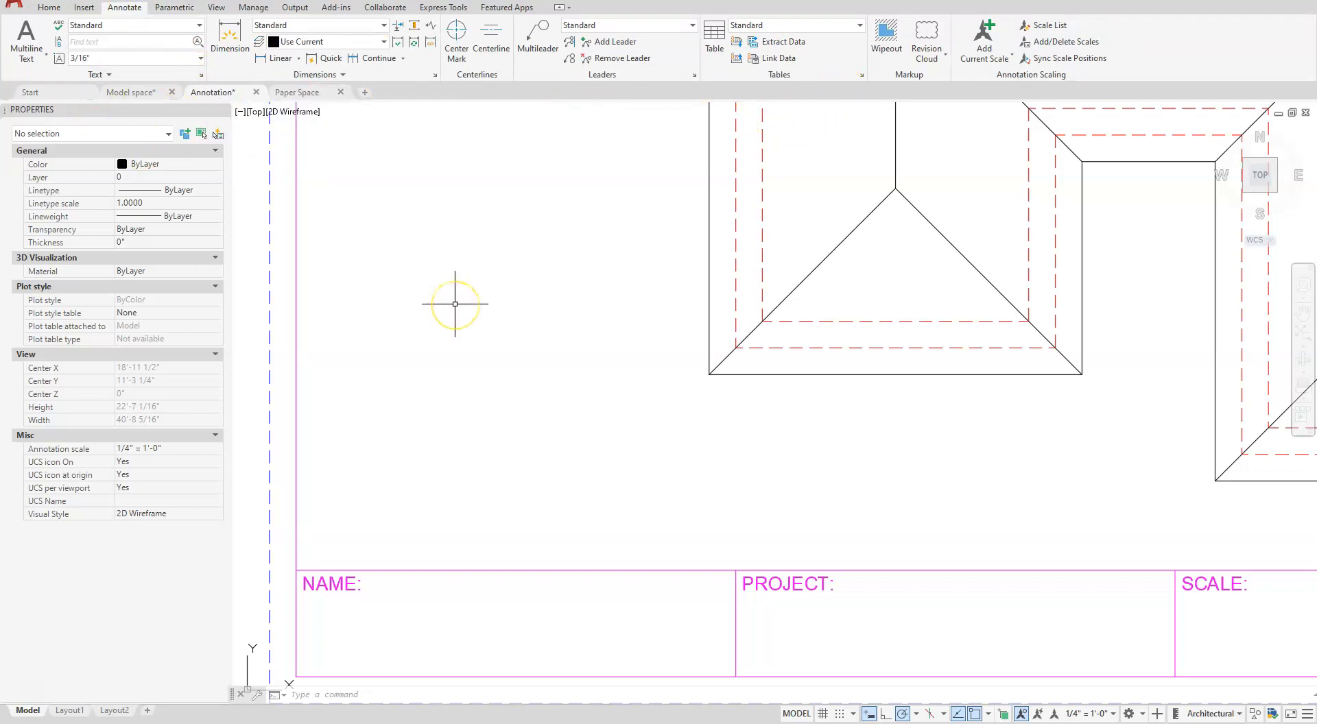
pyautogui.press('Escape')
pyautogui.press('Escape')
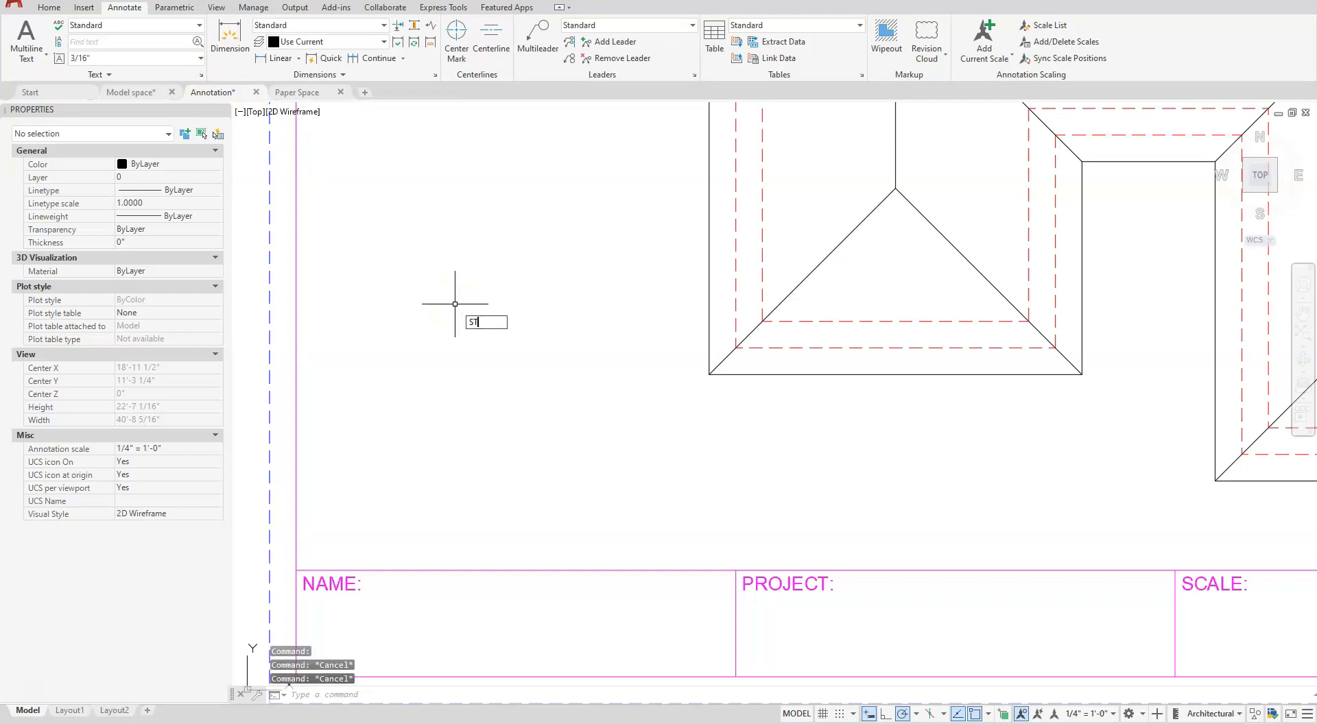
pyautogui.click(493, 336)
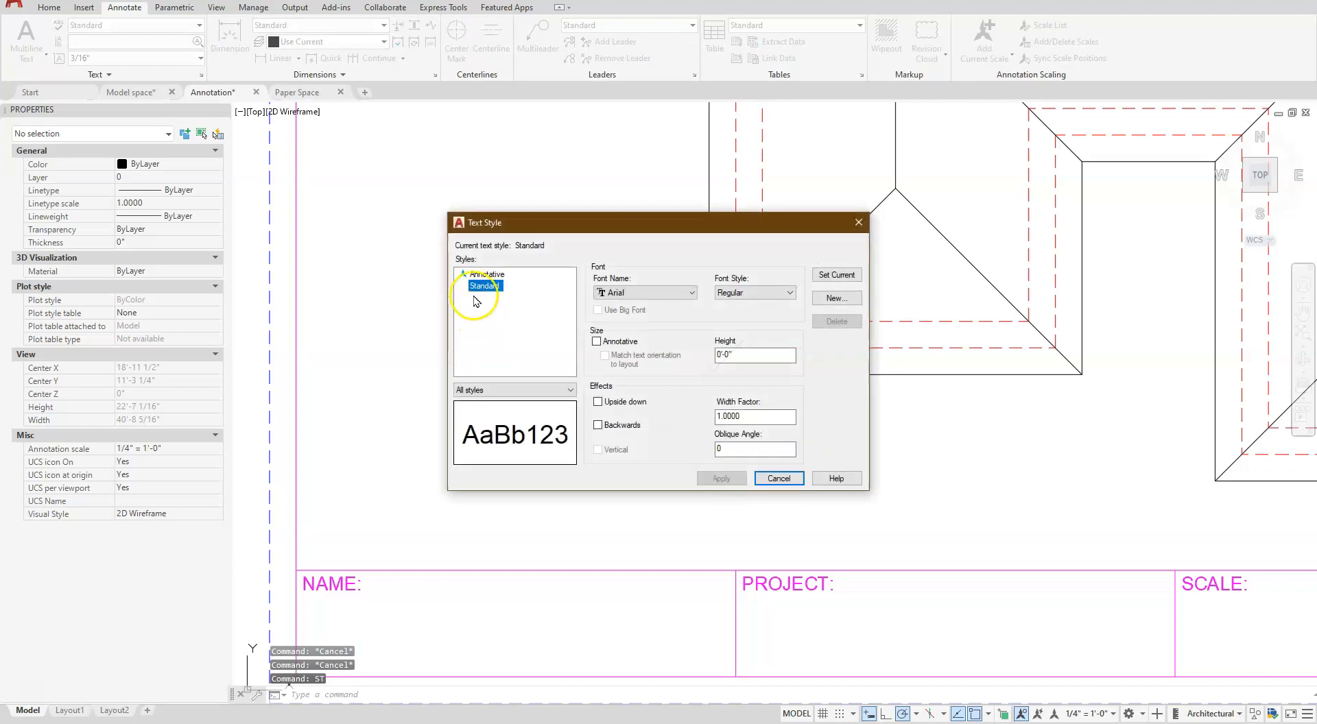
pyautogui.click(477, 275)
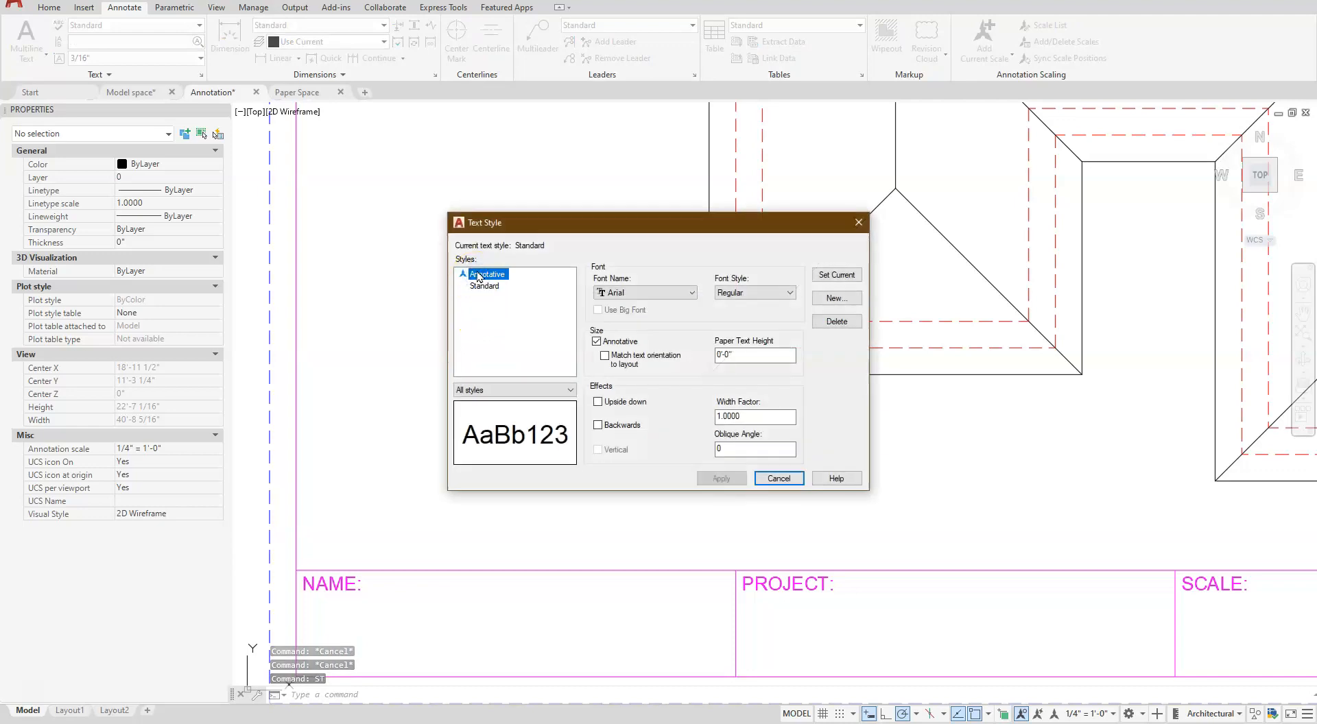
pyautogui.doubleClick(478, 275)
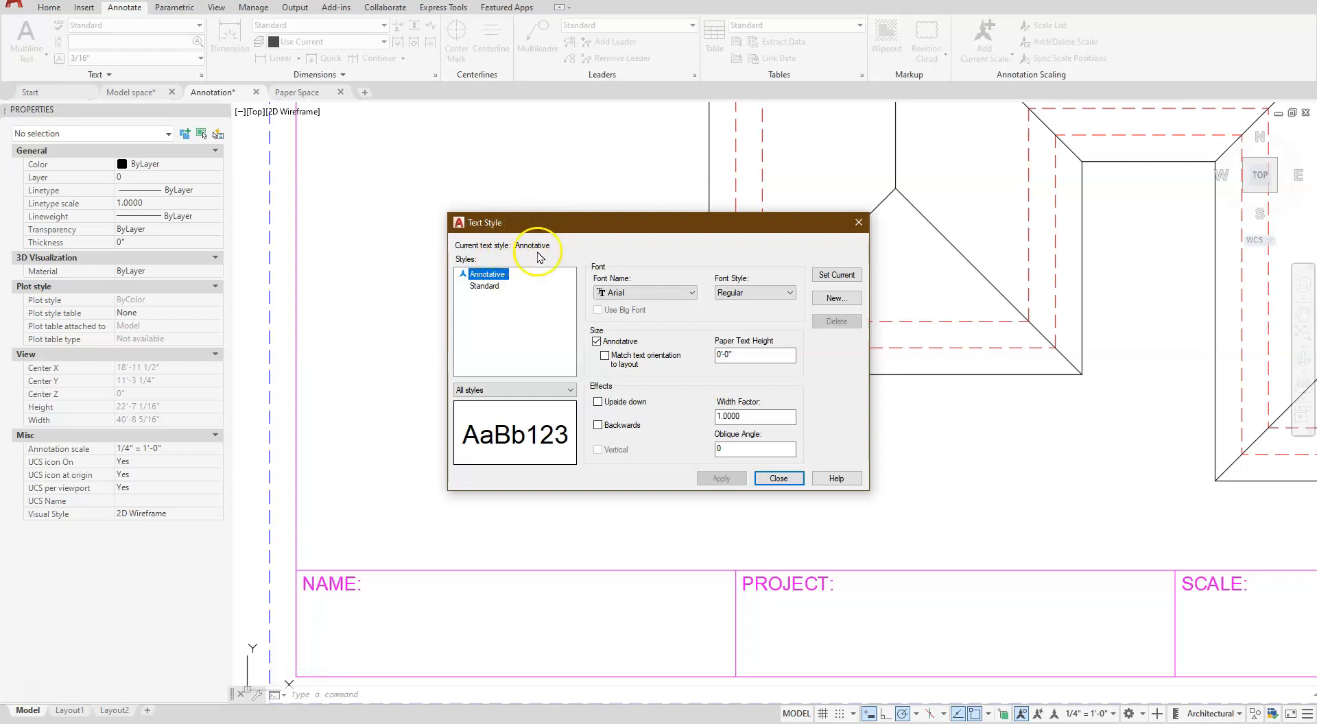
pyautogui.click(775, 479)
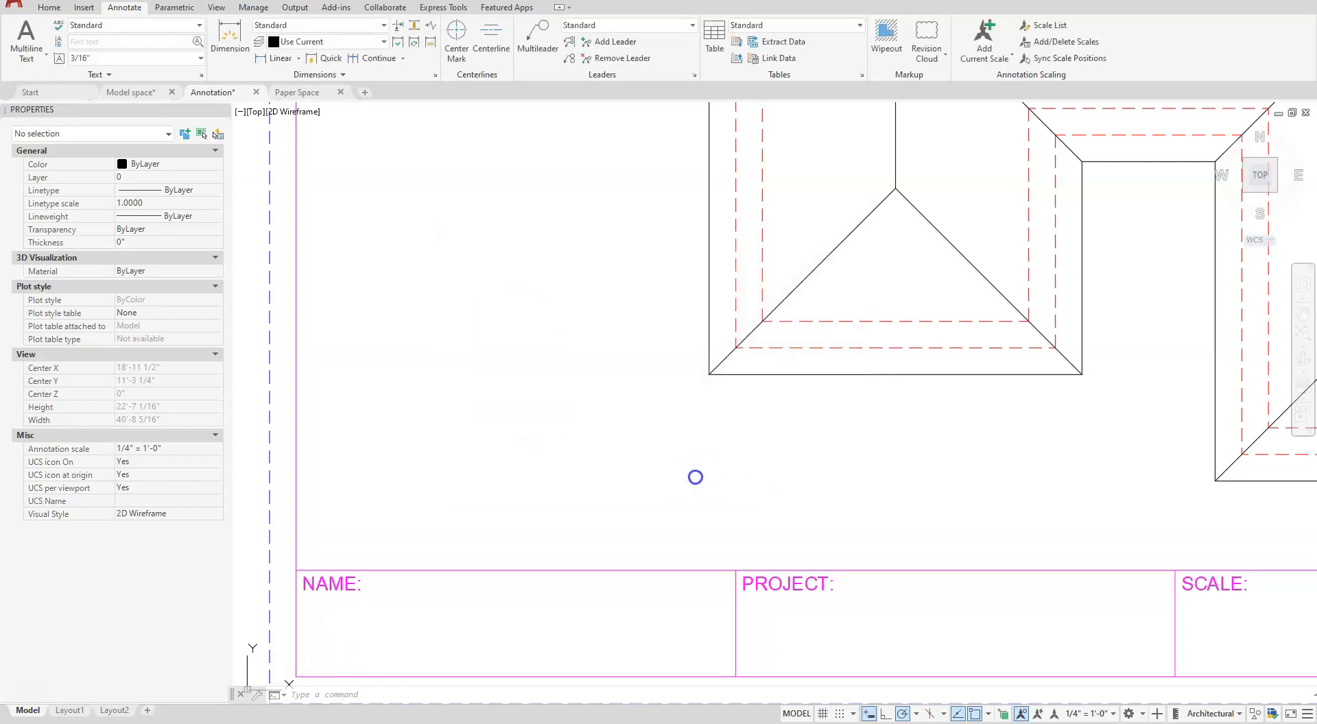
# - Start single-line text just above the NAME field with a paper height of .125 and rotation 0
pyautogui.scroll(-2, 578, 434)
pyautogui.scroll(-1, 579, 432)
pyautogui.moveTo(613, 446)
pyautogui.mouseDown(button='middle')
pyautogui.moveTo(597, 487)
pyautogui.moveTo(564, 513)
pyautogui.mouseUp(button='middle')
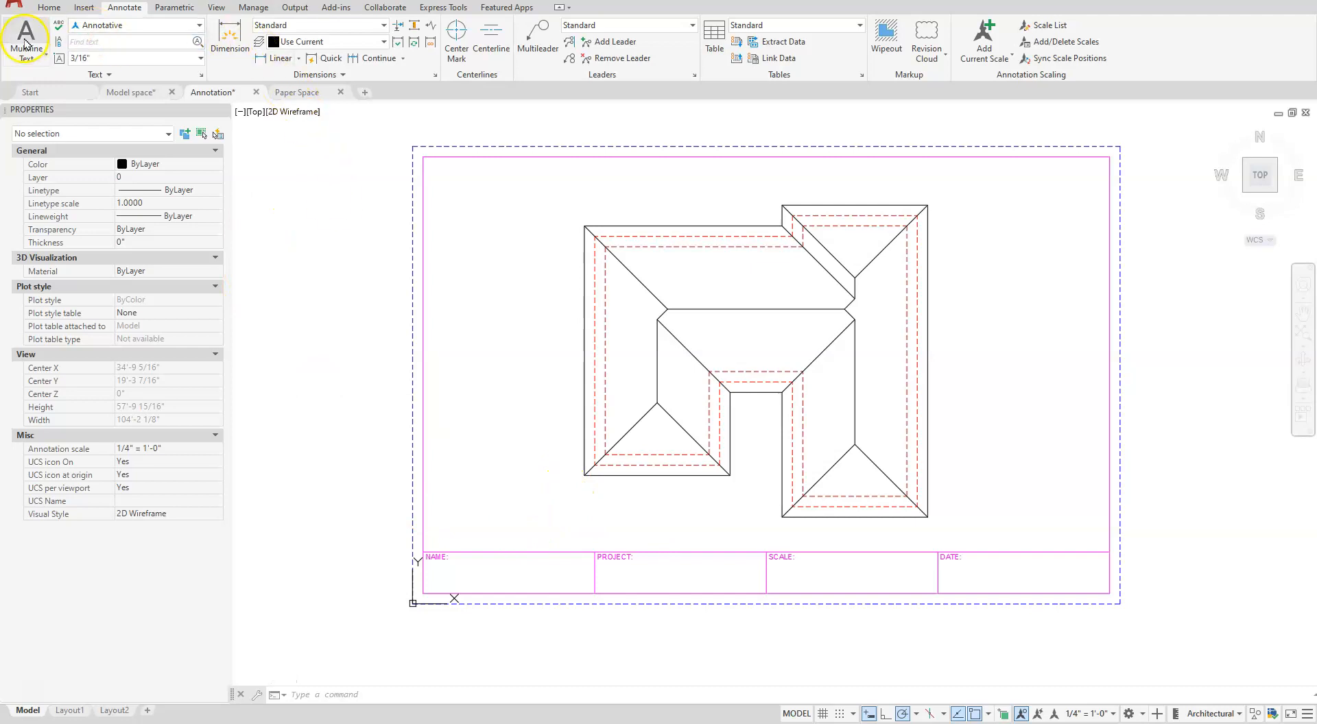
pyautogui.click(57, 8)
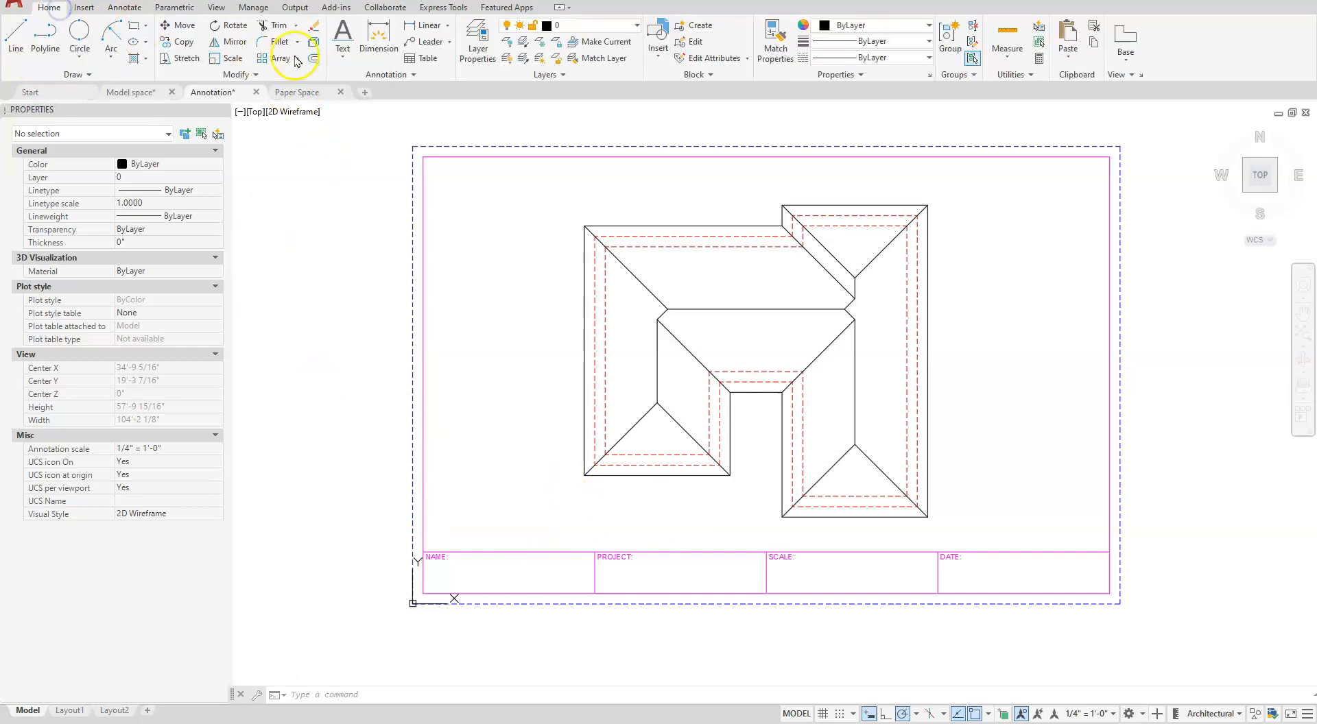
pyautogui.click(343, 34)
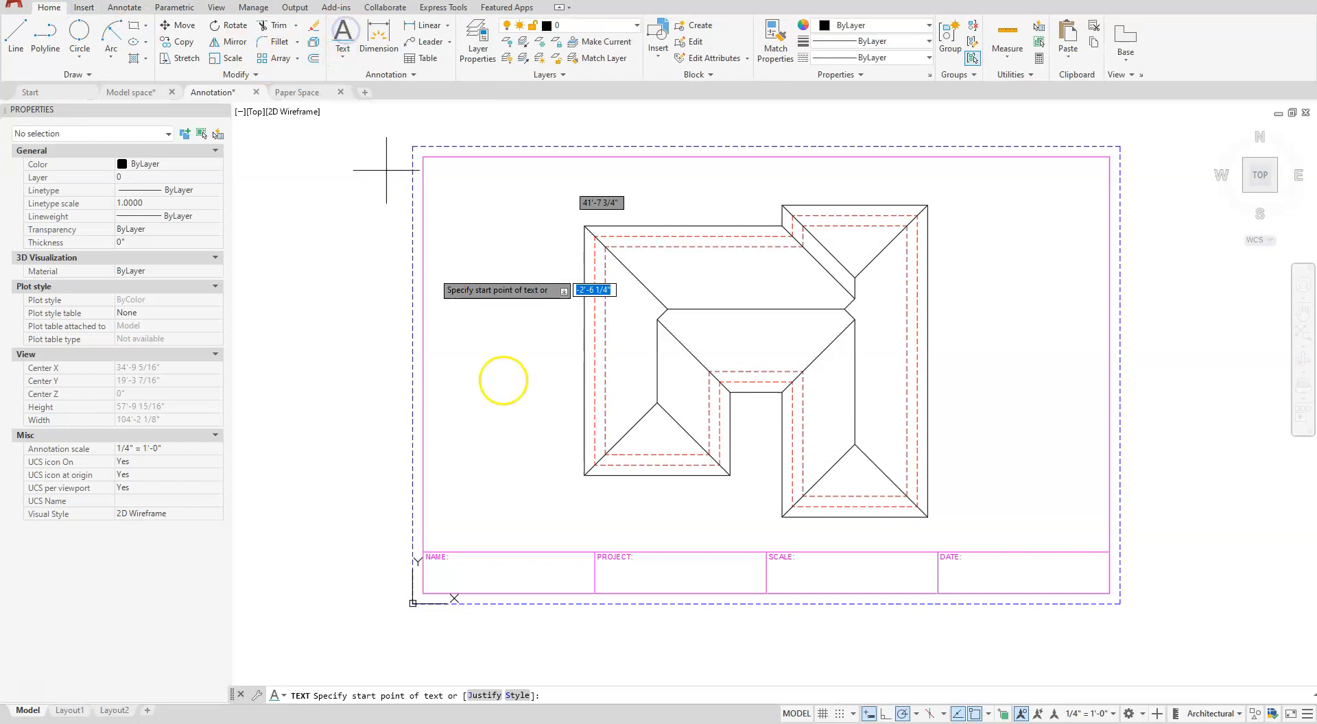
pyautogui.scroll(4, 480, 580)
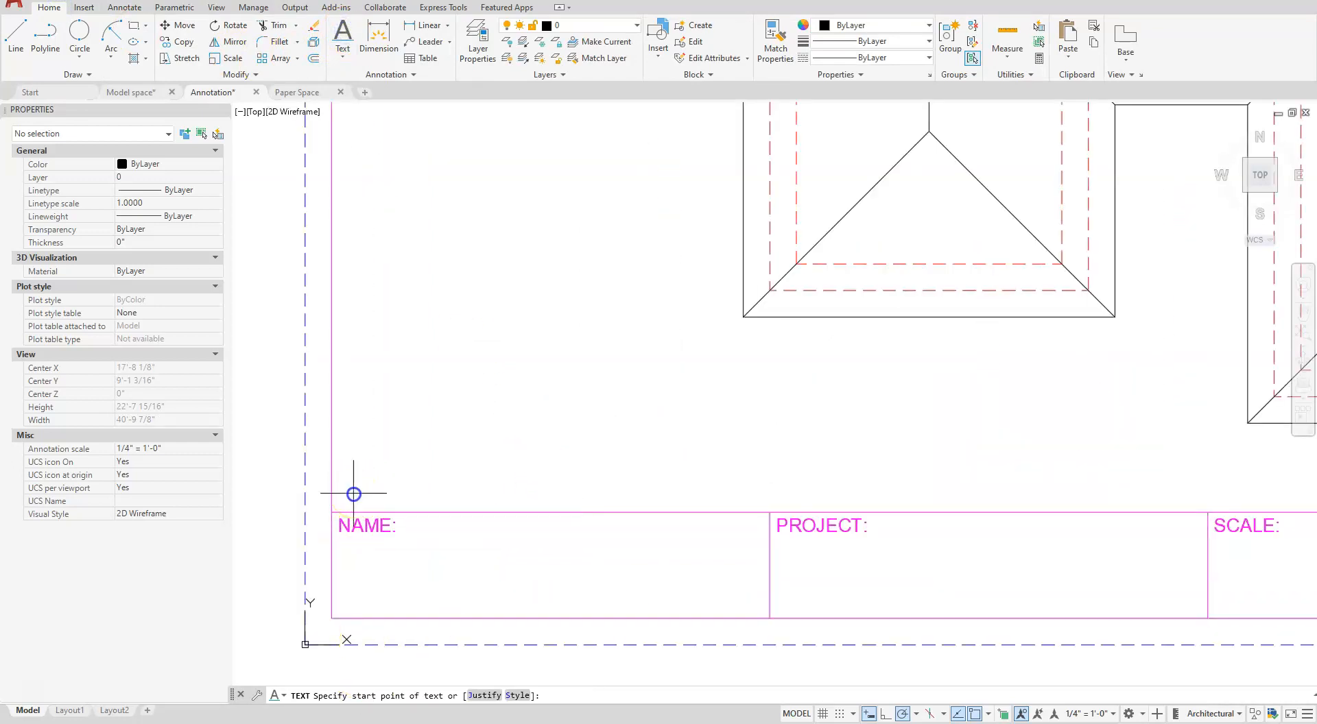
pyautogui.click(345, 551)
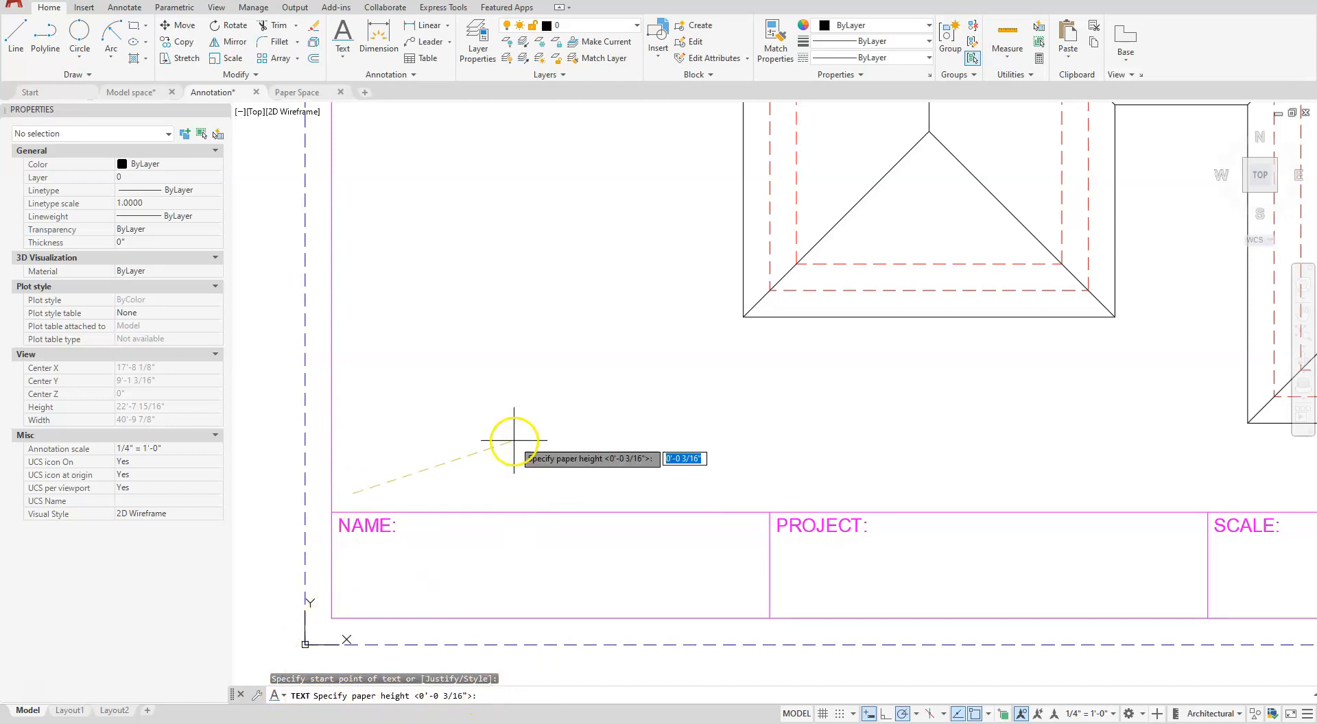
pyautogui.press('BackSpace')
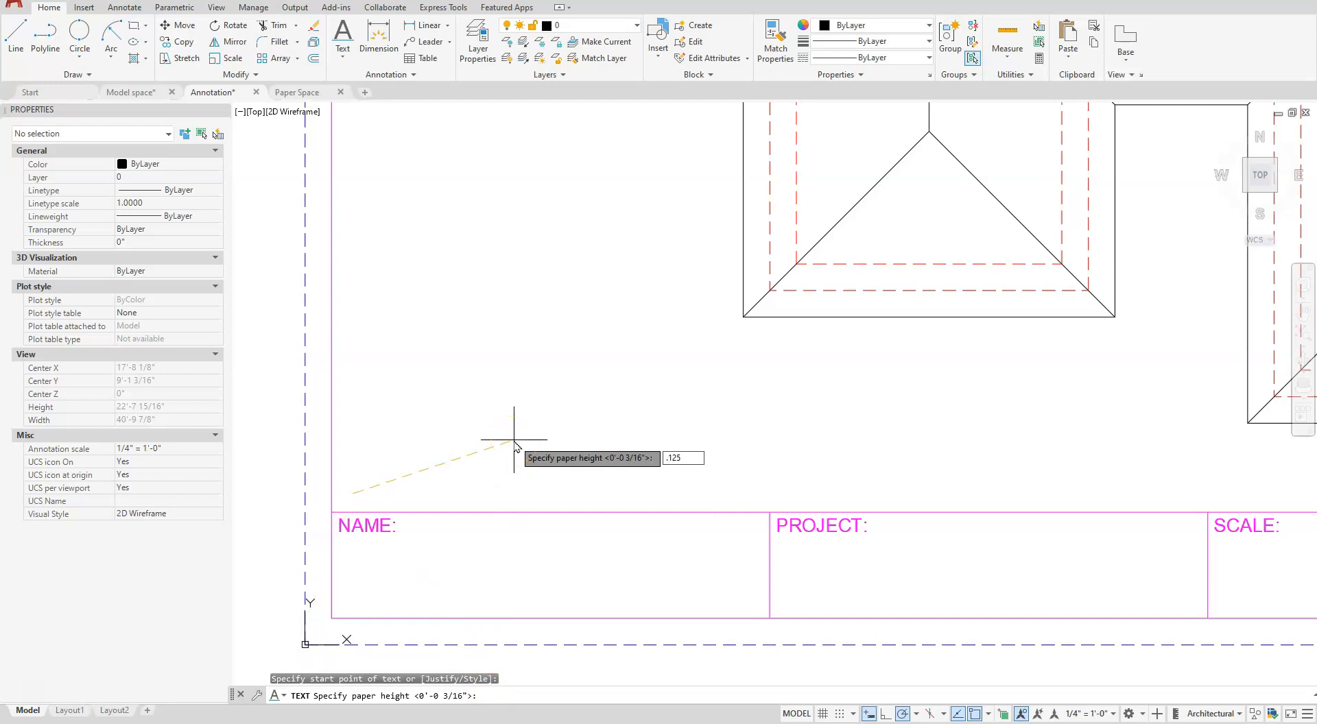
pyautogui.press('Return')
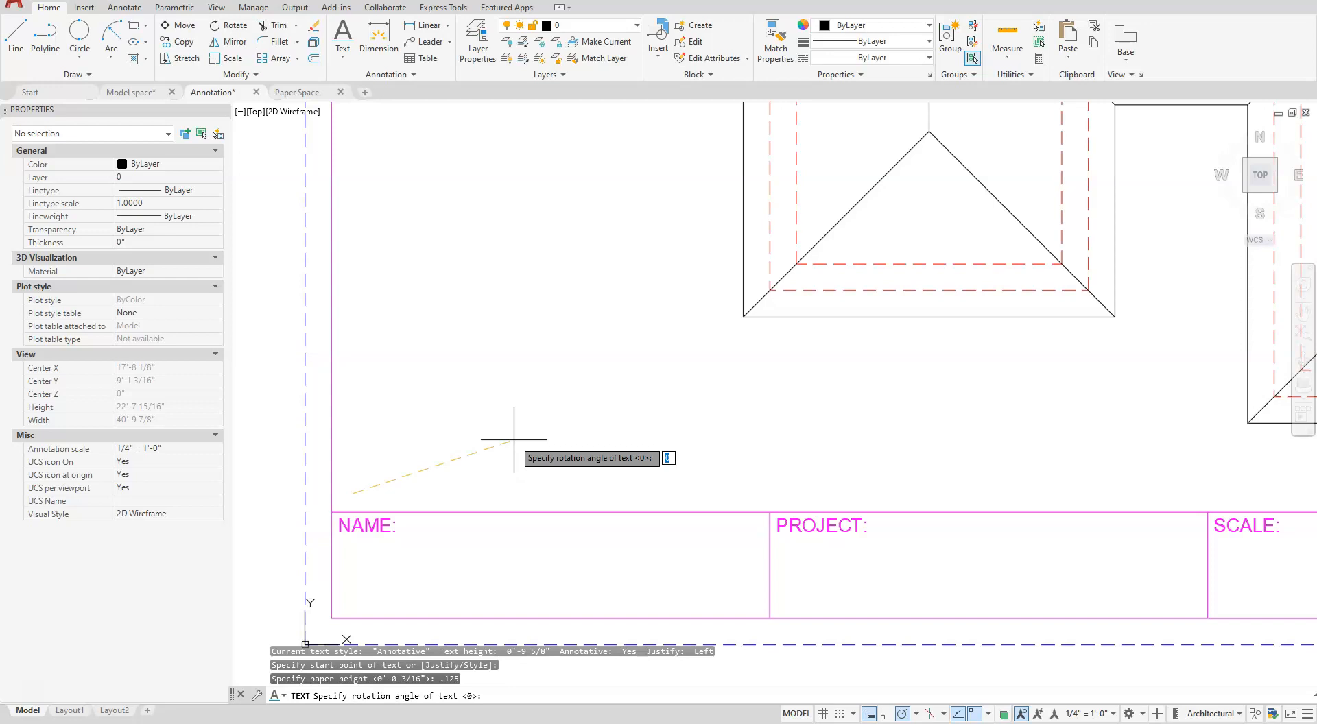
pyautogui.press('Return')
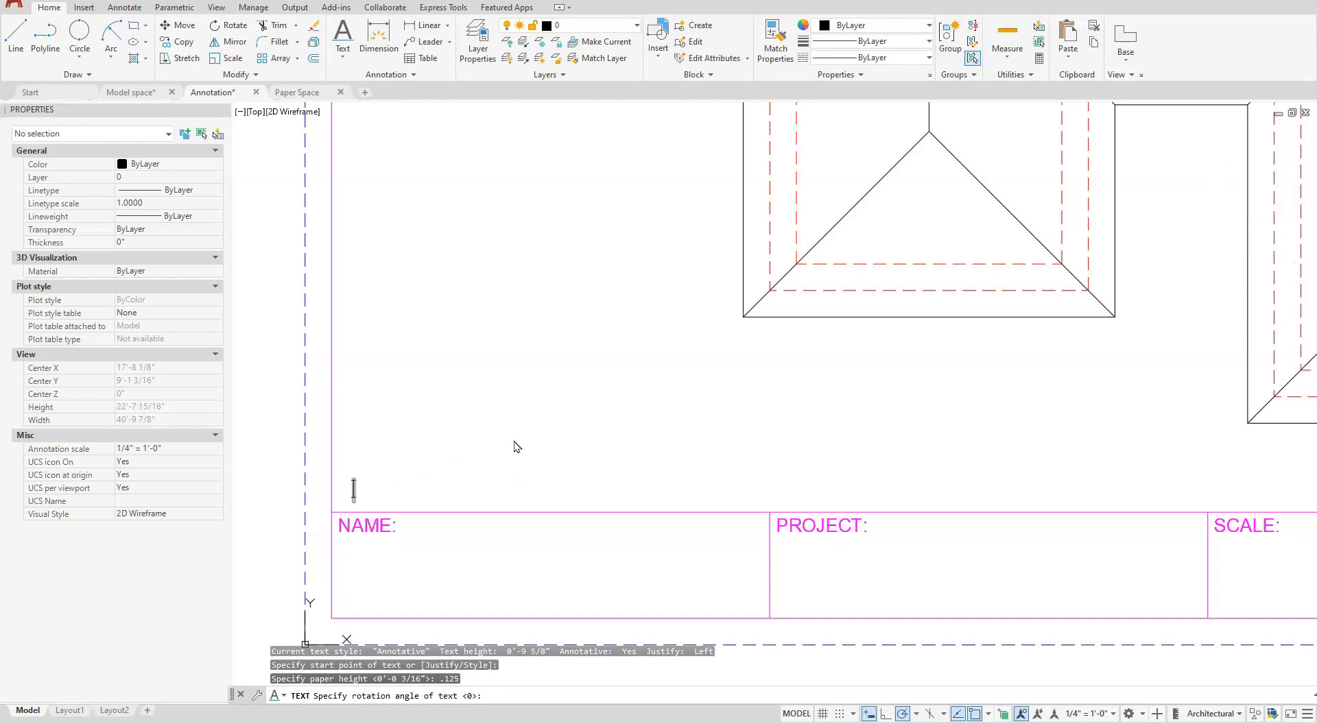
# - Enter ALL RIDGES (ROOF) LINES as the text content and finish the text
pyautogui.write('A')
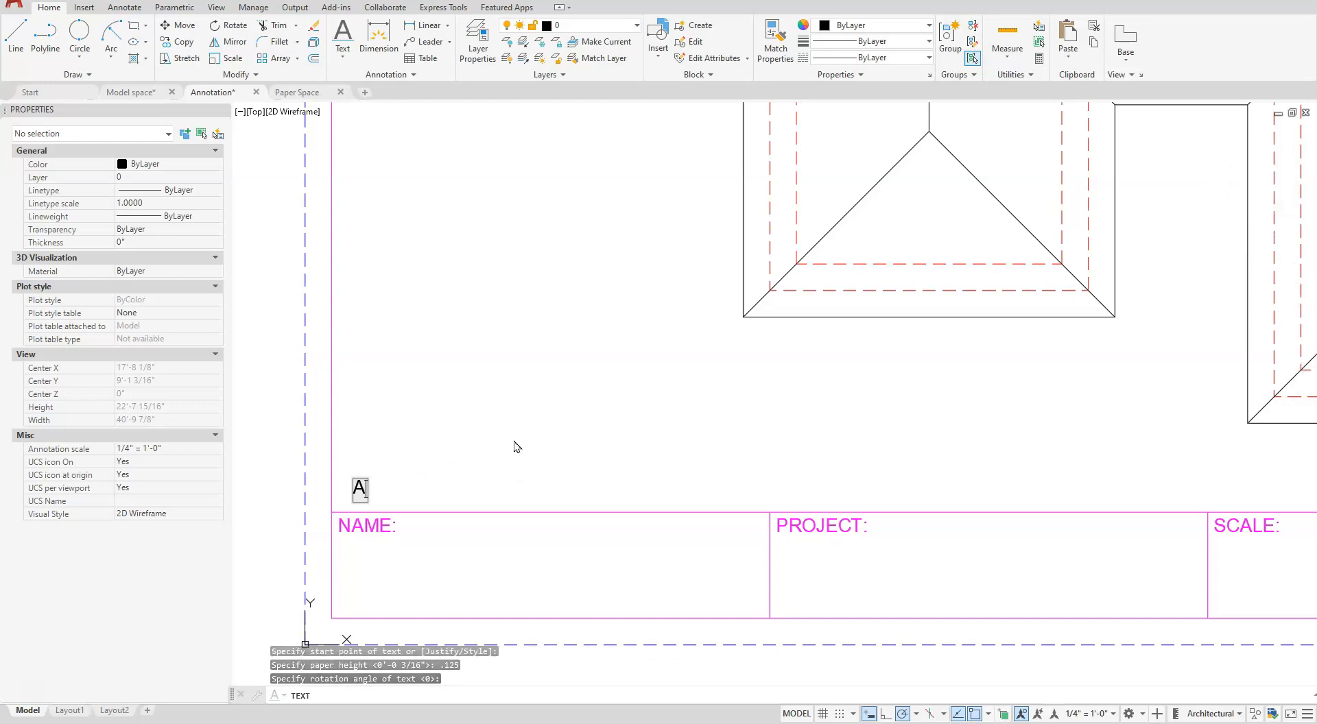
pyautogui.write('LL RI')
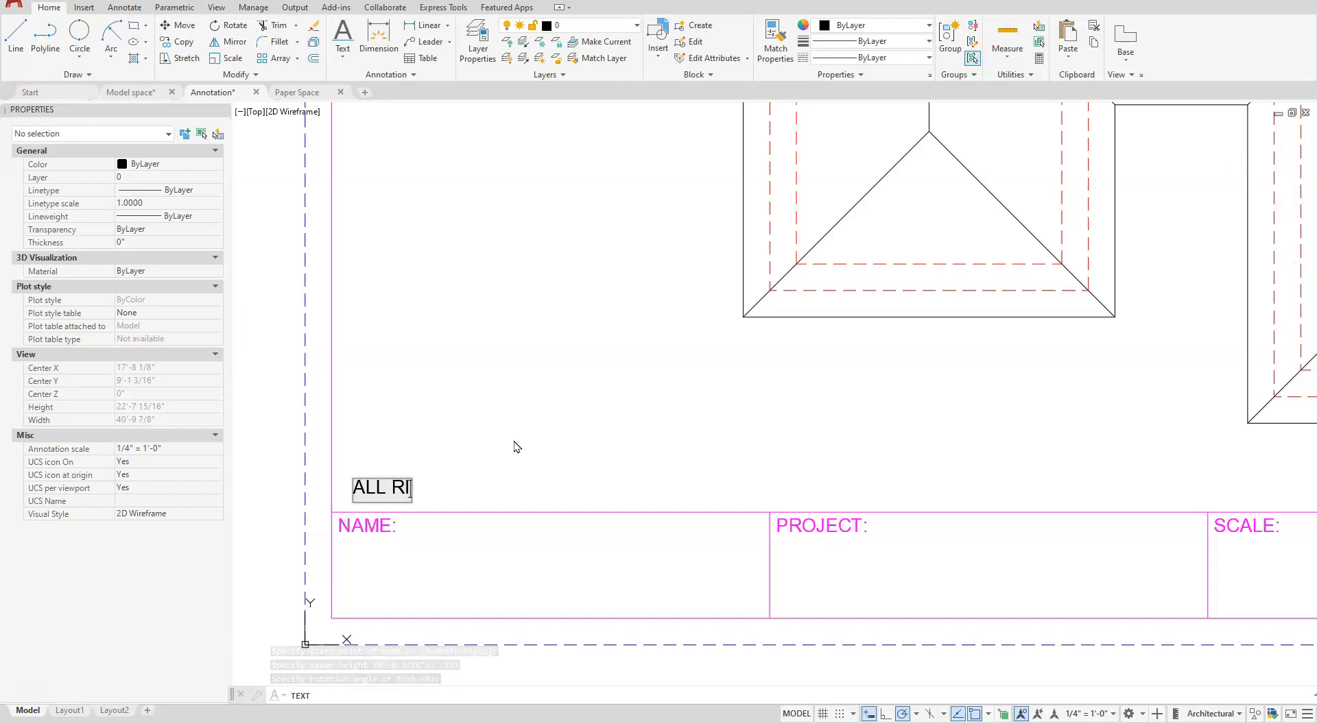
pyautogui.write('DES')
pyautogui.press('BackSpace')
pyautogui.press('BackSpace')
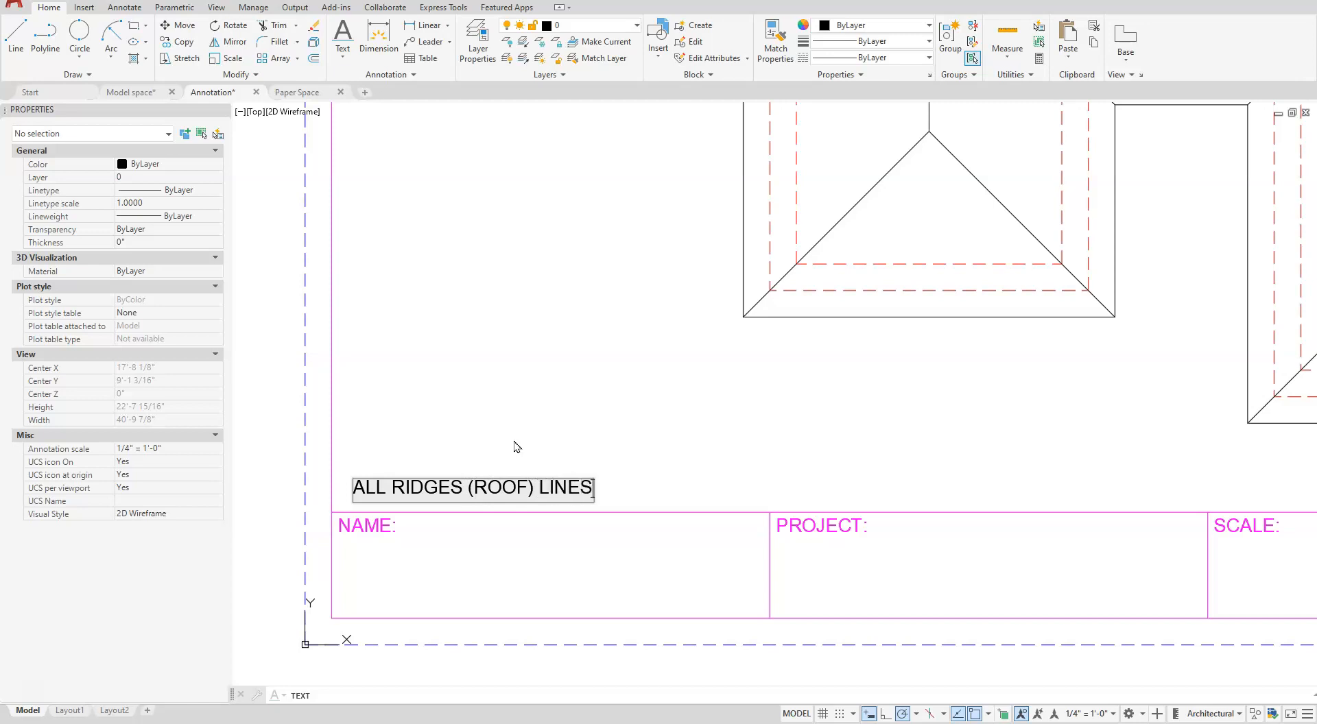
pyautogui.click(532, 422)
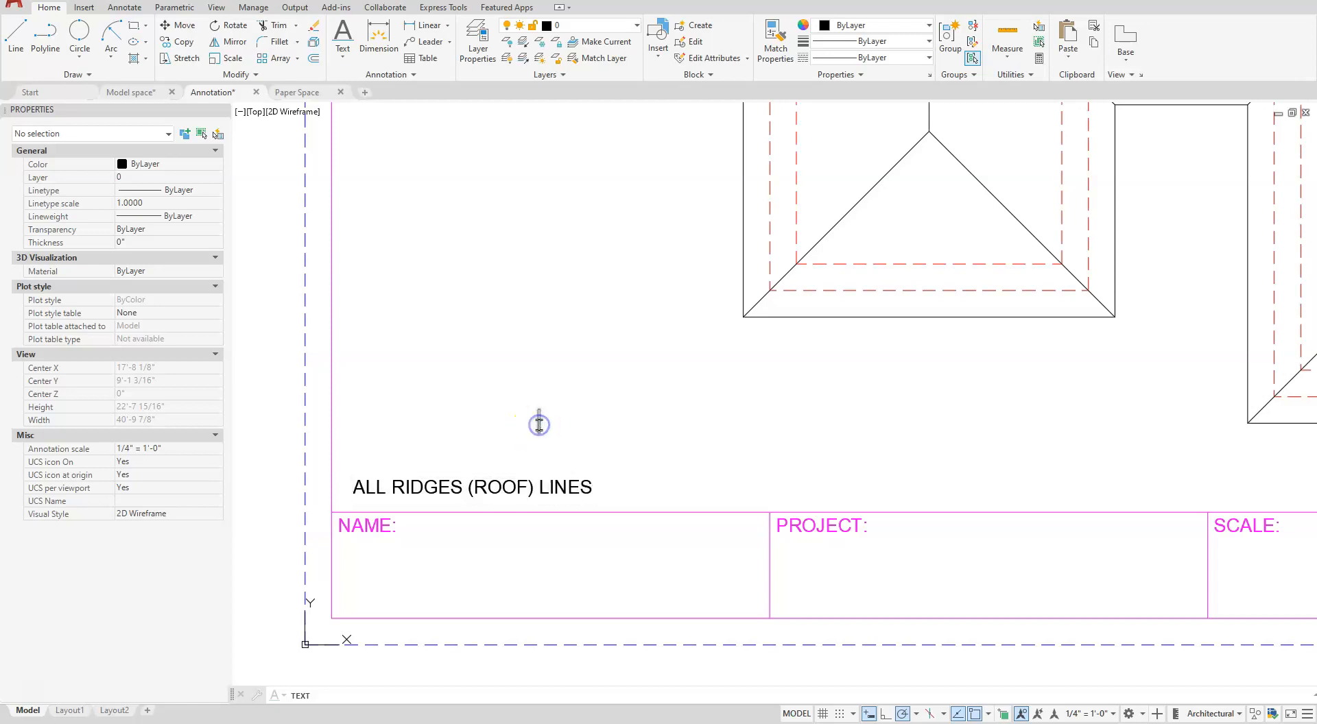
pyautogui.press('Escape')
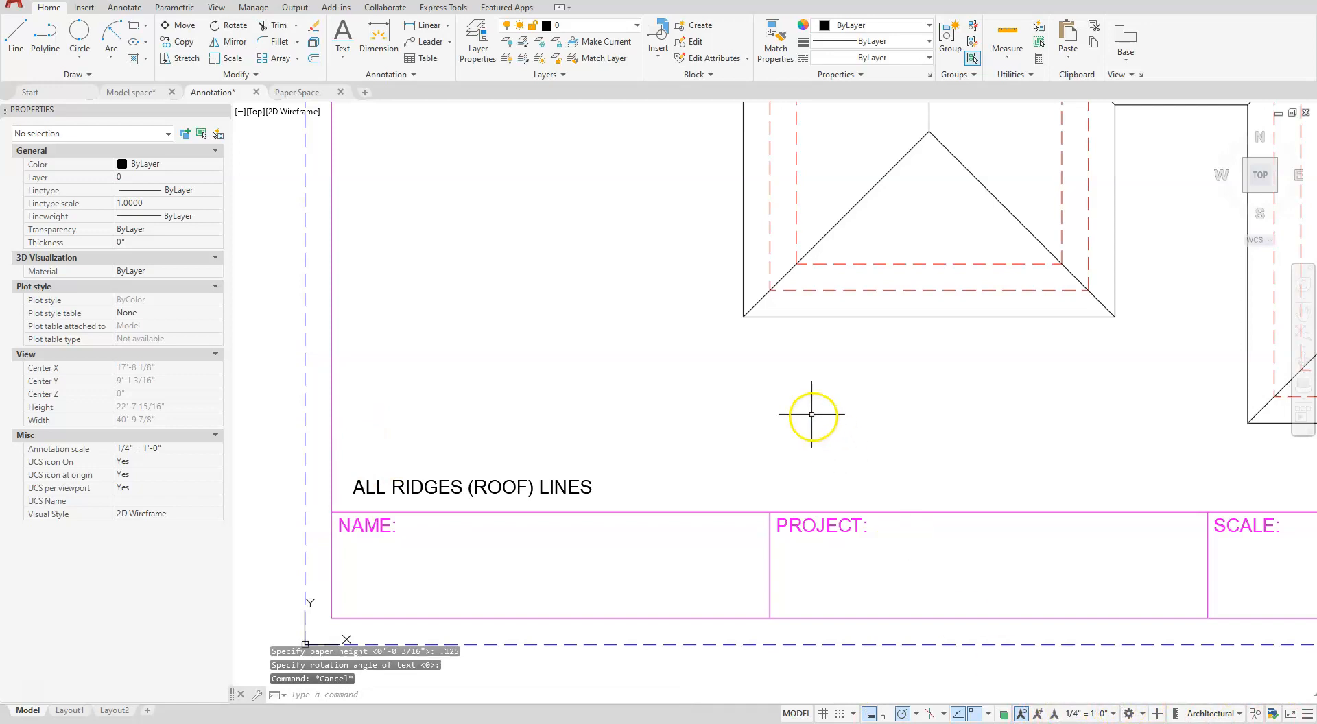
# - Make the Annotative dimension style current in the Dimension Style Manager
pyautogui.scroll(-2, 809, 408)
pyautogui.moveTo(808, 388); pyautogui.dragTo(706, 544, button='middle')
pyautogui.scroll(2, 707, 544)
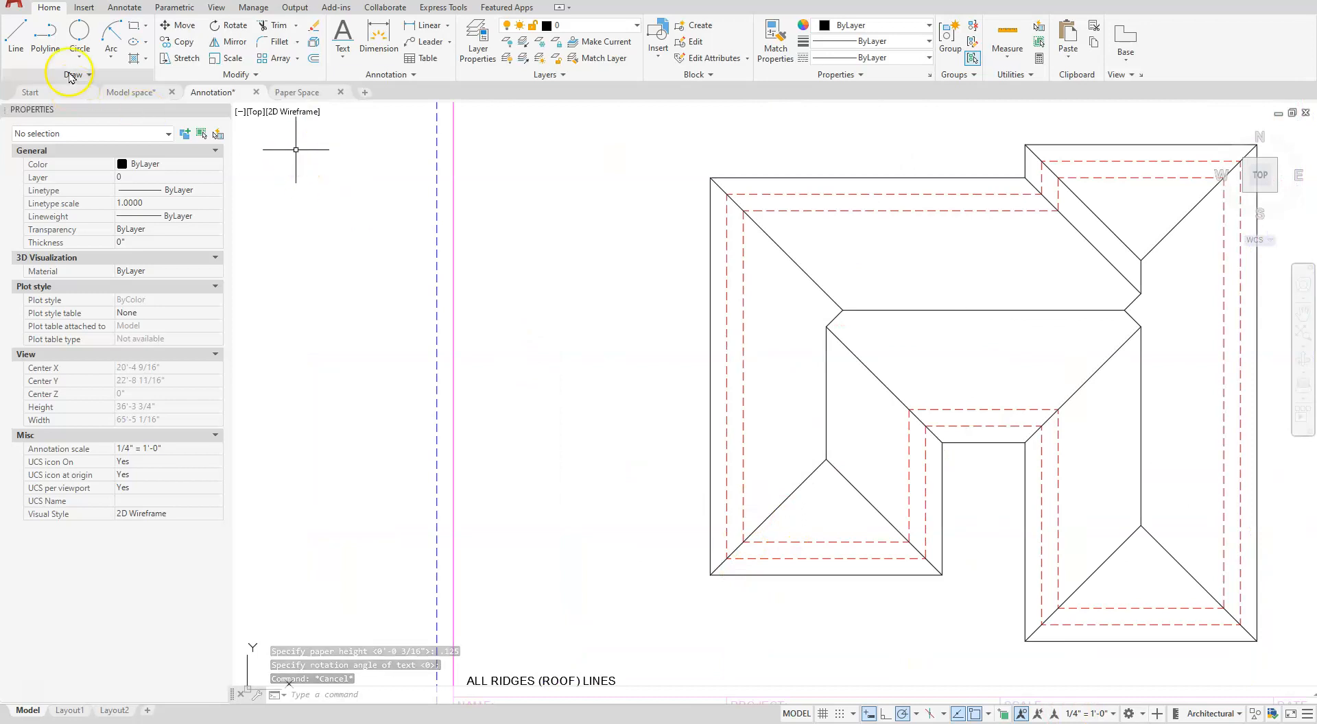
pyautogui.click(84, 8)
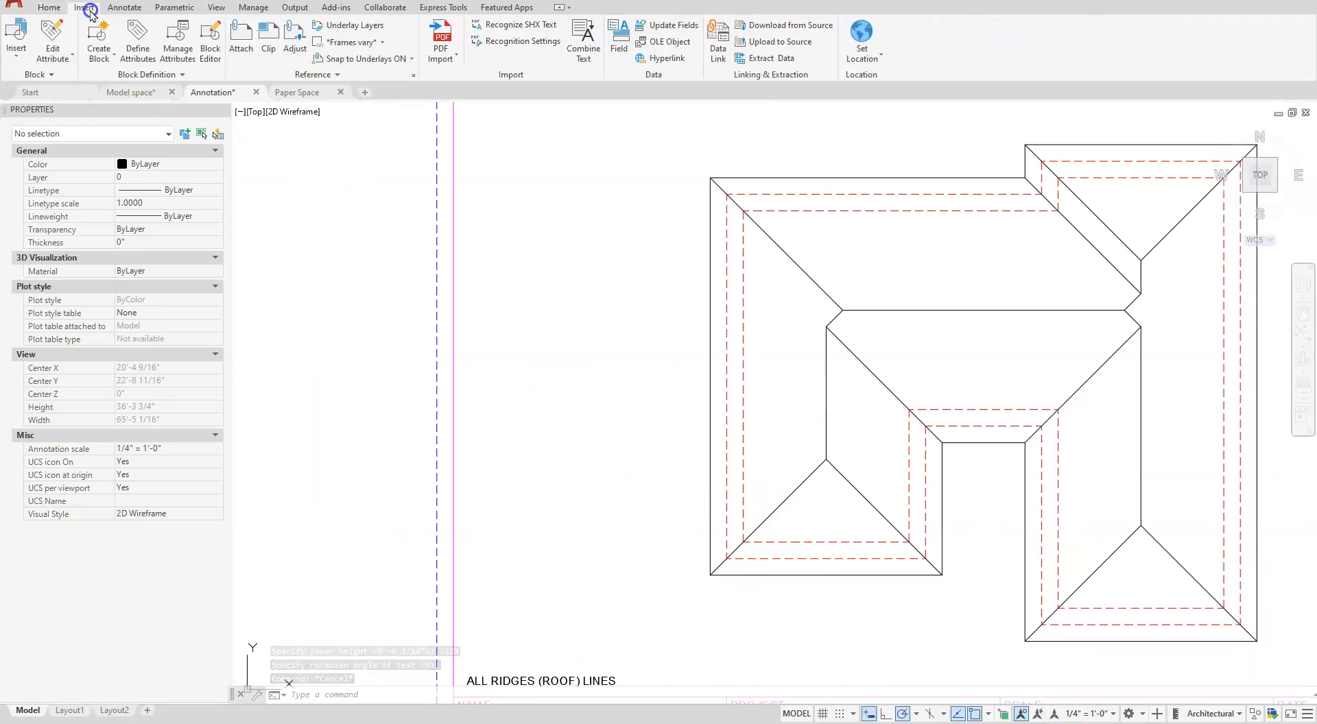
pyautogui.click(126, 8)
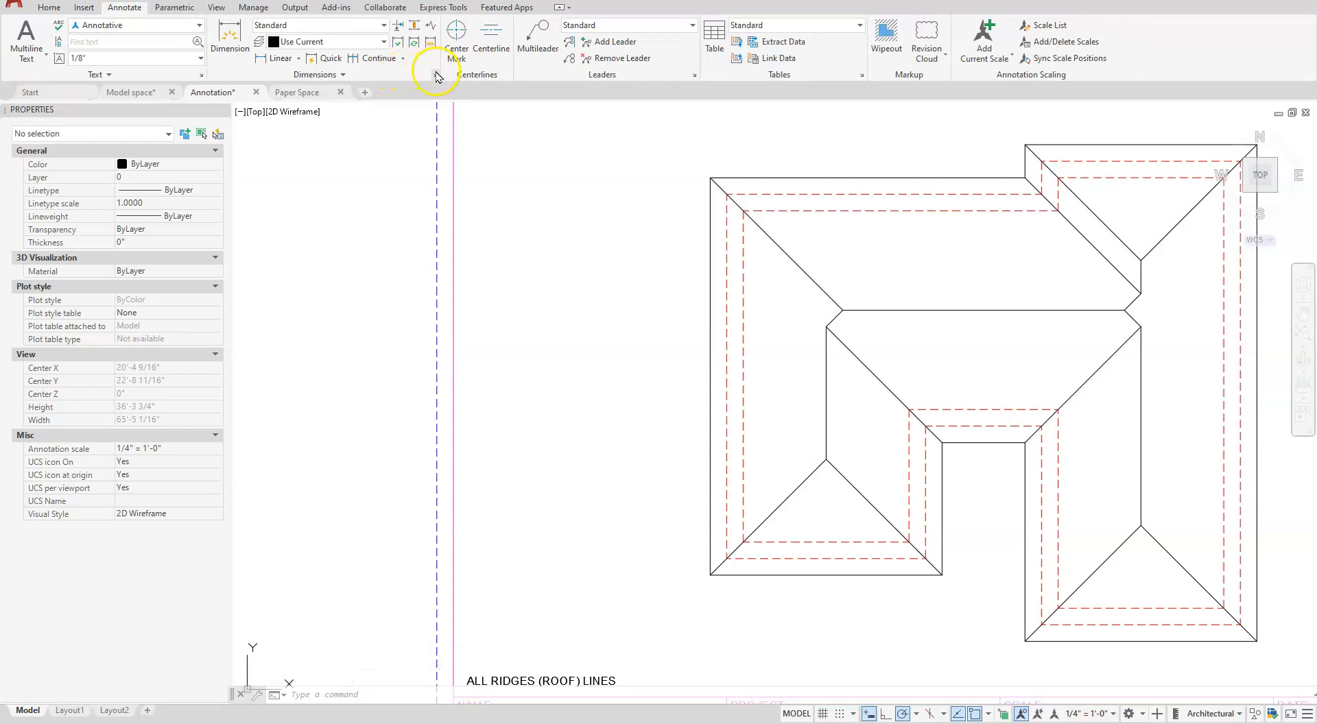
pyautogui.click(436, 76)
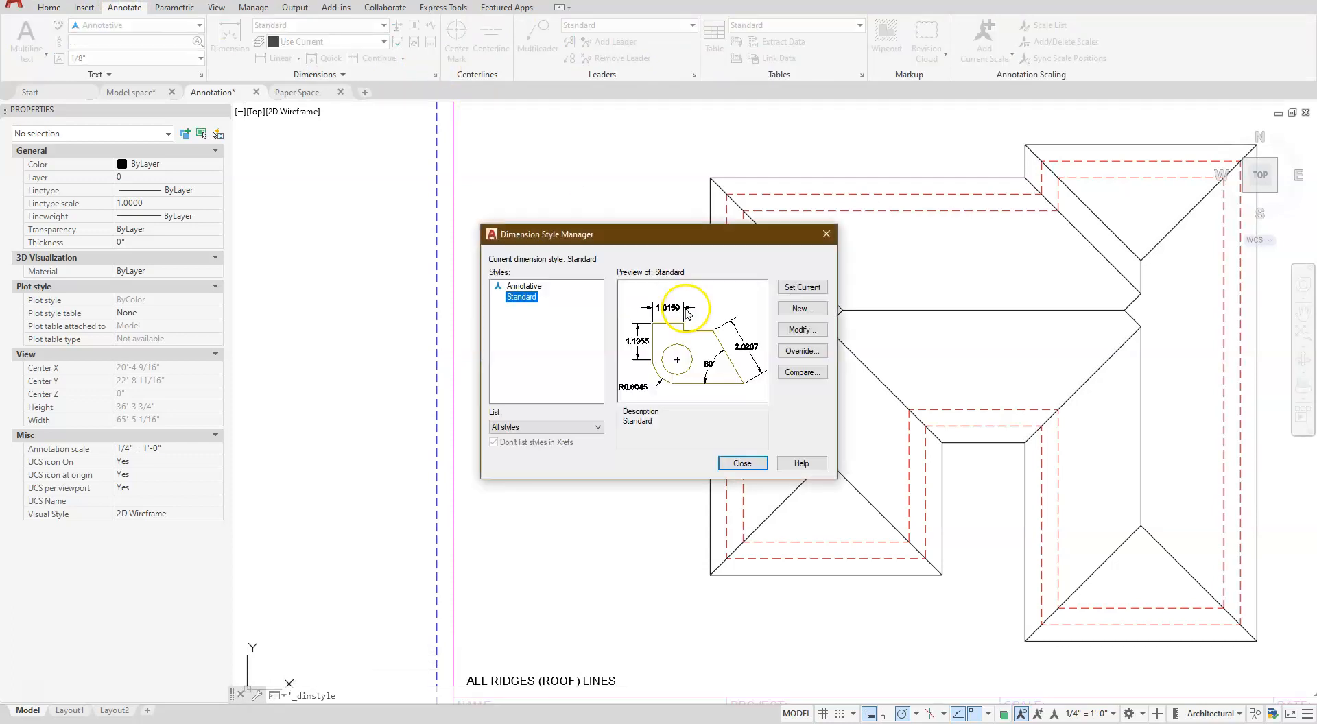
pyautogui.doubleClick(529, 288)
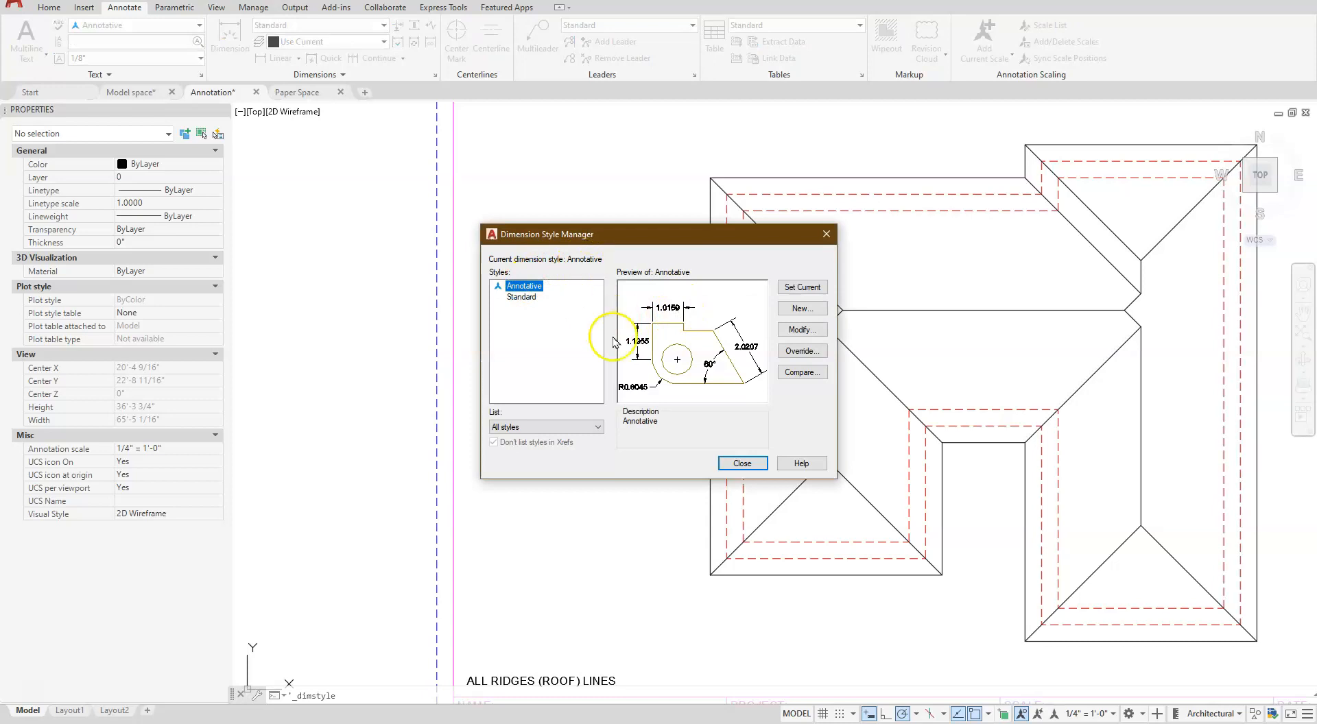
# - Modify the Annotative dimension style's text to 1/8" height, aligned with the dimension line and placed vertically Above
pyautogui.click(803, 330)
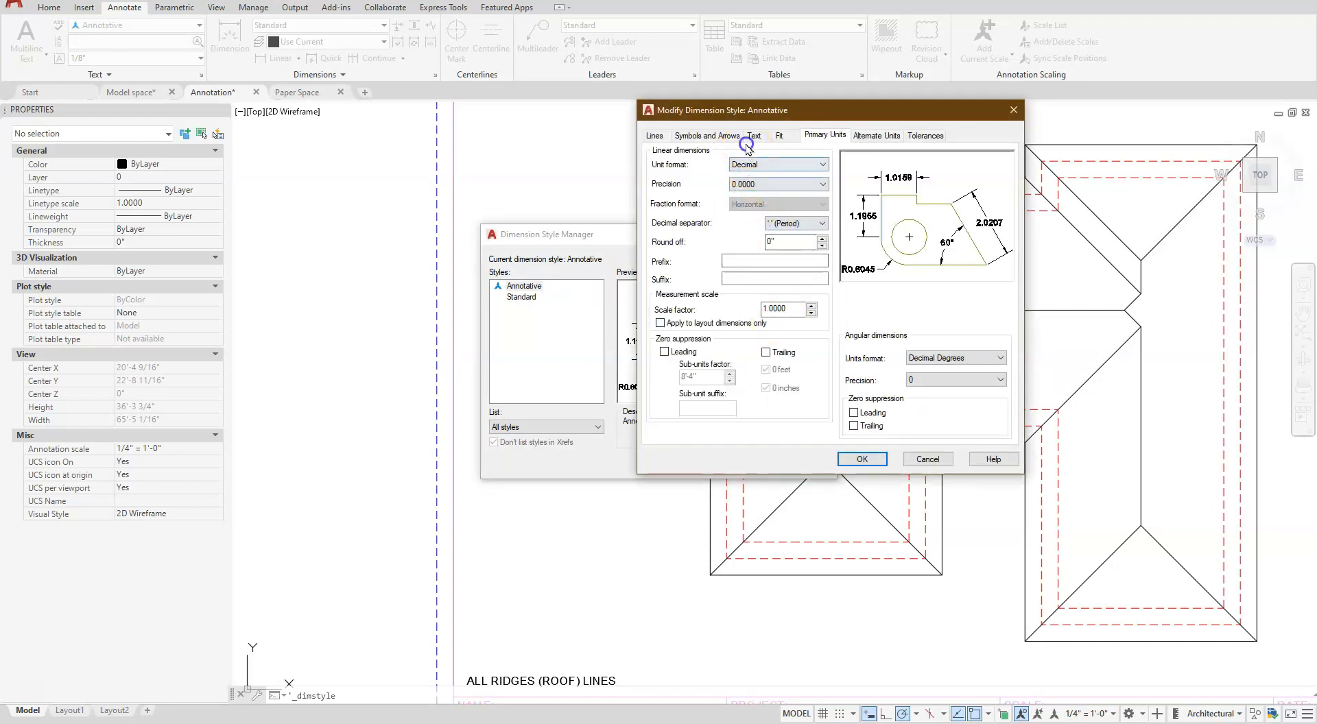
pyautogui.click(748, 141)
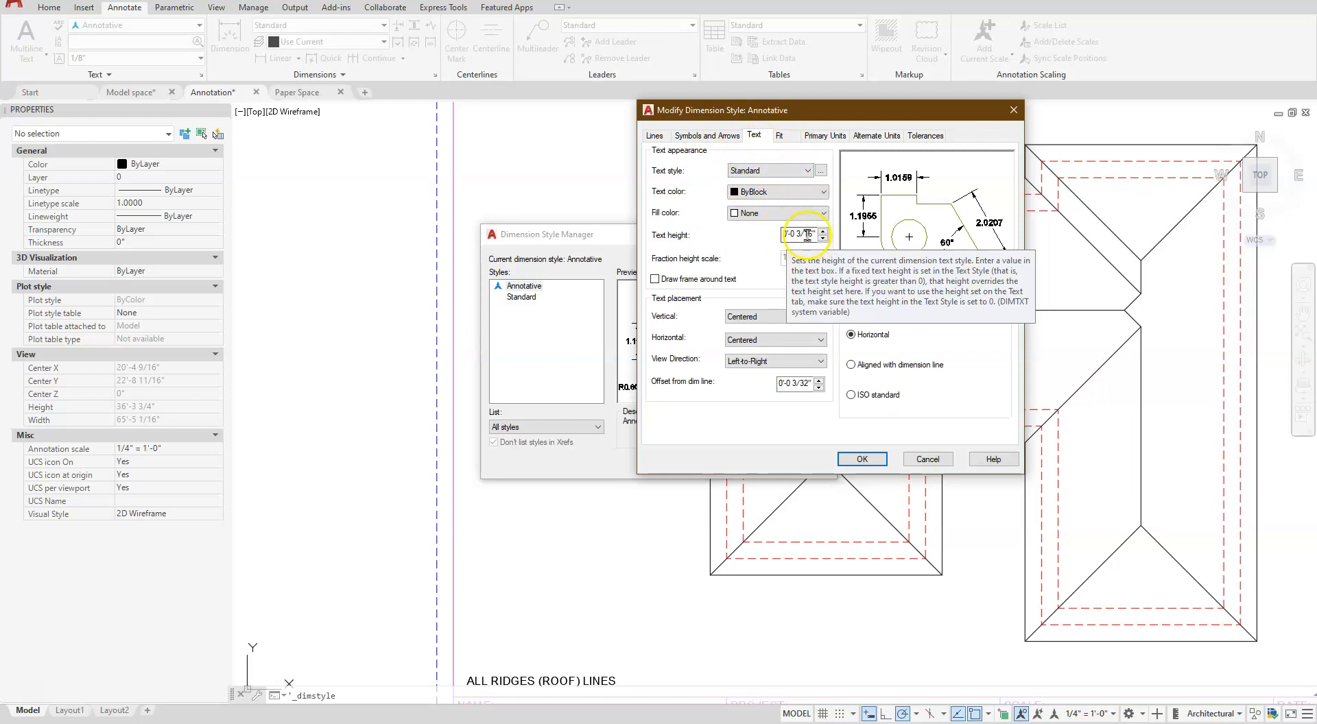
pyautogui.click(787, 235)
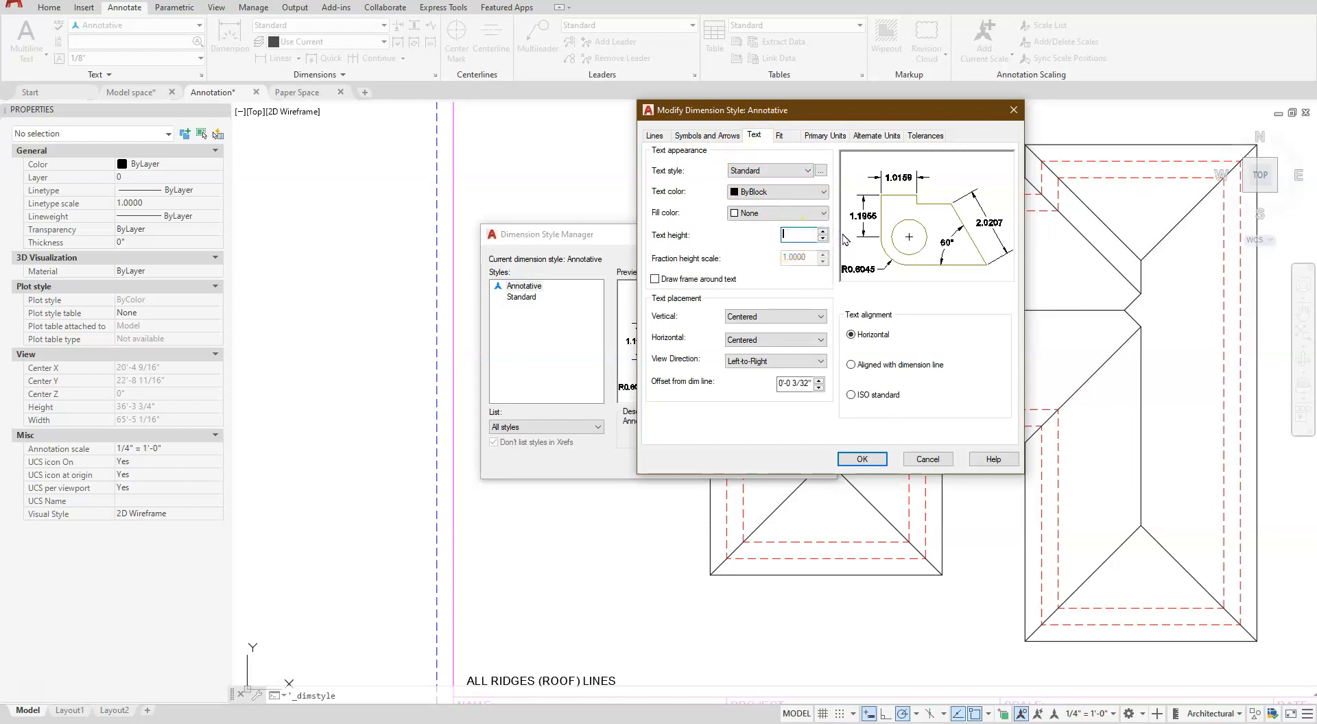
pyautogui.press('Return')
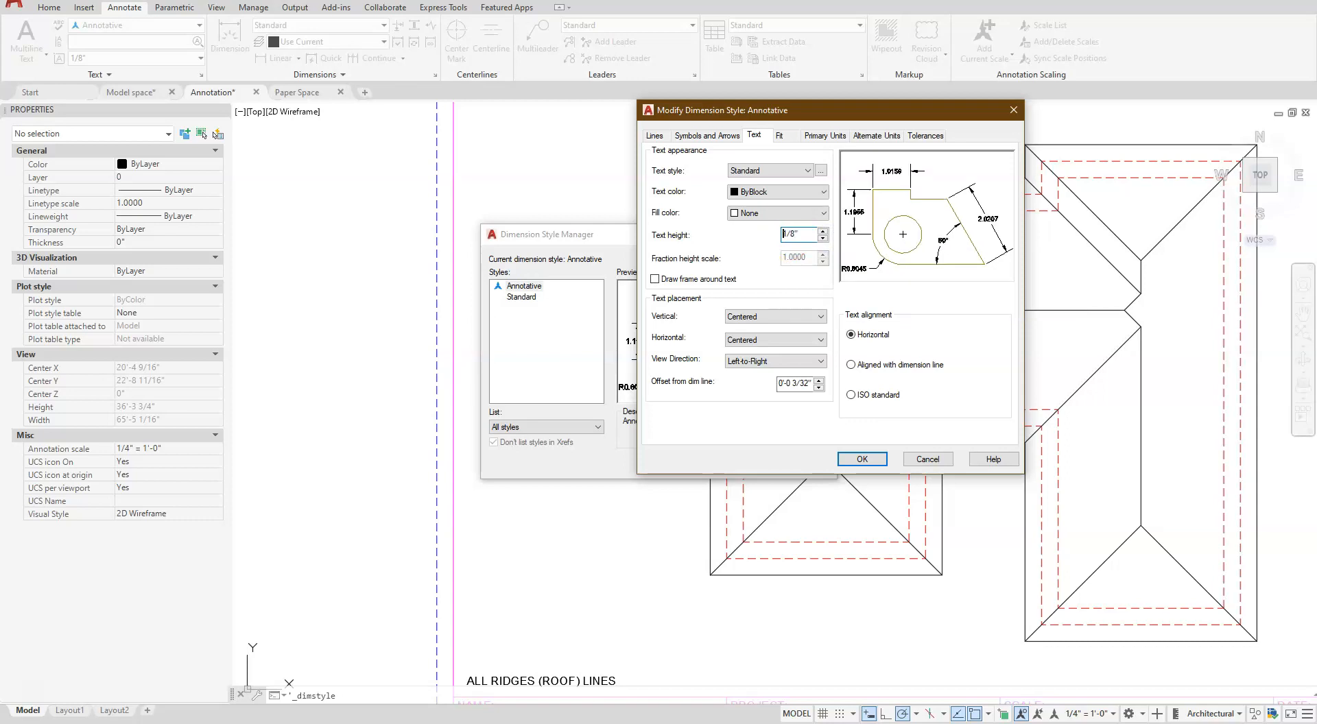
pyautogui.click(852, 365)
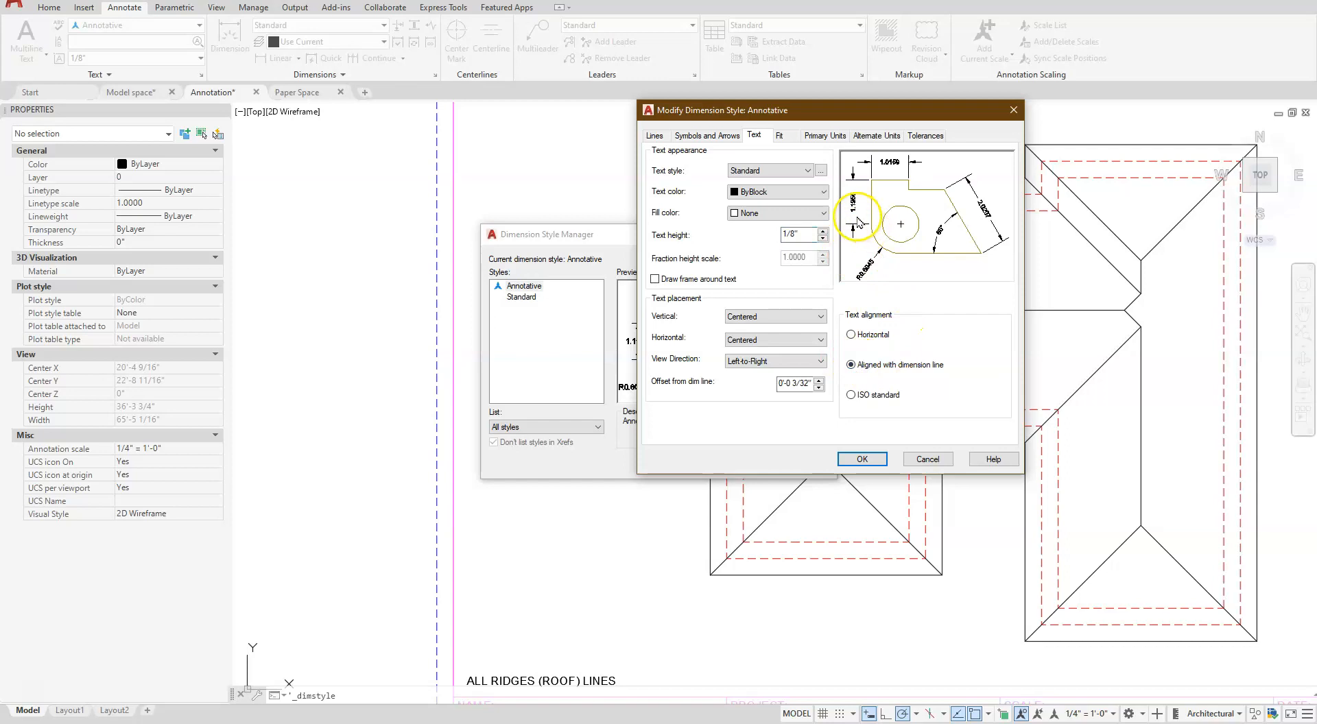
pyautogui.click(766, 316)
pyautogui.click(753, 339)
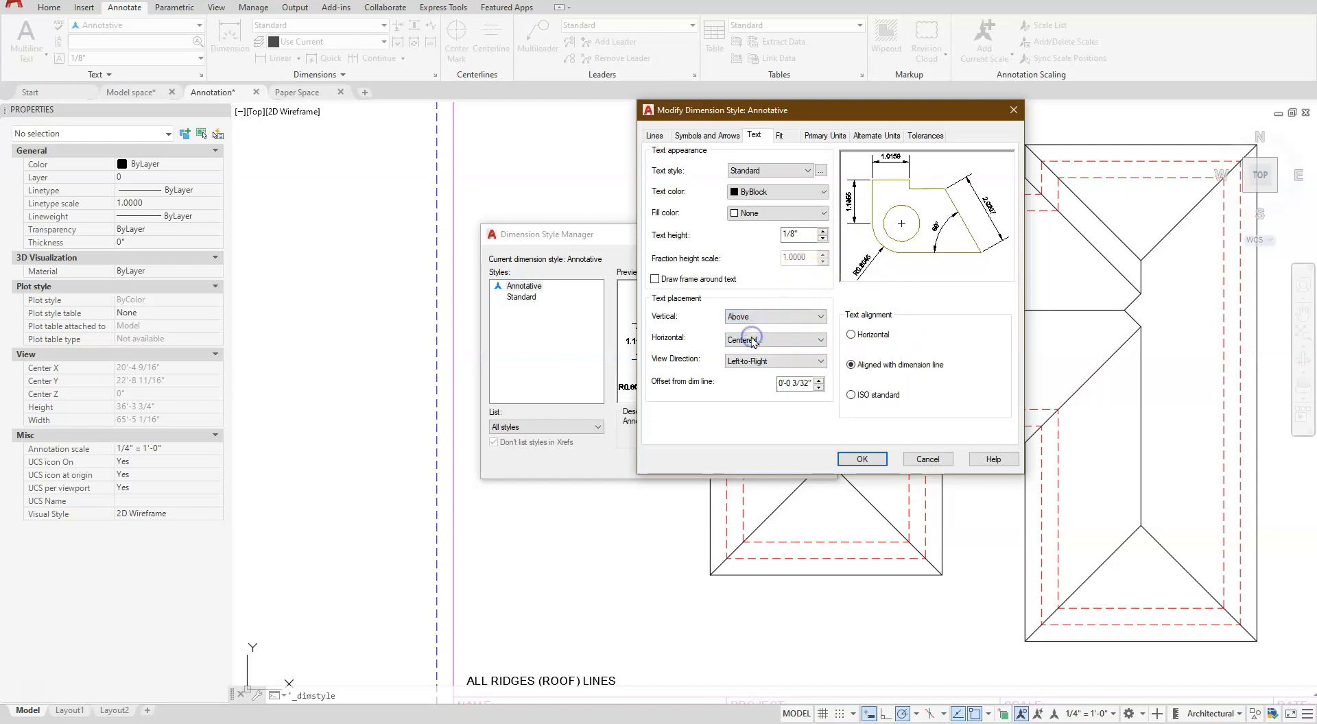
# - Set the Annotative dimension style's first and second arrowheads to Architectural tick and its center marks to None
pyautogui.click(714, 134)
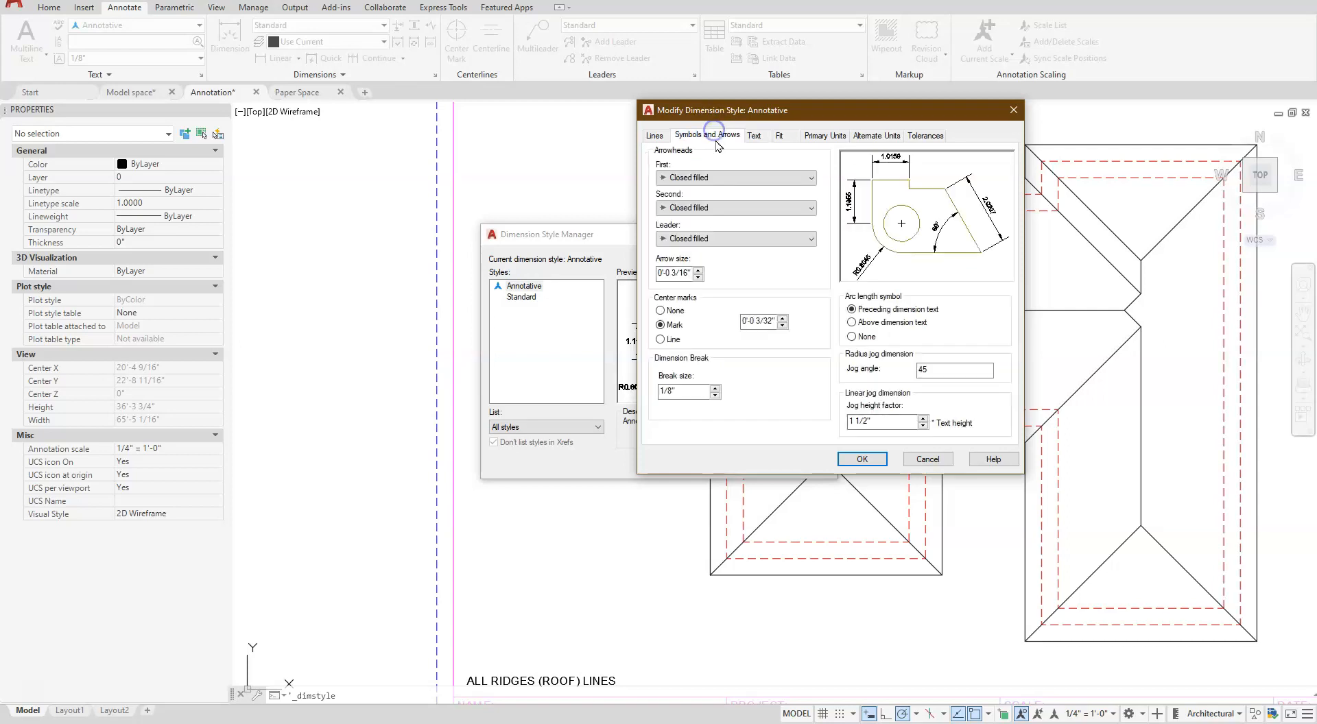
pyautogui.click(735, 178)
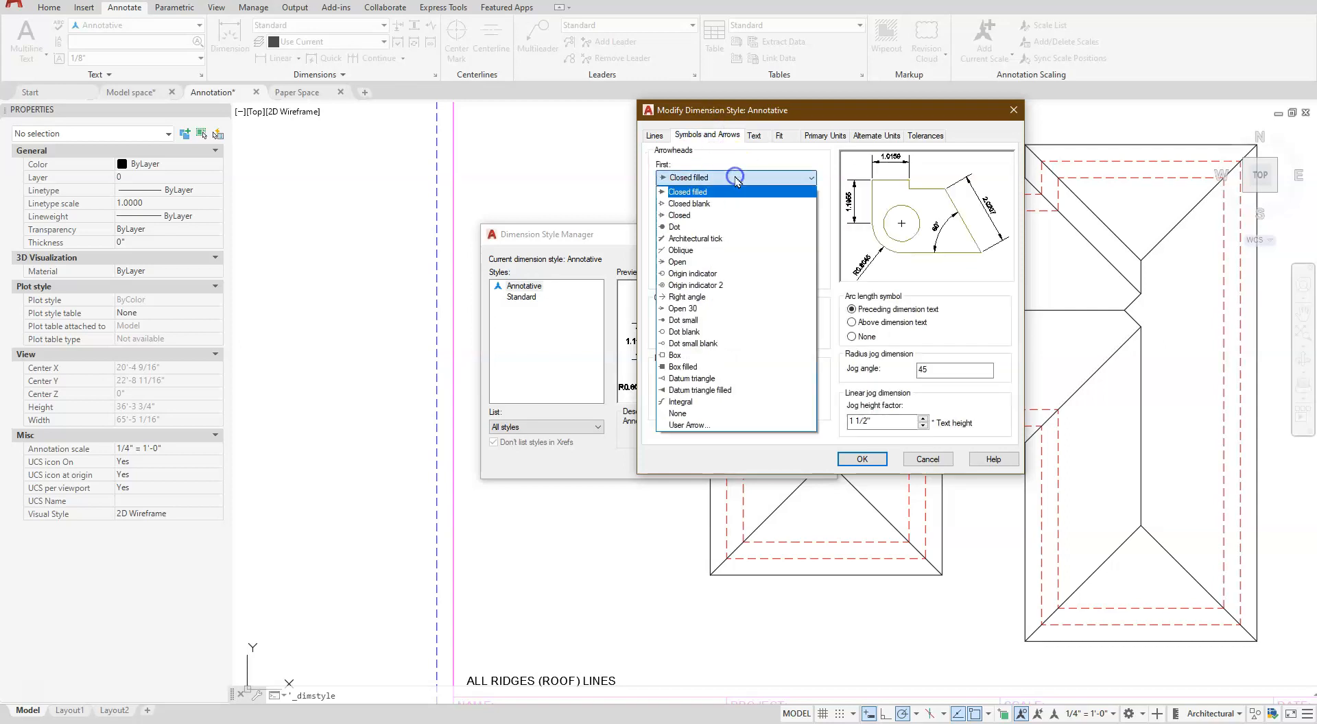
pyautogui.click(694, 238)
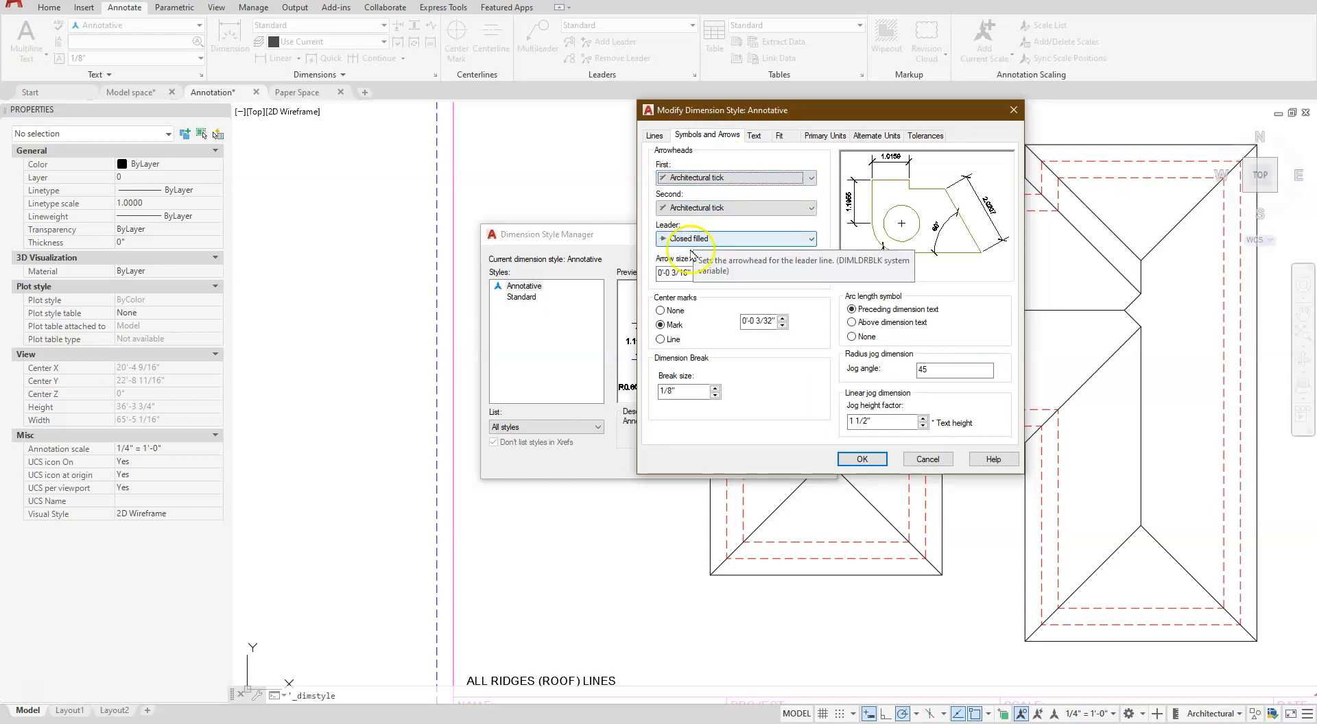
pyautogui.click(664, 312)
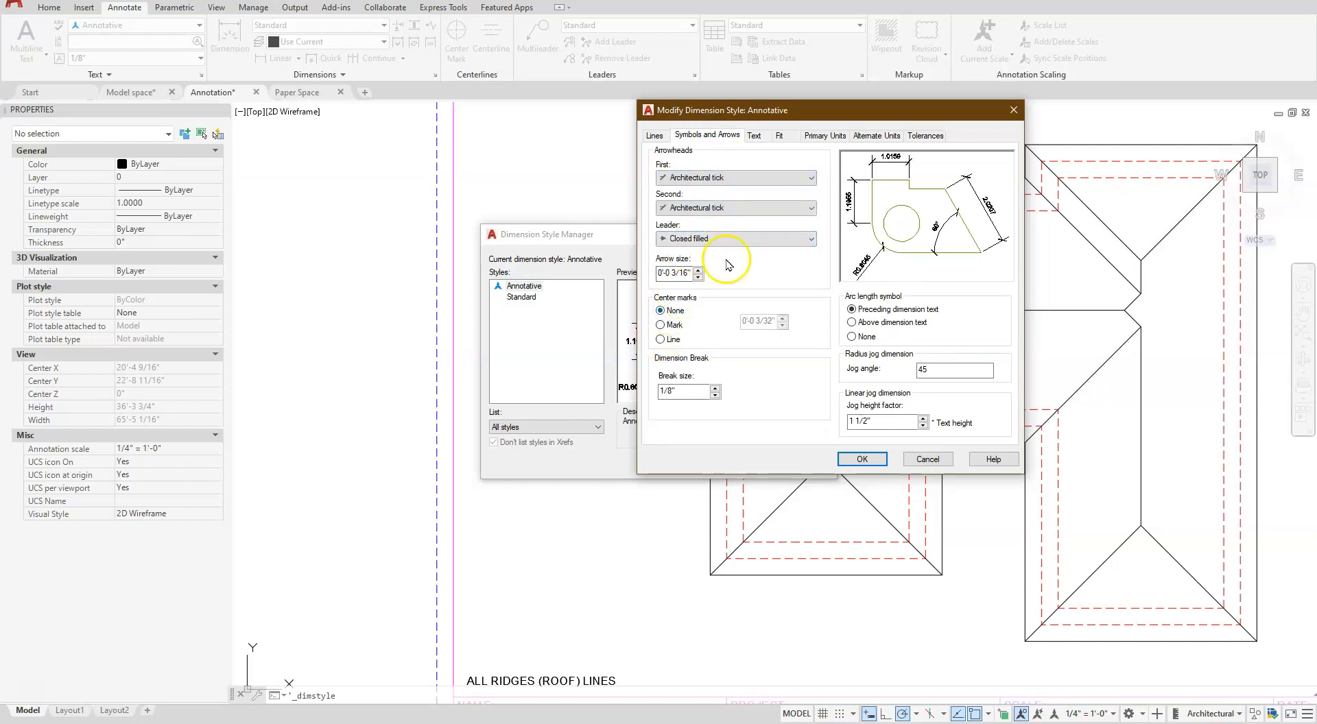
# - Set the style's primary units to Architectural, turn off 0 inches suppression, and save the style changes
pyautogui.click(816, 135)
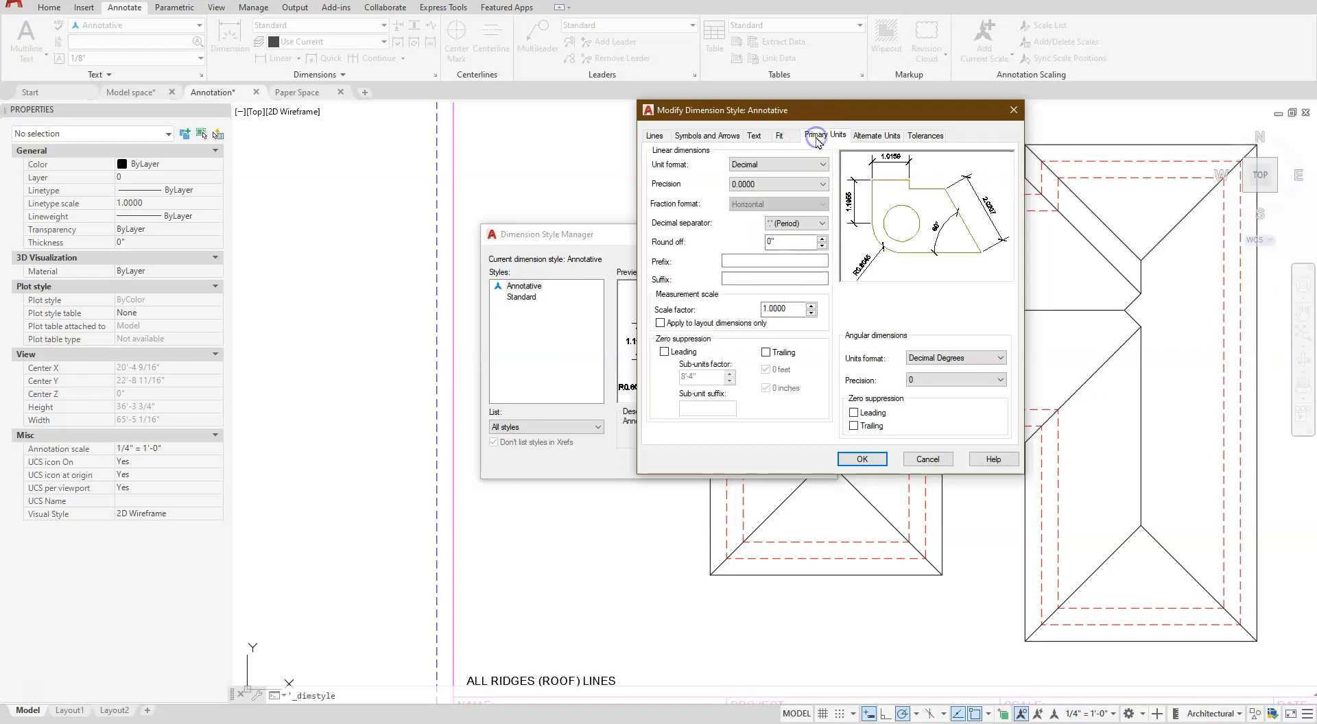
pyautogui.click(769, 166)
pyautogui.click(765, 205)
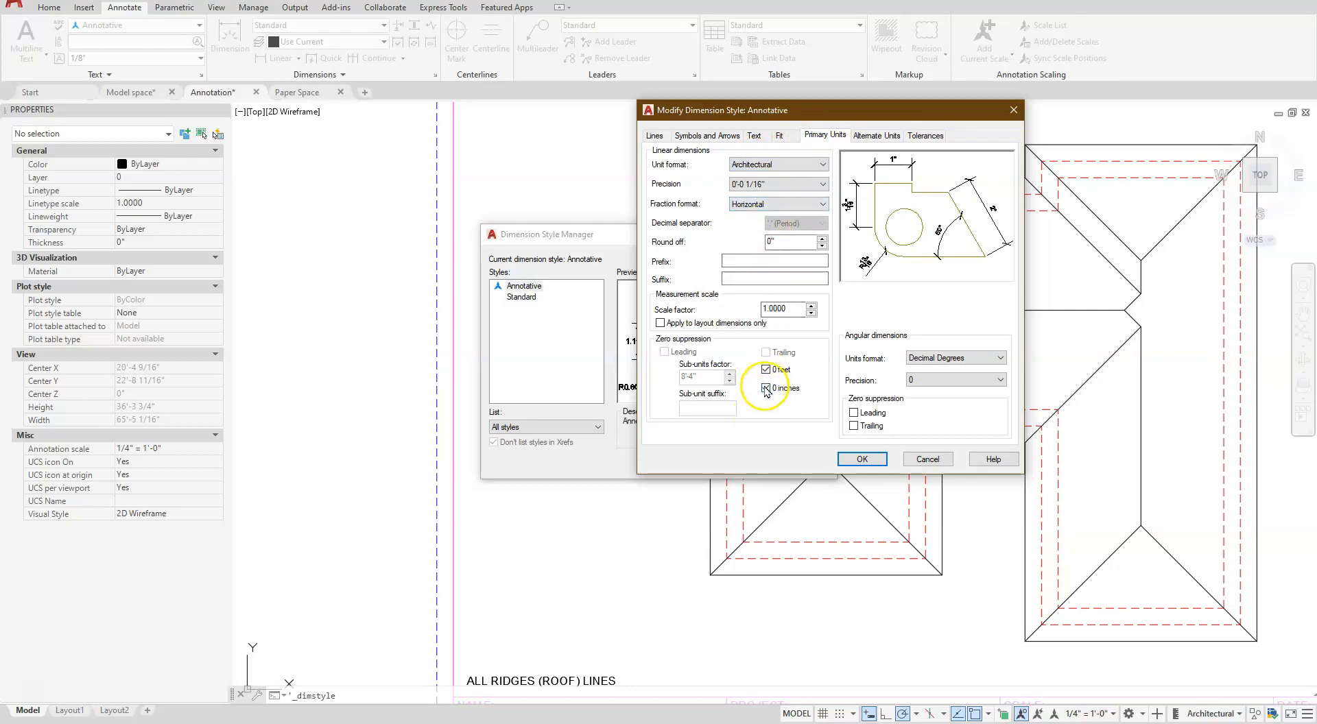
pyautogui.click(765, 389)
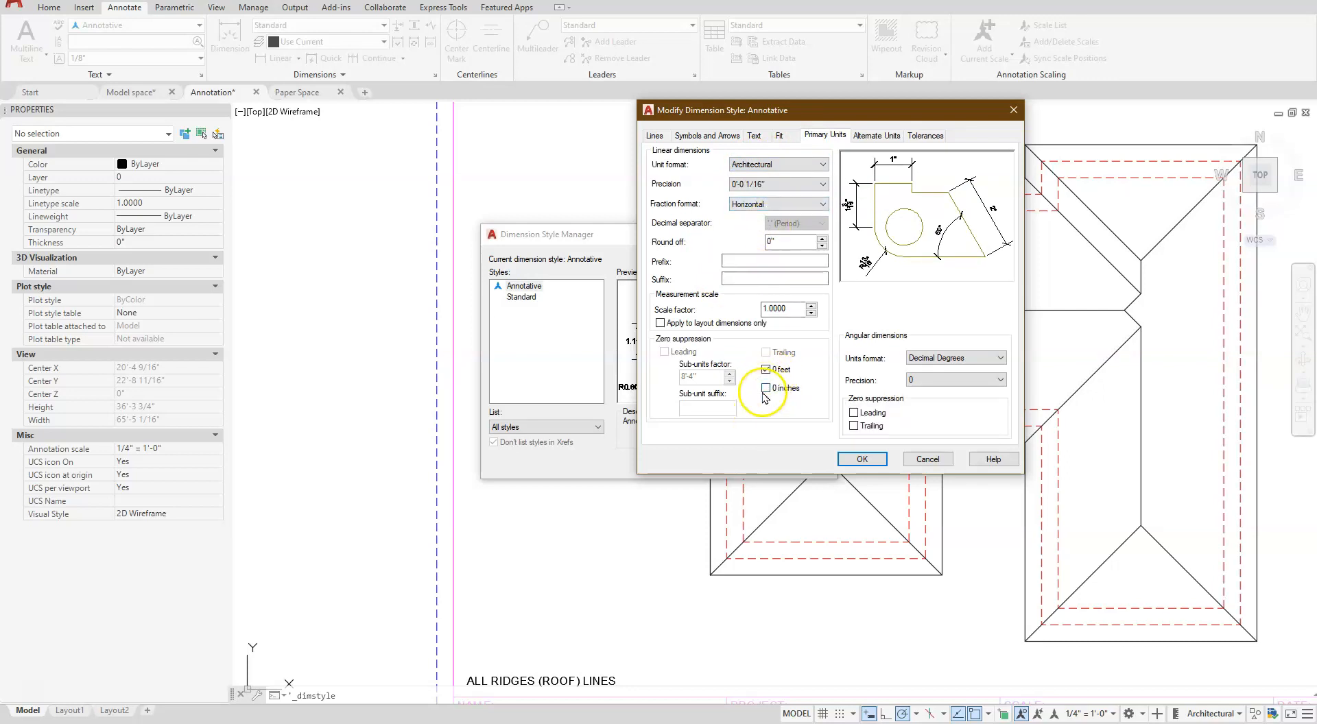
pyautogui.click(861, 458)
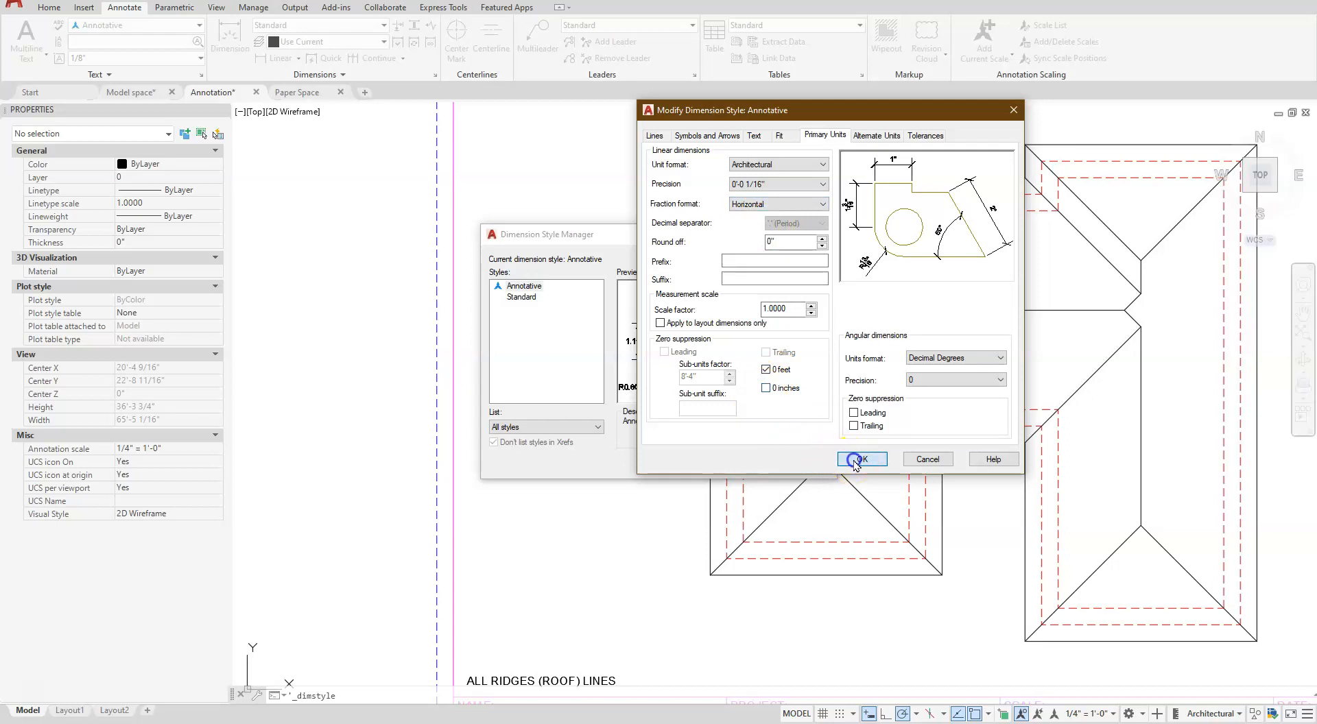
pyautogui.click(739, 461)
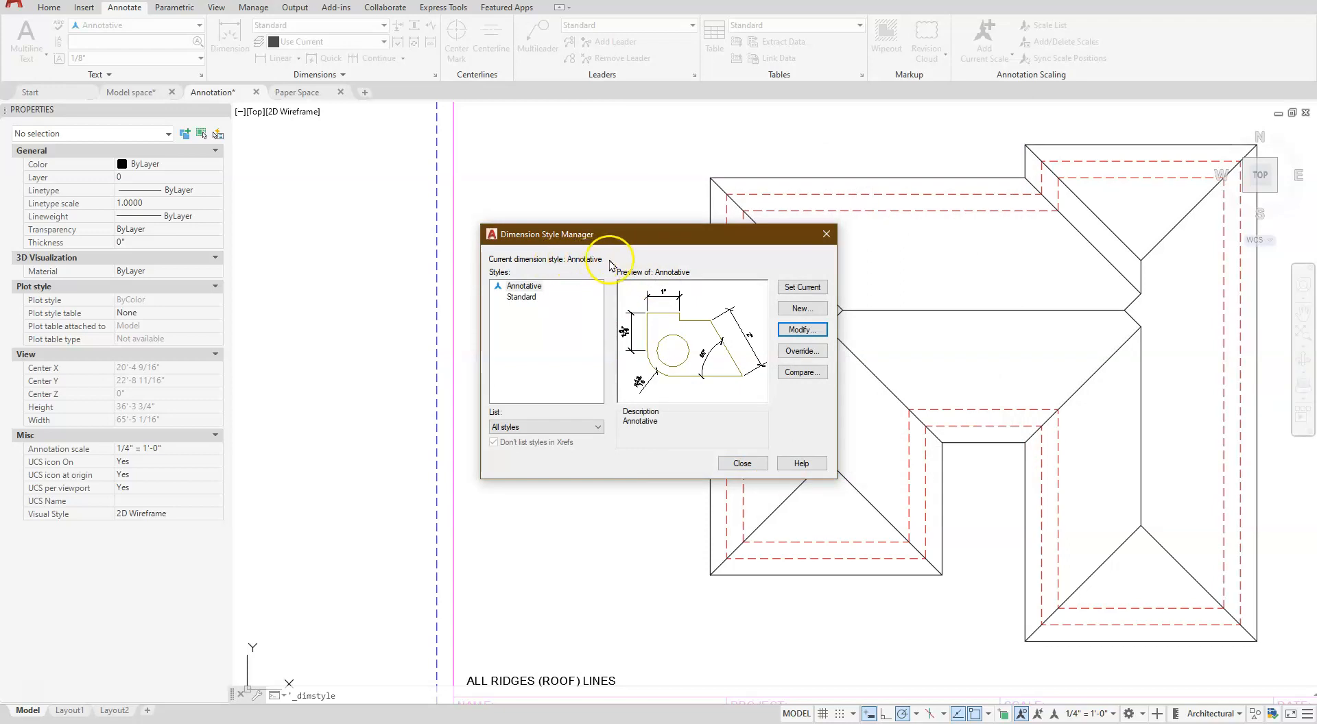
pyautogui.click(741, 464)
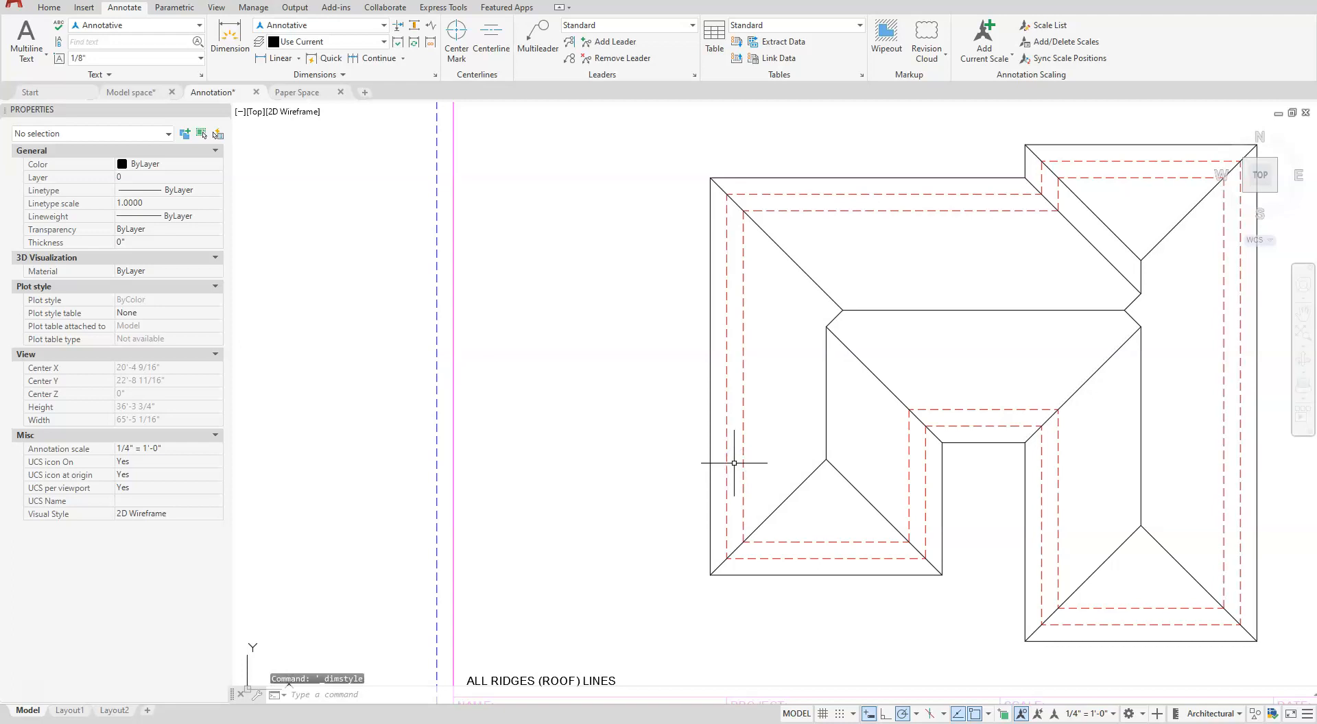
# - On the Dim layer, place a vertical linear dimension left of the house between the lower-left corners of the outer dashed outline's two wings
pyautogui.click(384, 45)
pyautogui.click(319, 129)
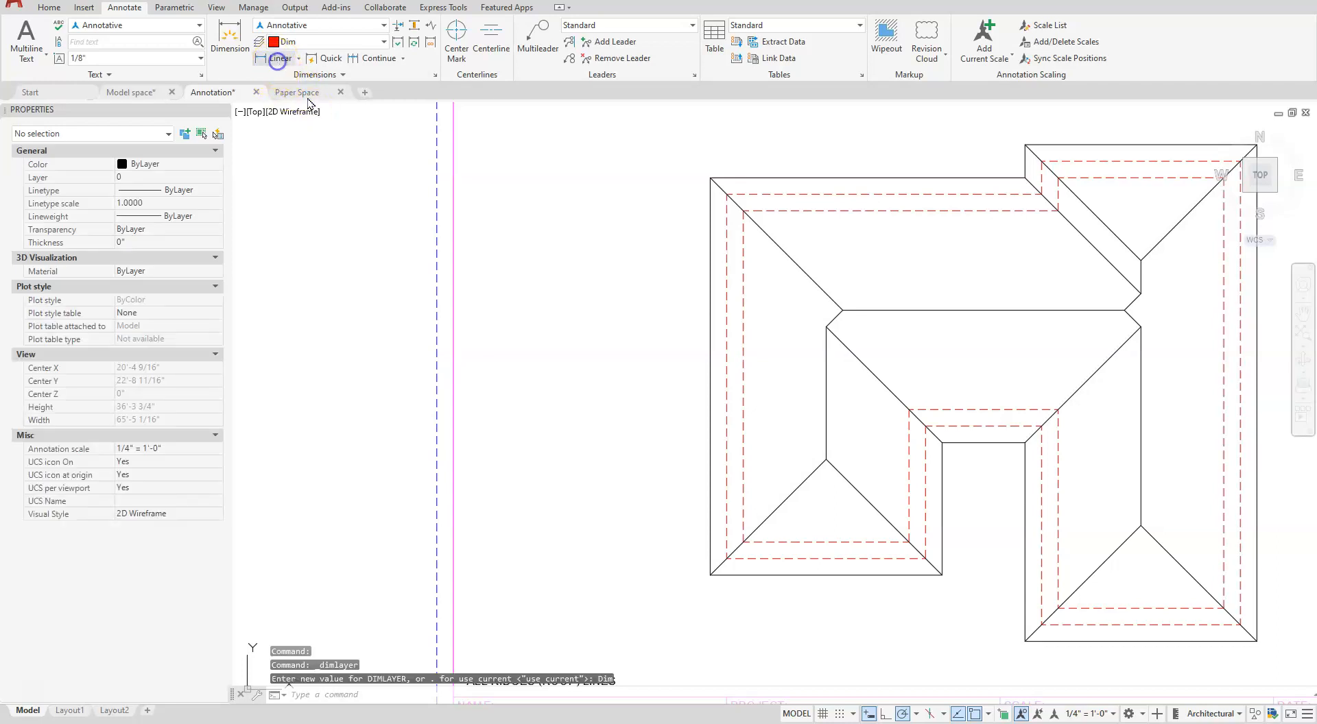
pyautogui.click(1068, 630)
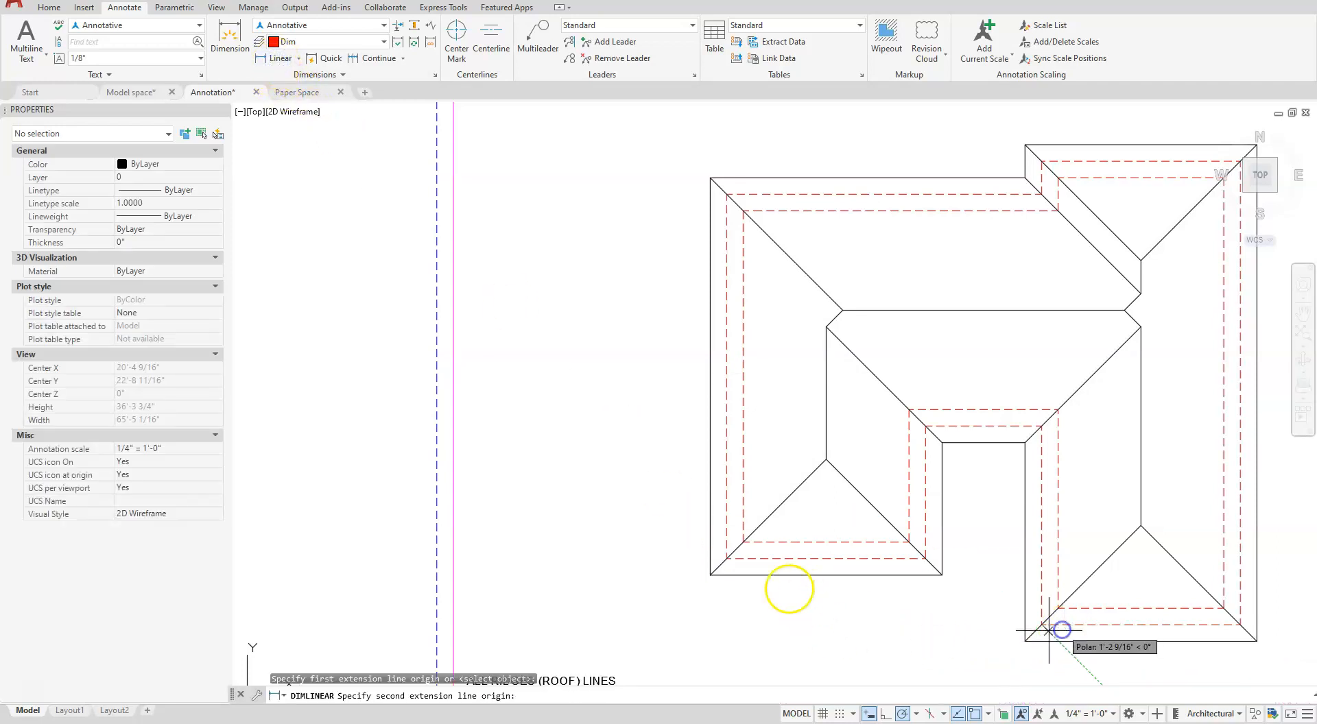
pyautogui.click(747, 559)
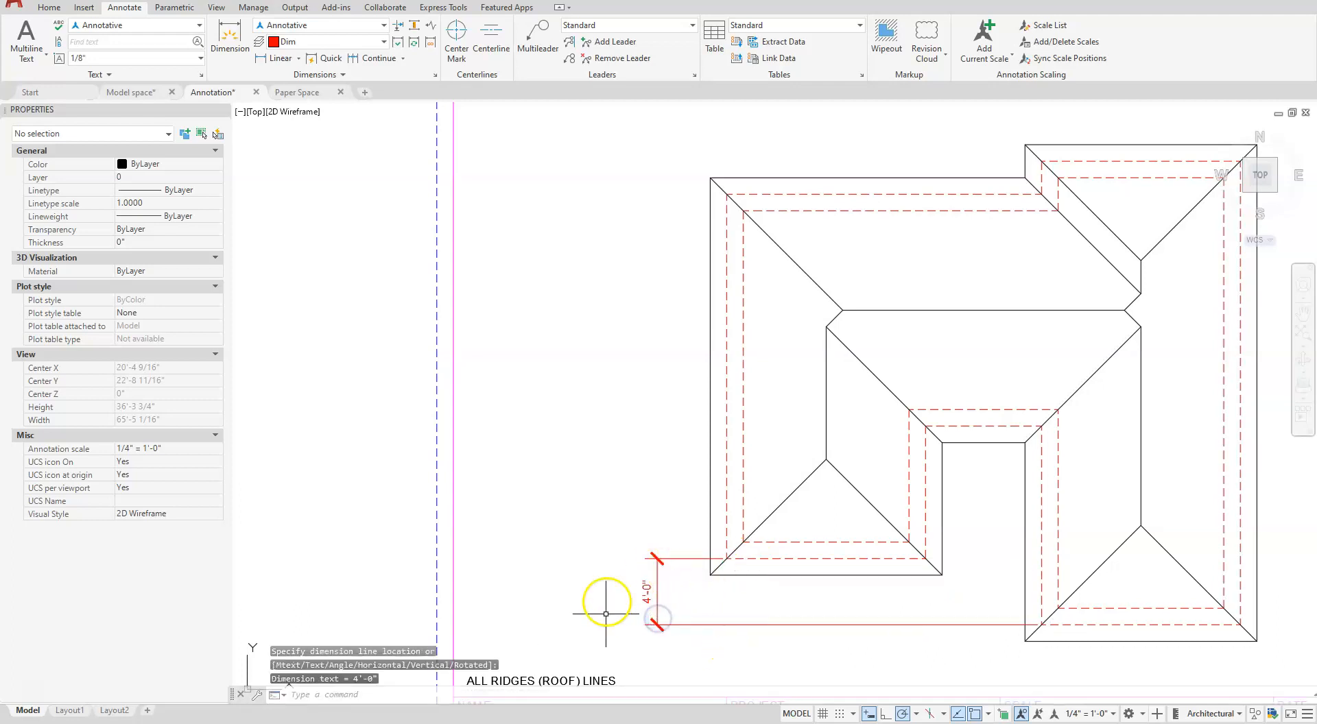
pyautogui.click(645, 583)
# - Check the Annotative dimension style's Fit settings for the scale of dimension features, leaving the style unmodified
pyautogui.click(434, 75)
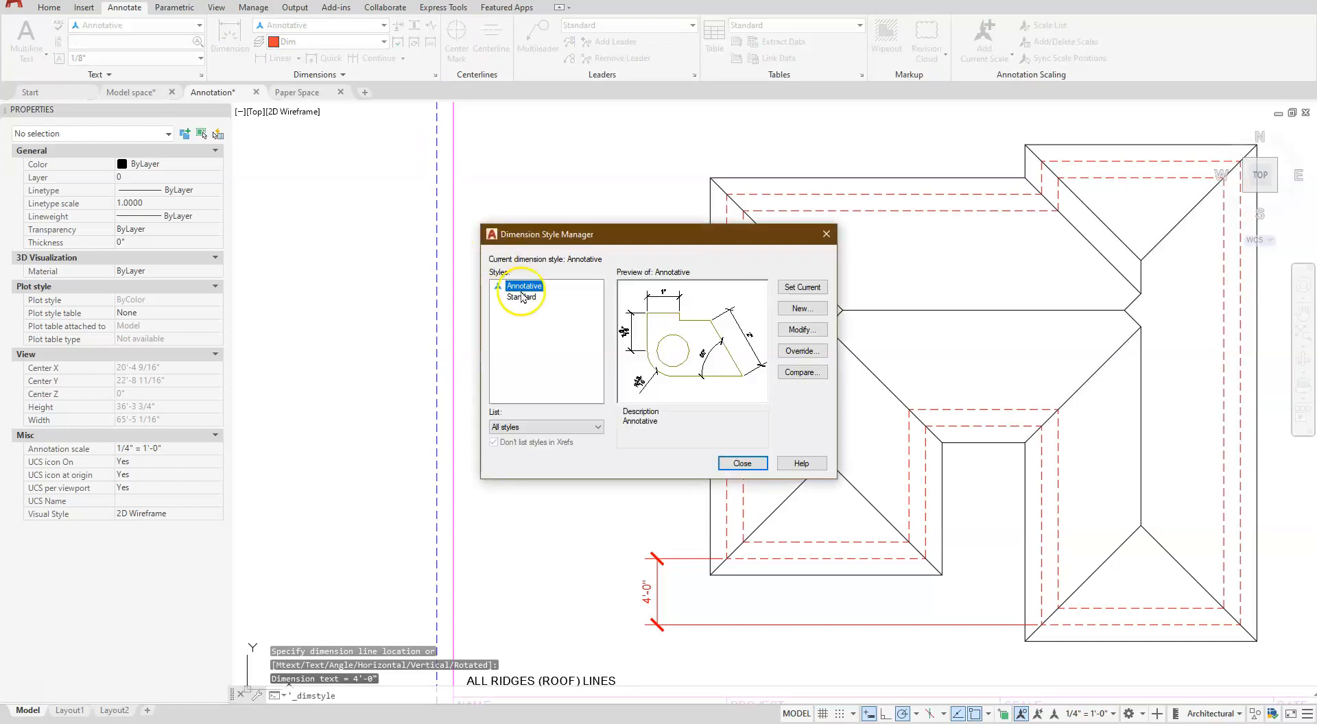
pyautogui.click(794, 330)
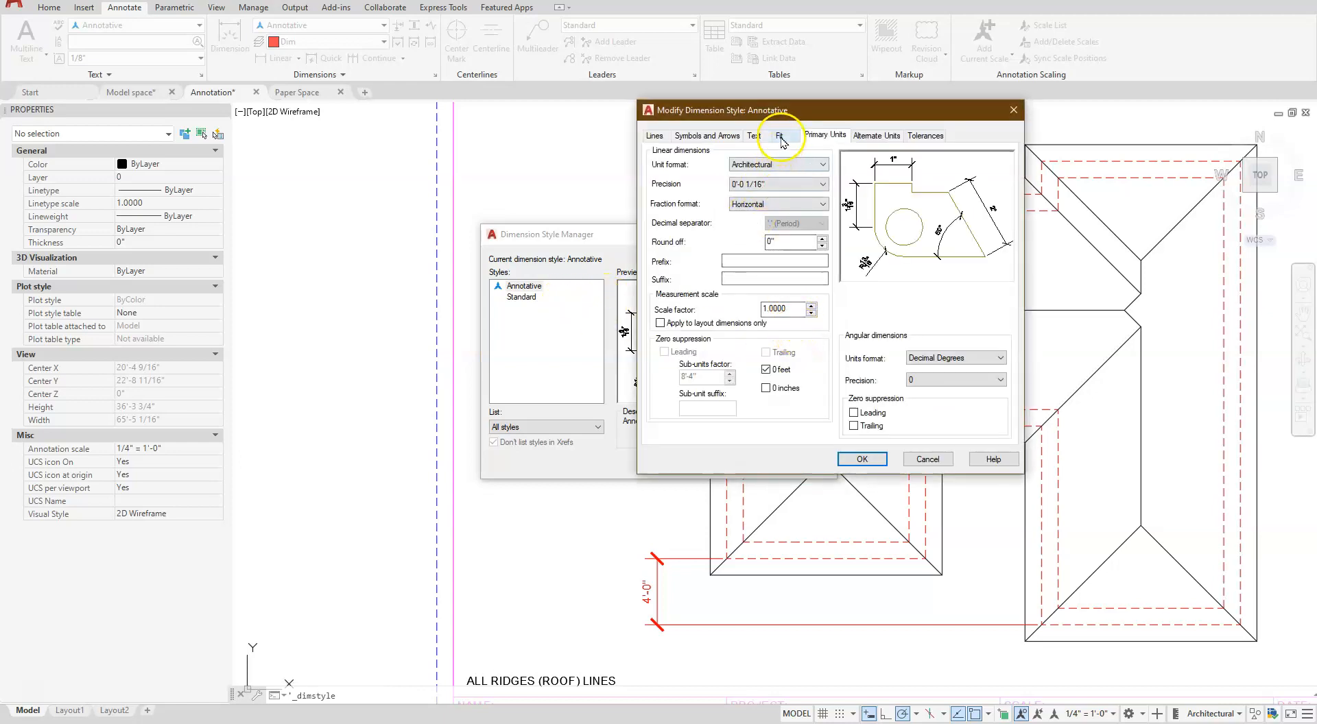
pyautogui.click(780, 136)
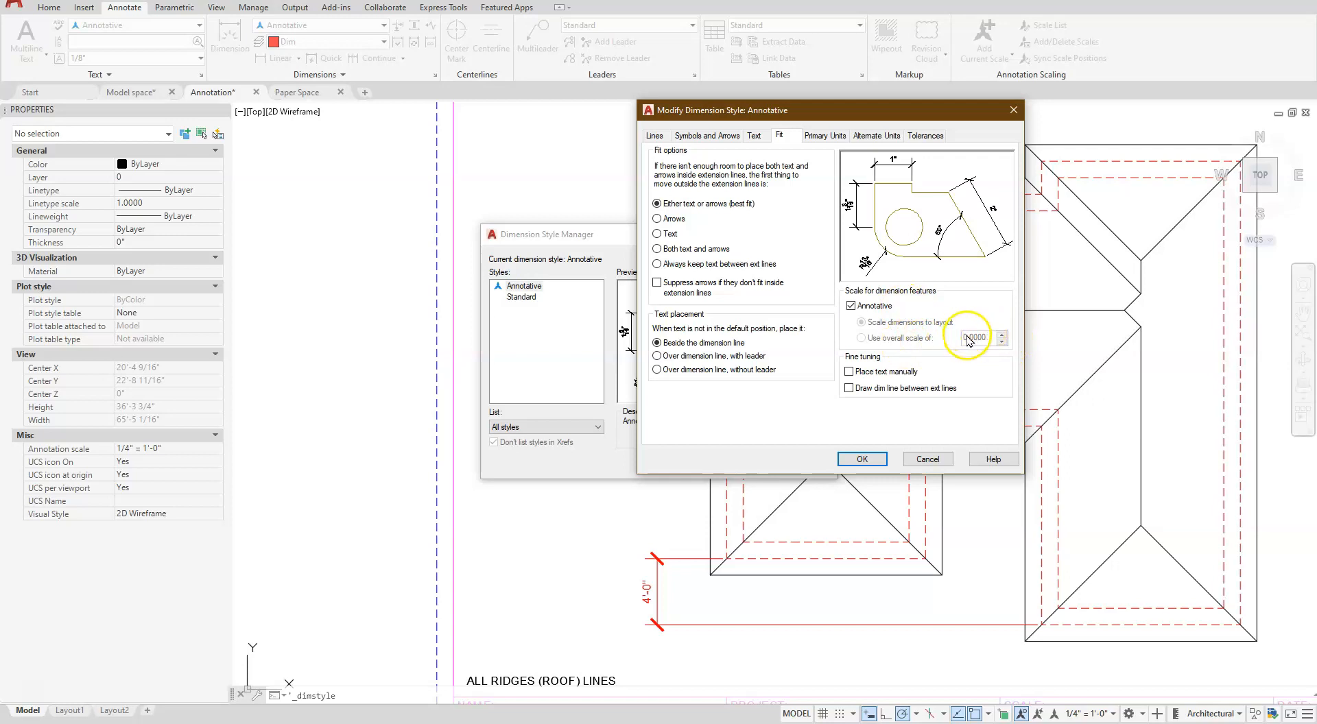
pyautogui.click(929, 460)
pyautogui.click(748, 460)
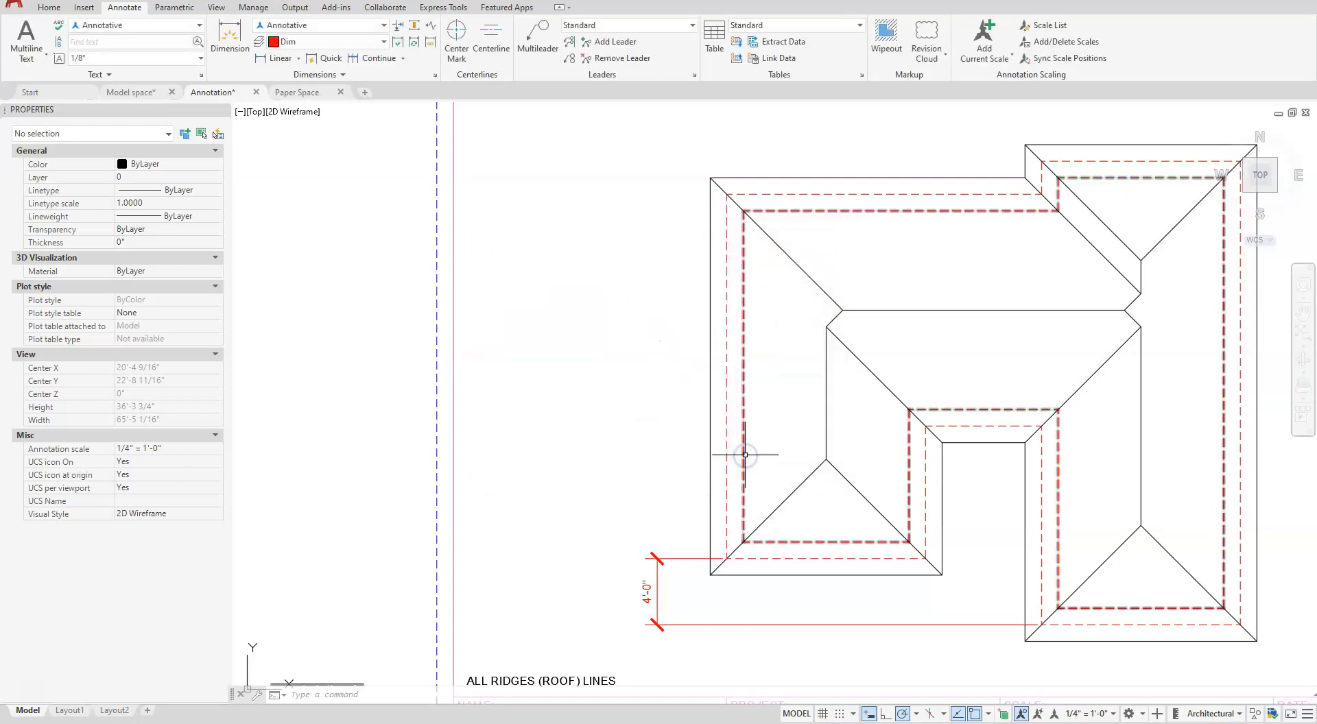
# - Continue the vertical dimension up to the outer dashed outline's upper-left corner and on to the right wing's upper-left dashed corner
pyautogui.click(300, 60)
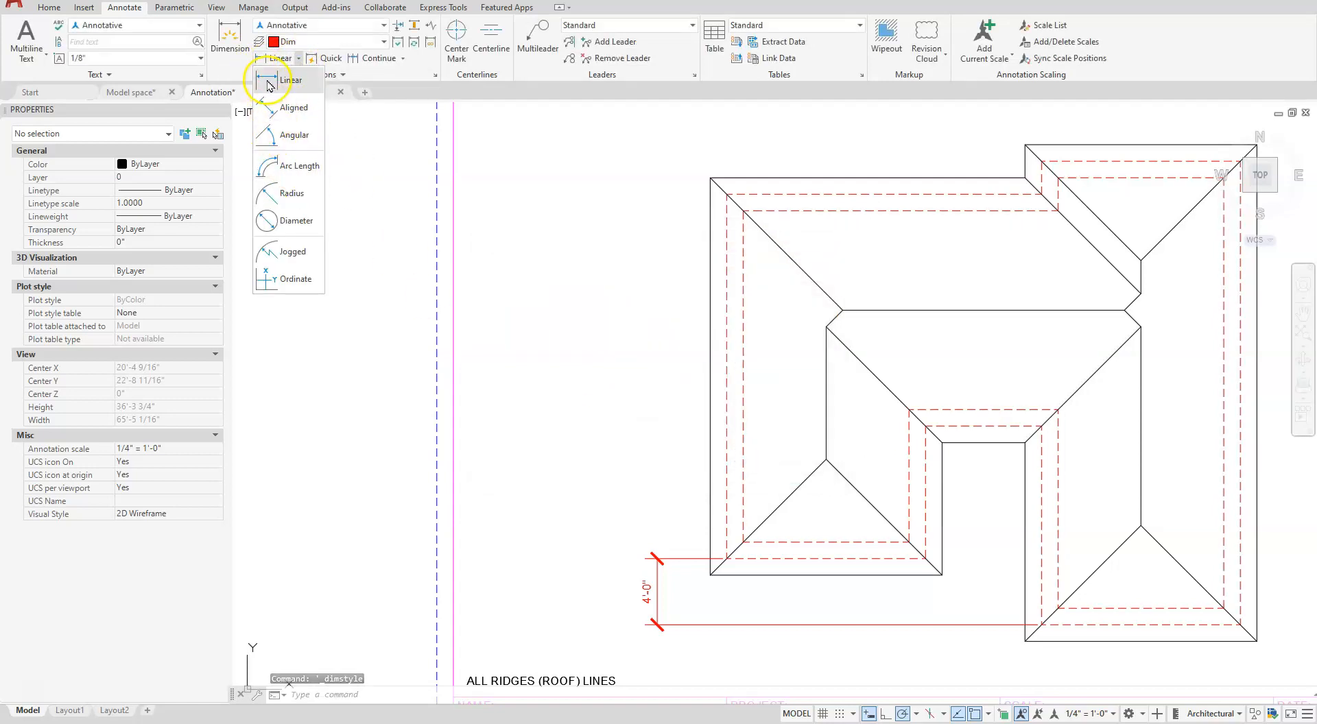
pyautogui.click(372, 59)
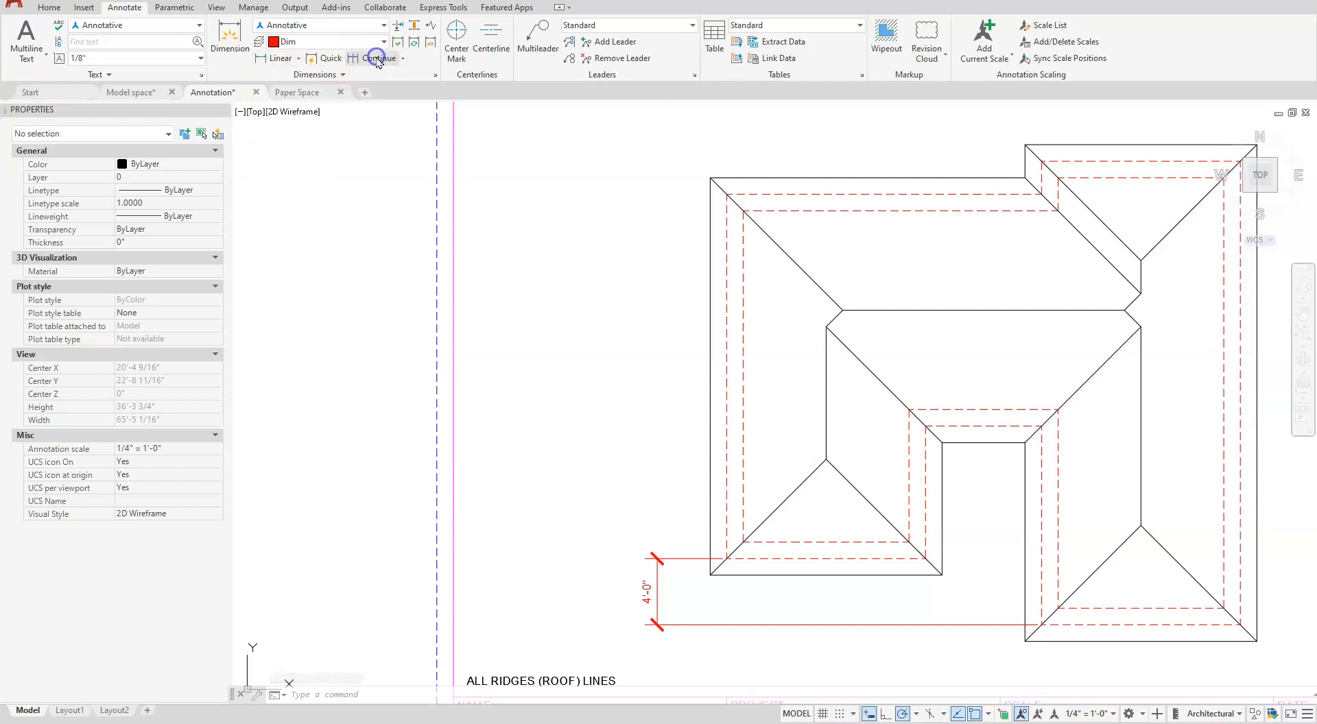
pyautogui.click(726, 194)
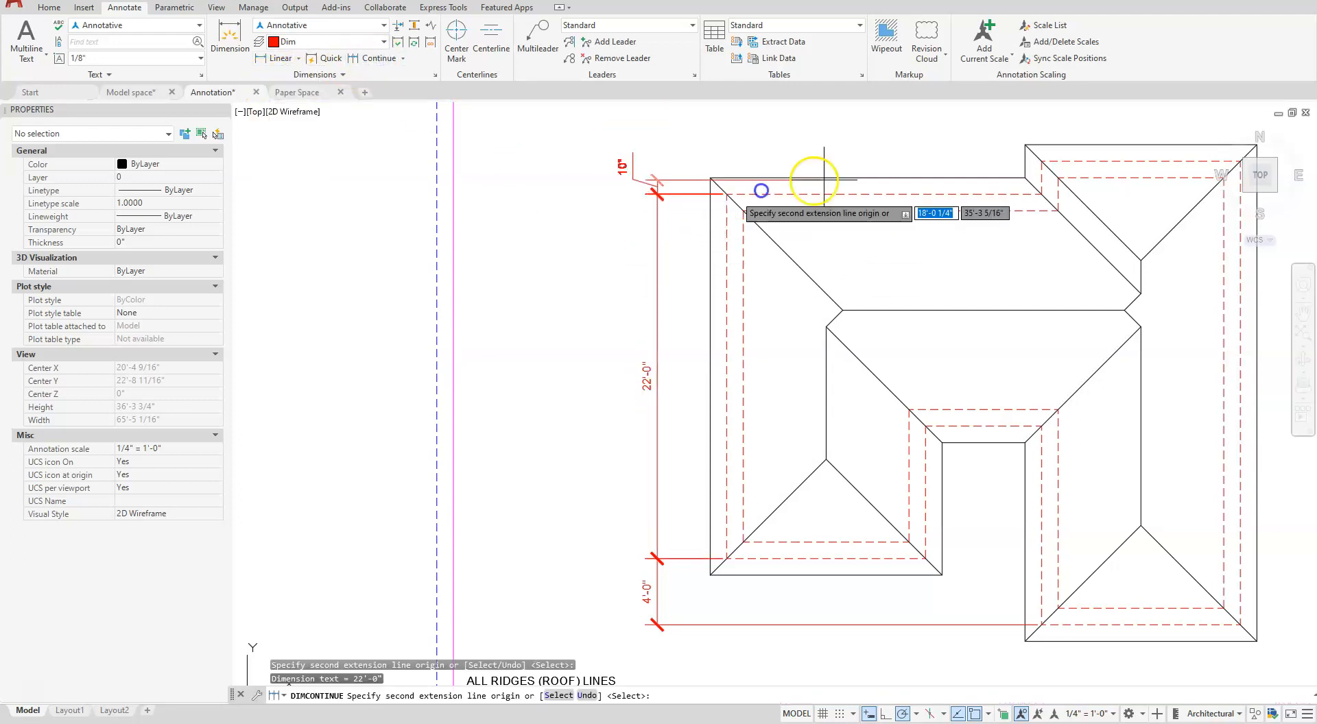
pyautogui.click(1041, 162)
pyautogui.press('Escape')
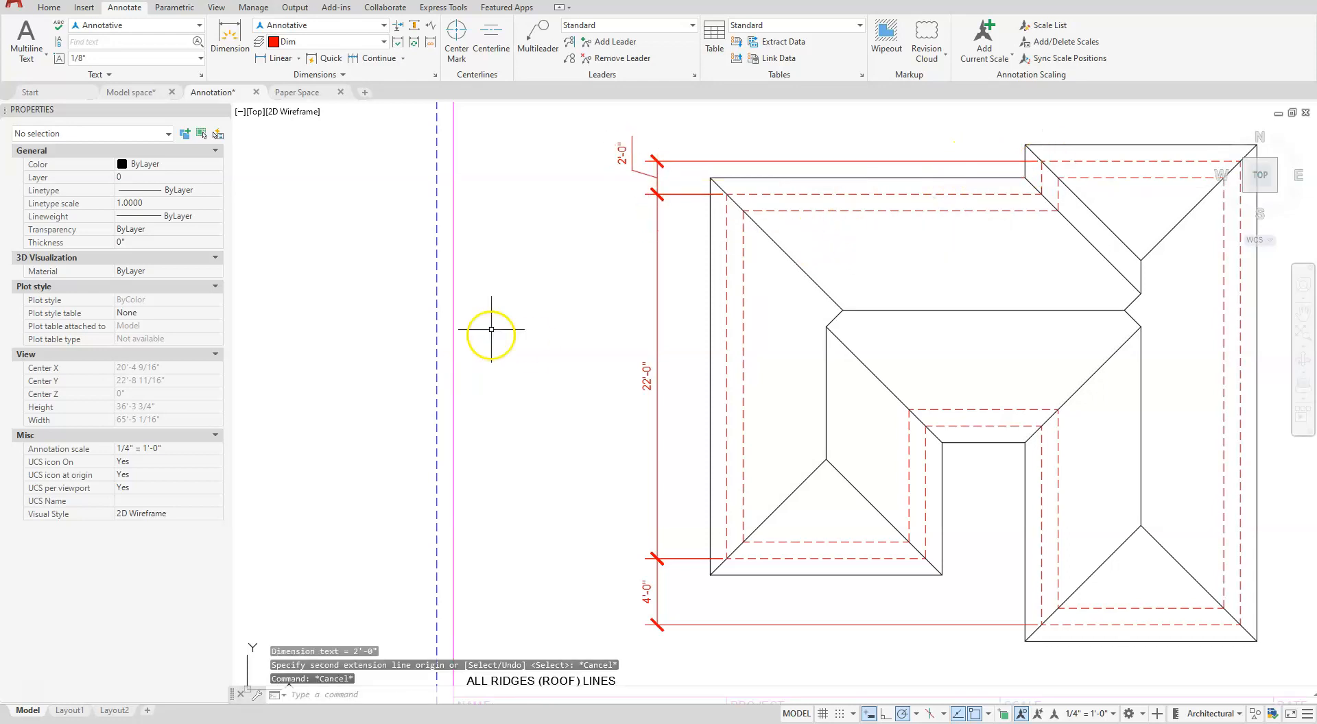
# - Fill in the title block's PROJECT attribute with HOUSE and deselect the block
pyautogui.scroll(-3, 512, 342)
pyautogui.moveTo(722, 402); pyautogui.dragTo(707, 397, button='middle')
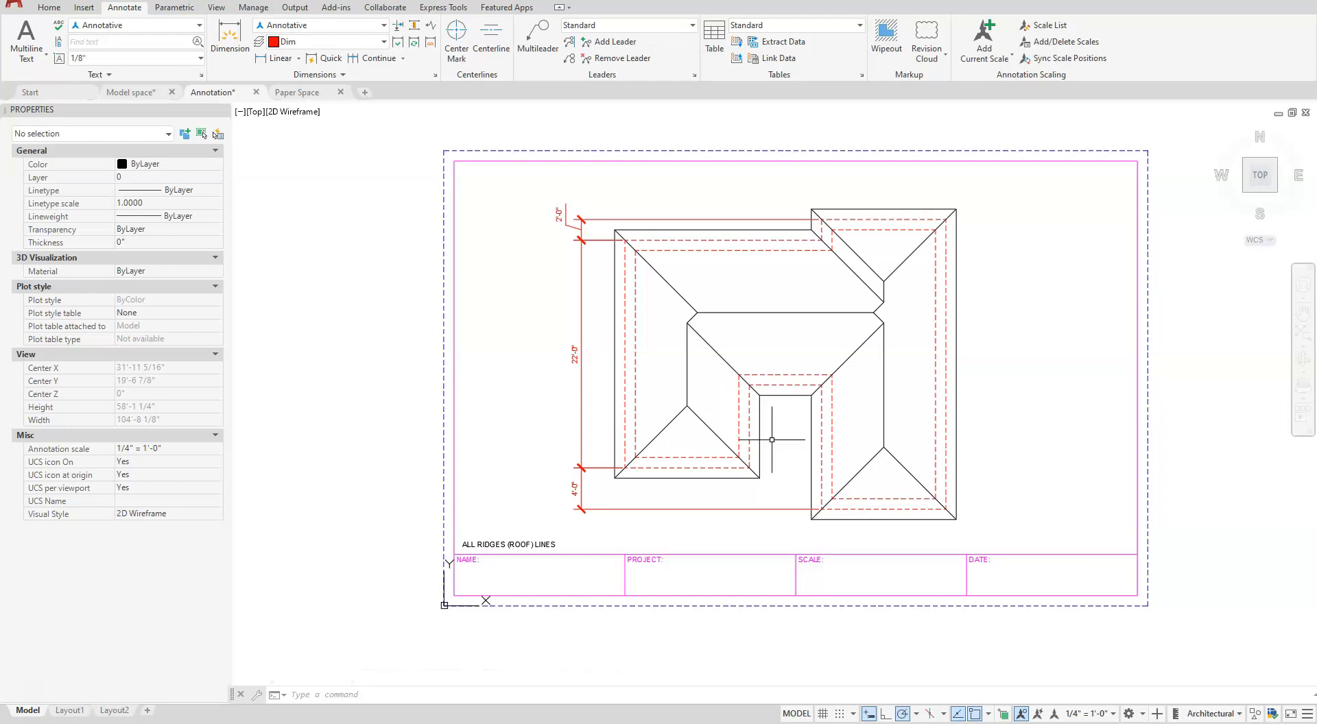
pyautogui.click(838, 555)
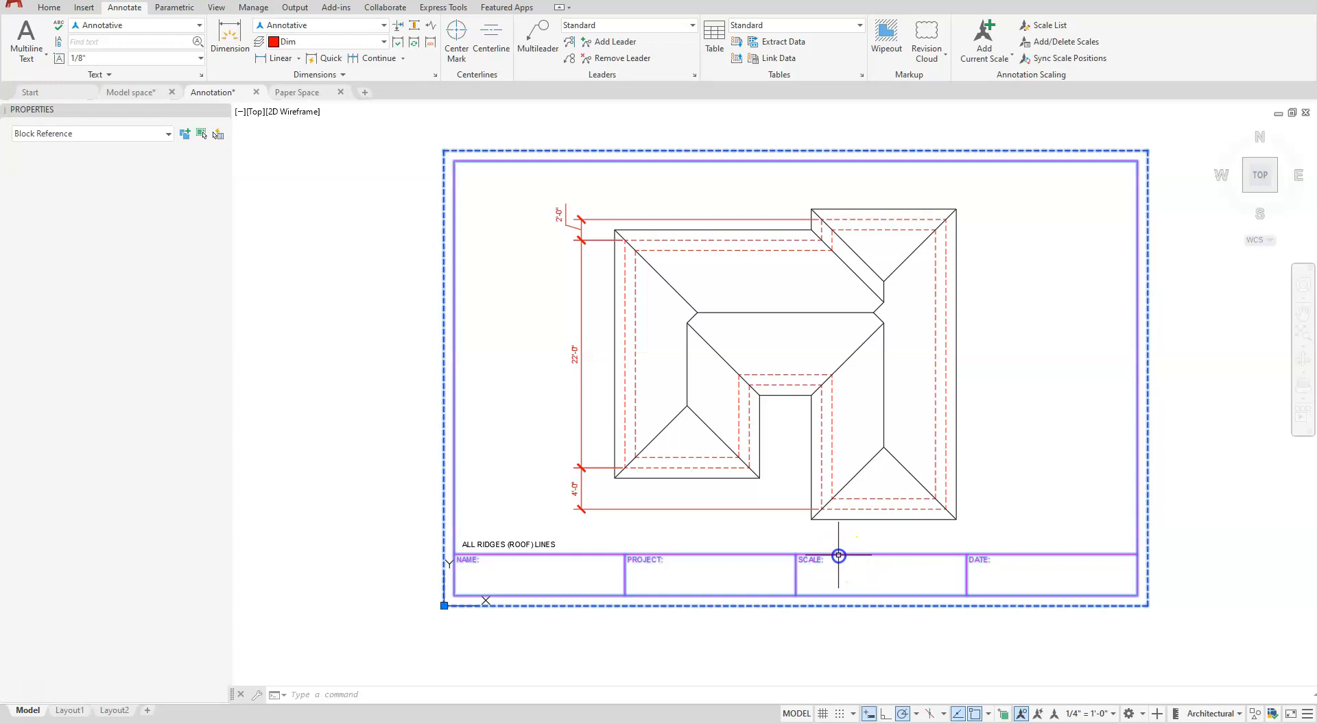
pyautogui.click(141, 500)
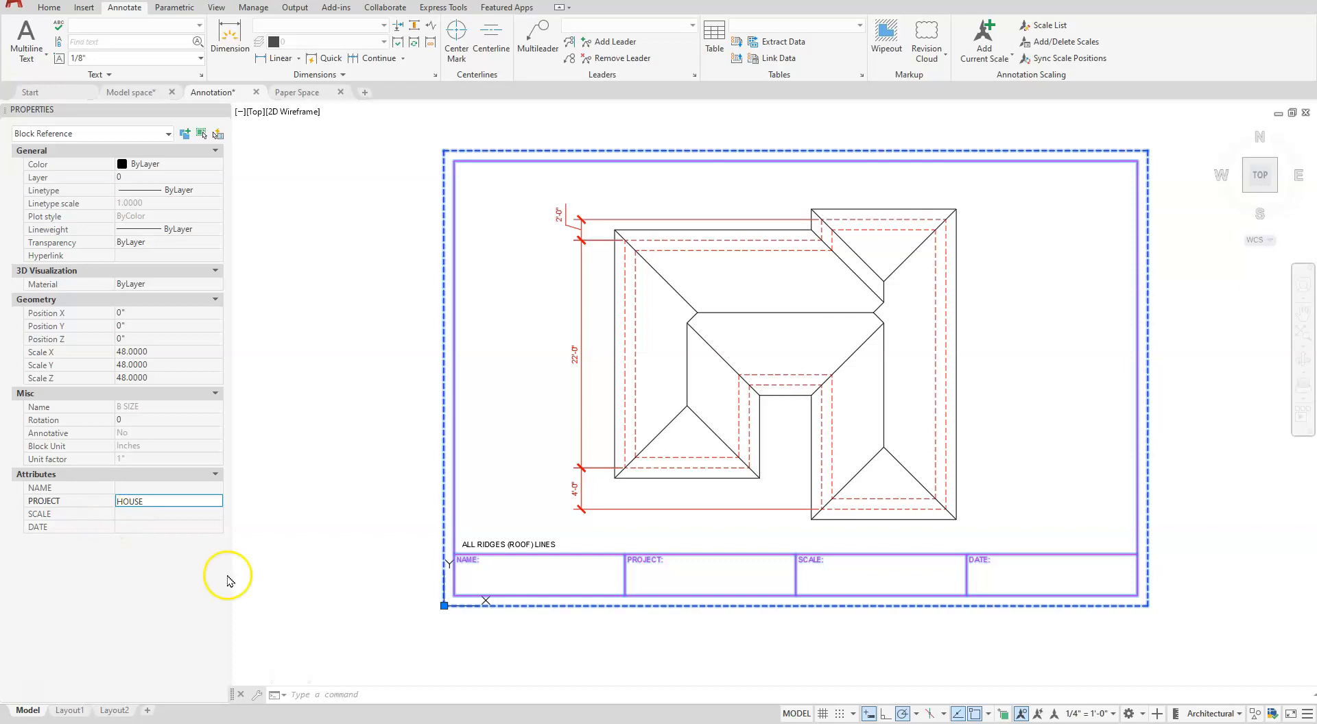
pyautogui.click(132, 513)
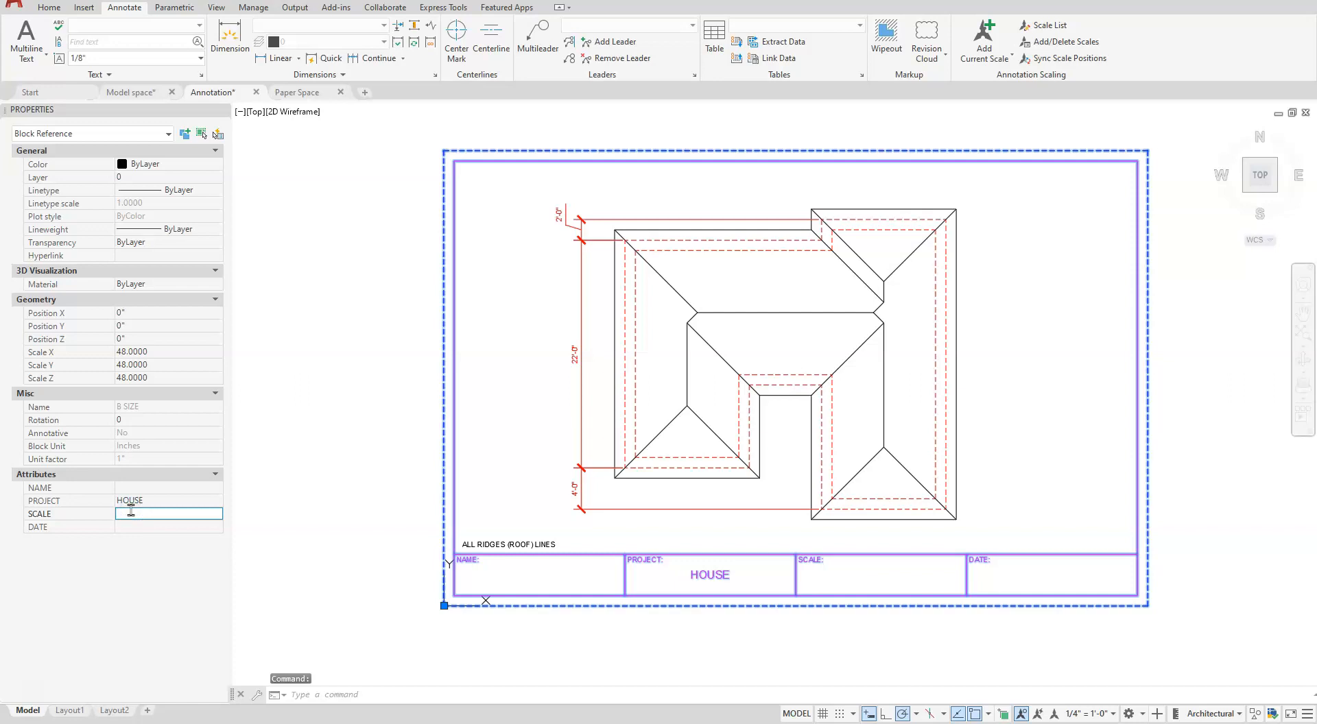
pyautogui.click(371, 270)
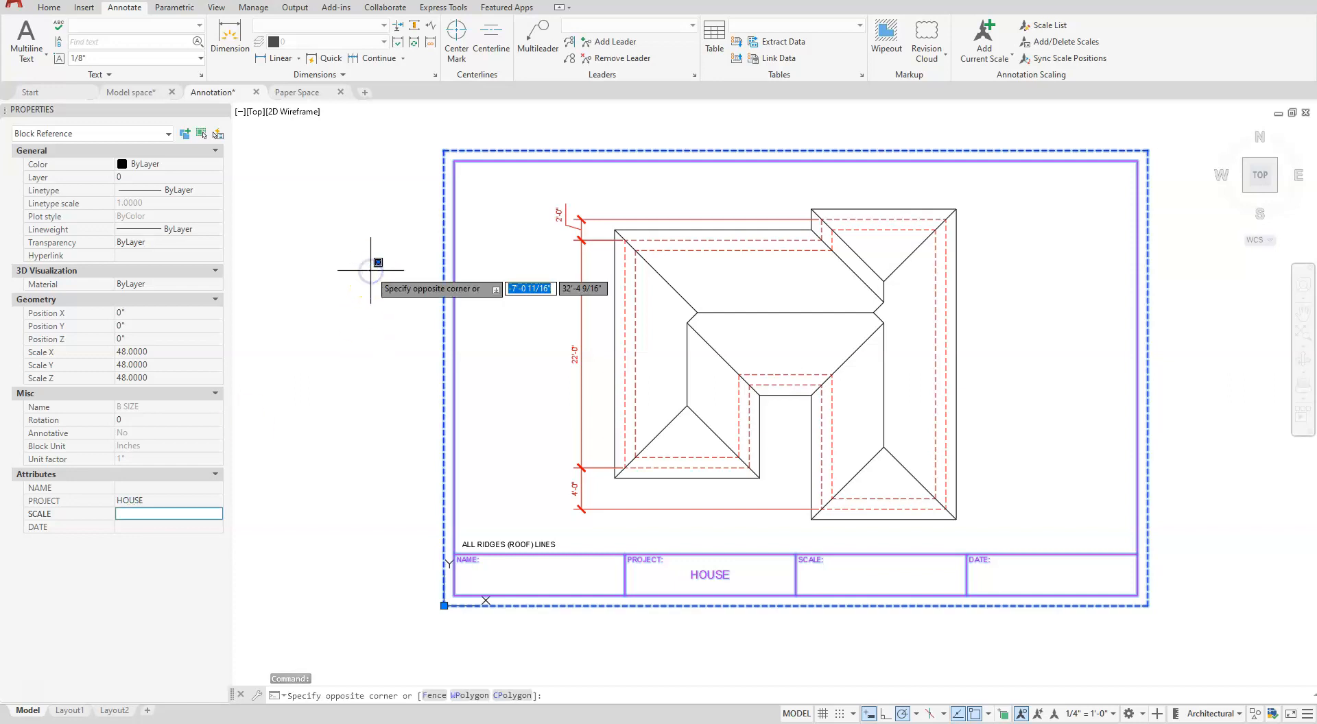
pyautogui.press('Escape')
pyautogui.press('Escape')
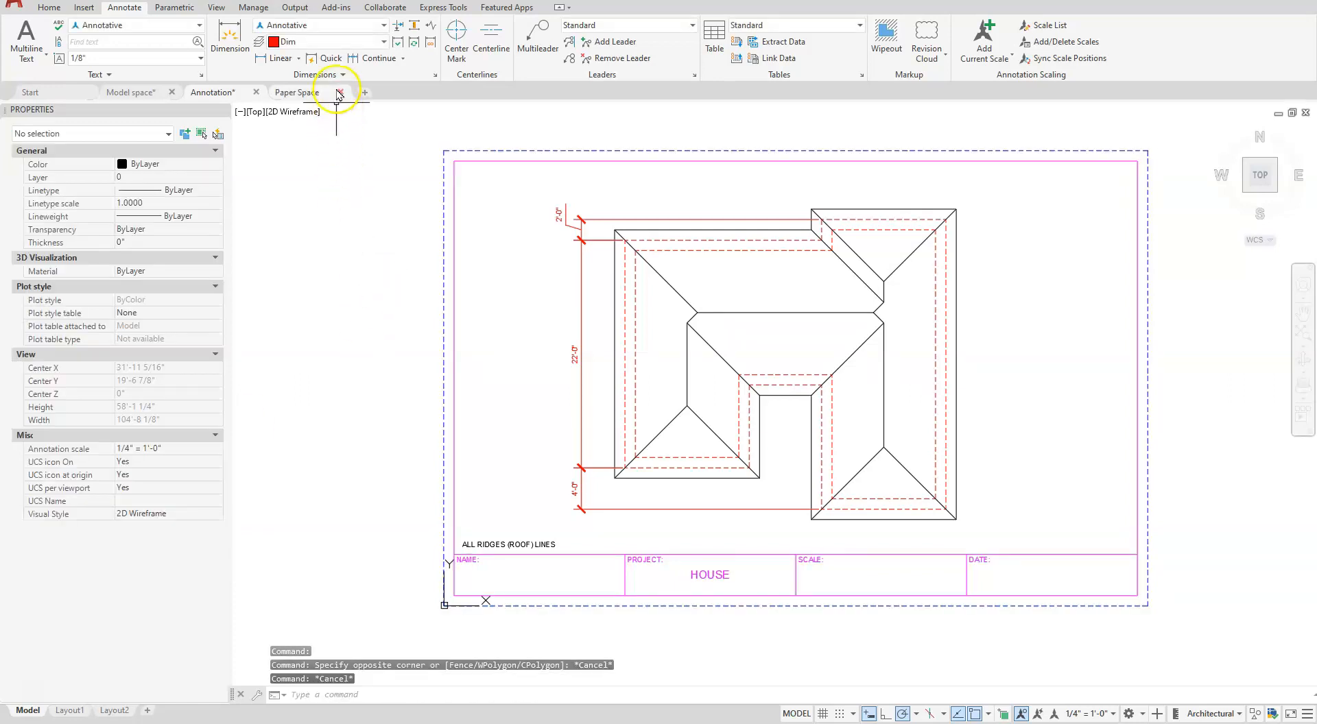
# - Switch to the Paper Space drawing and open its Layout1
pyautogui.click(319, 93)
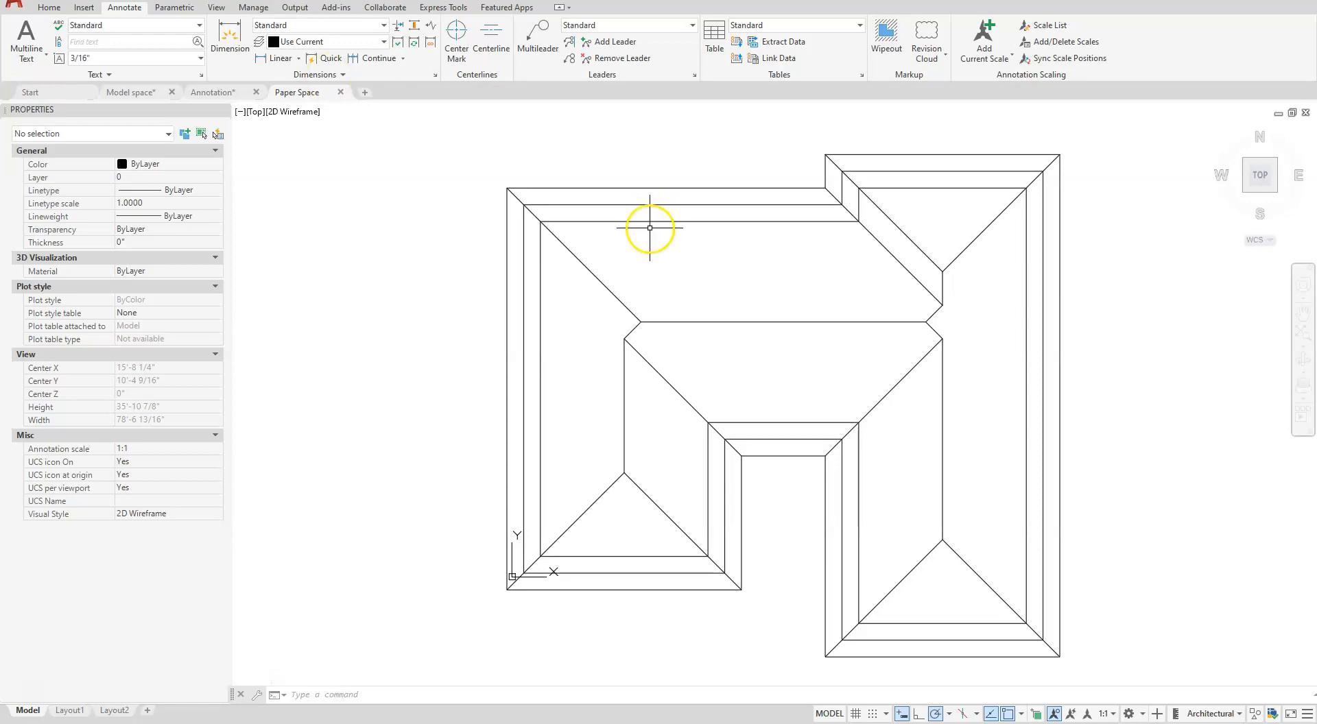
pyautogui.scroll(-2, 649, 227)
pyautogui.click(71, 711)
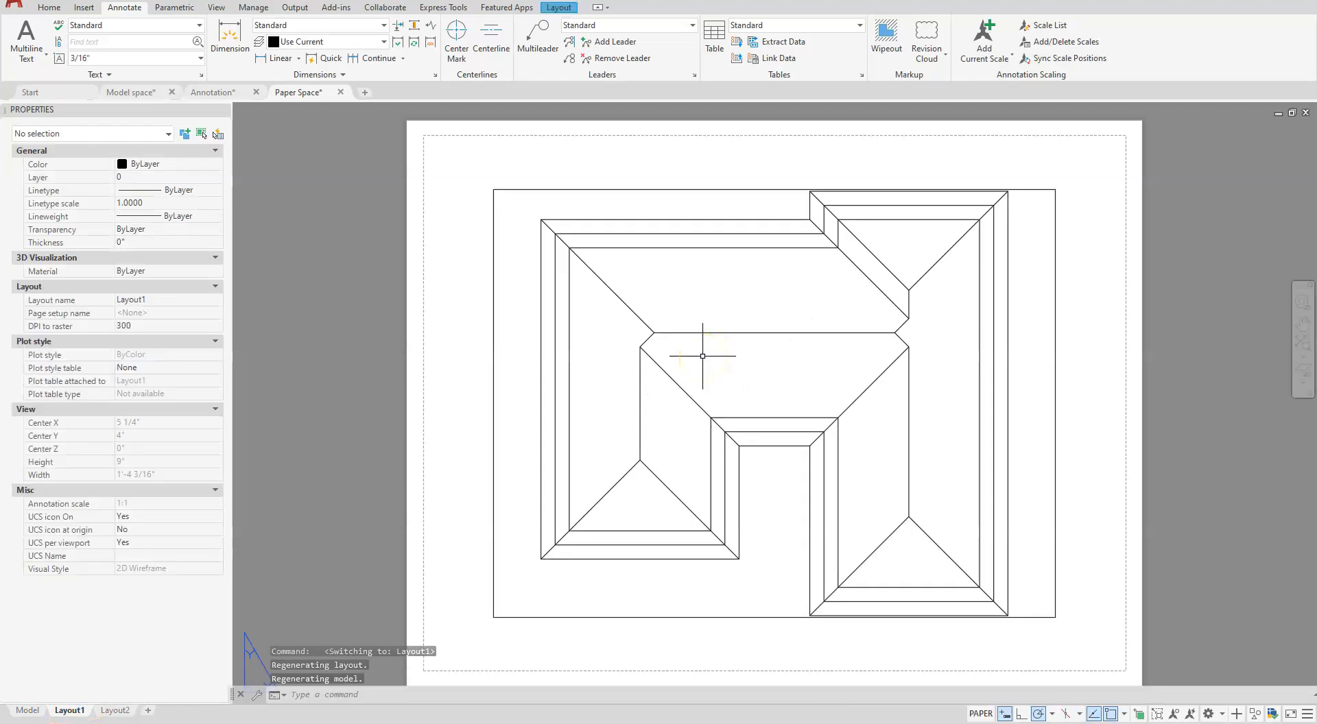
# - Insert the B SIZE.dwg title block into Layout1 with CLASSICINSERT at 0,0,0, uniform scale 1 and rotation 0
pyautogui.write('CLASS')
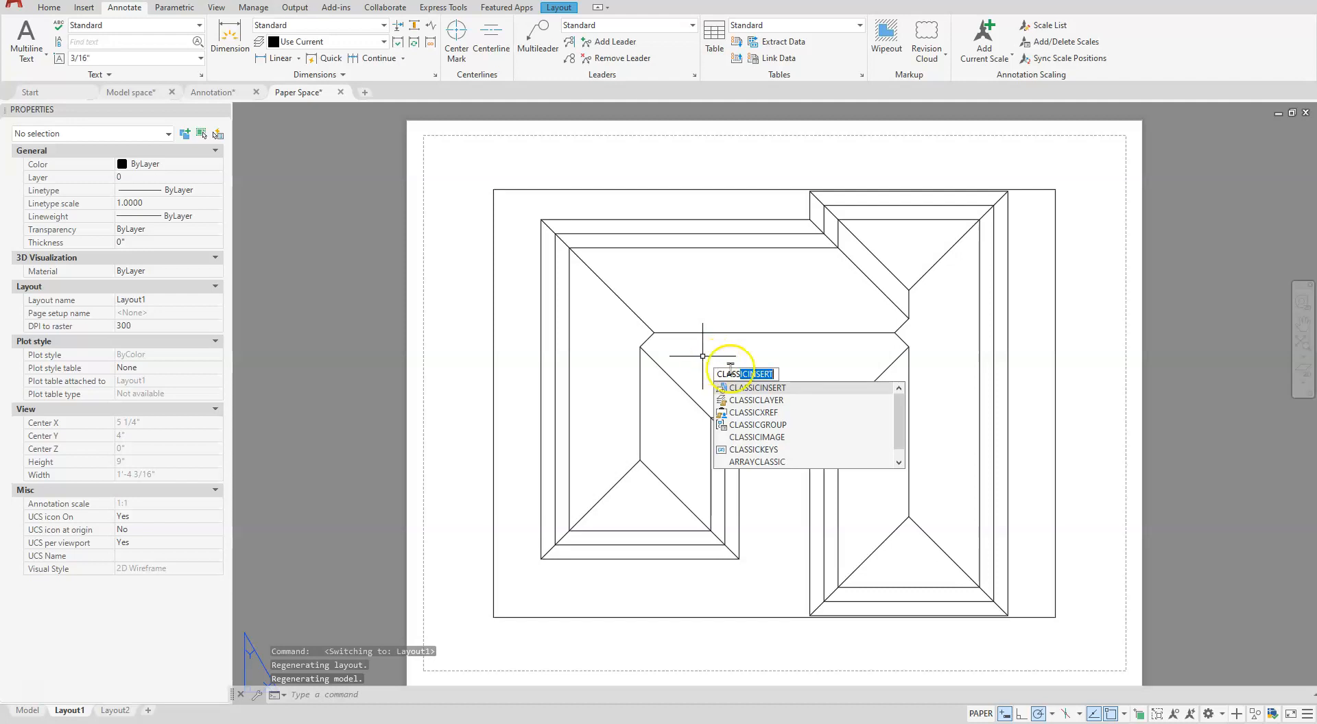
pyautogui.click(758, 392)
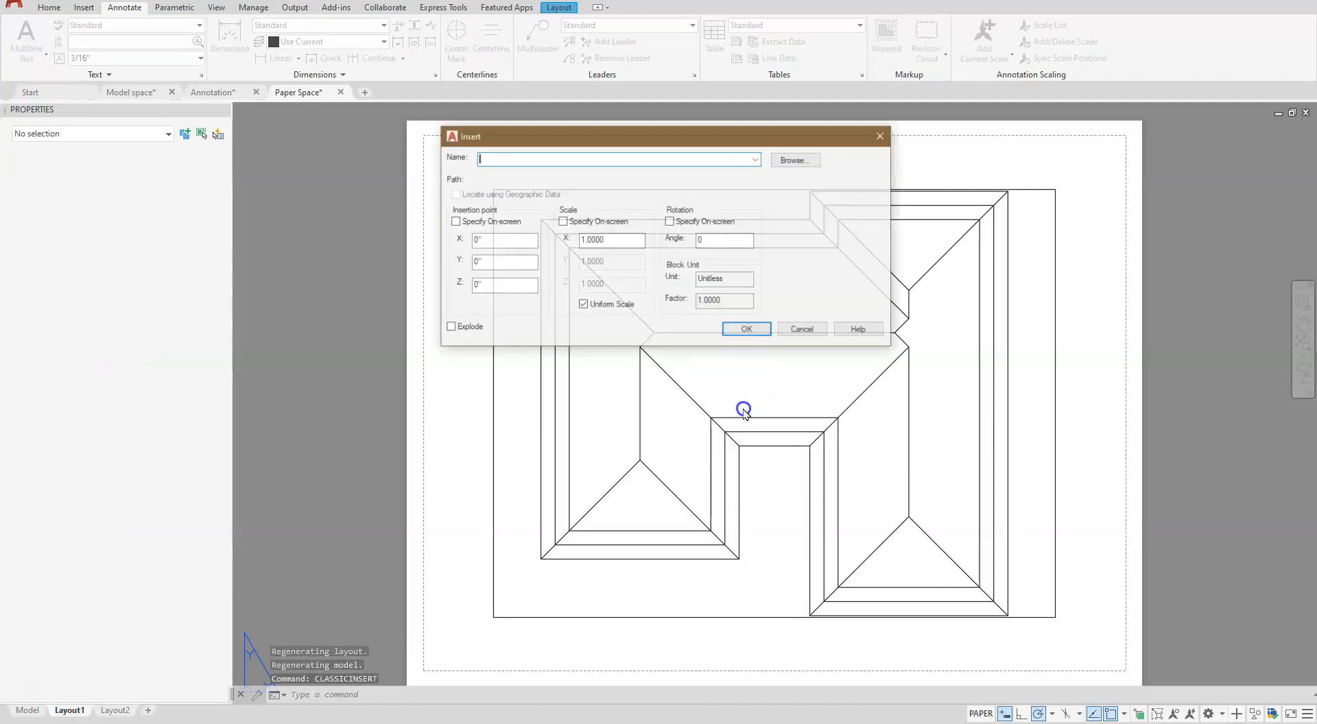
pyautogui.click(789, 160)
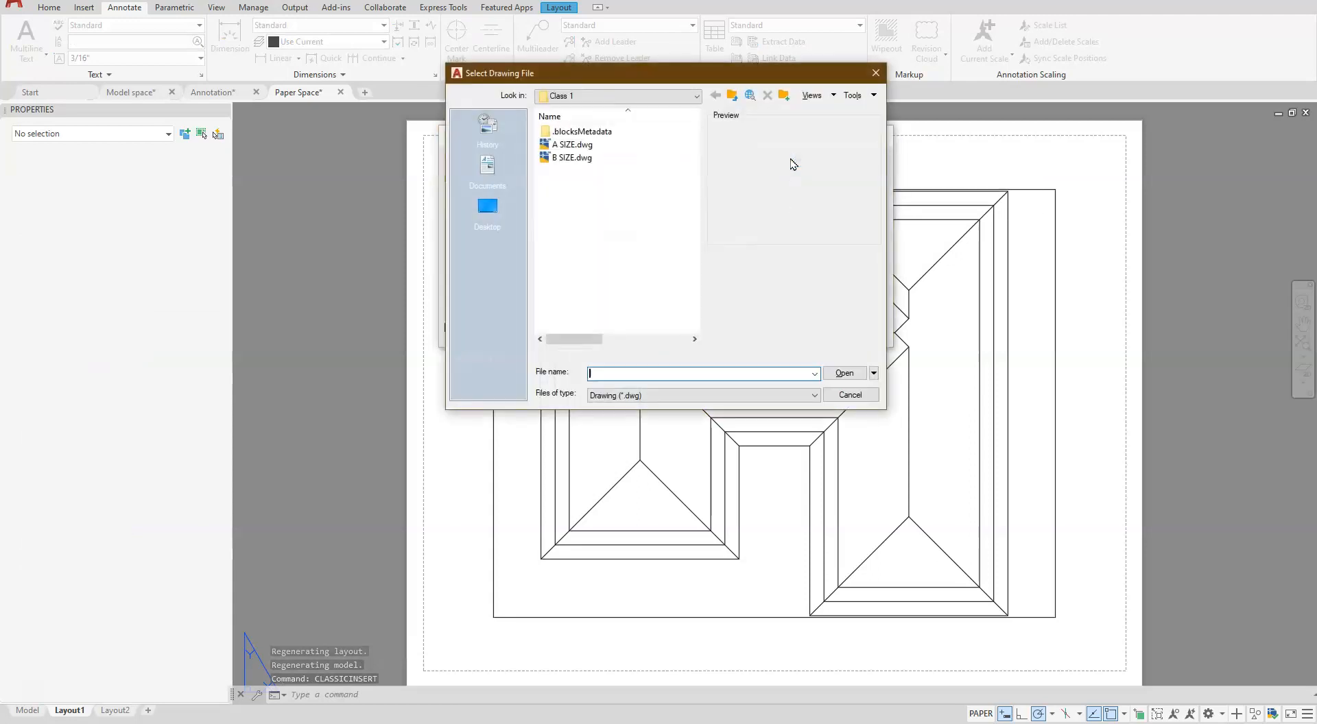
pyautogui.click(568, 157)
pyautogui.click(845, 373)
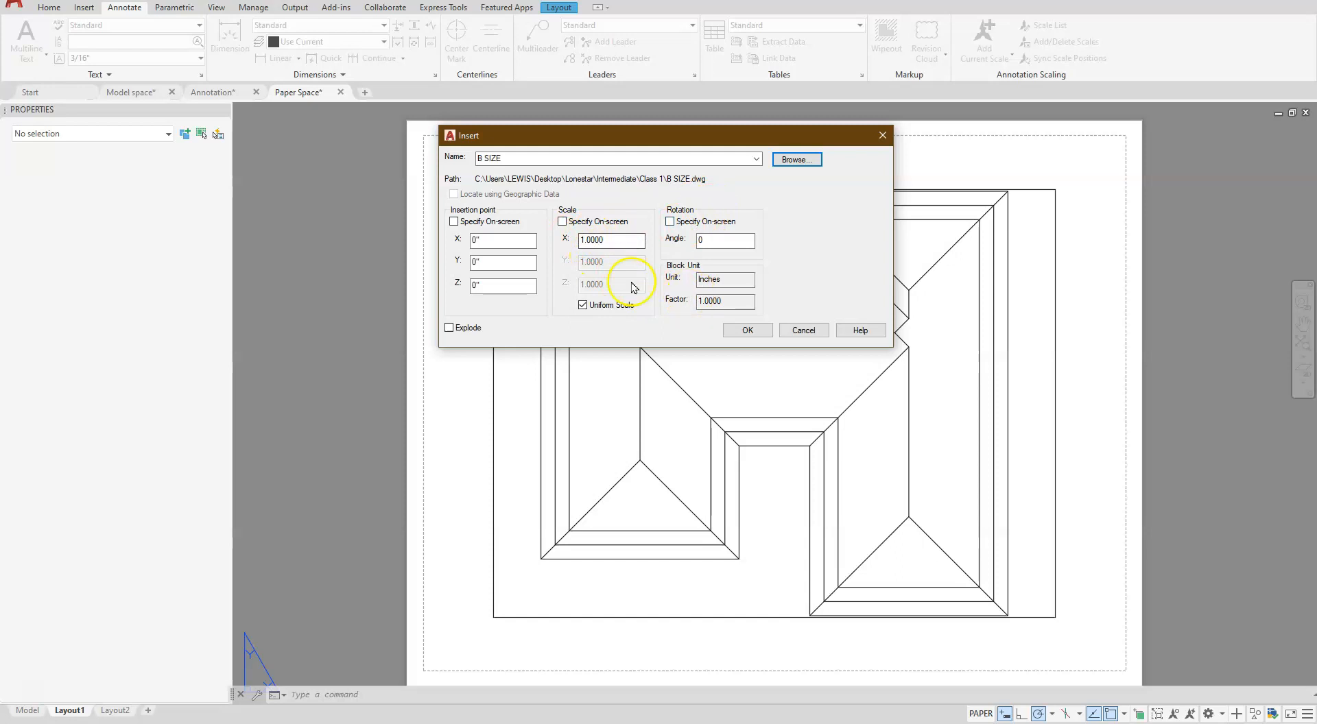
pyautogui.click(753, 330)
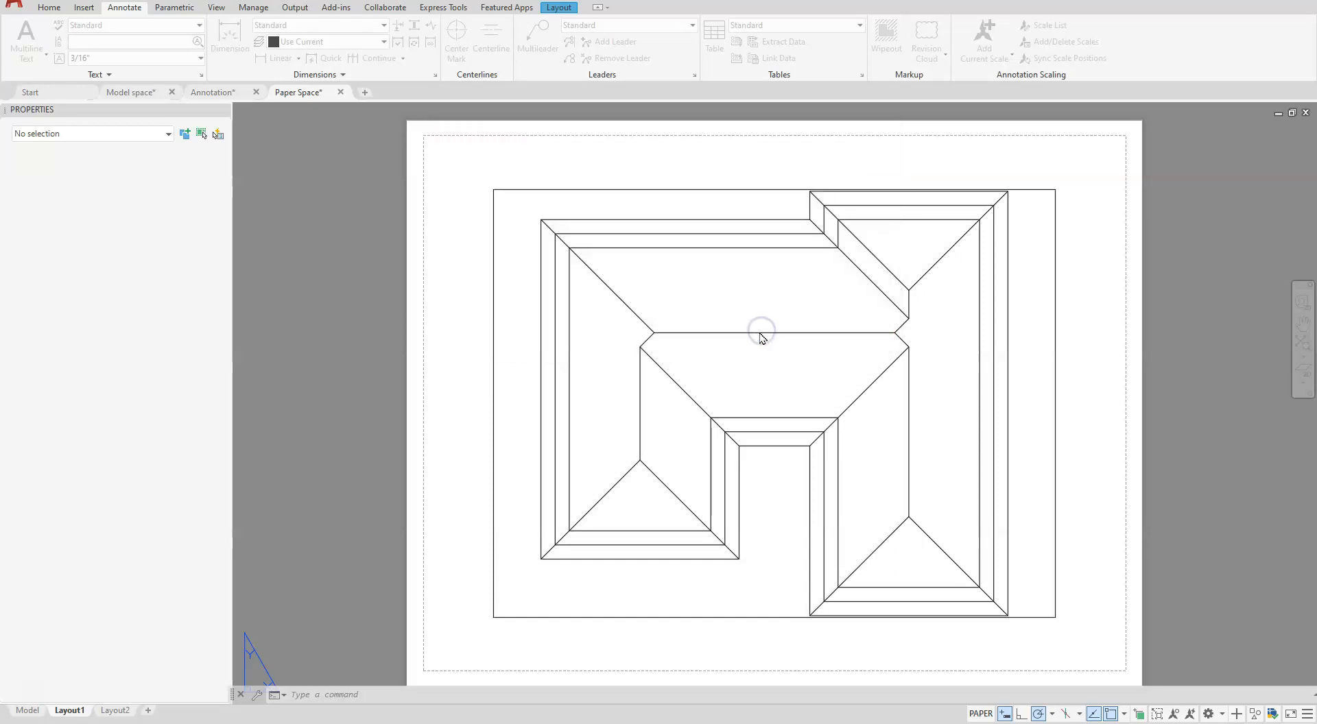
pyautogui.scroll(-2, 496, 492)
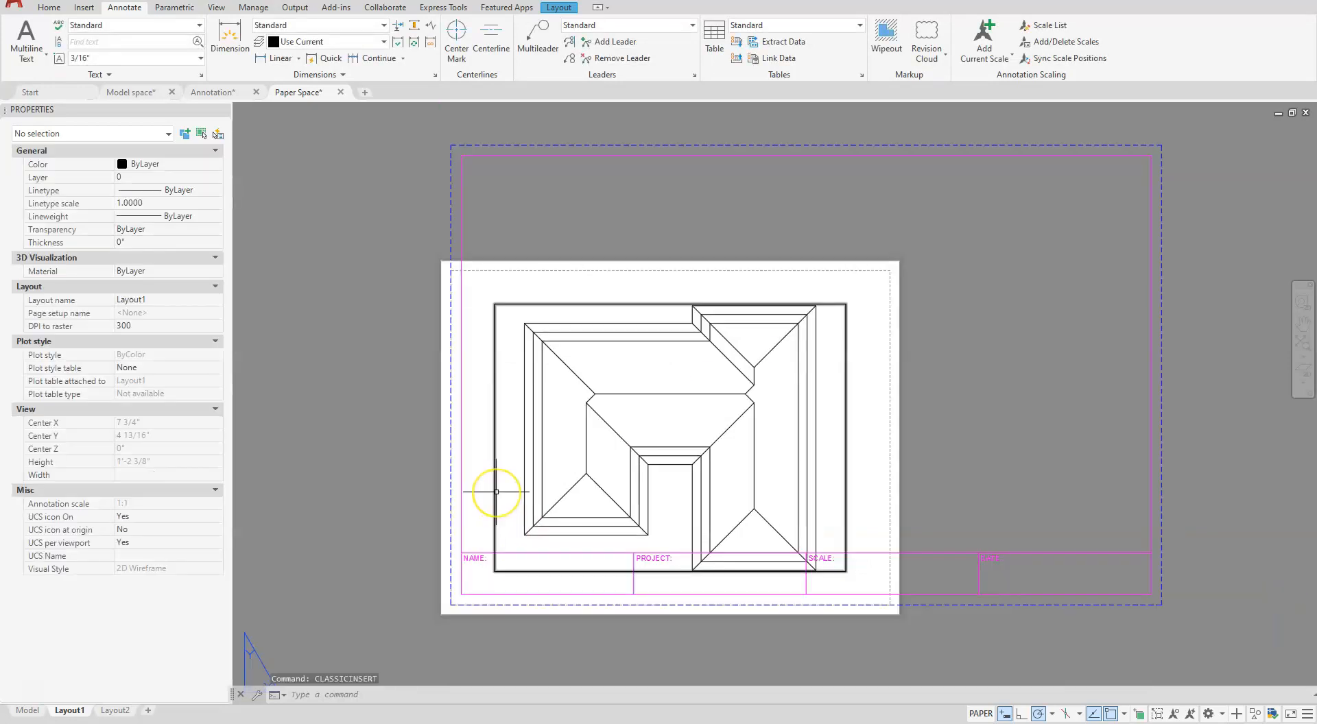
# - Modify Layout1's page setup to use the DWG To PDF.pc3 plotter and ANSI full bleed B (17.00 x 11.00 Inches) paper
pyautogui.scroll(-4, 497, 491)
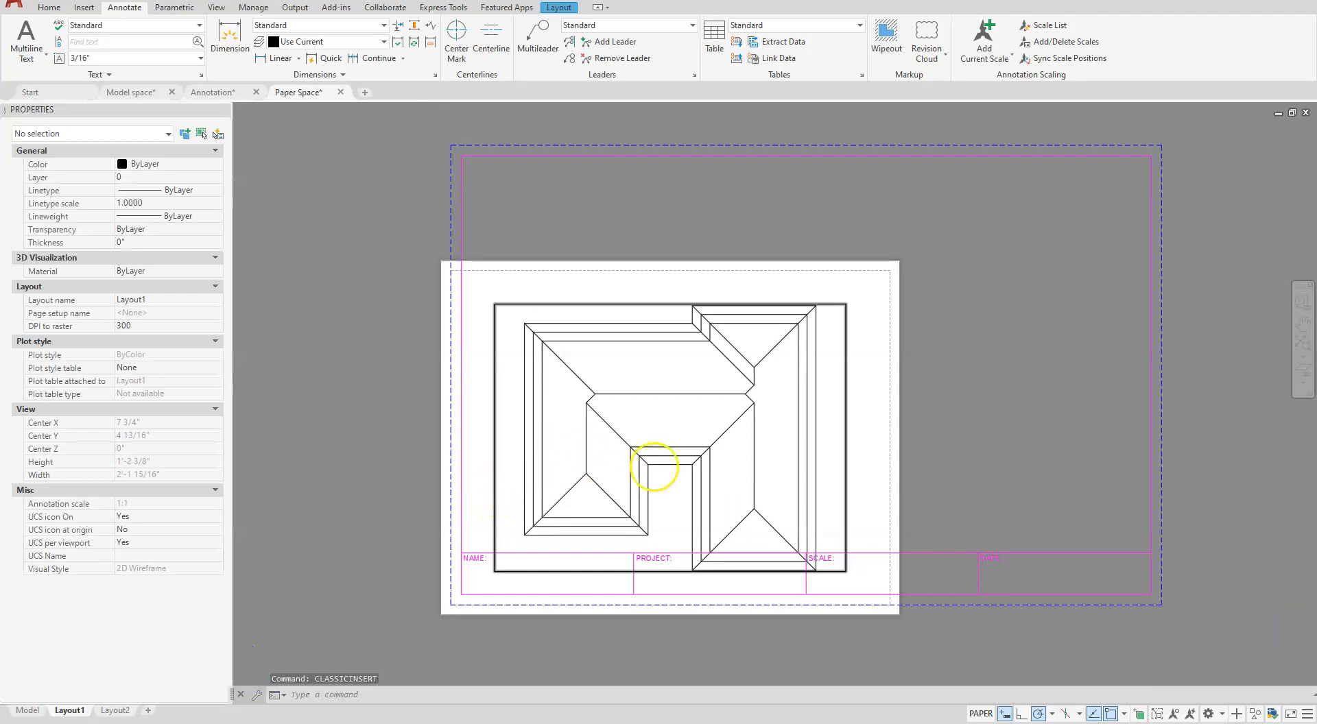
pyautogui.scroll(2, 669, 472)
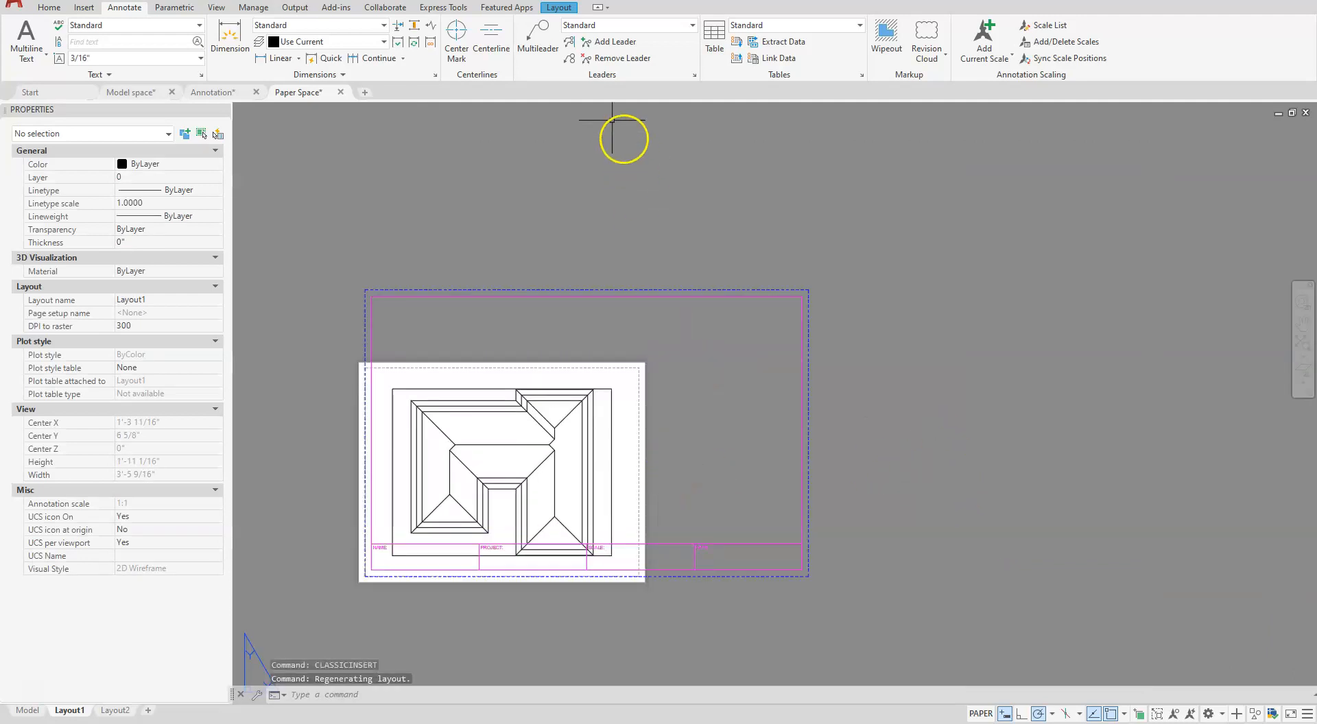
pyautogui.click(558, 8)
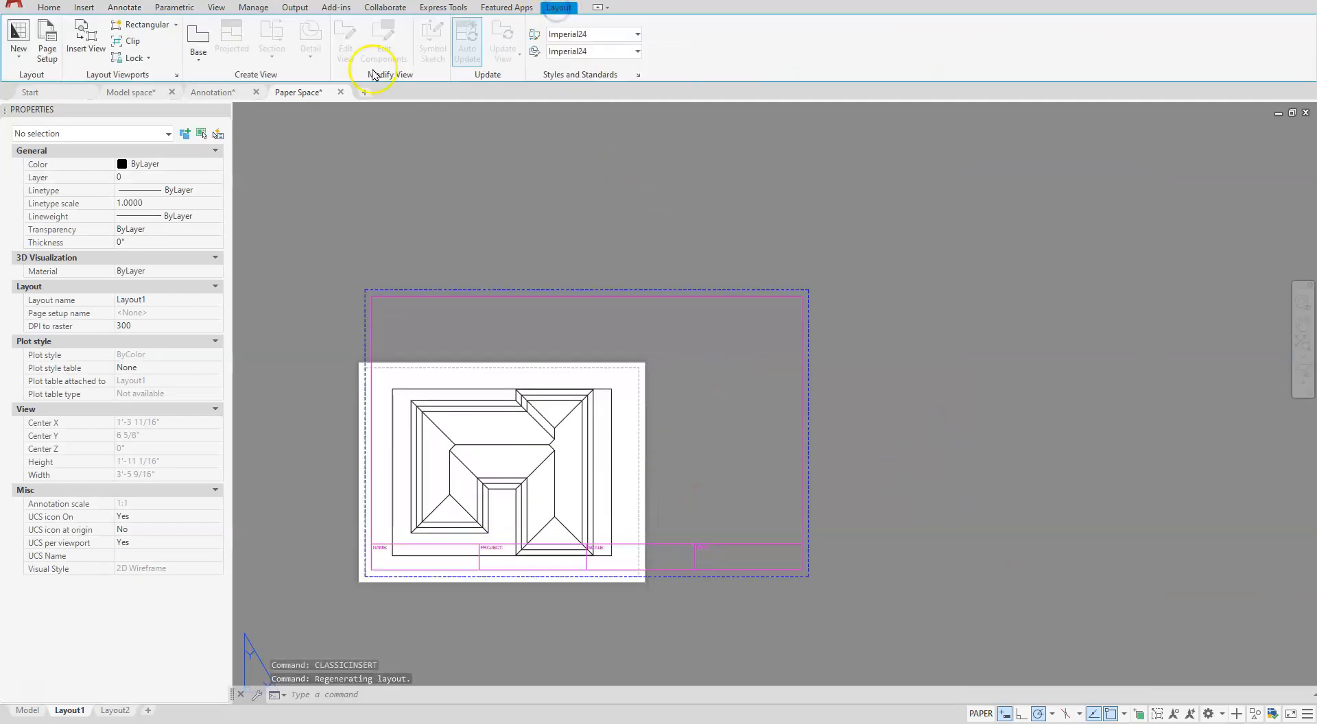
pyautogui.click(53, 31)
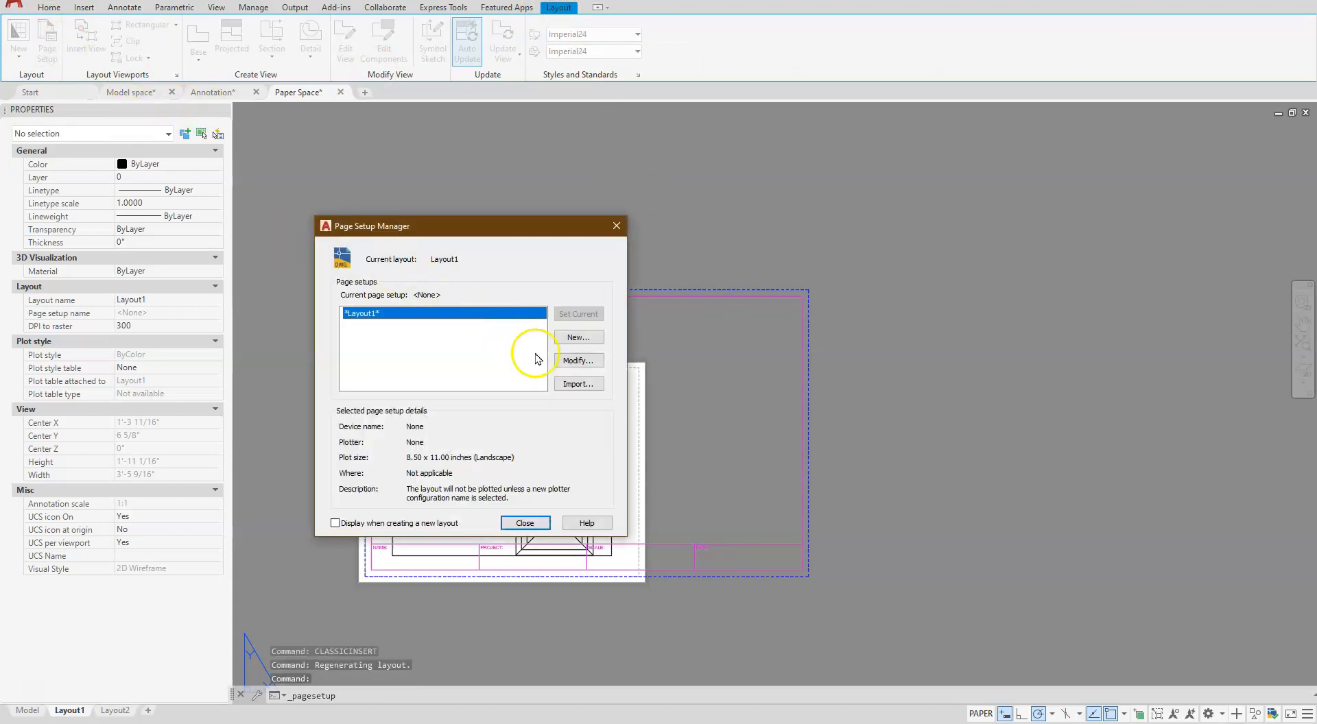
pyautogui.click(567, 362)
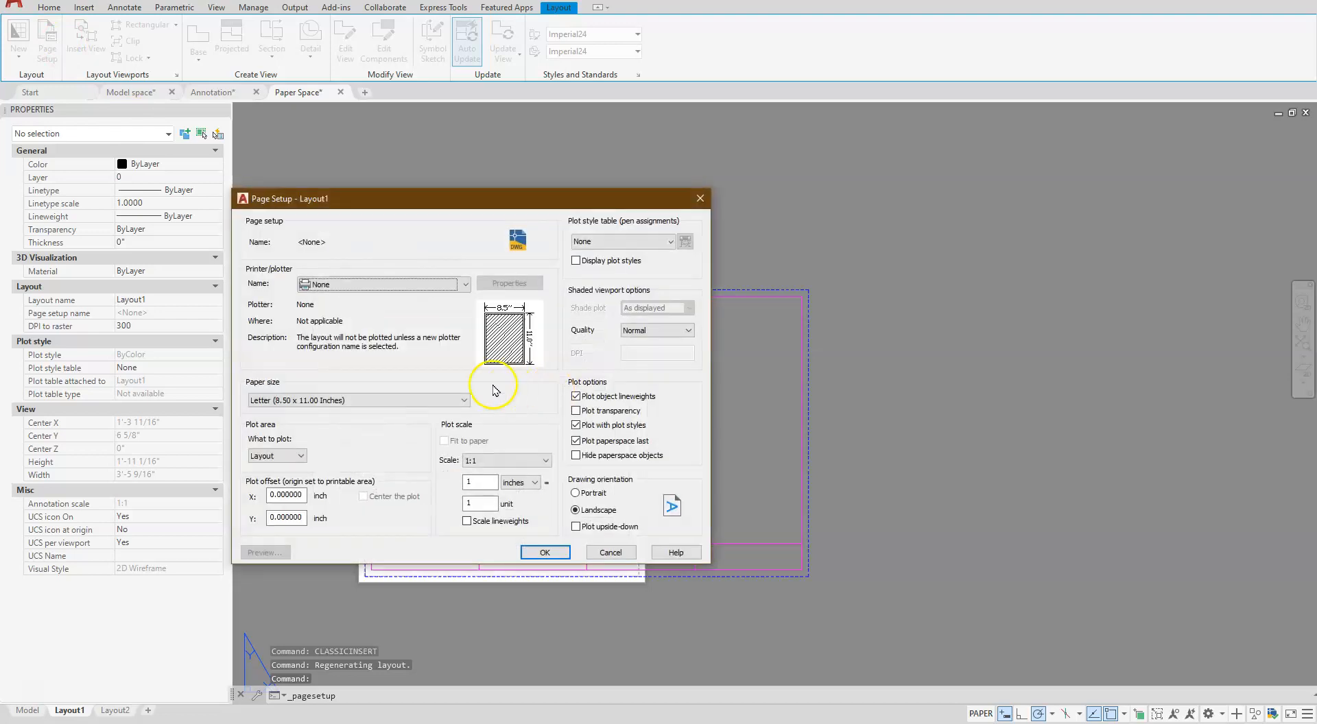
pyautogui.click(346, 284)
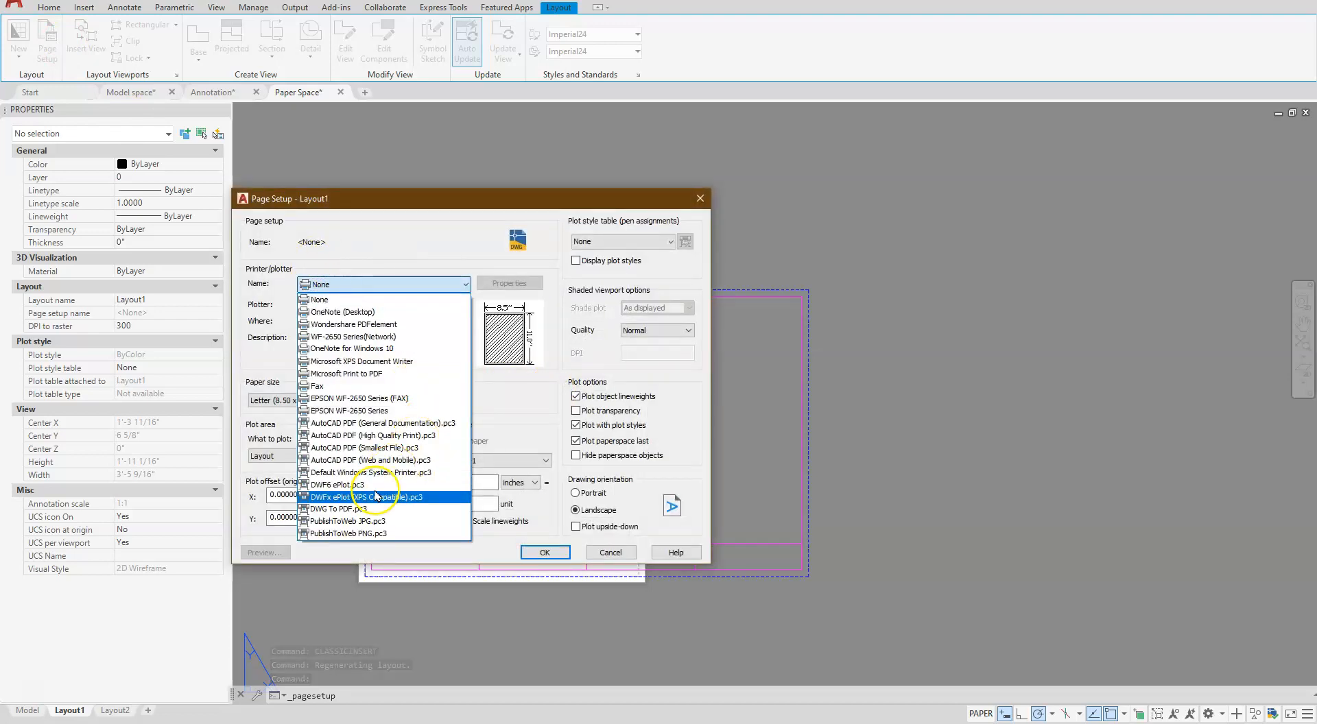
pyautogui.click(359, 511)
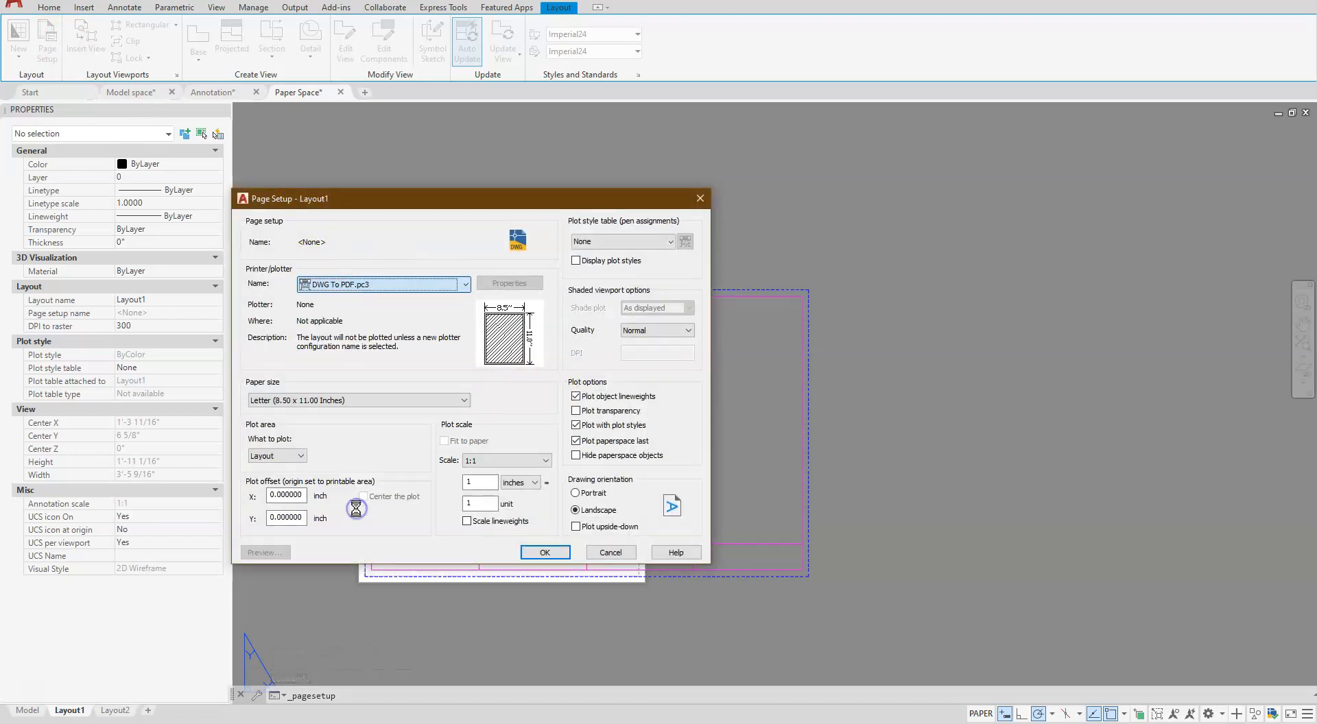
pyautogui.click(317, 401)
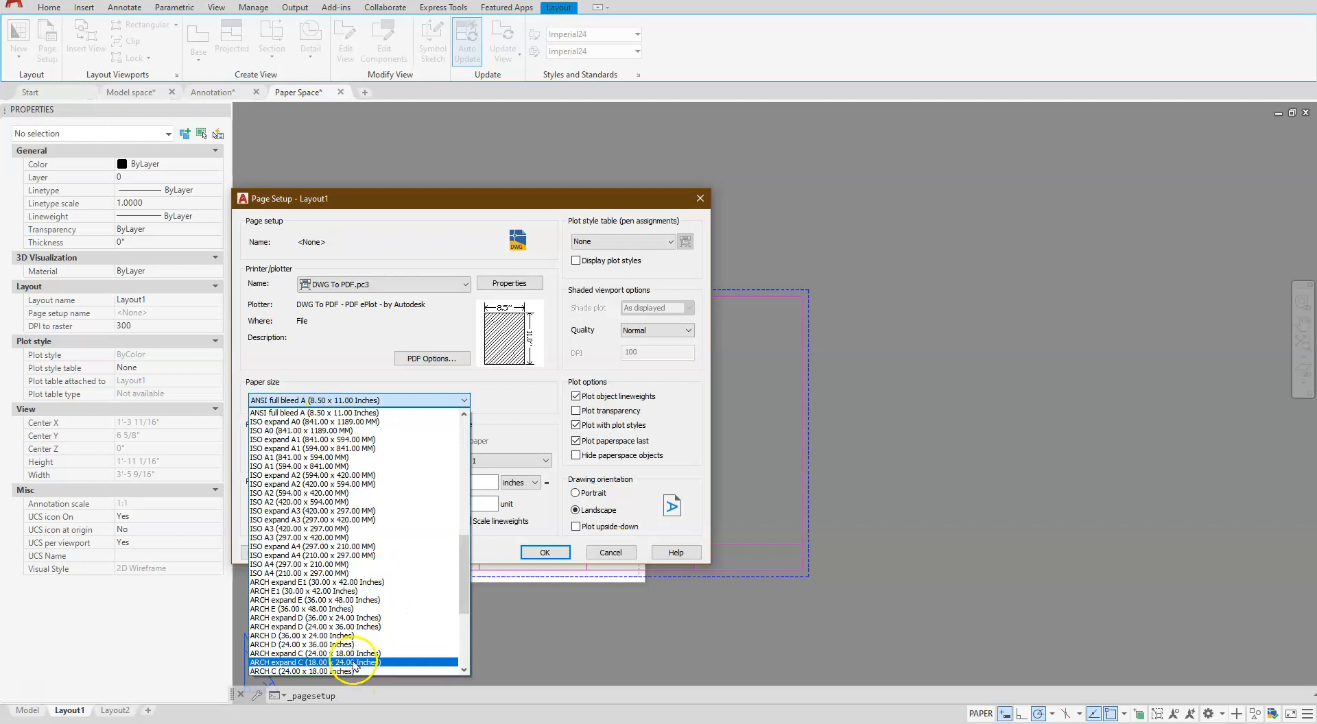
pyautogui.scroll(2, 263, 461)
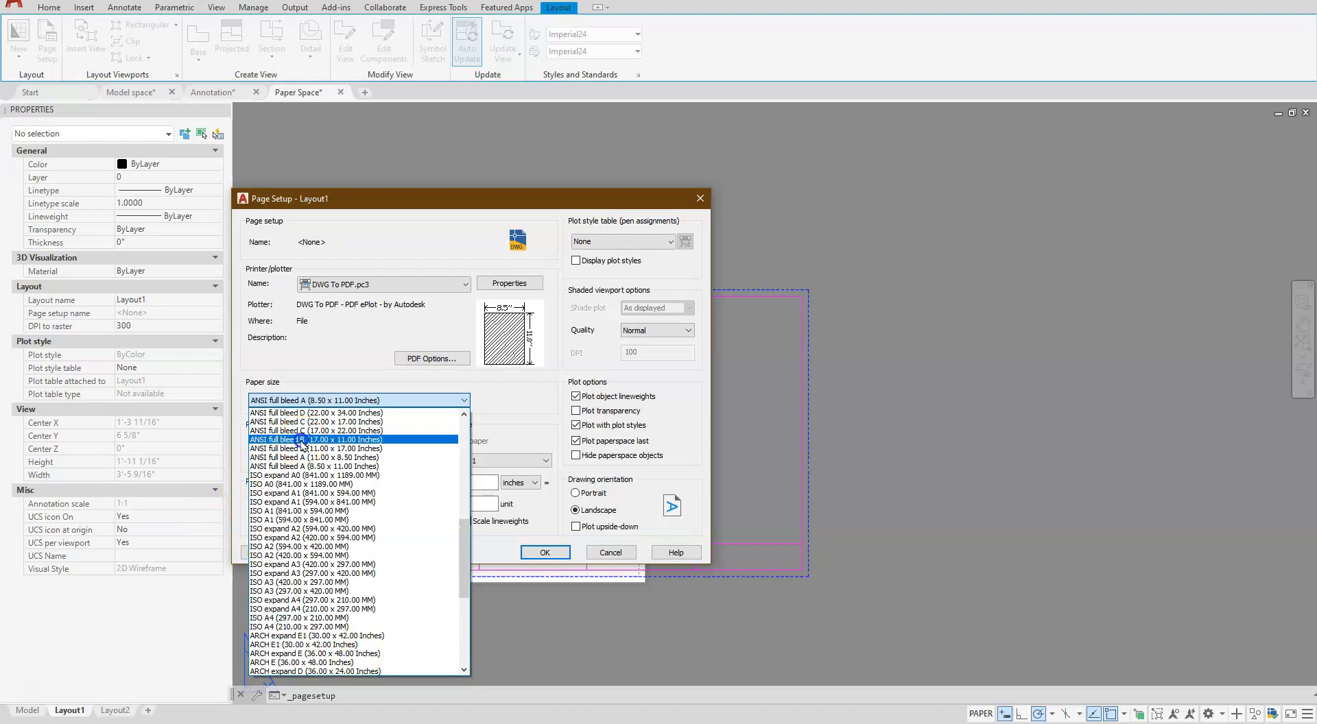
pyautogui.click(302, 440)
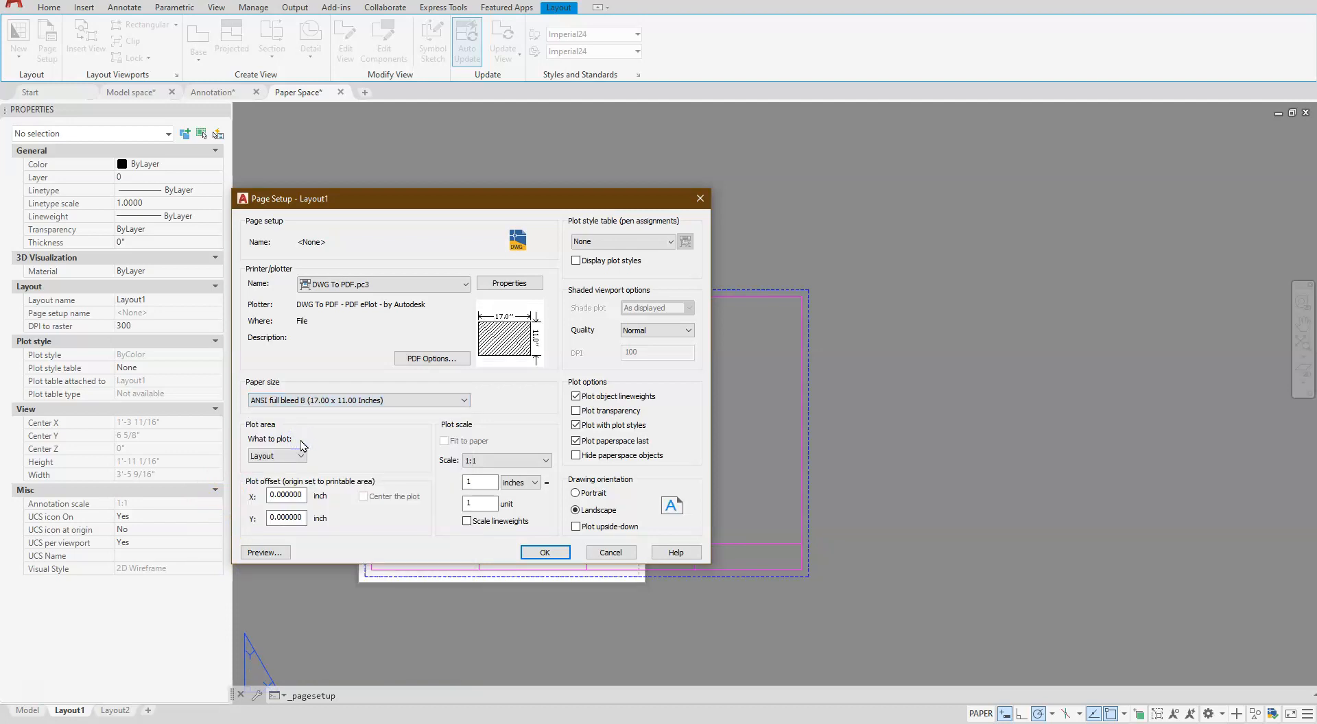
# - Set the plot area to Extents, center the plot, and apply the page setup to Layout1
pyautogui.click(291, 461)
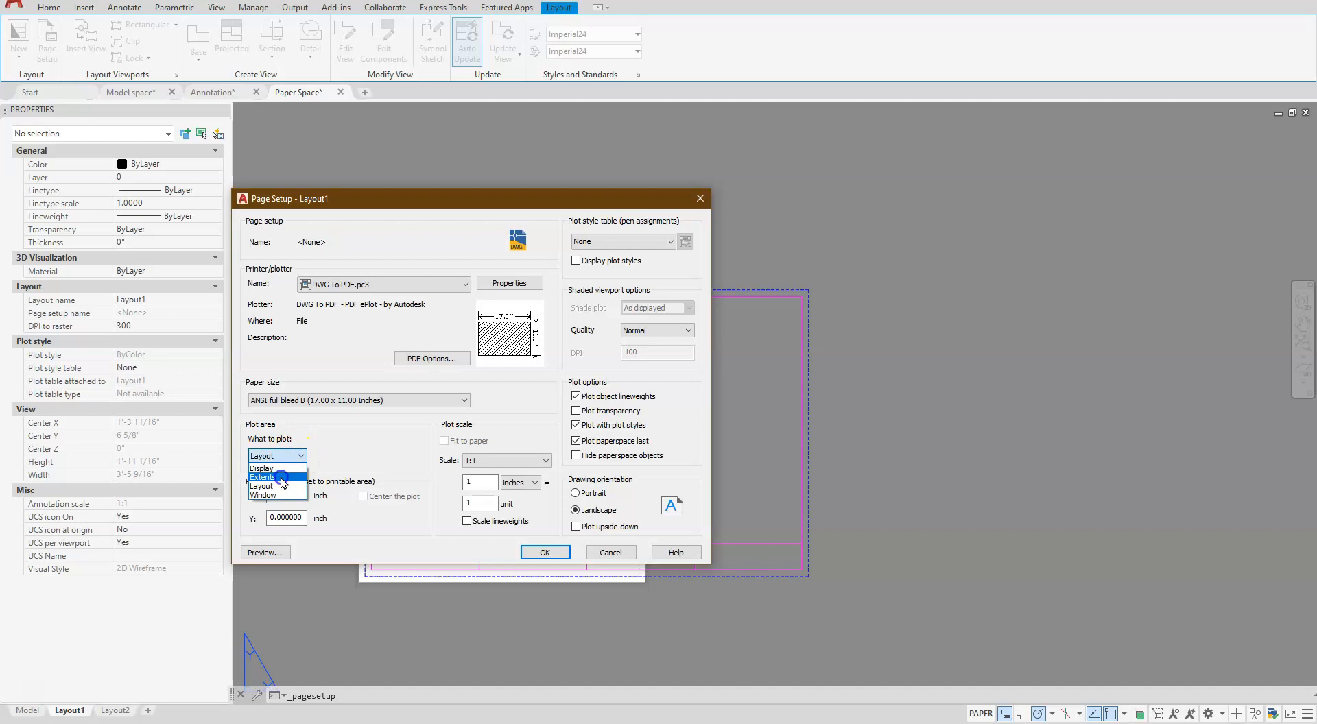
pyautogui.click(282, 478)
pyautogui.click(363, 497)
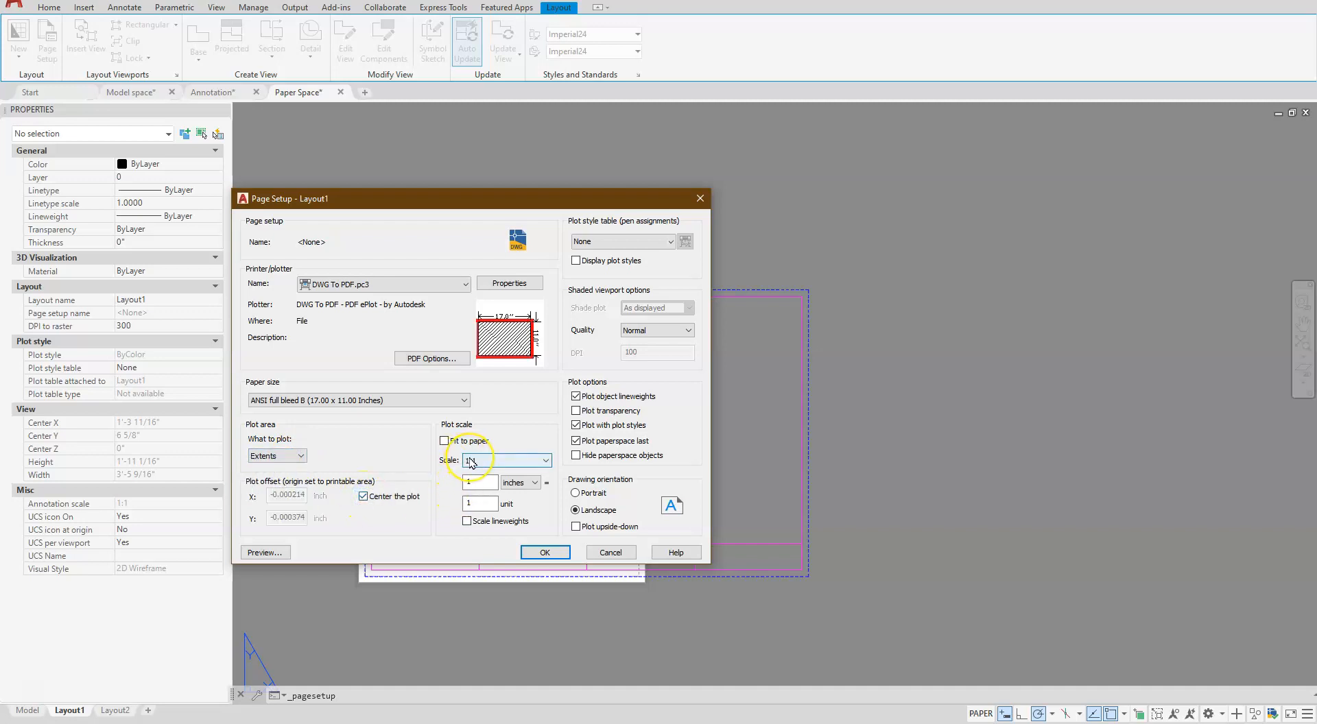
pyautogui.click(498, 502)
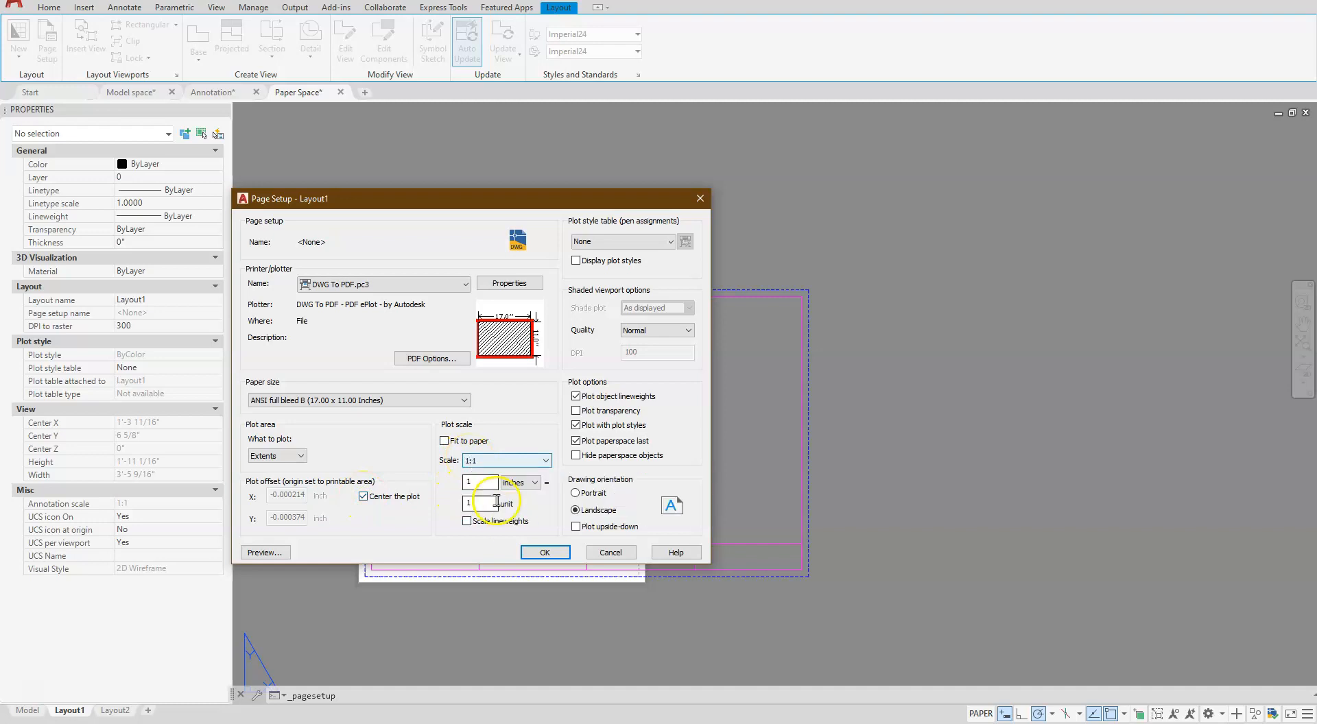
pyautogui.click(542, 551)
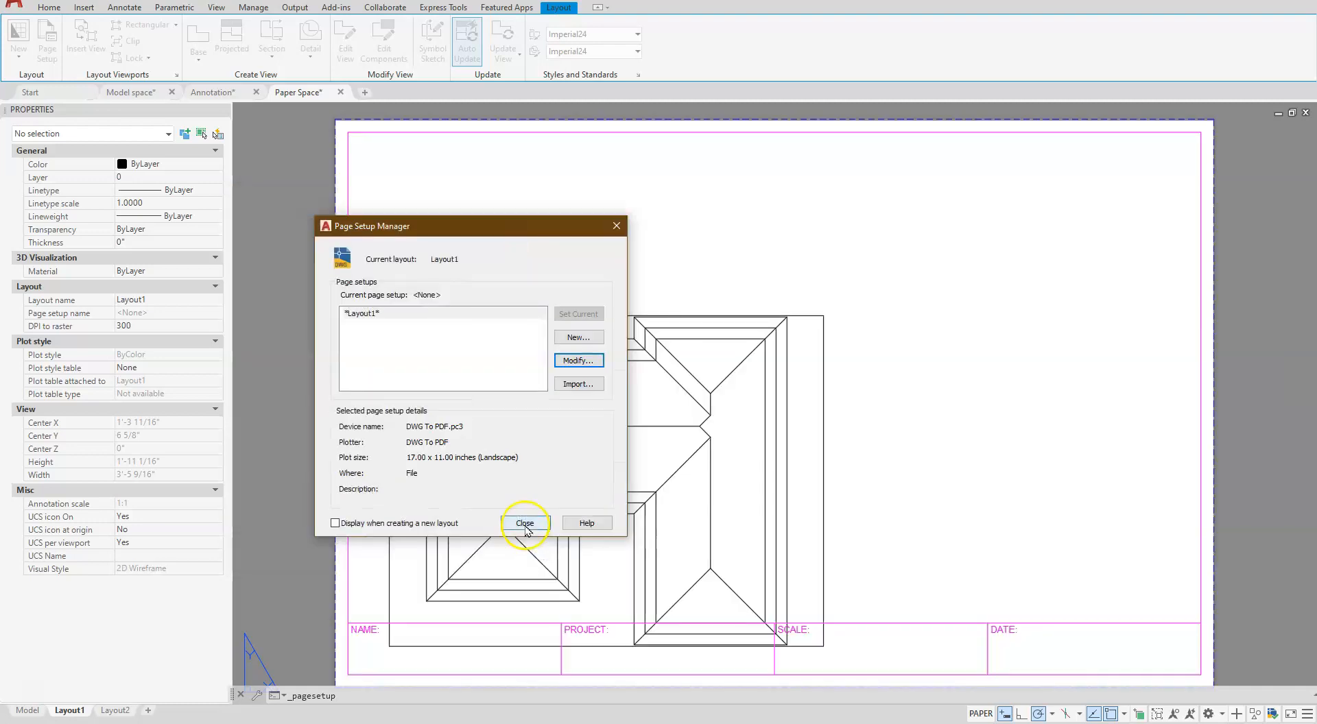
pyautogui.click(525, 523)
# - Put the viewport around the roof plan on the VP layer
pyautogui.scroll(-2, 768, 474)
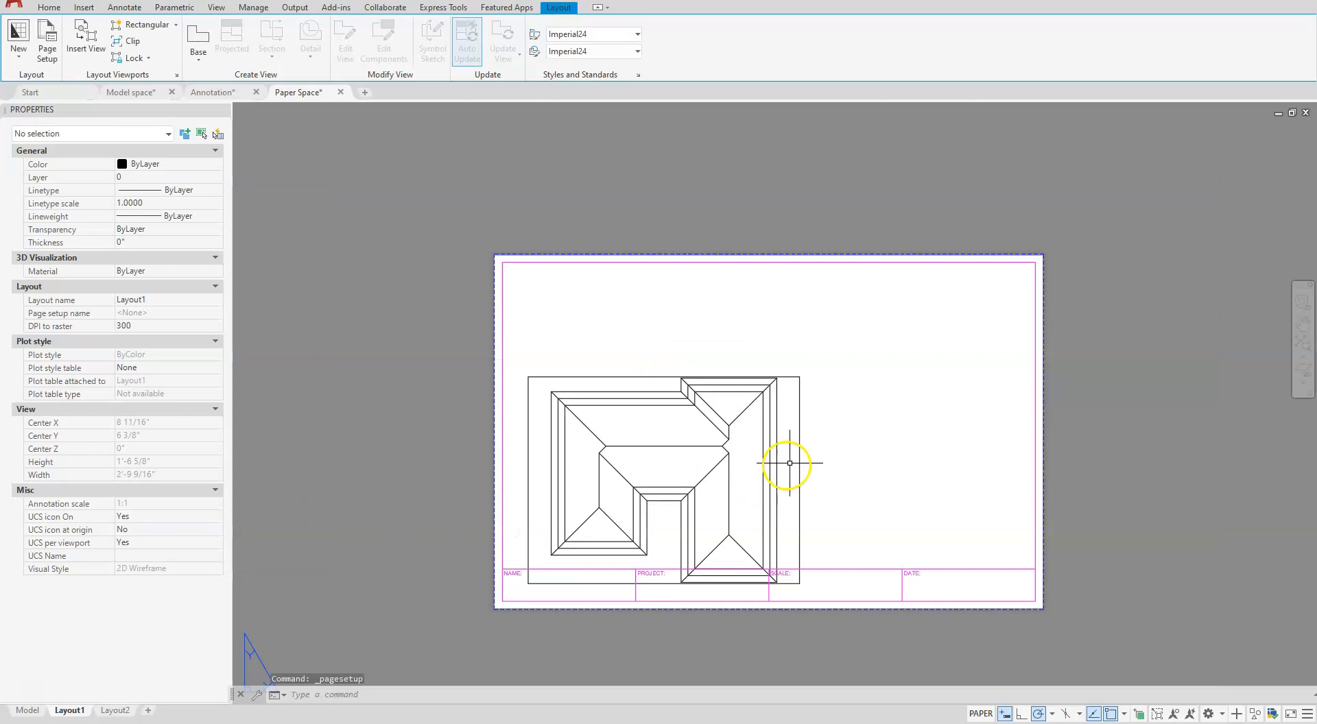
pyautogui.scroll(2, 884, 447)
pyautogui.scroll(-2, 883, 447)
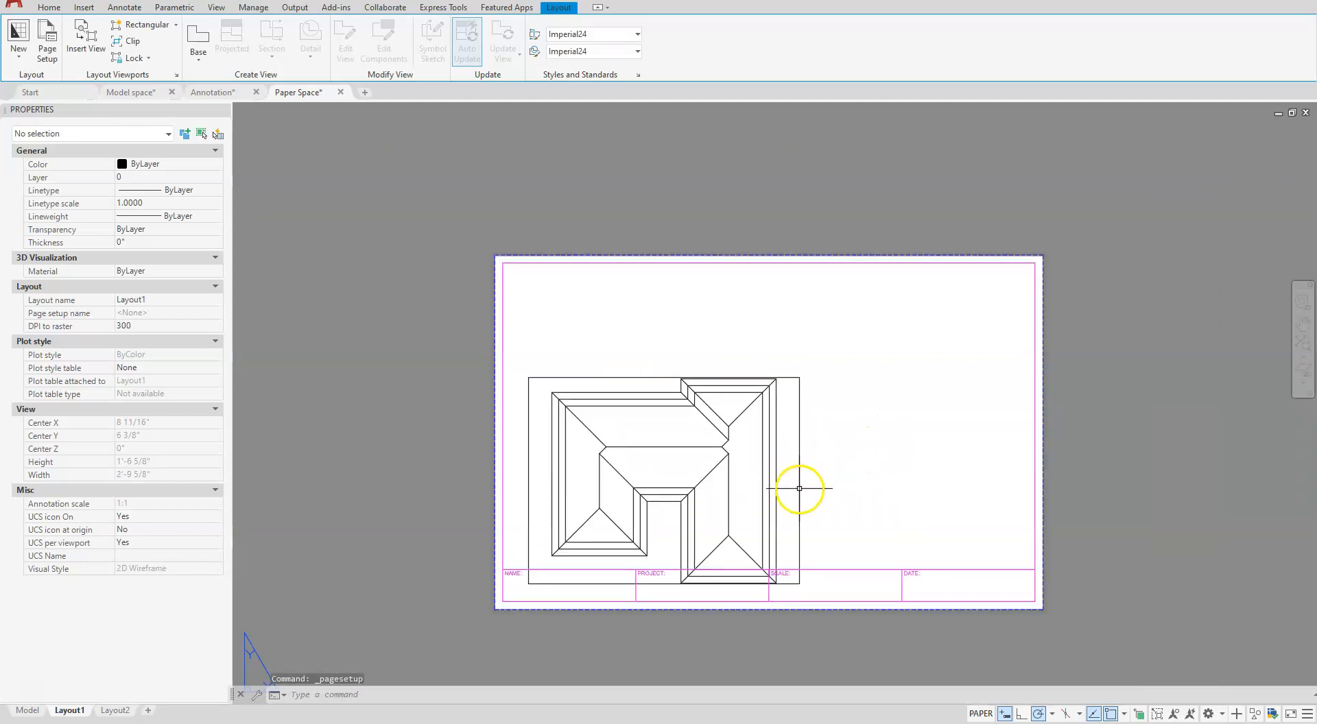
pyautogui.click(799, 465)
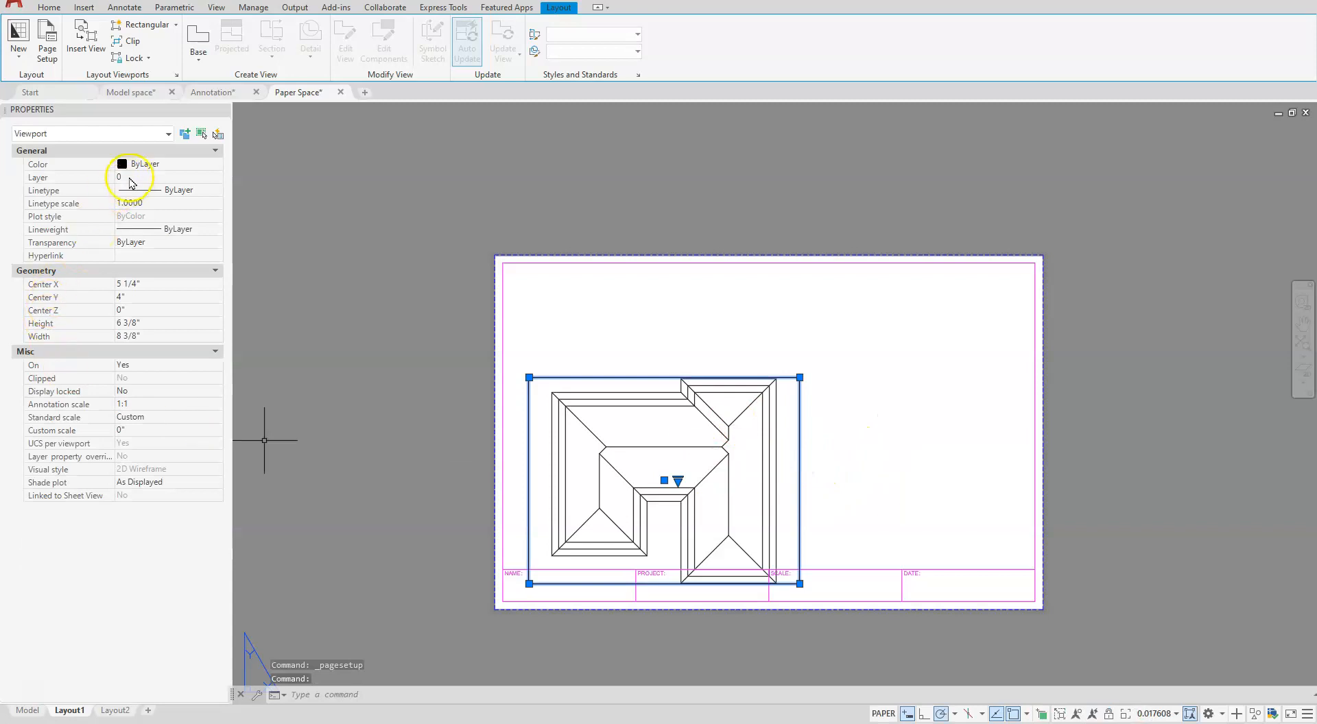
pyautogui.click(130, 178)
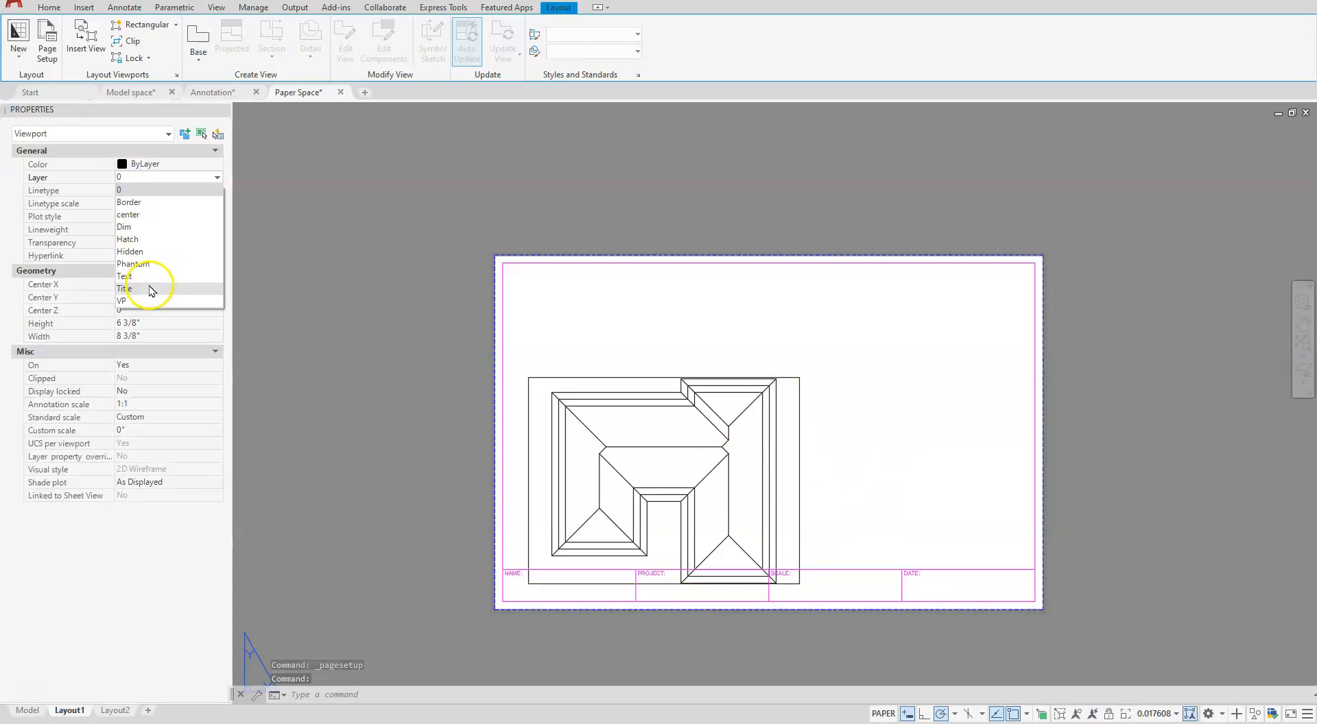
pyautogui.click(146, 300)
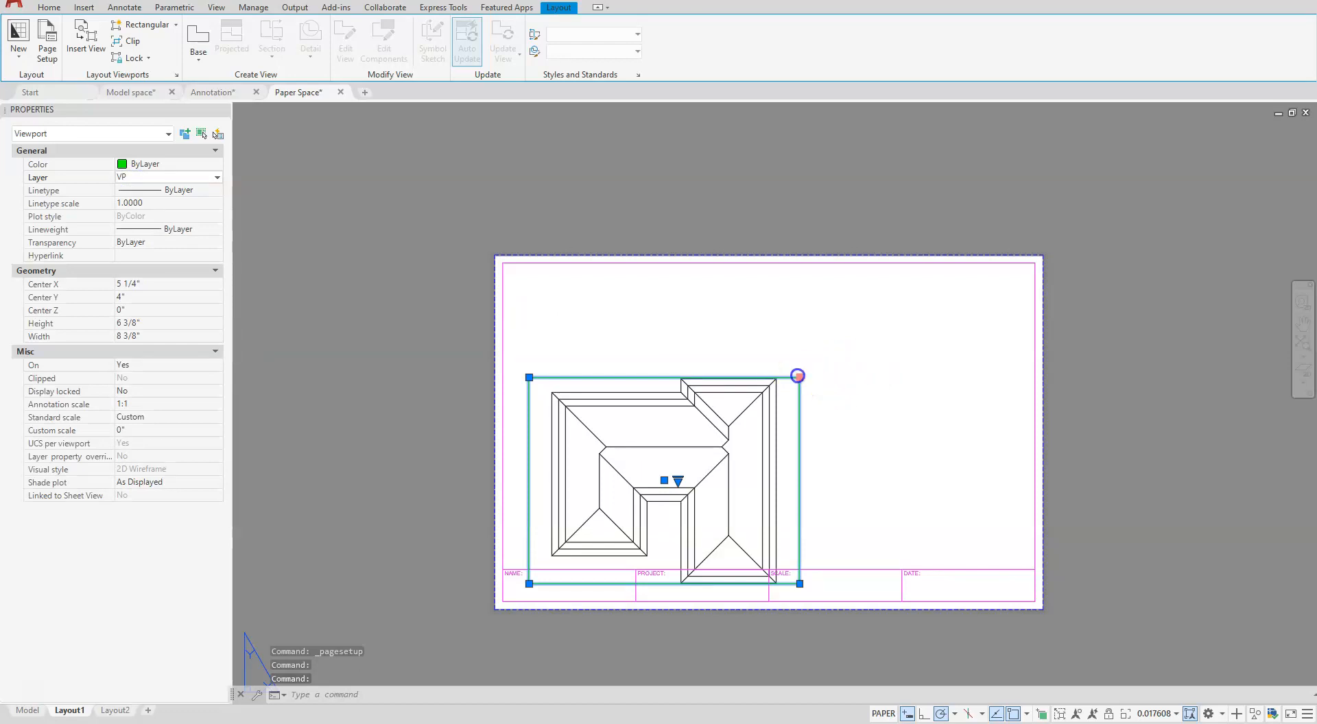
# - Stretch the viewport's corners to fill the title block's drawing area, from the border's upper-right corner to the NAME box's upper-left corner
pyautogui.click(798, 376)
pyautogui.click(1035, 262)
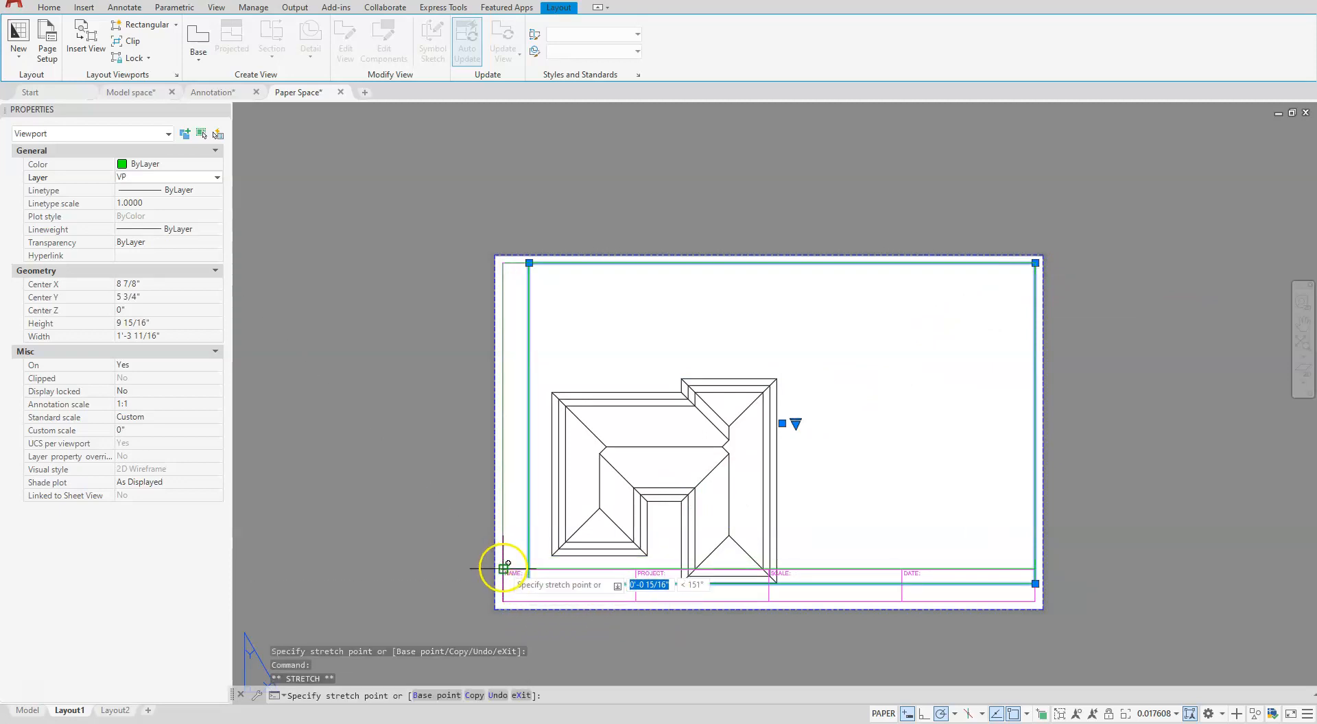
pyautogui.click(502, 569)
pyautogui.press('Escape')
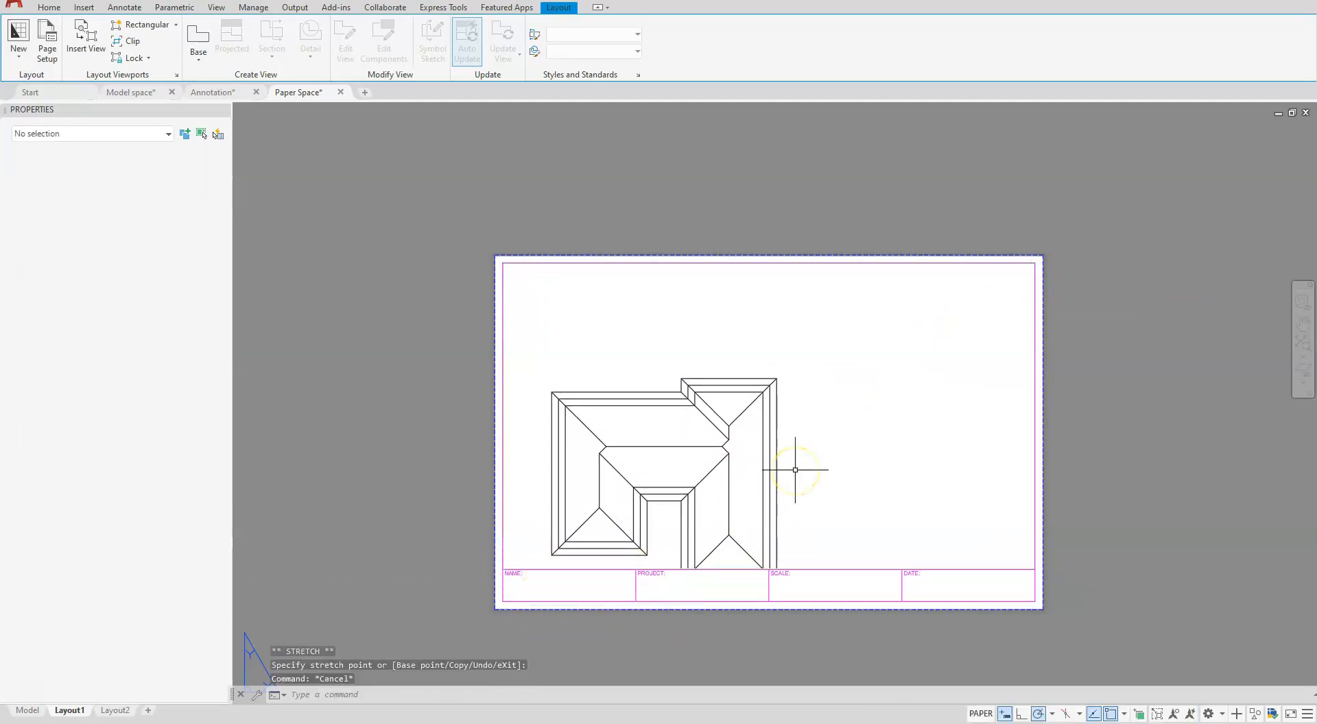
pyautogui.press('Escape')
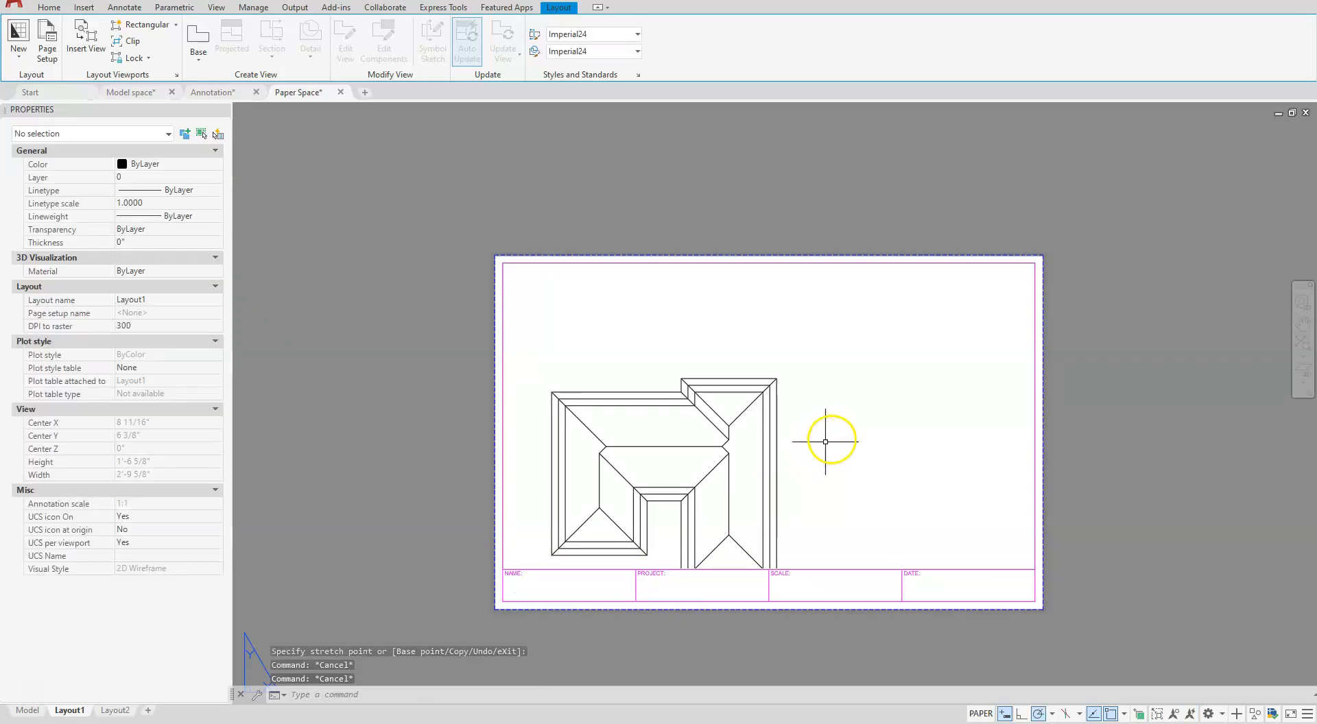
# - Activate the viewport, zoom it to the roof's extents and set its scale to 1/4" = 1'-0"
pyautogui.click(832, 439)
pyautogui.doubleClick(815, 459)
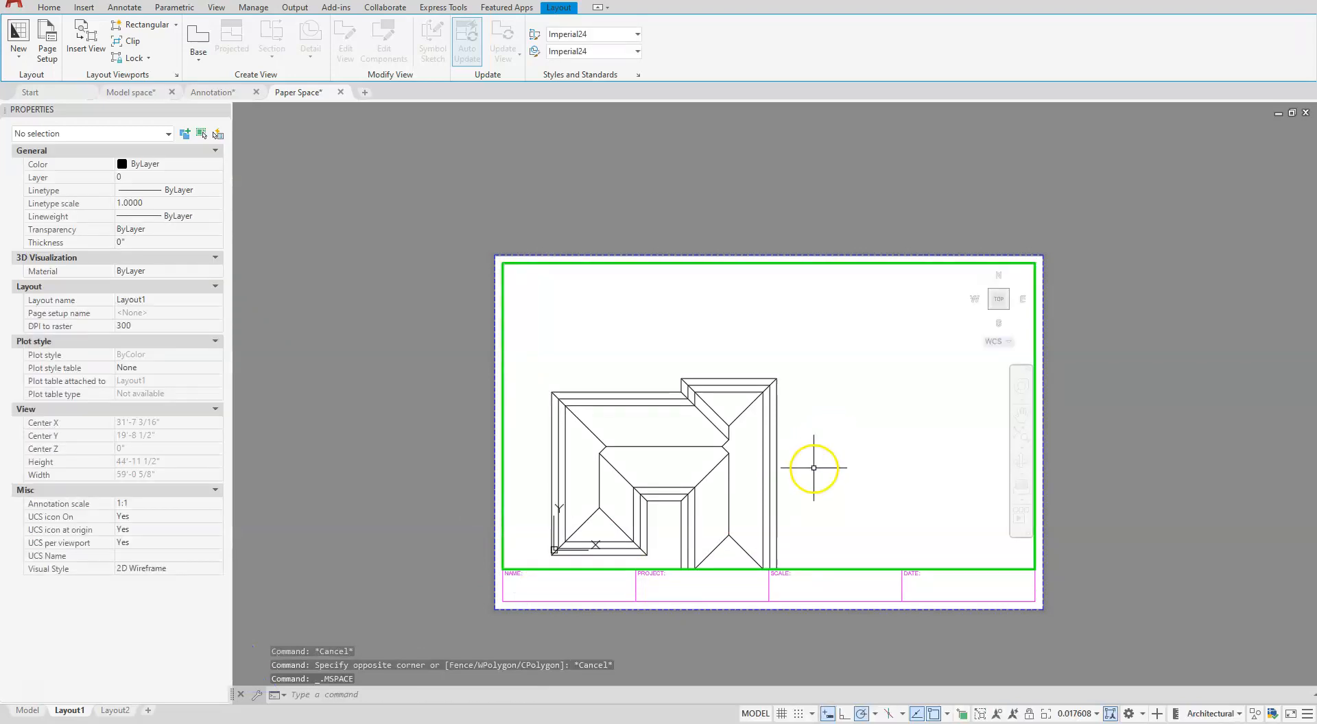
pyautogui.click(1021, 434)
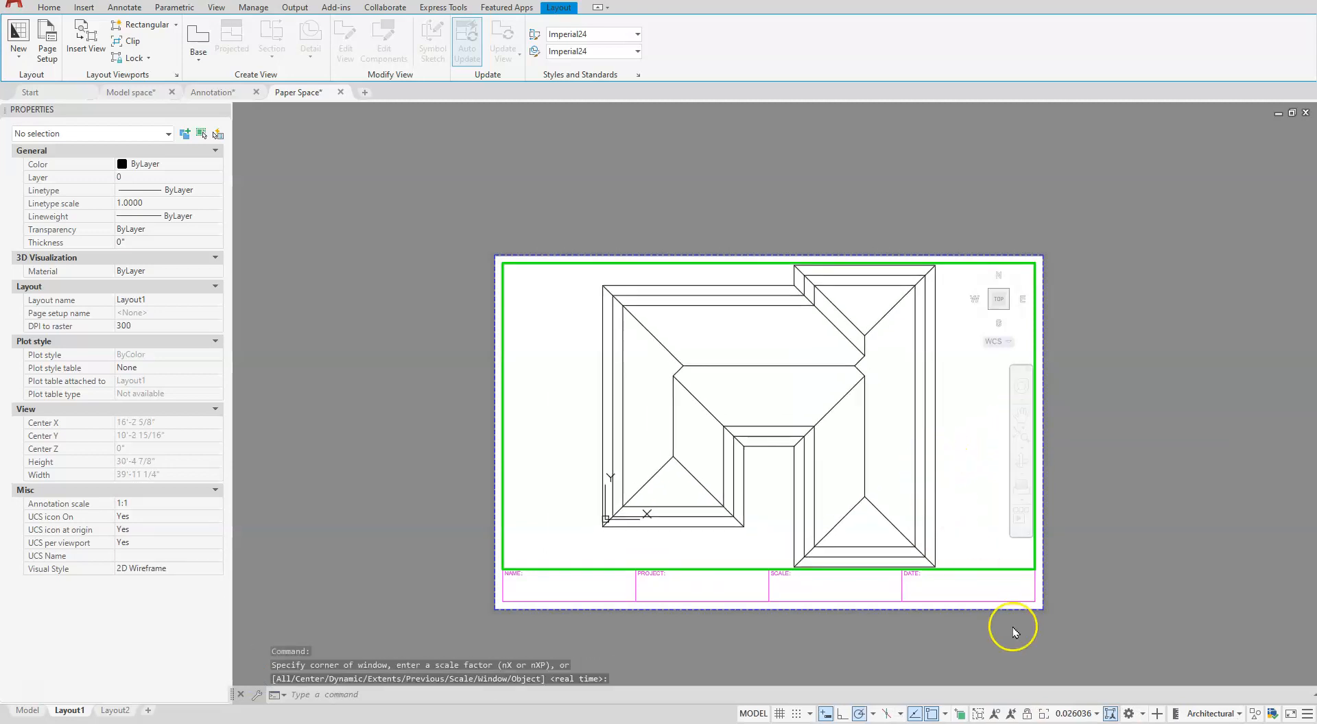
pyautogui.click(1097, 715)
pyautogui.scroll(-2, 1074, 628)
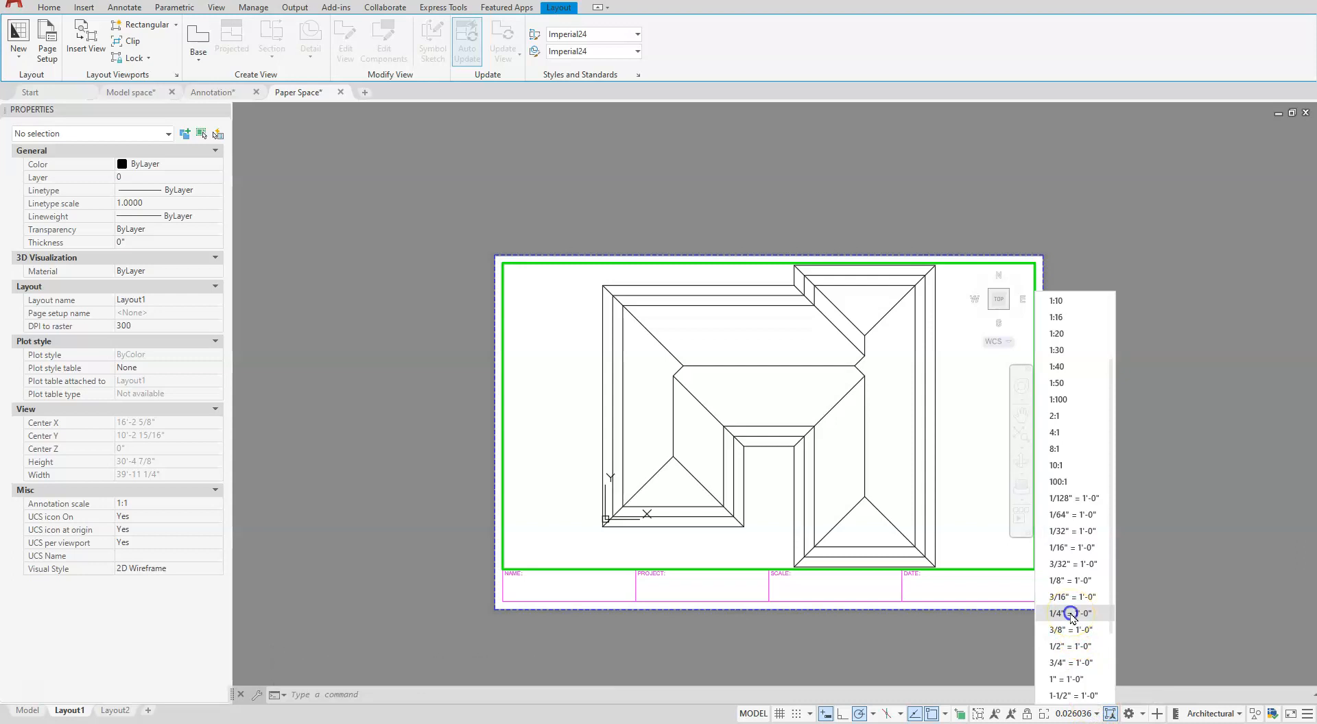
pyautogui.click(1070, 615)
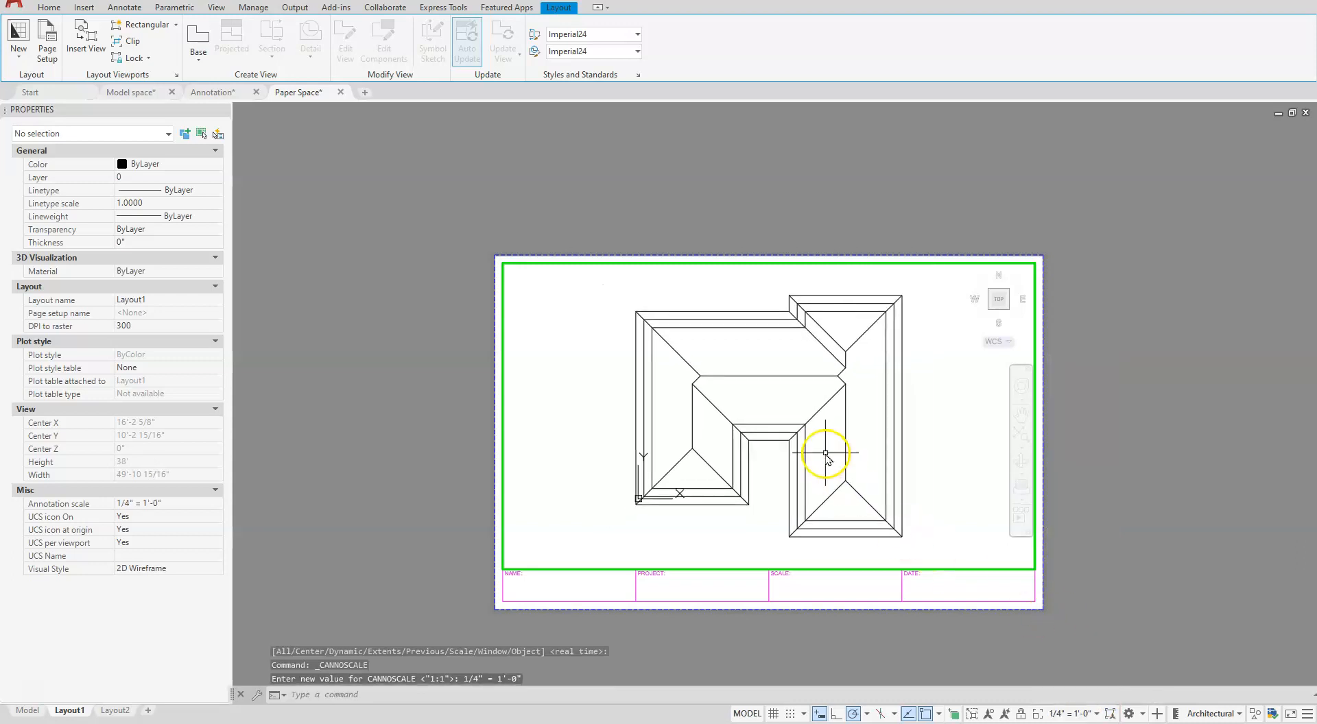
# - Move the two inner roof outline polylines to the Hidden layer and return to paper space
pyautogui.click(789, 424)
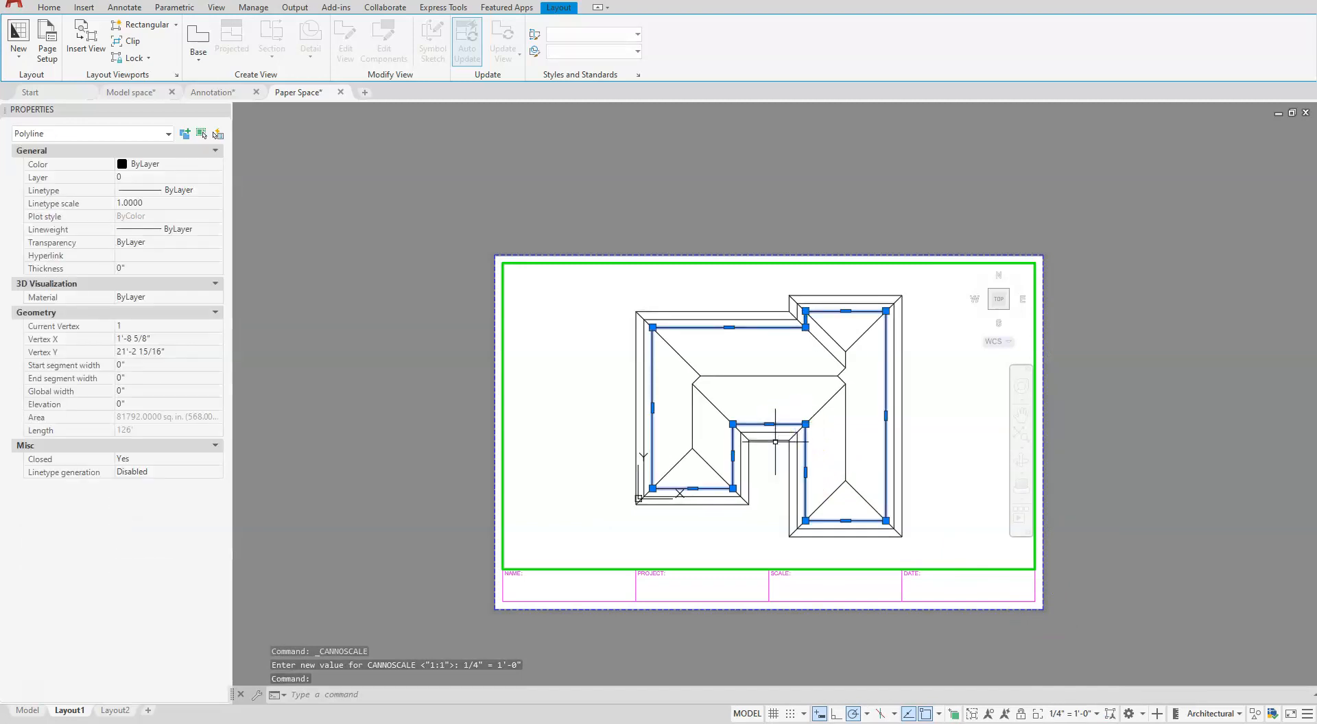
pyautogui.click(782, 433)
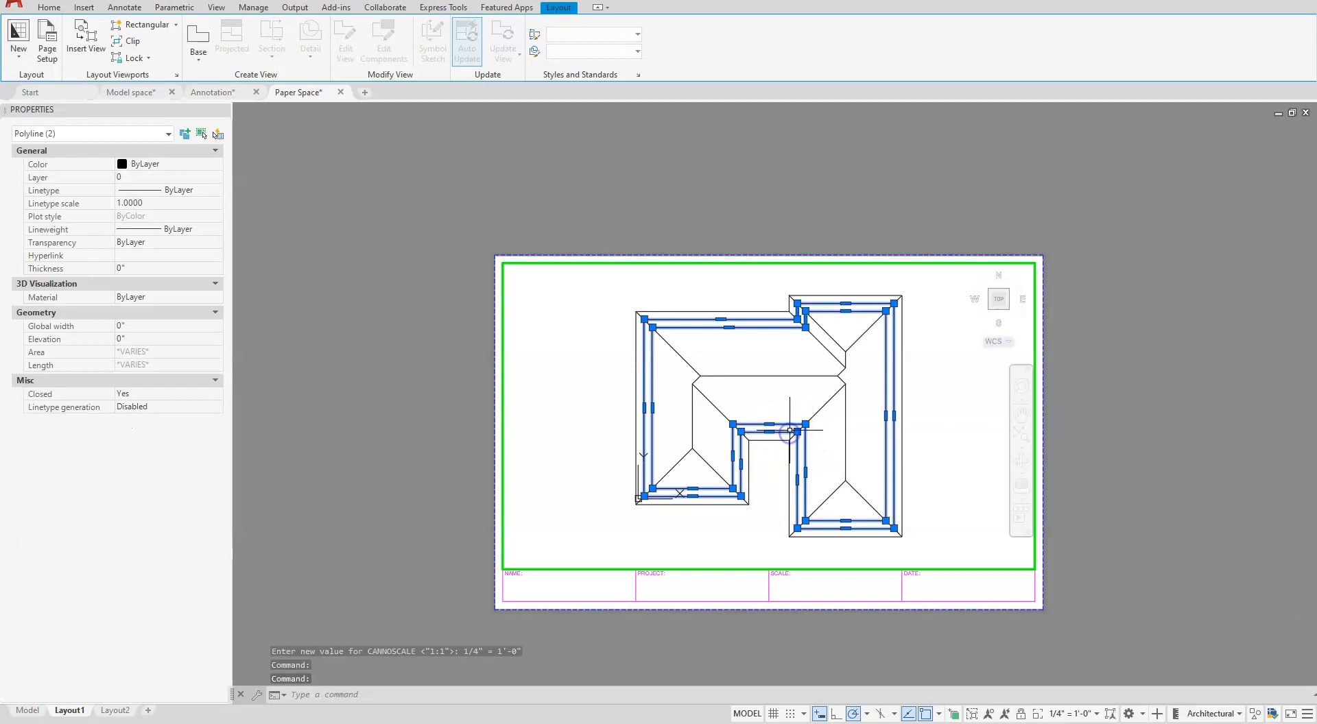
pyautogui.click(141, 177)
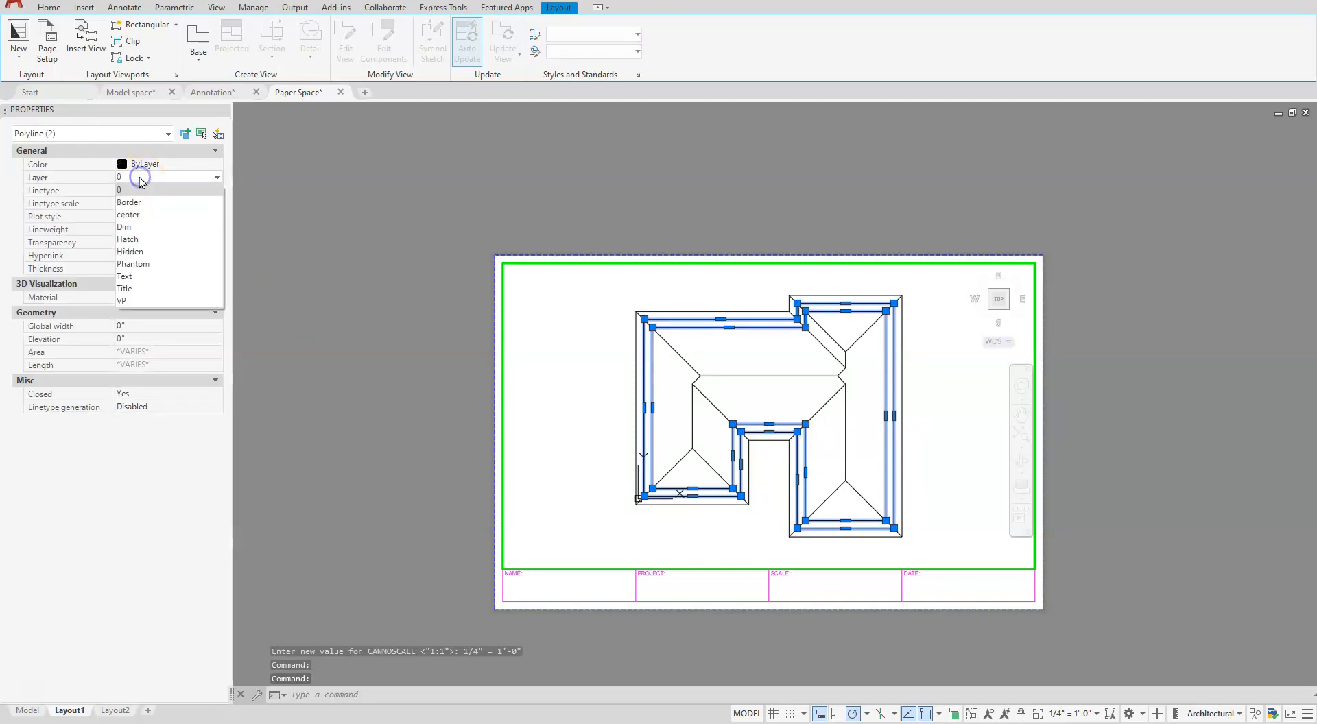
pyautogui.click(146, 252)
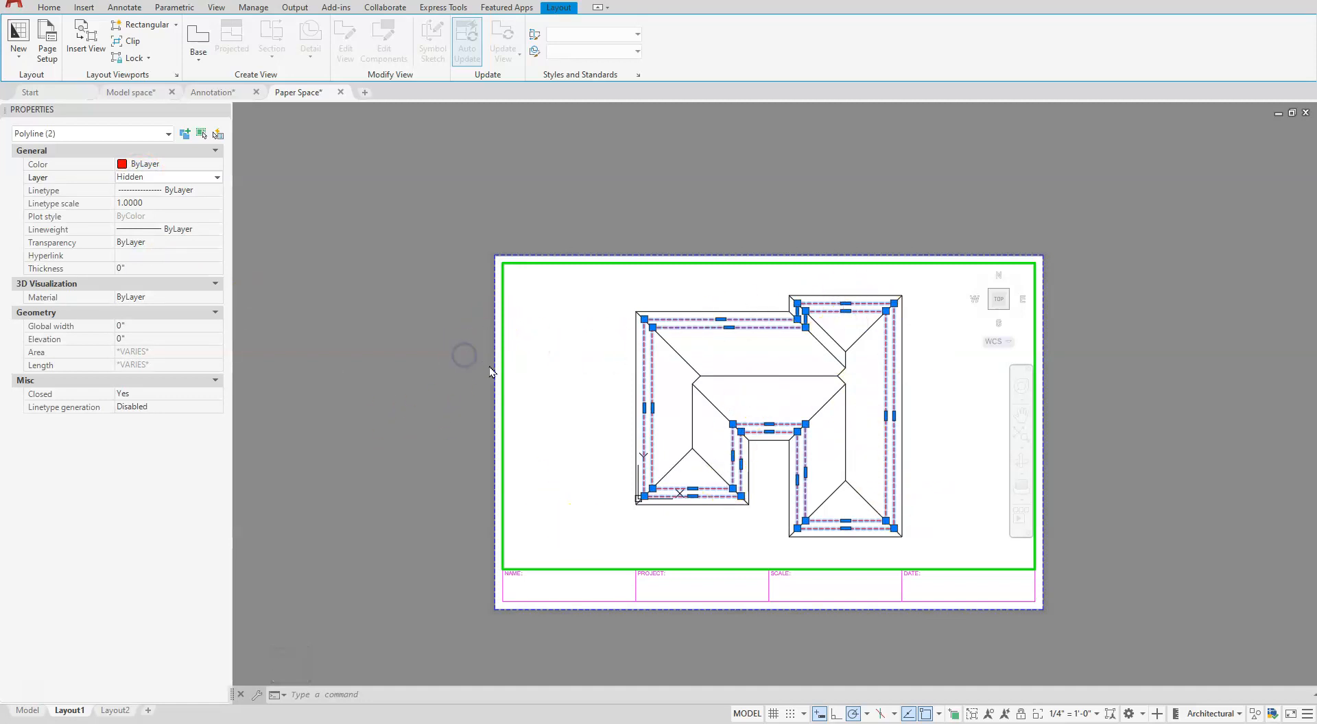
pyautogui.doubleClick(467, 379)
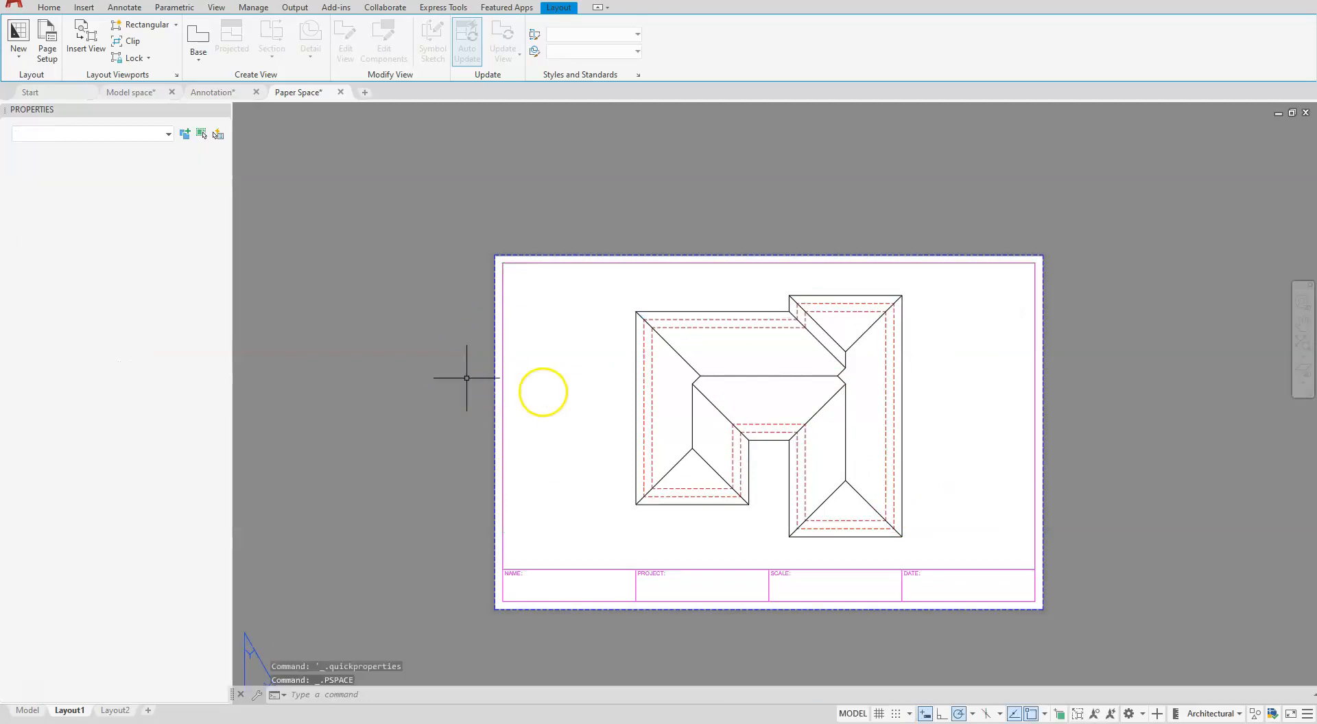
pyautogui.press('Escape')
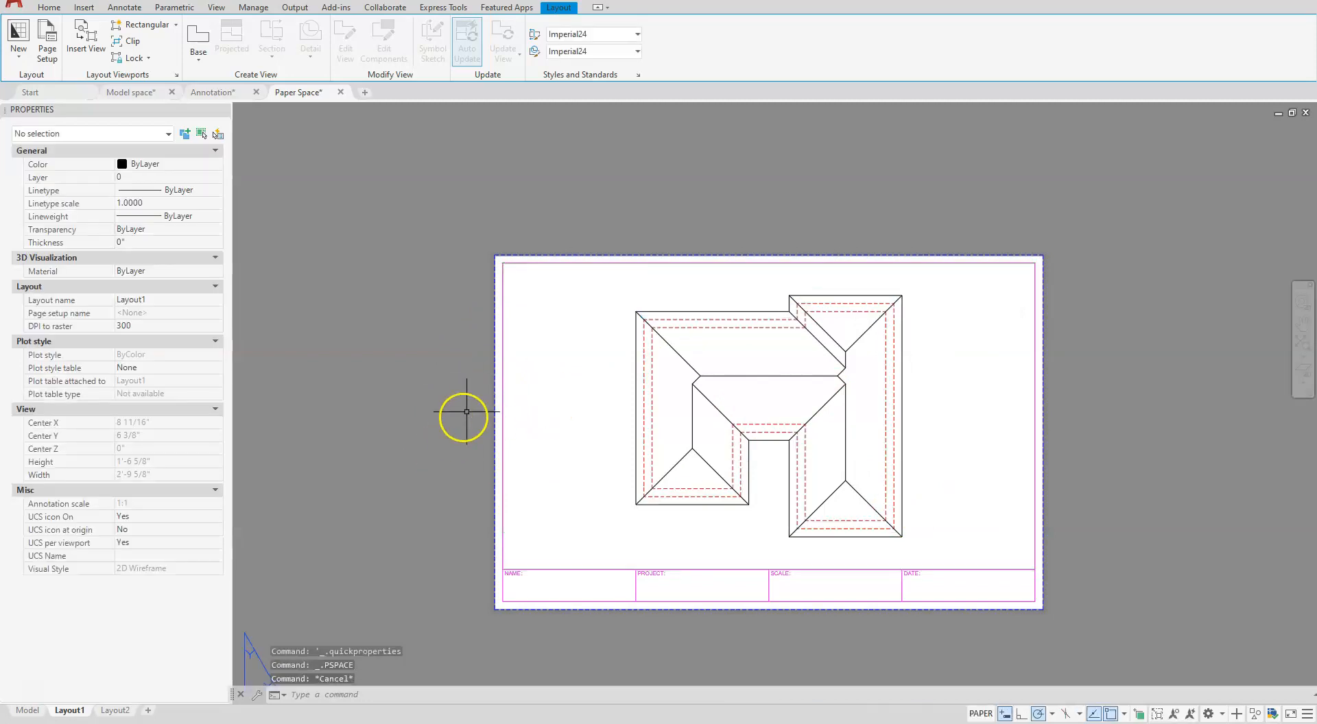
# - Switch to model space and examine the hidden outlines around the roof's lower wings
pyautogui.click(27, 711)
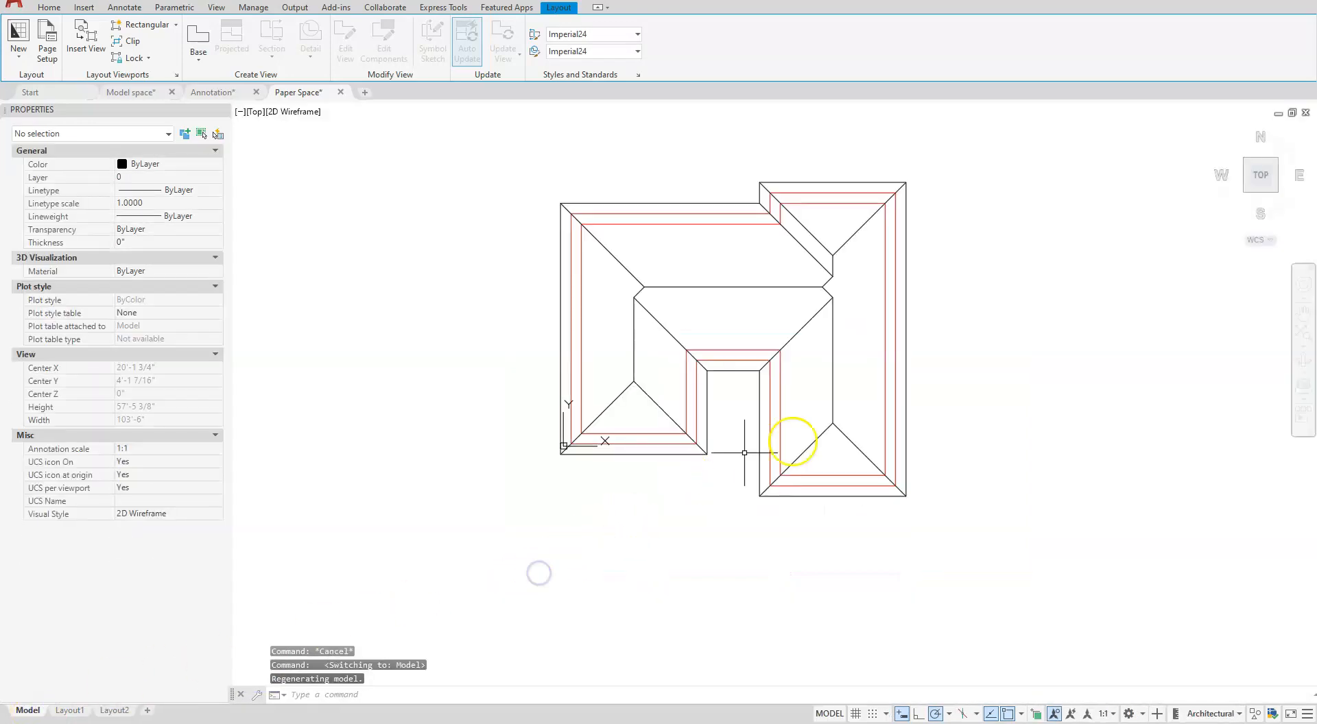
pyautogui.scroll(5, 819, 470)
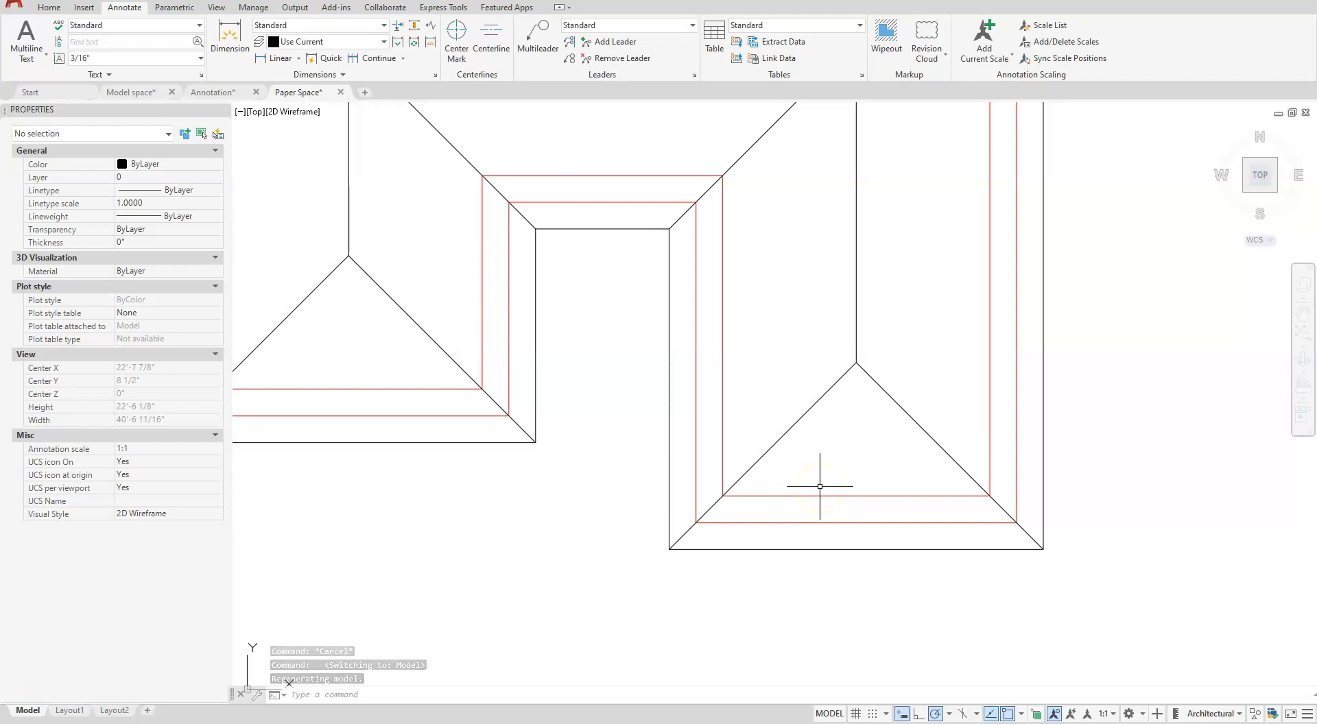
pyautogui.scroll(-2, 820, 487)
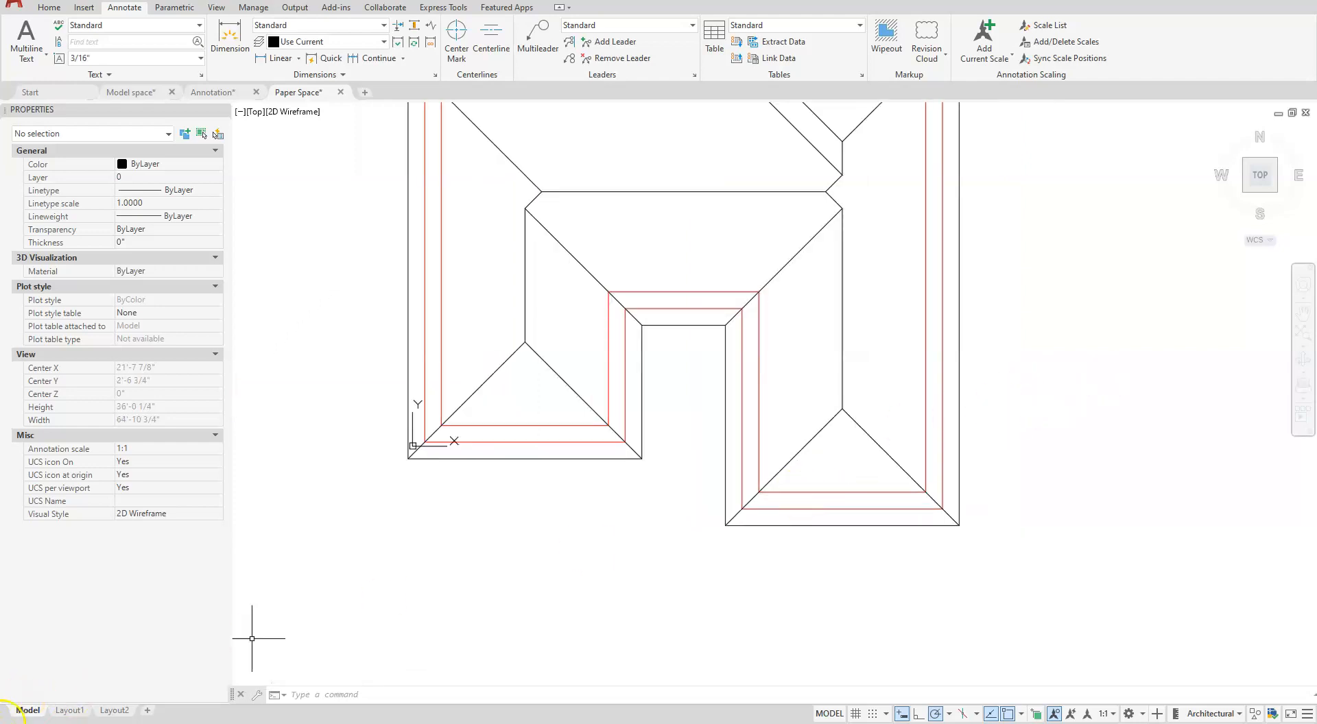
# - Return to Layout1 and place the single-line text "ALL RIDGES (ROOF) LINES" above the NAME box, with .125 height and 0 rotation
pyautogui.click(66, 714)
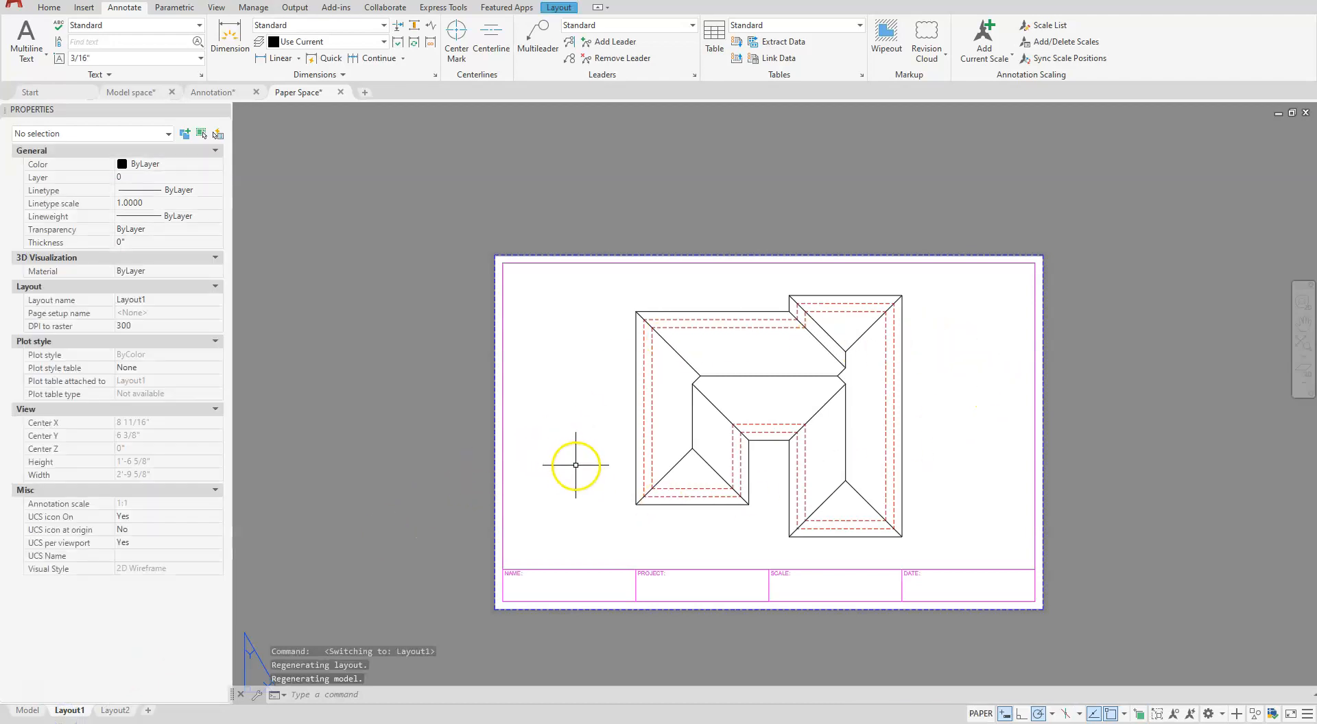
pyautogui.scroll(2, 569, 539)
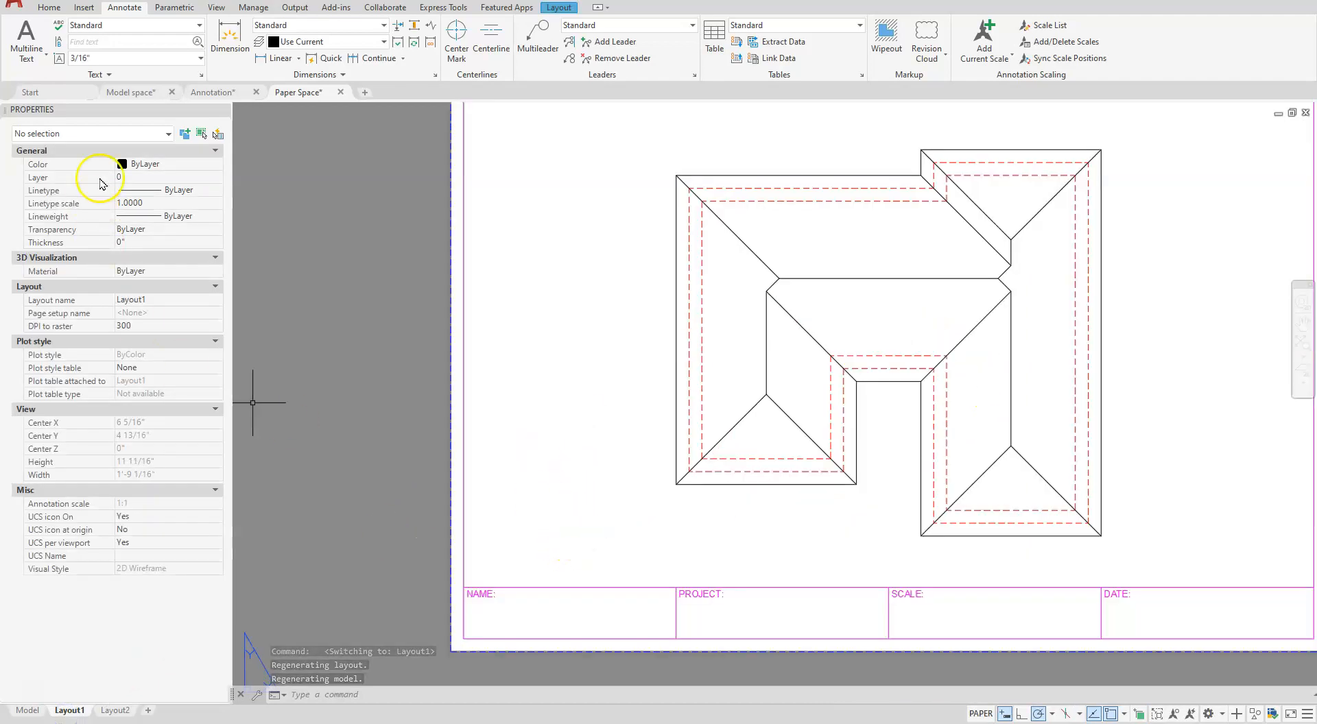
pyautogui.click(42, 58)
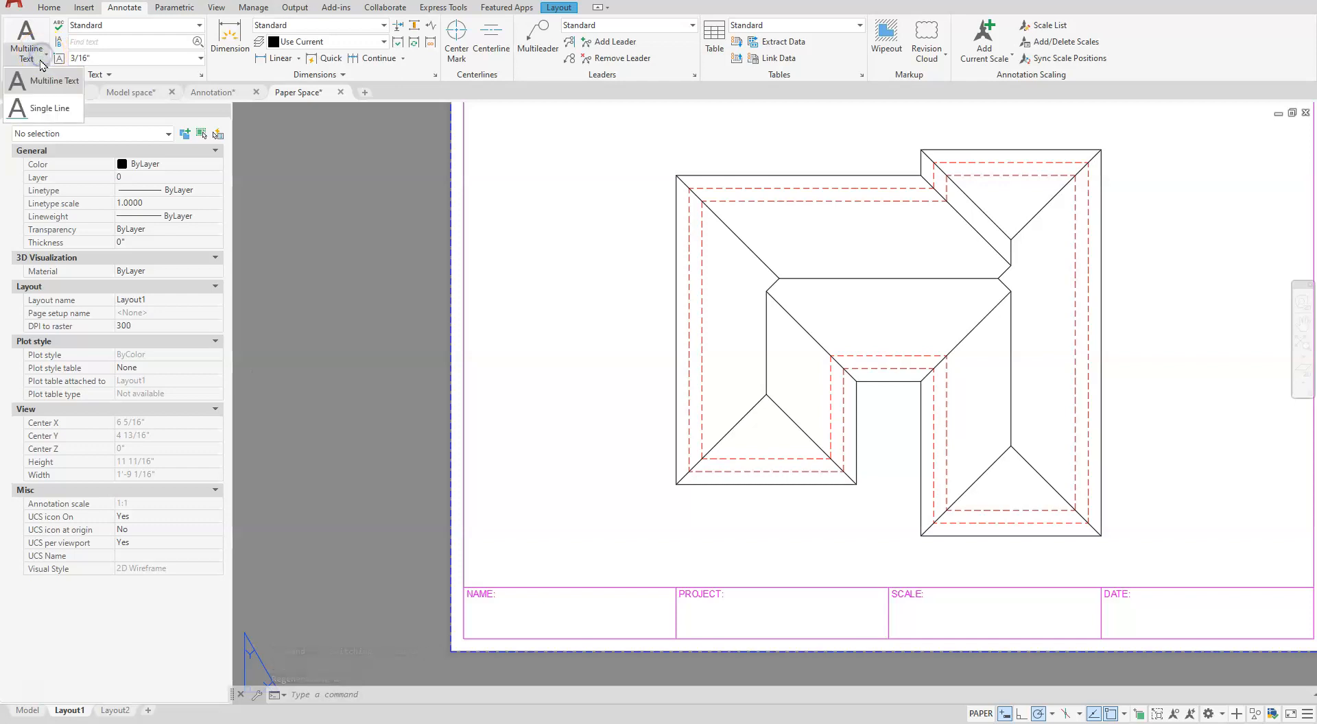
pyautogui.click(48, 110)
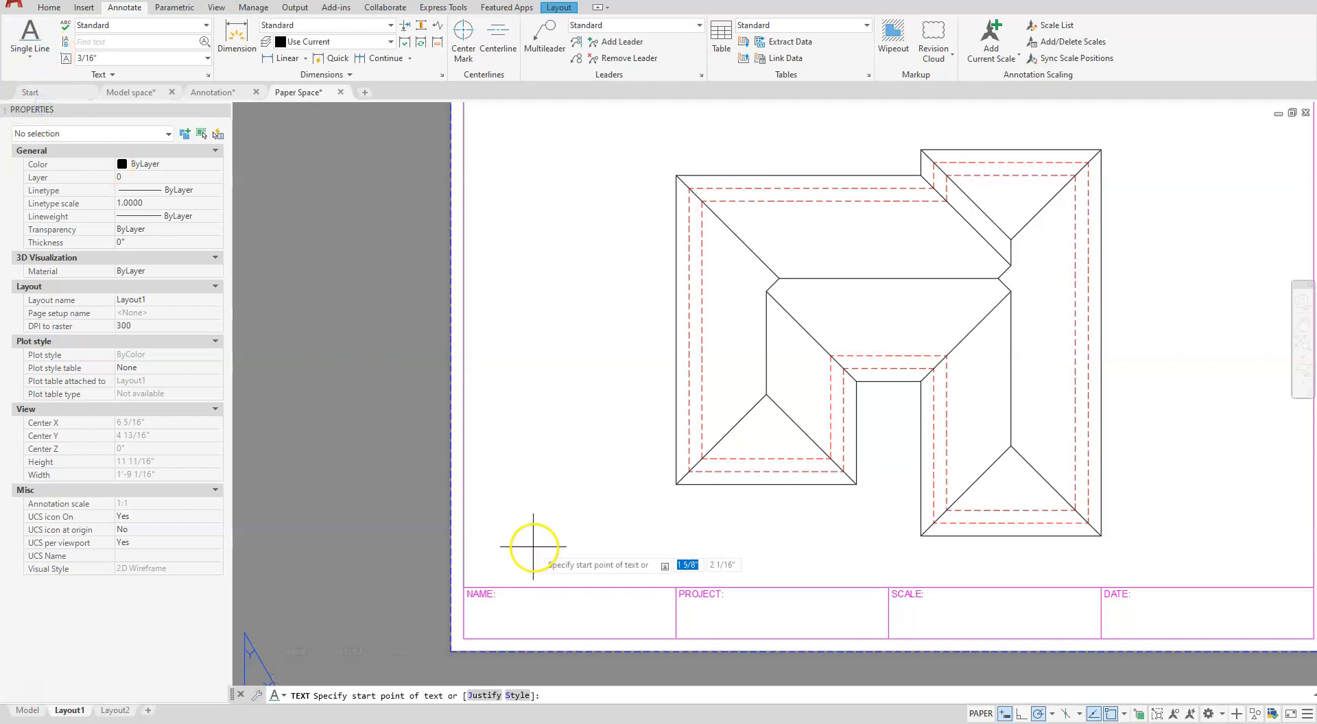
pyautogui.click(510, 548)
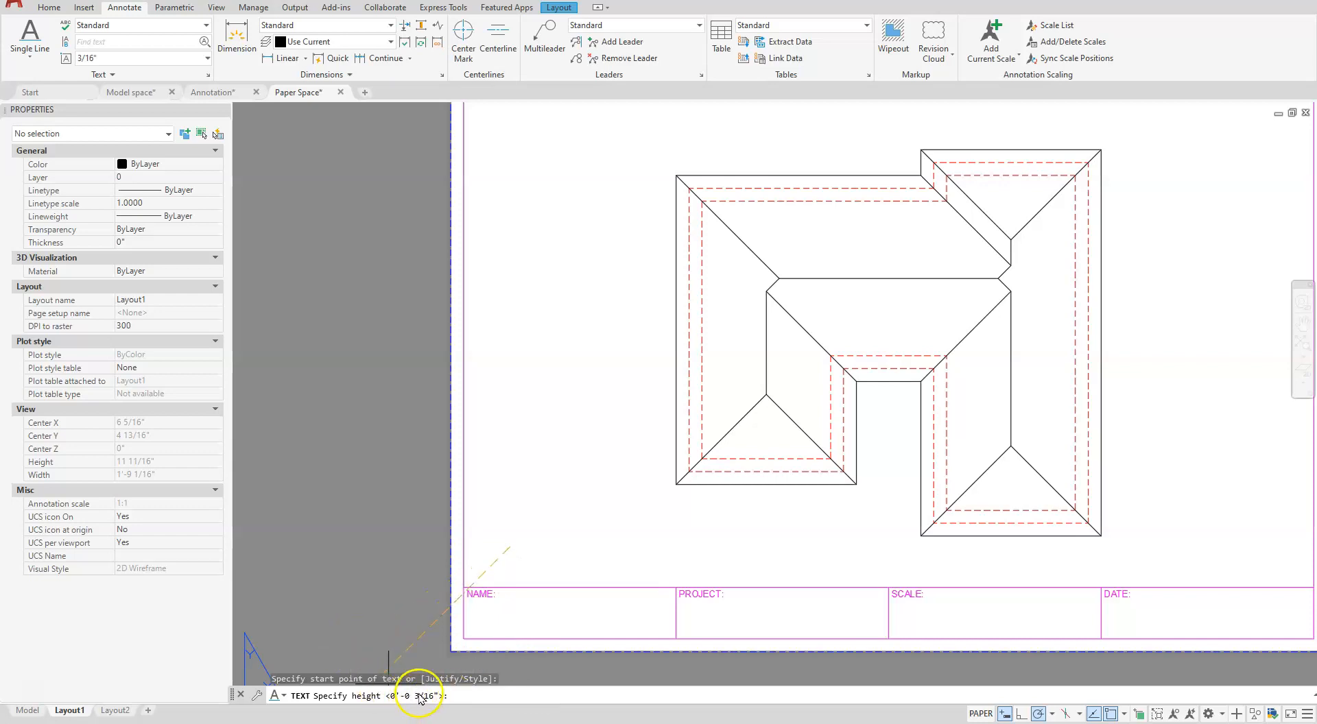
pyautogui.scroll(-2, 518, 495)
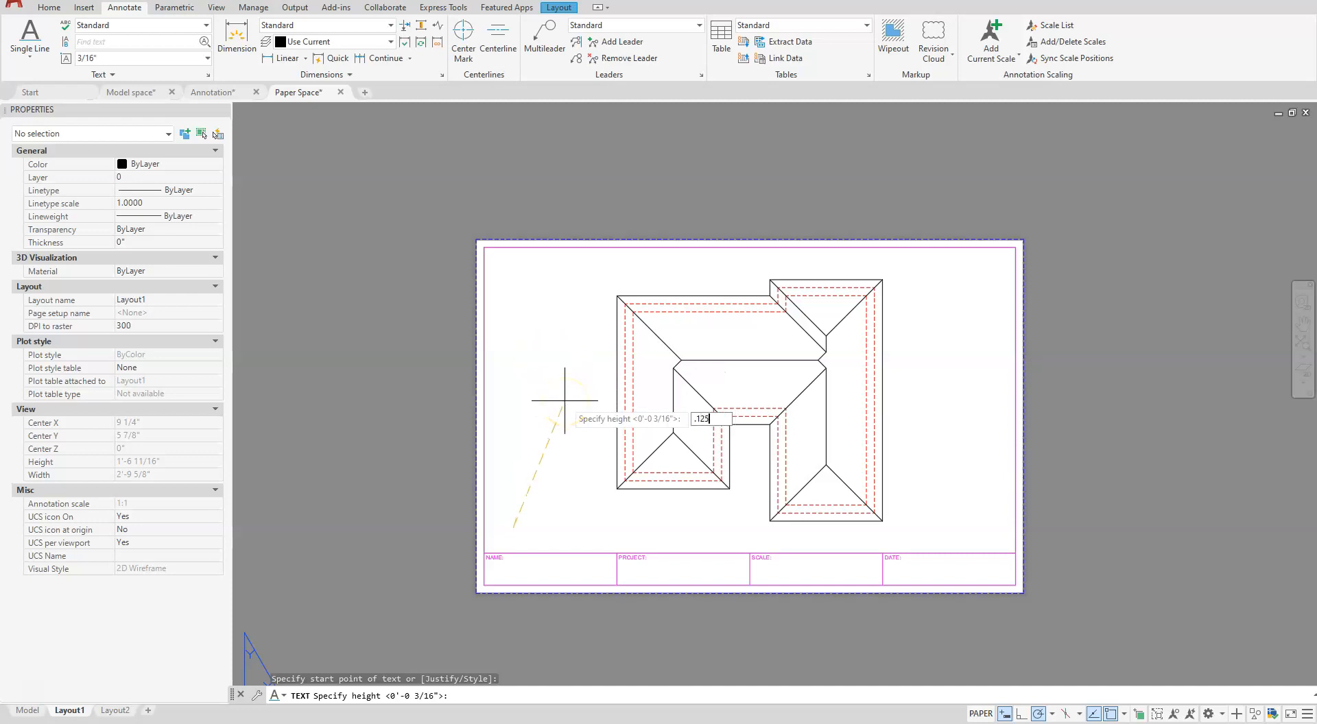
pyautogui.press('Return')
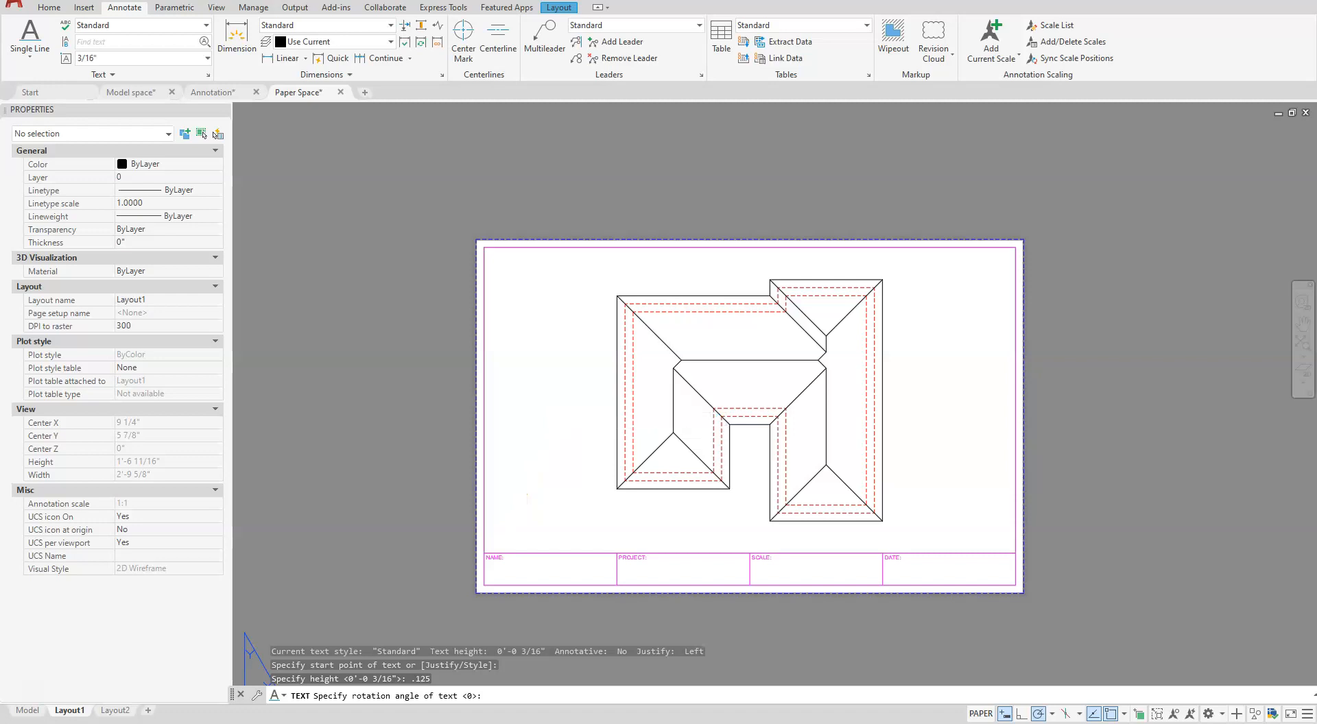
pyautogui.press('Return')
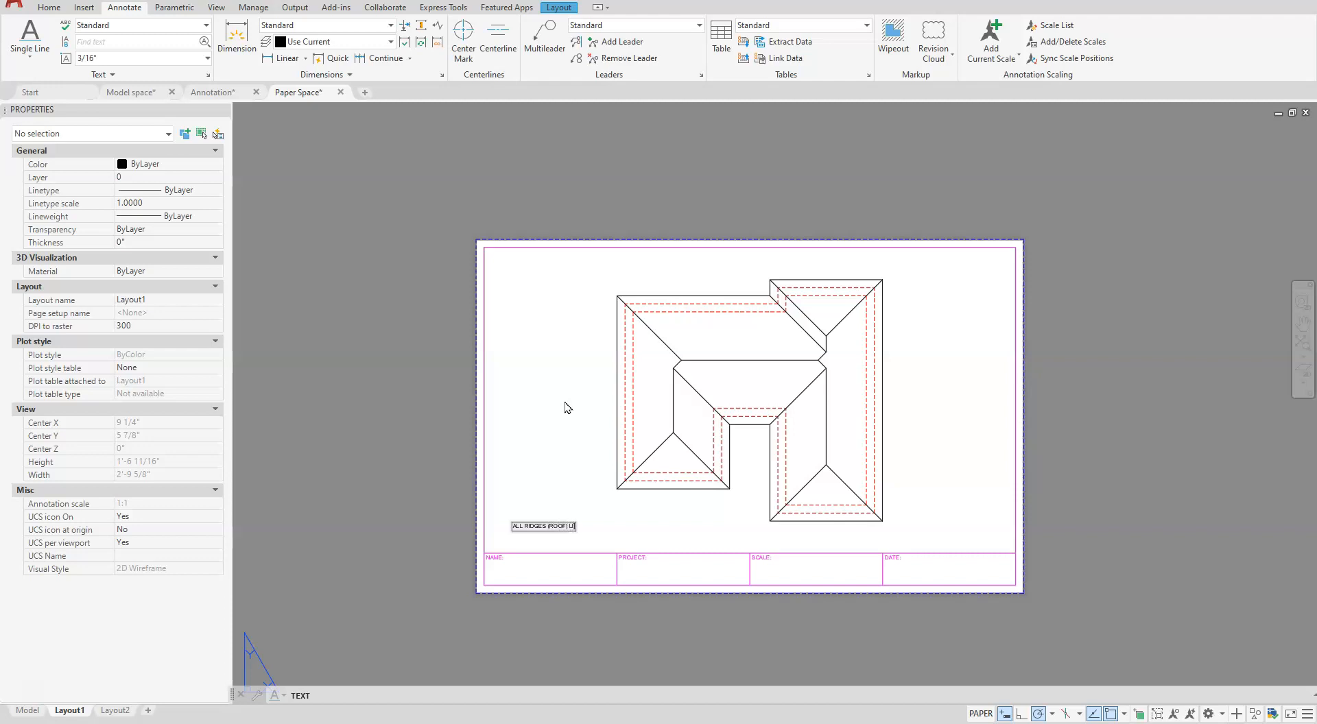
pyautogui.click(553, 472)
pyautogui.press('Escape')
pyautogui.scroll(4, 579, 524)
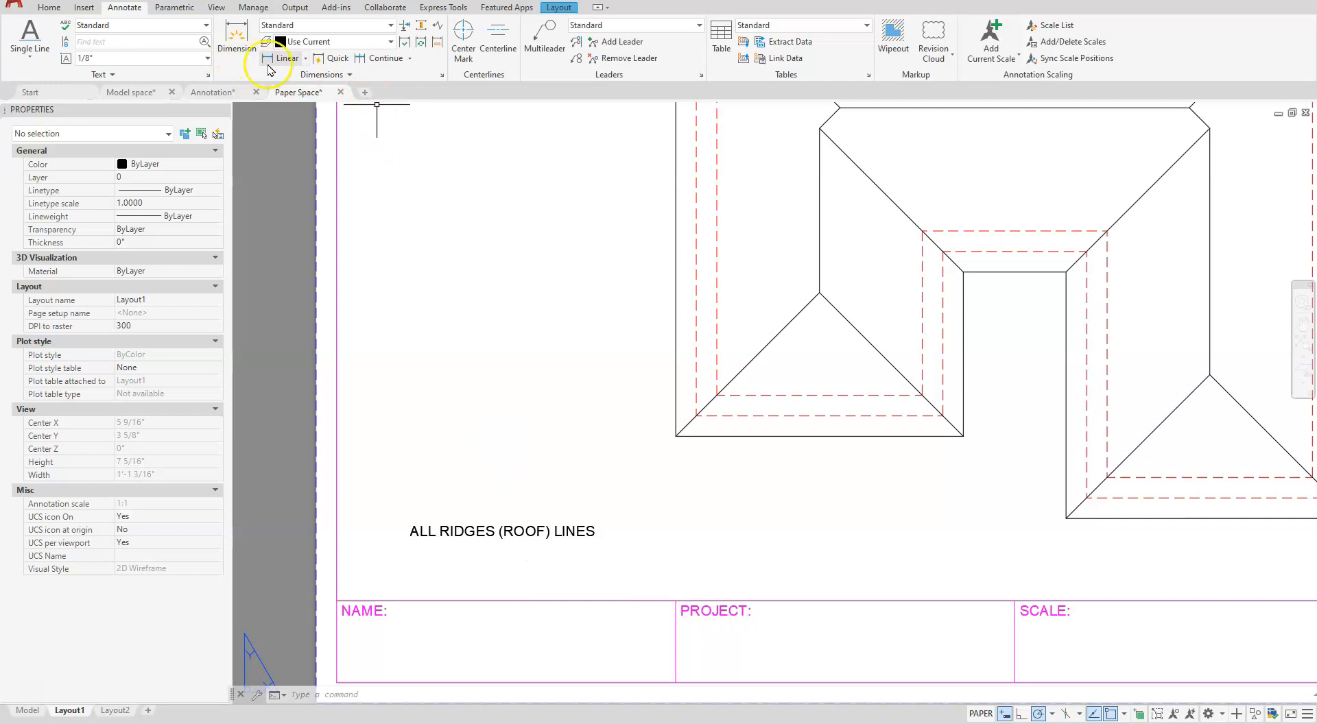
# - Make Annotative the current dimension style in the Dimension Style Manager
pyautogui.click(442, 77)
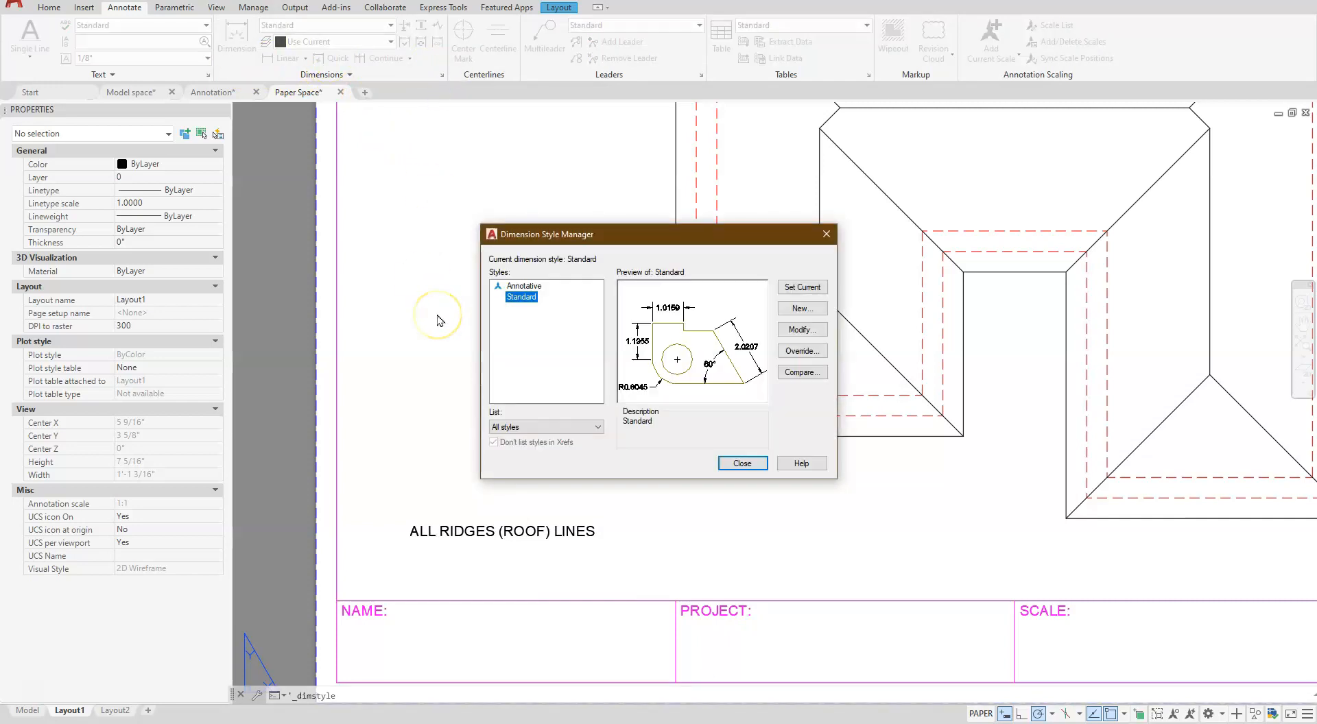
pyautogui.click(518, 287)
pyautogui.click(519, 298)
pyautogui.click(517, 287)
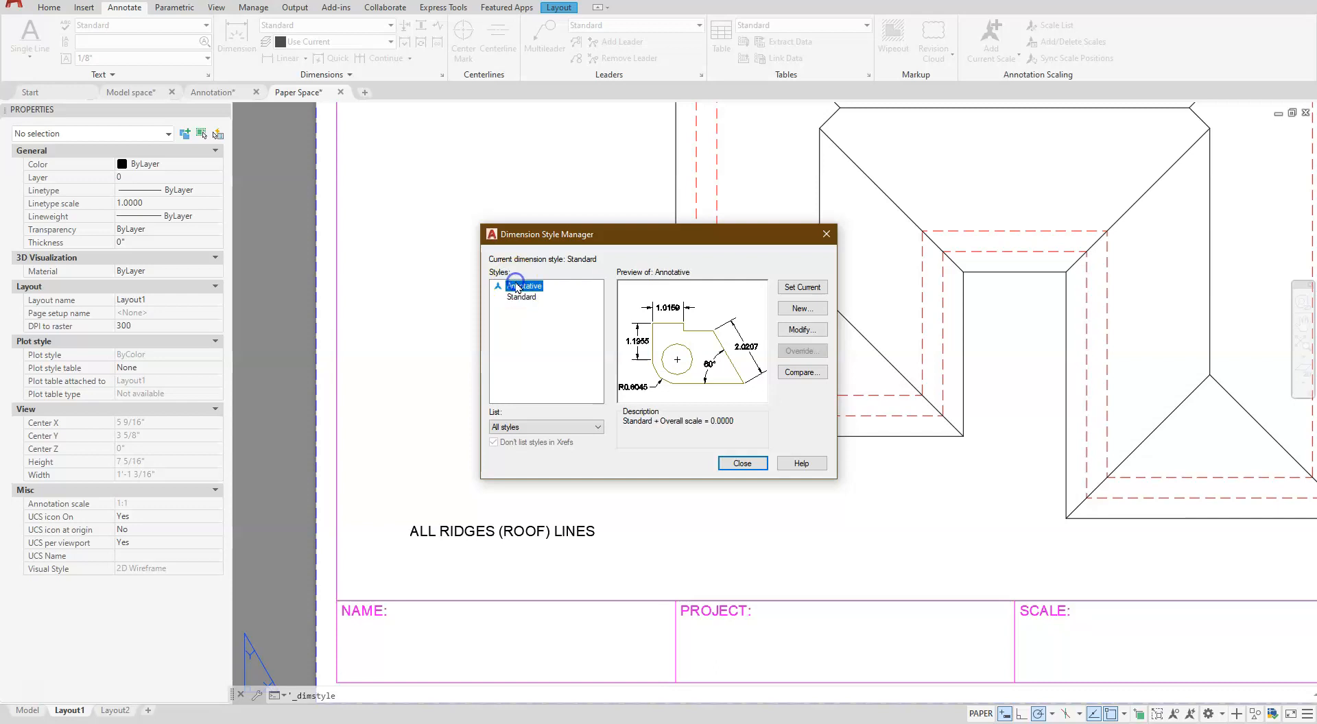
pyautogui.click(738, 461)
pyautogui.click(804, 289)
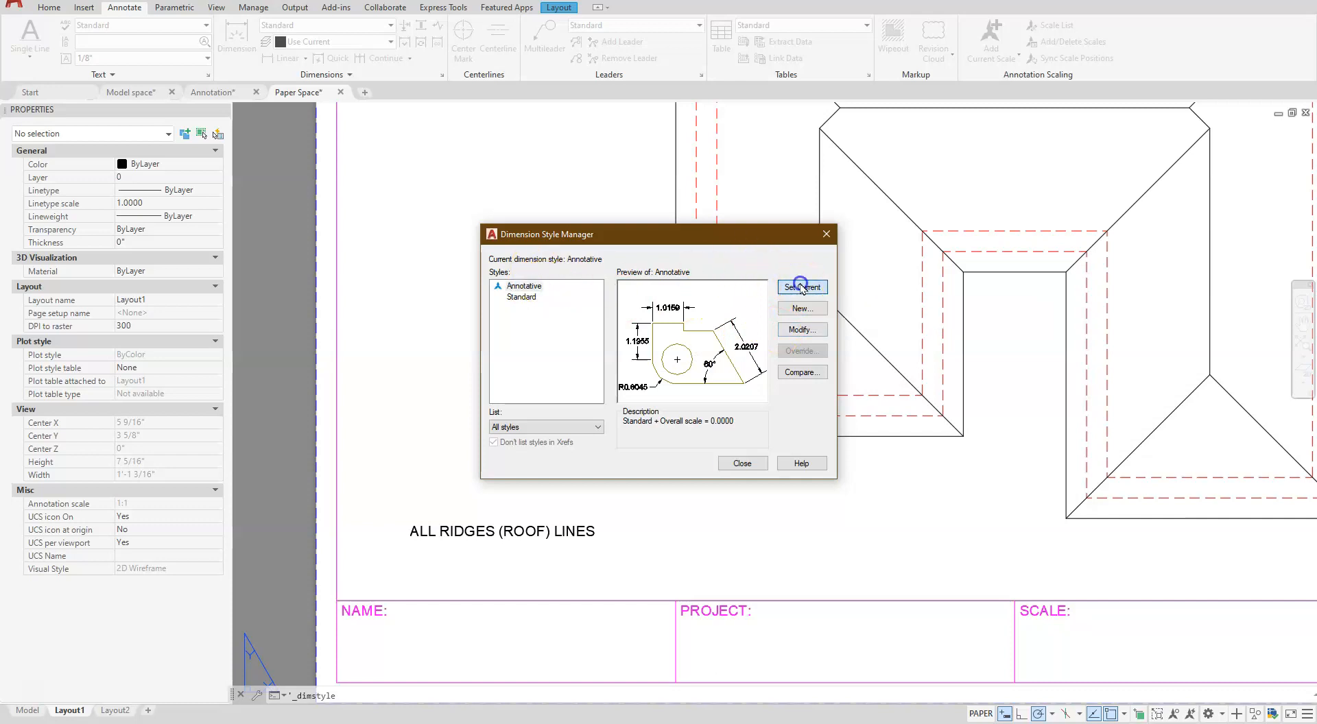
# - Modify the Annotative style to use Architectural tick for the first and second arrowheads and None for center marks
pyautogui.click(812, 332)
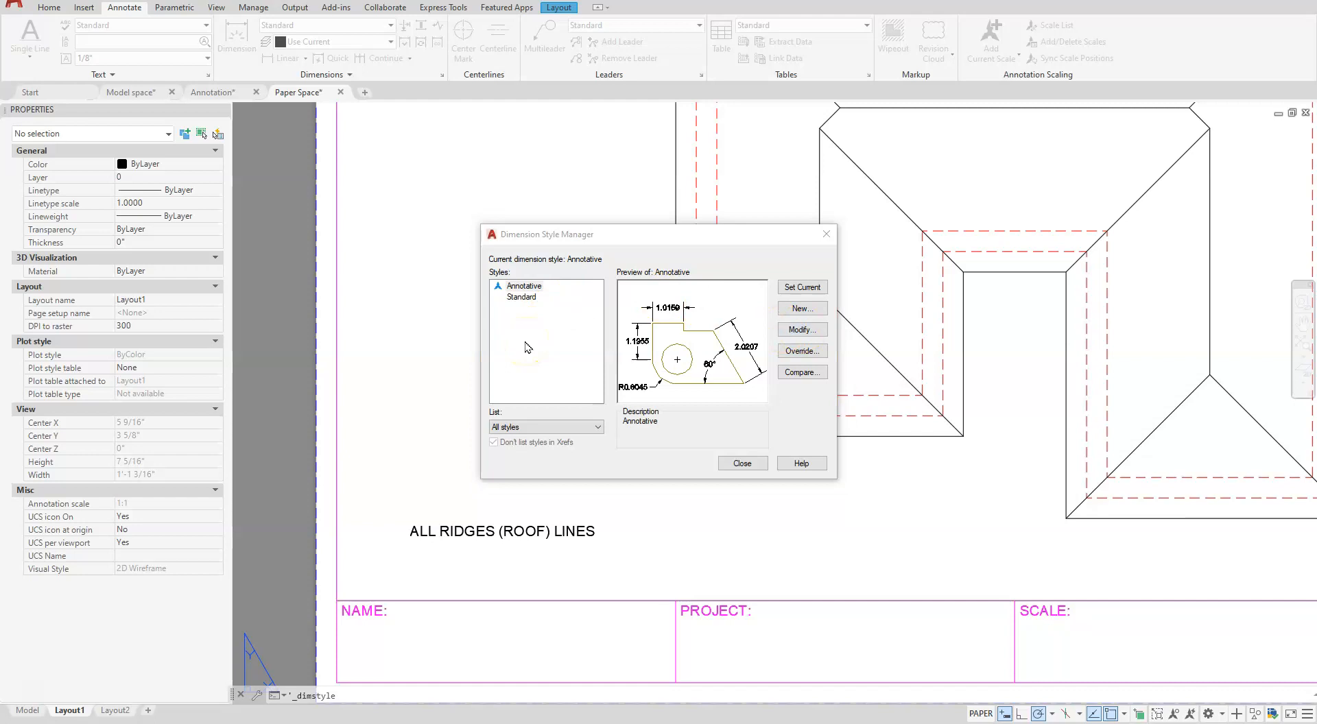
pyautogui.click(722, 135)
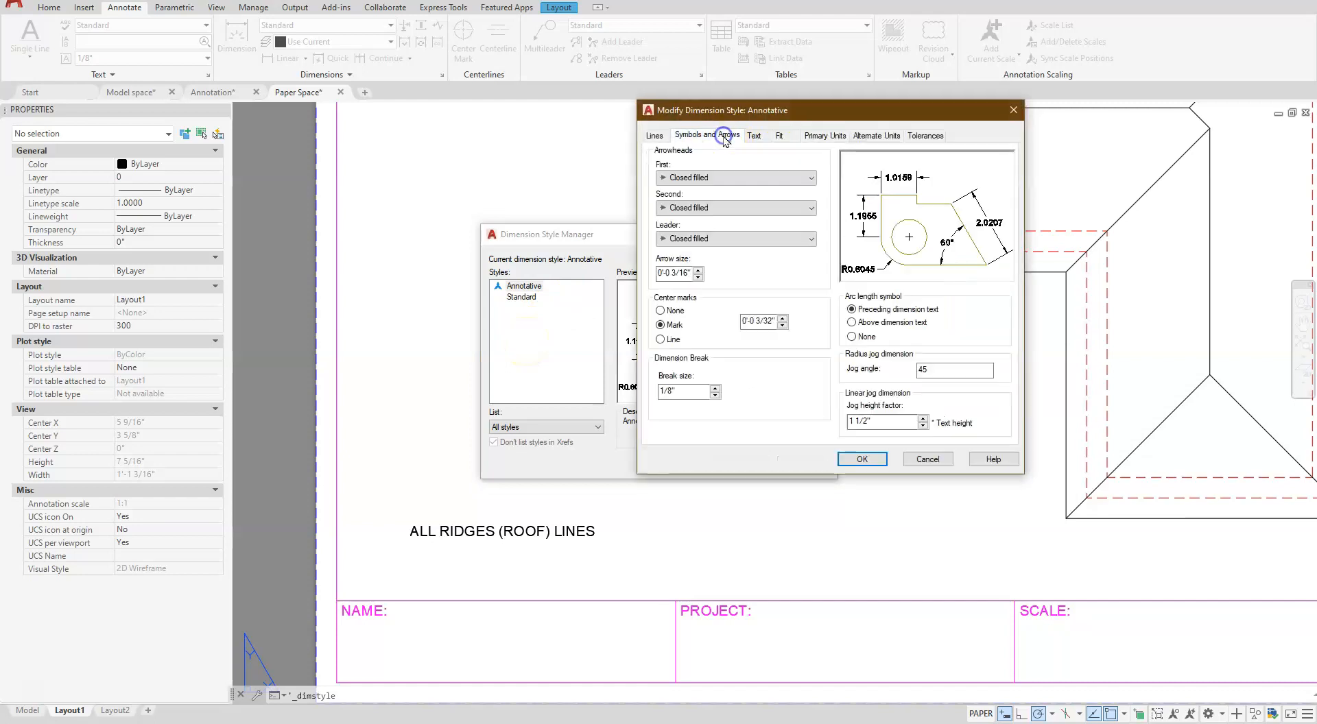
pyautogui.click(756, 178)
pyautogui.click(756, 179)
pyautogui.click(756, 178)
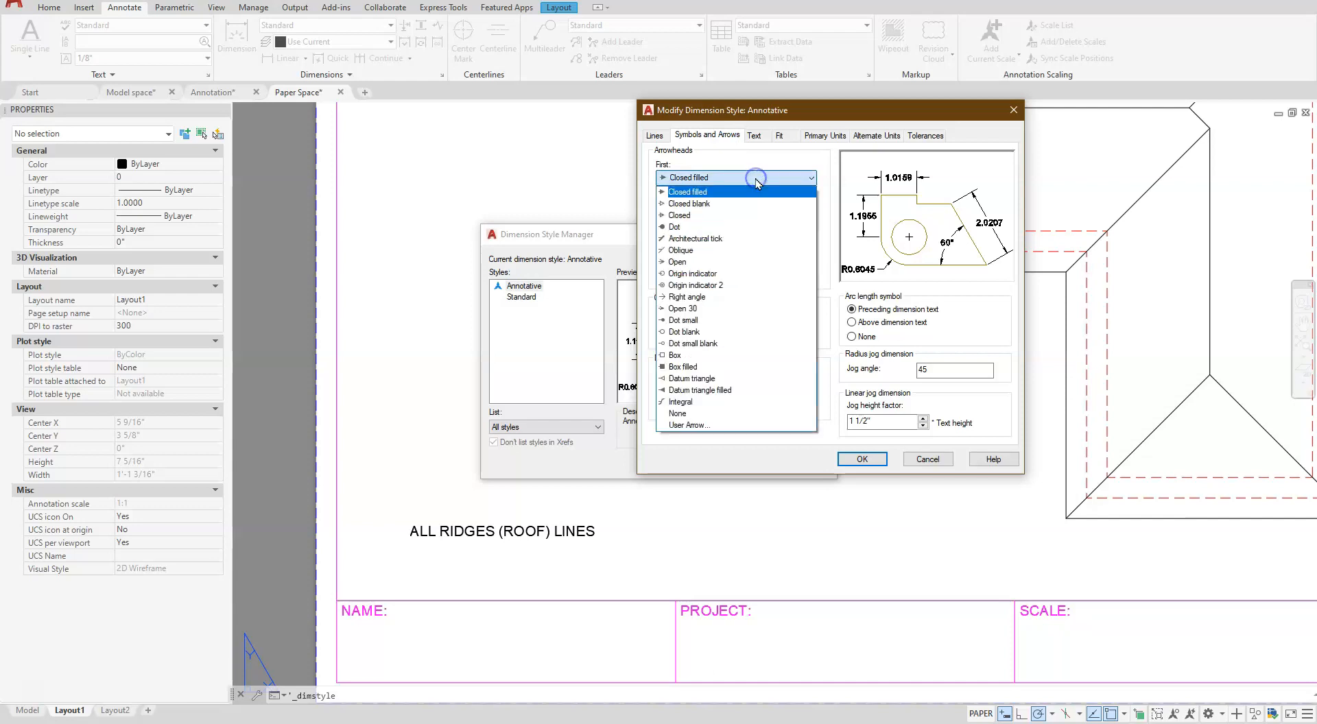
pyautogui.click(708, 238)
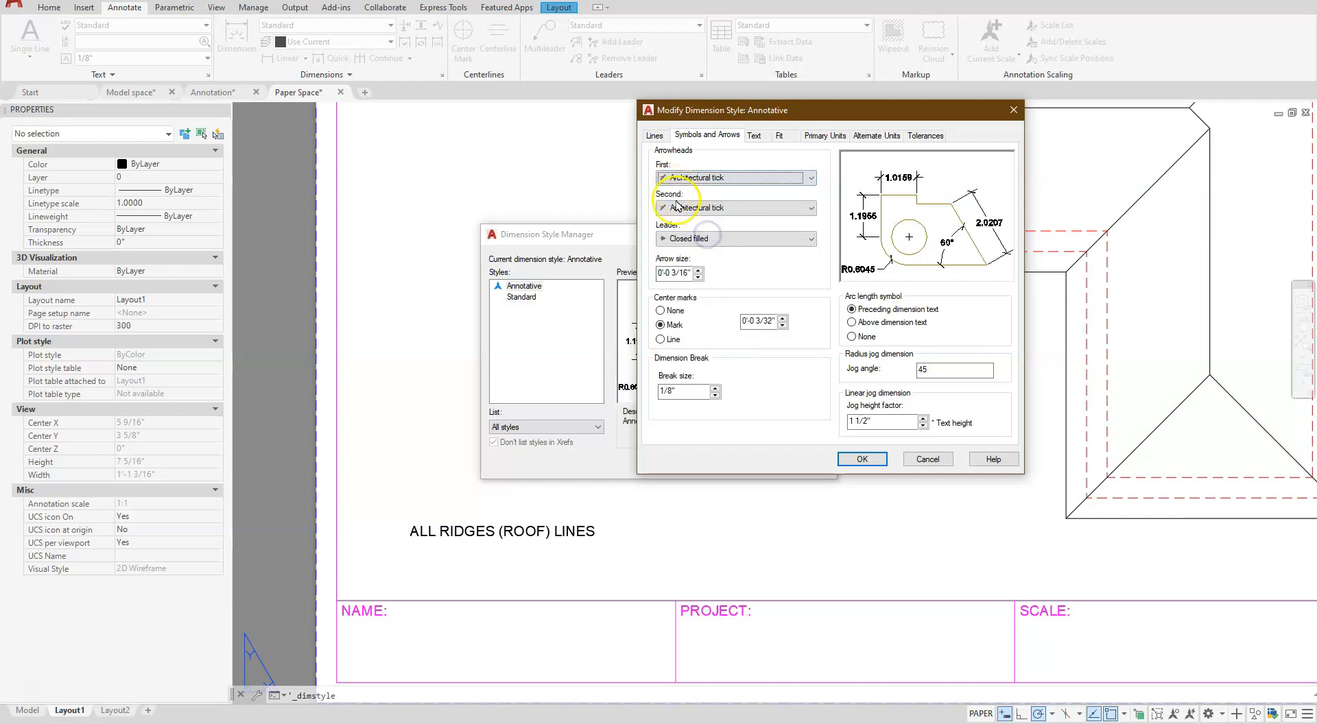
pyautogui.click(660, 311)
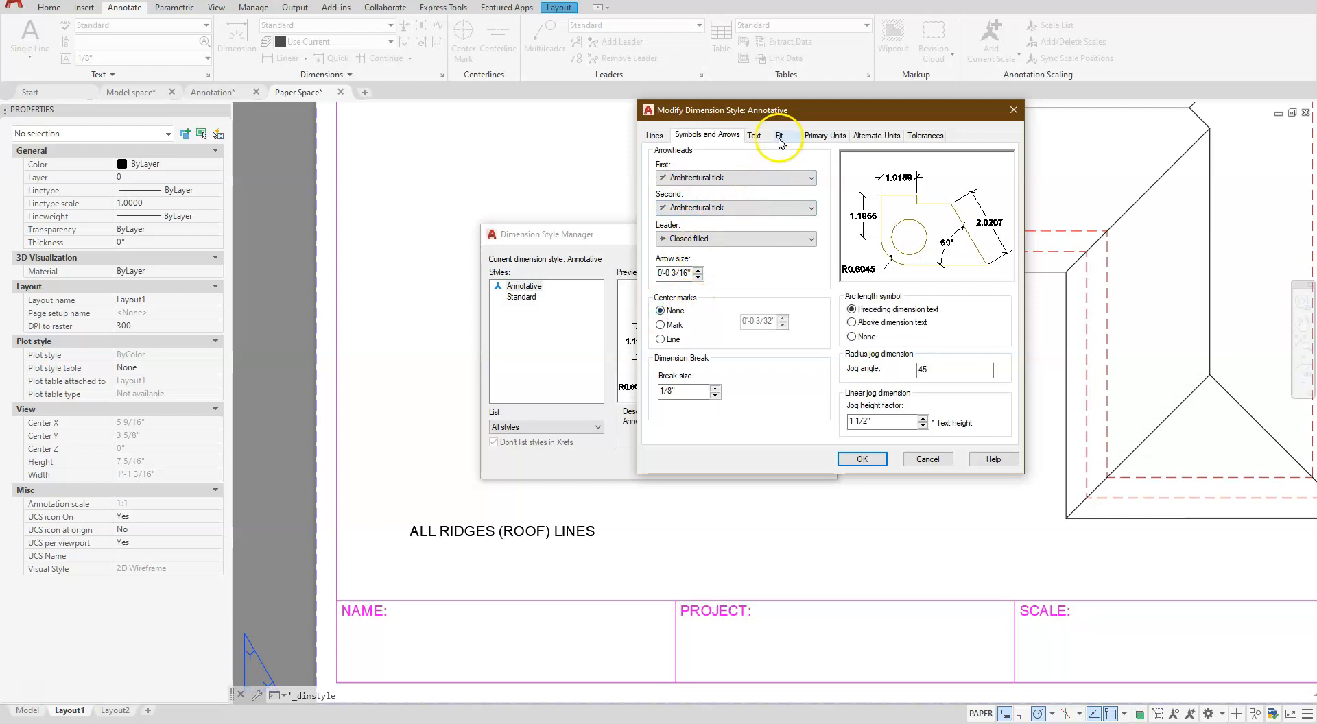
# - Set the dimension style's text height to 1/8", its vertical placement to Above and its alignment to Aligned with dimension line
pyautogui.click(754, 135)
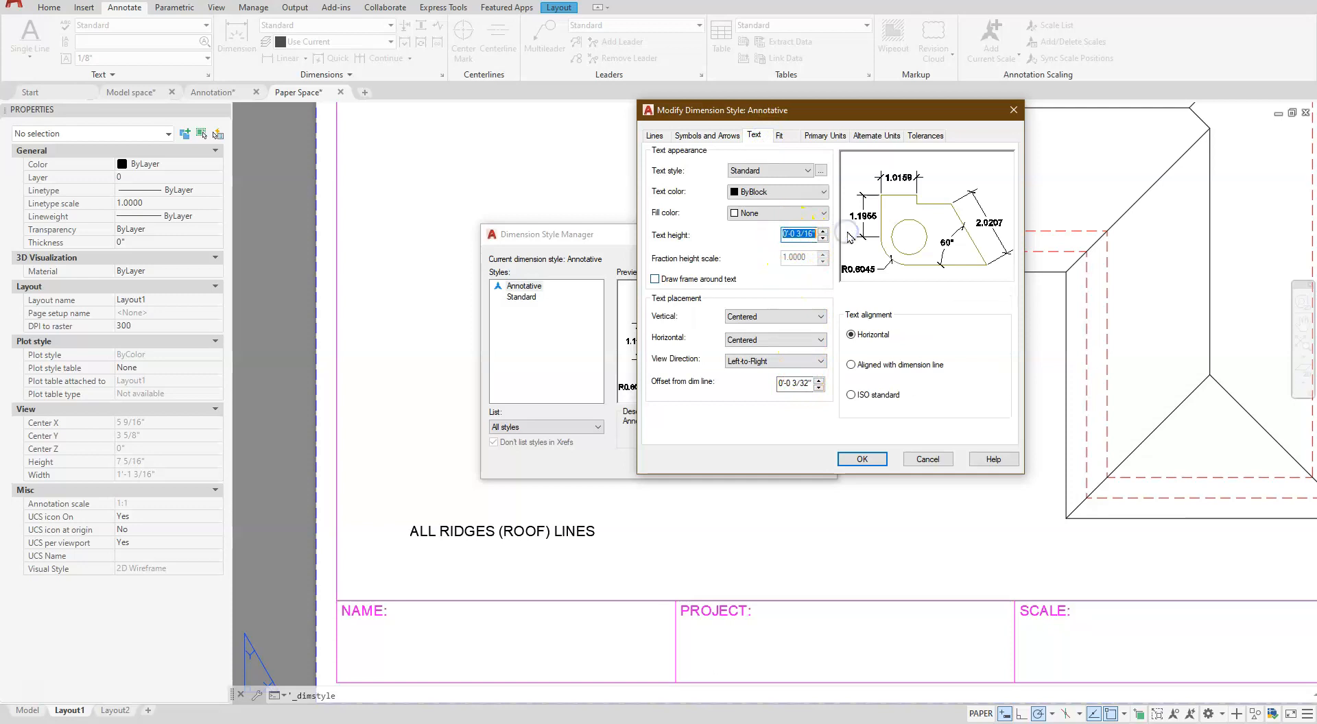
pyautogui.press('Return')
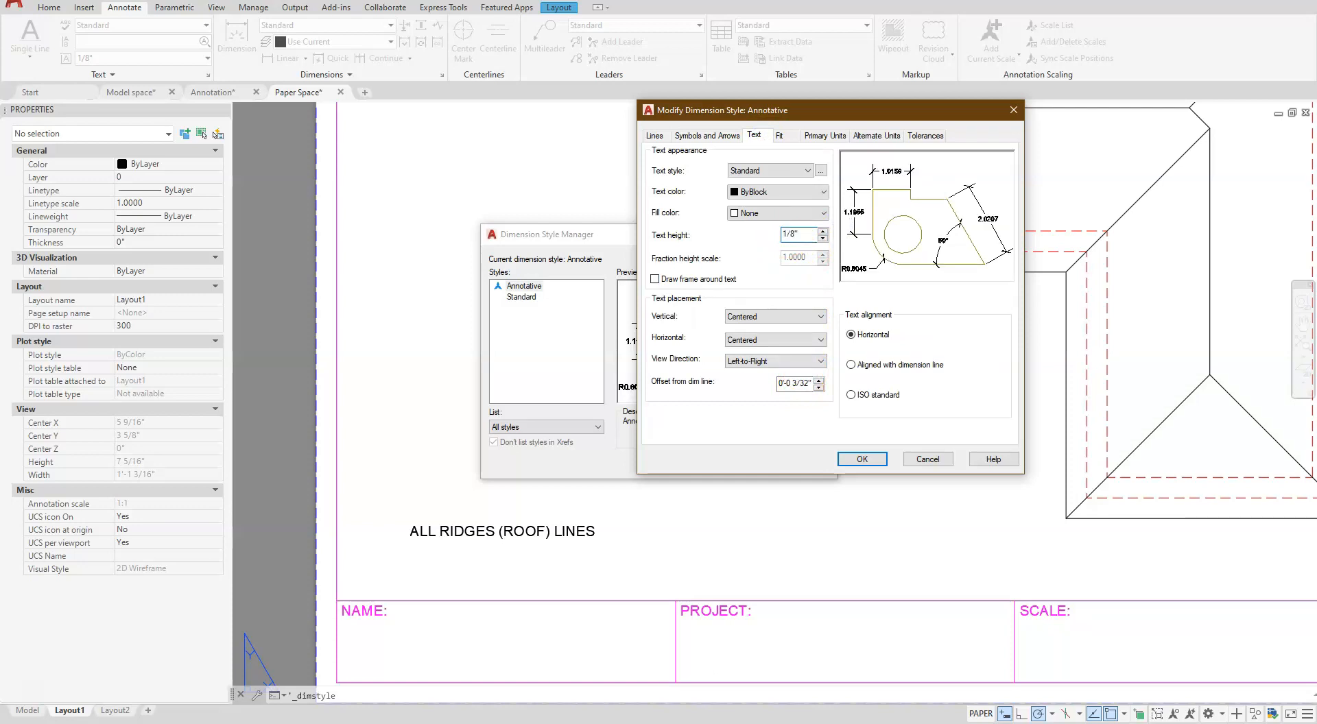
pyautogui.click(758, 316)
pyautogui.click(752, 334)
pyautogui.click(866, 367)
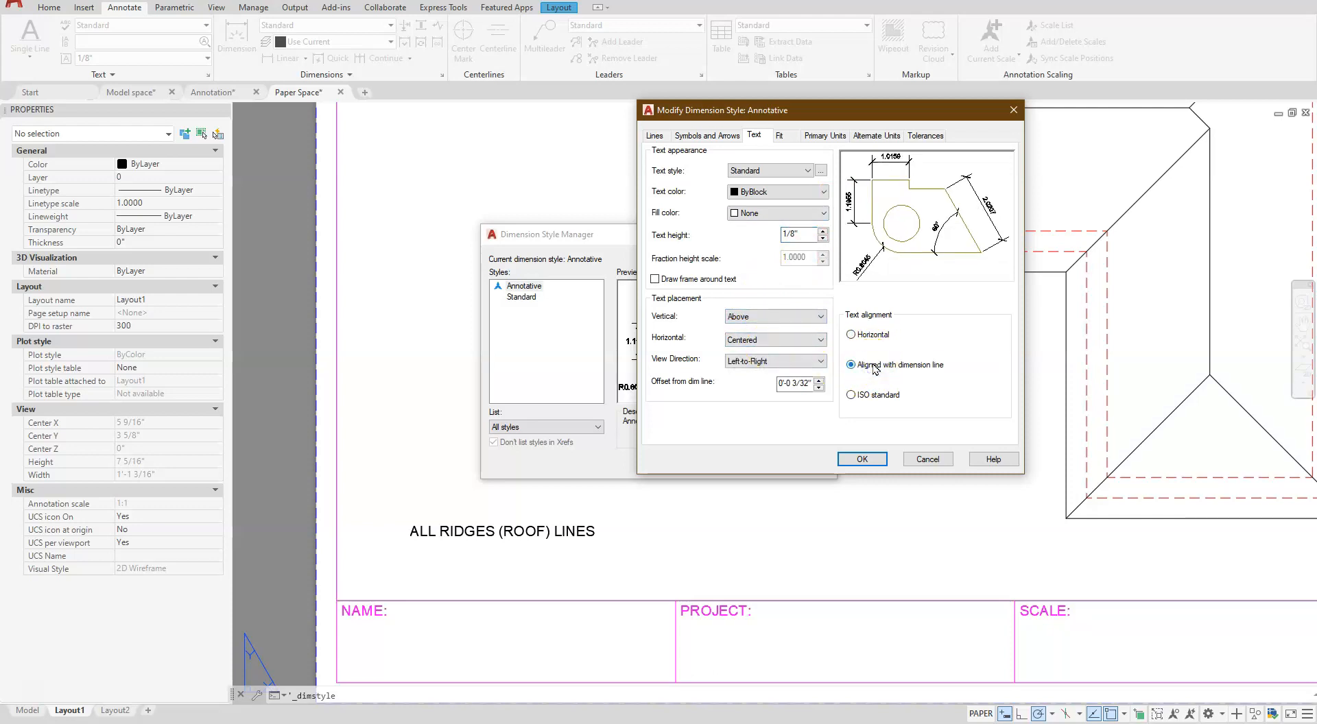
# - Set the style's primary units to Architectural, turn off 0 inches suppression, and accept the dimension style changes
pyautogui.click(789, 135)
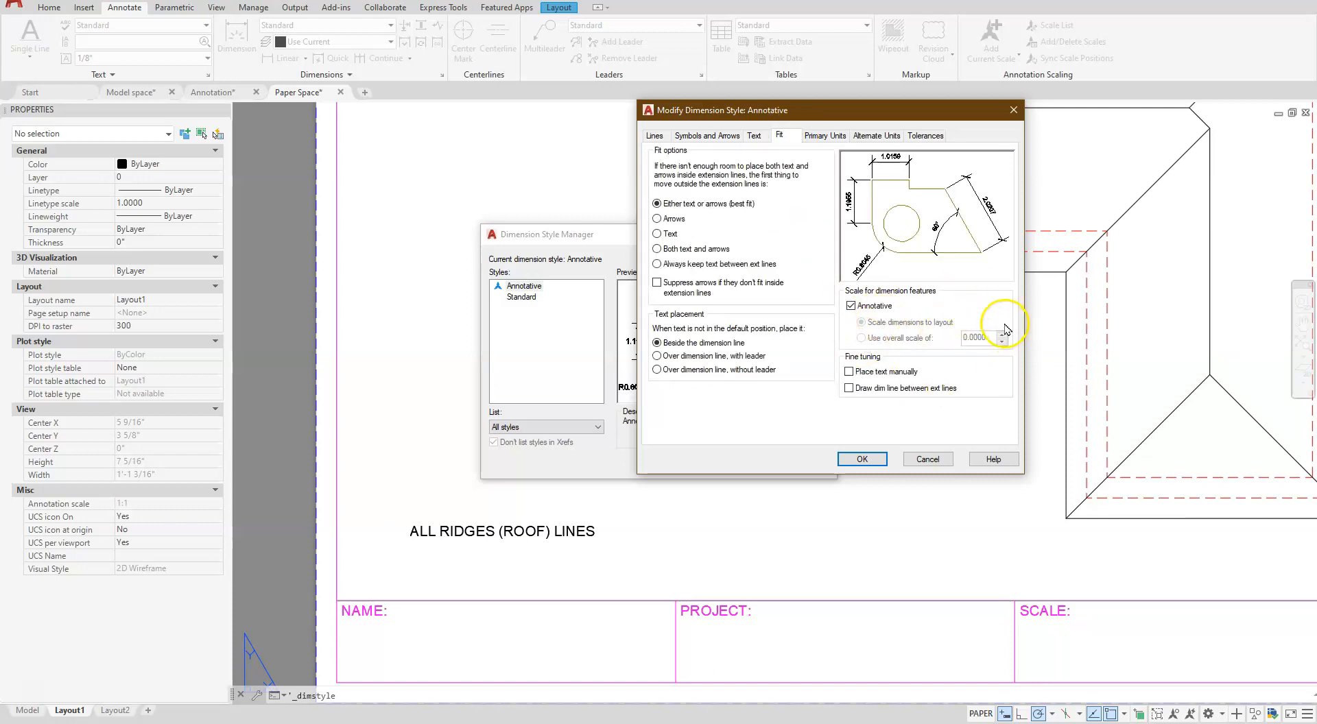
pyautogui.click(823, 135)
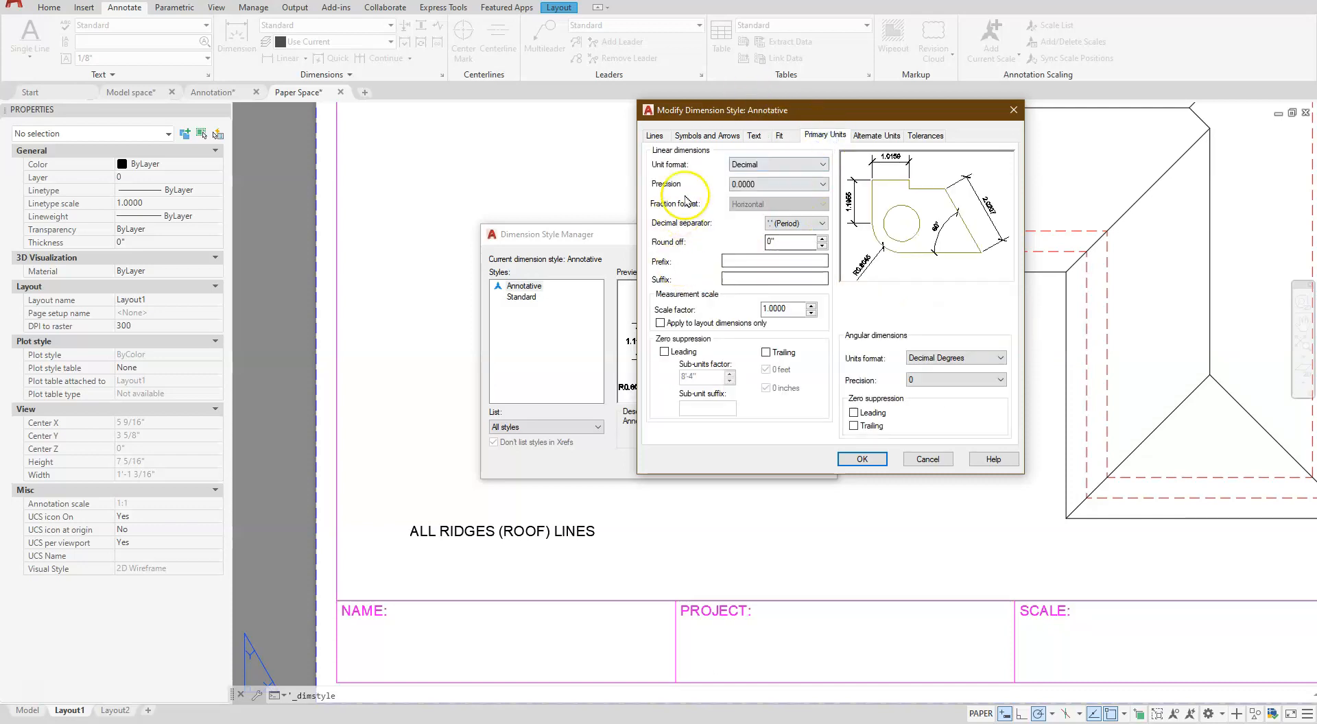
pyautogui.click(752, 168)
pyautogui.click(761, 207)
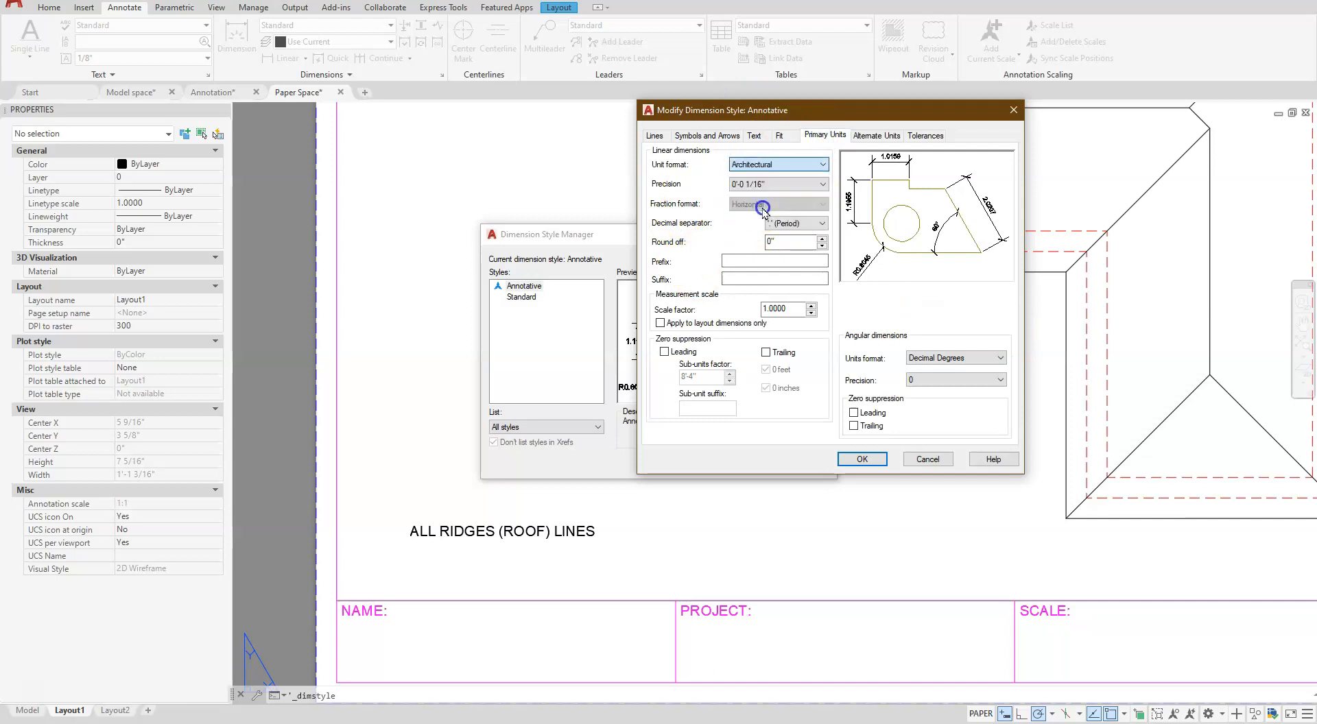
pyautogui.click(766, 388)
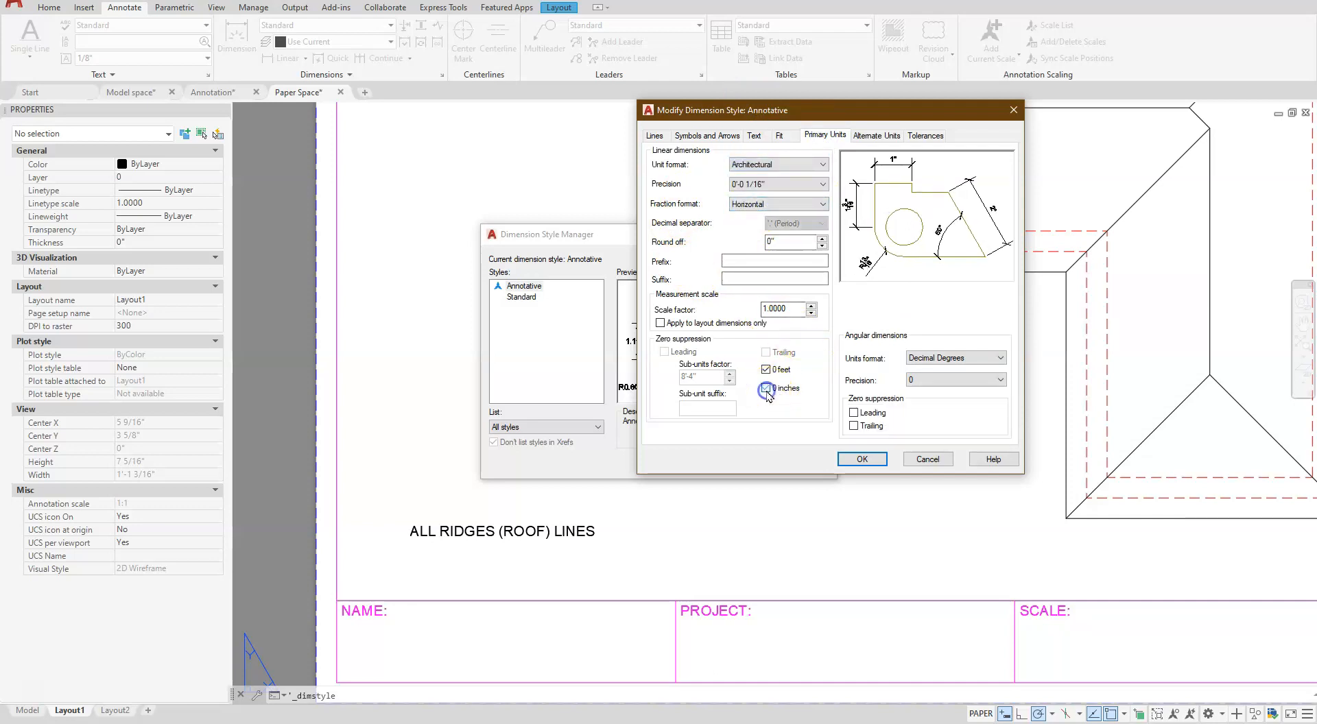
pyautogui.click(863, 459)
pyautogui.click(748, 461)
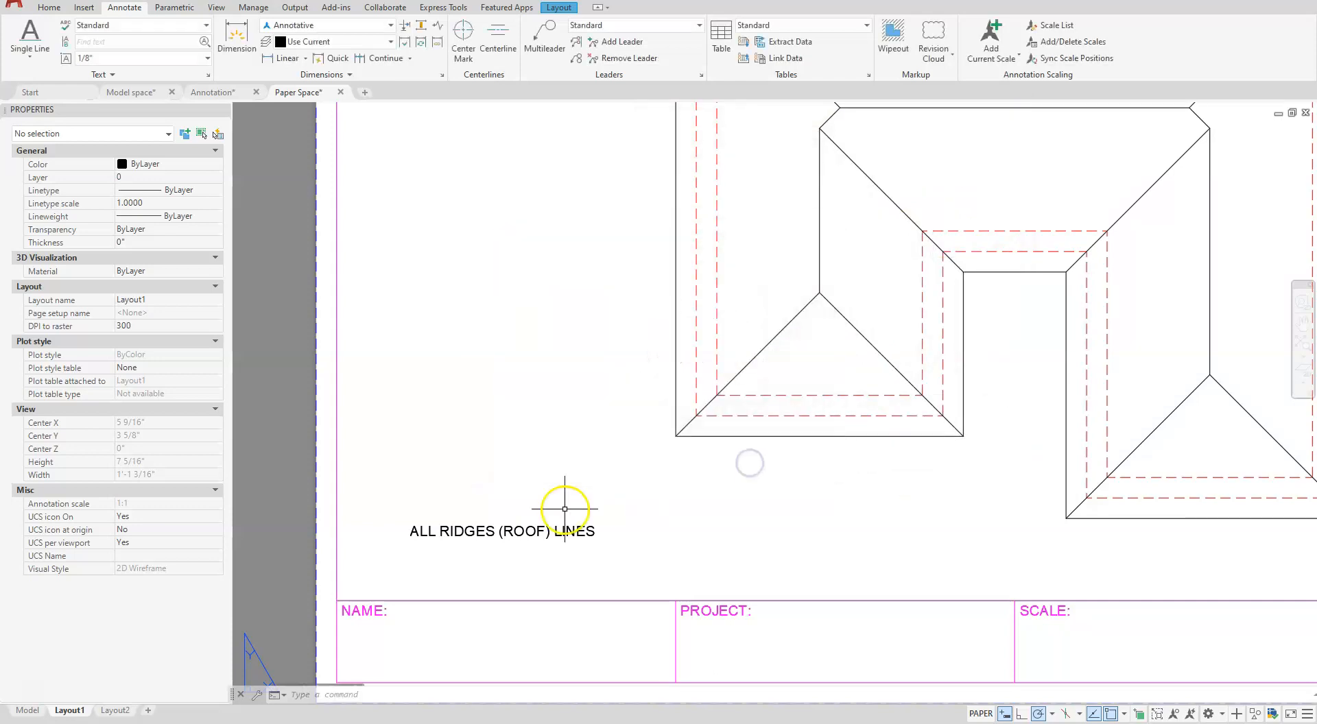
# - Assign new dimensions to the Dim layer
pyautogui.scroll(-4, 803, 348)
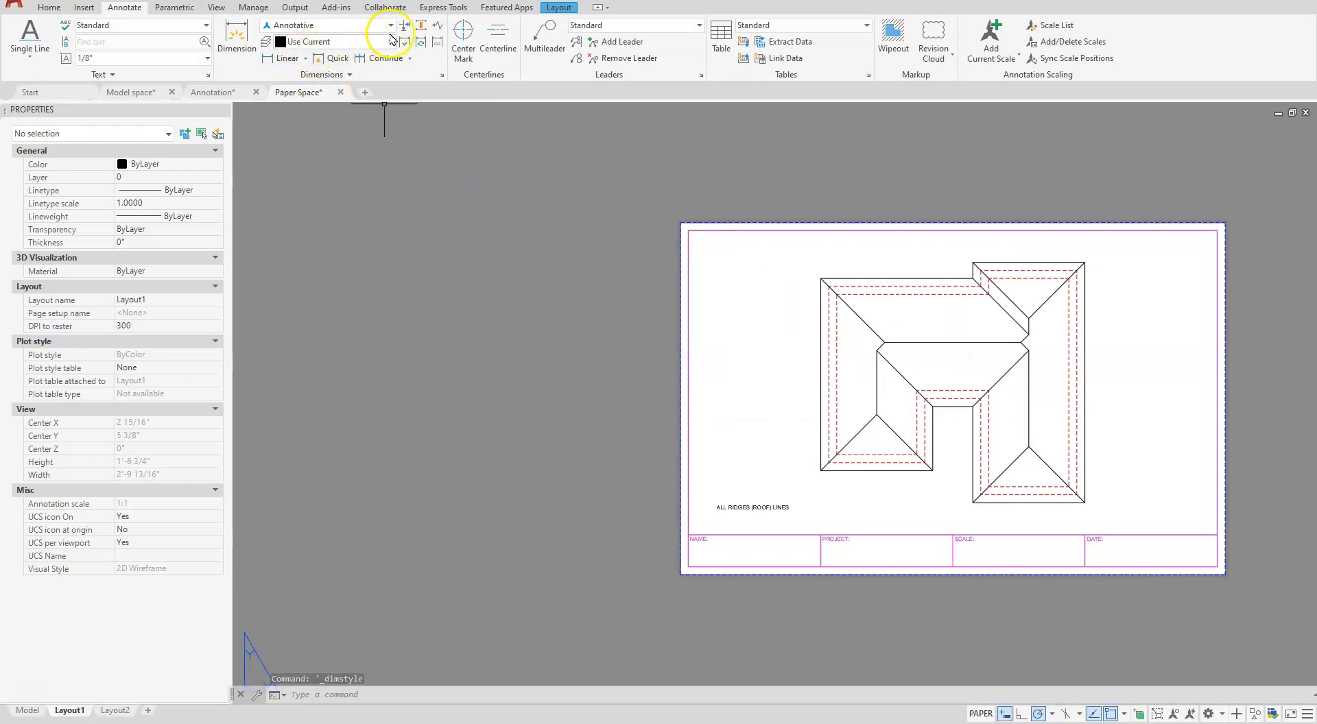
pyautogui.click(335, 41)
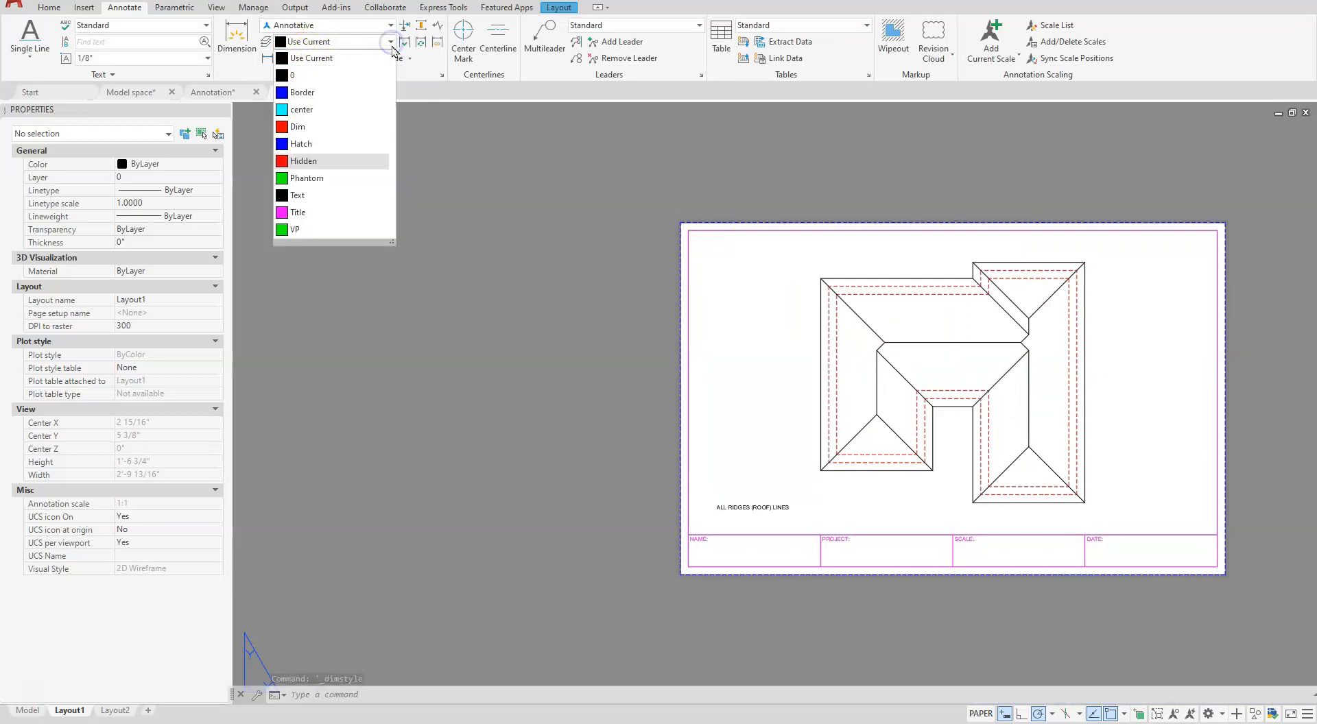
pyautogui.click(306, 130)
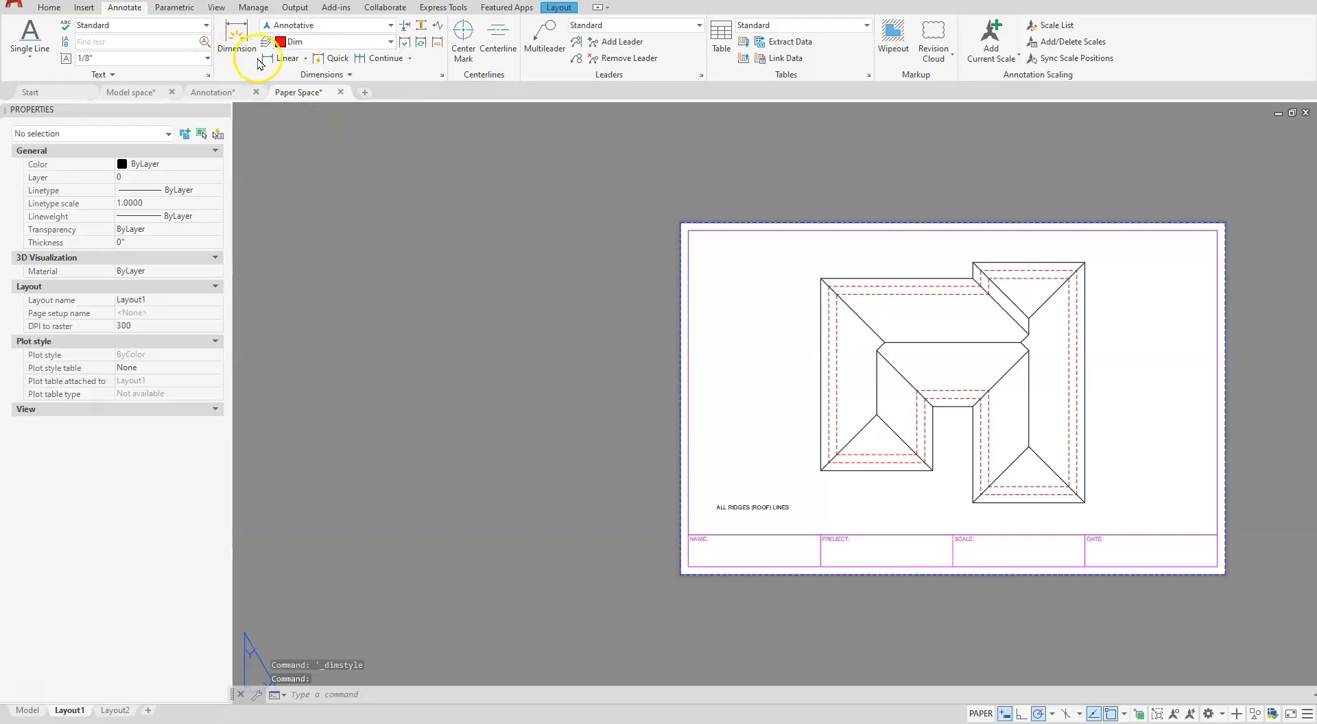
# - Add a vertical linear dimension between the lower-left corners of the two wings' outer hidden outline, placed left of the roof
pyautogui.click(278, 60)
pyautogui.scroll(2, 959, 477)
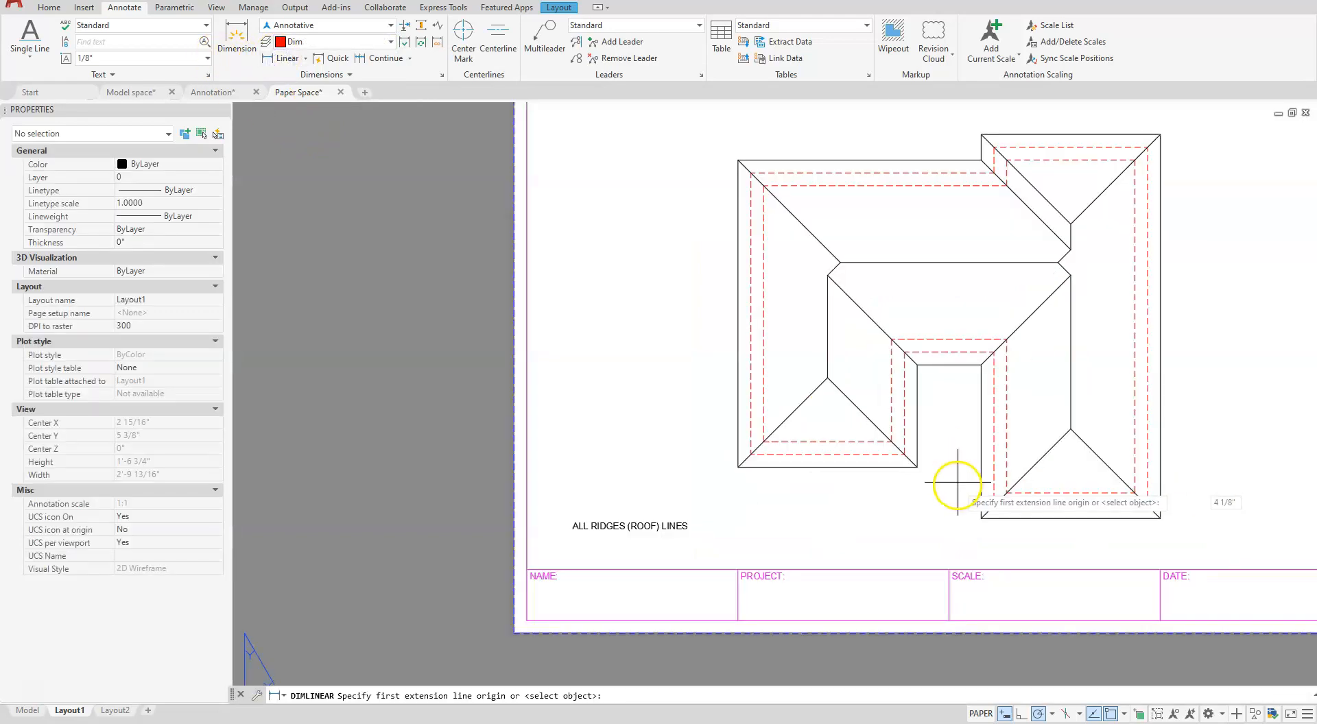
pyautogui.click(994, 506)
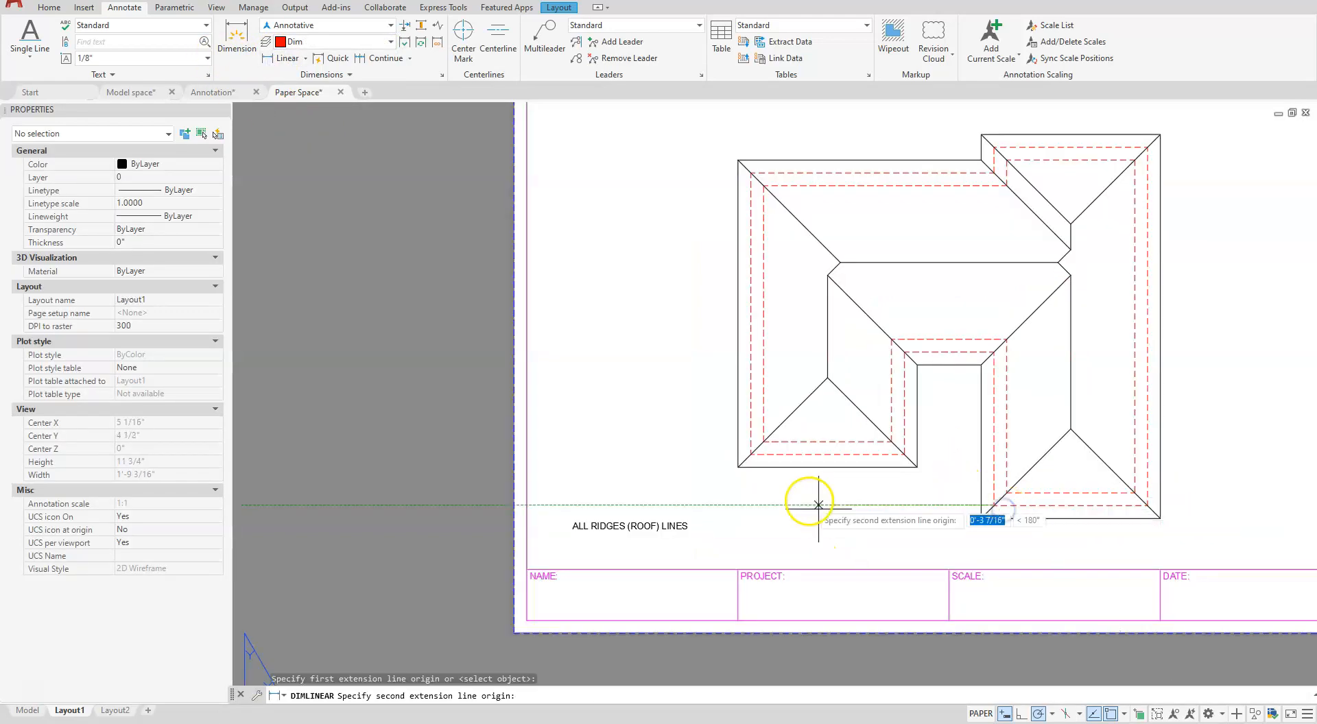
pyautogui.click(751, 454)
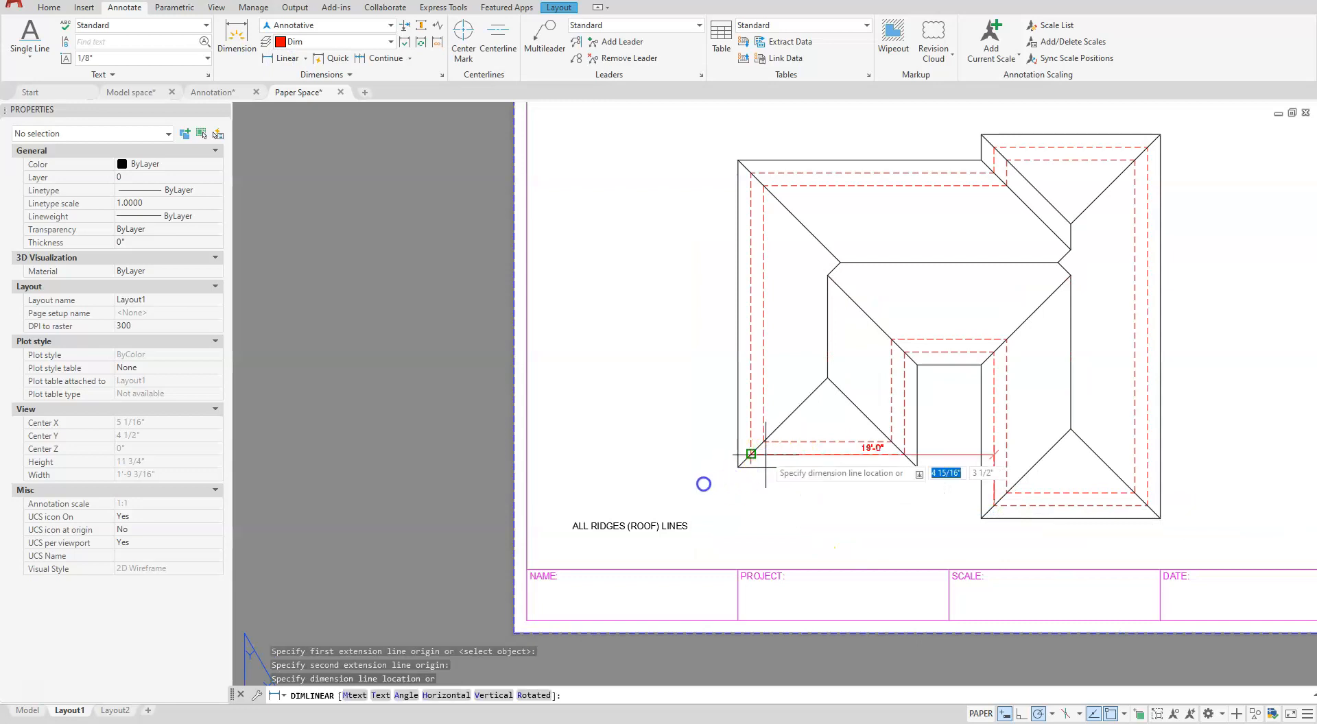
pyautogui.click(714, 487)
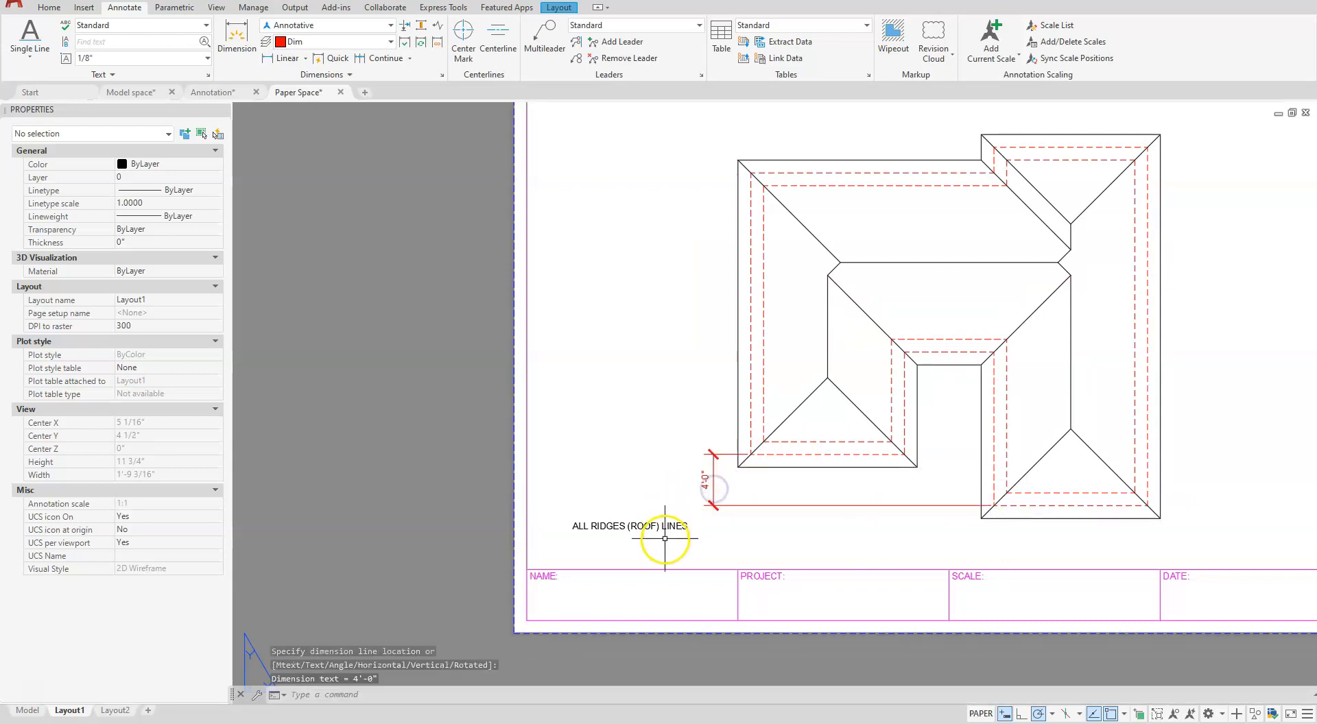
pyautogui.scroll(5, 684, 512)
pyautogui.scroll(-4, 695, 573)
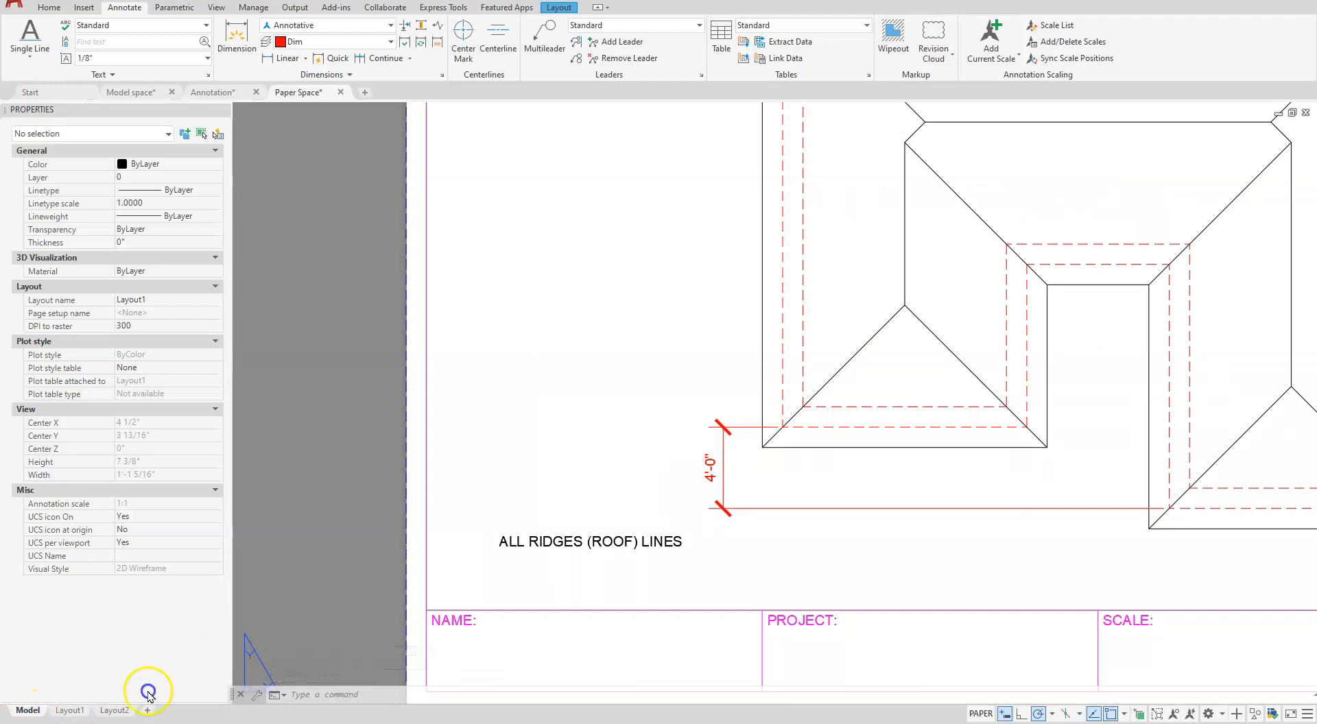
# - Start a linear dimension in model space and set its annotation scale to 1/4" = 1'-0"
pyautogui.click(288, 58)
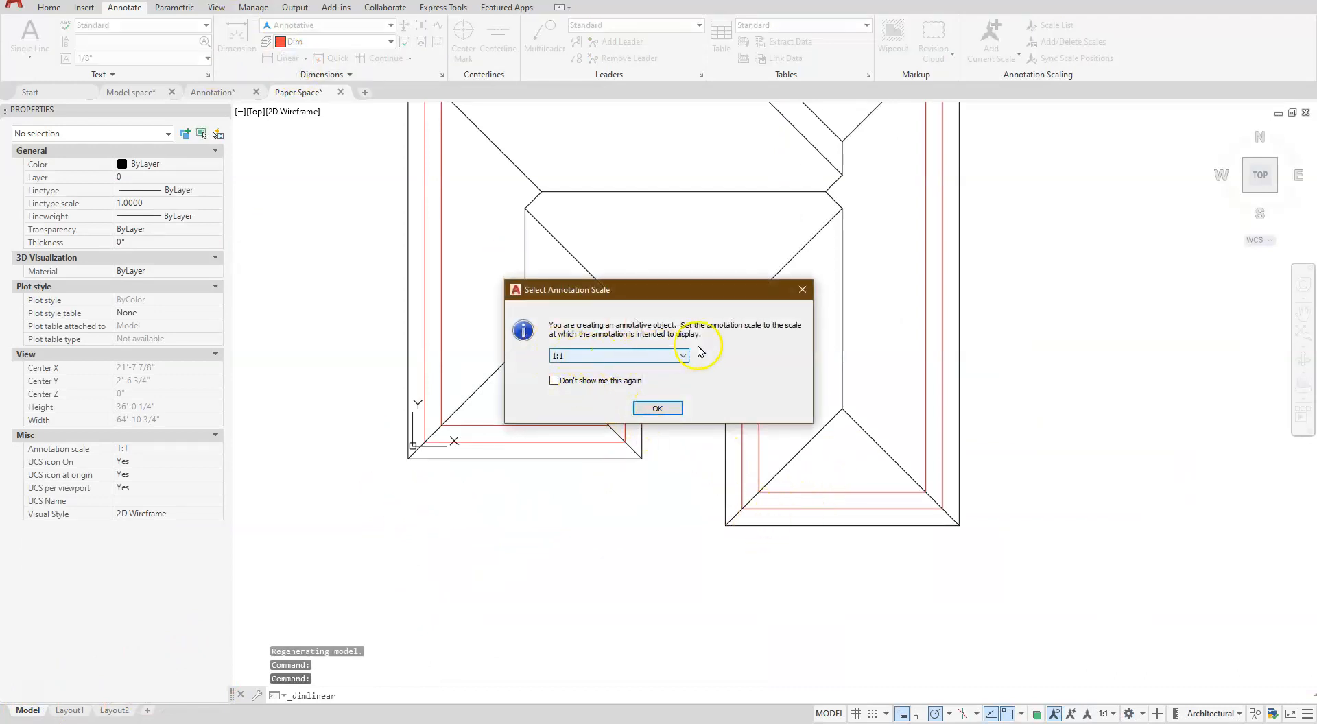
pyautogui.click(653, 356)
pyautogui.click(596, 584)
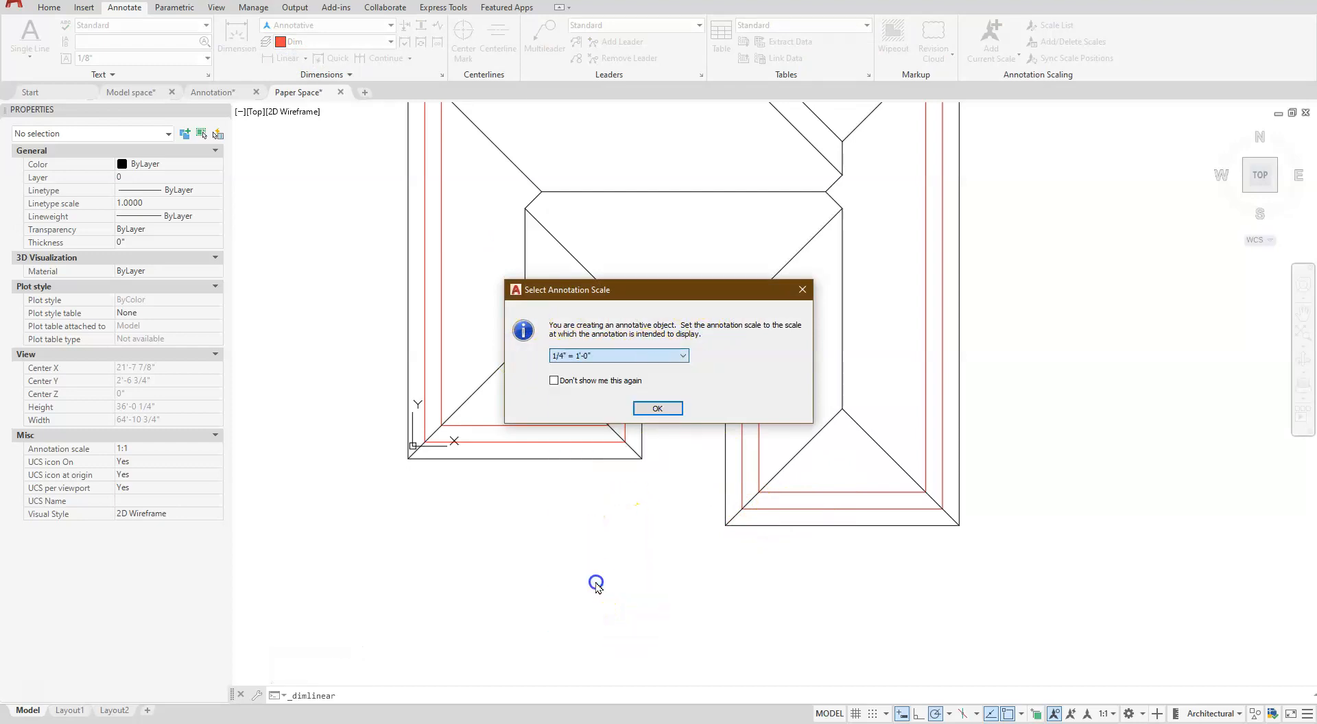
pyautogui.click(657, 409)
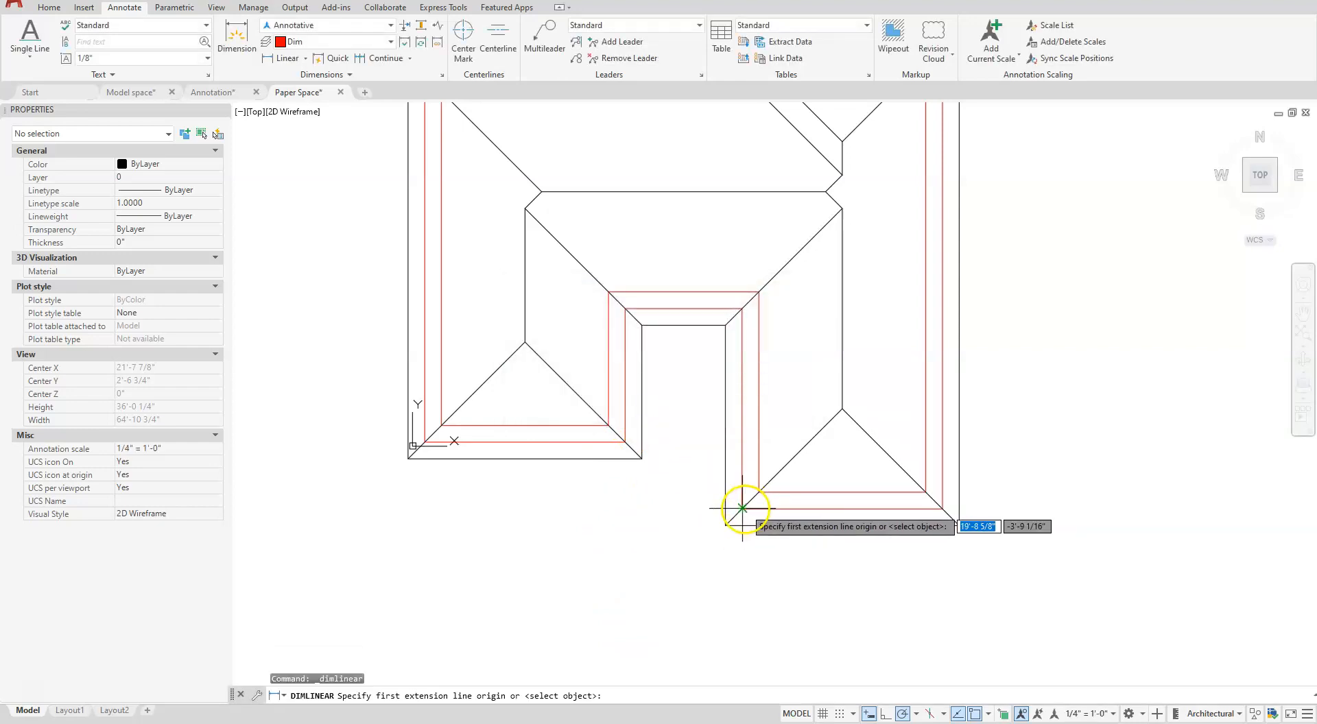
# - Add a vertical linear dimension between the lower-left and upper-left corners of the outer hidden outline, placed left of the roof
pyautogui.moveTo(533, 480); pyautogui.dragTo(697, 597, button='middle')
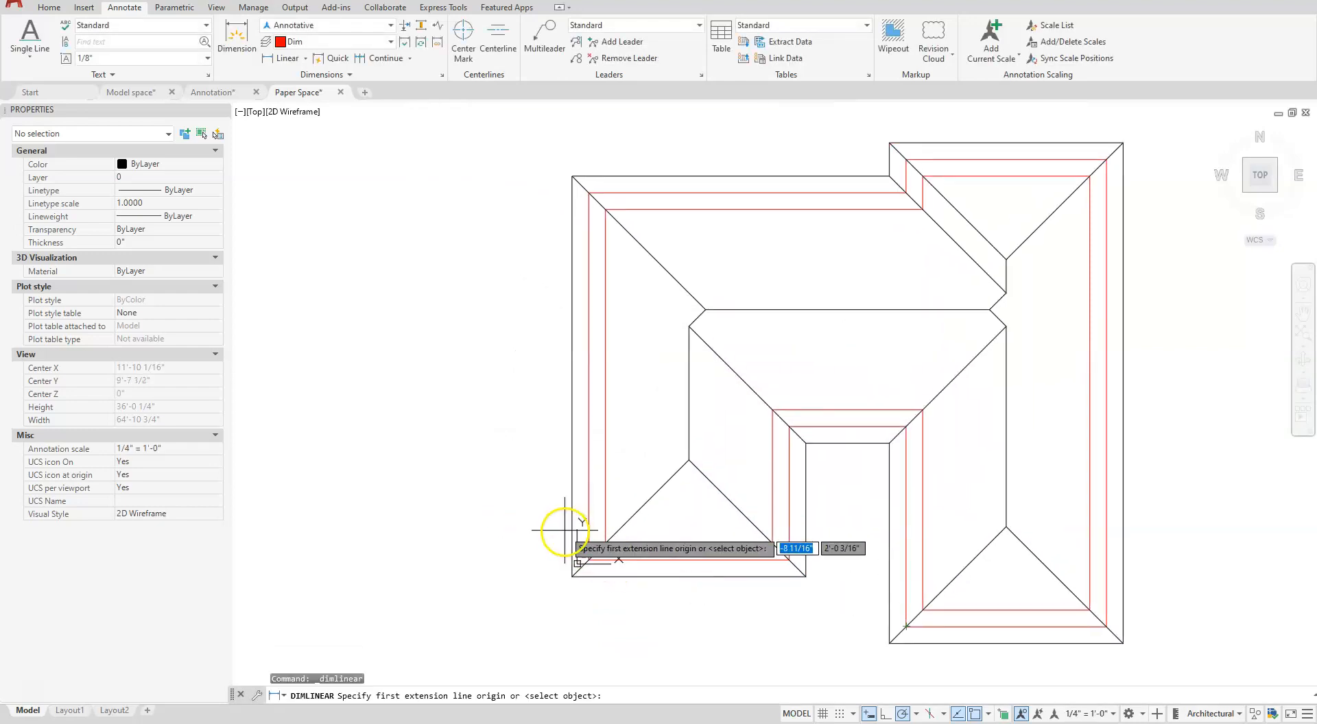
pyautogui.click(588, 560)
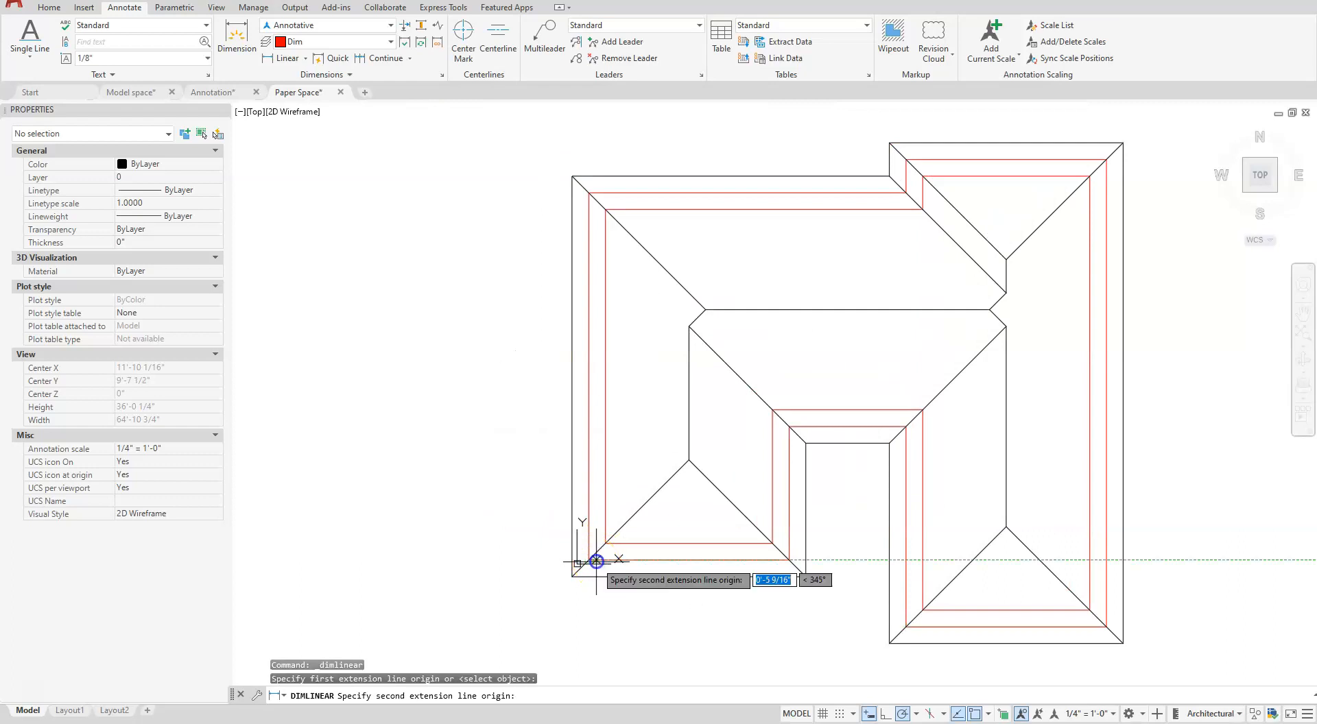
pyautogui.click(586, 192)
pyautogui.click(529, 268)
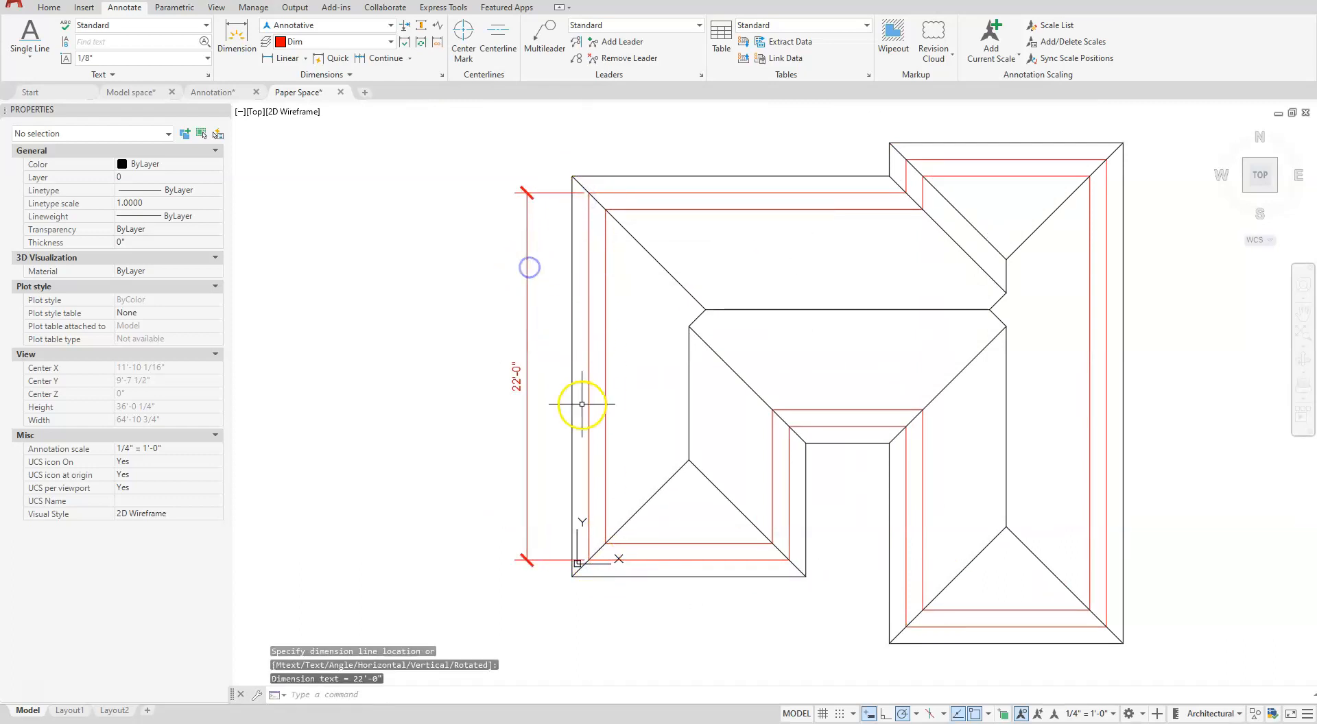
pyautogui.press('Escape')
pyautogui.press('Escape')
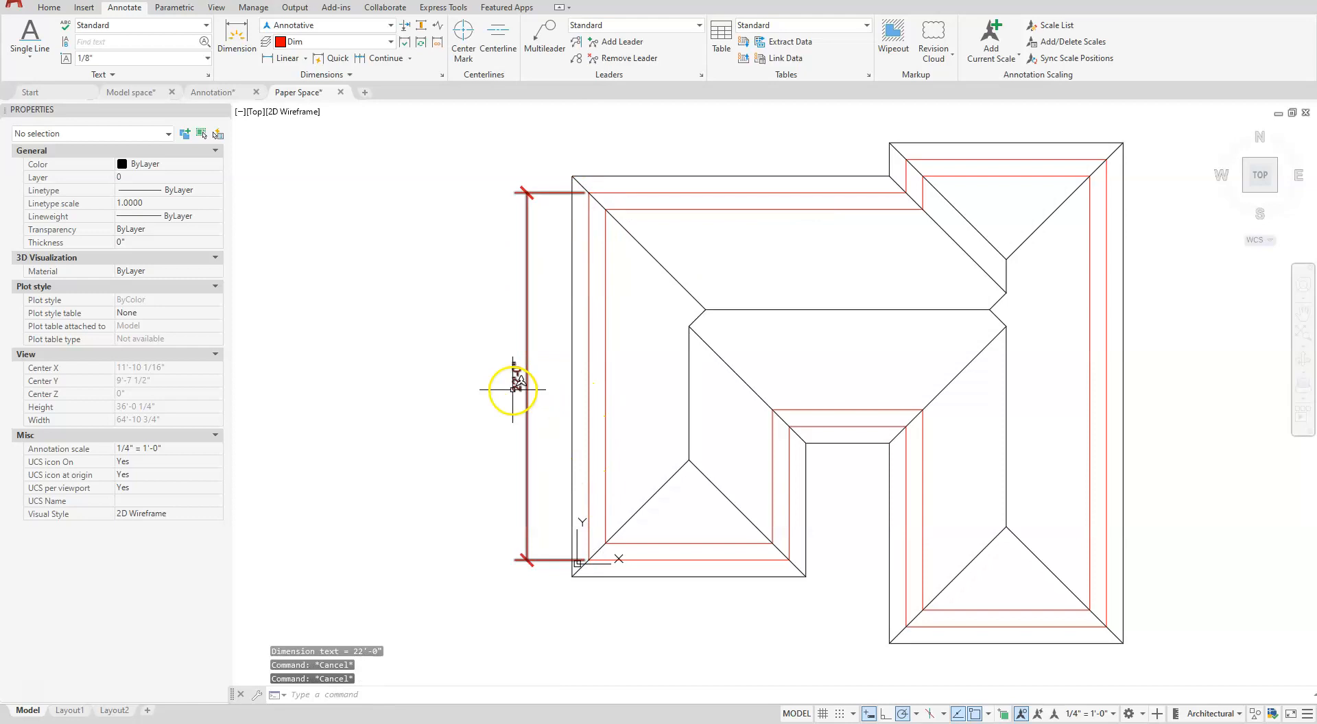
# - Return to Layout1 and examine how the model space dimension displays beside the paper space dimension on the sheet
pyautogui.click(71, 711)
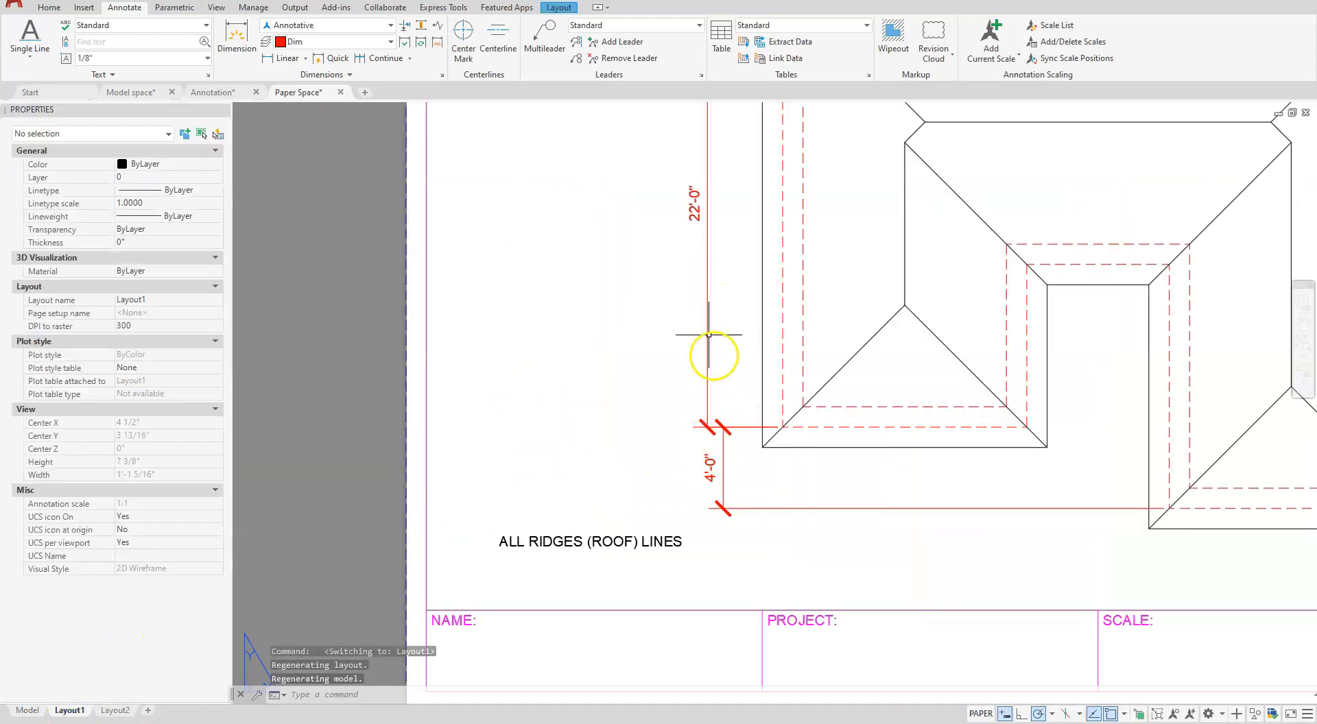
pyautogui.scroll(-2, 729, 412)
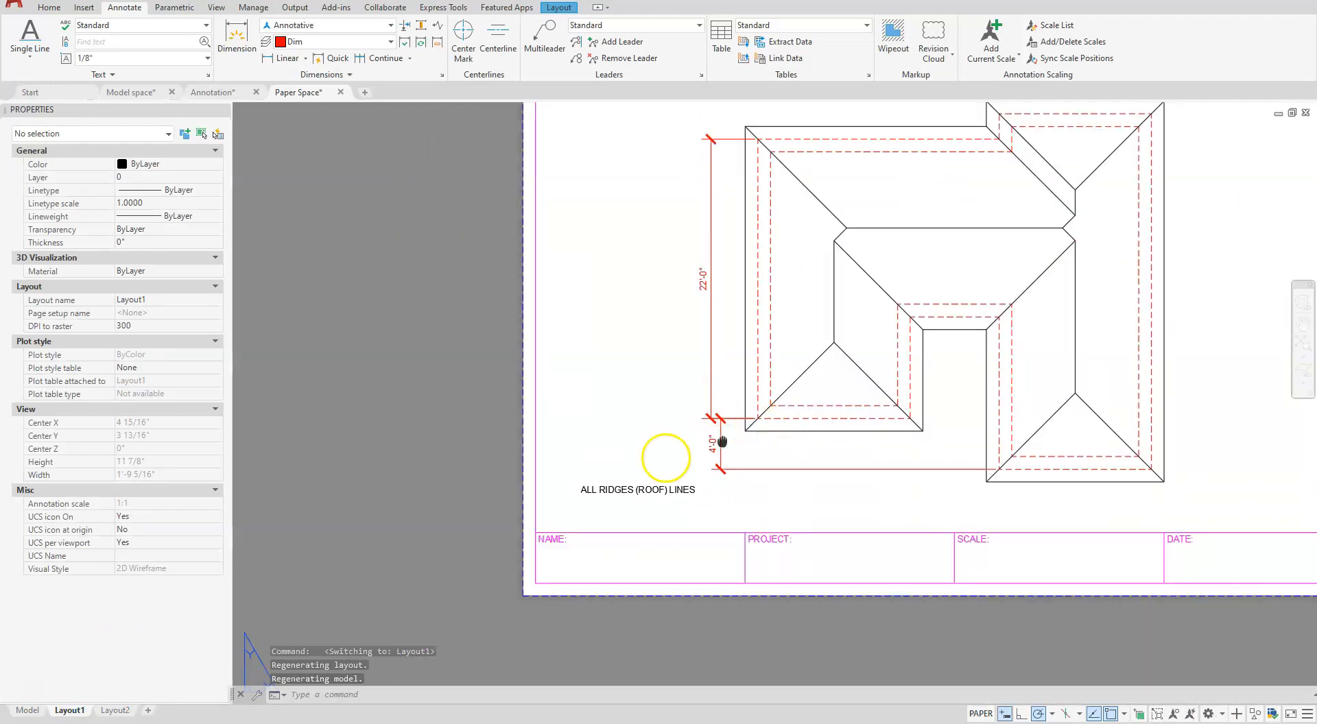
pyautogui.scroll(-5, 665, 458)
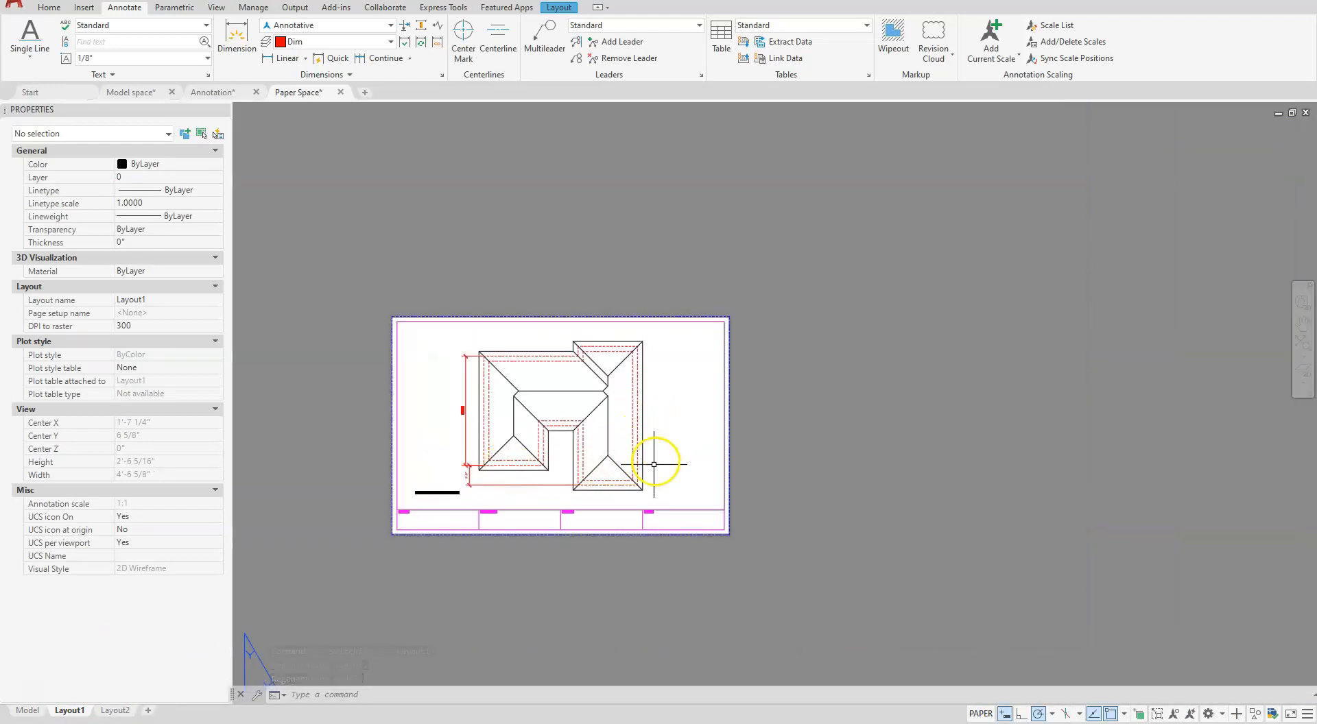
pyautogui.scroll(6, 429, 494)
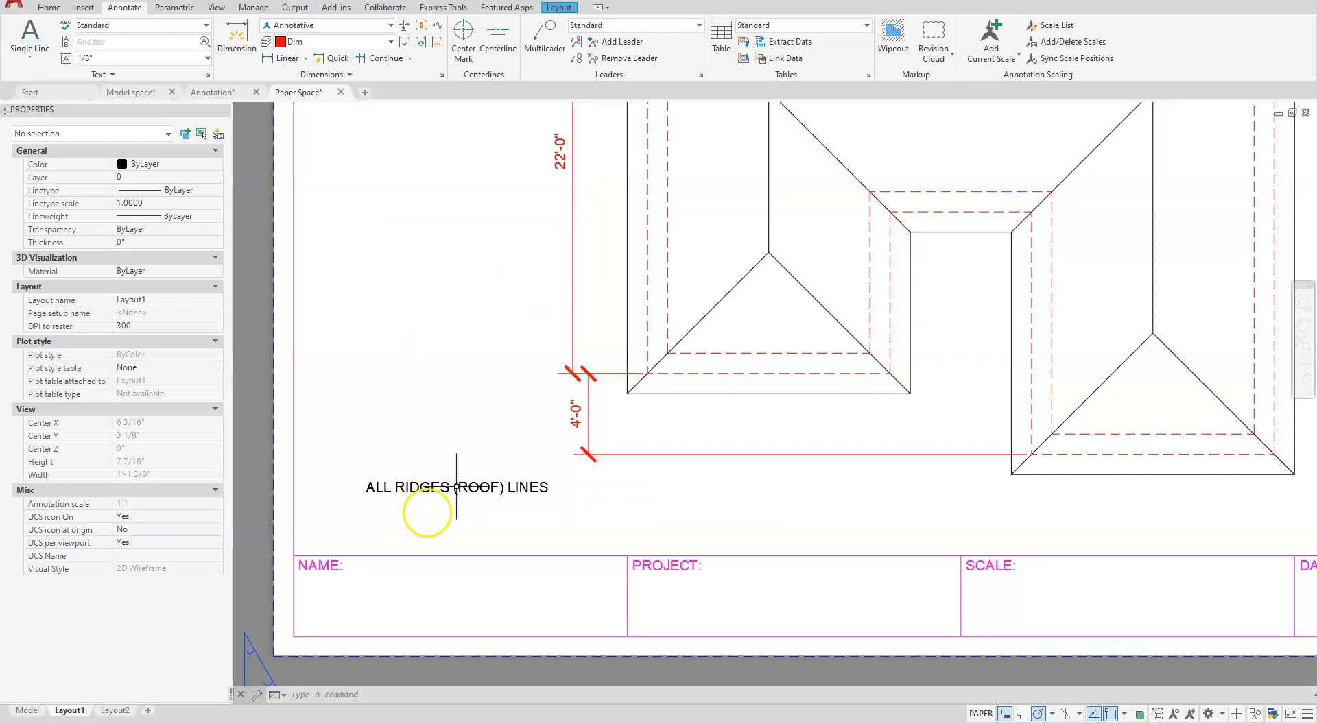
pyautogui.scroll(-1, 473, 480)
pyautogui.scroll(1, 475, 480)
pyautogui.scroll(-4, 604, 451)
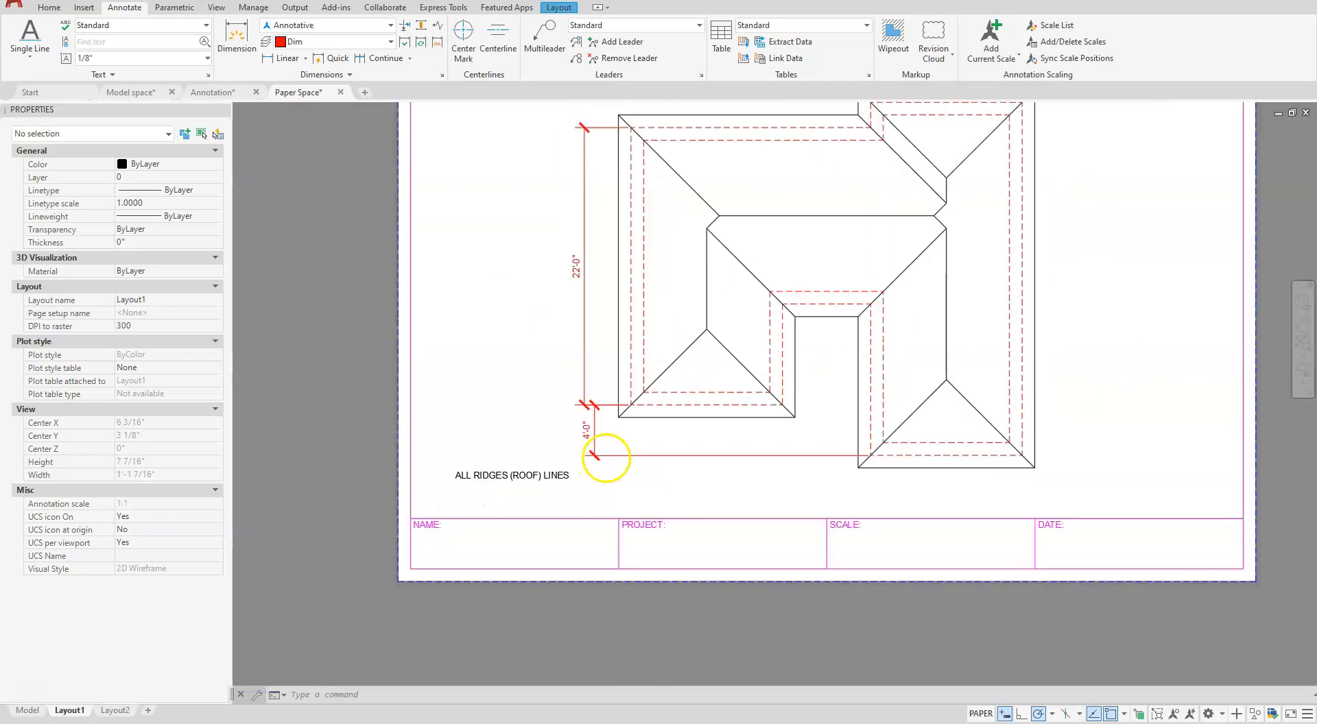
pyautogui.moveTo(723, 465); pyautogui.dragTo(653, 416, button='middle')
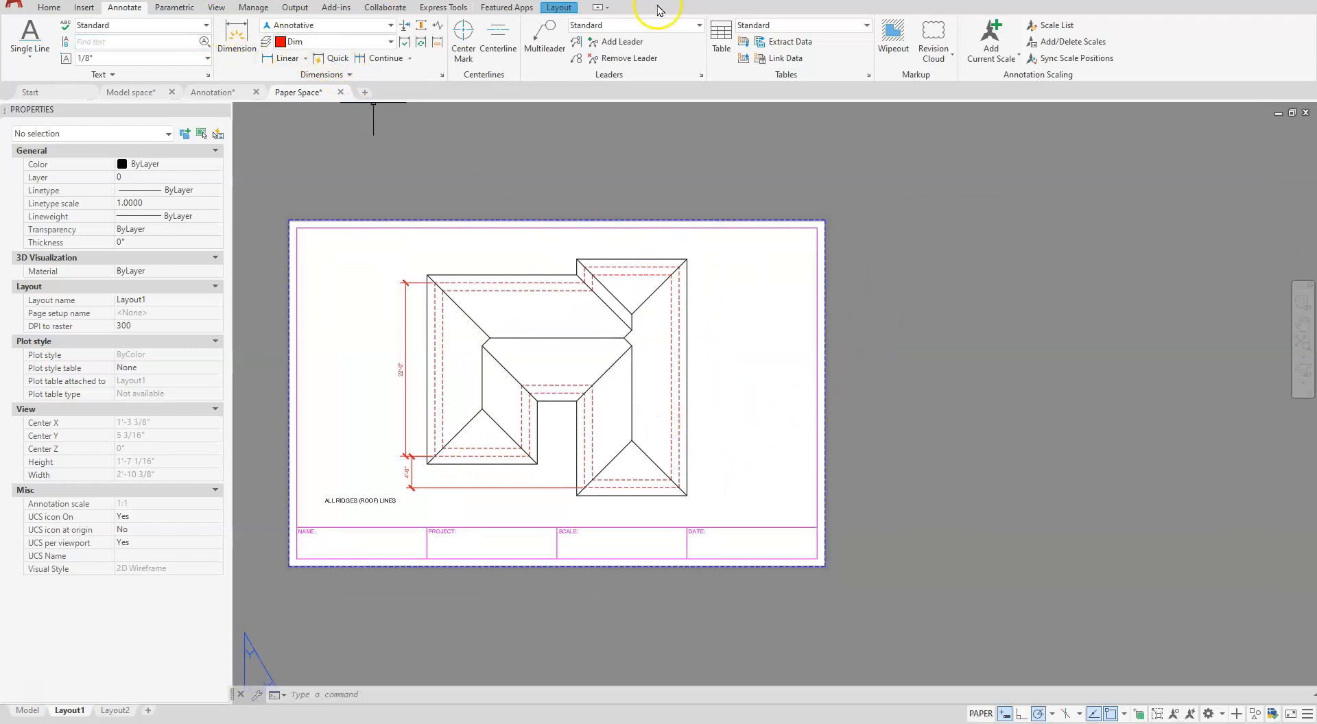
# - Create a second rectangular viewport of the roof plan in the empty area to the right of the sheet
pyautogui.click(549, 8)
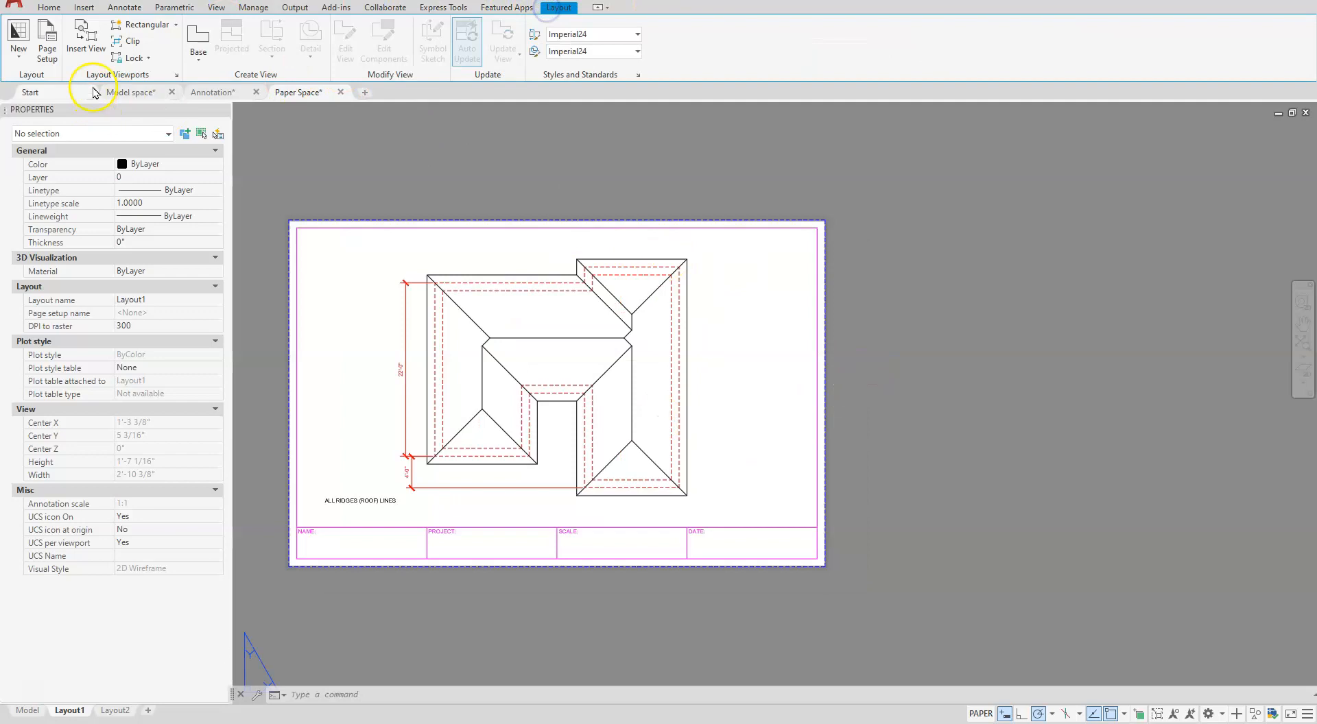
pyautogui.click(138, 24)
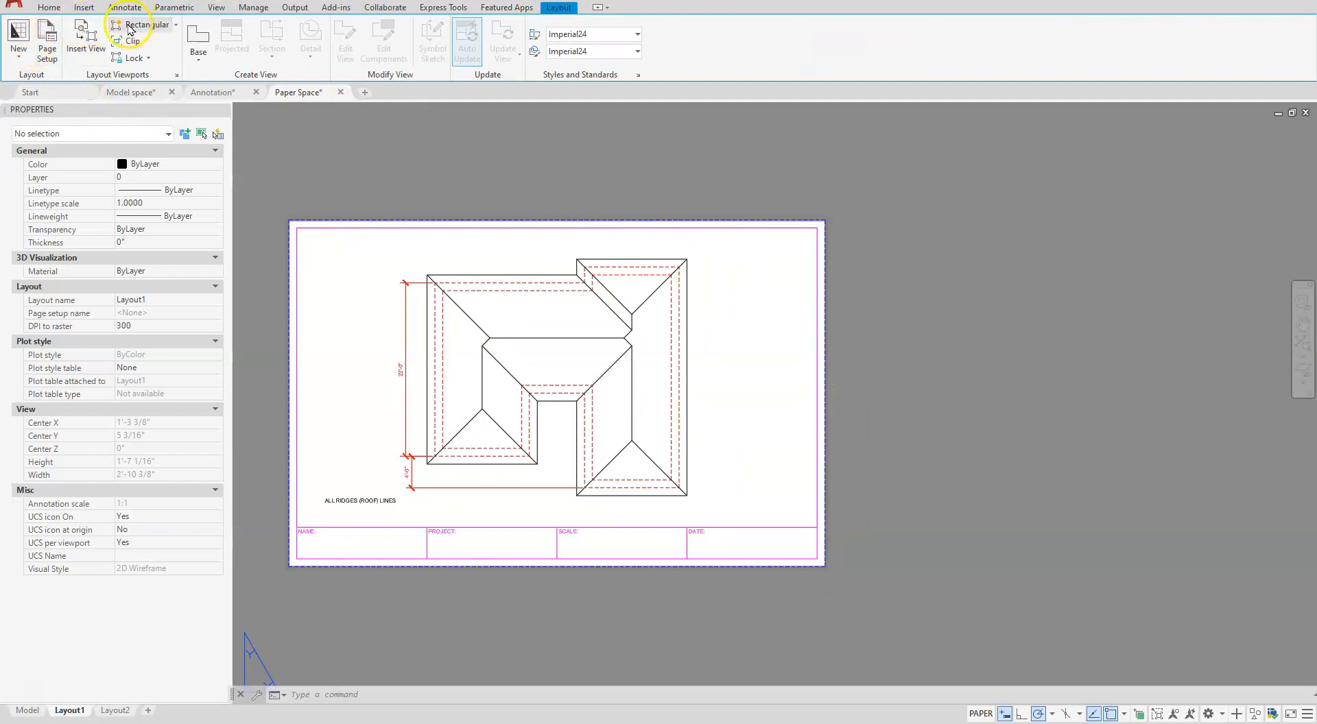
pyautogui.click(888, 381)
pyautogui.click(1066, 508)
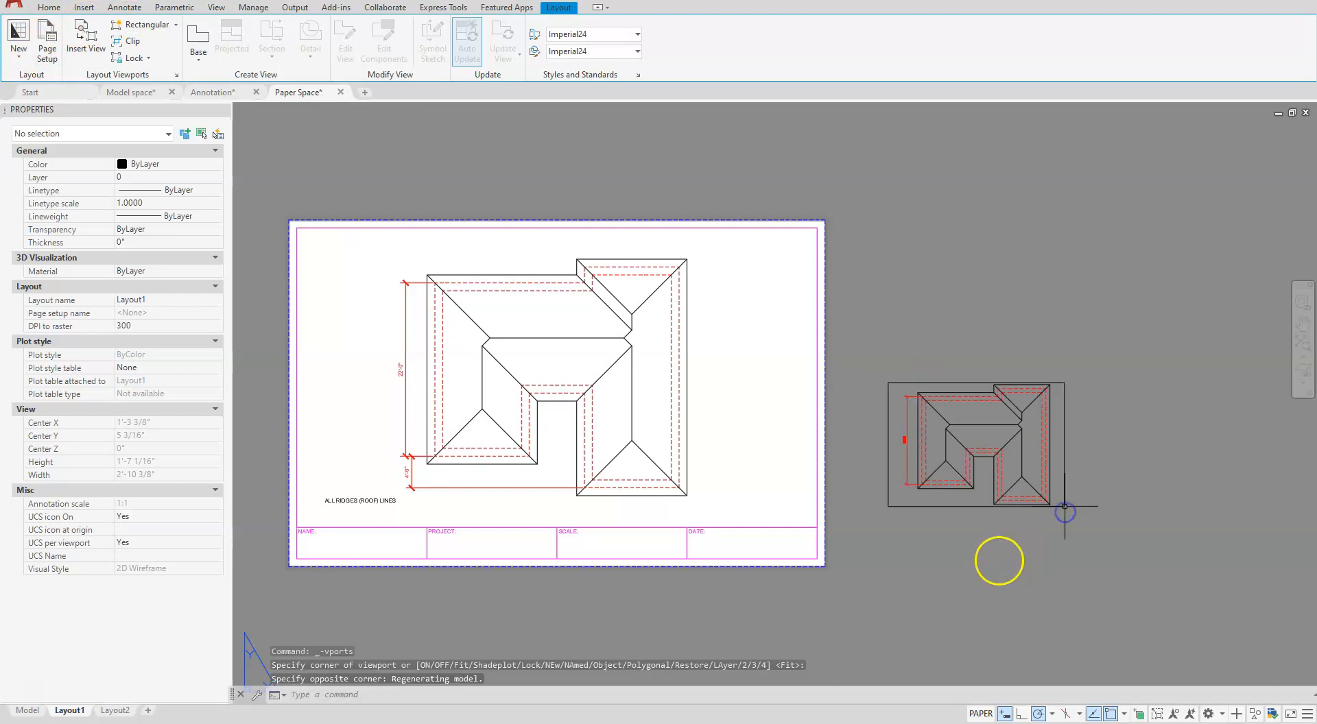
pyautogui.press('Escape')
pyautogui.press('Escape')
pyautogui.press('Escape')
# - Add a paper space vertical linear dimension in the second viewport between the lower-left corners of the two wings' outer hidden outline
pyautogui.scroll(8, 897, 476)
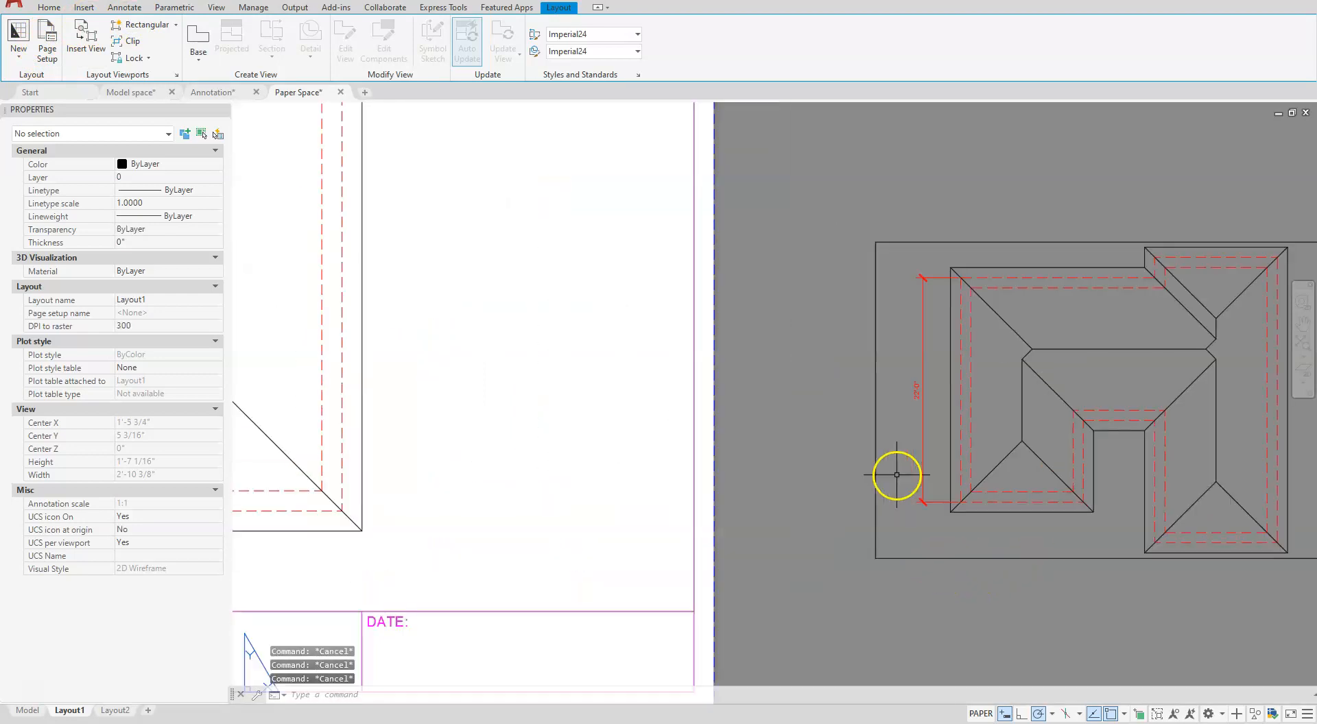
pyautogui.moveTo(908, 419); pyautogui.dragTo(530, 267, button='middle')
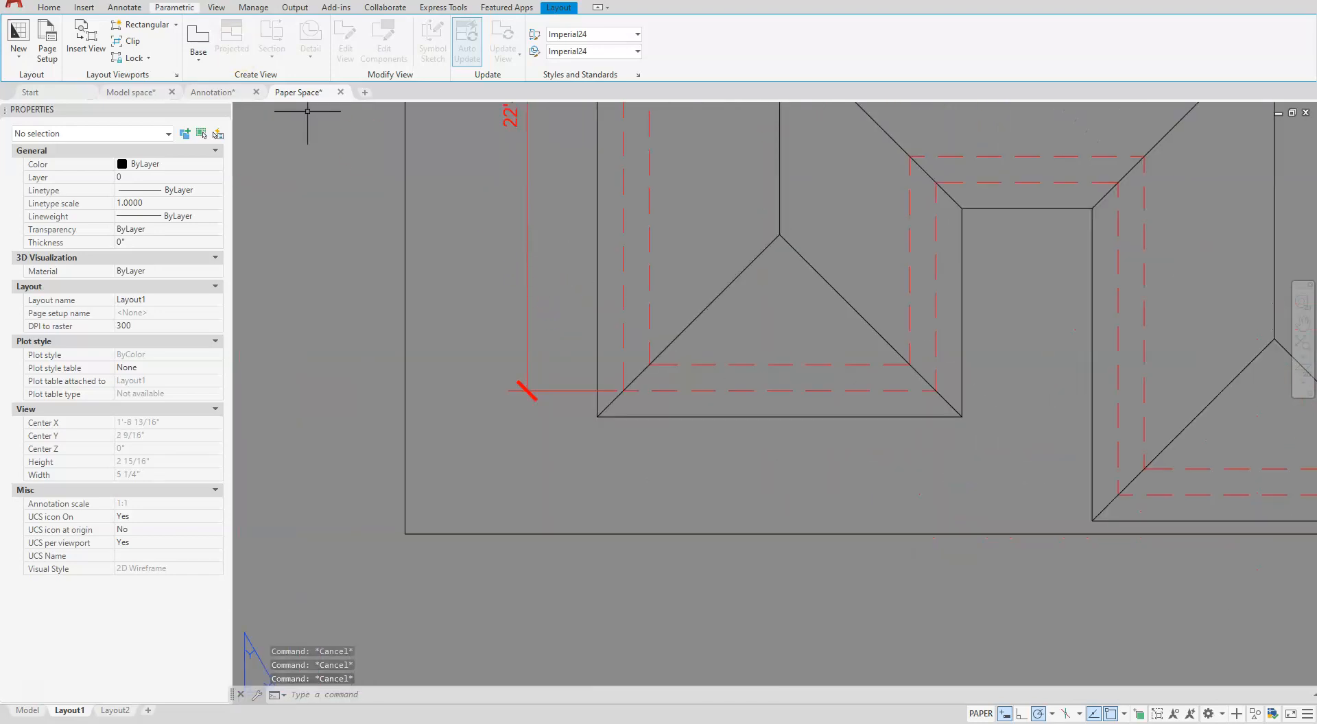
pyautogui.click(117, 9)
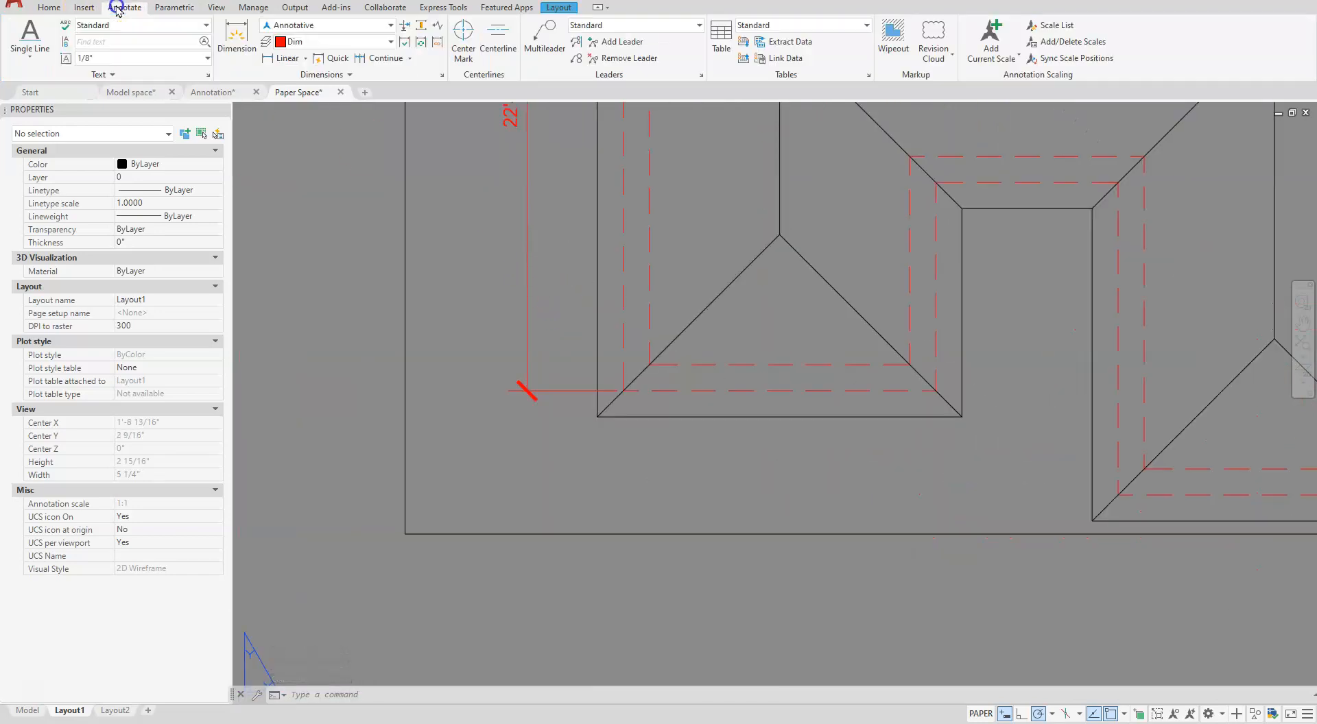
pyautogui.click(265, 64)
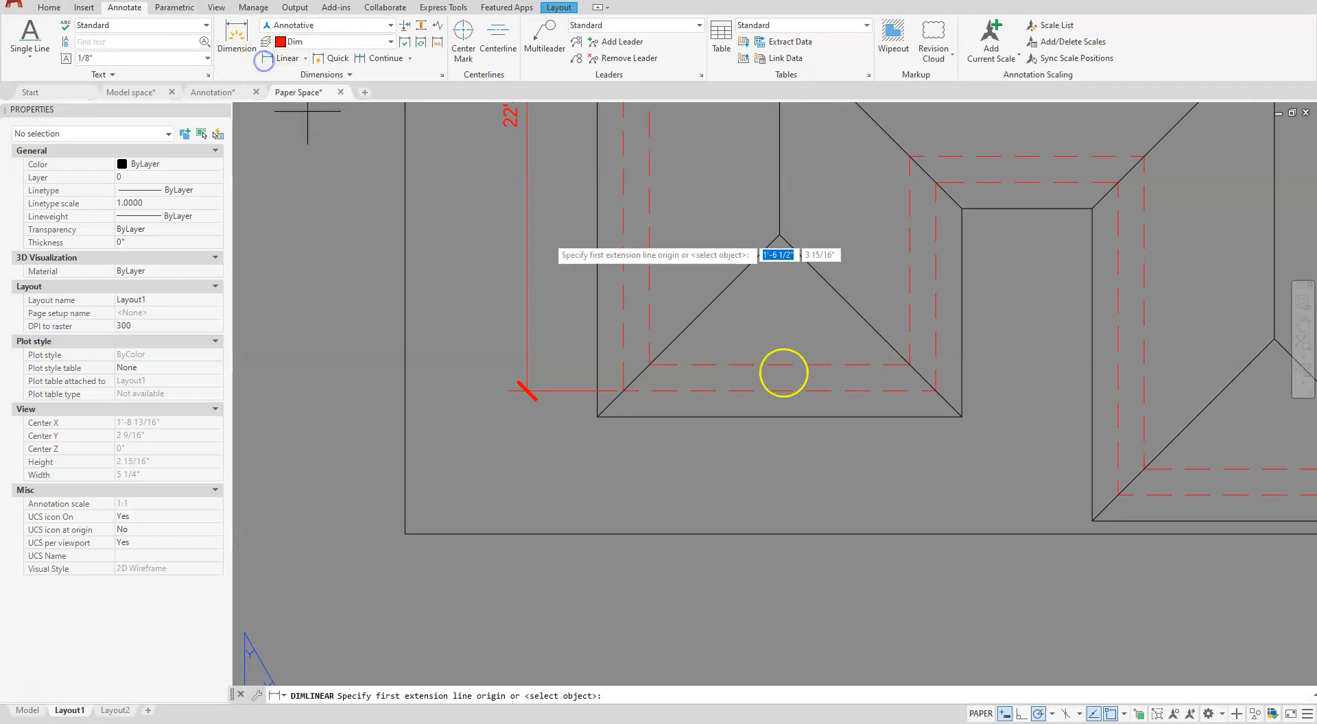
pyautogui.click(1135, 501)
pyautogui.click(622, 398)
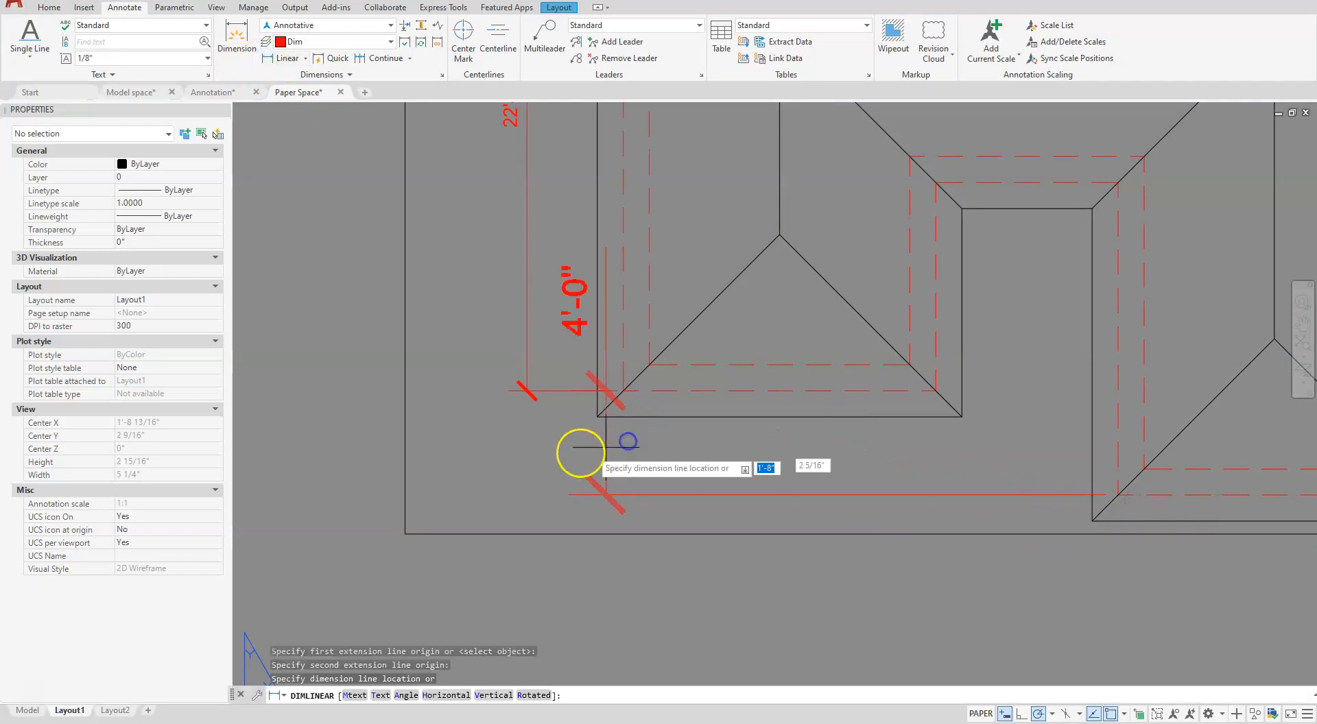
pyautogui.scroll(5, 490, 446)
pyautogui.scroll(-3, 497, 445)
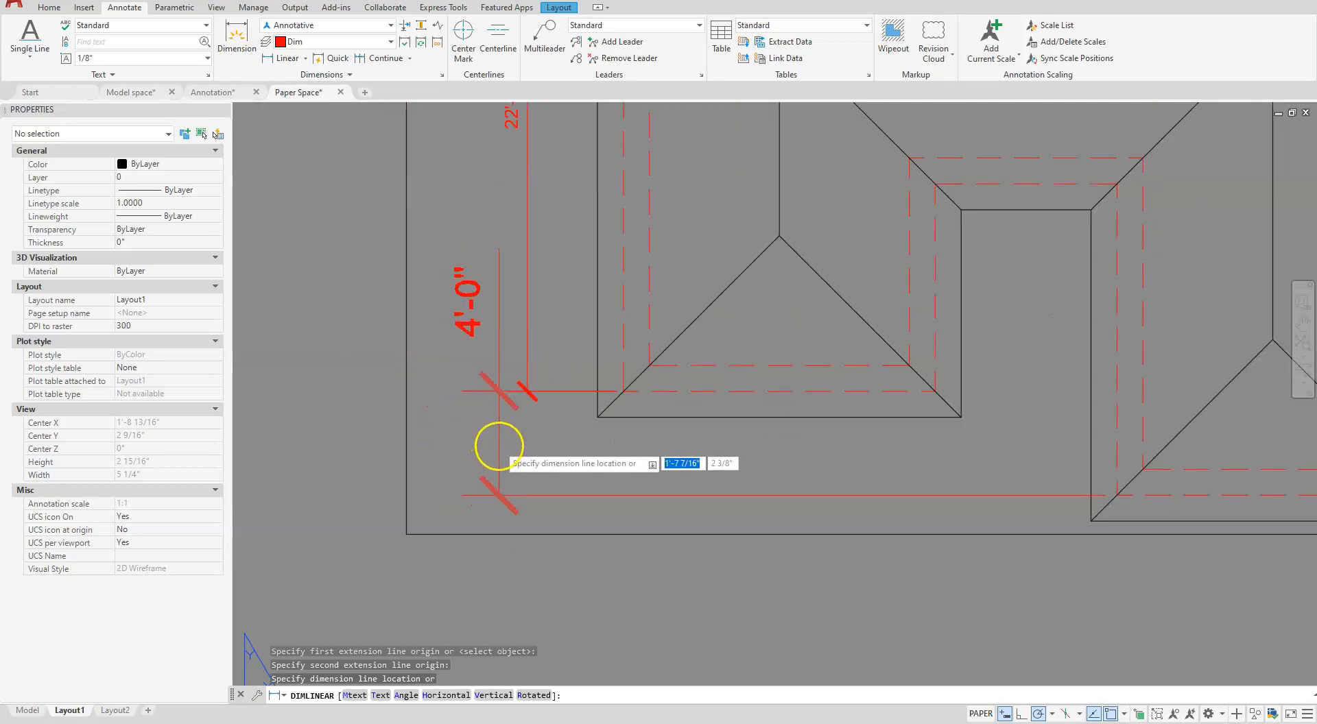
pyautogui.click(465, 451)
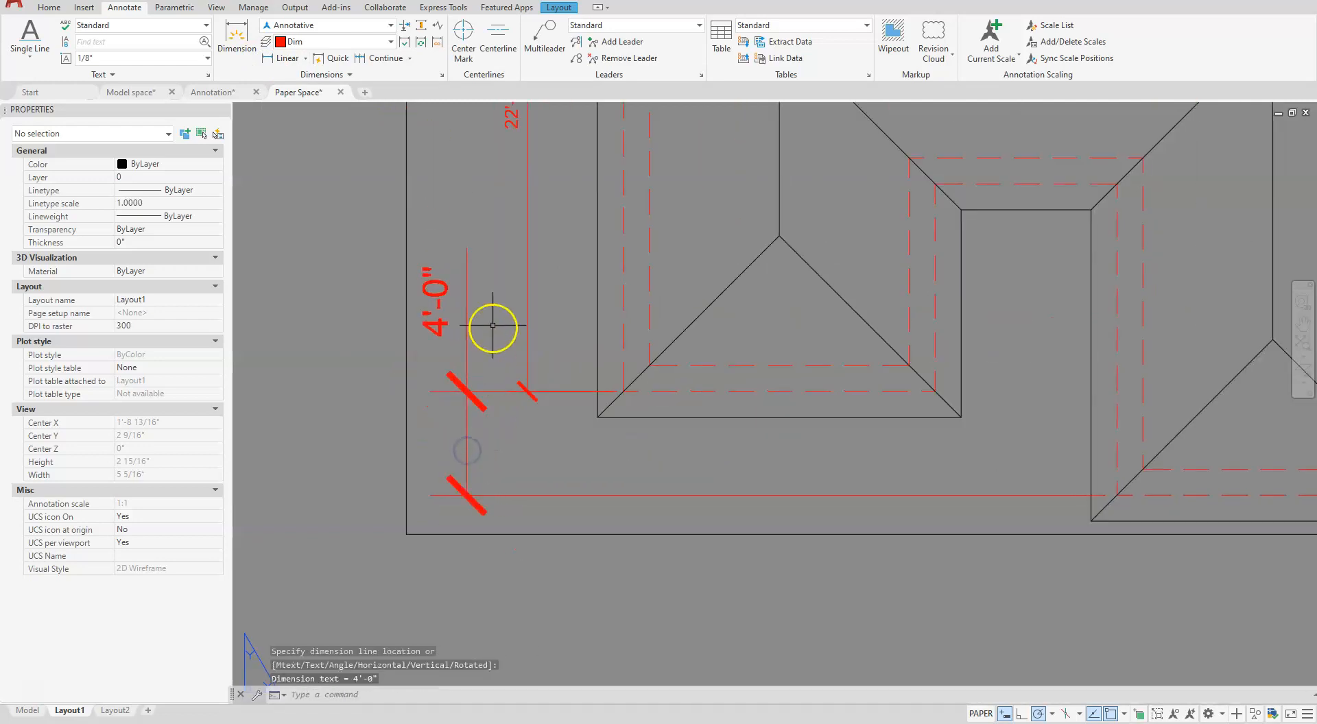
# - Compare the text and tick sizes of the paper space and model space dimensions in the second viewport with those on the sheet
pyautogui.scroll(-4, 559, 318)
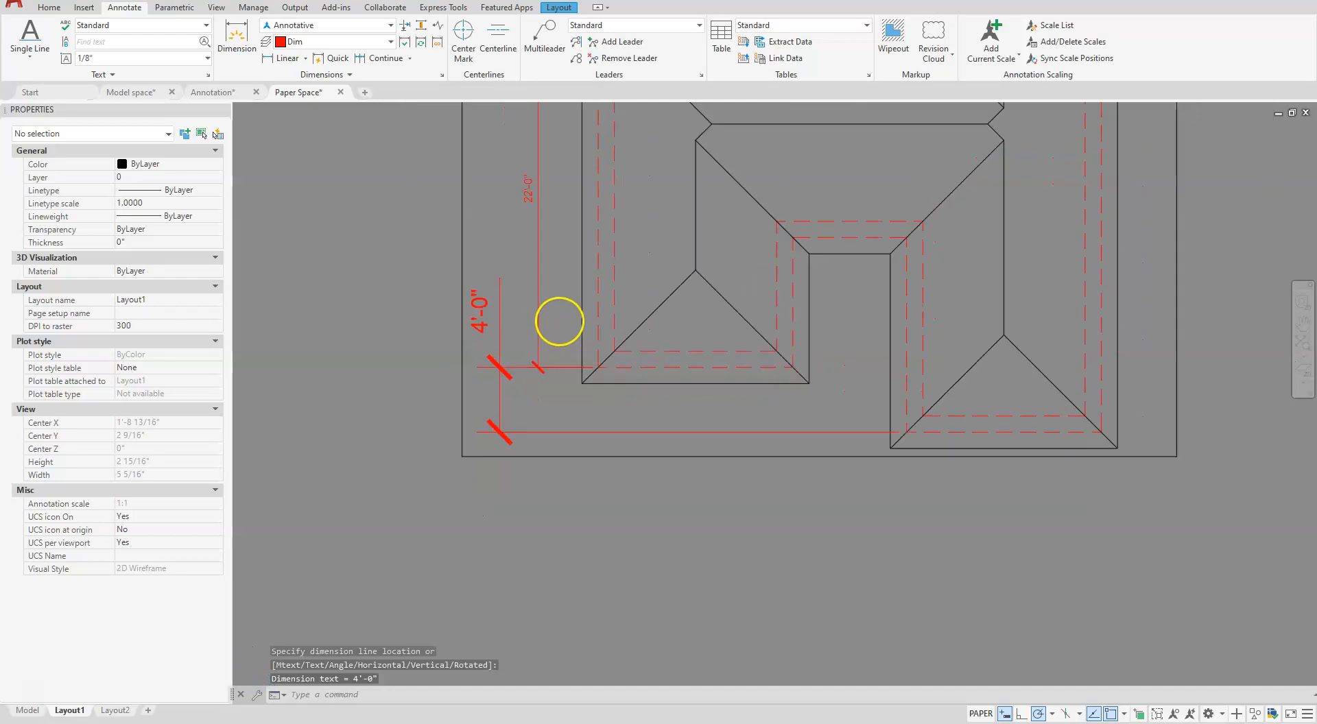
pyautogui.scroll(6, 509, 171)
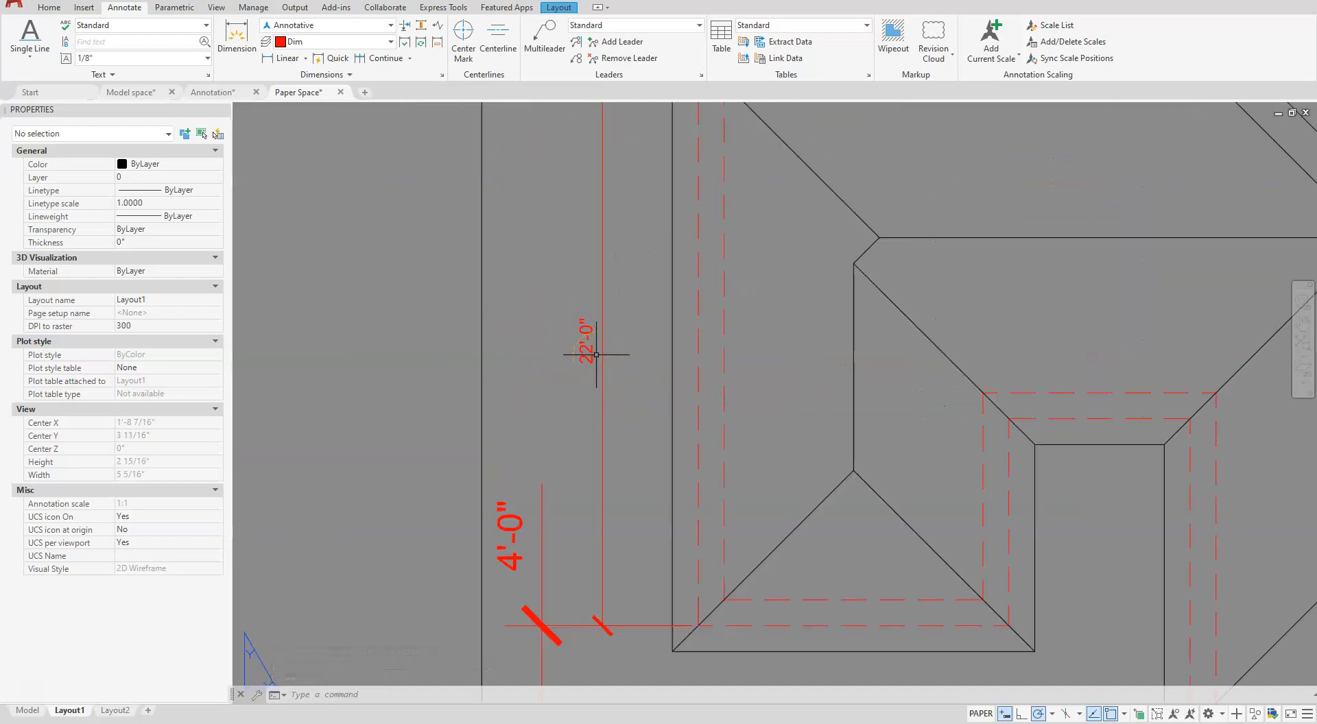
pyautogui.scroll(-6, 592, 389)
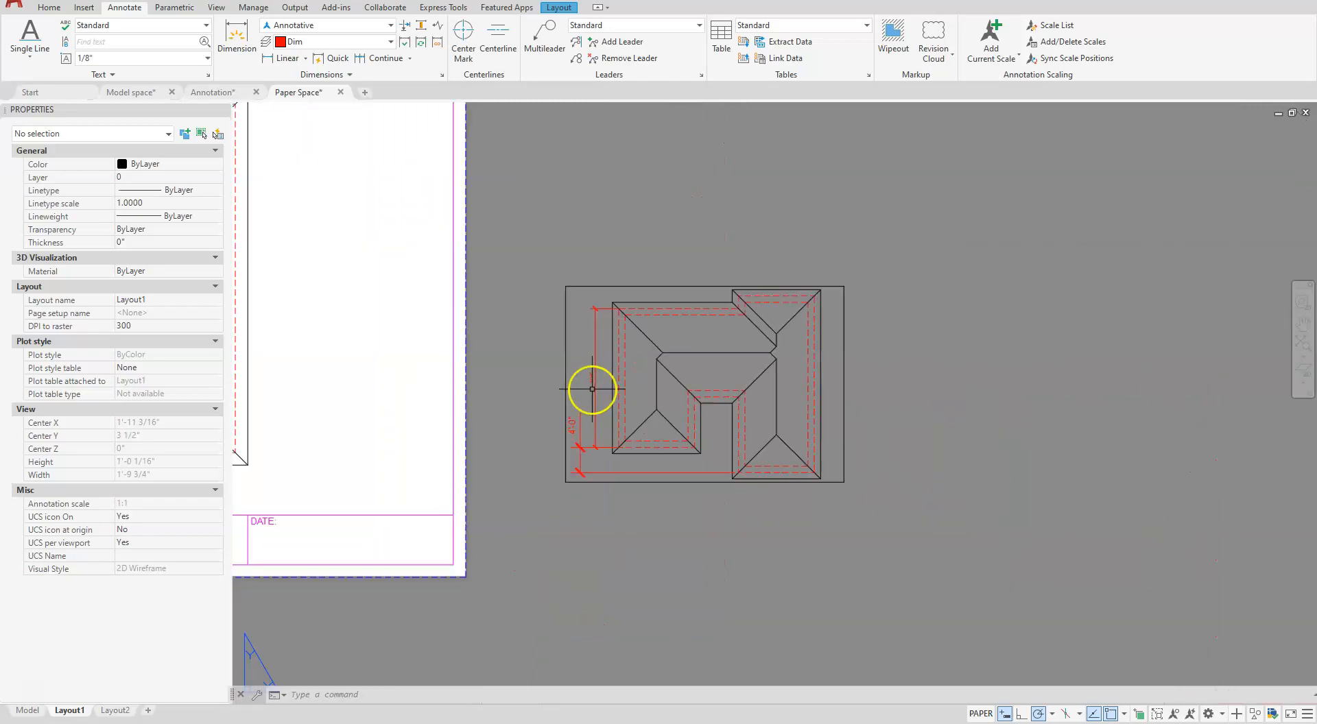
pyautogui.scroll(2, 602, 461)
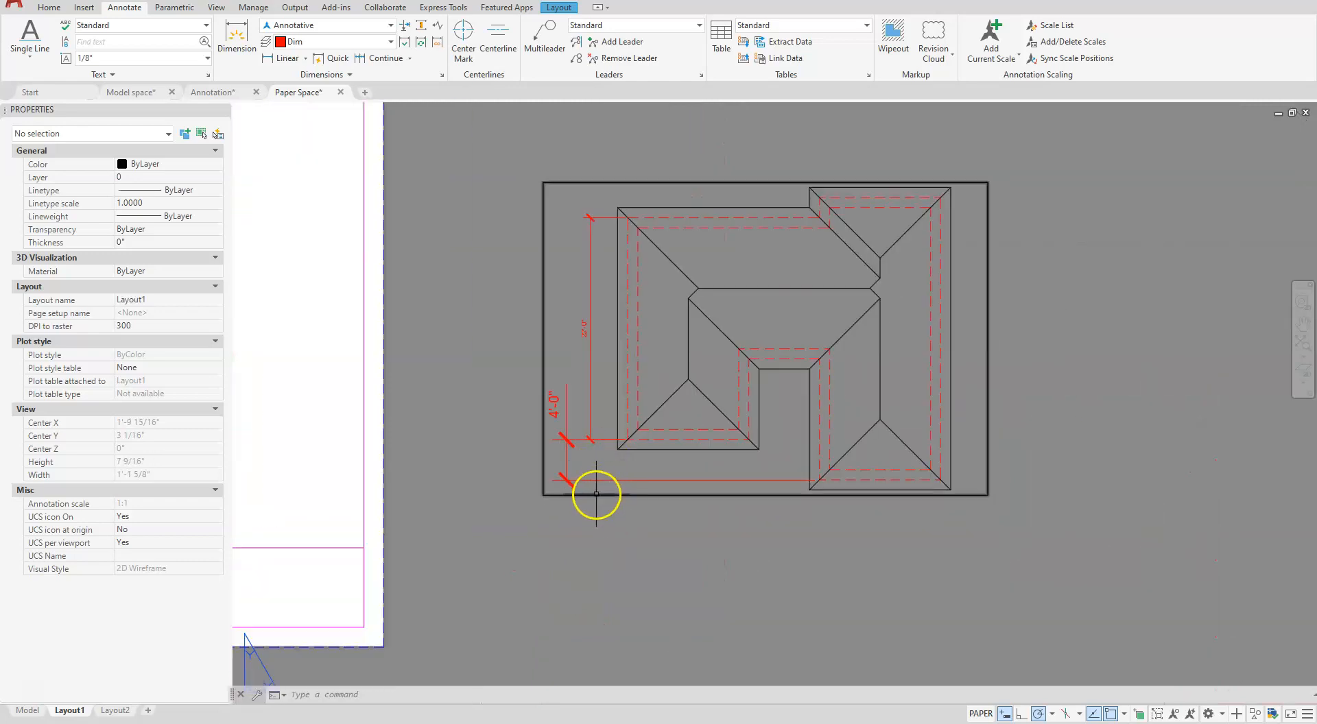
pyautogui.moveTo(597, 496)
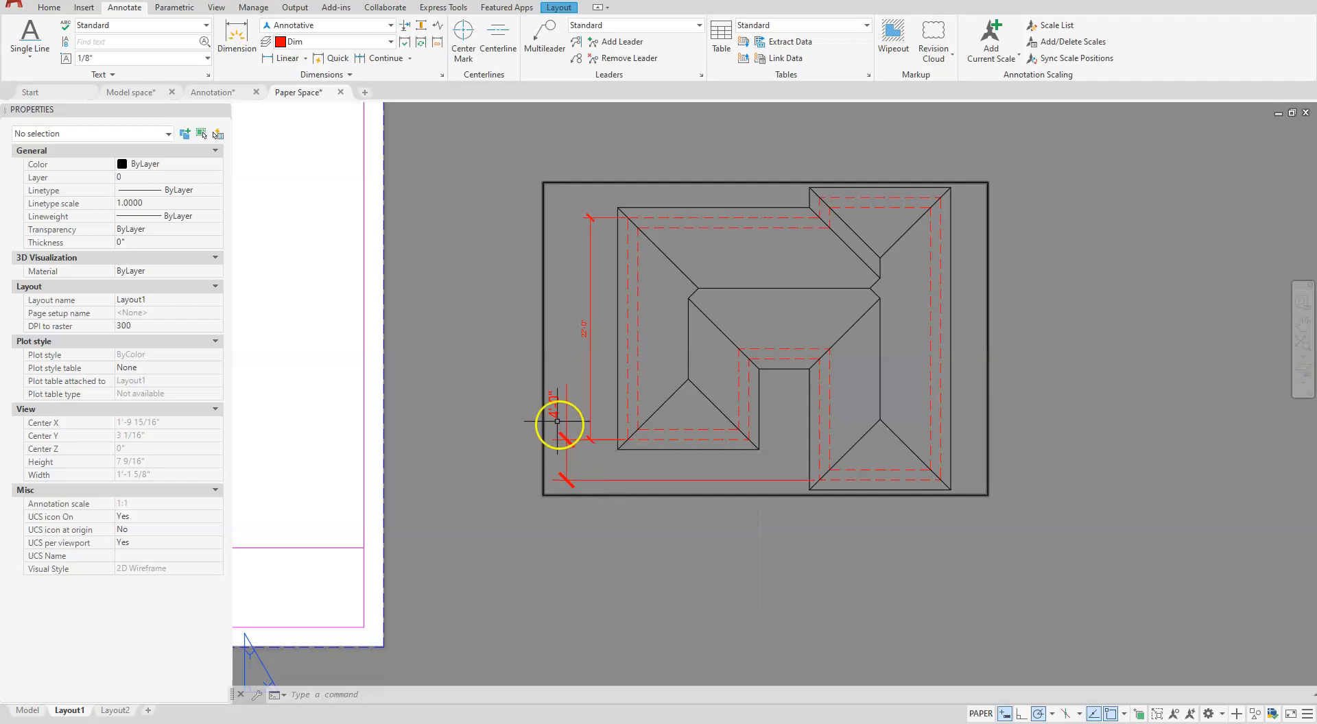
pyautogui.click(587, 329)
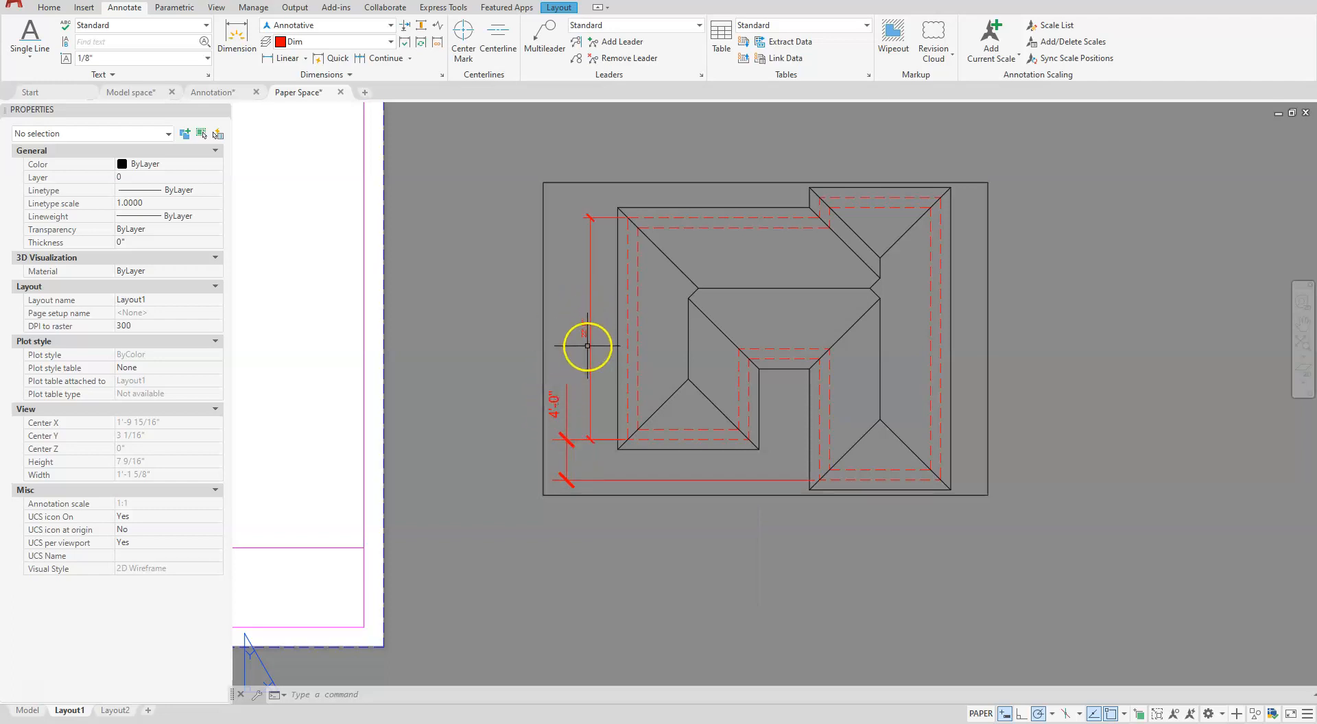
pyautogui.scroll(-5, 597, 353)
pyautogui.scroll(2, 220, 411)
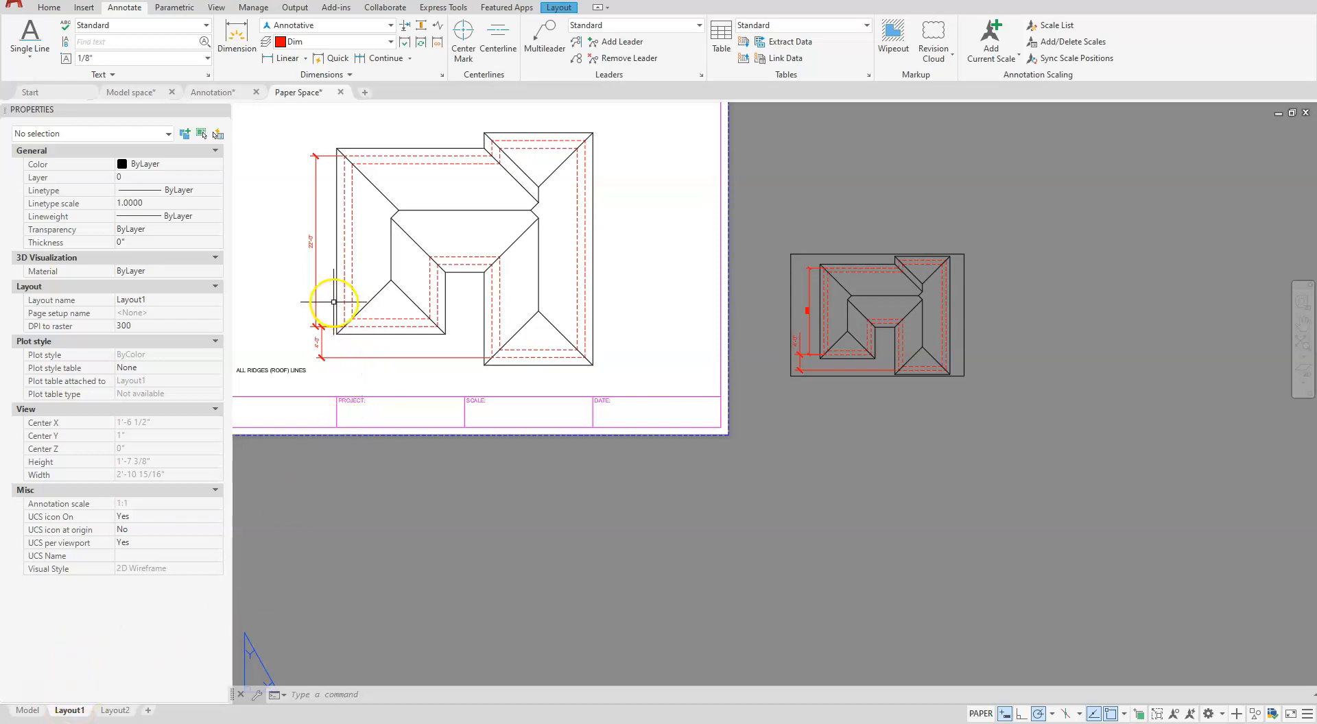
# - Erase the second viewport and its paper space dimension beside the sheet
pyautogui.moveTo(983, 231); pyautogui.dragTo(770, 412)
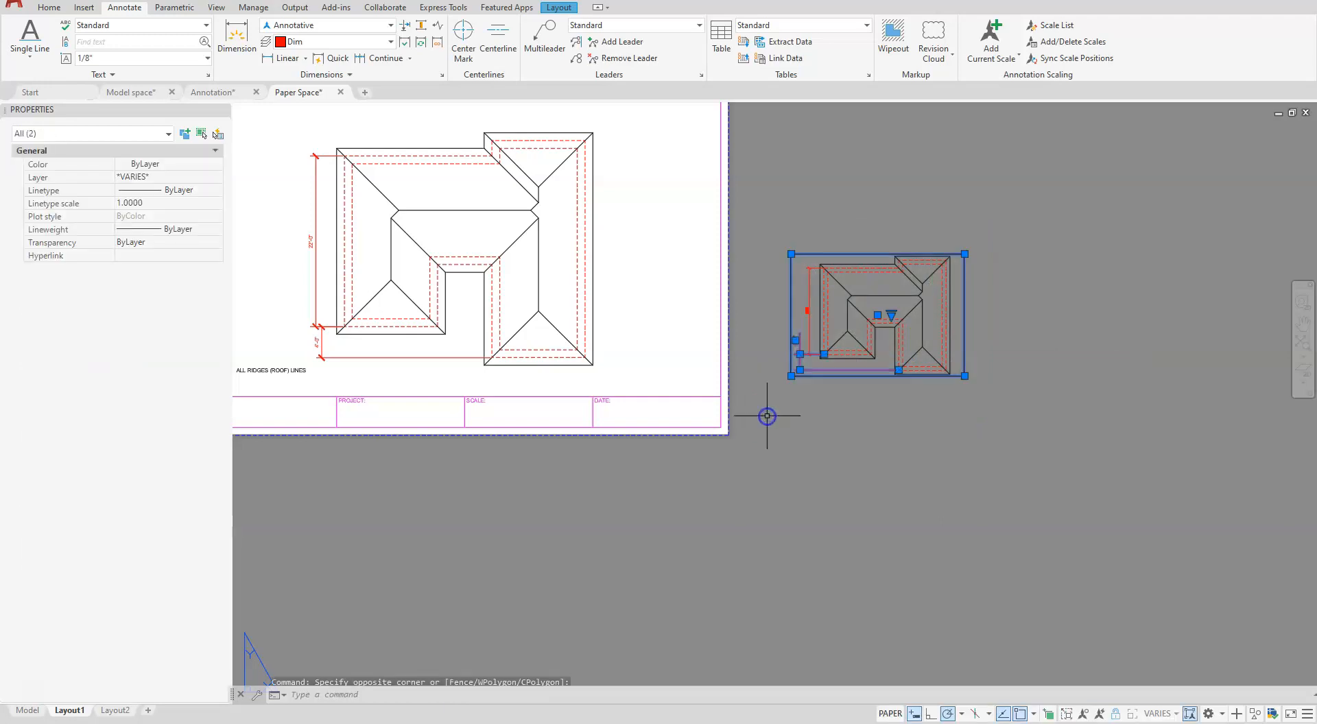
pyautogui.press('Delete')
pyautogui.moveTo(776, 444)
pyautogui.mouseDown(button='middle')
pyautogui.moveTo(804, 522)
pyautogui.moveTo(979, 618)
pyautogui.moveTo(1031, 613)
pyautogui.mouseUp(button='middle')
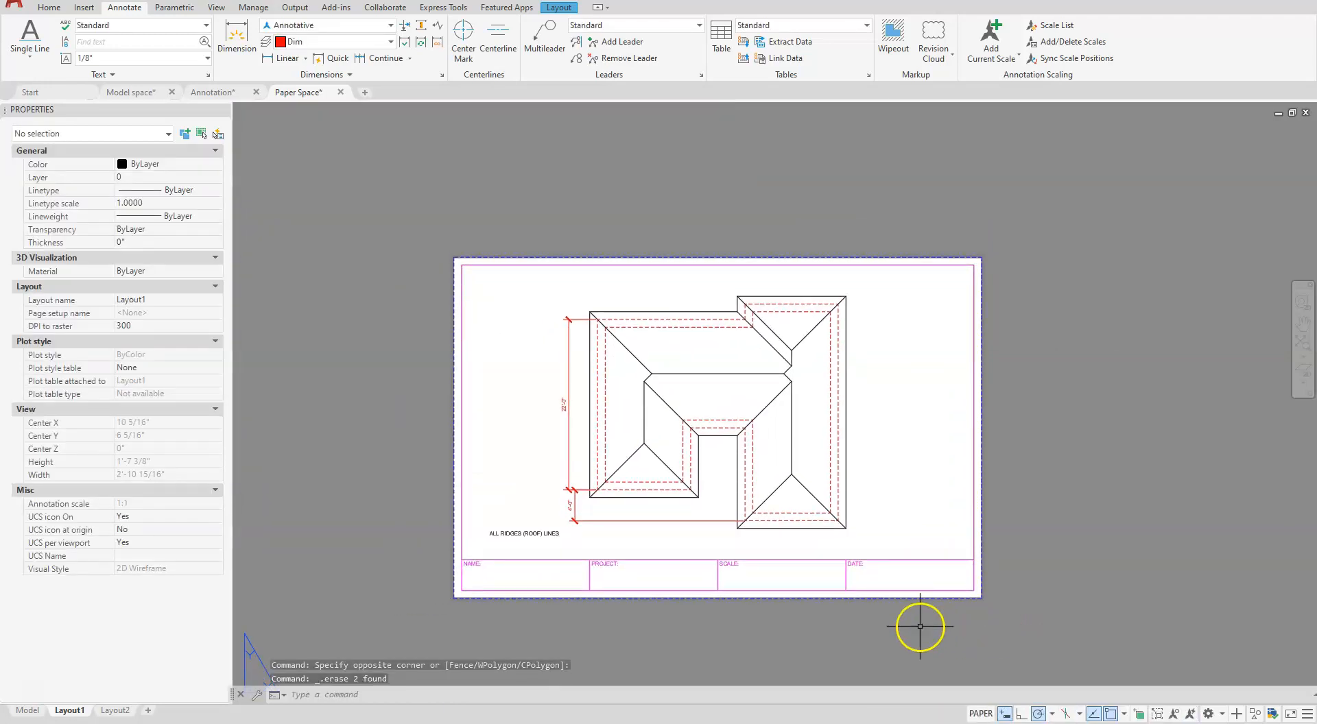
pyautogui.scroll(3, 920, 626)
pyautogui.scroll(-1, 770, 567)
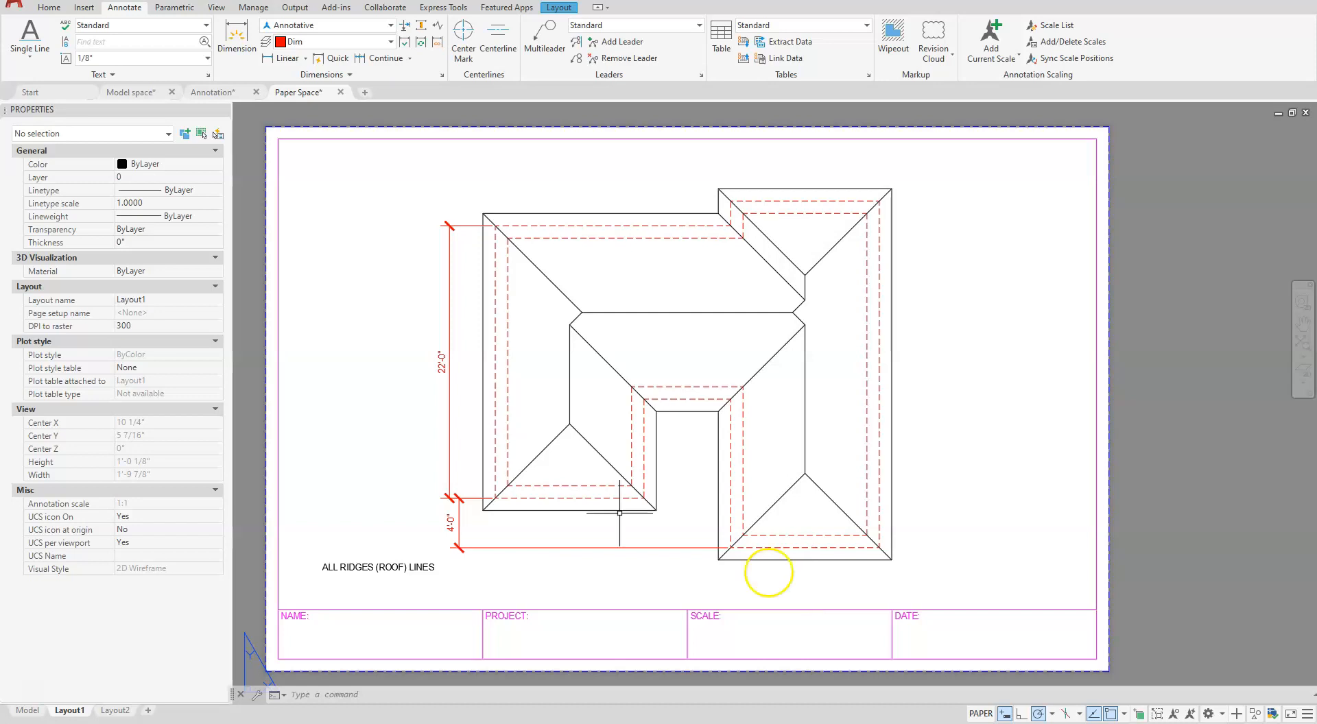
# - Compare the dimensioned roof plan in the Model space drawing with the Paper Space and Annotation drawings
pyautogui.click(151, 92)
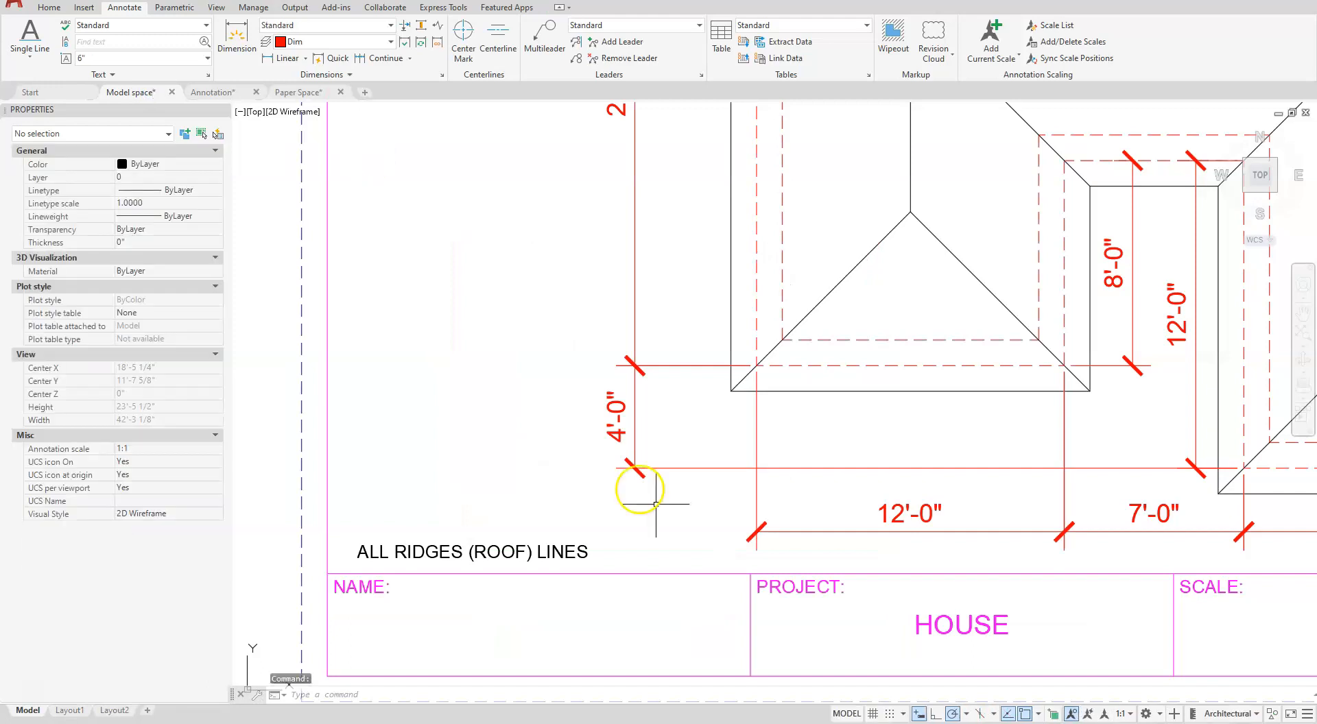
pyautogui.scroll(-6, 788, 631)
pyautogui.scroll(2, 934, 561)
pyautogui.scroll(2, 938, 564)
pyautogui.moveTo(959, 567); pyautogui.dragTo(943, 554, button='middle')
pyautogui.scroll(-2, 943, 555)
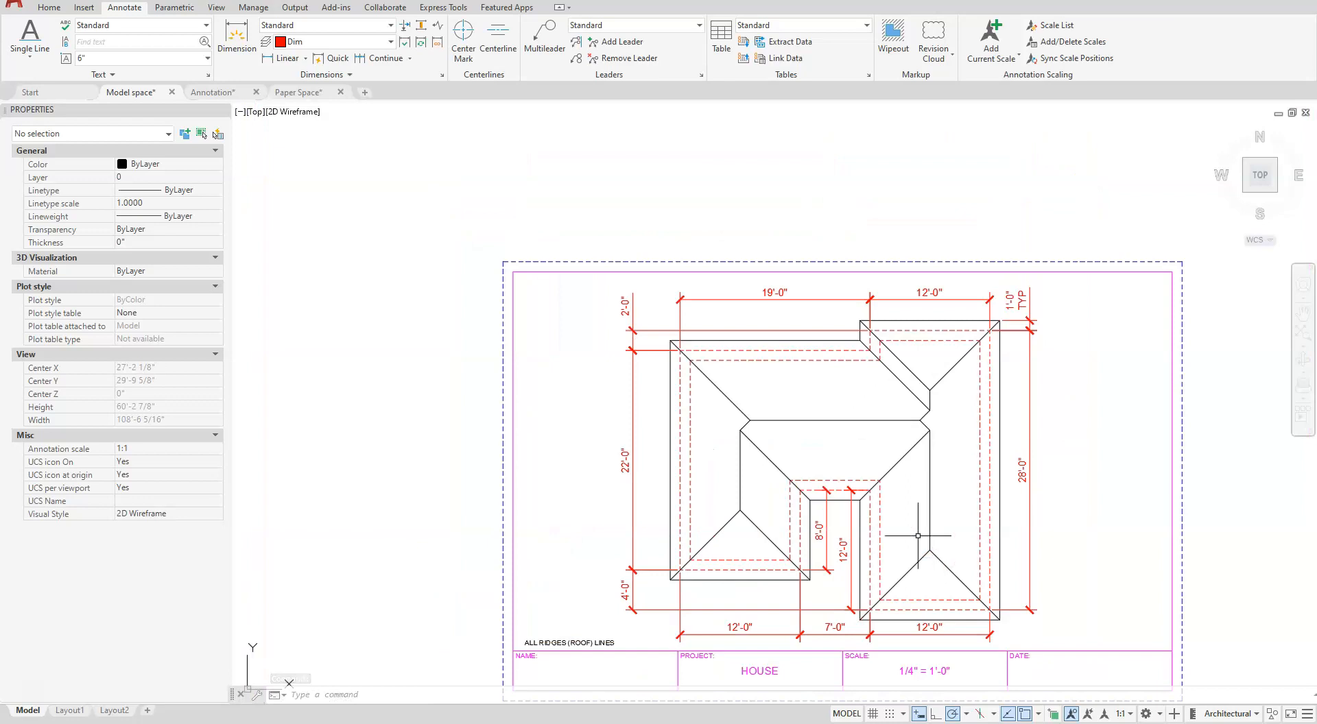
pyautogui.click(307, 90)
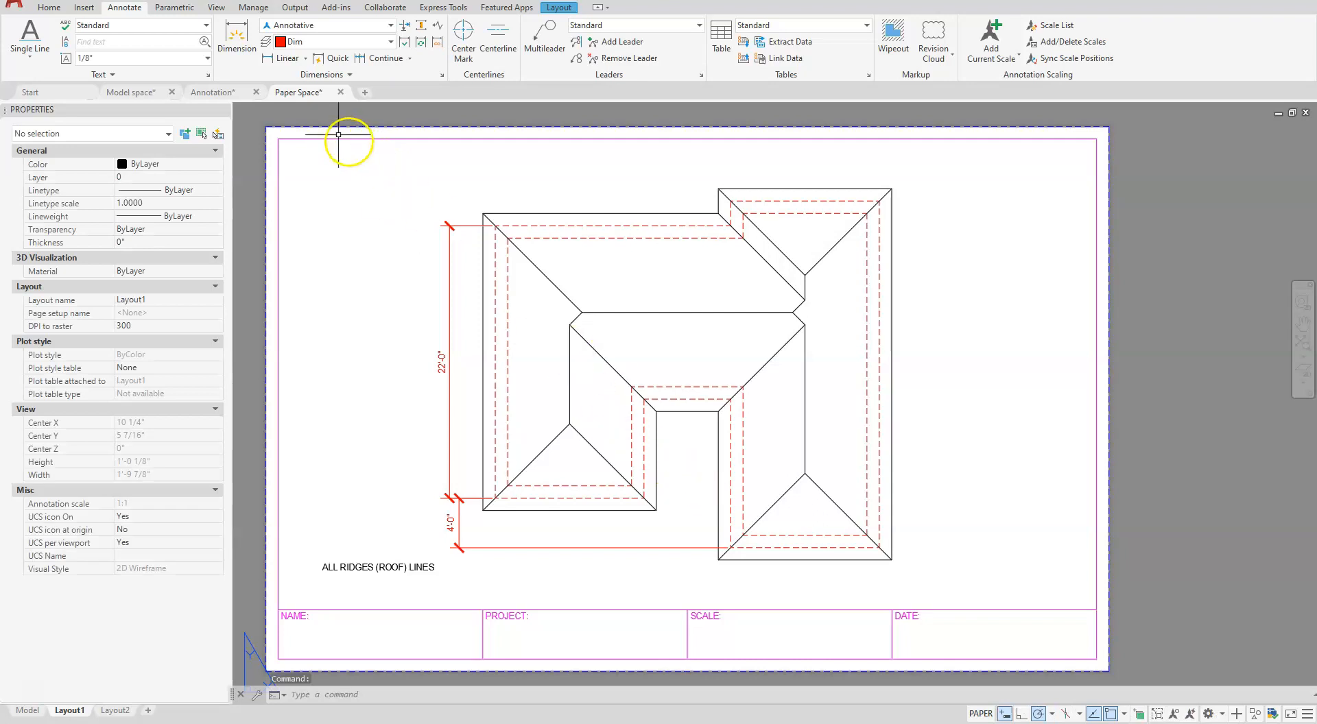
pyautogui.click(223, 97)
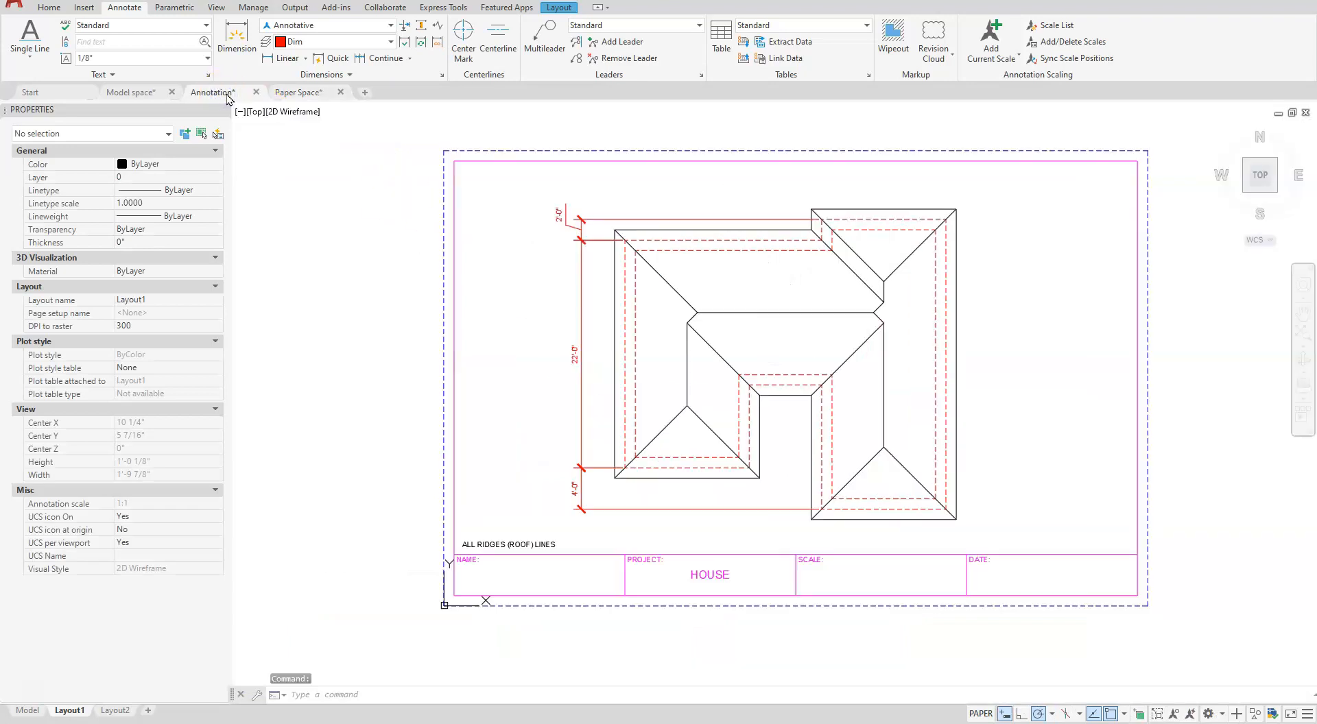